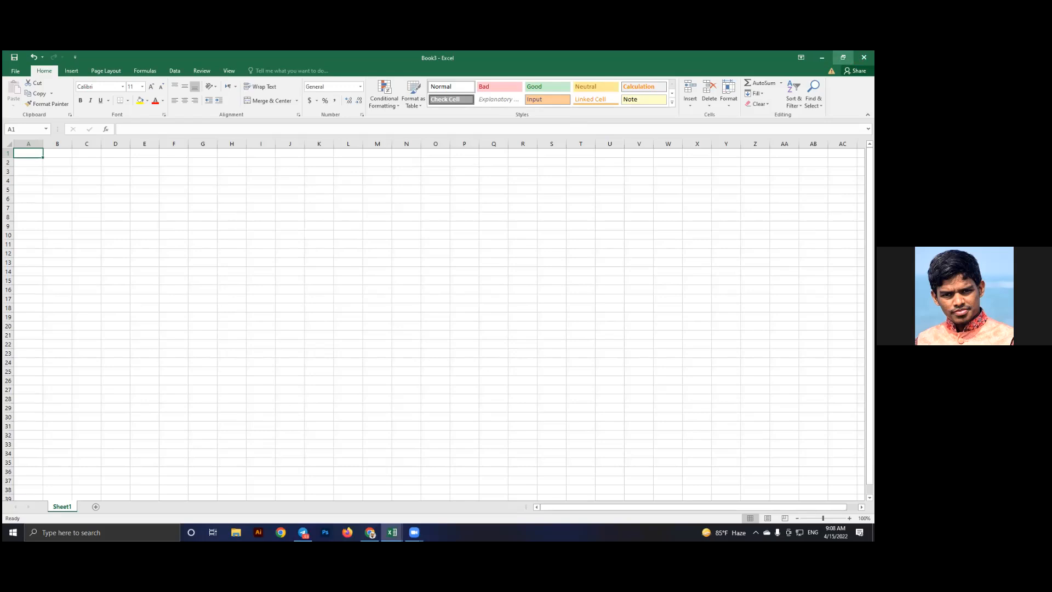
# Close the empty Book3 workbook, minimize Excel, Telegram and Chrome, and refresh the desktop
pyautogui.click(864, 58)
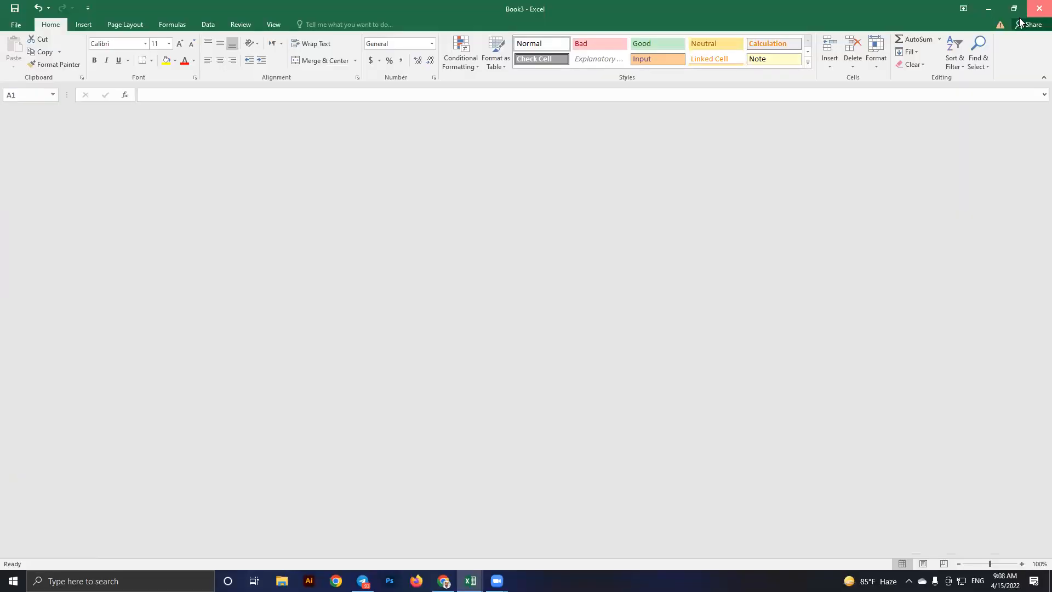
pyautogui.click(990, 7)
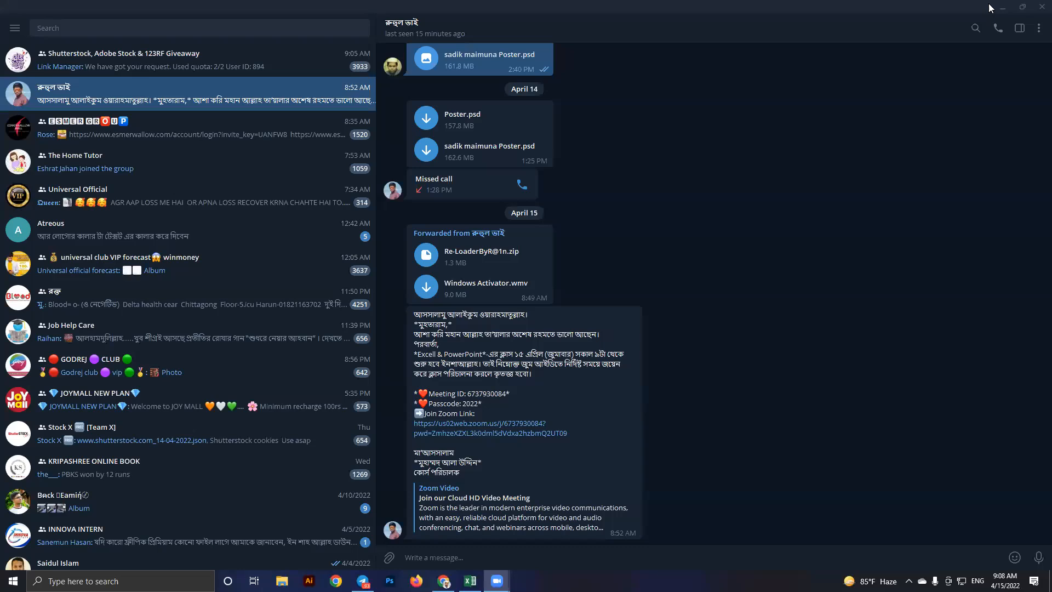
pyautogui.click(1002, 9)
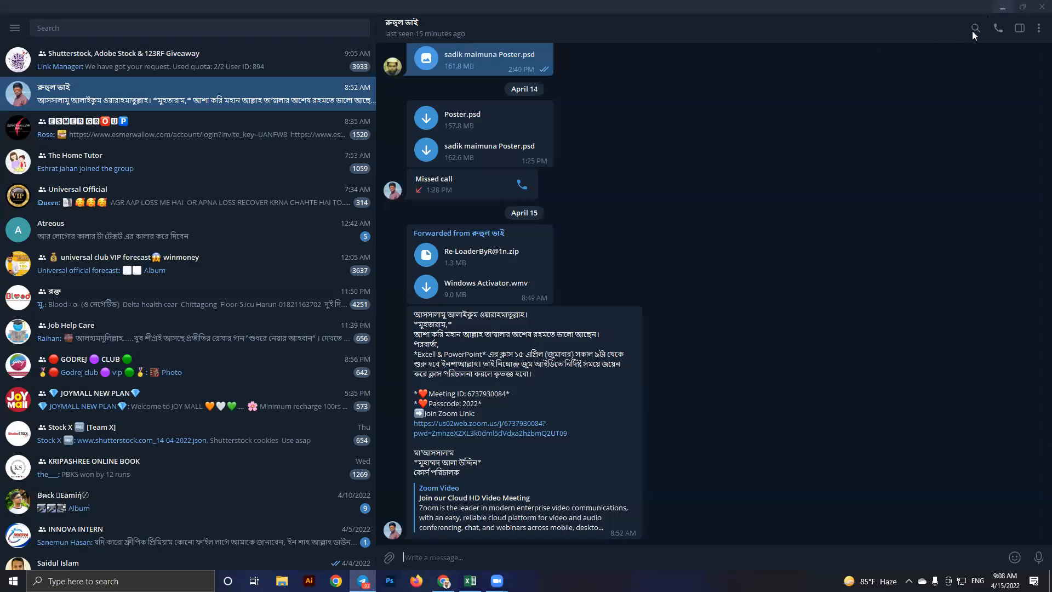
pyautogui.click(992, 10)
pyautogui.rightClick(436, 173)
pyautogui.click(464, 222)
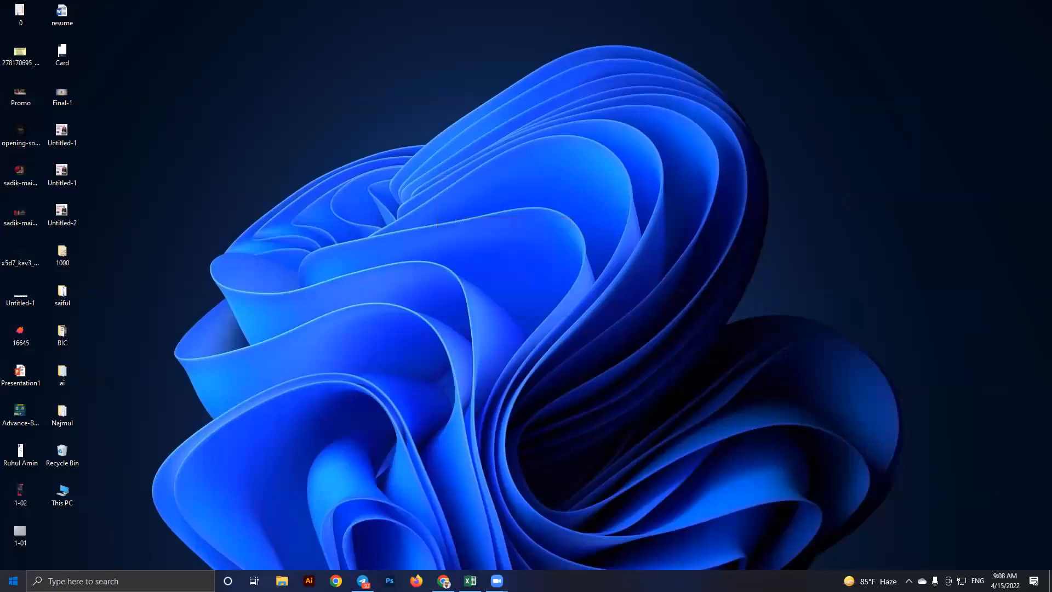
# Launch Excel 2016 from the Start menu's expanded Recently added app list
pyautogui.press('super')
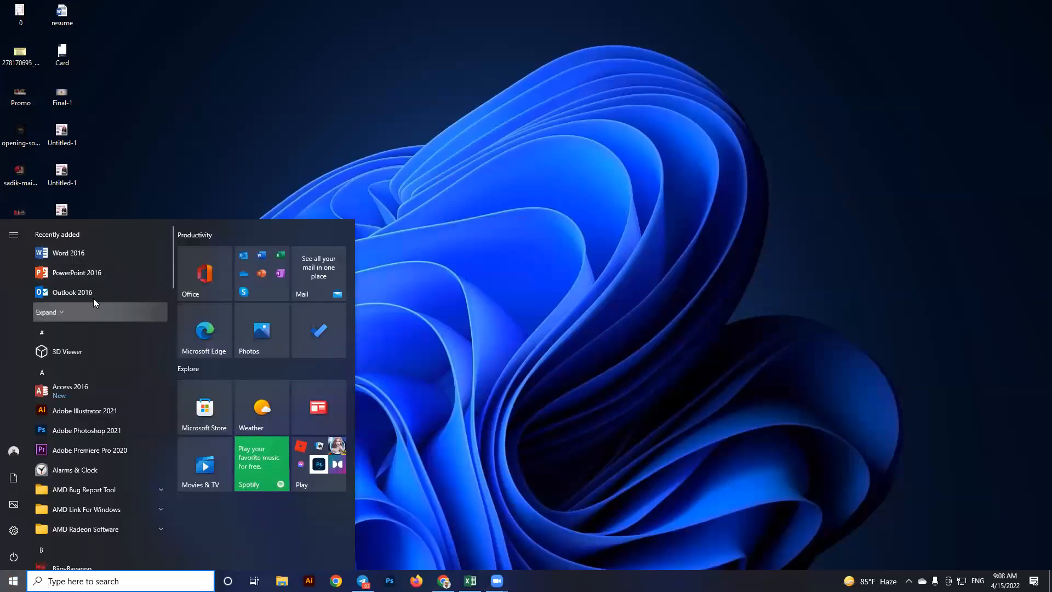
pyautogui.click(93, 310)
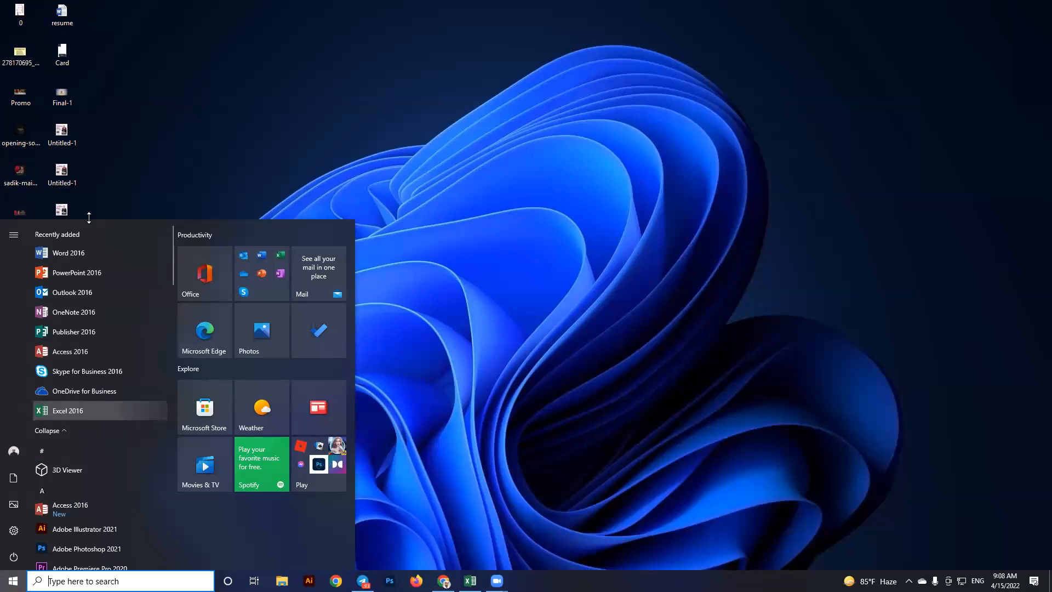
pyautogui.scroll(-12, 100, 419)
pyautogui.scroll(-5, 104, 437)
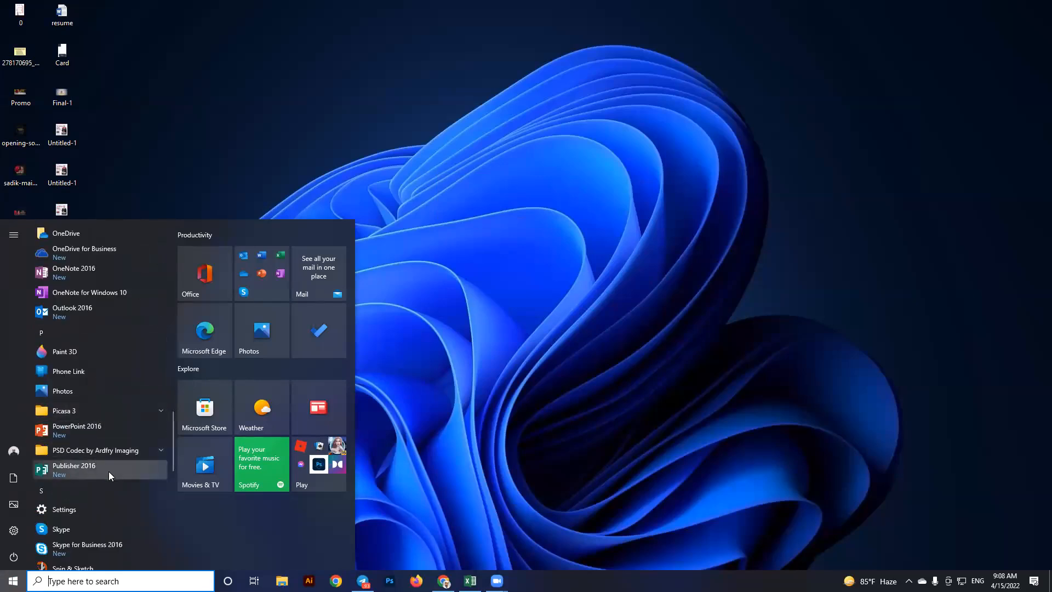
pyautogui.scroll(4, 109, 471)
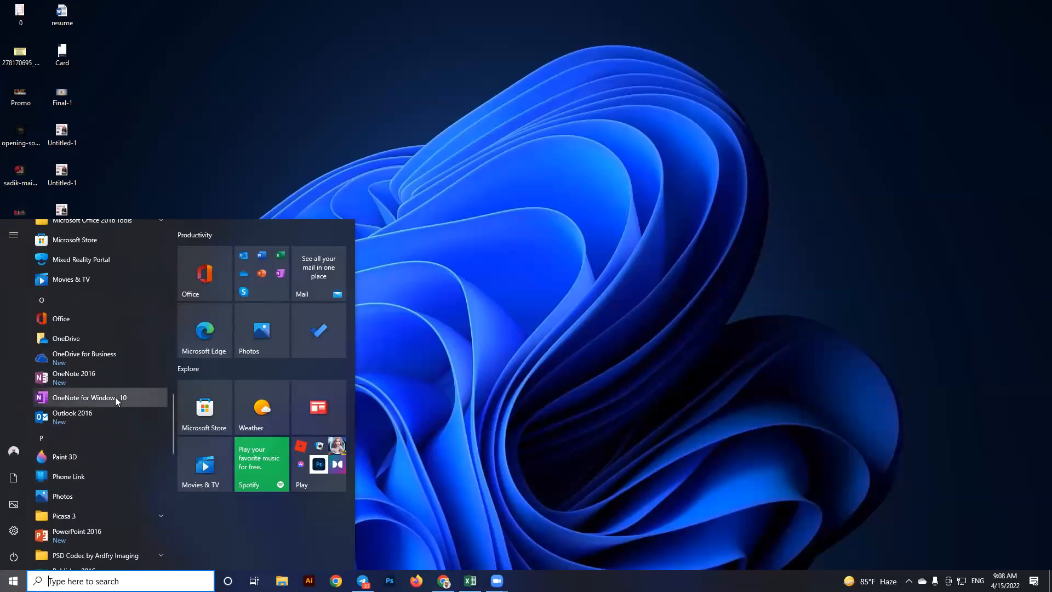
pyautogui.scroll(5, 131, 330)
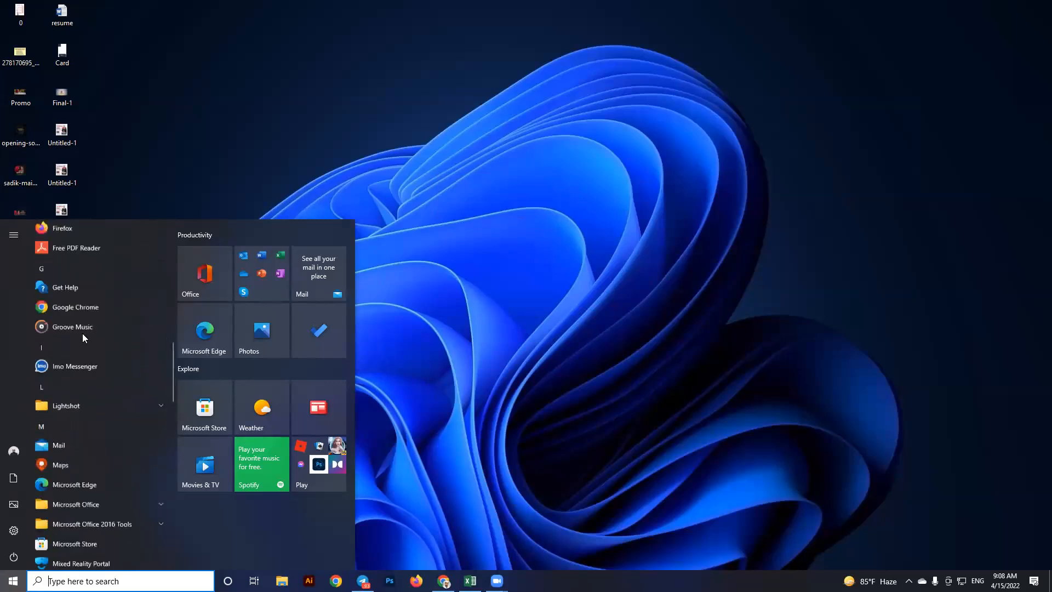
pyautogui.scroll(6, 85, 399)
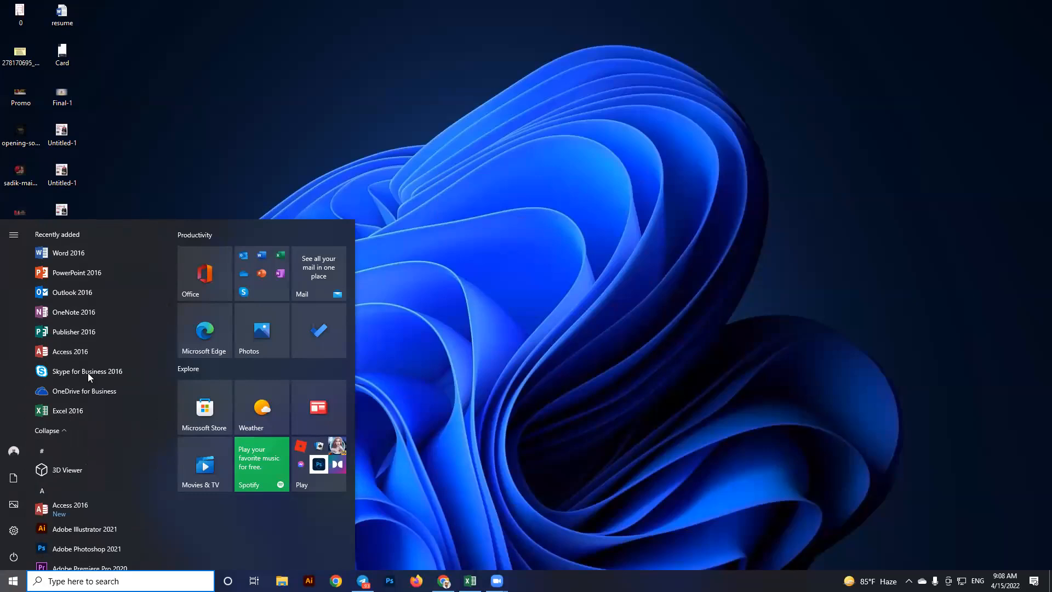
pyautogui.click(468, 502)
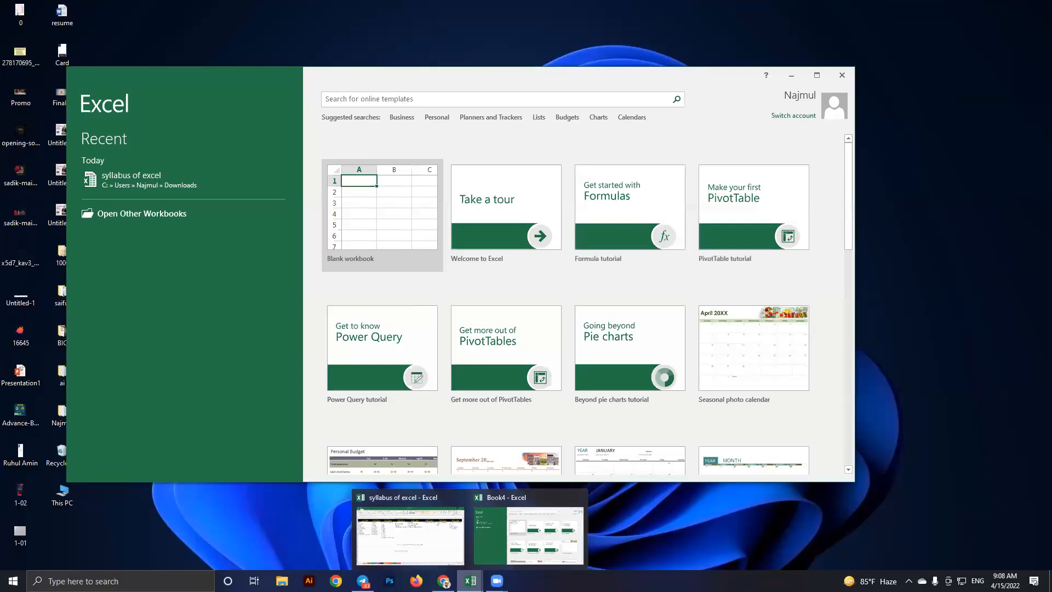
# Maximize the Excel start screen, create a blank workbook, and select cell I8
pyautogui.click(814, 77)
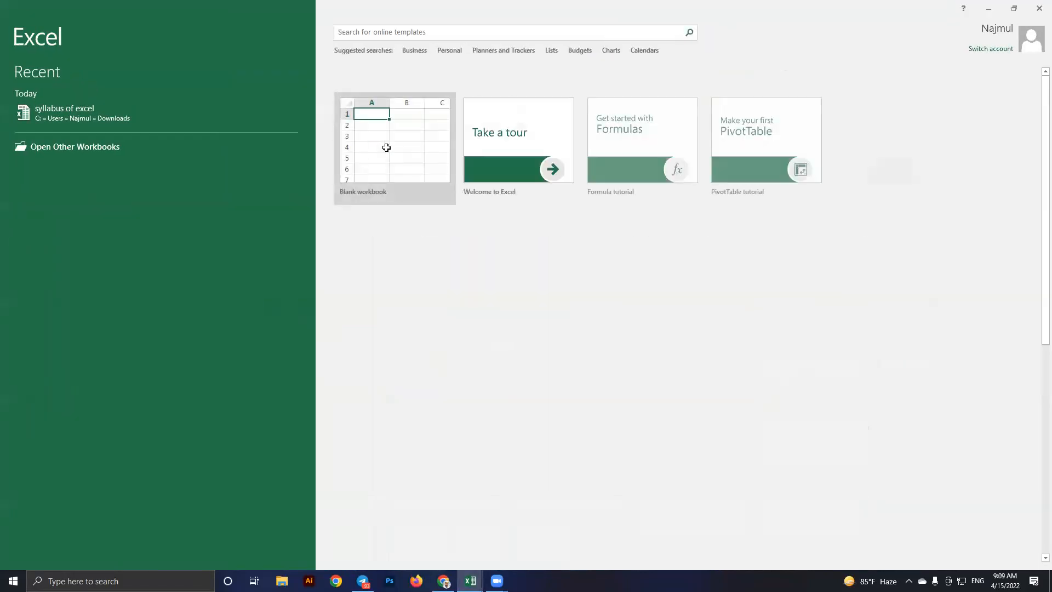
pyautogui.click(374, 169)
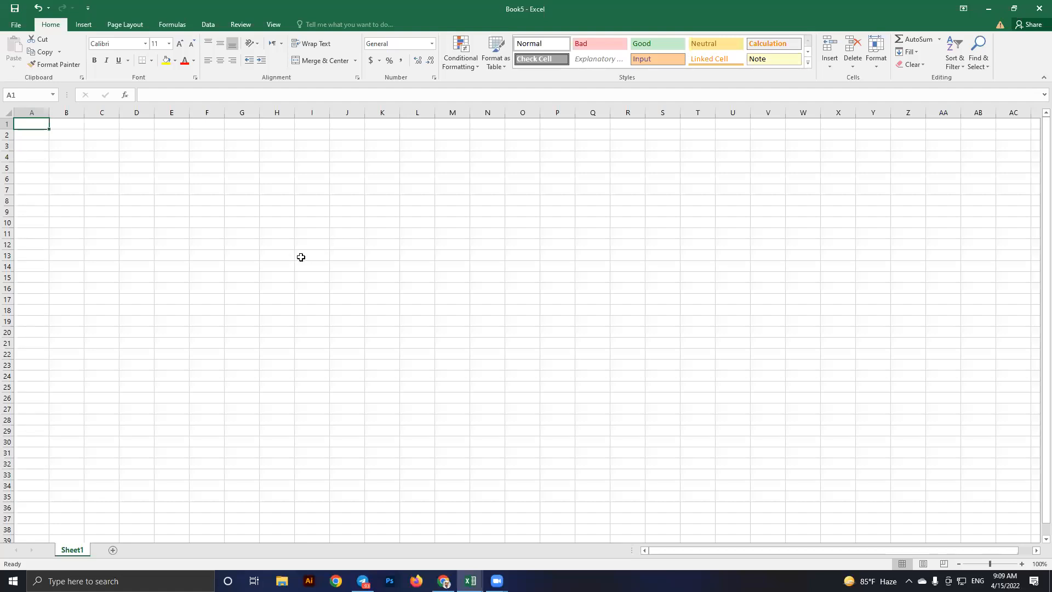
pyautogui.click(322, 197)
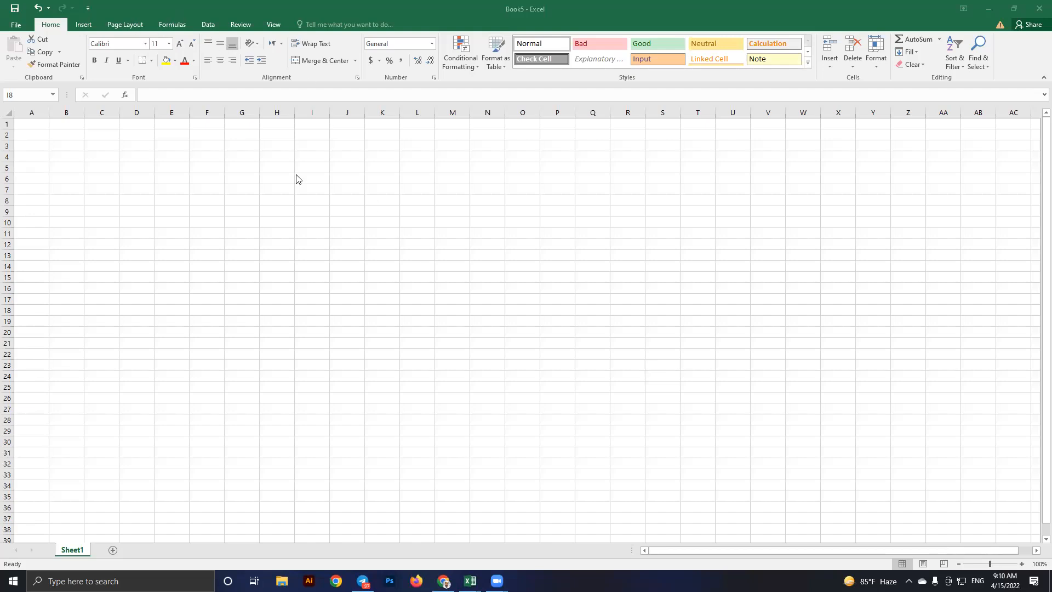
# Browse the Insert and Page Layout tabs, then select cell L11 in Book5
pyautogui.click(85, 26)
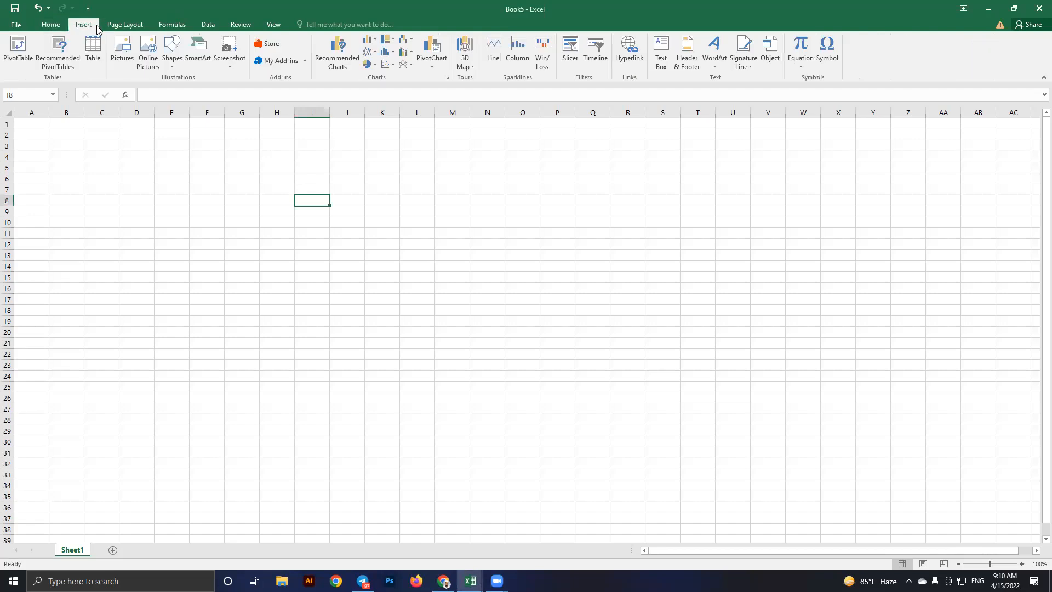
pyautogui.click(132, 27)
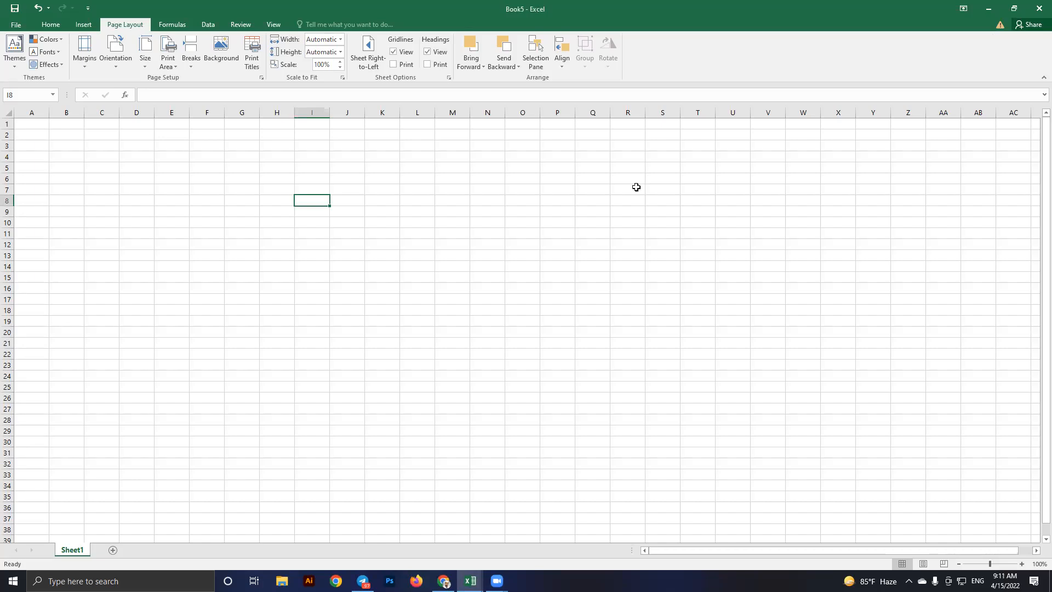
pyautogui.hotkey('alt', 'Tab')
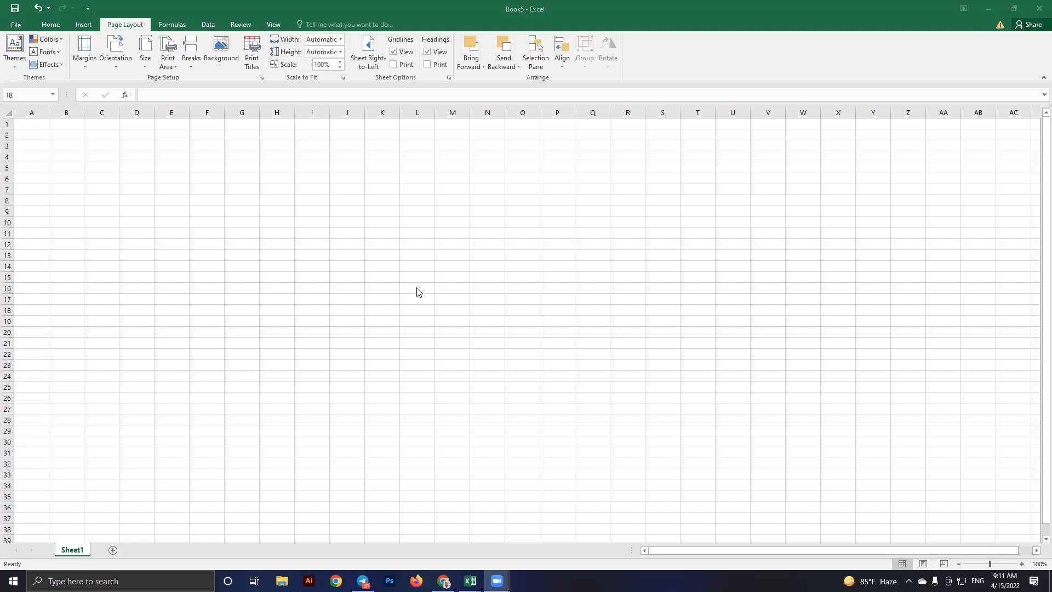
pyautogui.hotkey('alt', 'Tab')
pyautogui.click(420, 234)
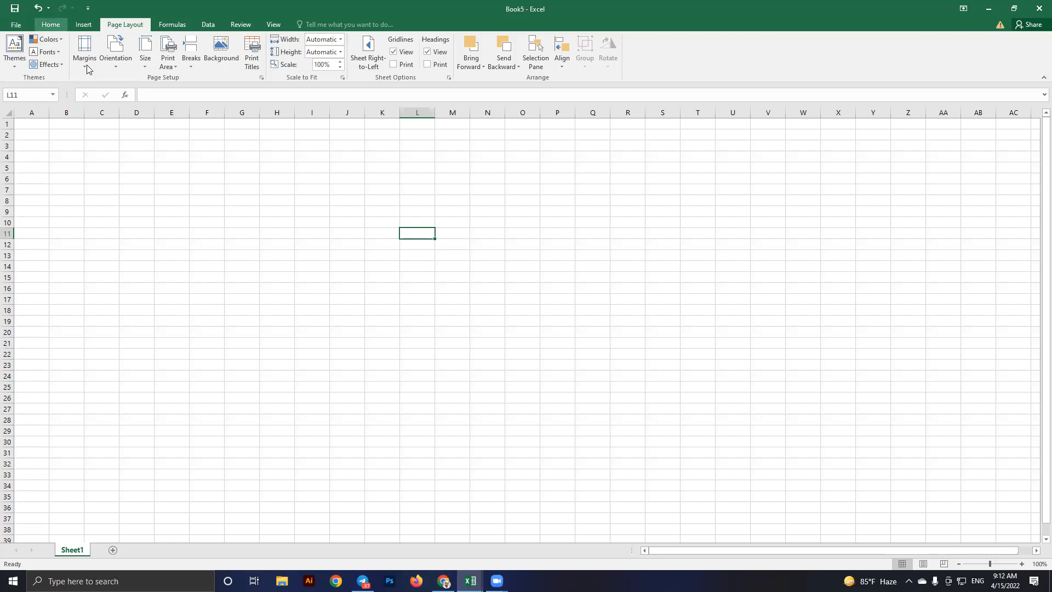
# Return to the Home tab, select cells H8 and J8, and bring up the Start menu
pyautogui.click(61, 26)
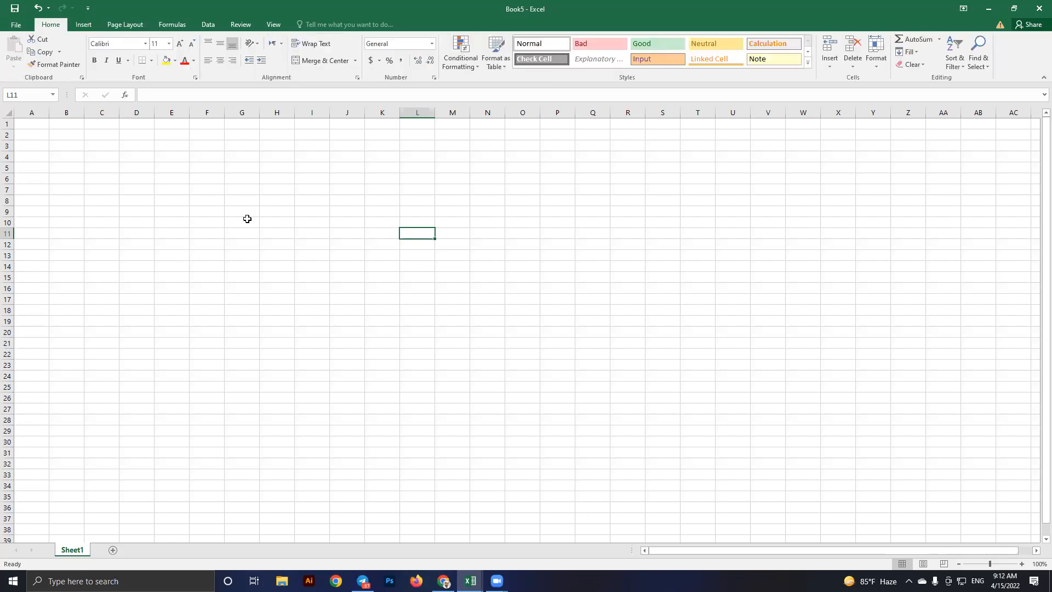
pyautogui.click(268, 204)
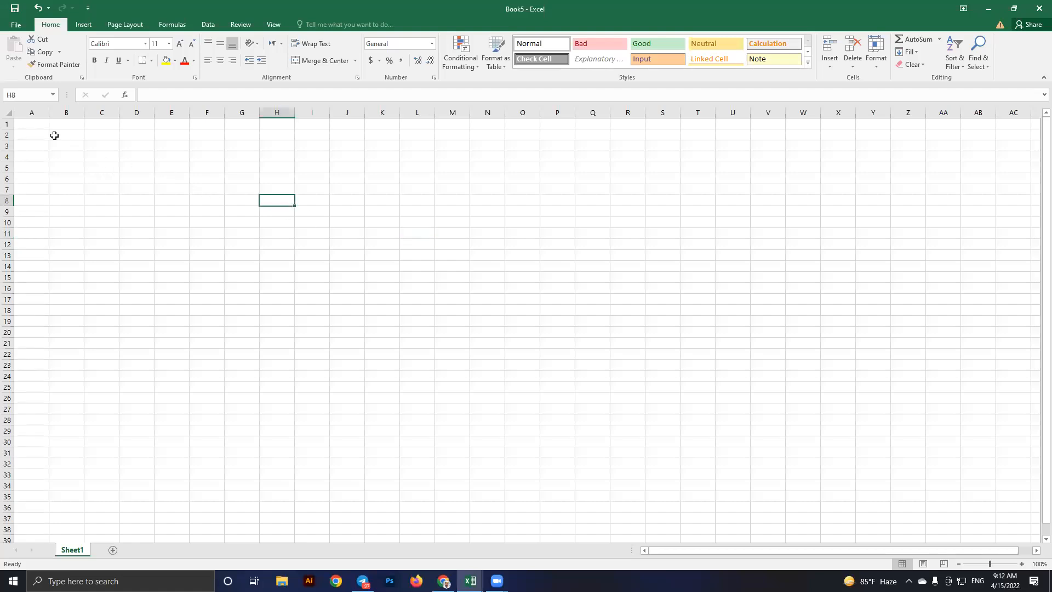
pyautogui.click(343, 205)
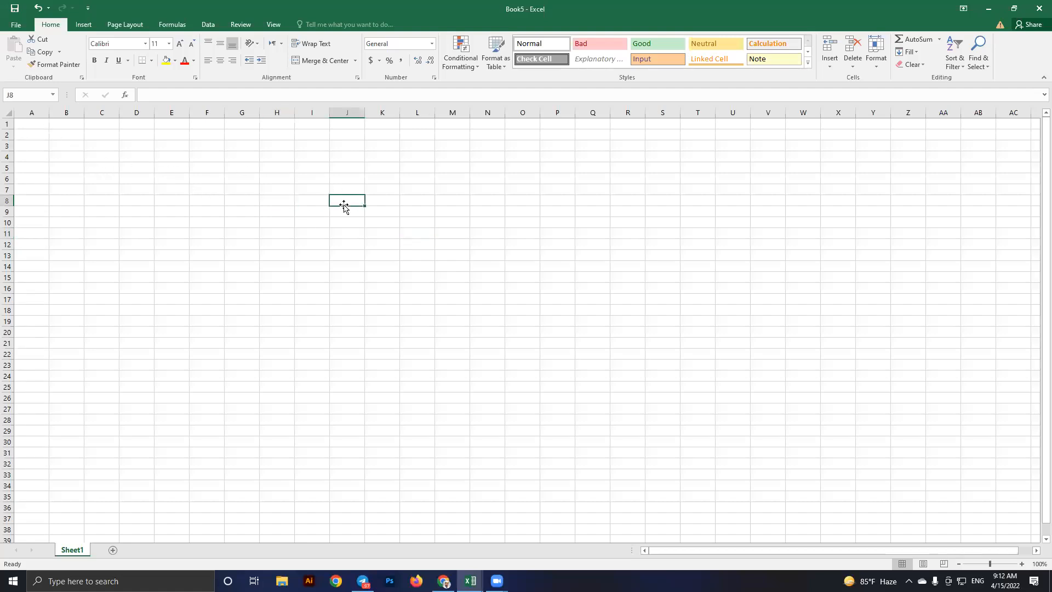
pyautogui.press('super')
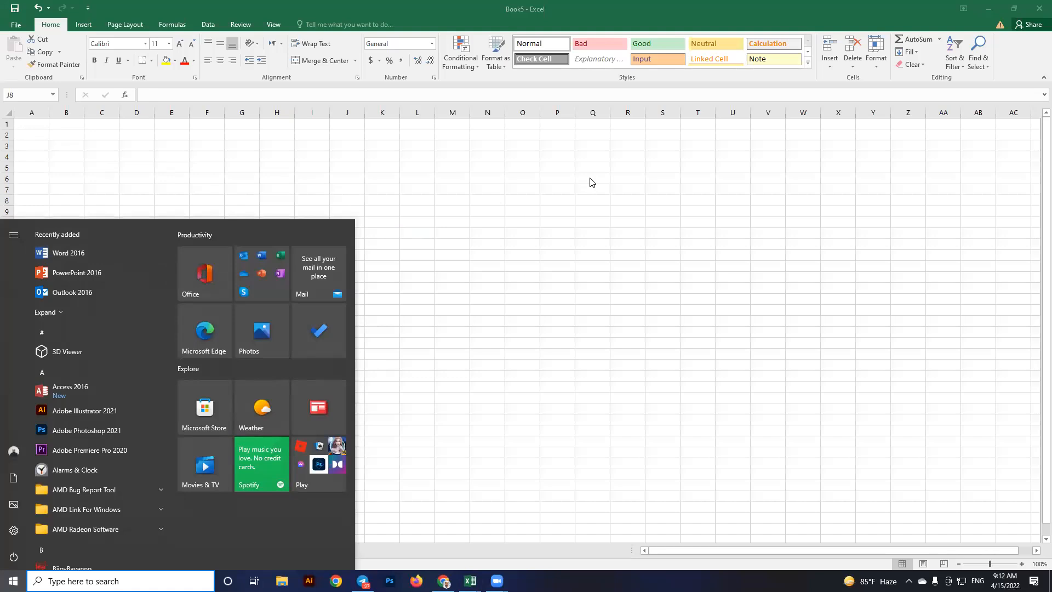
# Launch Word 2016 with a new blank document, then switch back to Book5
pyautogui.press('Return')
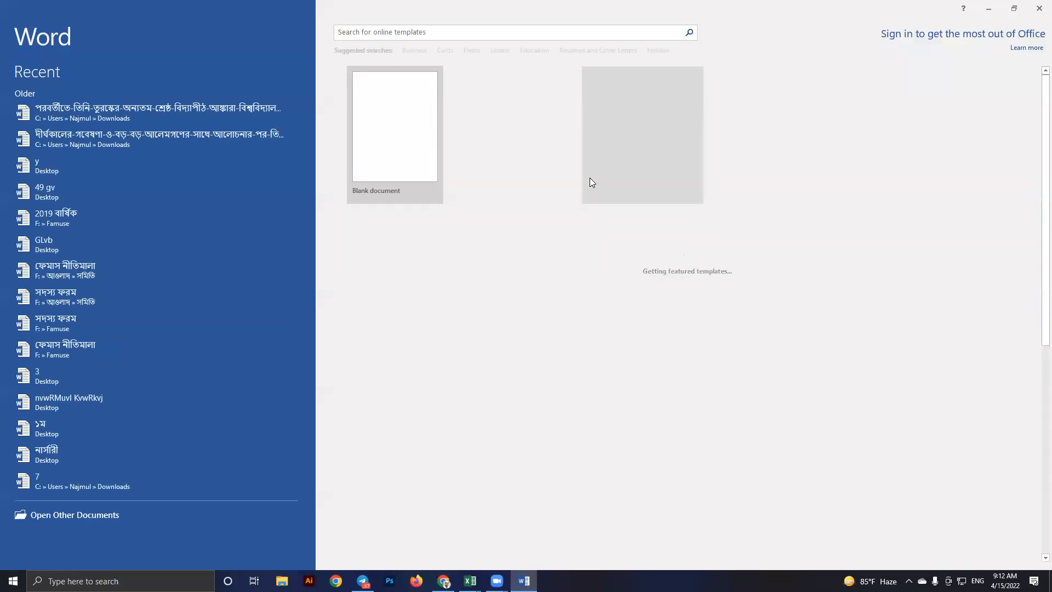
pyautogui.click(409, 123)
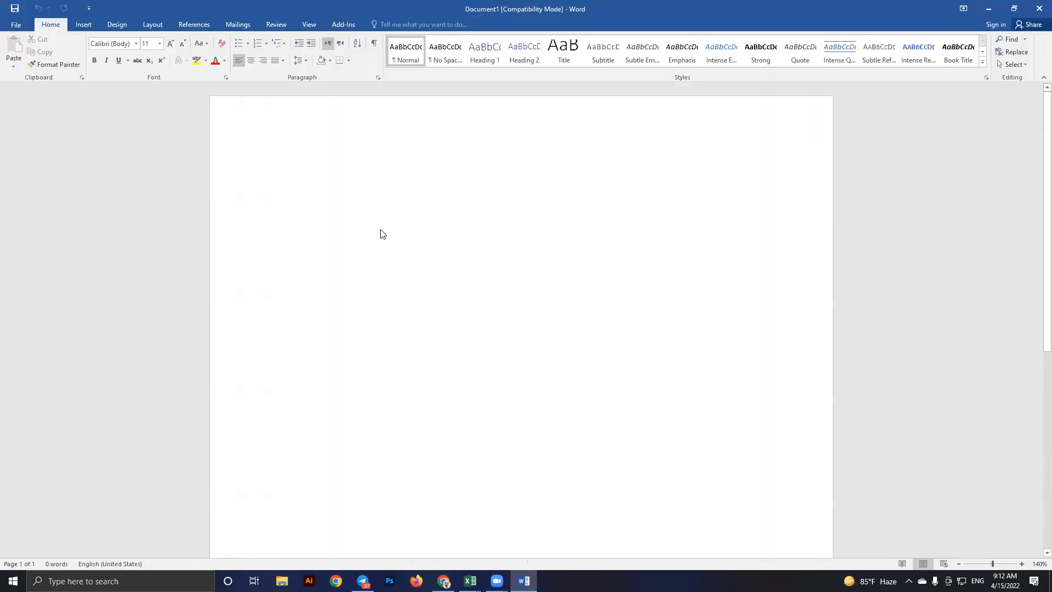
pyautogui.hotkey('alt', 'Tab')
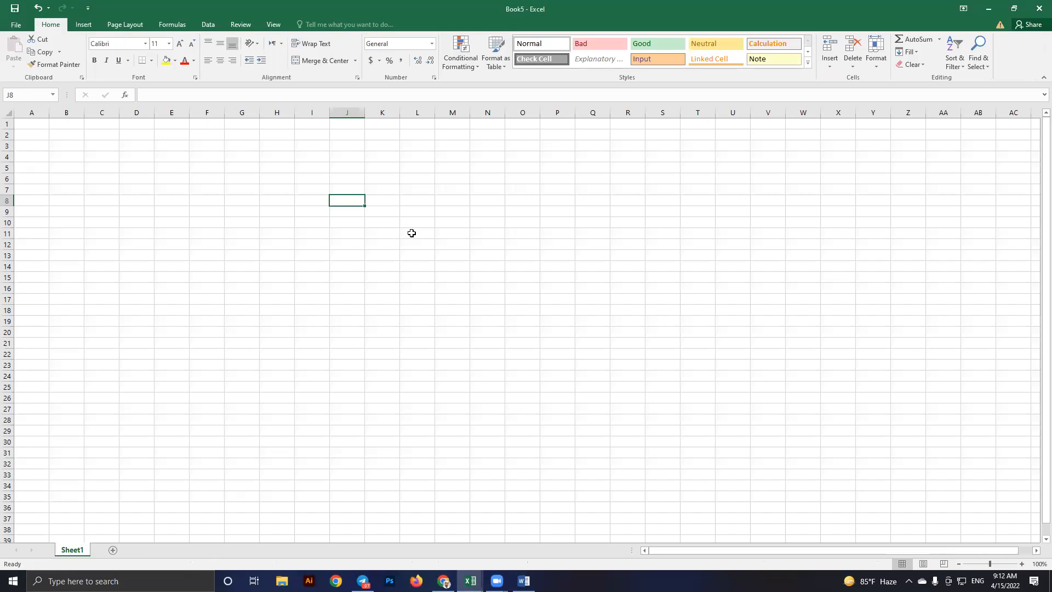
# Select cell J12 and ranges G6:L19 and A1:L25, then bring up the syllabus of excel workbook
pyautogui.click(349, 246)
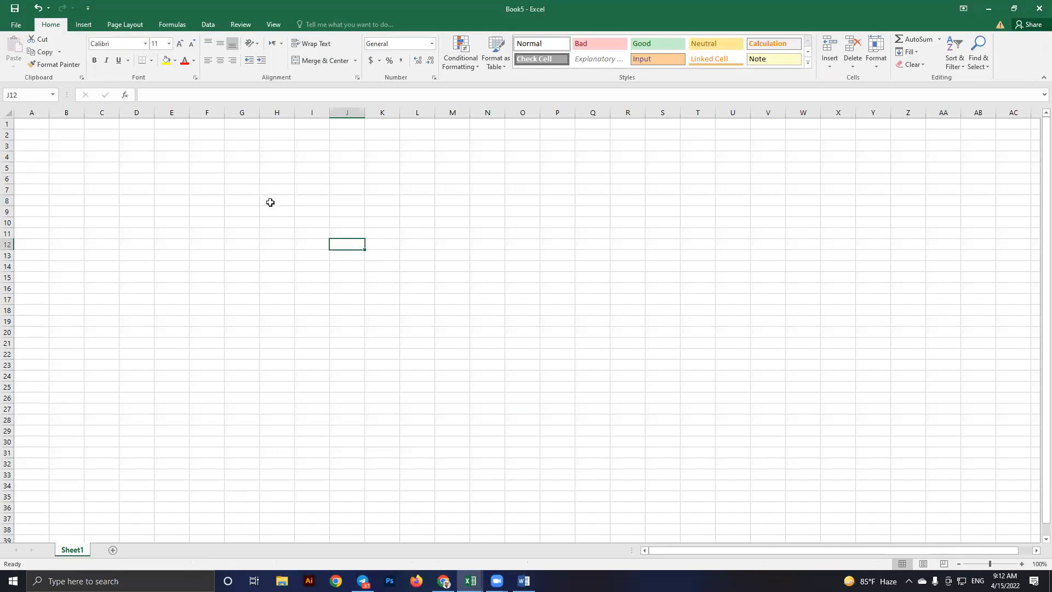
pyautogui.moveTo(229, 176); pyautogui.dragTo(468, 281)
pyautogui.click(472, 277)
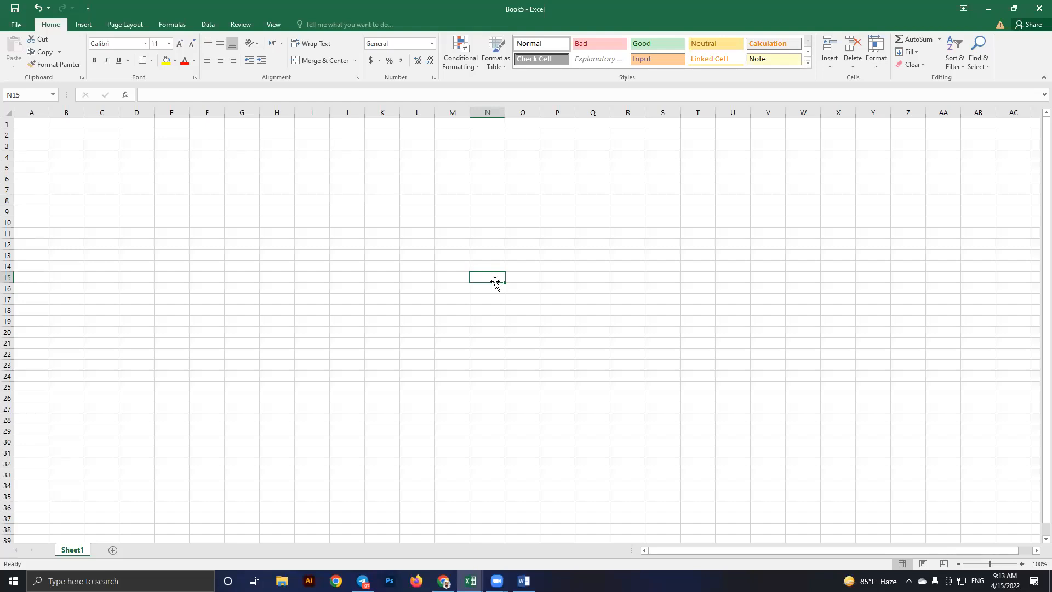
pyautogui.moveTo(30, 124); pyautogui.dragTo(414, 388)
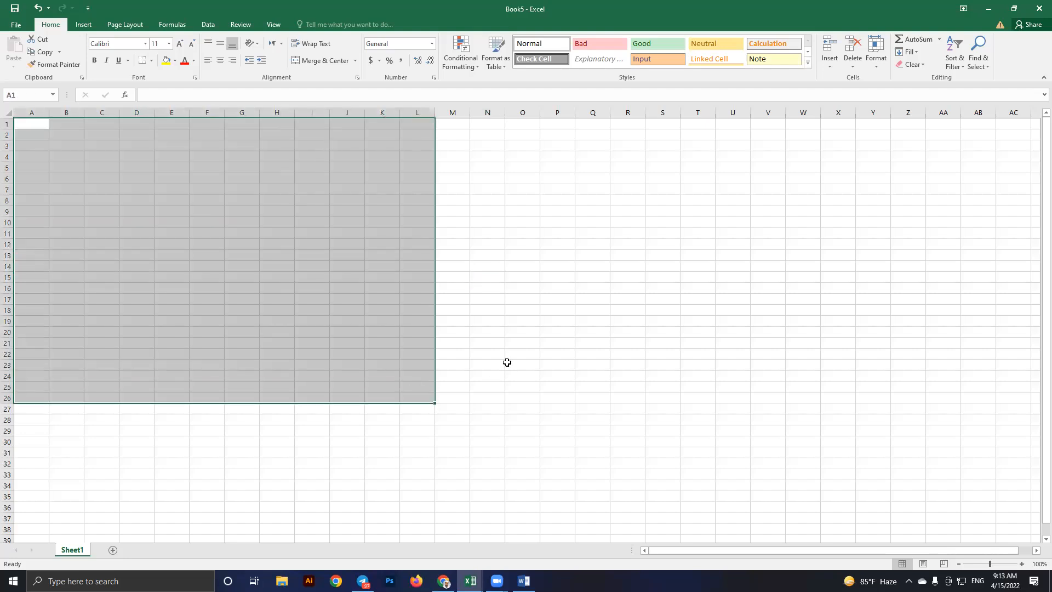
pyautogui.click(506, 363)
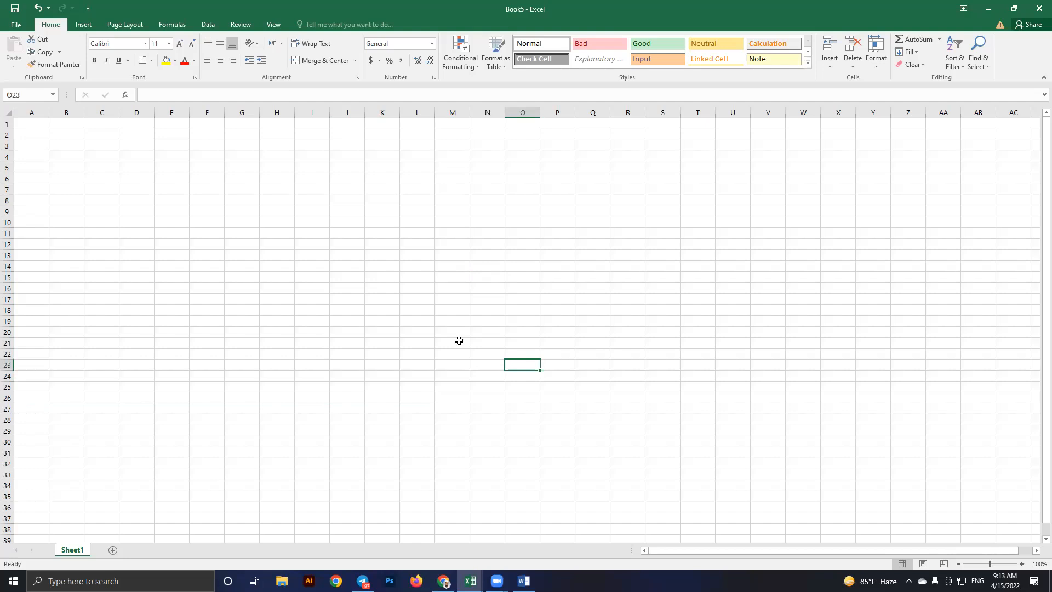
pyautogui.click(362, 240)
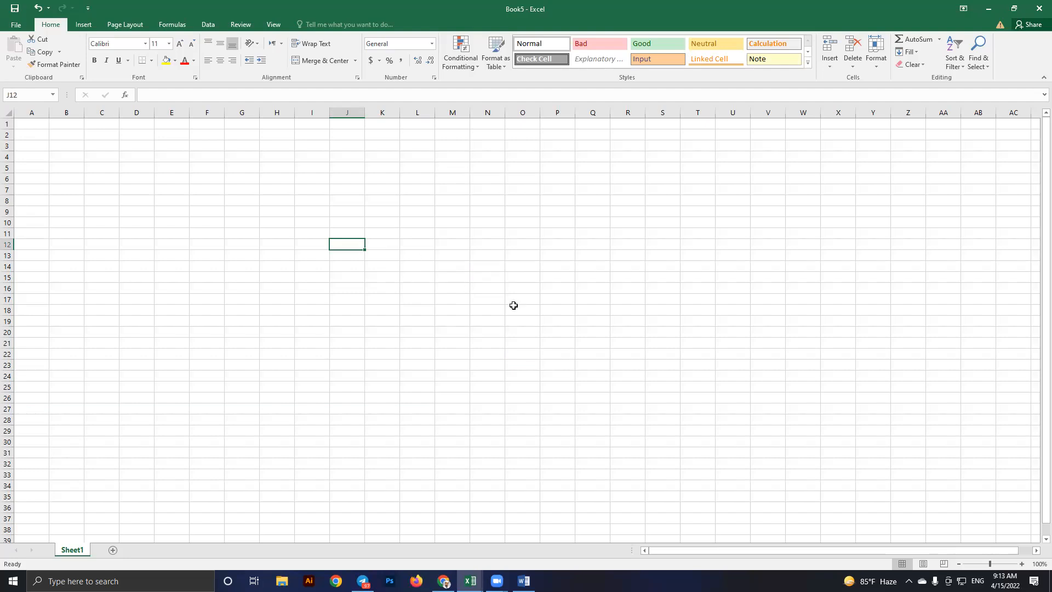
pyautogui.click(469, 578)
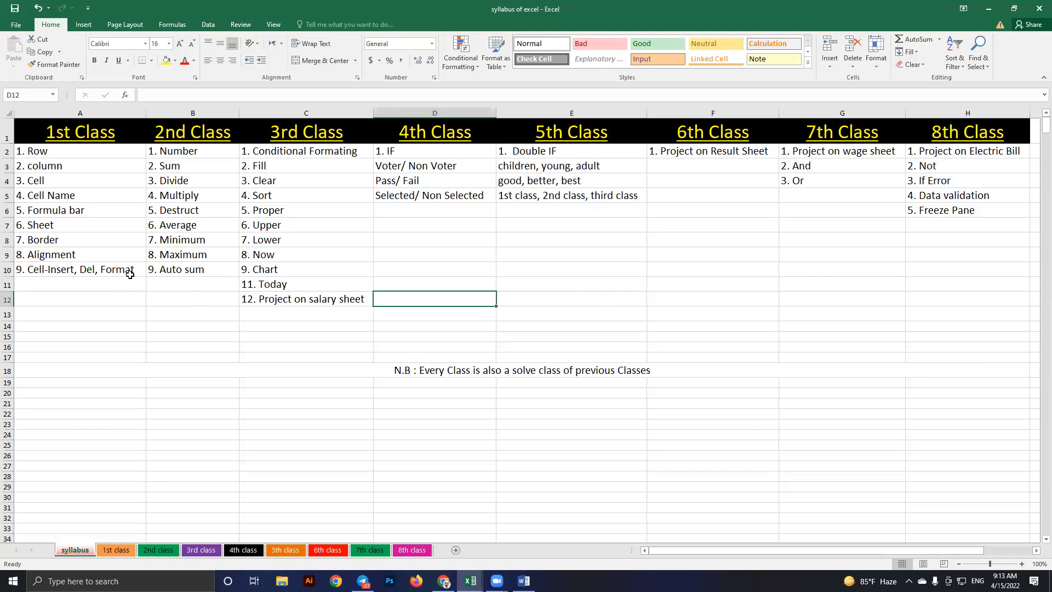
# Select the whole syllabus table, show the 1st class sheet, then return to Book5
pyautogui.hotkey('ctrl', 'a')
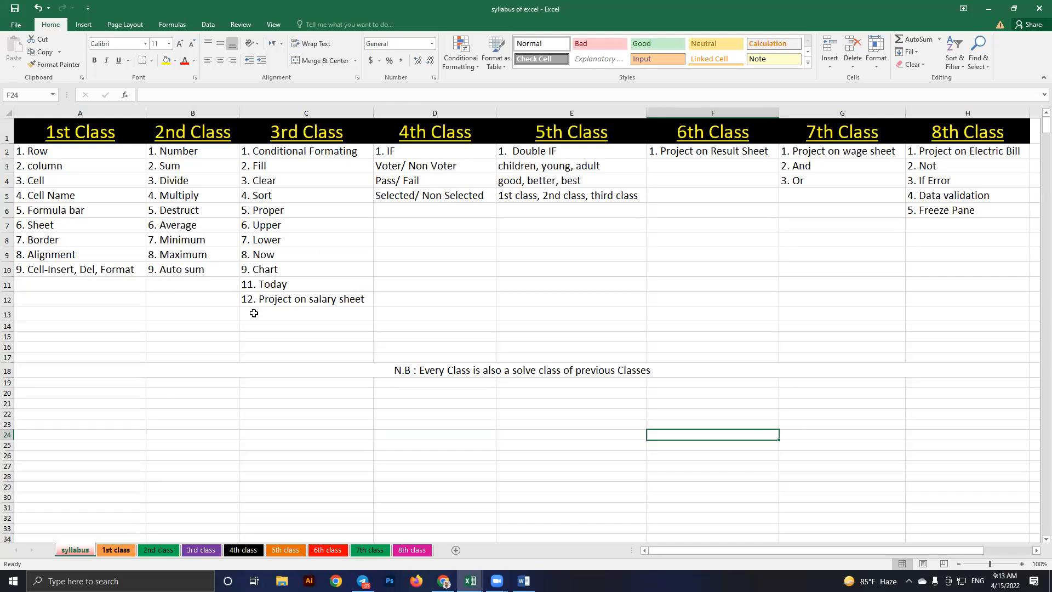
pyautogui.hotkey('ctrl', 'pagedown')
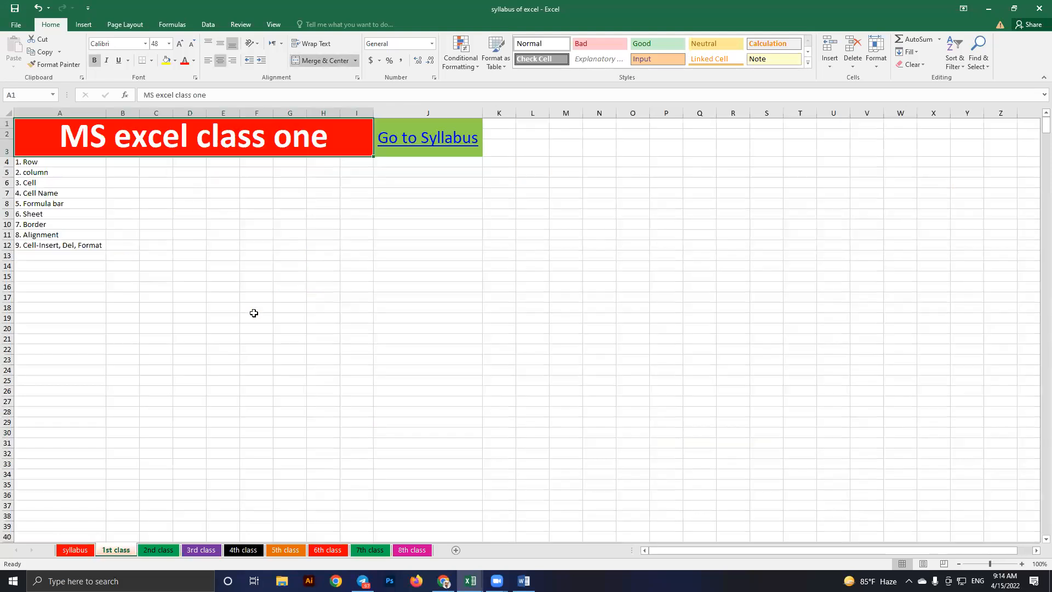
pyautogui.scroll(4, 254, 313)
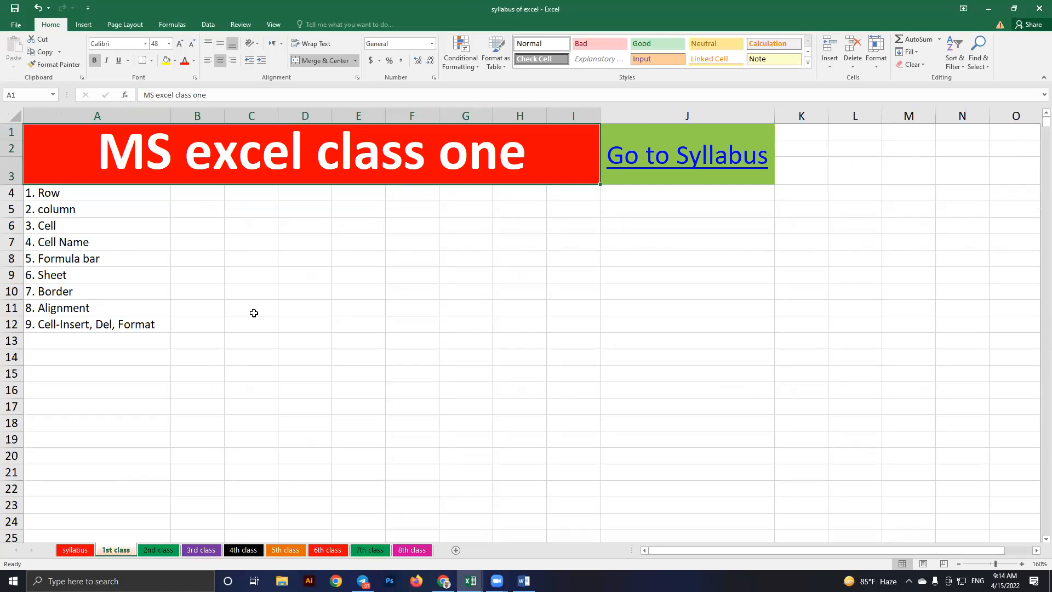
pyautogui.hotkey('alt', 'Tab')
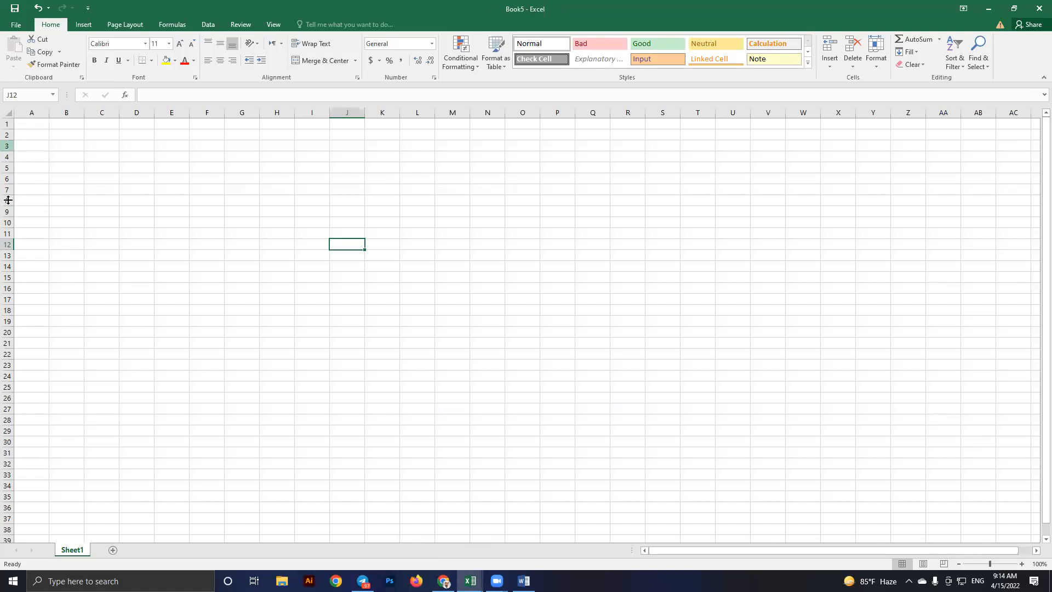
# Select rows 4, 18, 8 and 7, then columns B, J and M in turn
pyautogui.click(8, 157)
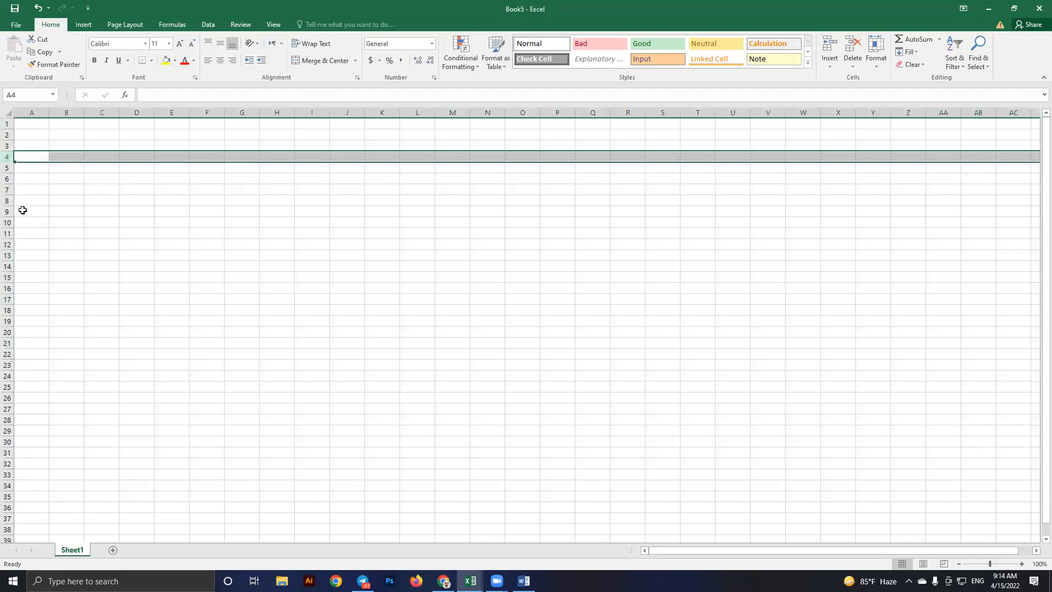
pyautogui.click(7, 310)
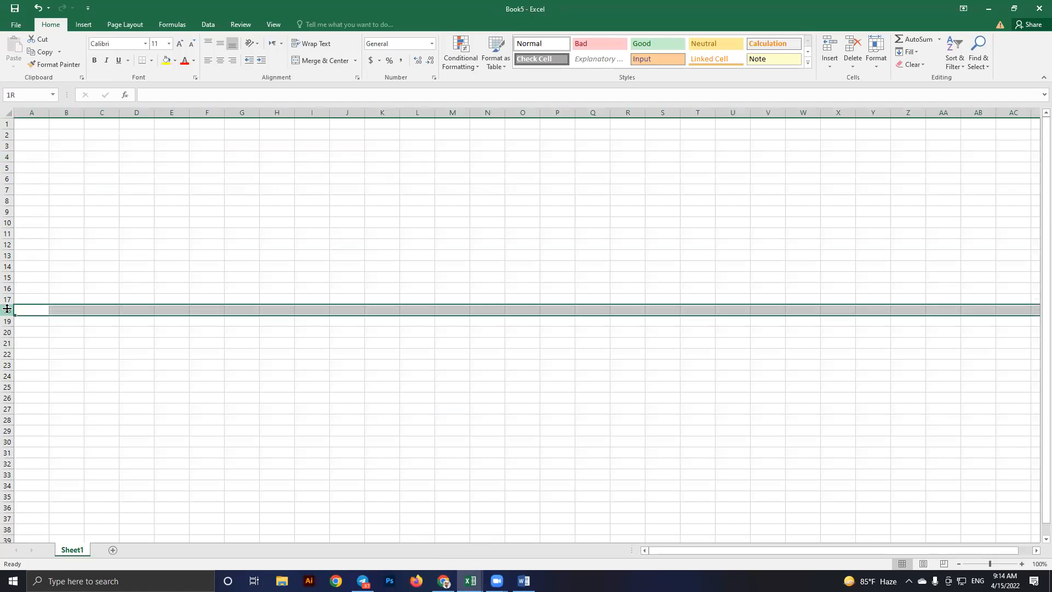
pyautogui.click(5, 197)
pyautogui.click(5, 191)
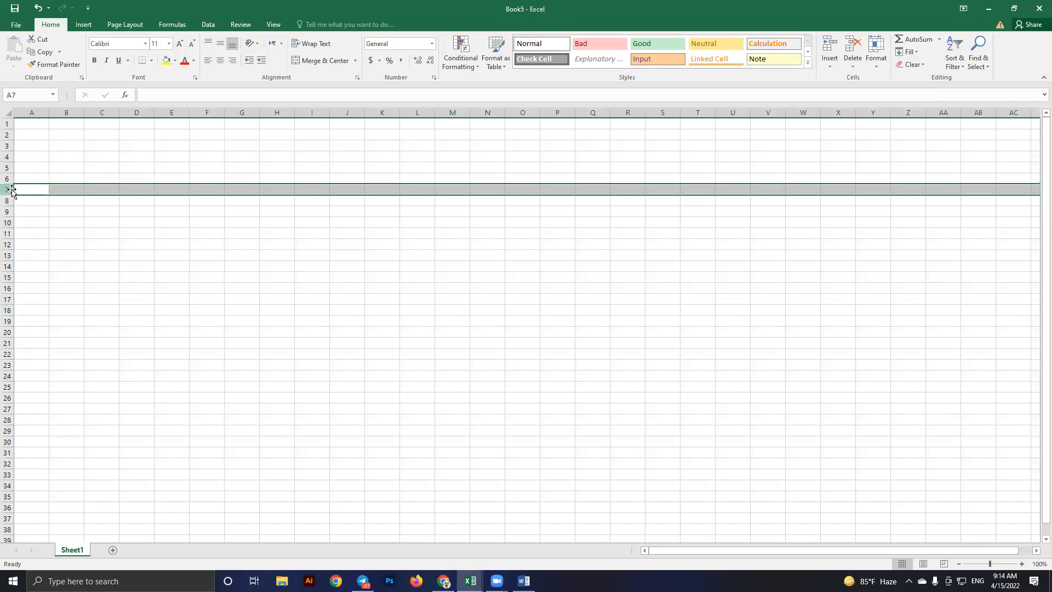
pyautogui.click(69, 111)
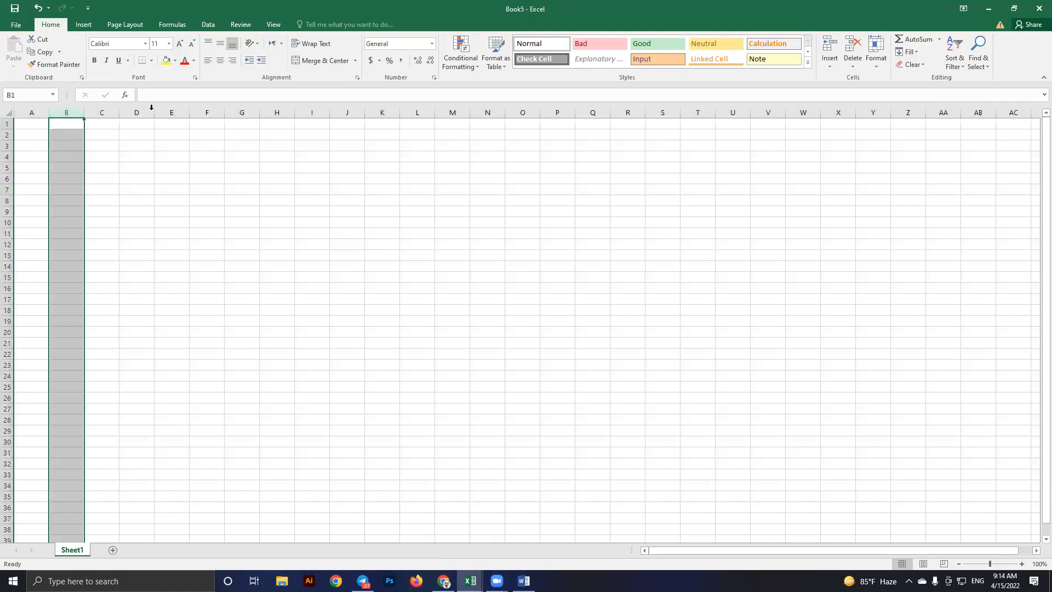
pyautogui.click(348, 111)
pyautogui.click(452, 110)
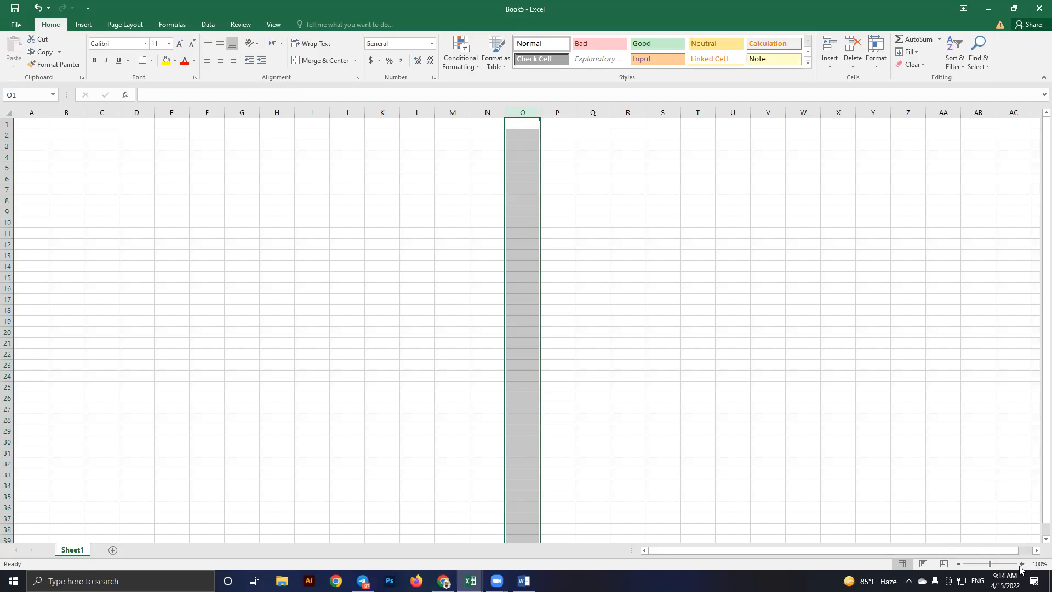
# Select the range E4:N22, then pick cells O13 and O15
pyautogui.moveTo(183, 158); pyautogui.dragTo(491, 354)
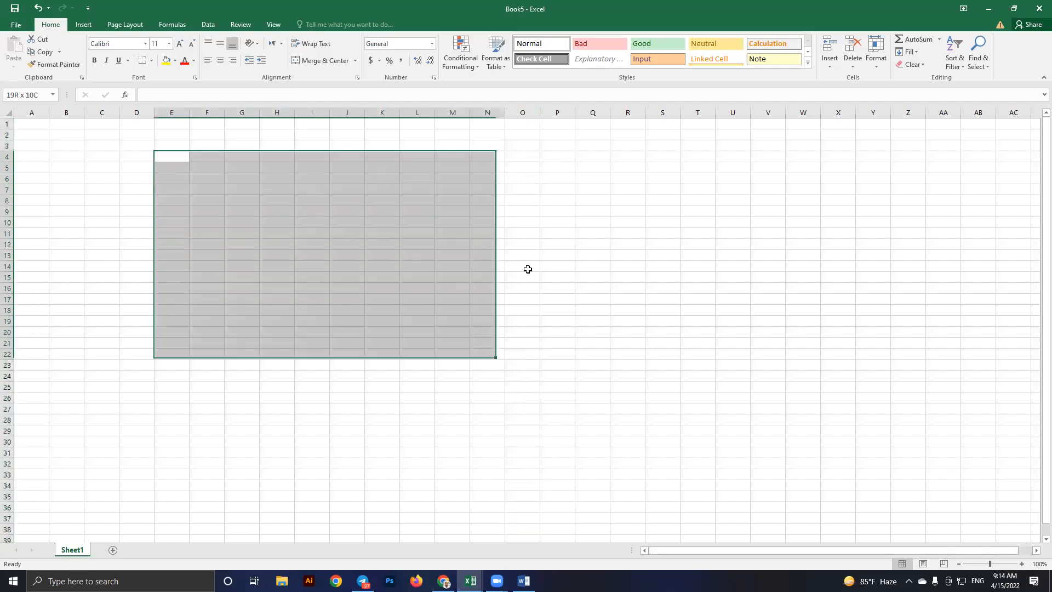
pyautogui.click(526, 259)
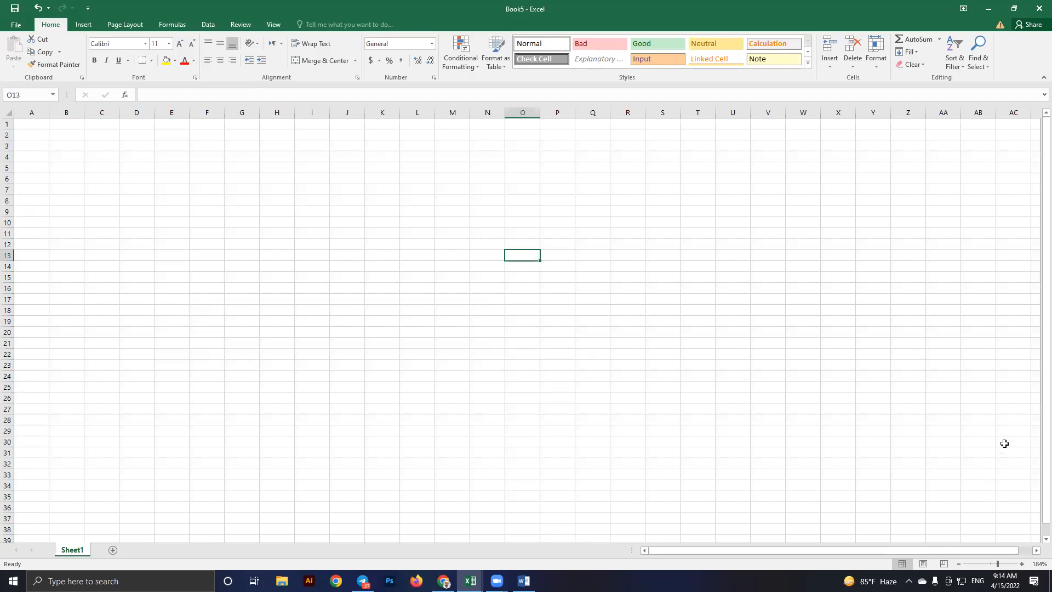
pyautogui.click(505, 279)
pyautogui.scroll(3, 404, 221)
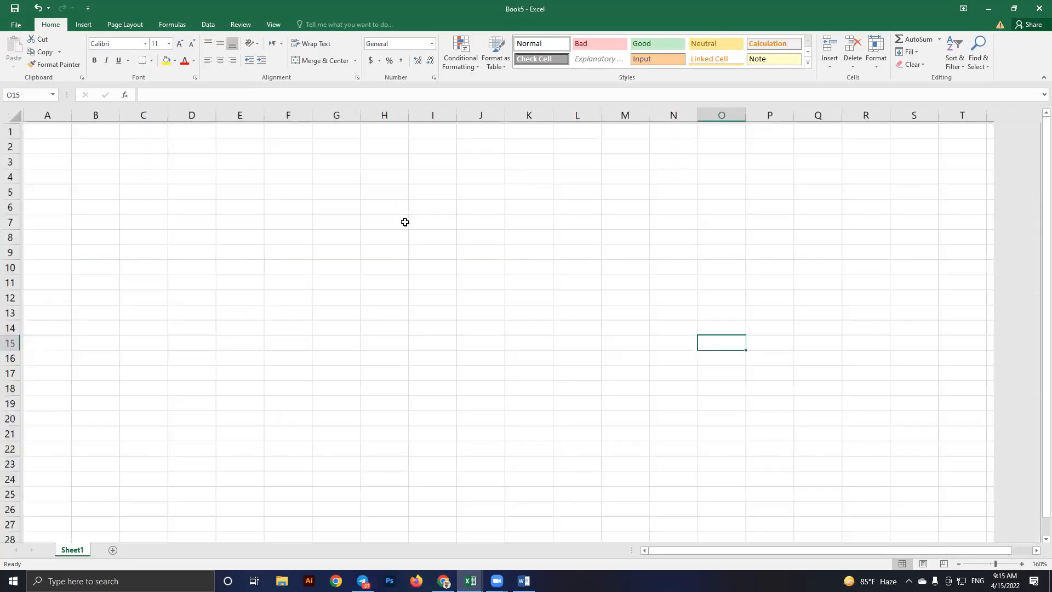
# Open the File backstage view and return to the sheet, twice
pyautogui.click(17, 25)
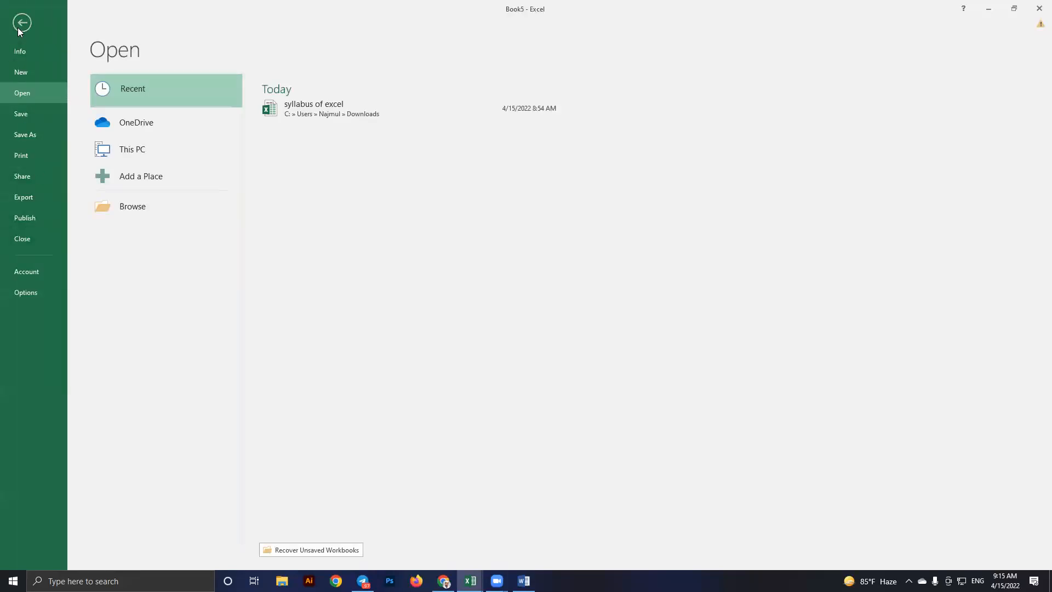
pyautogui.click(20, 27)
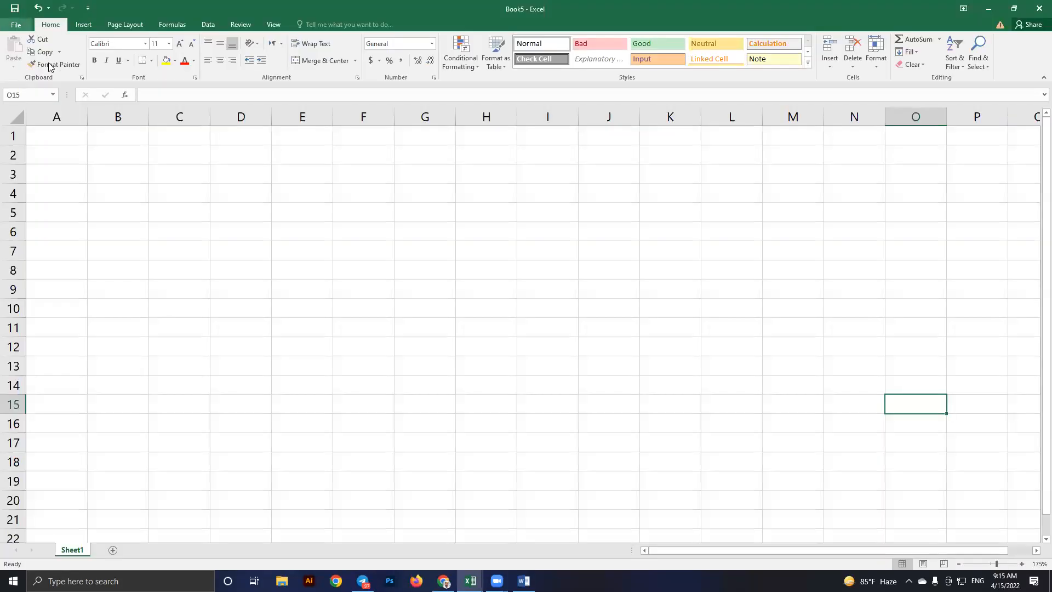
pyautogui.click(21, 27)
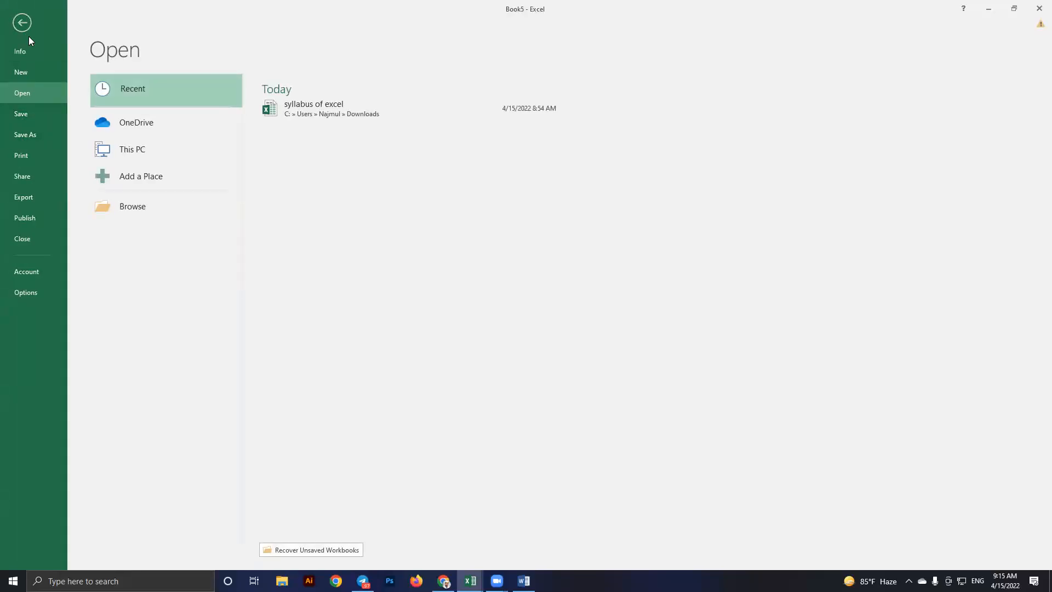
pyautogui.click(26, 33)
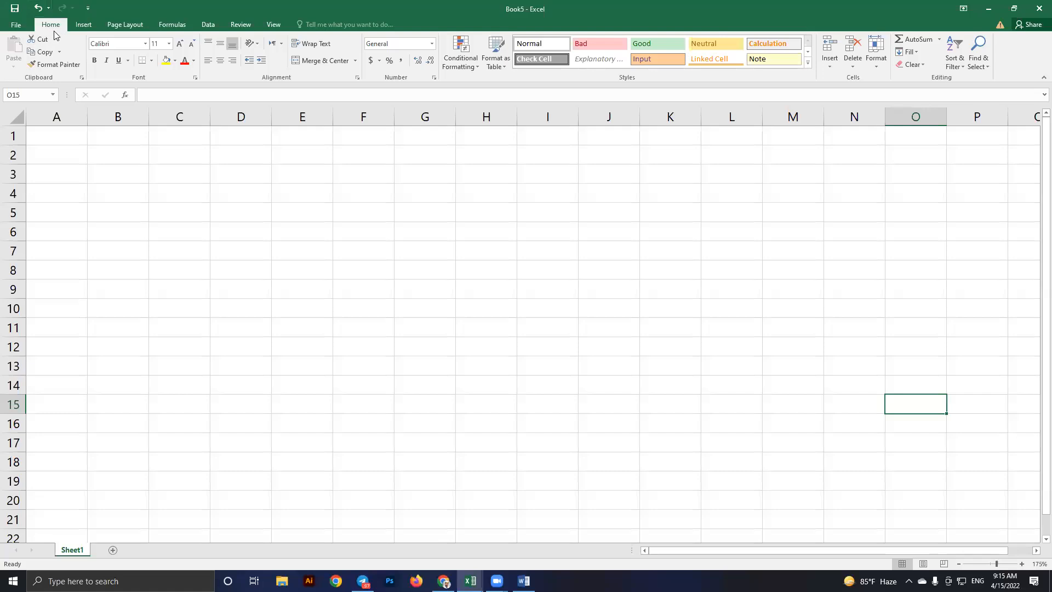
# Tour the Insert, Home and Page Layout tabs, selecting cells G6 and D6
pyautogui.click(84, 25)
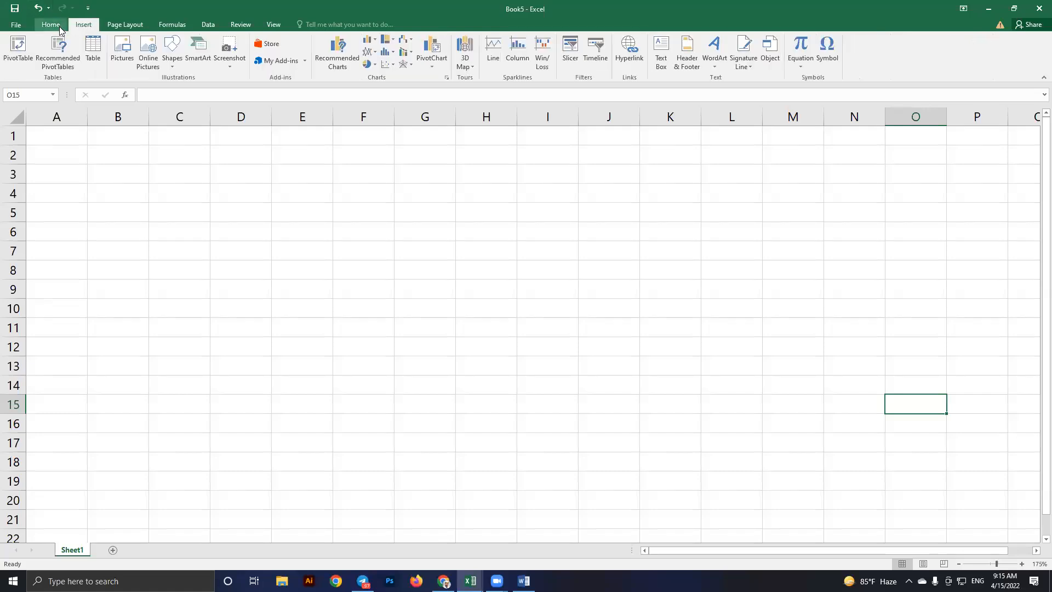
pyautogui.click(61, 30)
pyautogui.click(83, 25)
pyautogui.click(126, 26)
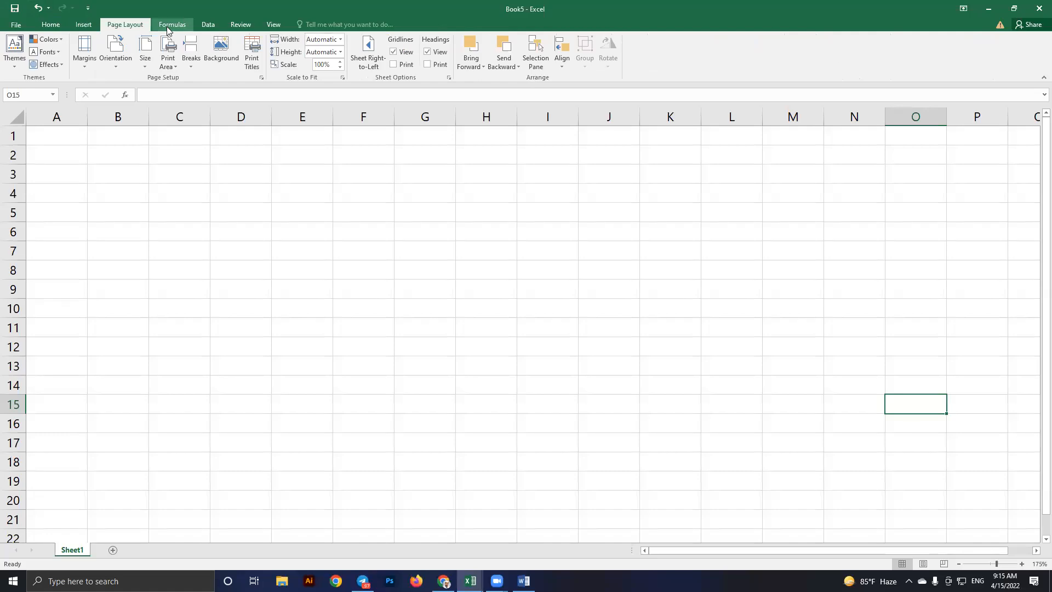
pyautogui.scroll(-2, 59, 33)
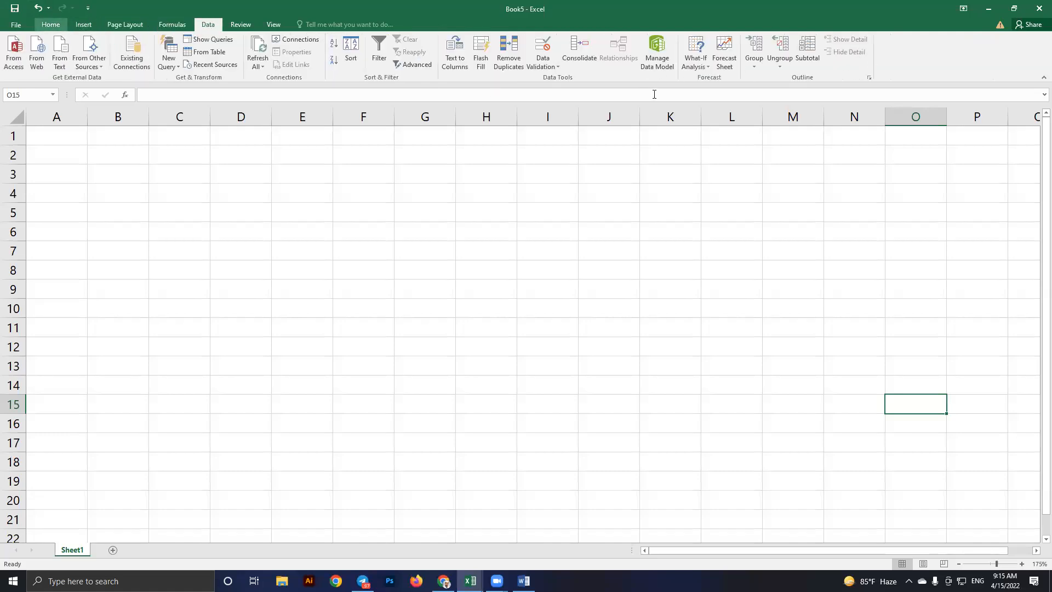
pyautogui.click(409, 228)
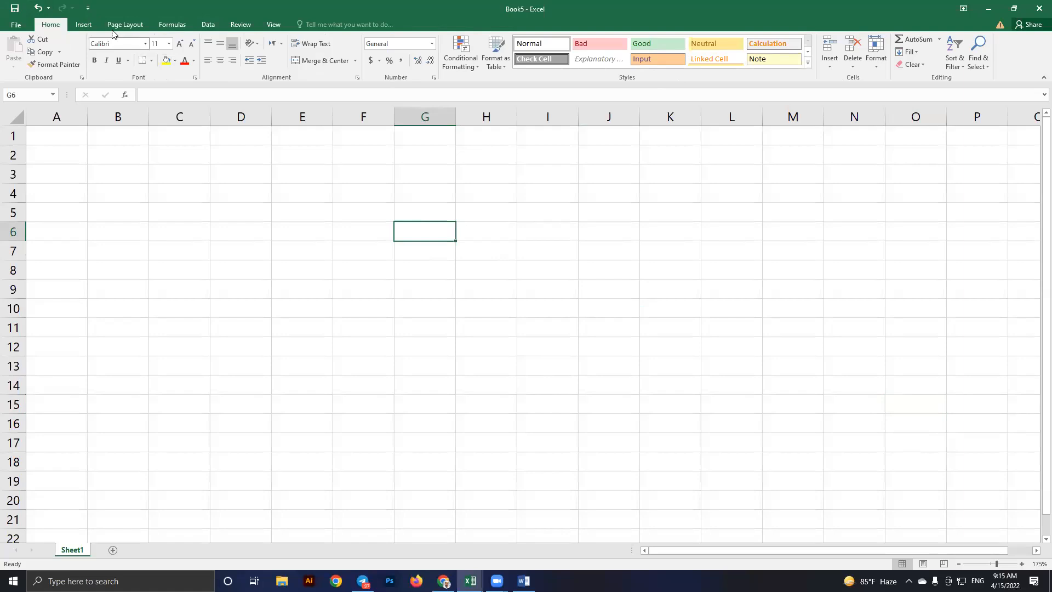
pyautogui.scroll(-2, 110, 29)
pyautogui.scroll(2, 71, 25)
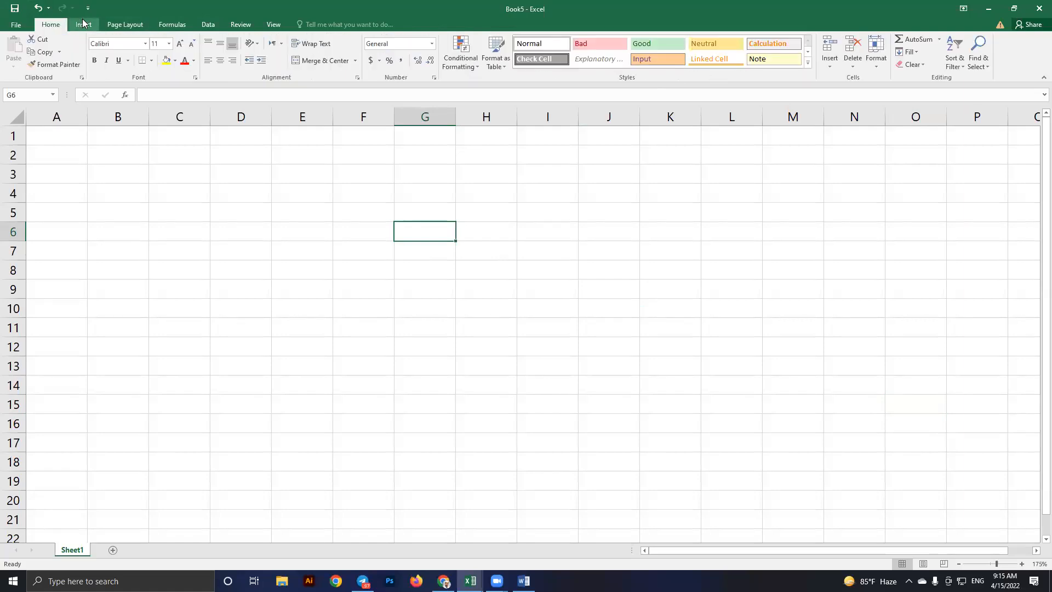
pyautogui.click(131, 24)
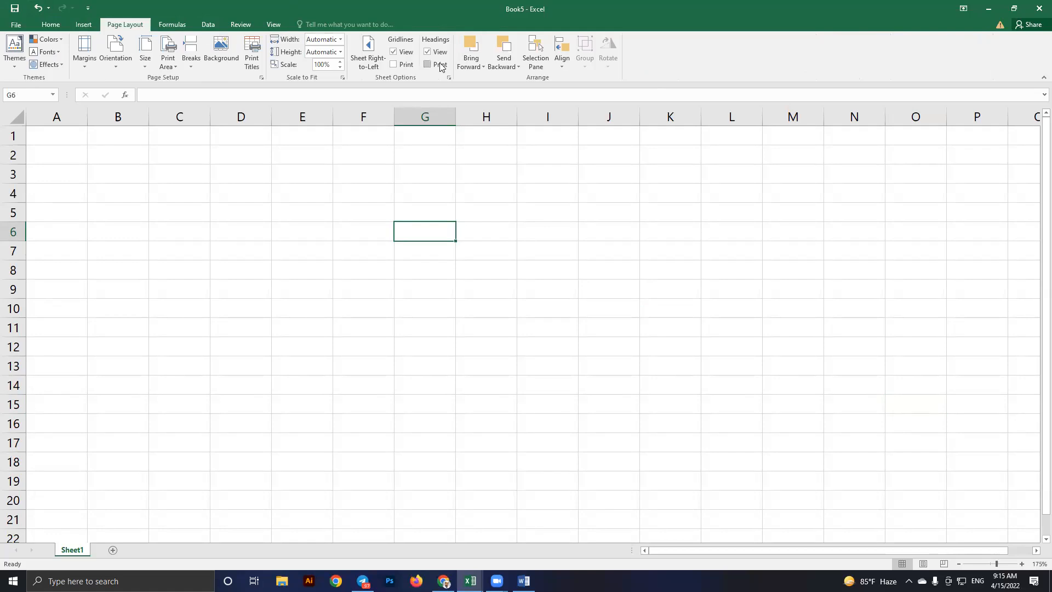
pyautogui.click(223, 227)
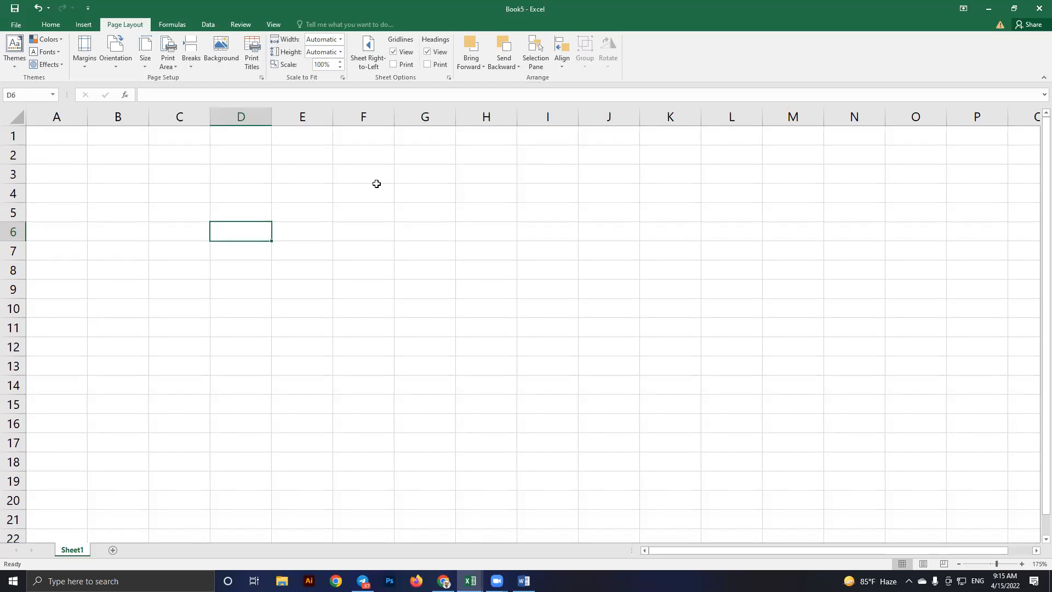
# Close Book5, then view the 2nd class sheet and return to 1st class
pyautogui.click(1037, 13)
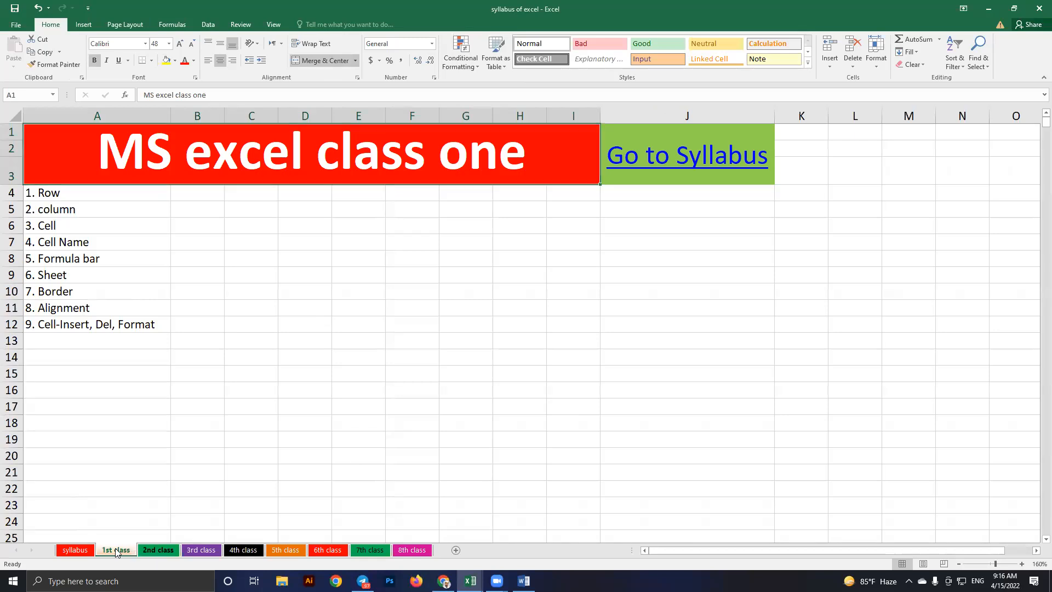
pyautogui.click(153, 554)
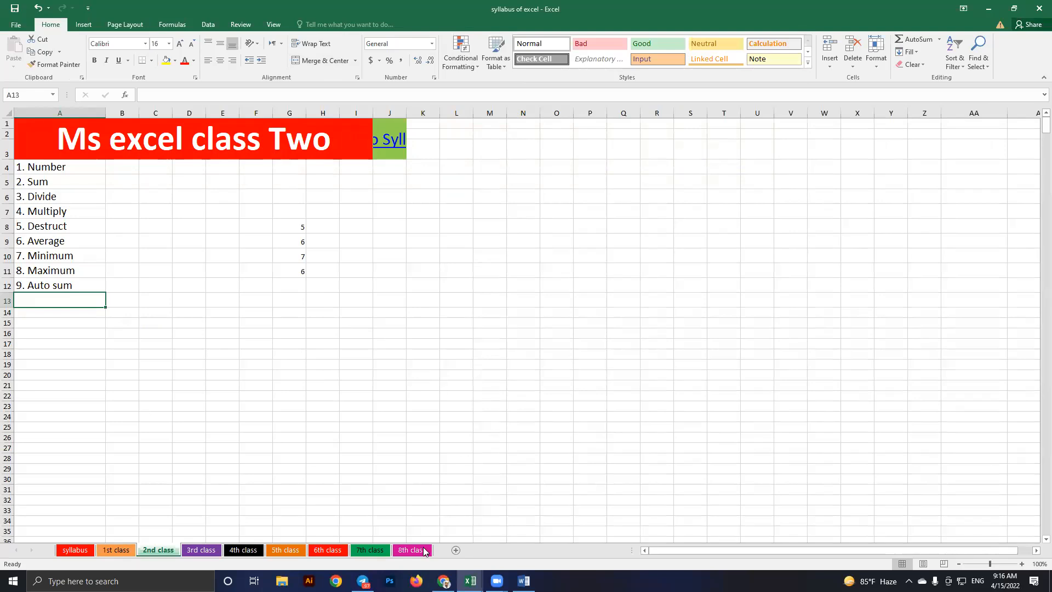
pyautogui.hotkey('ctrl', 'pageup')
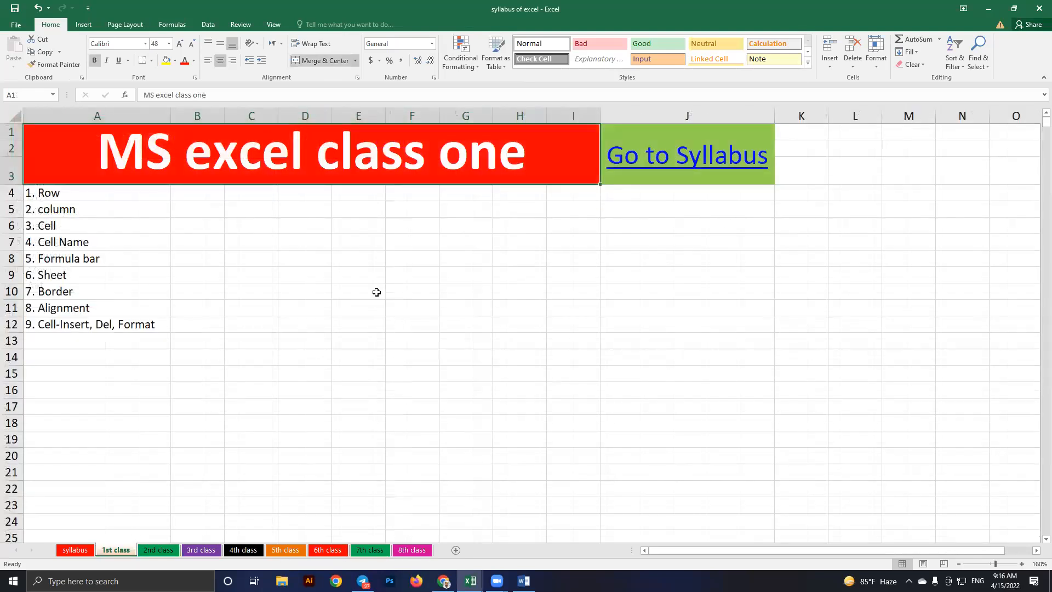
# Select cell D10, move to E8, then switch to the blank Word document
pyautogui.click(327, 293)
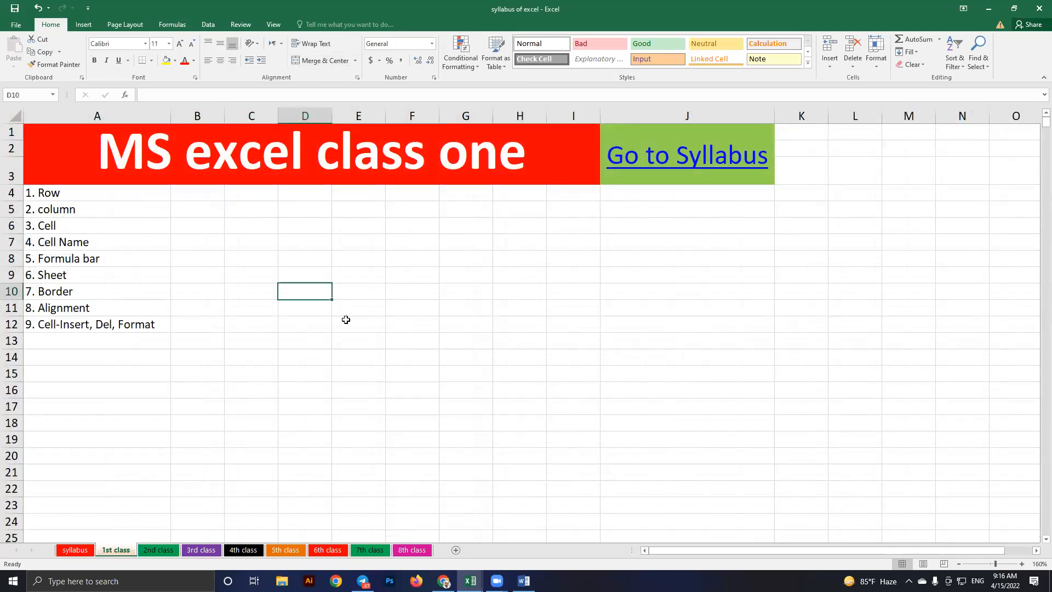
pyautogui.press('Right')
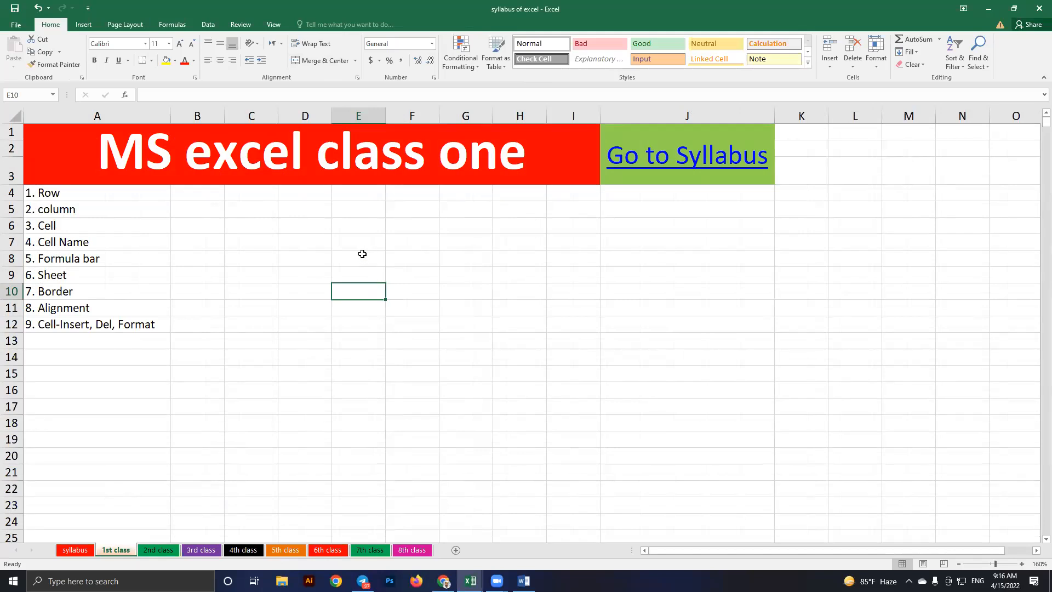
pyautogui.press('Up')
pyautogui.press('Up')
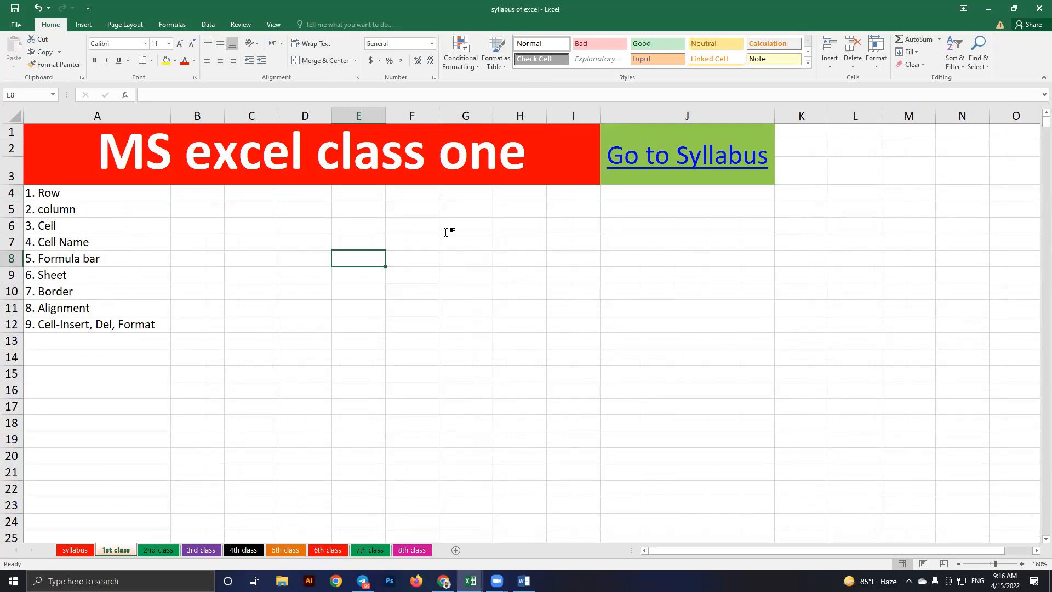
pyautogui.hotkey('alt', 'Tab')
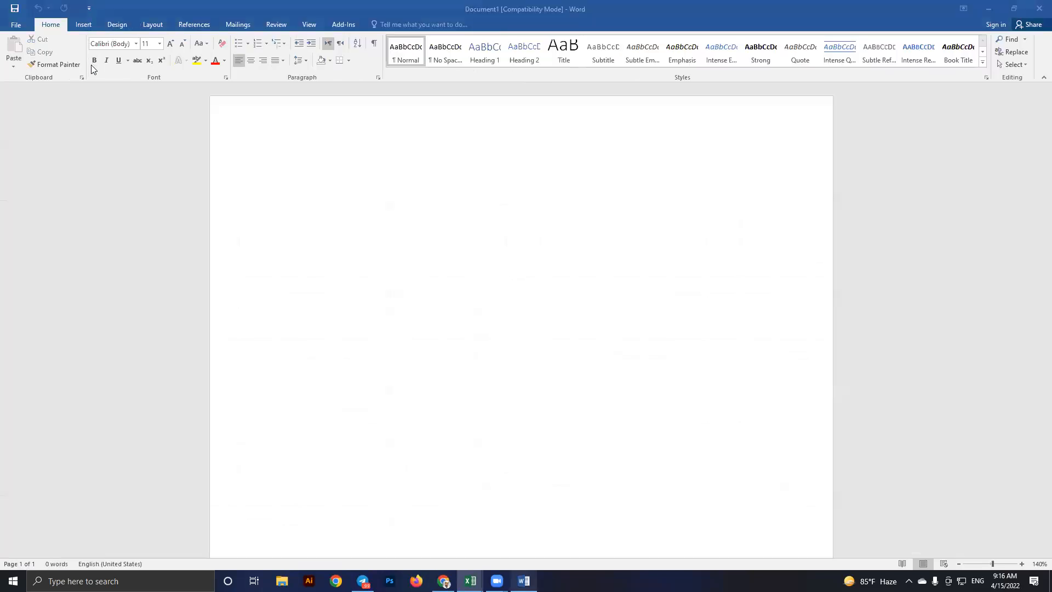
# Insert an empty 4-column by 7-row table into Document1, then return to the syllabus workbook
pyautogui.hotkey('alt', 'n')
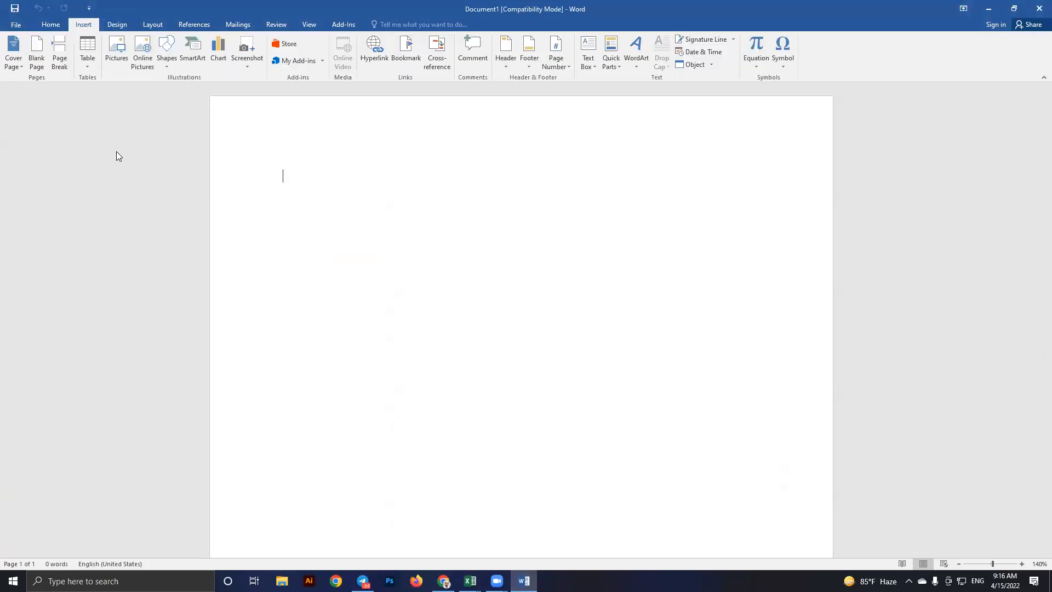
pyautogui.click(87, 52)
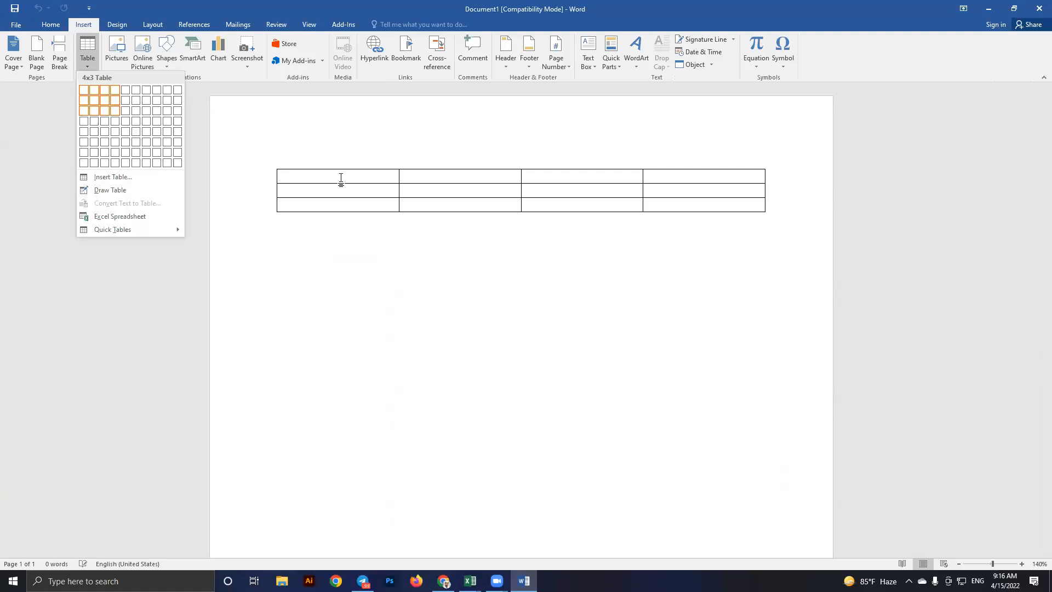
pyautogui.click(115, 152)
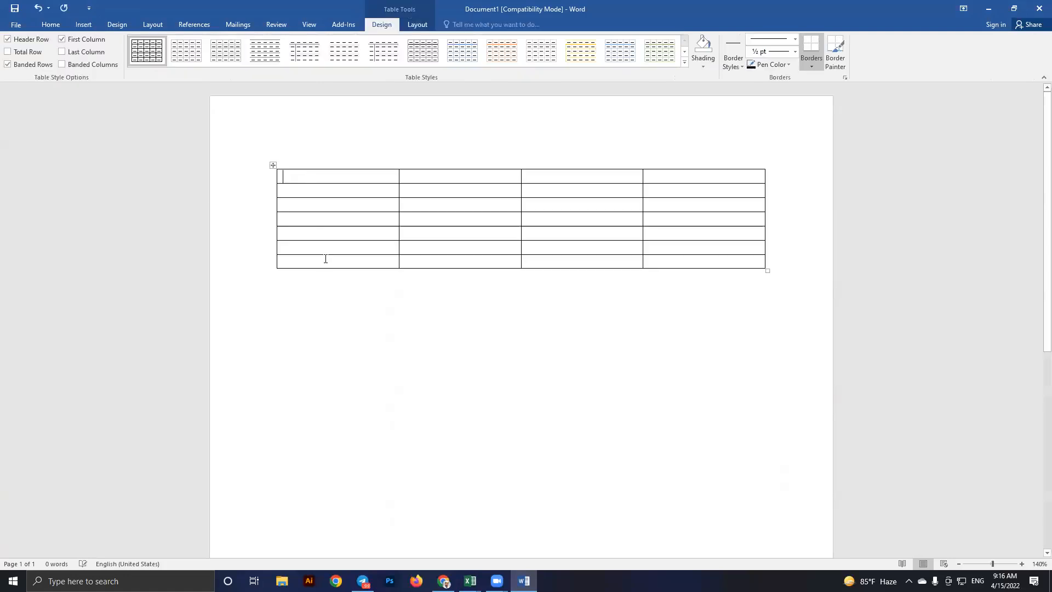
pyautogui.moveTo(301, 176); pyautogui.dragTo(318, 261)
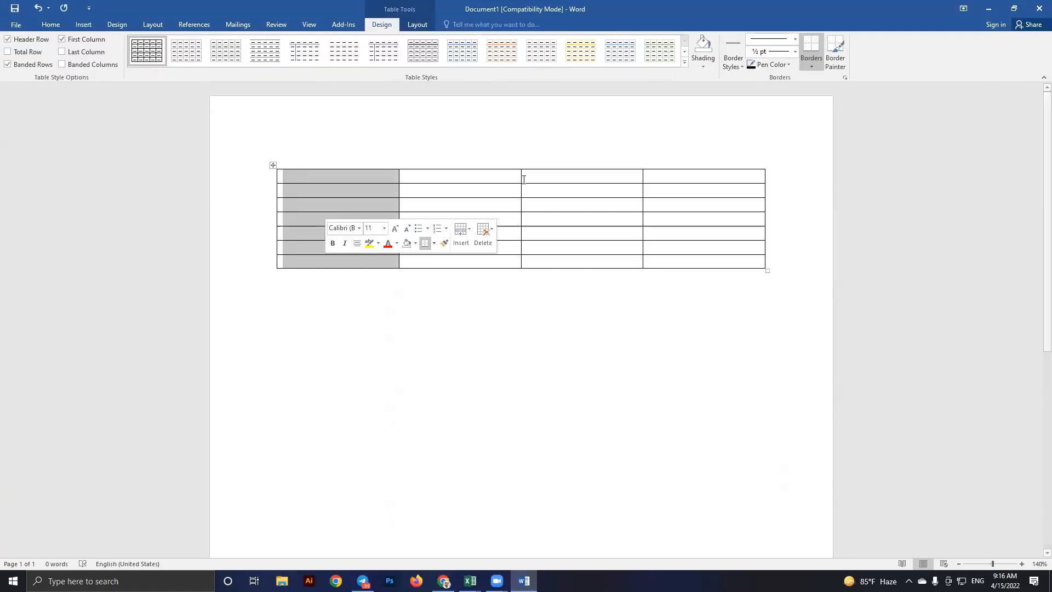
pyautogui.hotkey('ctrl', 'a')
pyautogui.click(337, 181)
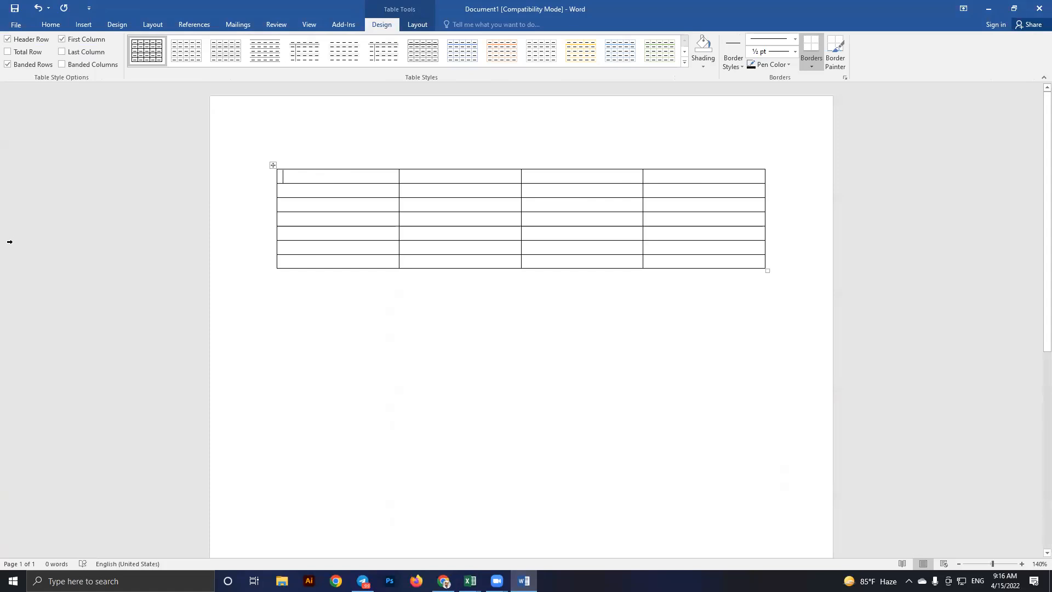
pyautogui.hotkey('alt', 'Tab')
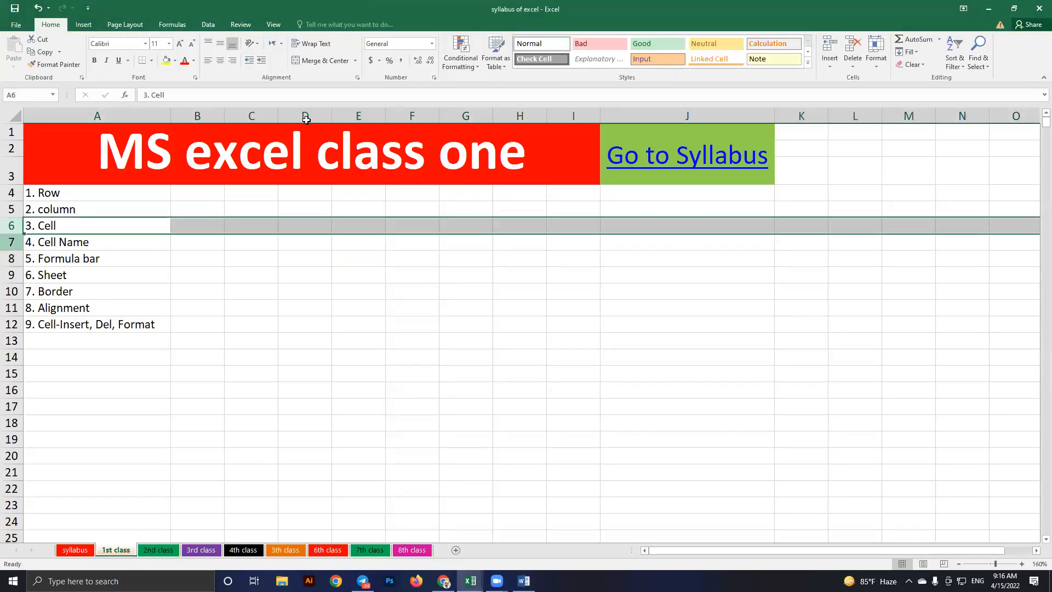
pyautogui.press('Down')
pyautogui.press('Down')
pyautogui.press('Down')
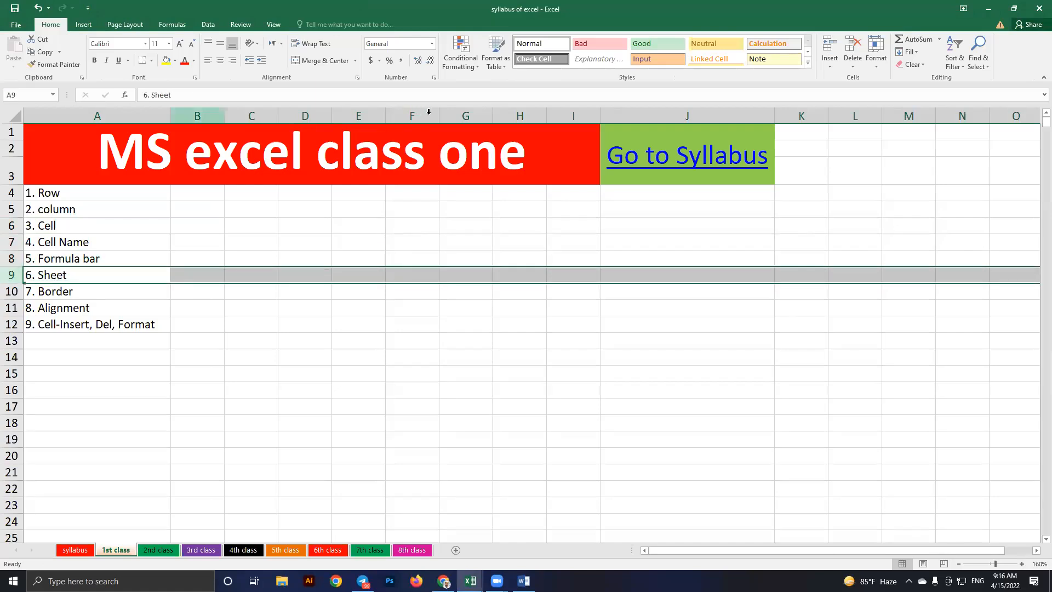
pyautogui.click(388, 274)
pyautogui.press('Right')
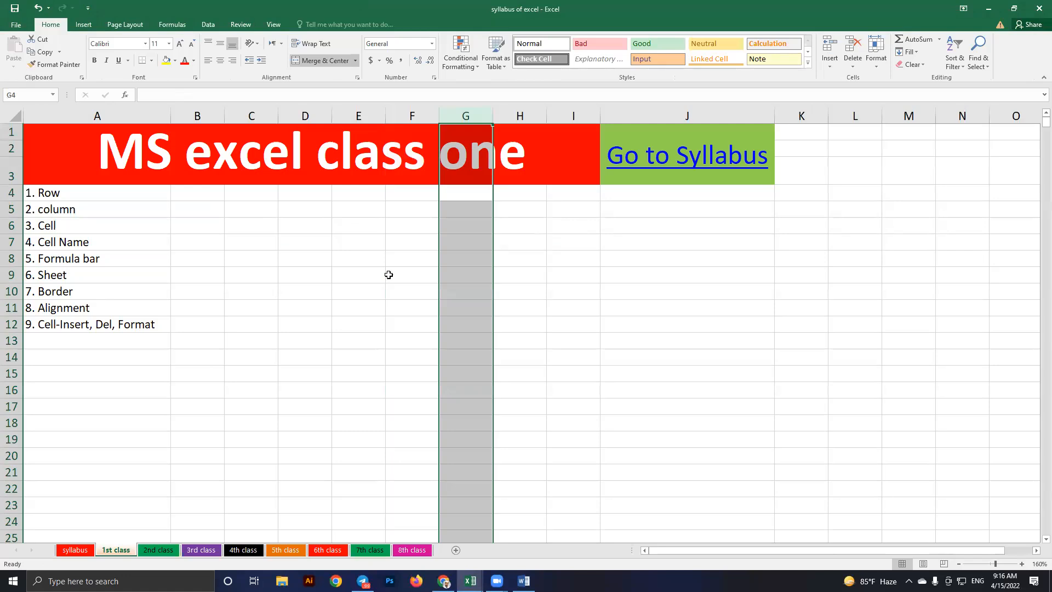
pyautogui.click(388, 274)
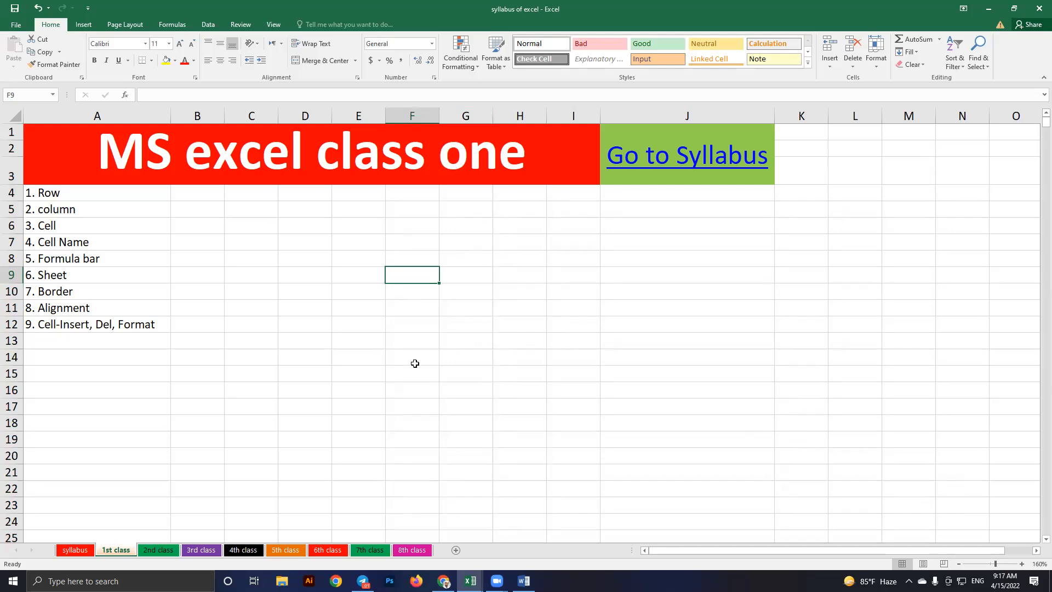
pyautogui.click(410, 294)
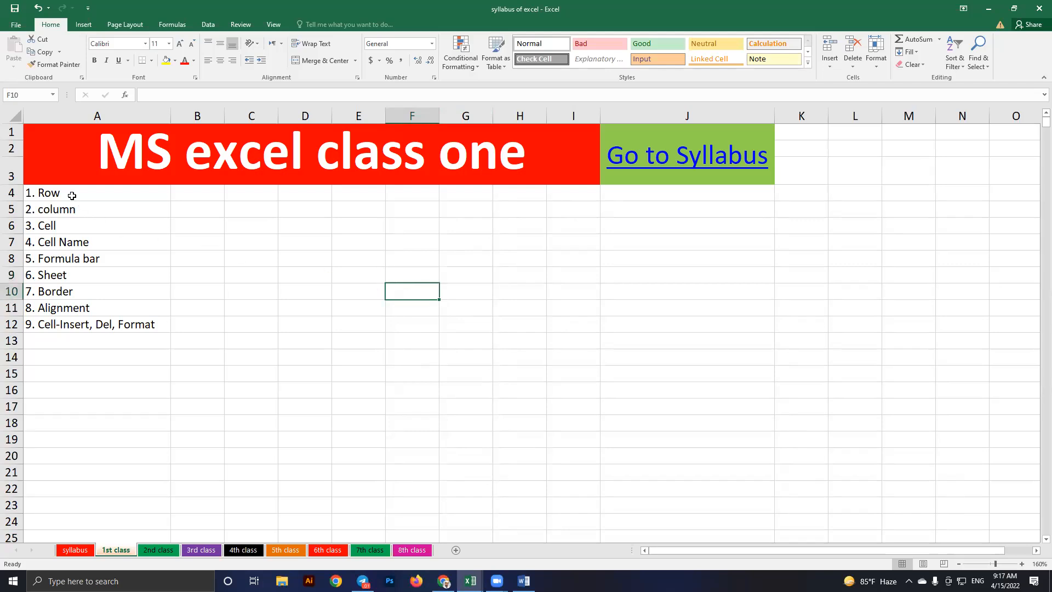
pyautogui.click(33, 191)
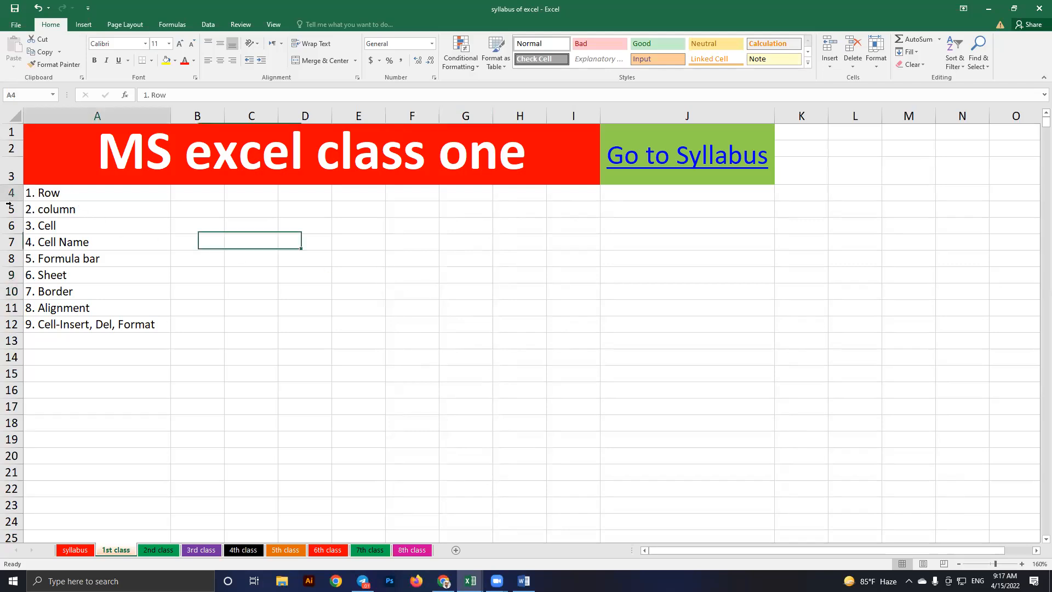
pyautogui.click(9, 209)
pyautogui.click(9, 225)
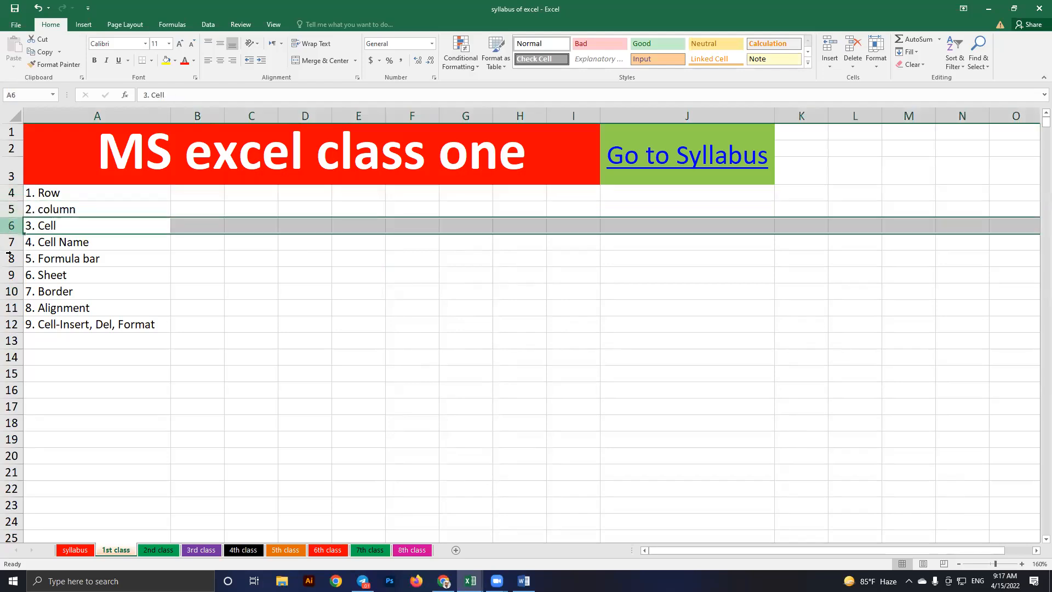
pyautogui.click(10, 242)
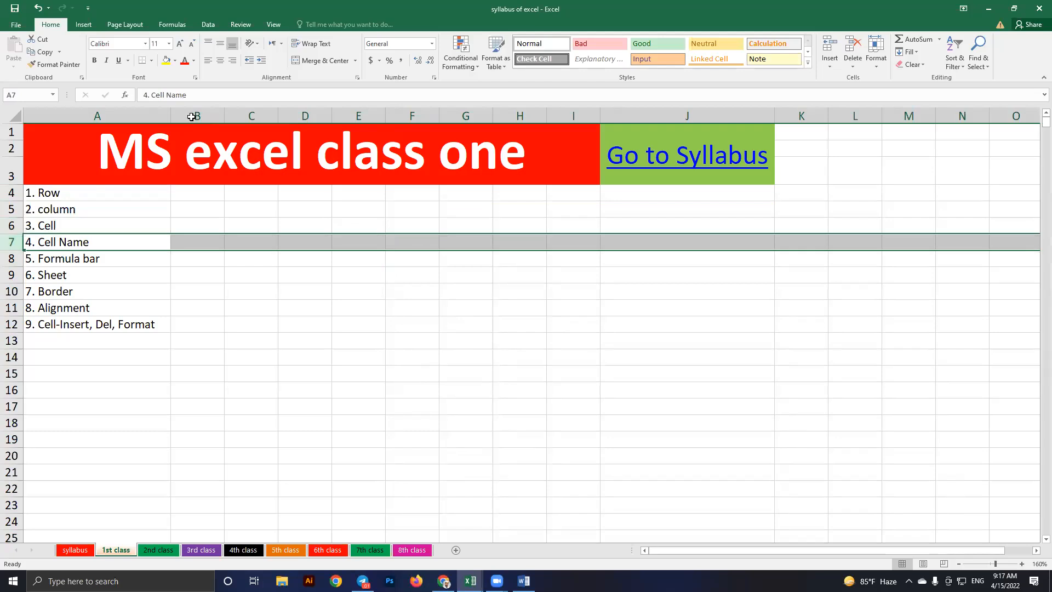
pyautogui.click(251, 115)
pyautogui.click(305, 115)
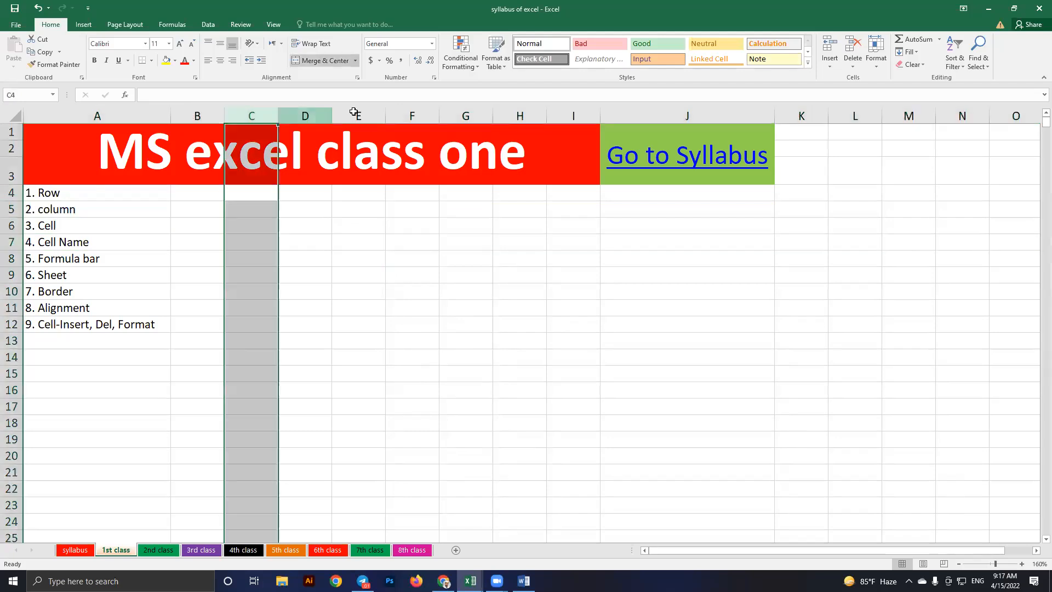
pyautogui.click(356, 114)
pyautogui.click(413, 114)
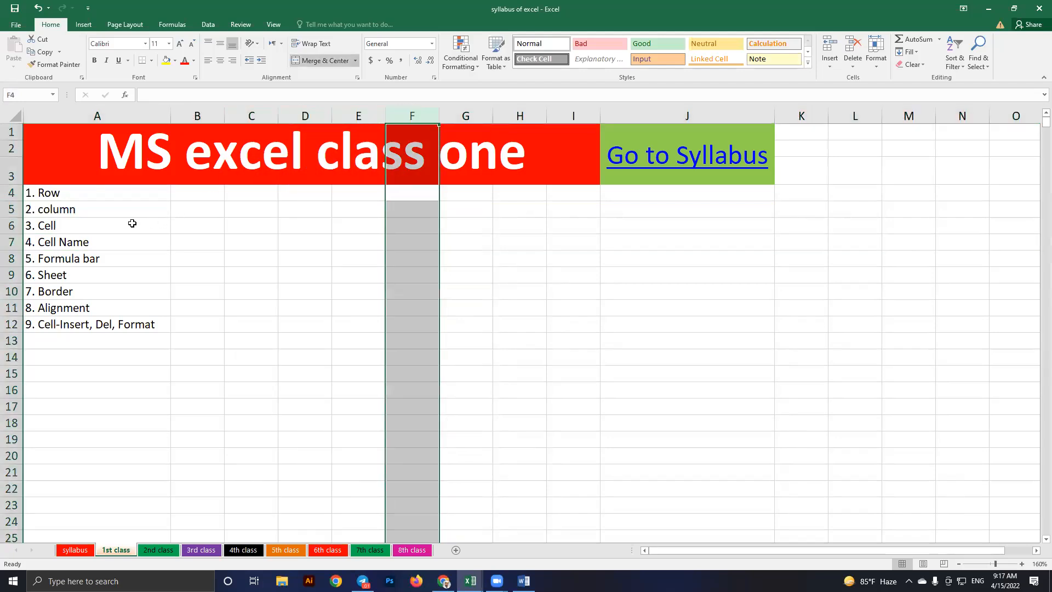
pyautogui.click(84, 230)
pyautogui.click(373, 293)
pyautogui.click(425, 293)
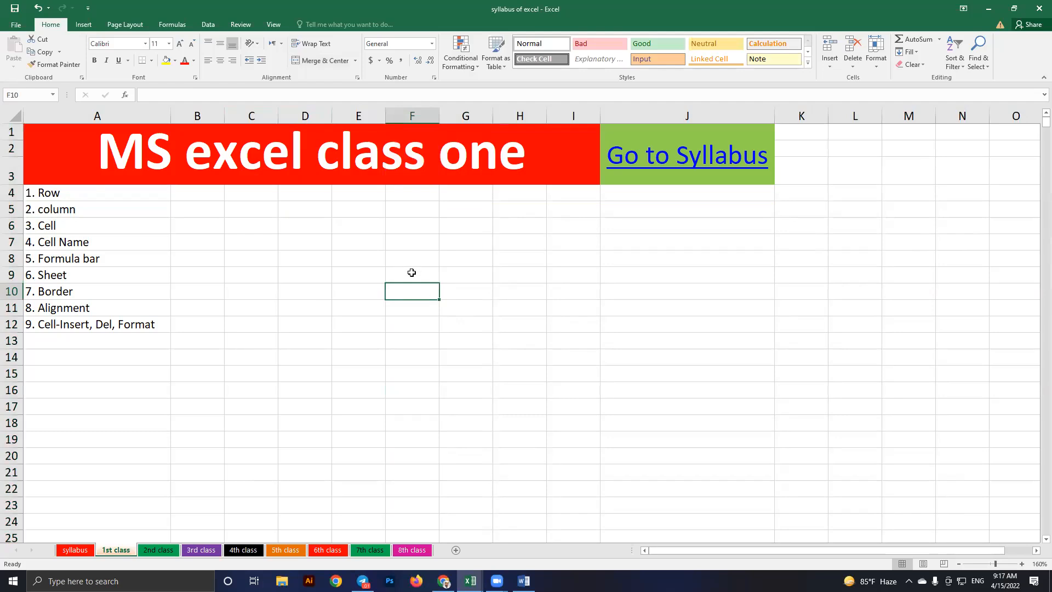
pyautogui.click(357, 261)
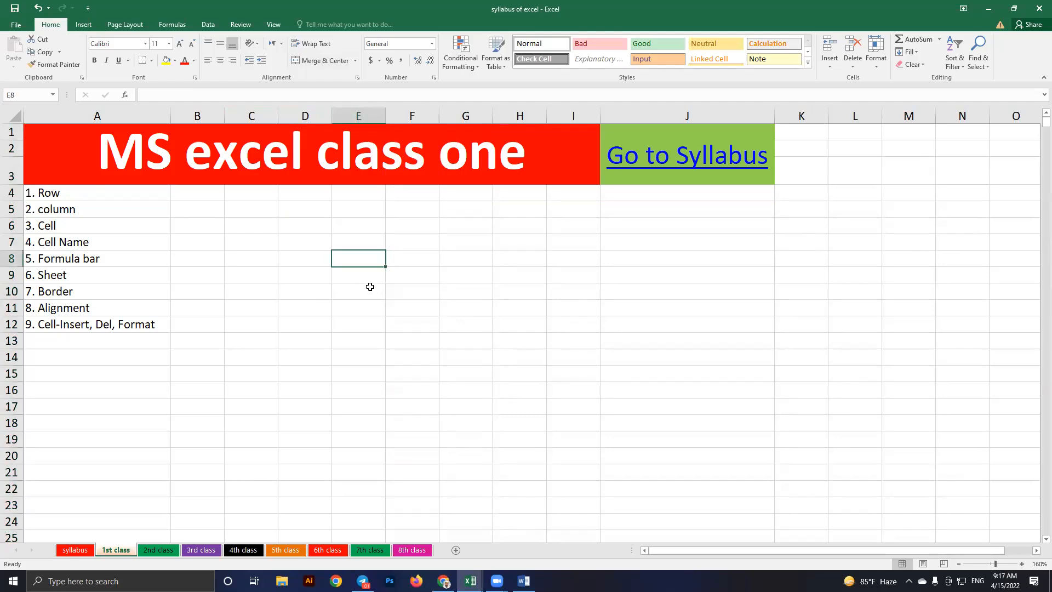
pyautogui.press('Down')
pyautogui.click(414, 293)
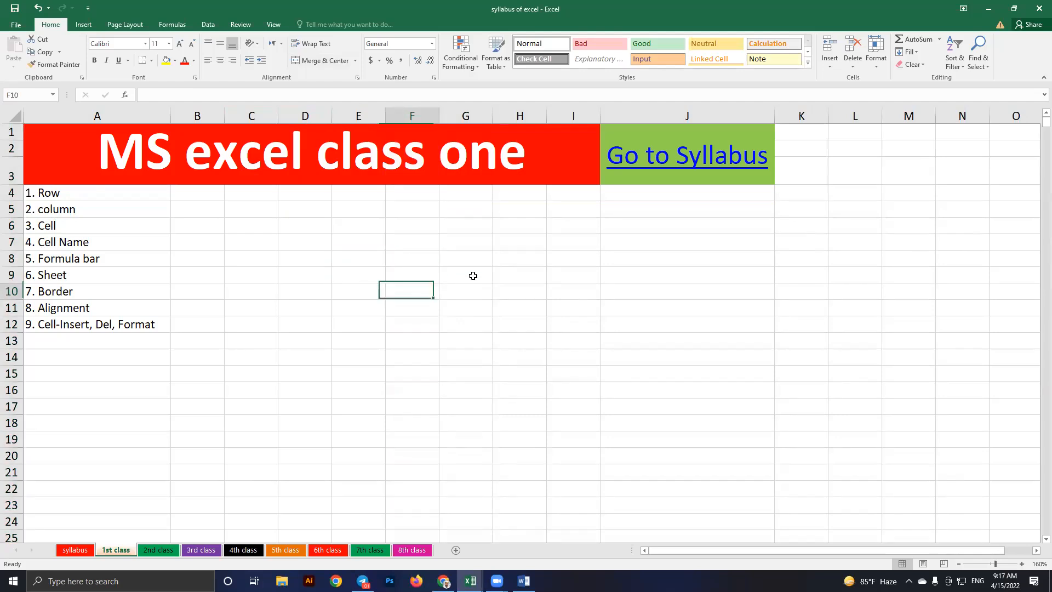
pyautogui.click(461, 278)
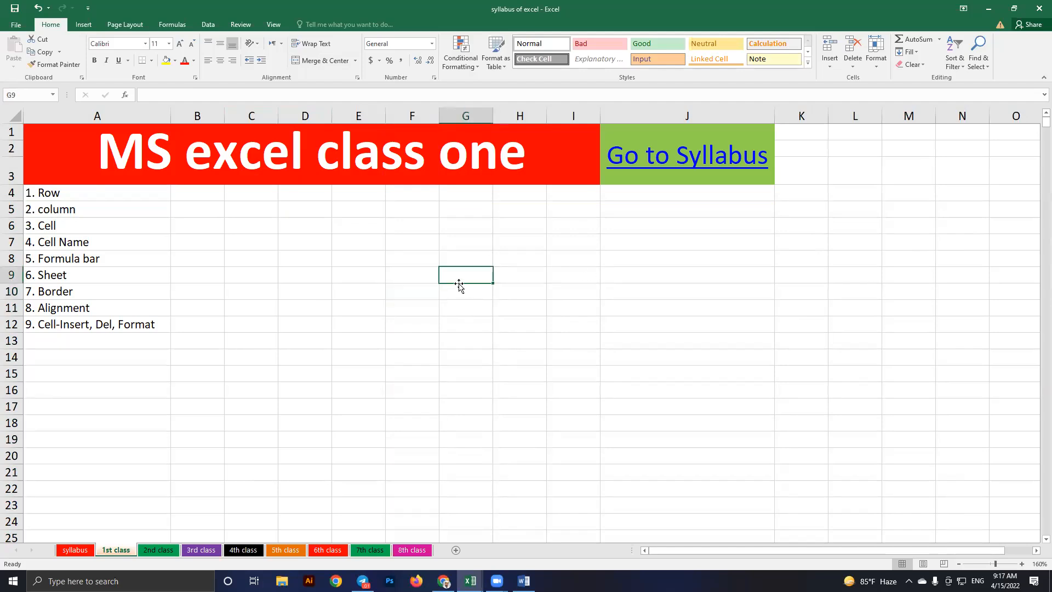
pyautogui.click(409, 279)
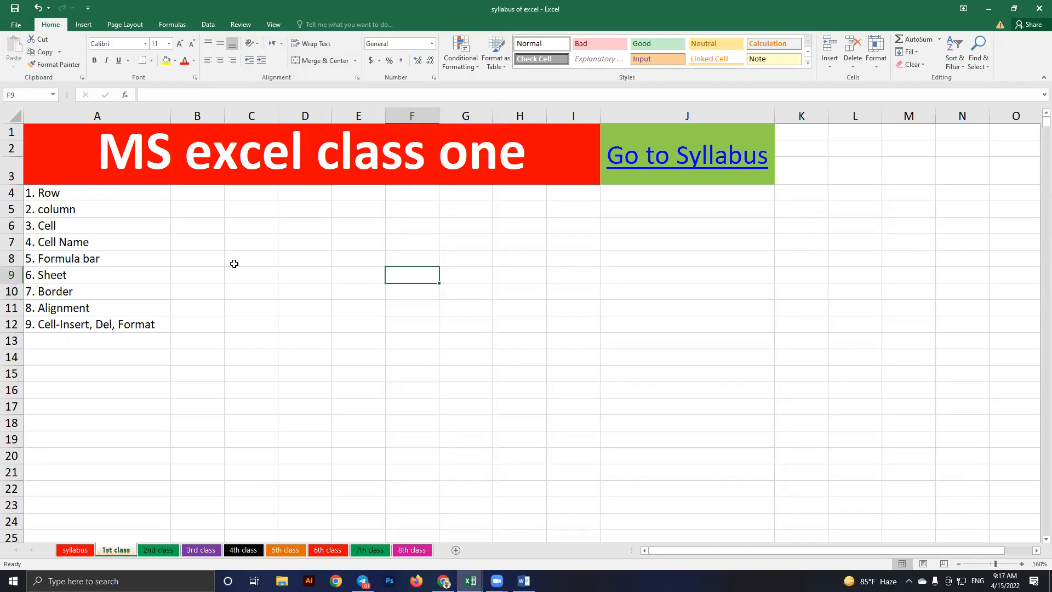
pyautogui.click(367, 275)
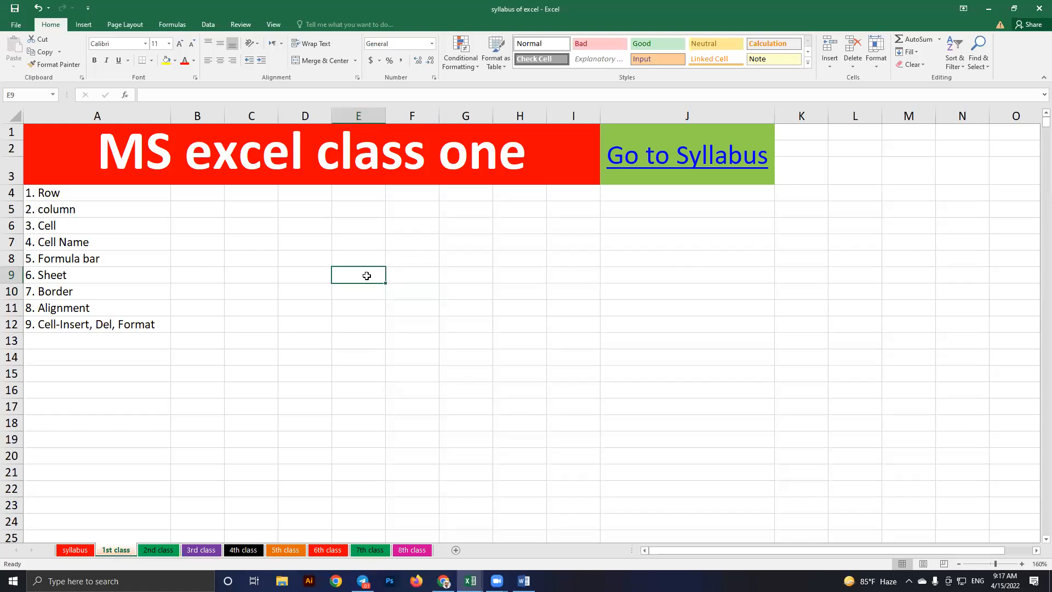
pyautogui.click(406, 296)
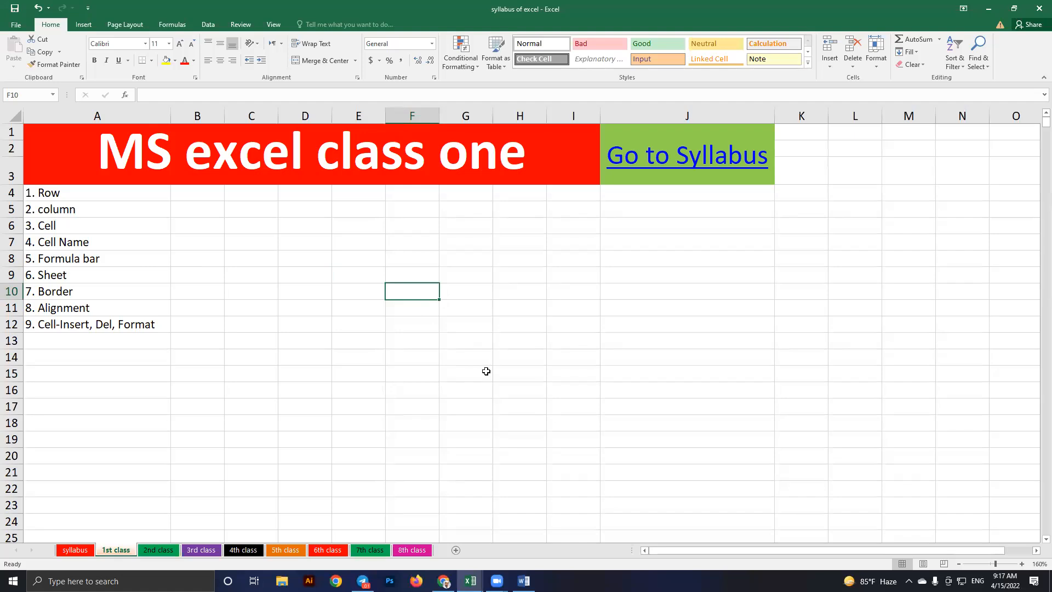
pyautogui.click(486, 371)
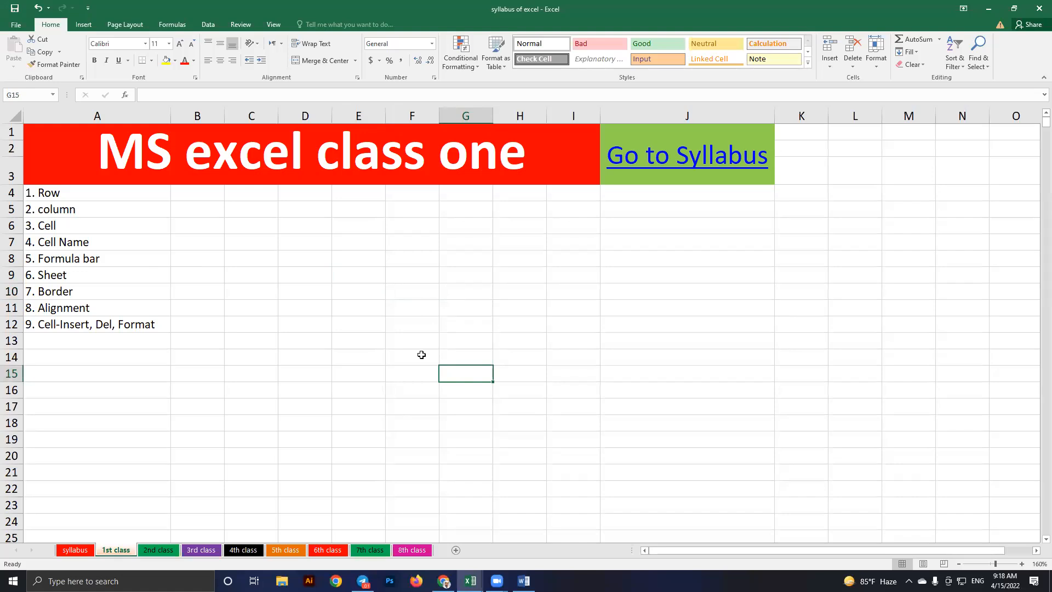
pyautogui.click(401, 287)
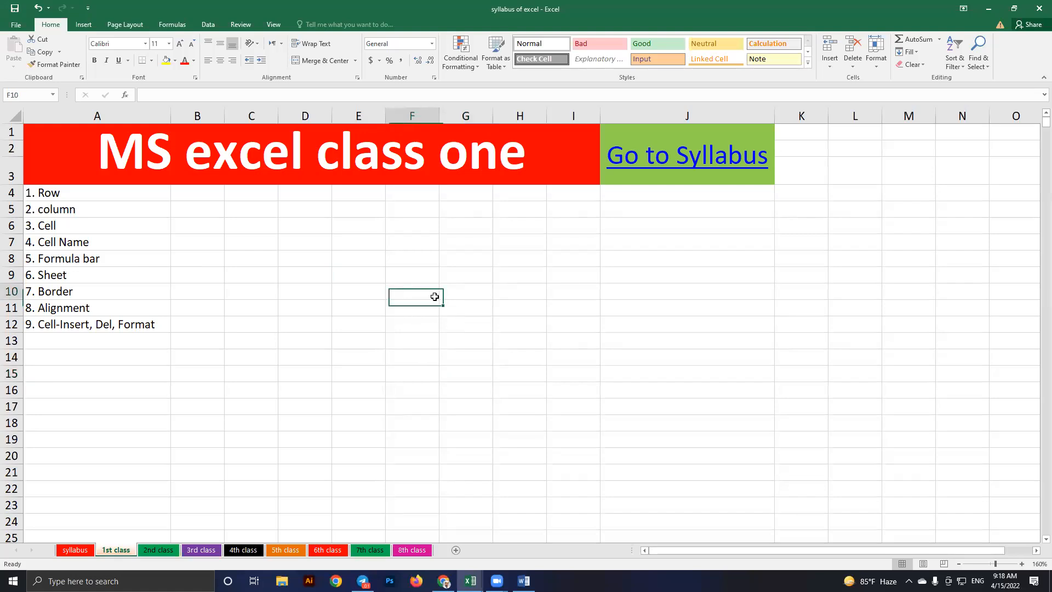
pyautogui.click(474, 295)
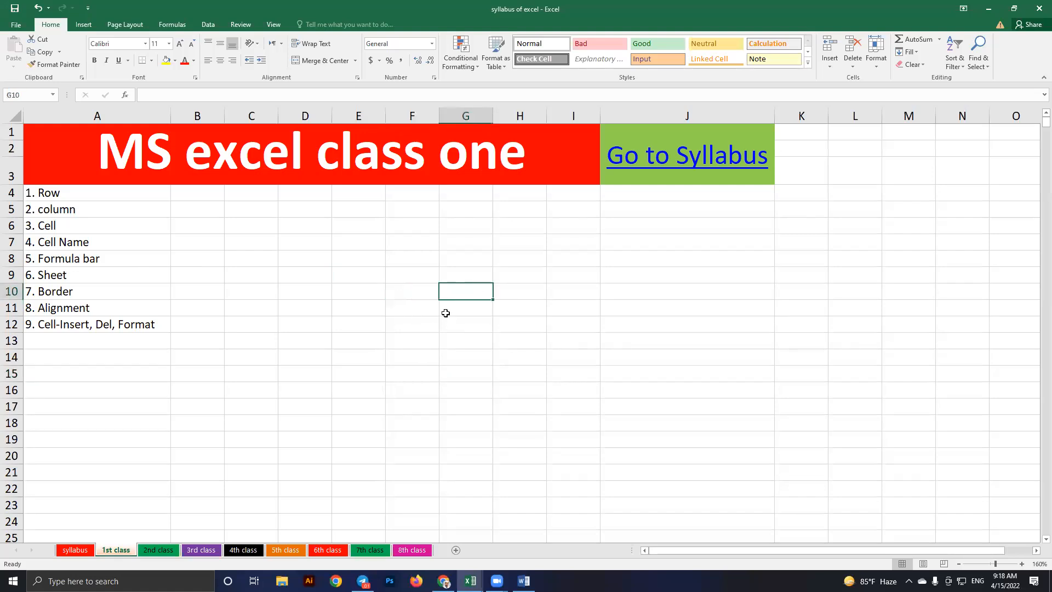
pyautogui.click(399, 312)
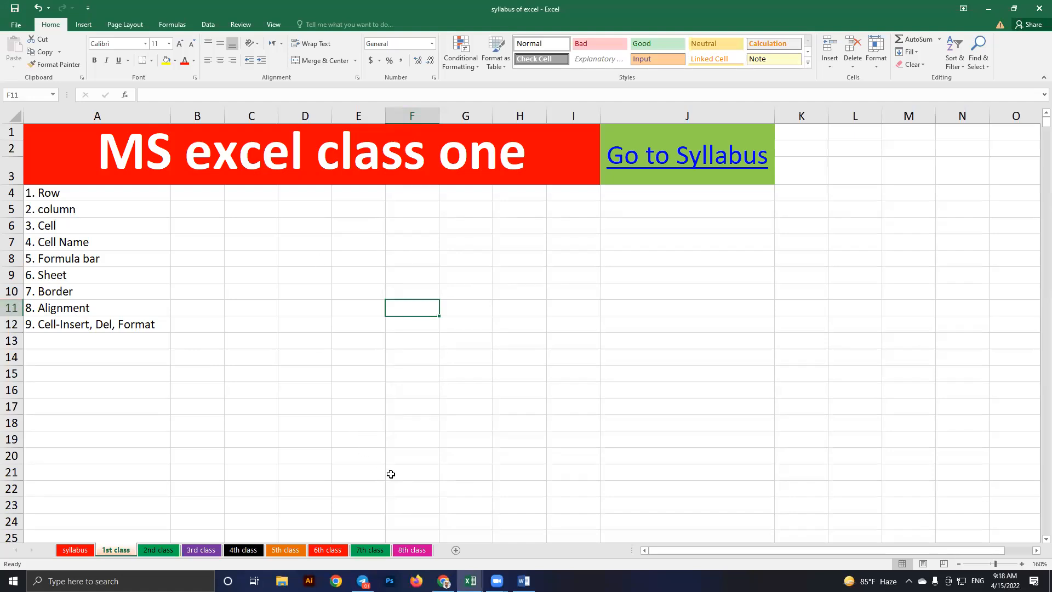
pyautogui.hotkey('alt', 'Tab')
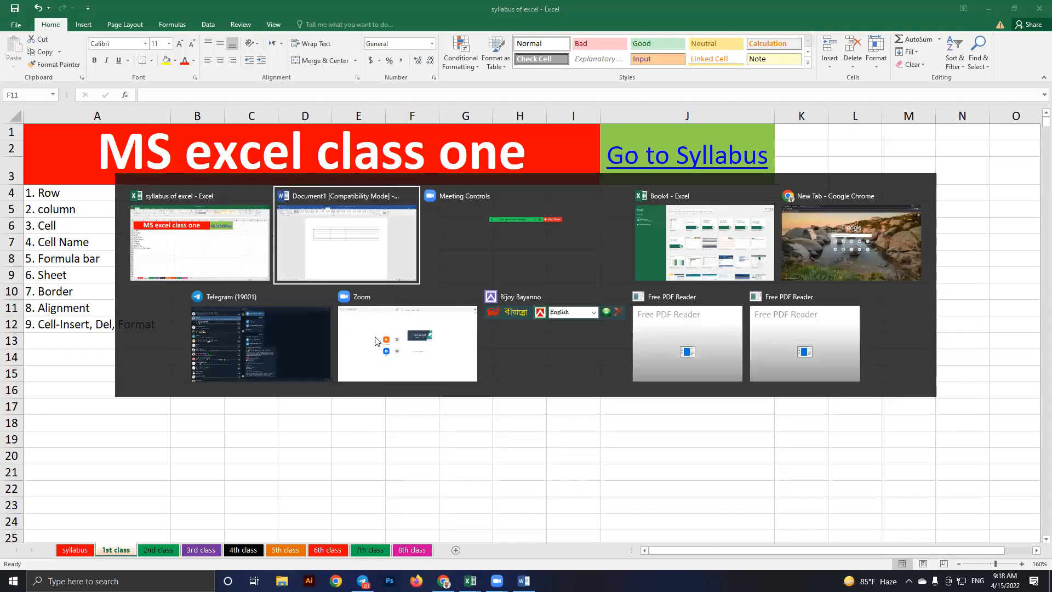
pyautogui.hotkey('alt', 'Tab')
pyautogui.press('Tab')
pyautogui.press('Tab')
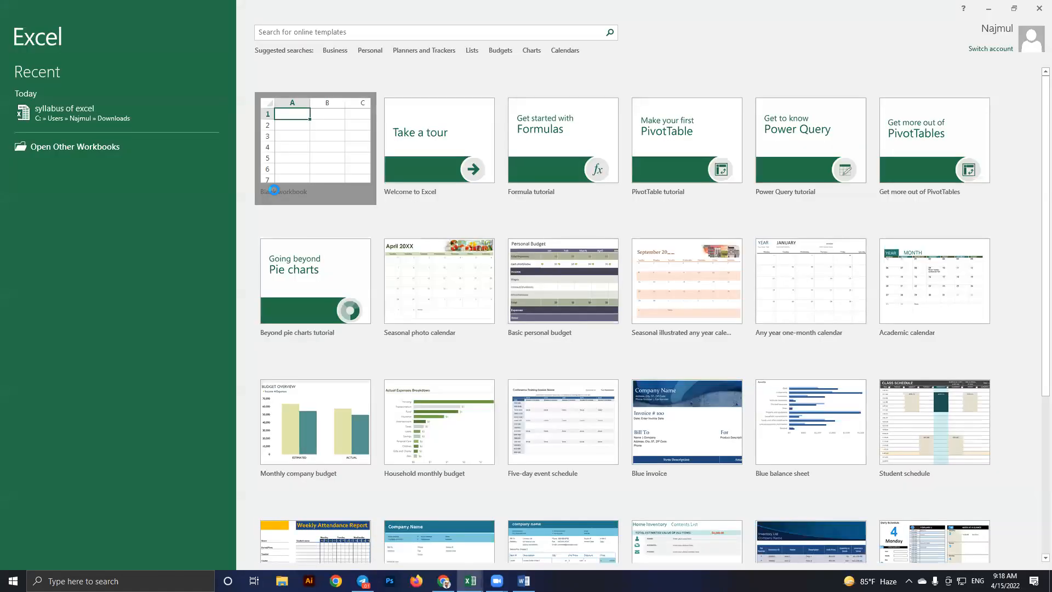
pyautogui.click(274, 189)
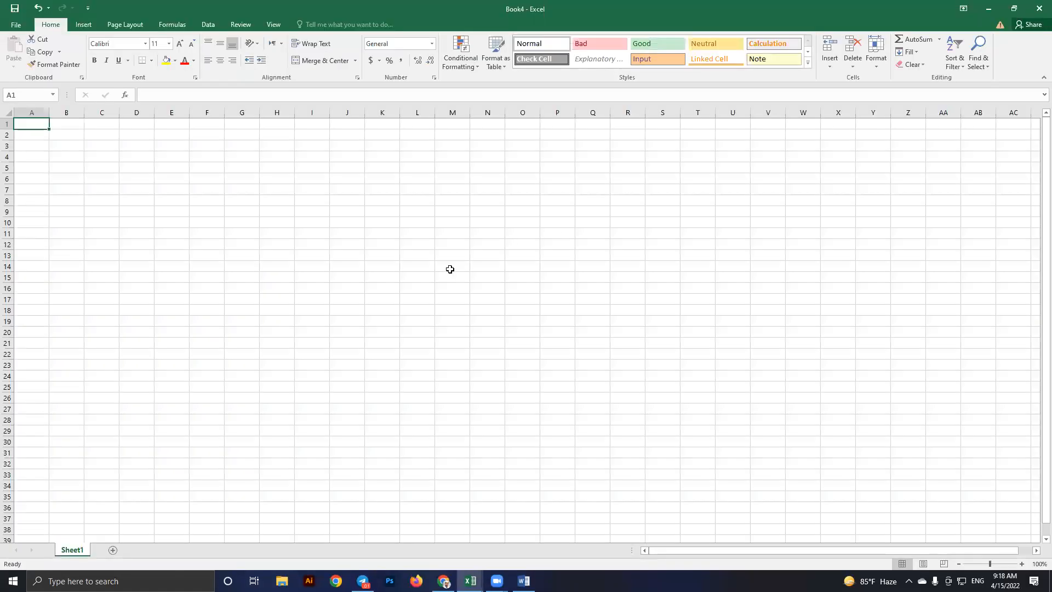
pyautogui.scroll(11, 444, 249)
pyautogui.scroll(5, 466, 206)
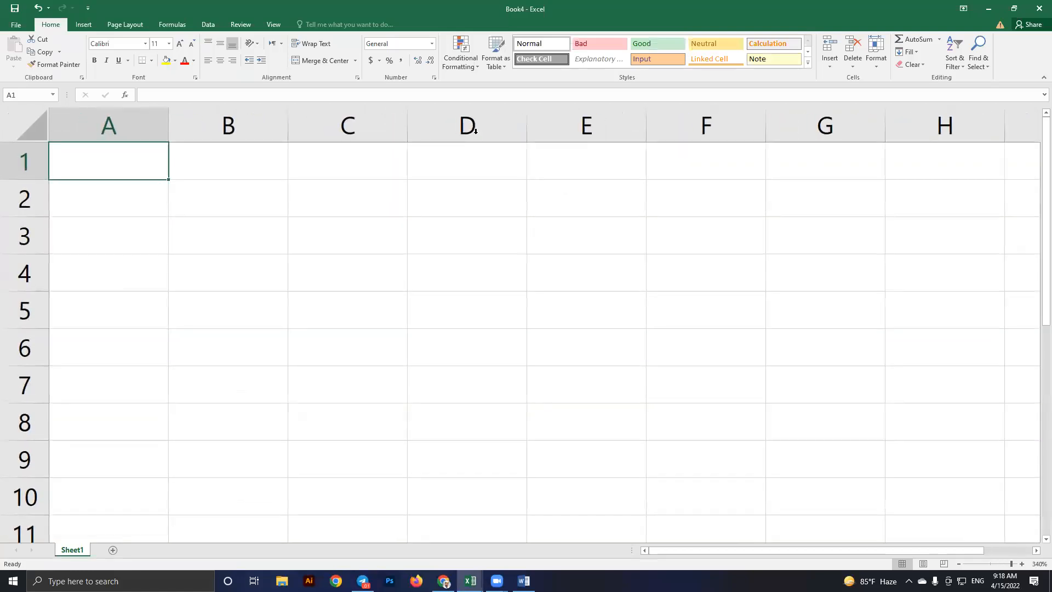
pyautogui.click(470, 239)
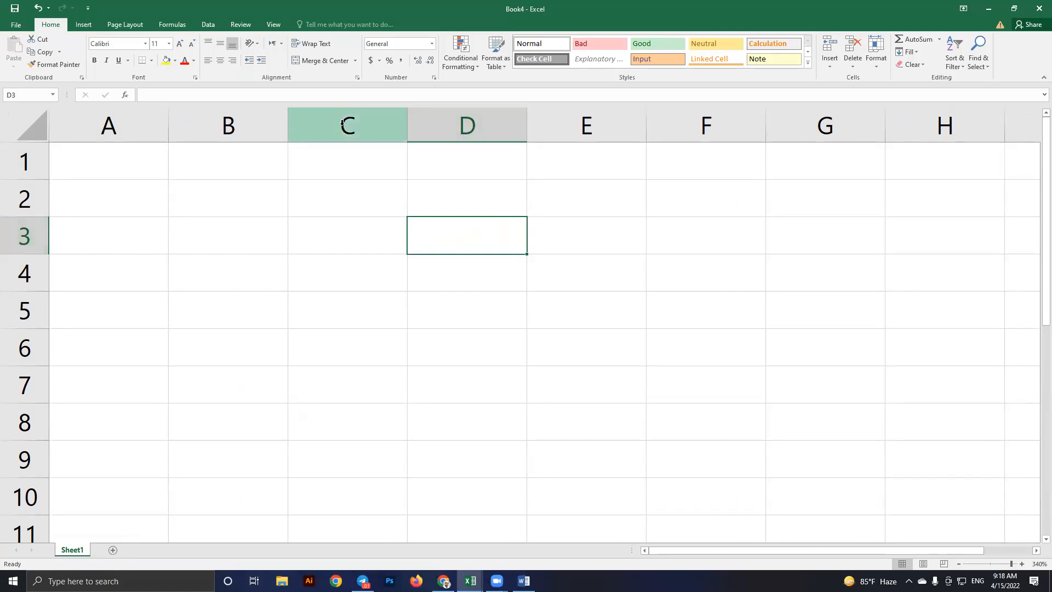
pyautogui.click(343, 313)
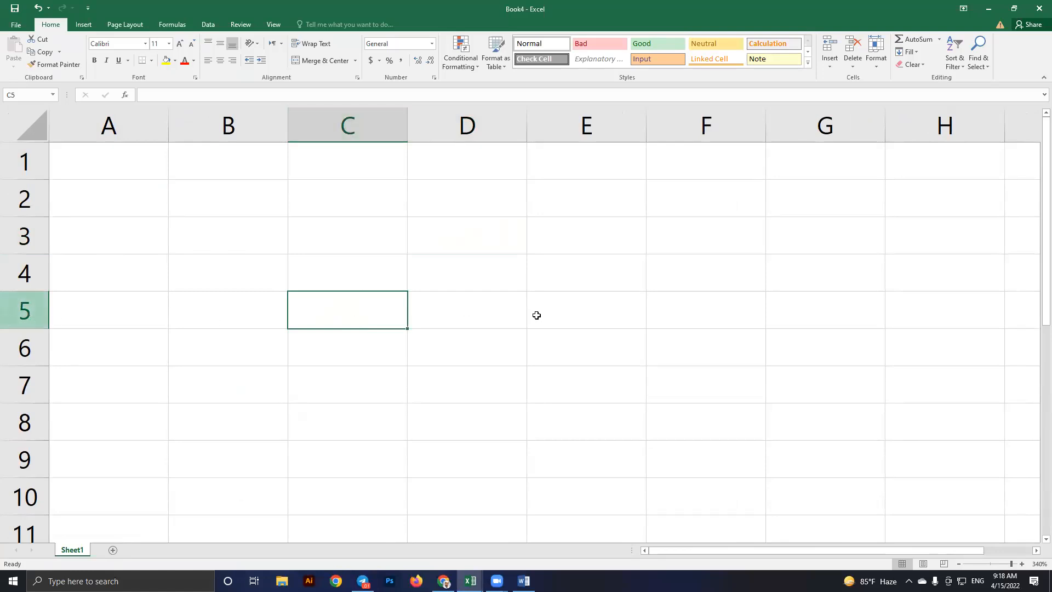
pyautogui.click(712, 349)
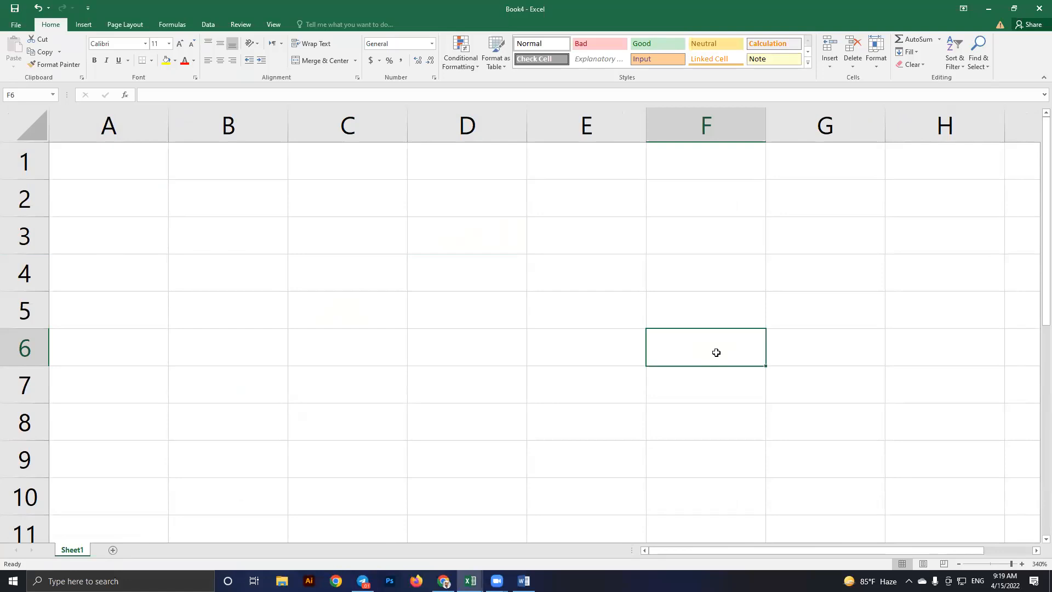
pyautogui.keyDown('ctrl'); pyautogui.scroll(-7, 449, 327); pyautogui.keyUp('ctrl')
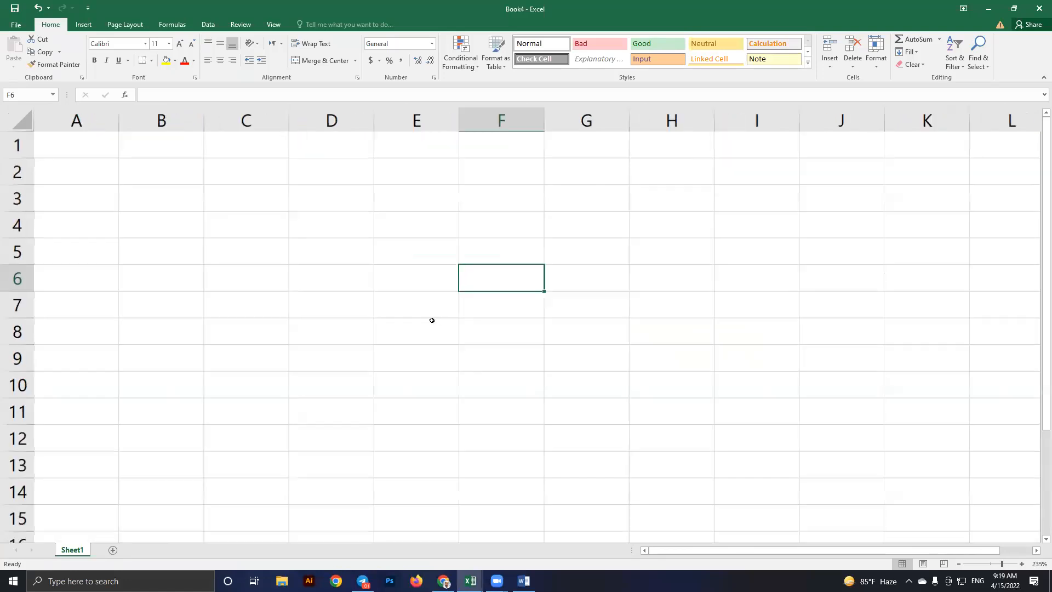
pyautogui.keyDown('ctrl'); pyautogui.scroll(-3, 528, 331); pyautogui.keyUp('ctrl')
pyautogui.keyDown('ctrl'); pyautogui.scroll(-5, 728, 358); pyautogui.keyUp('ctrl')
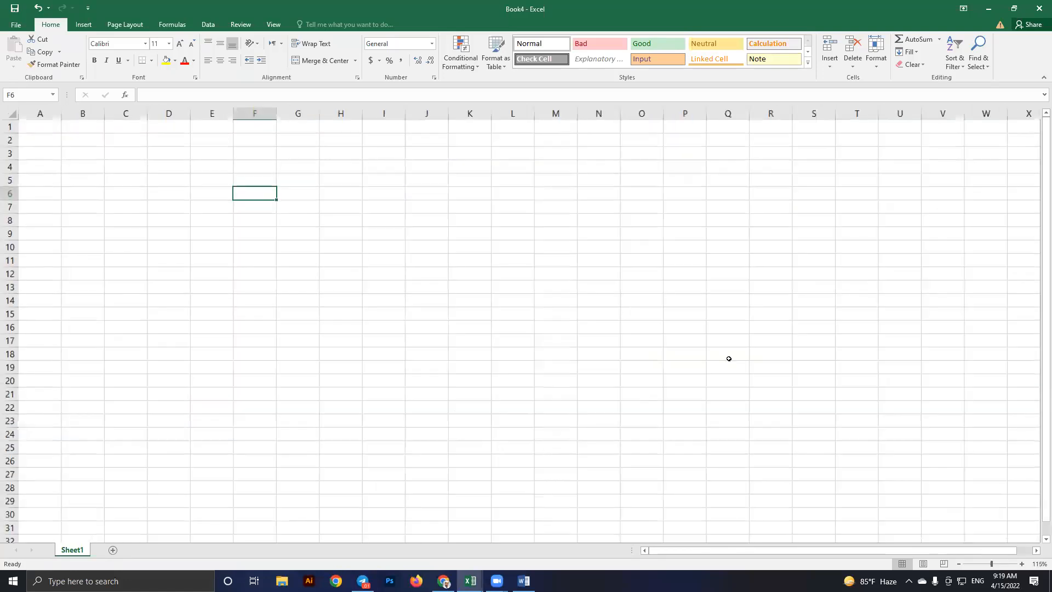
pyautogui.keyDown('ctrl'); pyautogui.scroll(-7, 599, 429); pyautogui.keyUp('ctrl')
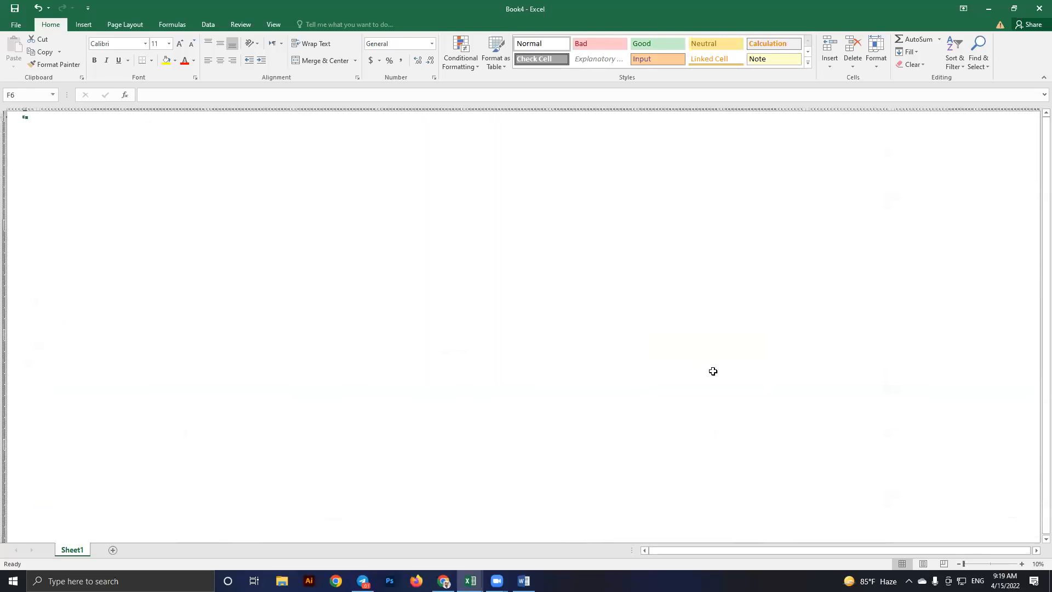
pyautogui.keyDown('ctrl'); pyautogui.scroll(1, 798, 421); pyautogui.keyUp('ctrl')
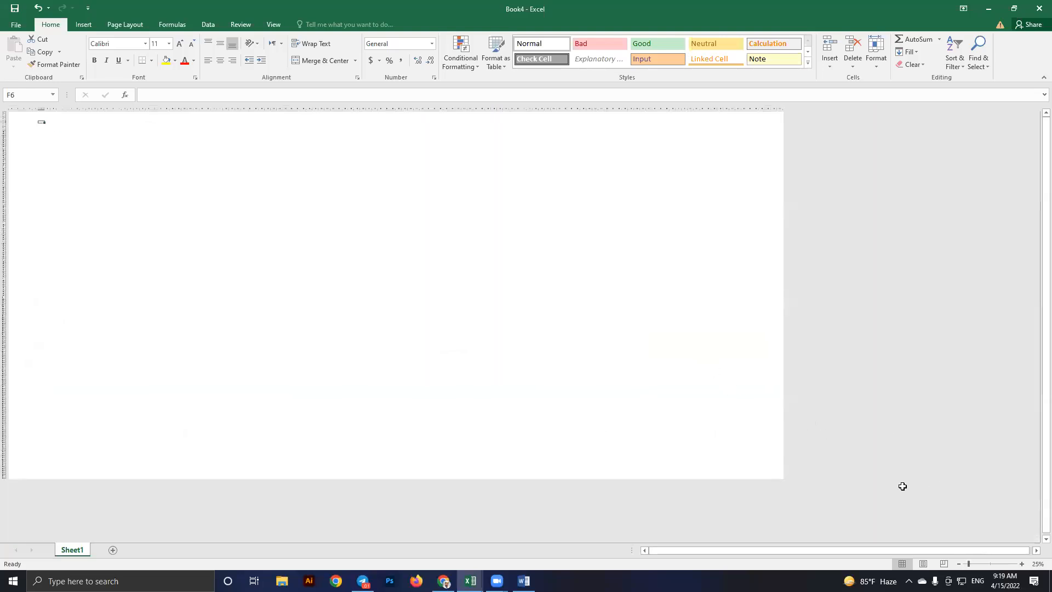
pyautogui.keyDown('ctrl'); pyautogui.scroll(2, 892, 479); pyautogui.keyUp('ctrl')
pyautogui.click(890, 475)
pyautogui.keyDown('ctrl'); pyautogui.scroll(3, 890, 475); pyautogui.keyUp('ctrl')
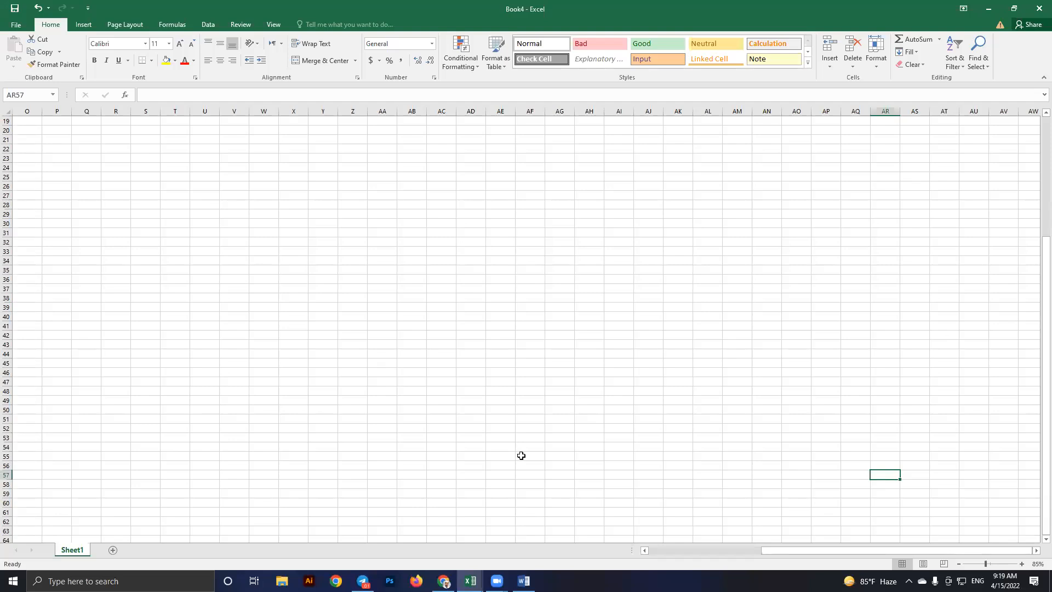
pyautogui.scroll(1, 170, 231)
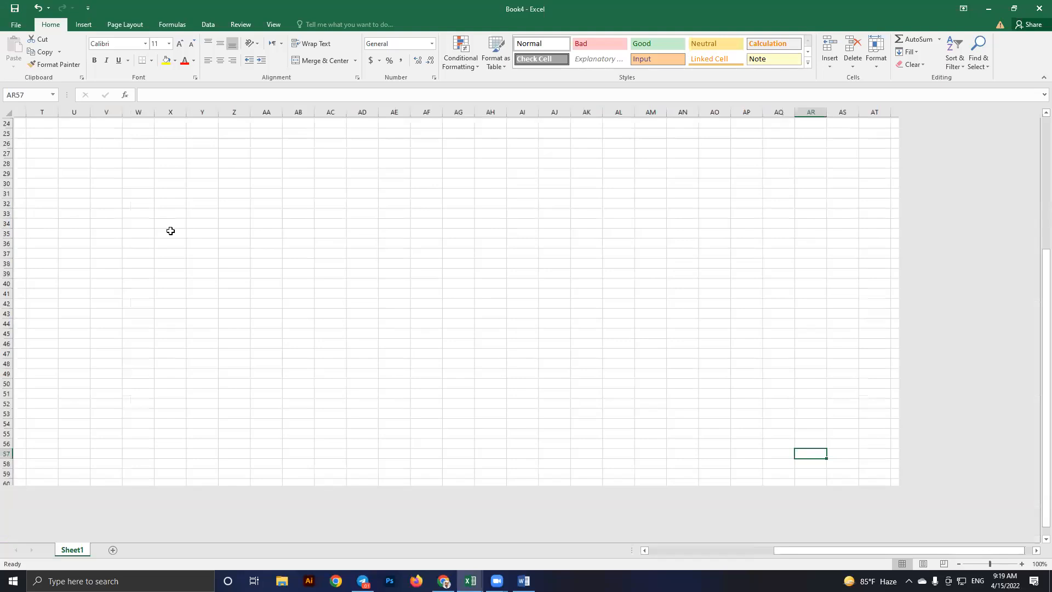
pyautogui.scroll(7, 170, 231)
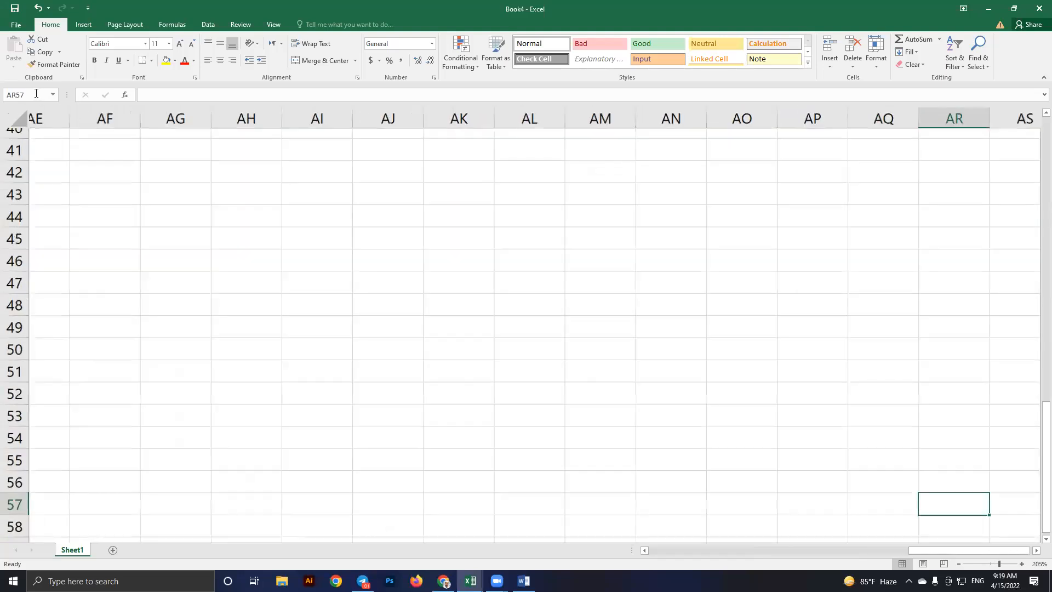
pyautogui.scroll(13, 167, 187)
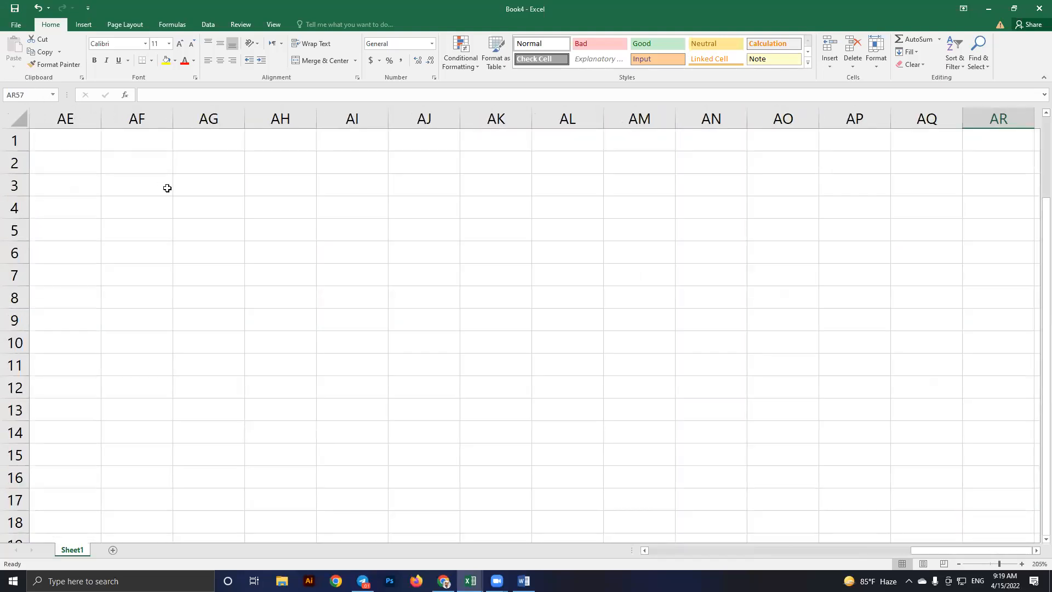
pyautogui.click(216, 208)
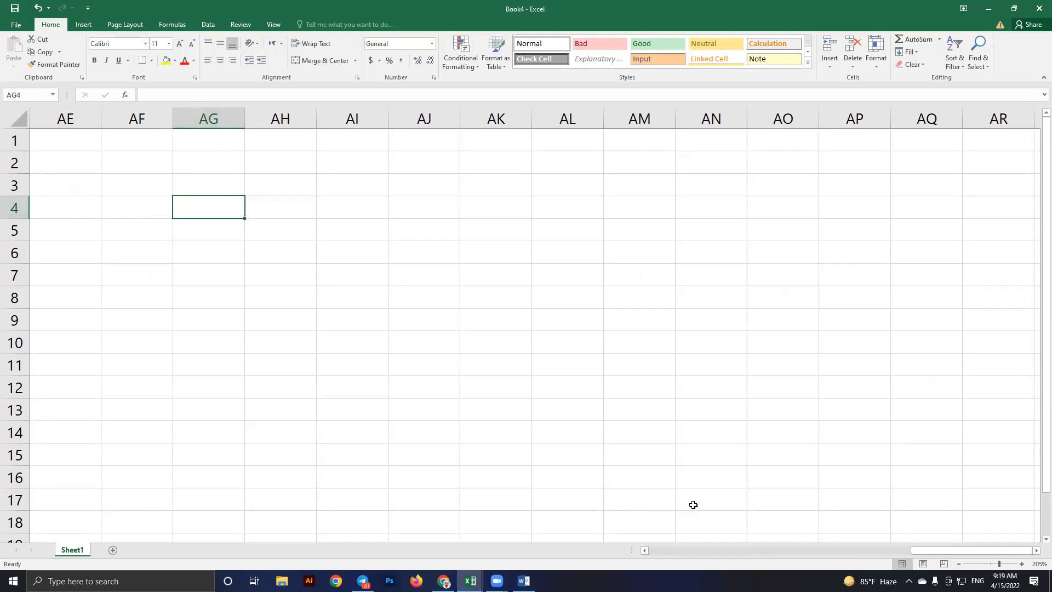
pyautogui.hscroll(-5, 713, 514)
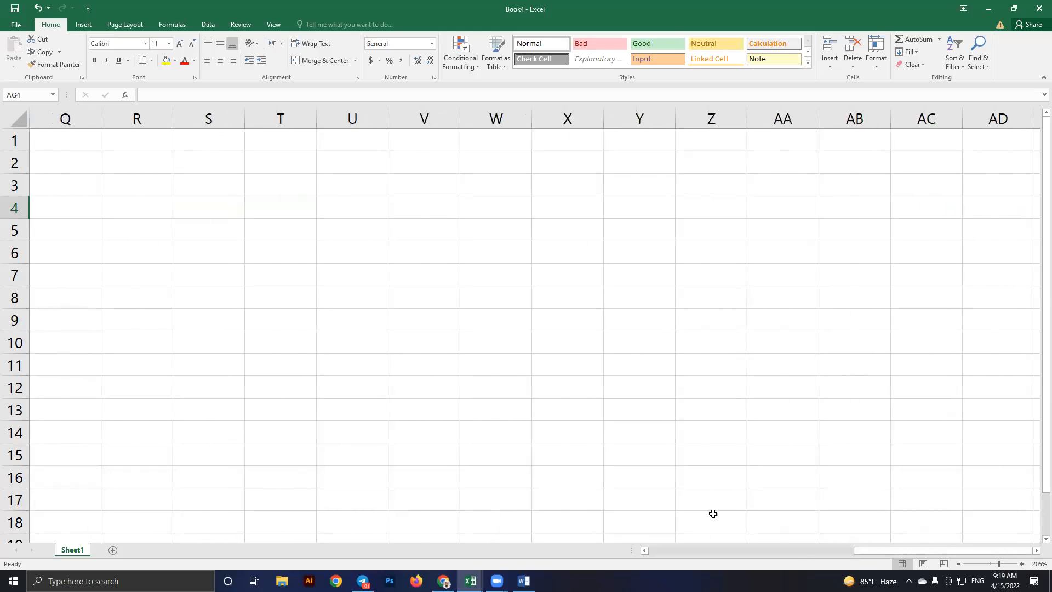
pyautogui.hscroll(-5, 712, 514)
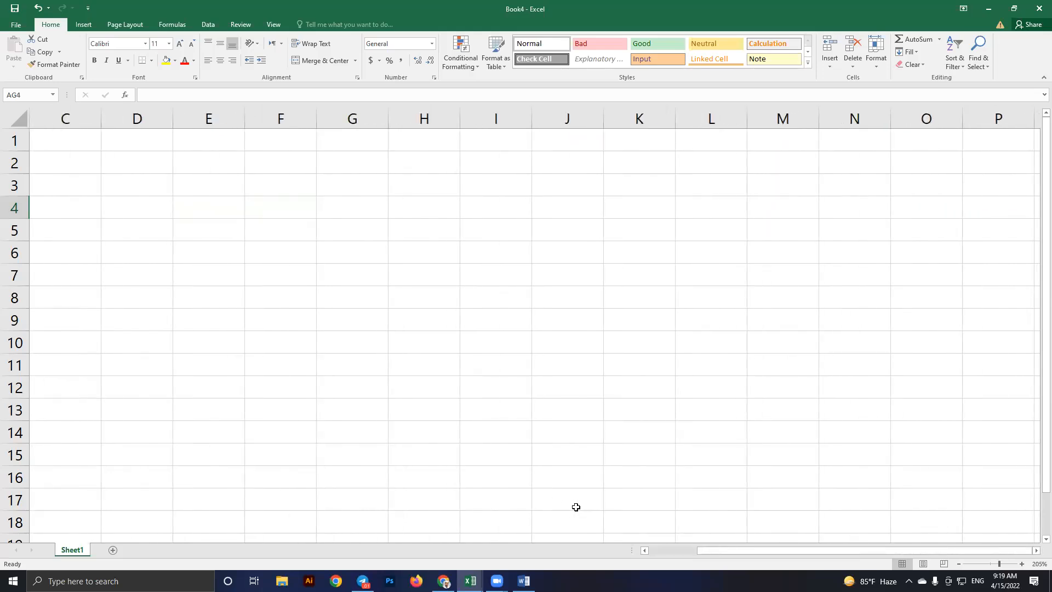
pyautogui.hscroll(-2, 304, 333)
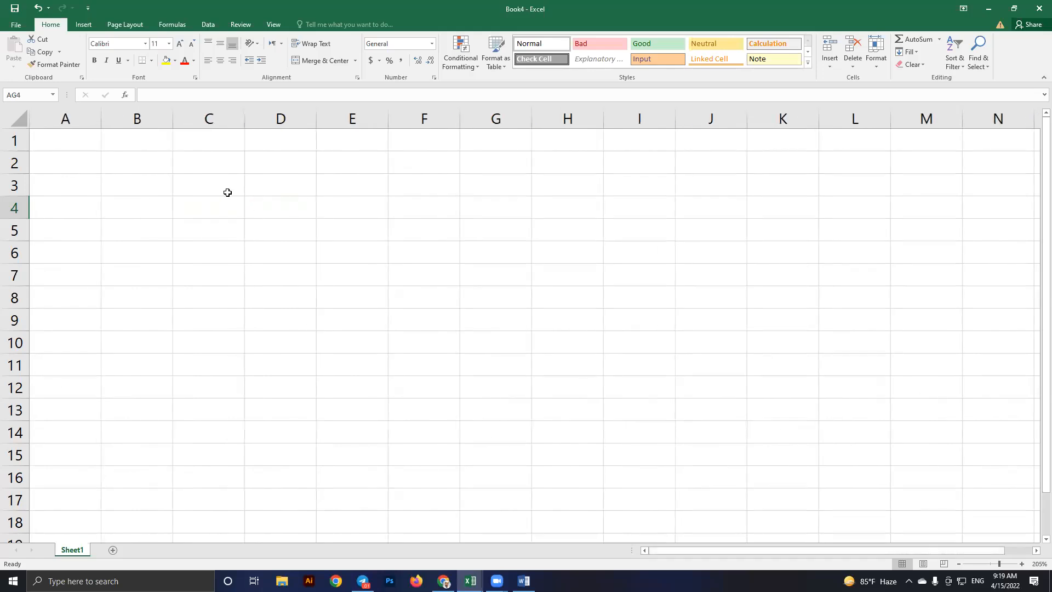
pyautogui.click(213, 188)
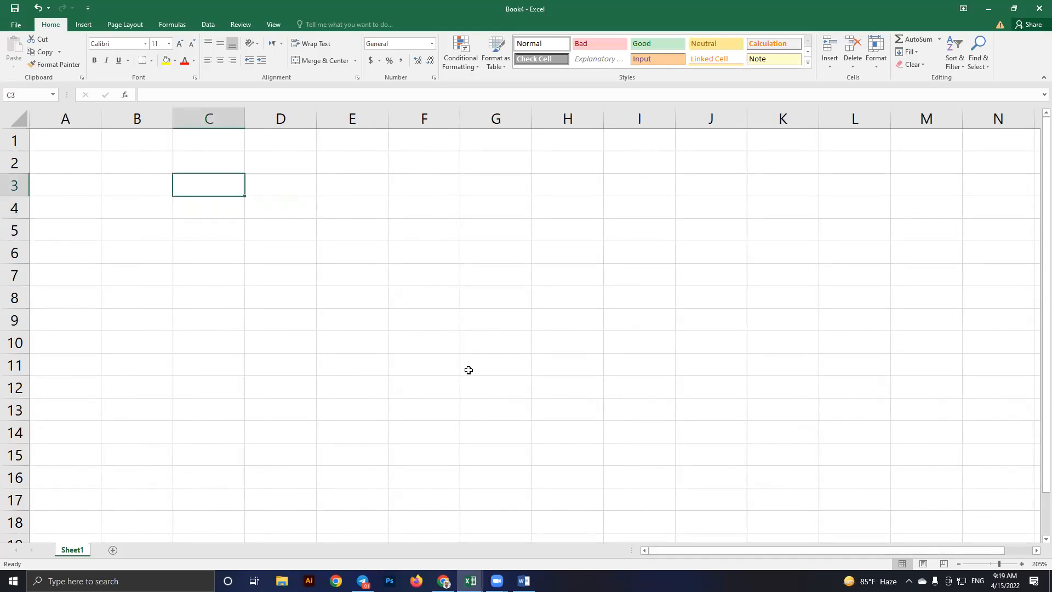
pyautogui.keyDown('shift'); pyautogui.click(526, 446); pyautogui.keyUp('shift')
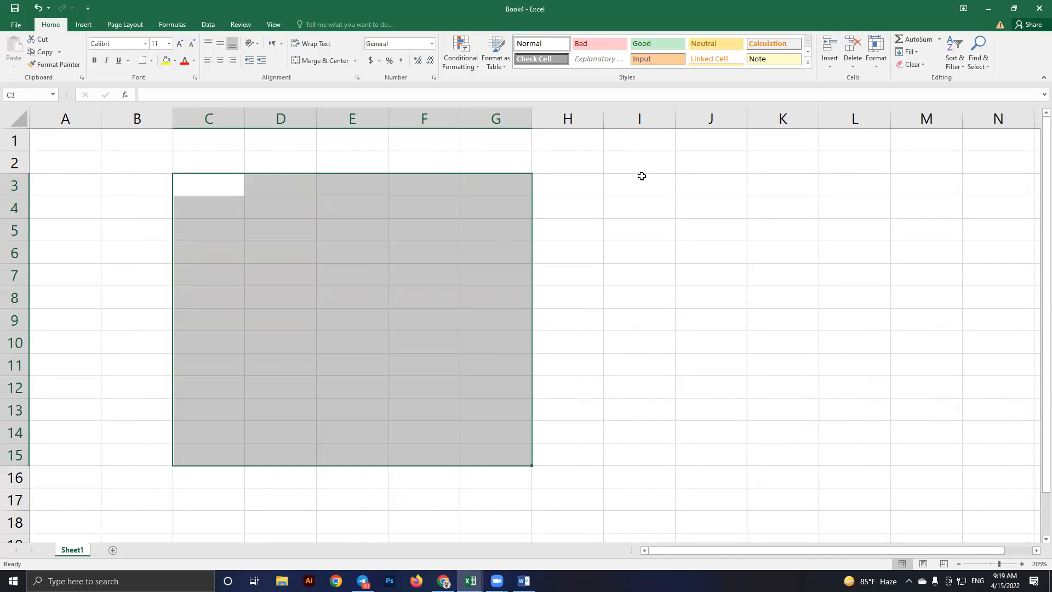
pyautogui.click(591, 202)
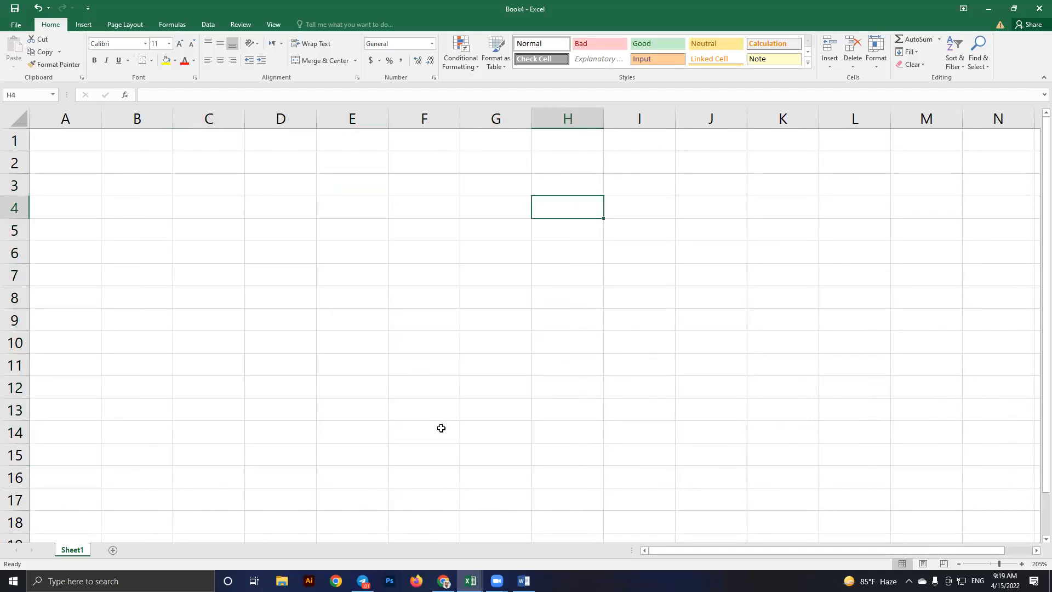
pyautogui.moveTo(209, 186); pyautogui.dragTo(441, 427)
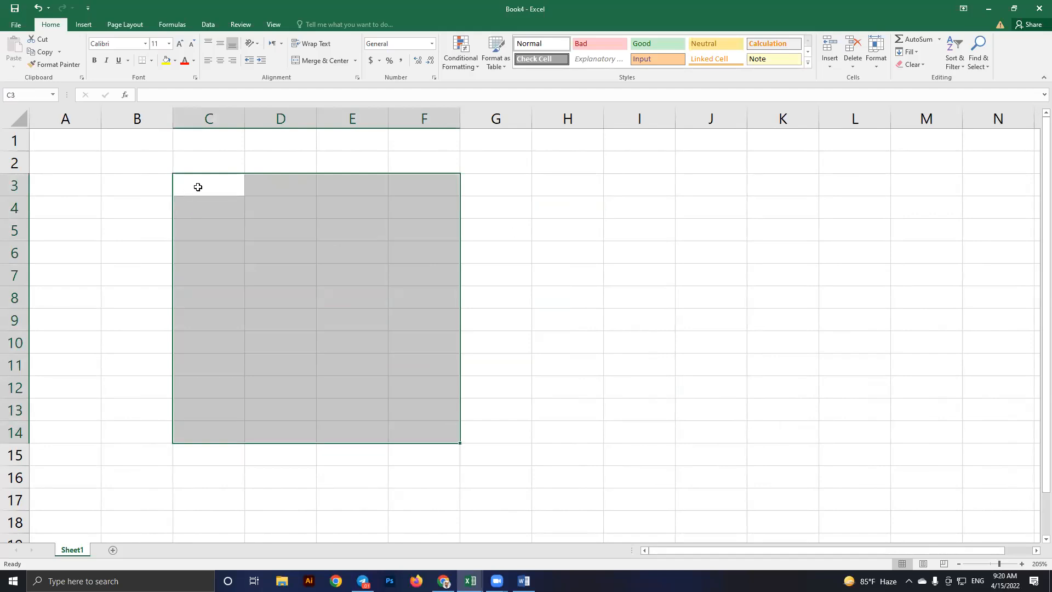
pyautogui.click(352, 231)
pyautogui.click(216, 181)
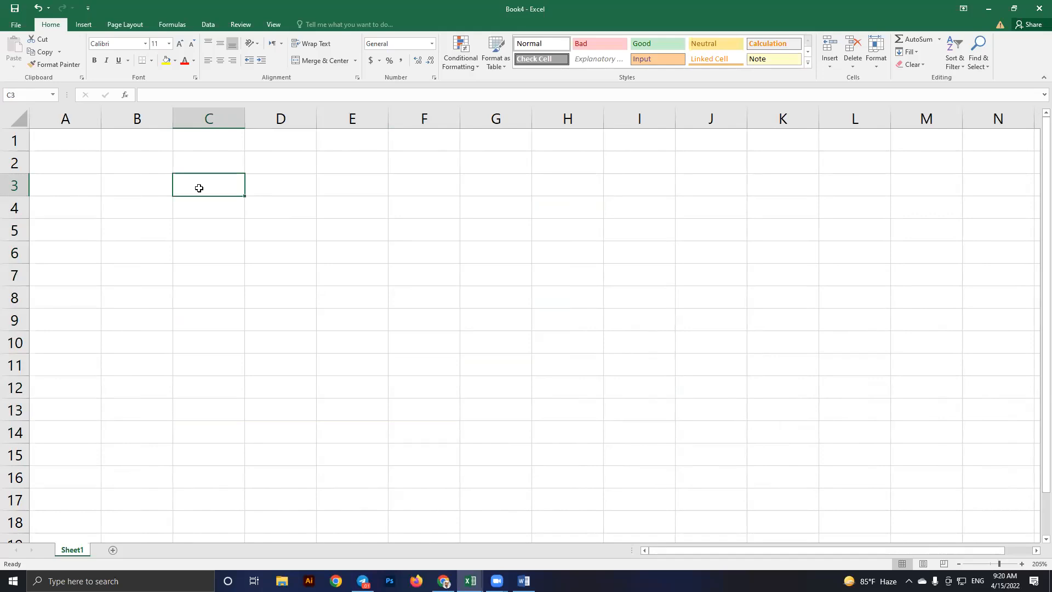
pyautogui.click(369, 280)
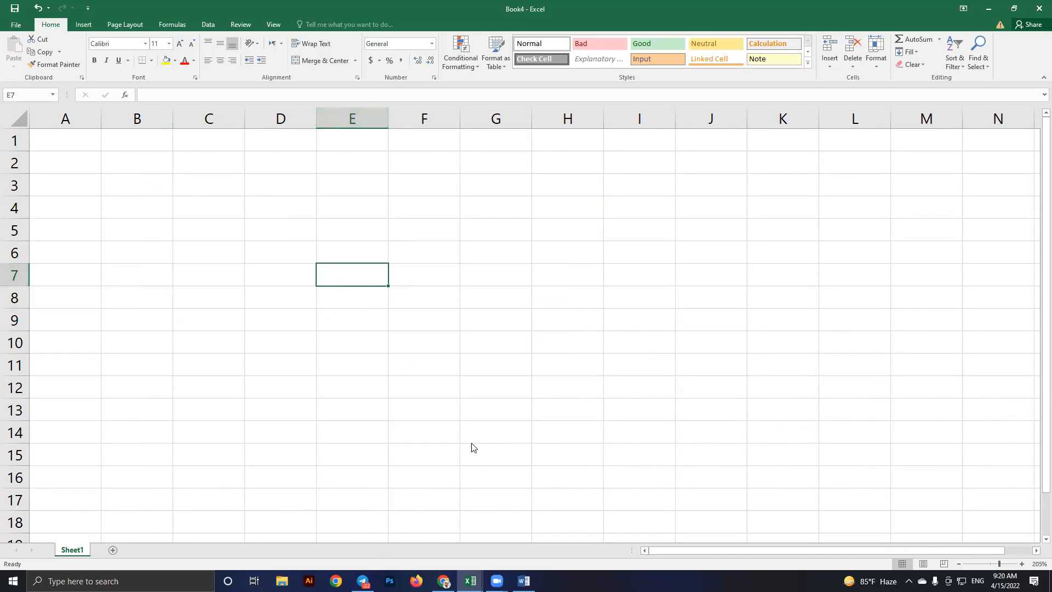
# Back in Book4, enter 5 in F7 and 7 in F8
pyautogui.hotkey('alt', 'Tab')
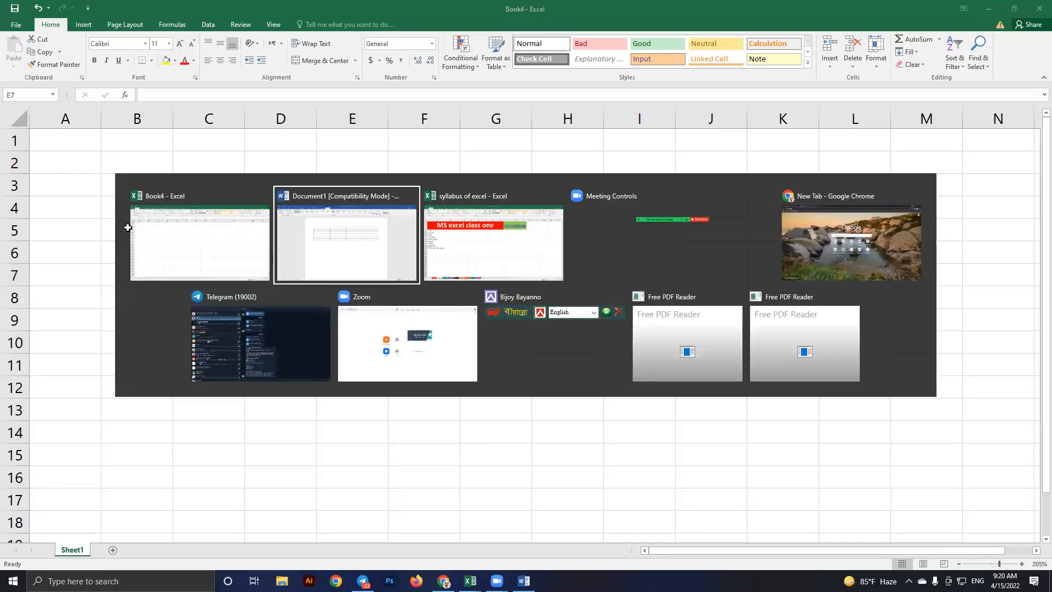
pyautogui.hotkey('alt', 'Tab')
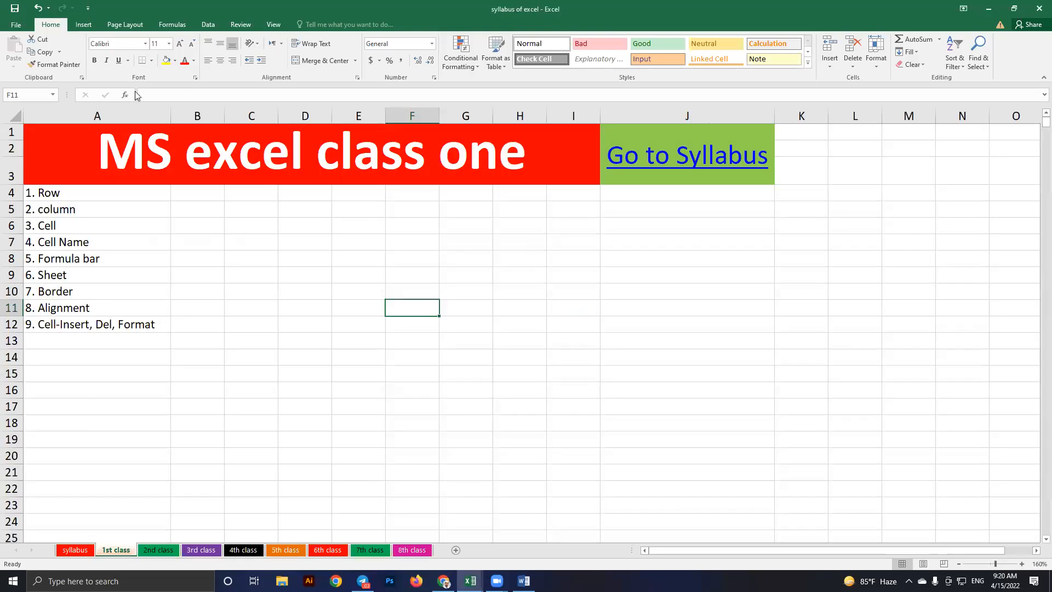
pyautogui.hotkey('alt', 'Tab')
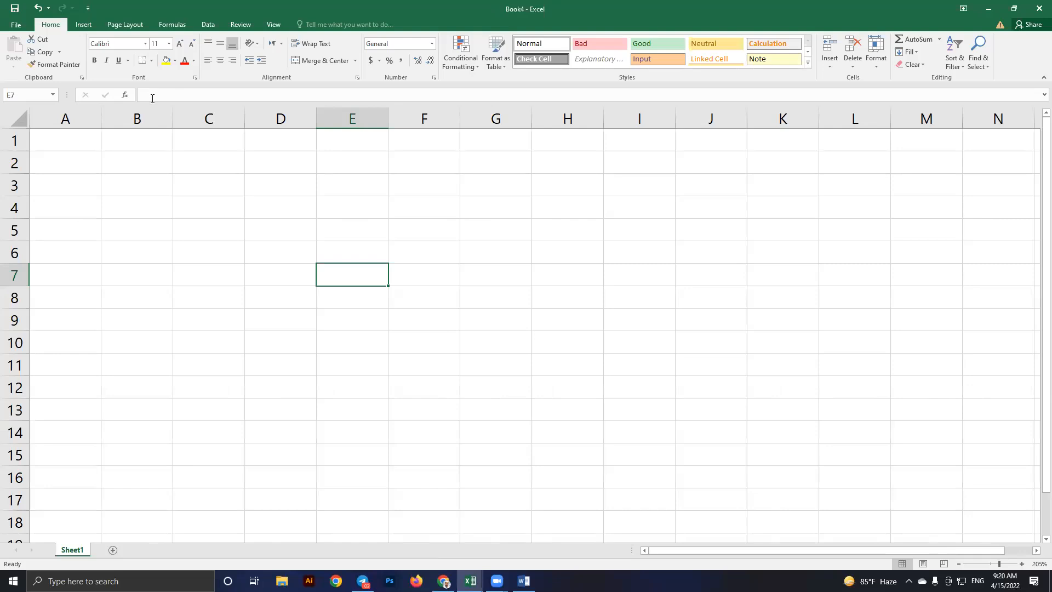
pyautogui.click(190, 96)
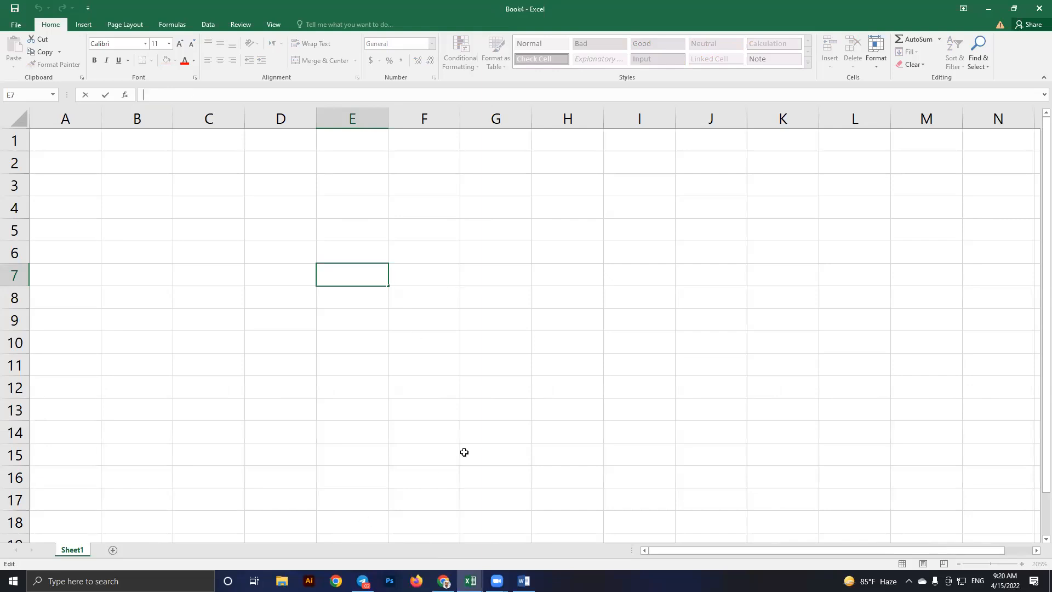
pyautogui.click(416, 280)
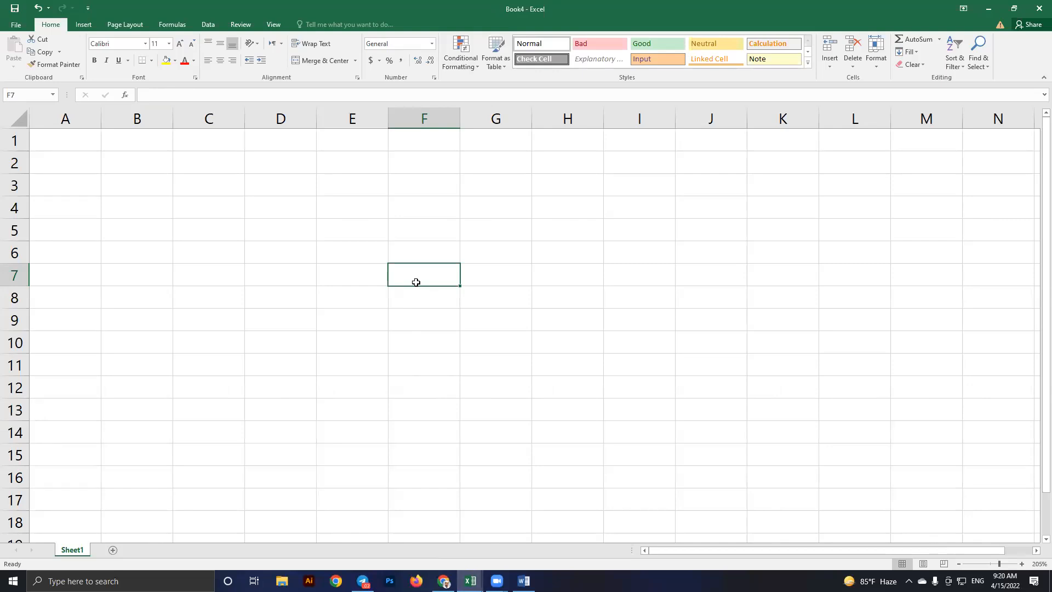
pyautogui.write('5')
pyautogui.press('Return')
pyautogui.write('7')
pyautogui.press('Return')
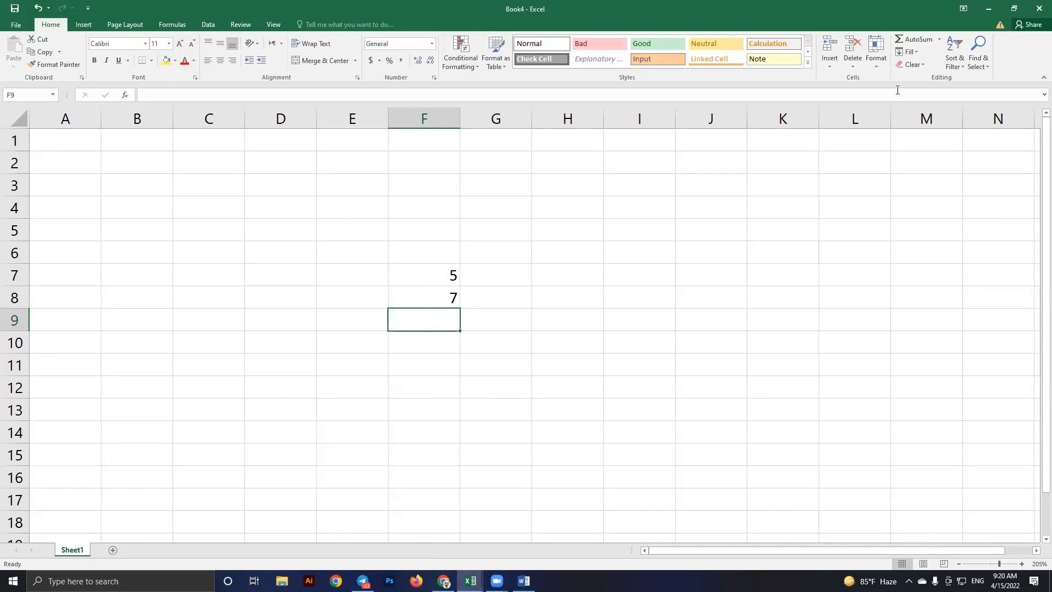
# AutoSum the two values into F9 as =SUM(F7:F8), giving 12, and check the formula
pyautogui.hotkey('alt', '=')
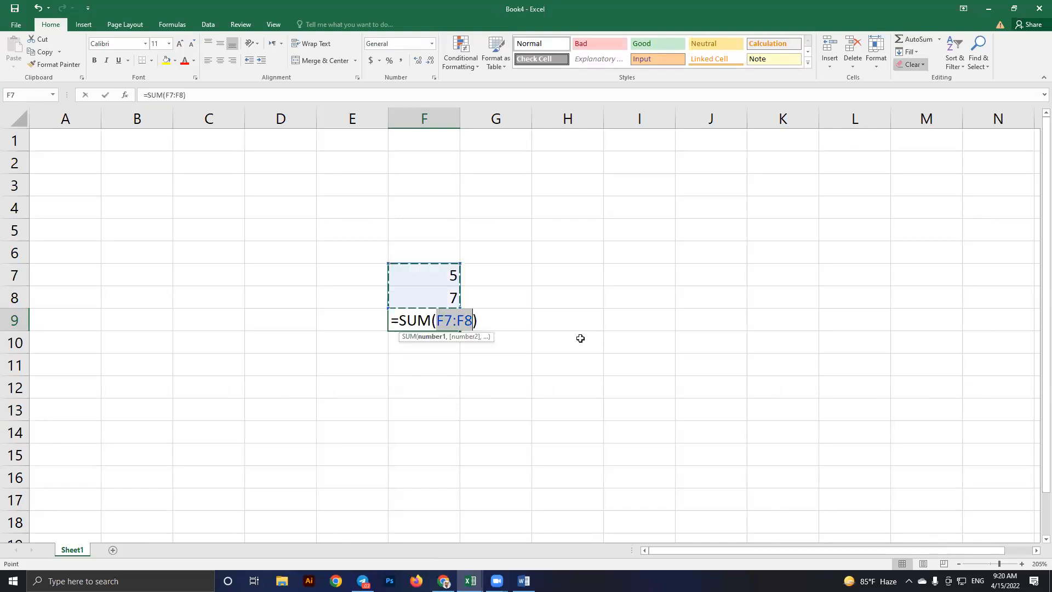
pyautogui.press('Return')
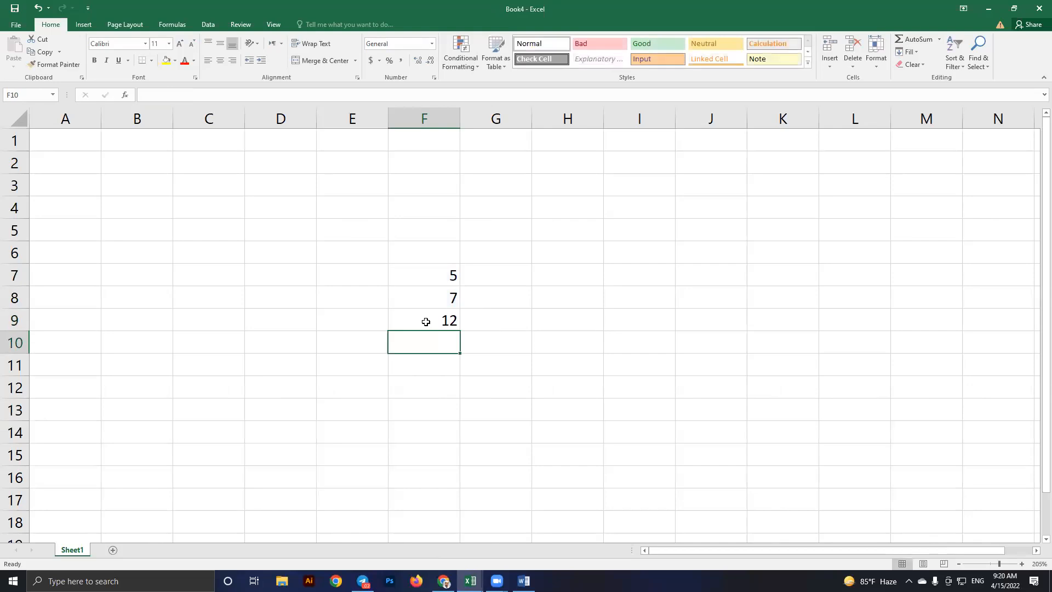
pyautogui.press('Up')
pyautogui.press('Right')
pyautogui.click(410, 325)
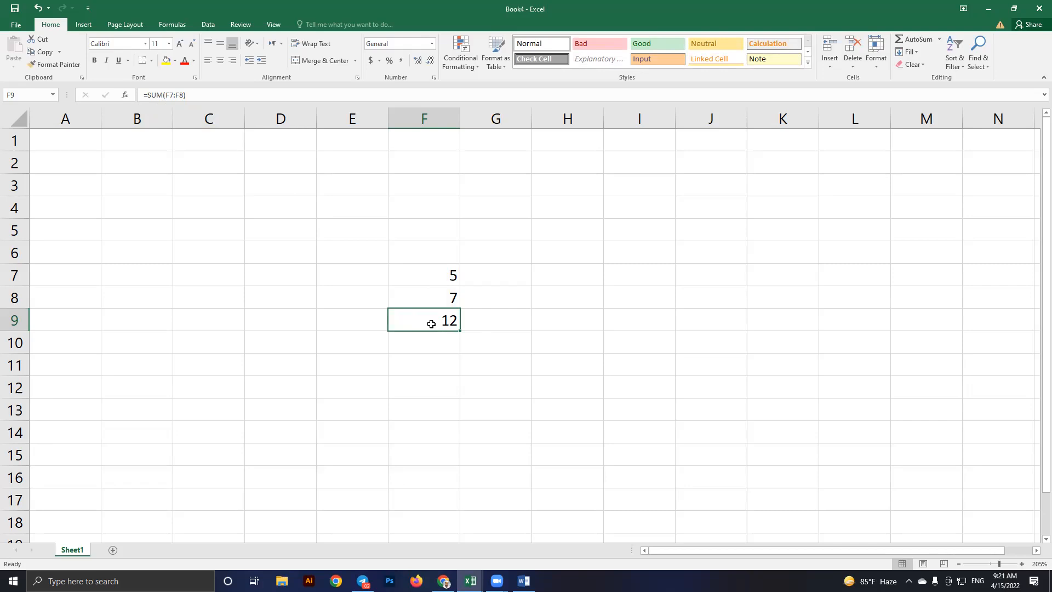
pyautogui.moveTo(144, 95); pyautogui.dragTo(206, 95)
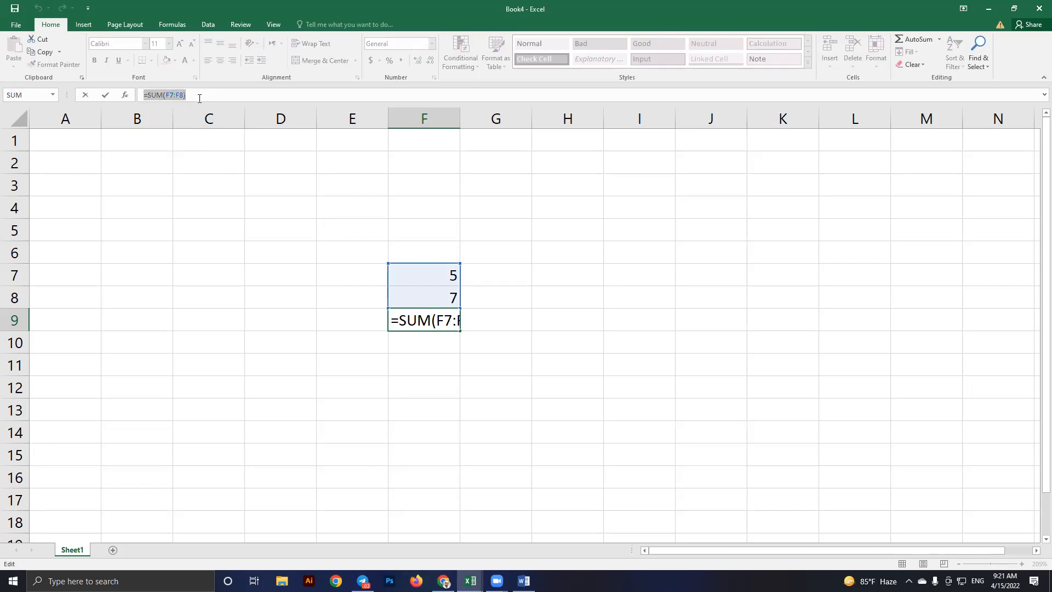
pyautogui.click(196, 97)
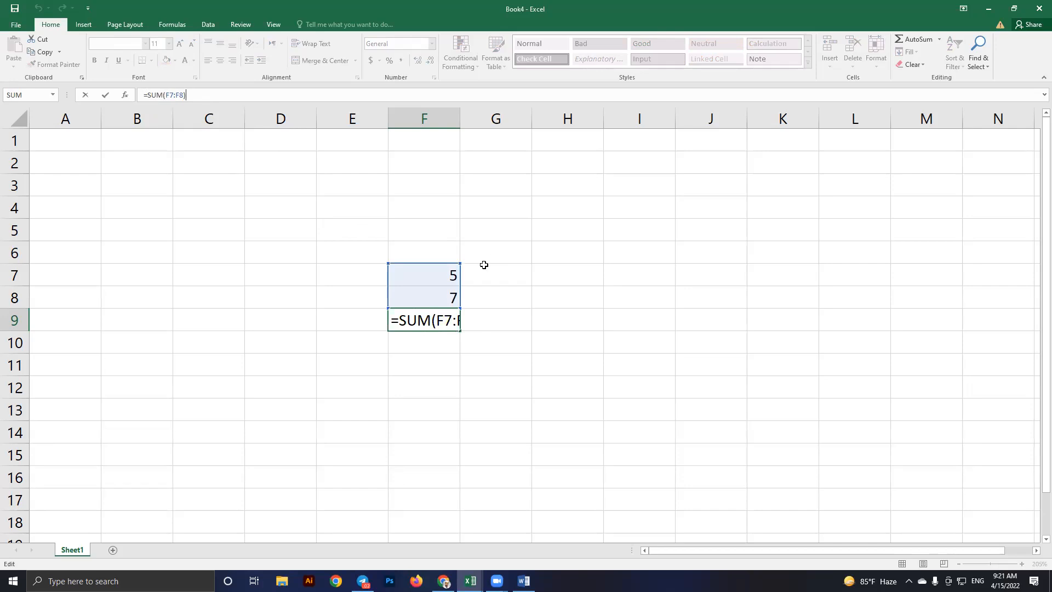
pyautogui.press('Return')
# Delete the E5:G12 block holding 5, 7 and 12, then switch to the syllabus workbook
pyautogui.click(500, 329)
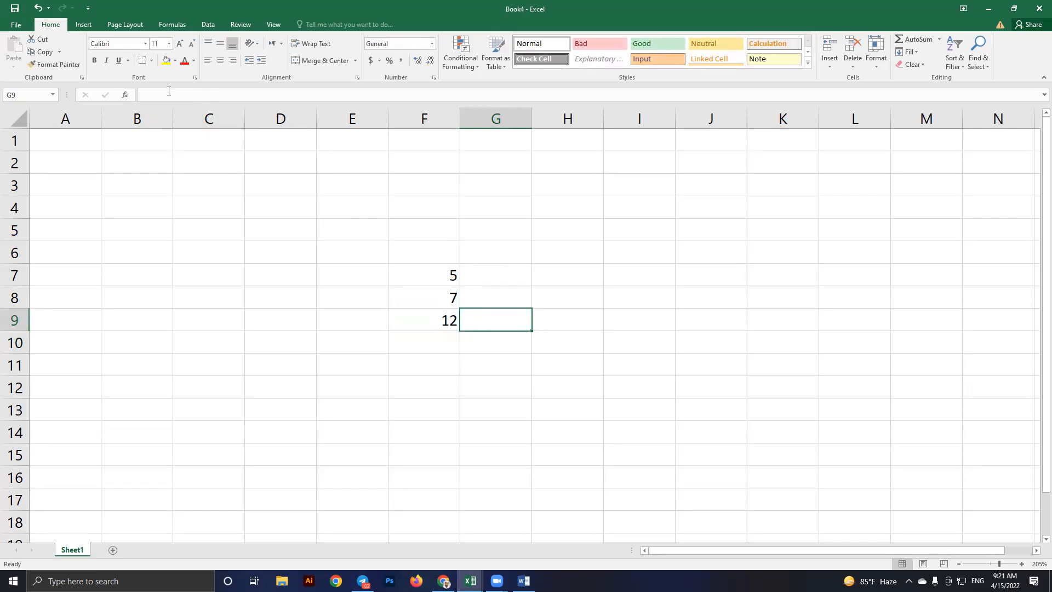
pyautogui.click(156, 97)
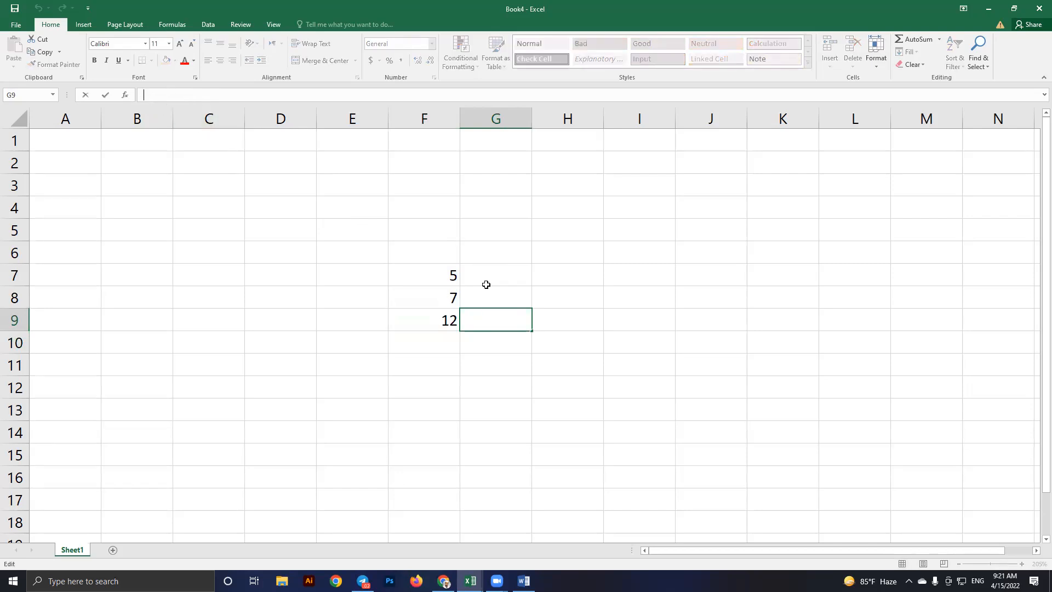
pyautogui.moveTo(352, 230); pyautogui.dragTo(514, 389)
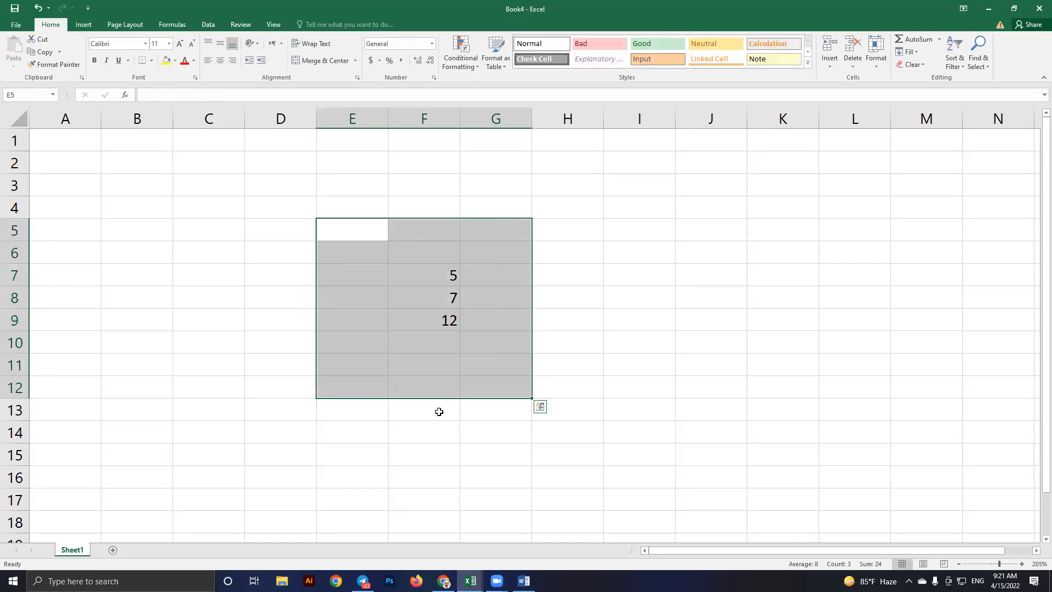
pyautogui.press('Delete')
pyautogui.click(635, 368)
pyautogui.hotkey('alt', 'Tab')
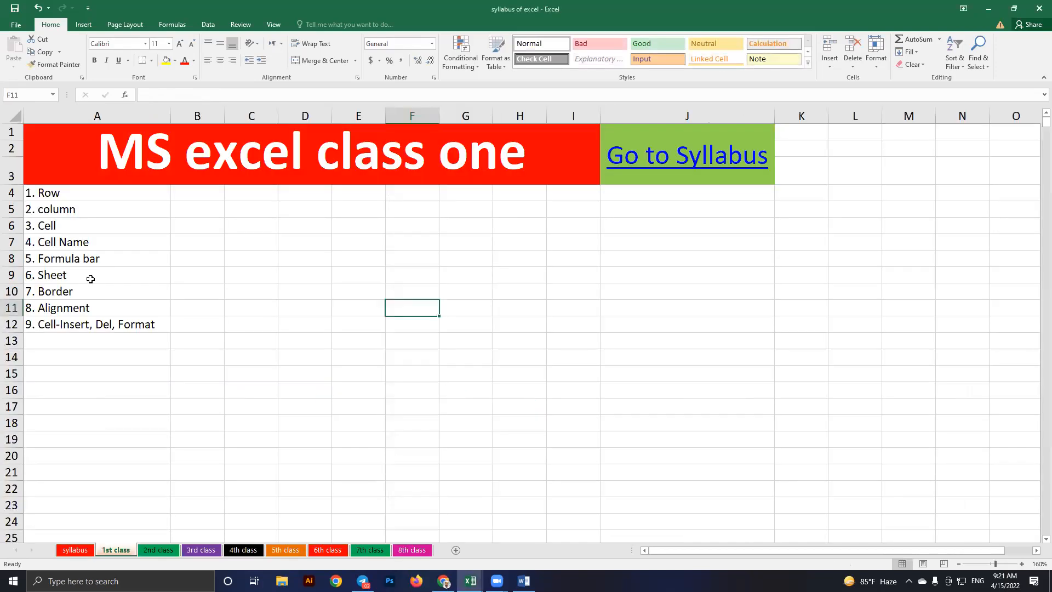
# Return to Book4 and select cells D6 and E5 on the empty Sheet1
pyautogui.click(92, 278)
pyautogui.hotkey('alt', 'Tab')
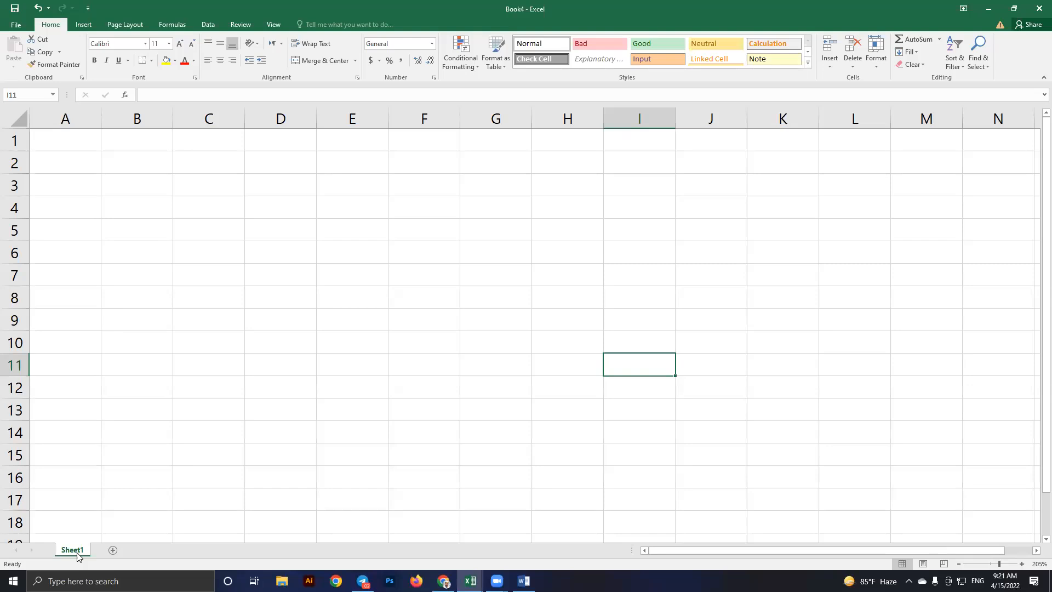
pyautogui.click(284, 249)
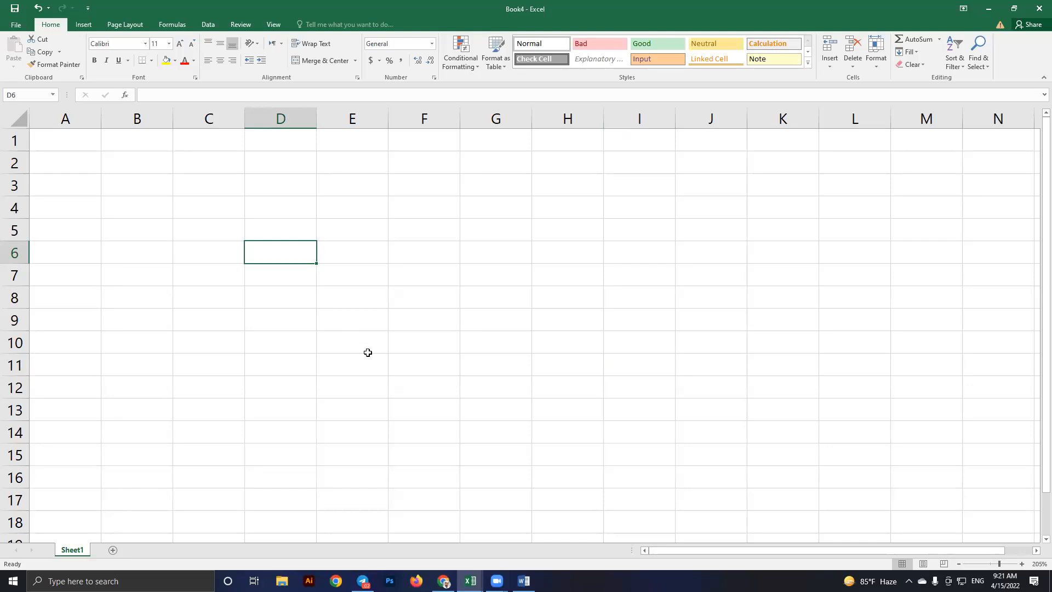
pyautogui.click(341, 234)
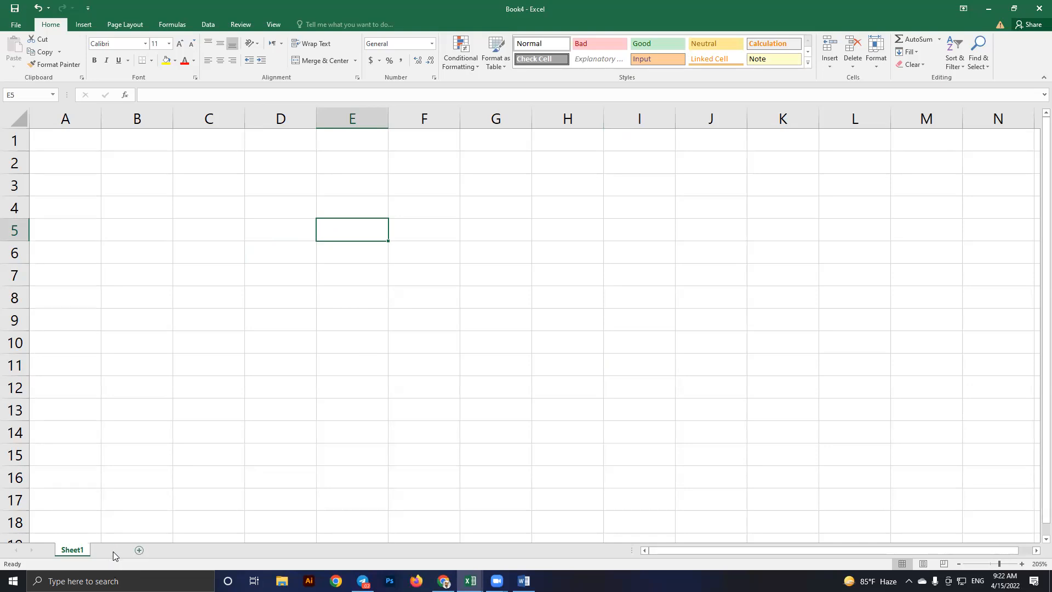
# Add three new sheets to Book4: Sheet2, Sheet3 and Sheet4
pyautogui.click(111, 551)
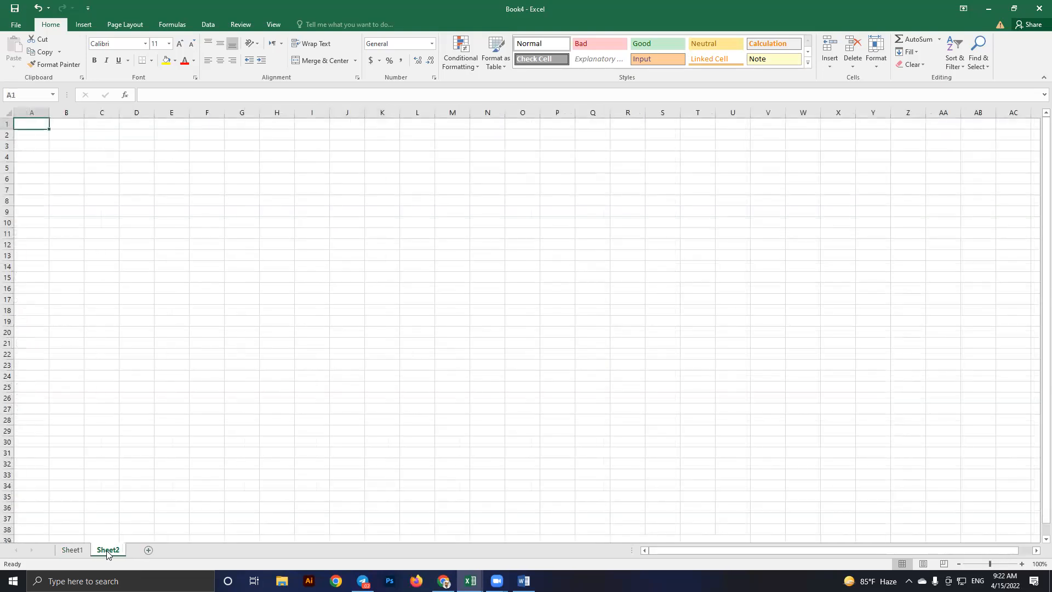
pyautogui.click(166, 550)
pyautogui.click(184, 550)
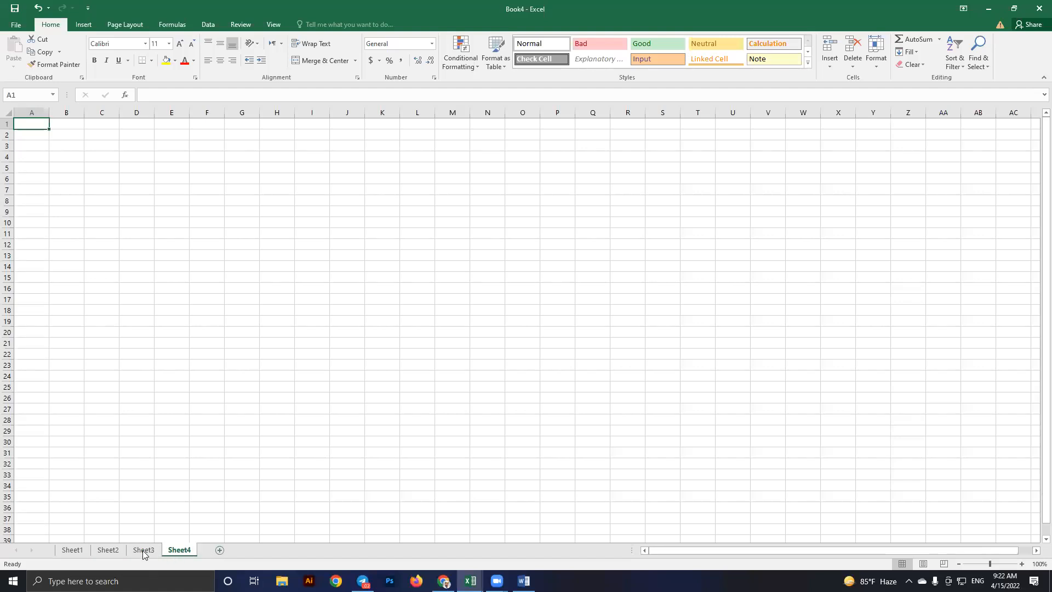
# Flip through Sheet1 to Sheet4 and back to Sheet1, then switch to the syllabus workbook
pyautogui.click(72, 550)
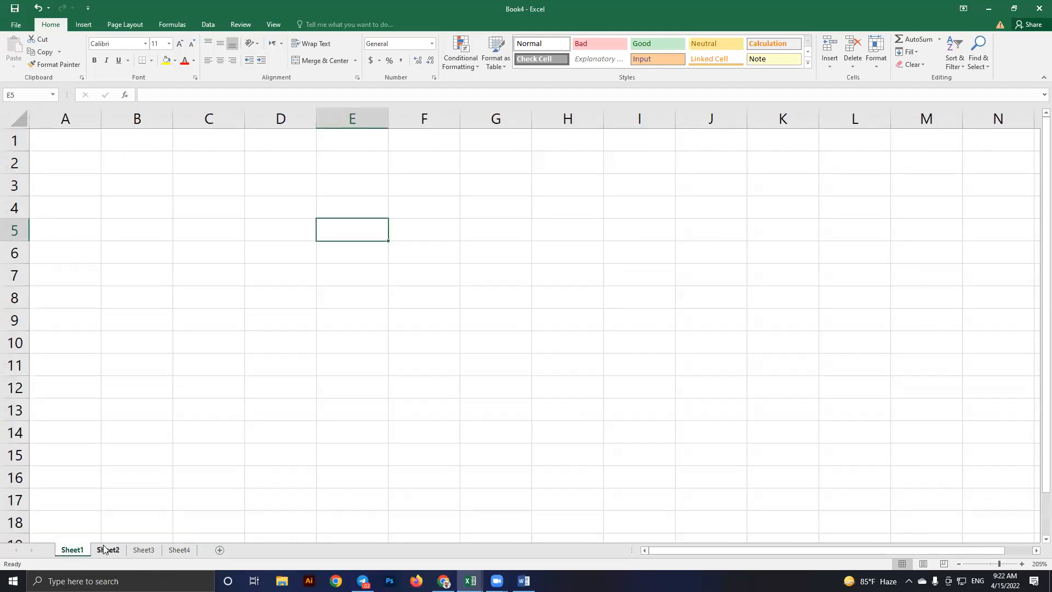
pyautogui.click(104, 551)
pyautogui.click(72, 550)
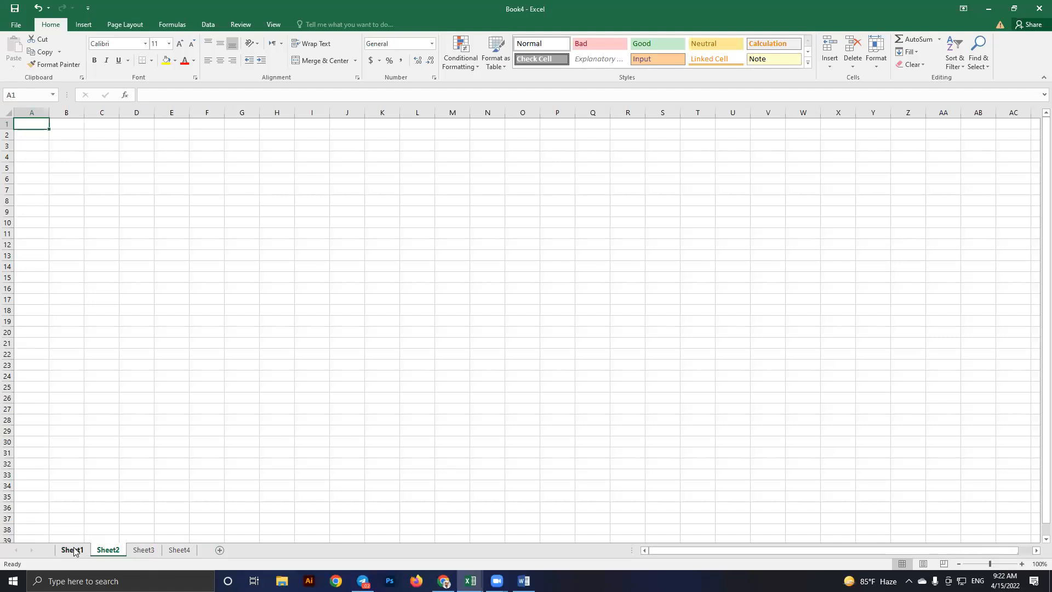
pyautogui.click(390, 266)
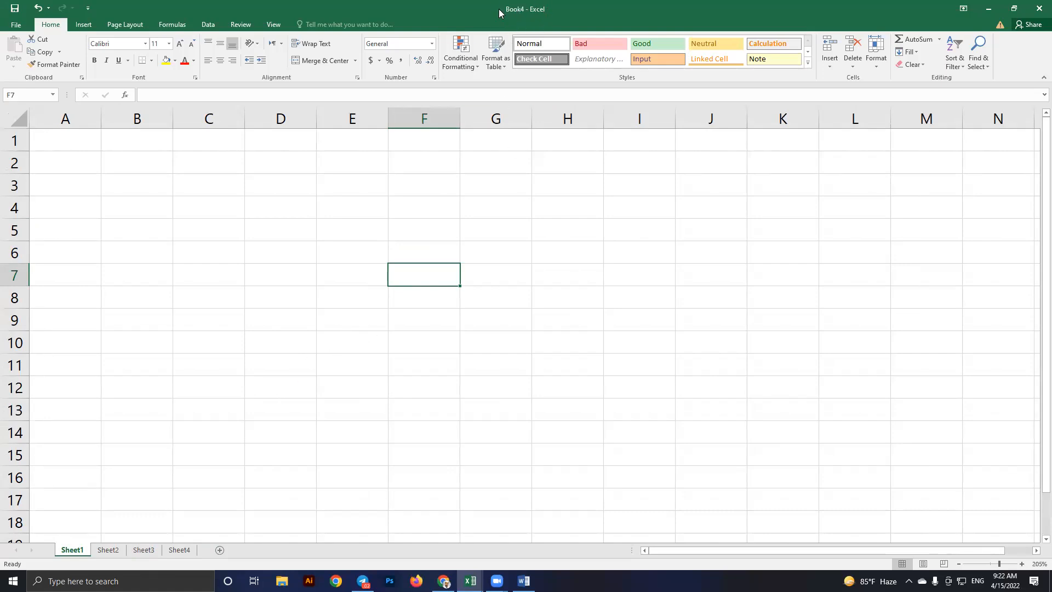
pyautogui.click(180, 551)
pyautogui.click(149, 551)
pyautogui.click(94, 552)
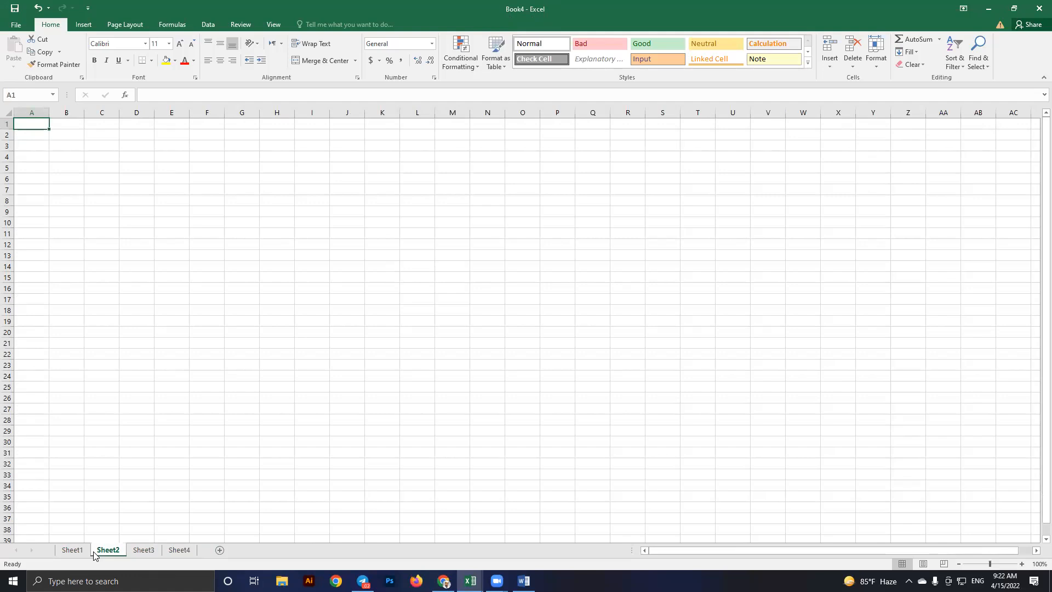
pyautogui.click(72, 552)
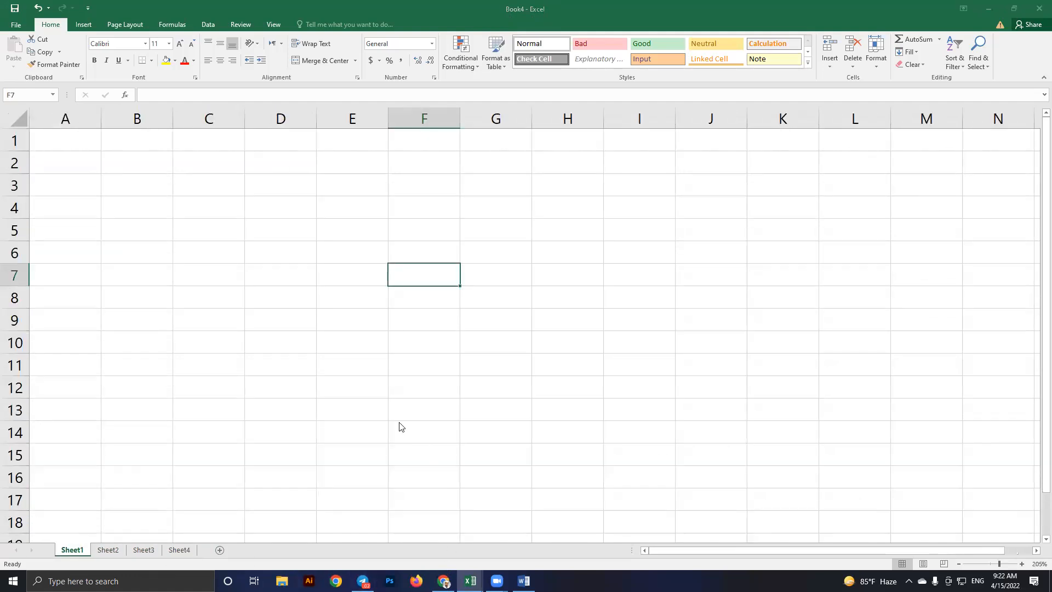
pyautogui.hotkey('alt', 'Tab')
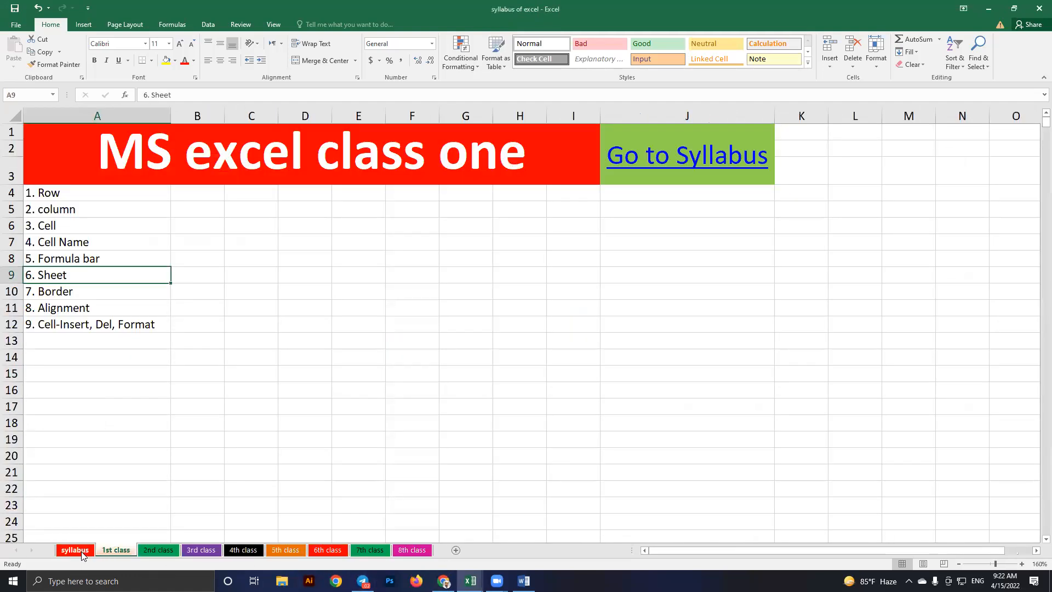
# Review the syllabus class table plus the 2nd and 3rd class sheets, then go back to Book4
pyautogui.click(77, 551)
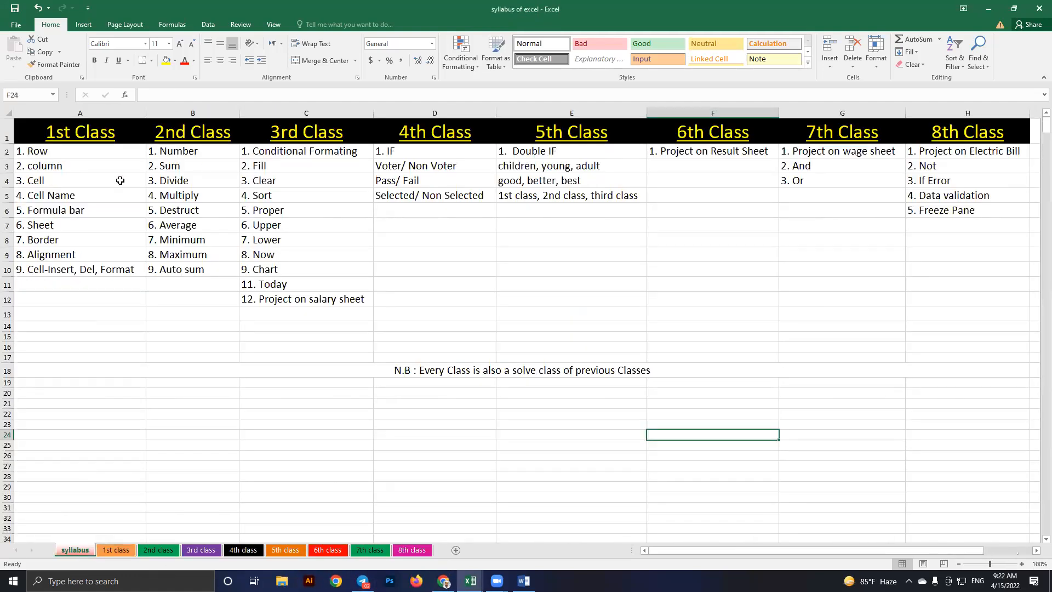
pyautogui.moveTo(66, 166); pyautogui.dragTo(969, 393)
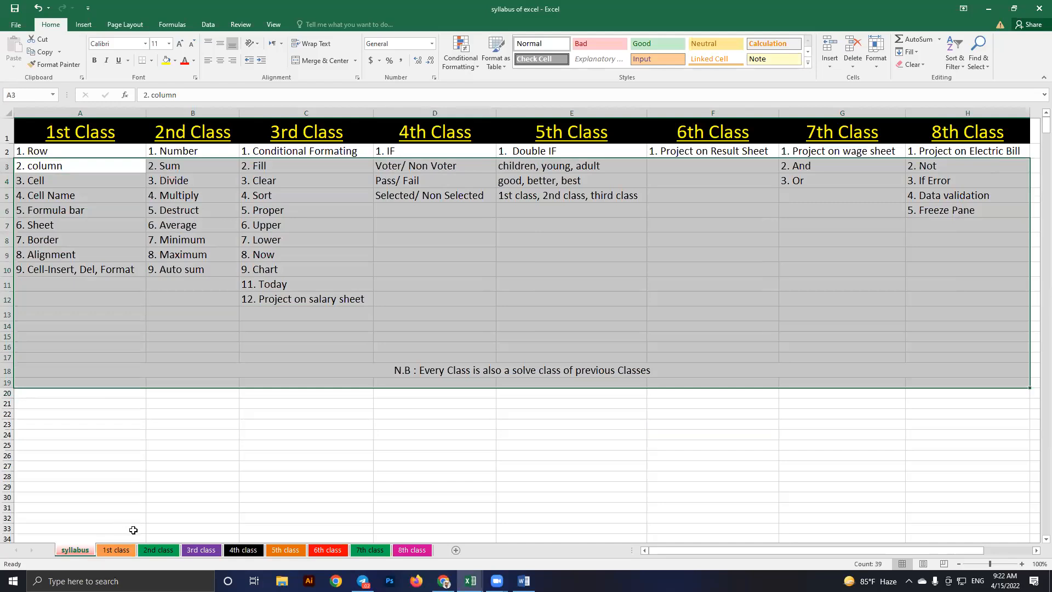
pyautogui.click(155, 550)
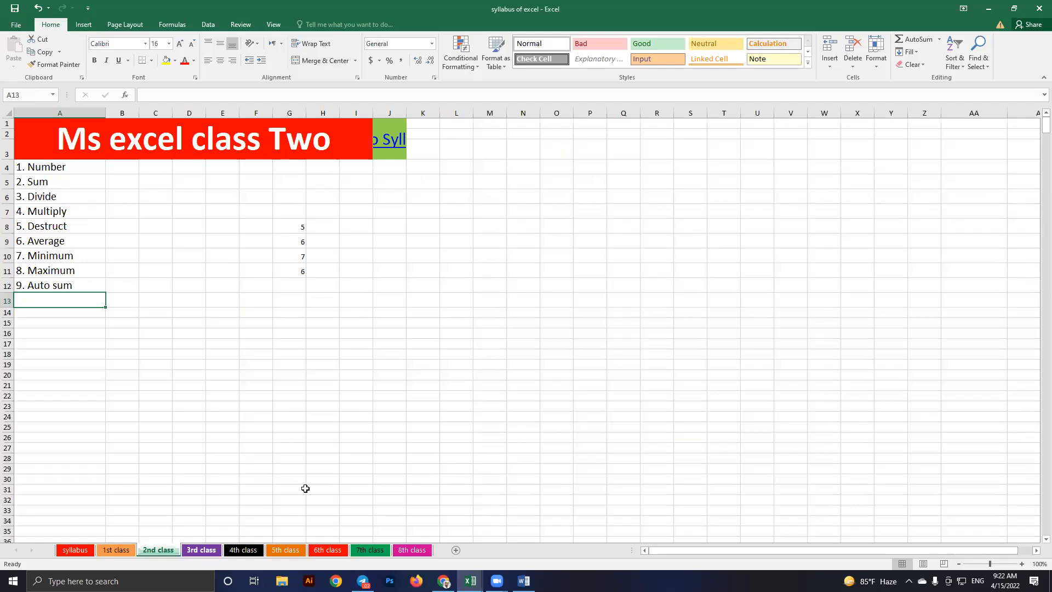
pyautogui.hotkey('ctrl', 'pagedown')
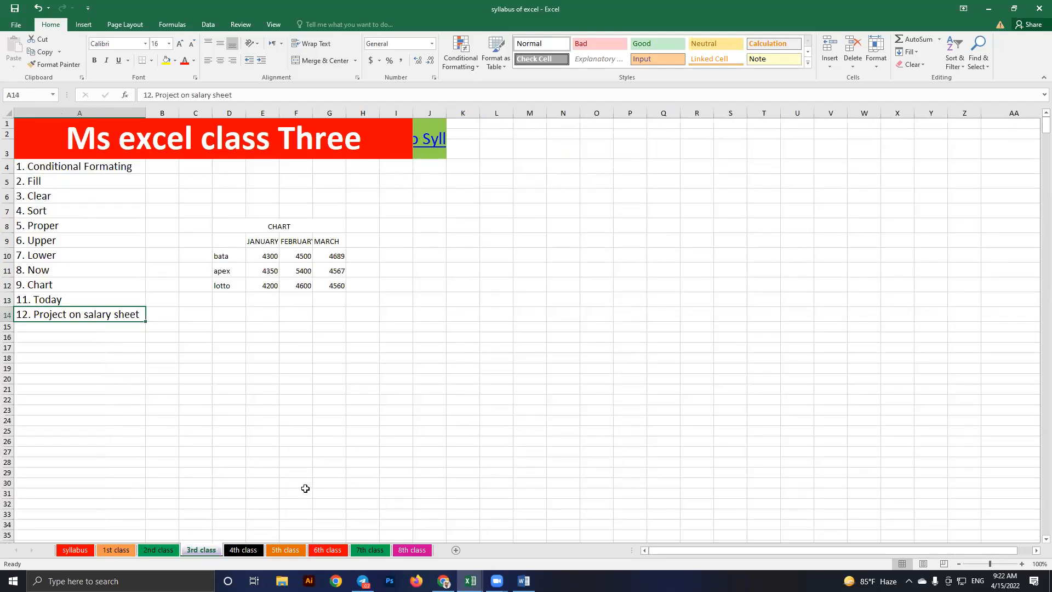
pyautogui.hotkey('alt', 'Tab')
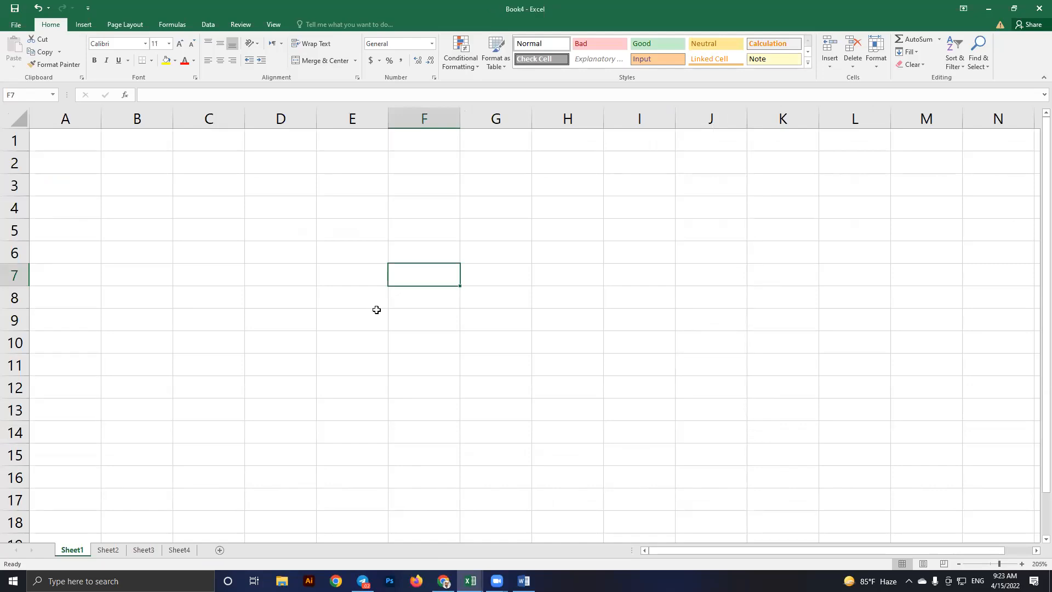
# Flip between Sheet3, Sheet1 and Sheet2 in Book4, then switch to the syllabus workbook
pyautogui.click(142, 552)
pyautogui.click(71, 550)
pyautogui.click(104, 552)
pyautogui.click(72, 552)
pyautogui.hotkey('alt', 'Tab')
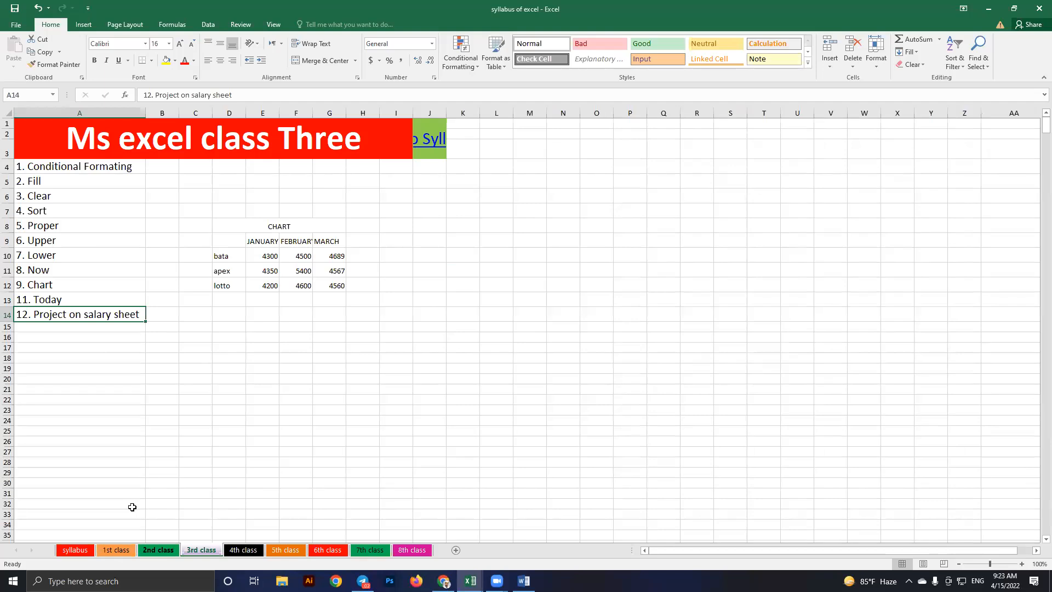
# Look over cells G12 and G15 on the 2nd class sheet, then return to Book4
pyautogui.hotkey('ctrl', 'pageup')
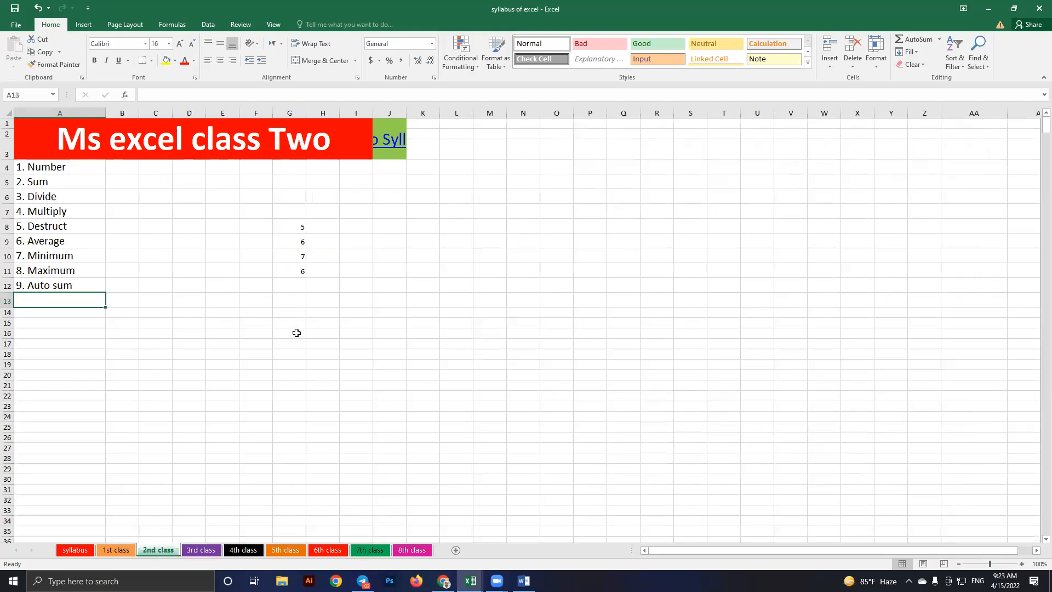
pyautogui.press('Up')
pyautogui.press('Right')
pyautogui.press('Right')
pyautogui.press('Right')
pyautogui.press('Right')
pyautogui.press('Right')
pyautogui.press('Right')
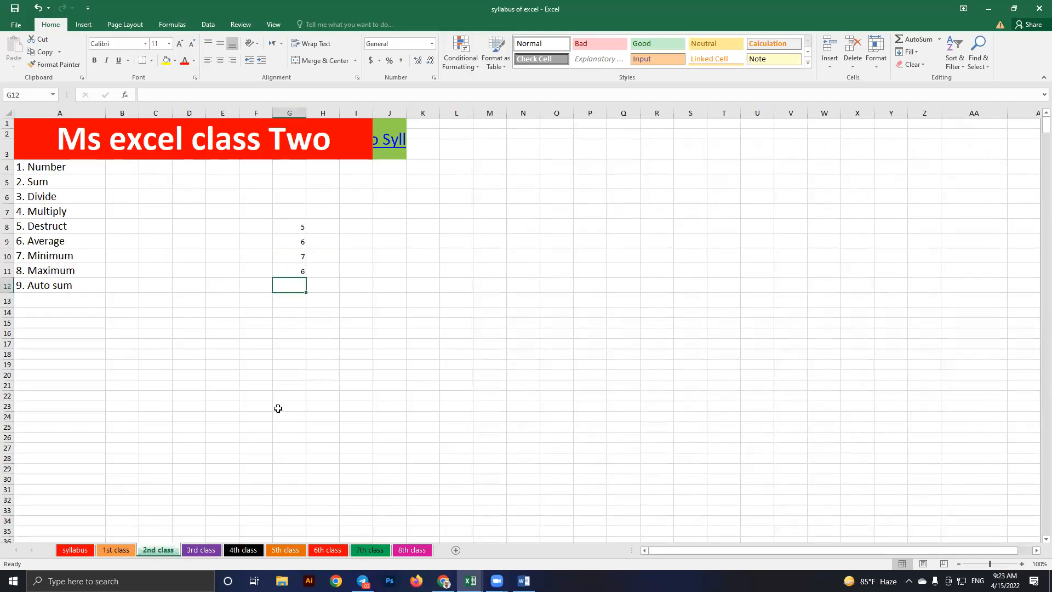
pyautogui.press('Down')
pyautogui.press('Down')
pyautogui.press('Down')
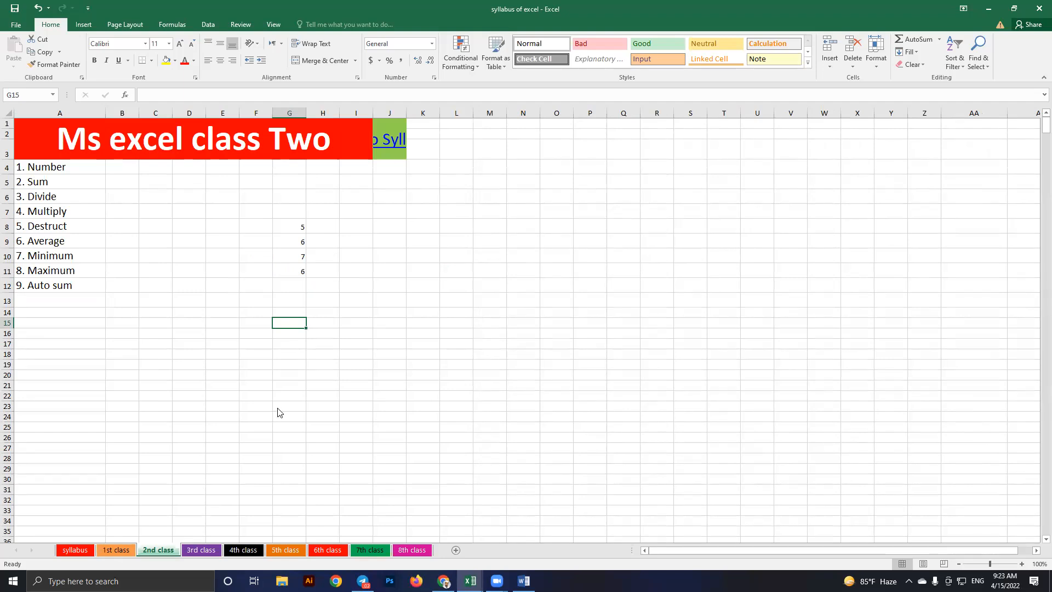
pyautogui.hotkey('alt', 'Tab')
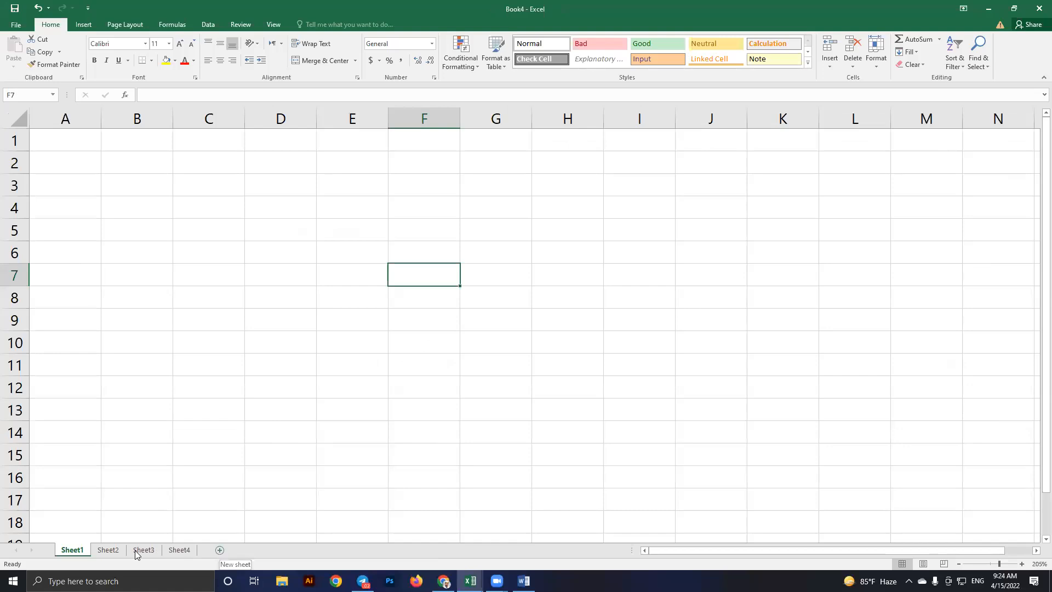
# Rename Sheet1 to January
pyautogui.rightClick(77, 549)
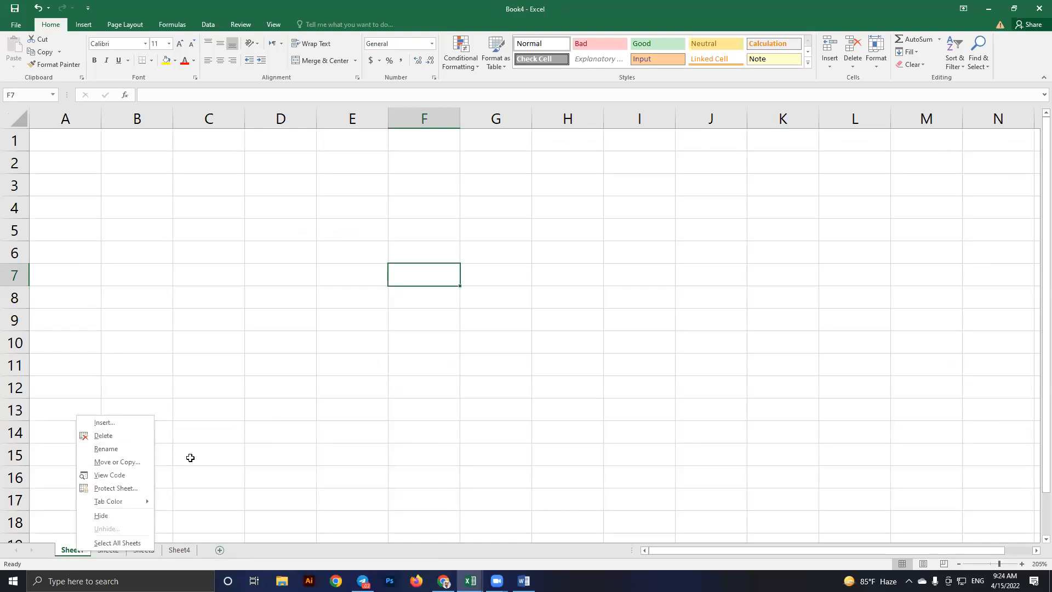
pyautogui.write('r')
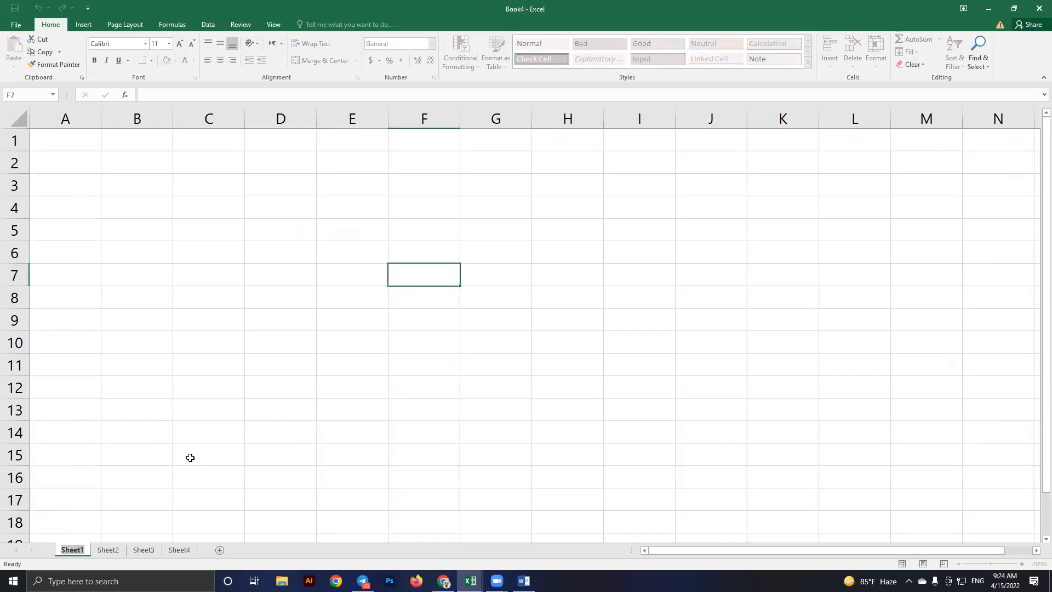
pyautogui.write('January')
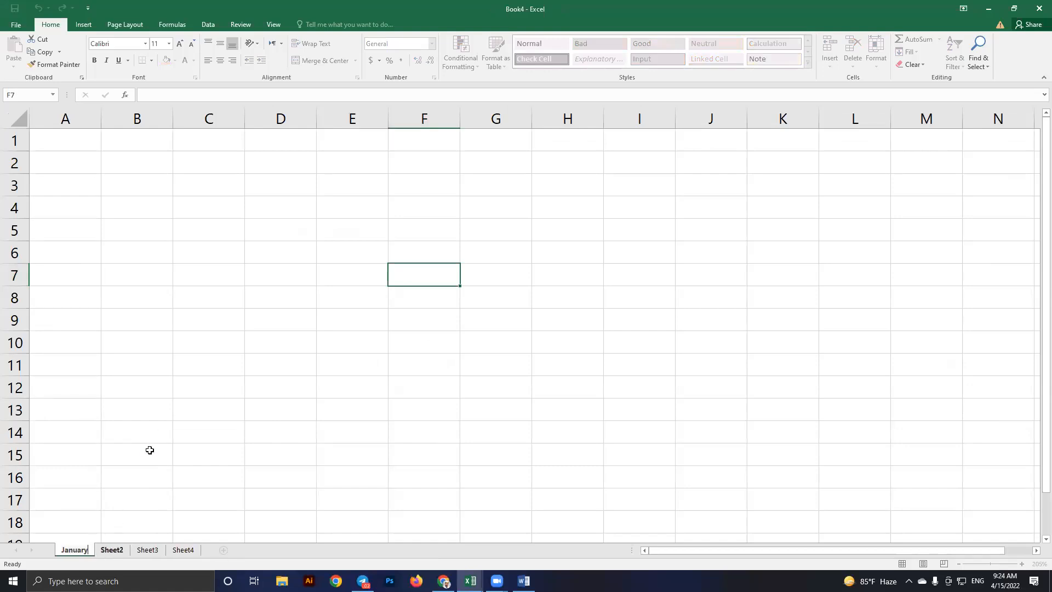
pyautogui.press('Return')
pyautogui.hotkey('ctrl', 'pagedown')
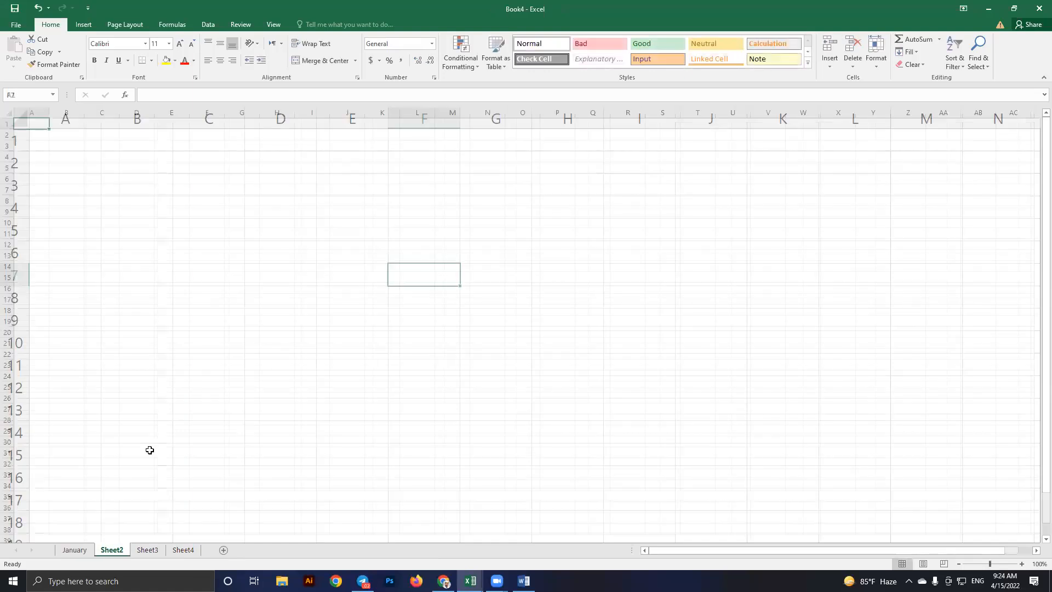
# Rename Sheet3 to March and Sheet4 to April
pyautogui.rightClick(112, 549)
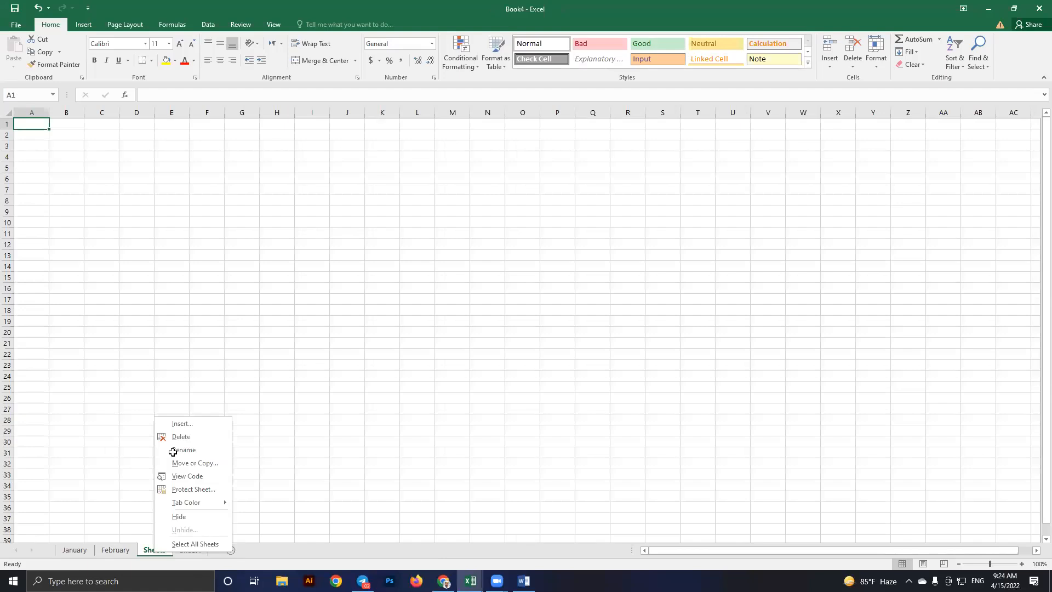
pyautogui.click(173, 452)
pyautogui.write('March')
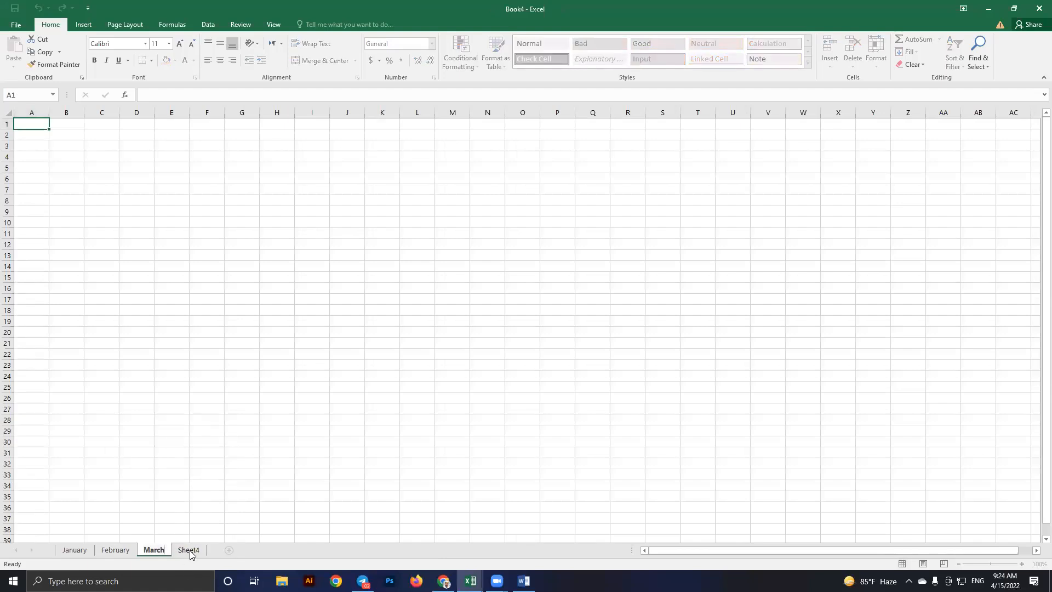
pyautogui.click(189, 551)
pyautogui.rightClick(190, 551)
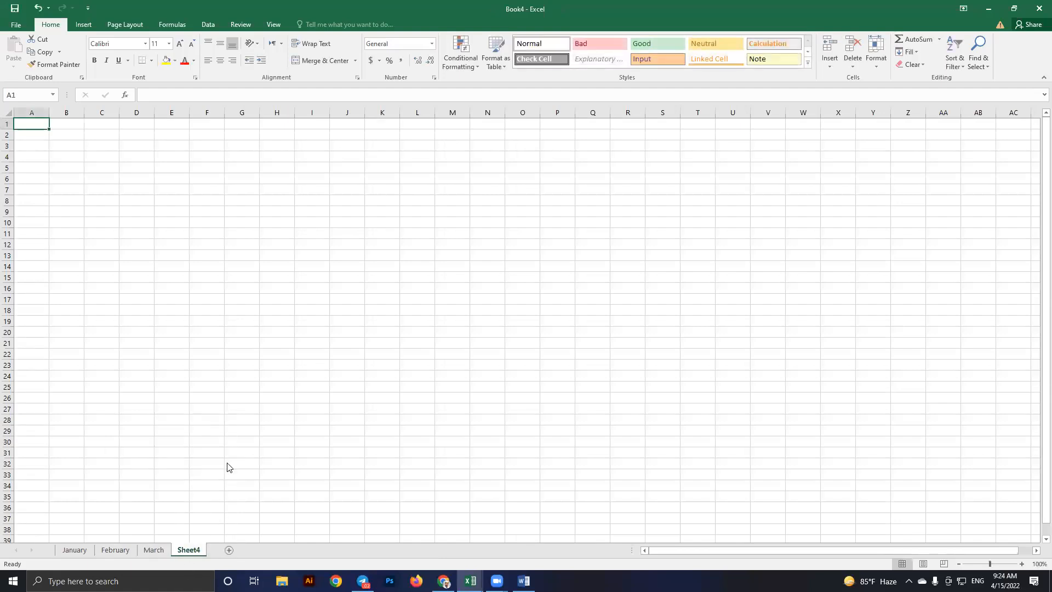
pyautogui.click(223, 446)
pyautogui.write('A')
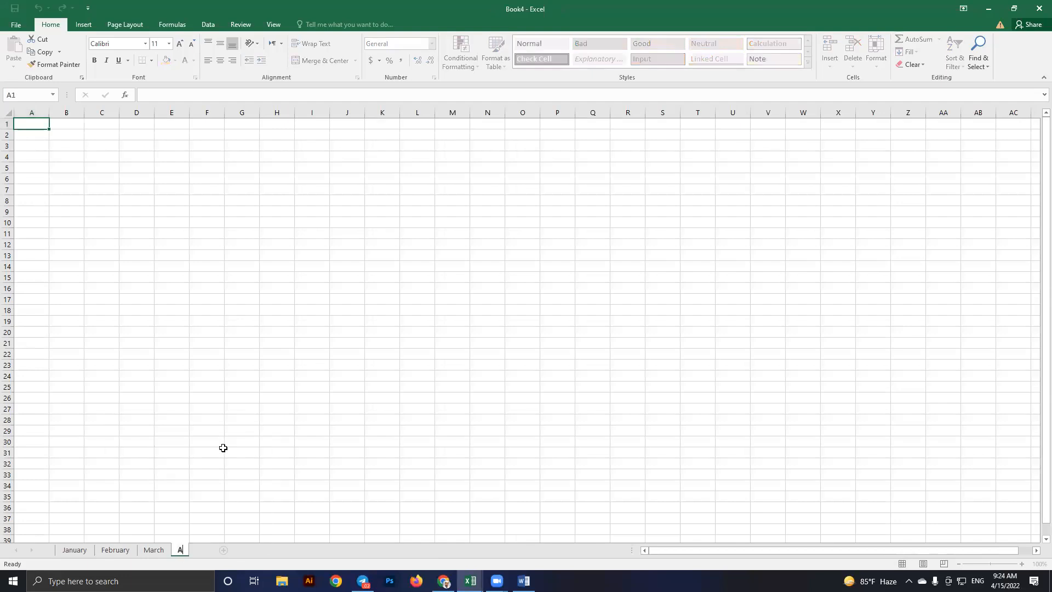
pyautogui.write('pril')
pyautogui.press('Return')
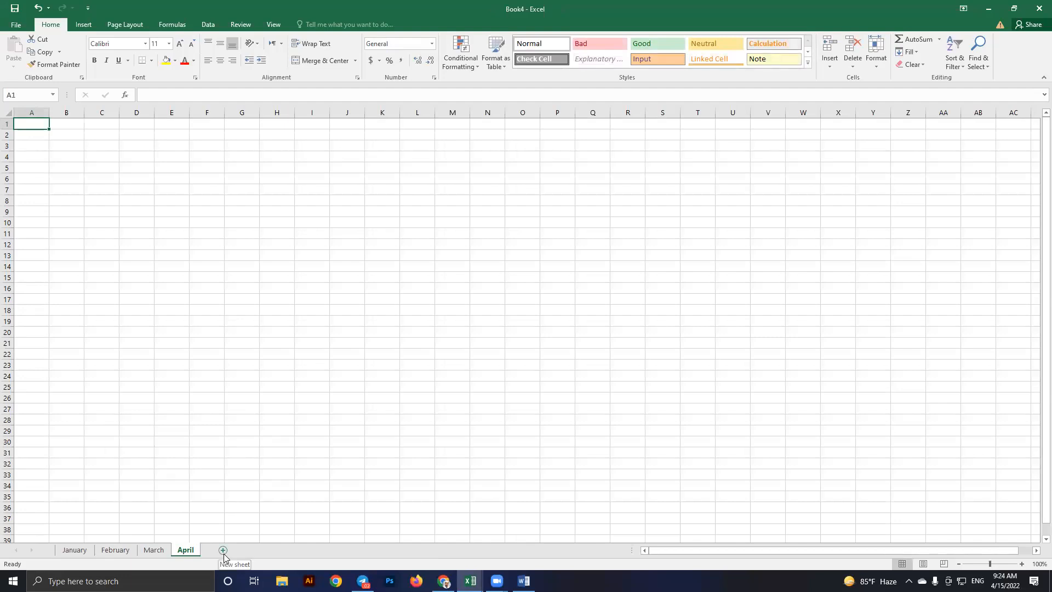
# Set tab colours: January red, February green, March gold
pyautogui.click(75, 550)
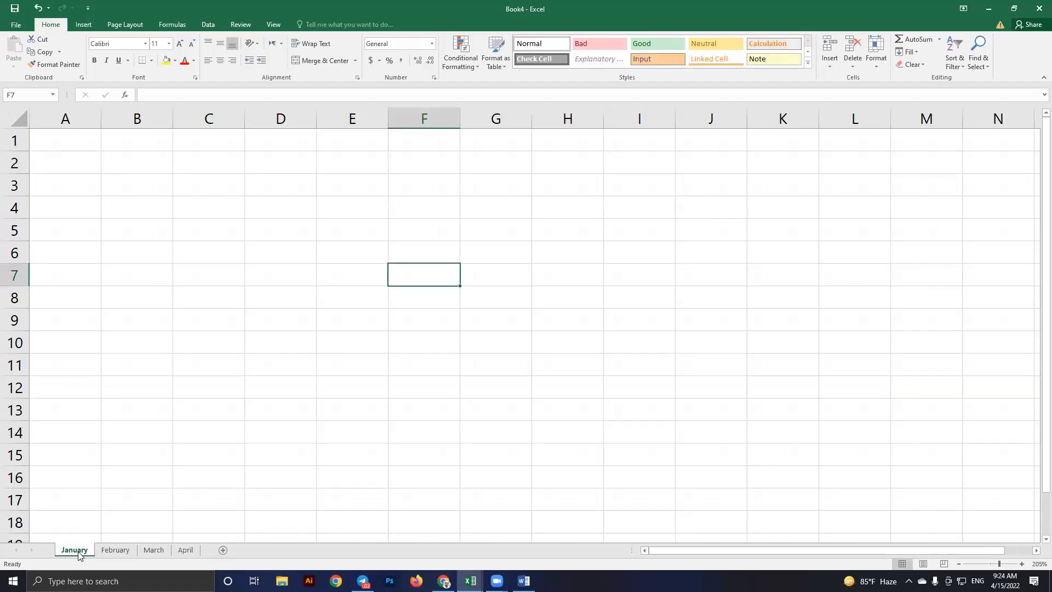
pyautogui.rightClick(79, 550)
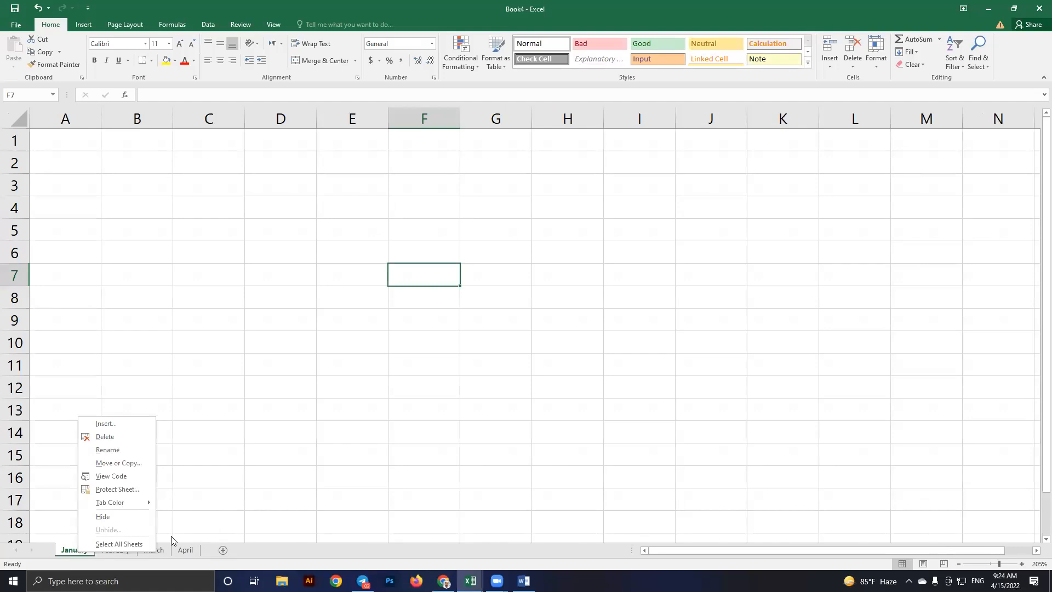
pyautogui.moveTo(140, 502)
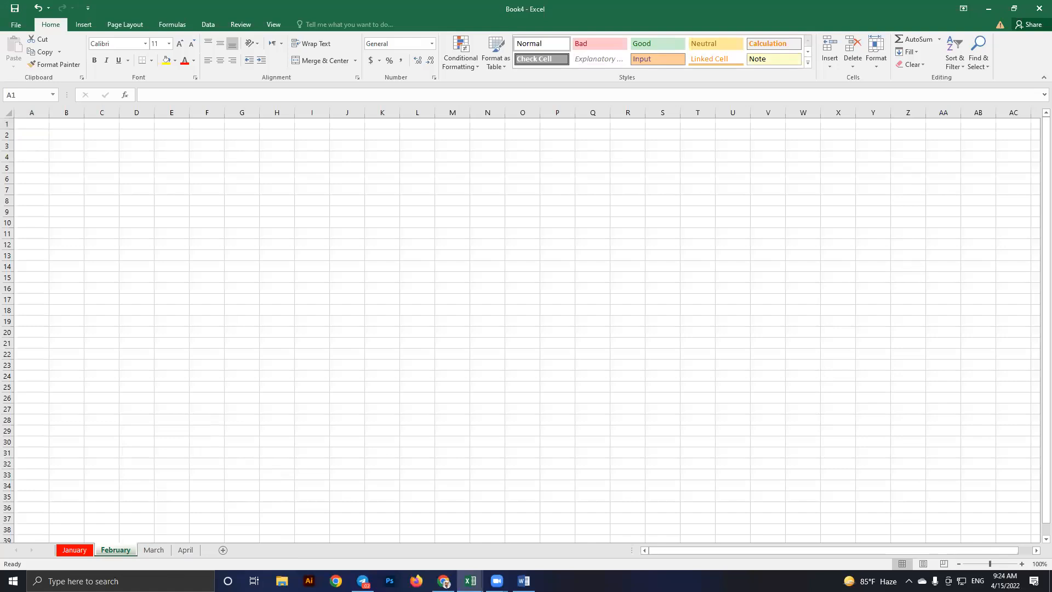
pyautogui.click(154, 551)
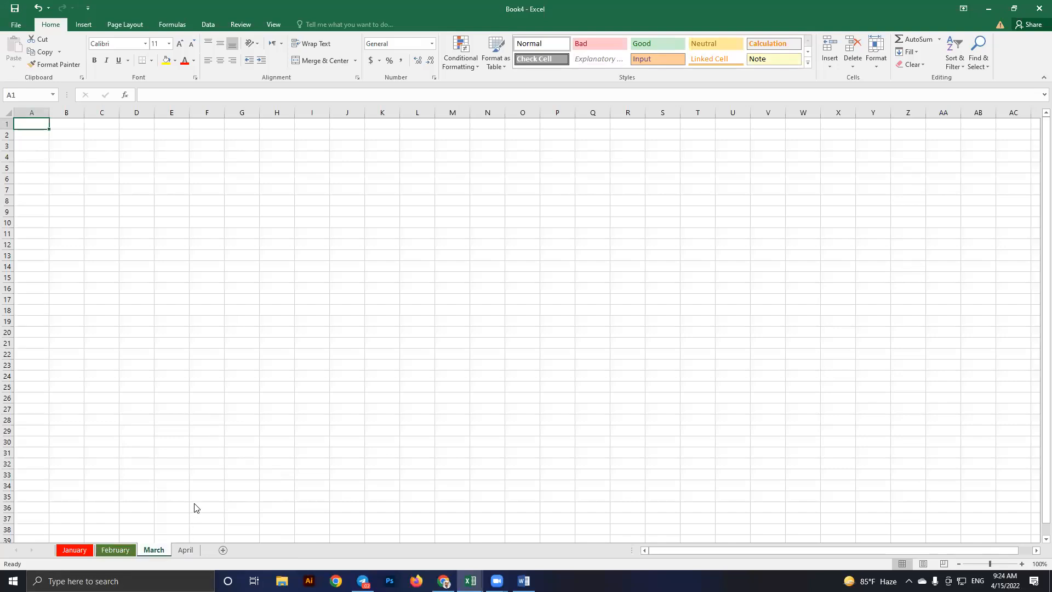
pyautogui.rightClick(155, 550)
pyautogui.moveTo(191, 503)
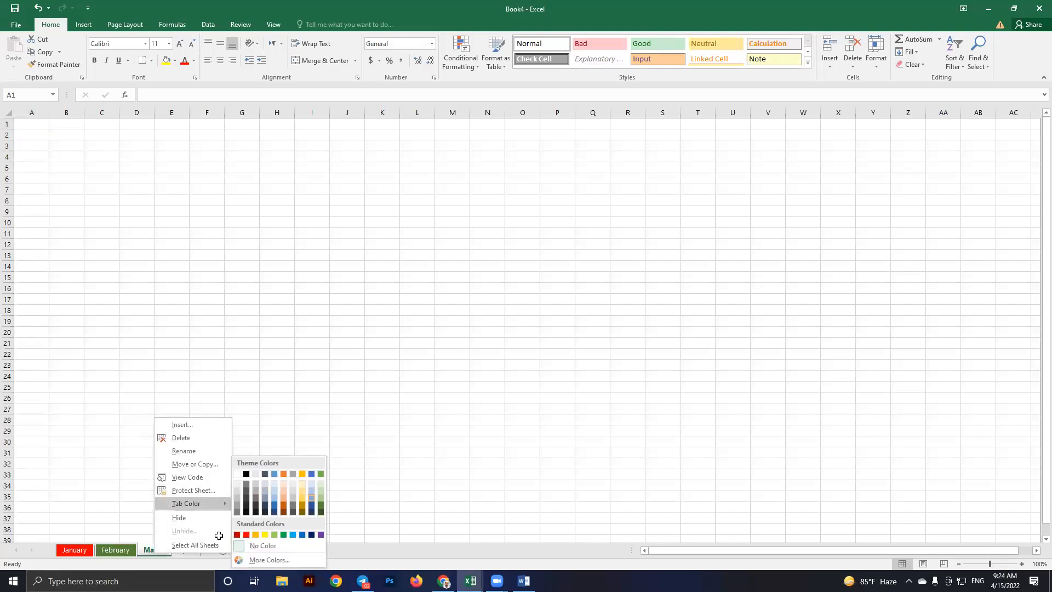
pyautogui.click(186, 550)
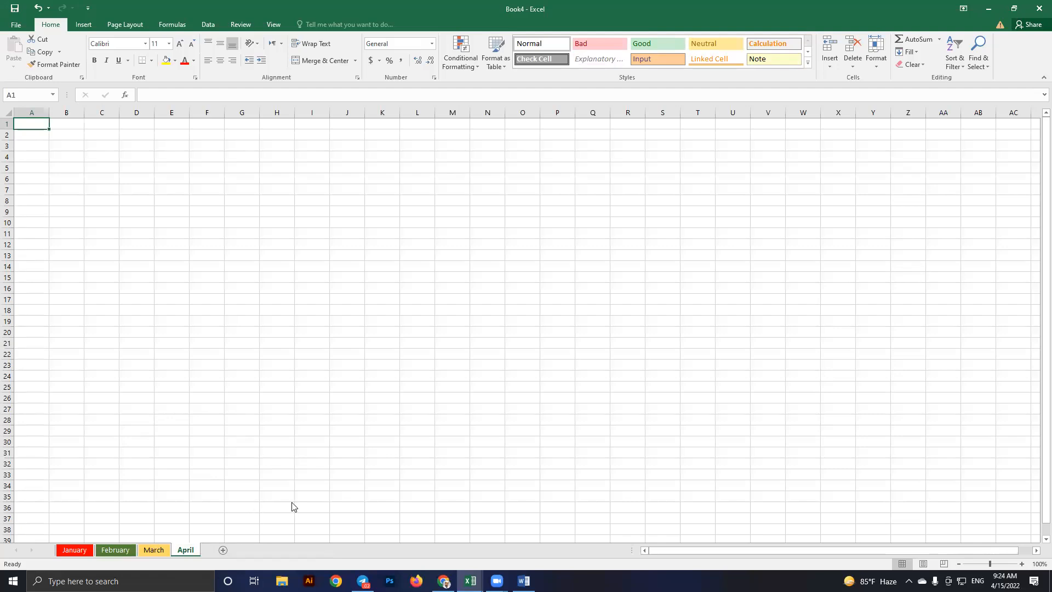
# Colour the April sheet tab dark grey
pyautogui.rightClick(187, 550)
pyautogui.moveTo(224, 504)
pyautogui.click(279, 474)
pyautogui.click(68, 552)
# Delete the April sheet, then glance at the syllabus 1st class sheet and return to Book4
pyautogui.rightClick(183, 553)
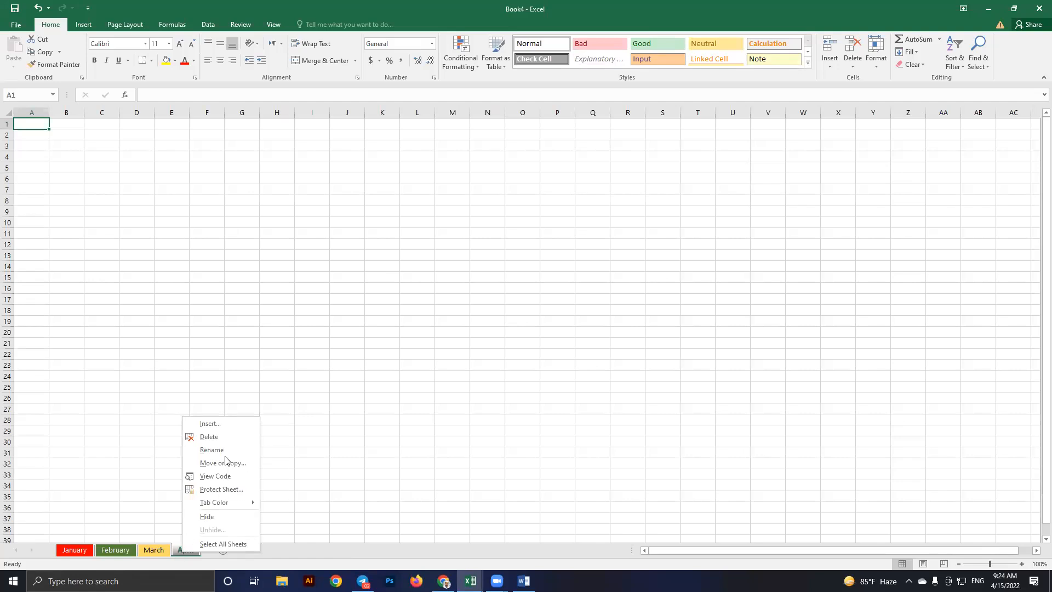
pyautogui.click(214, 438)
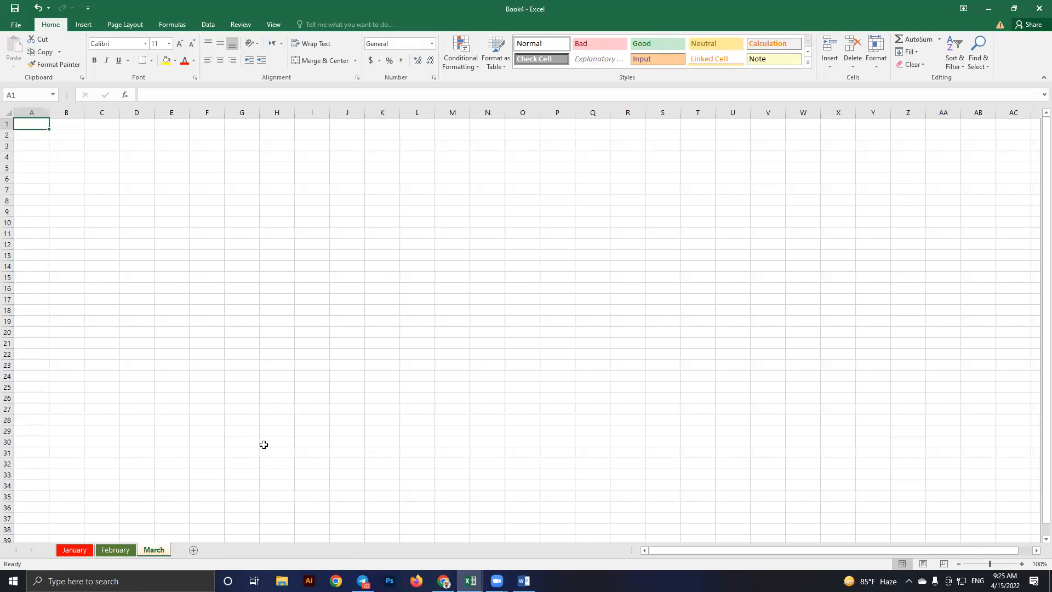
pyautogui.hotkey('alt', 'Tab')
pyautogui.click(117, 549)
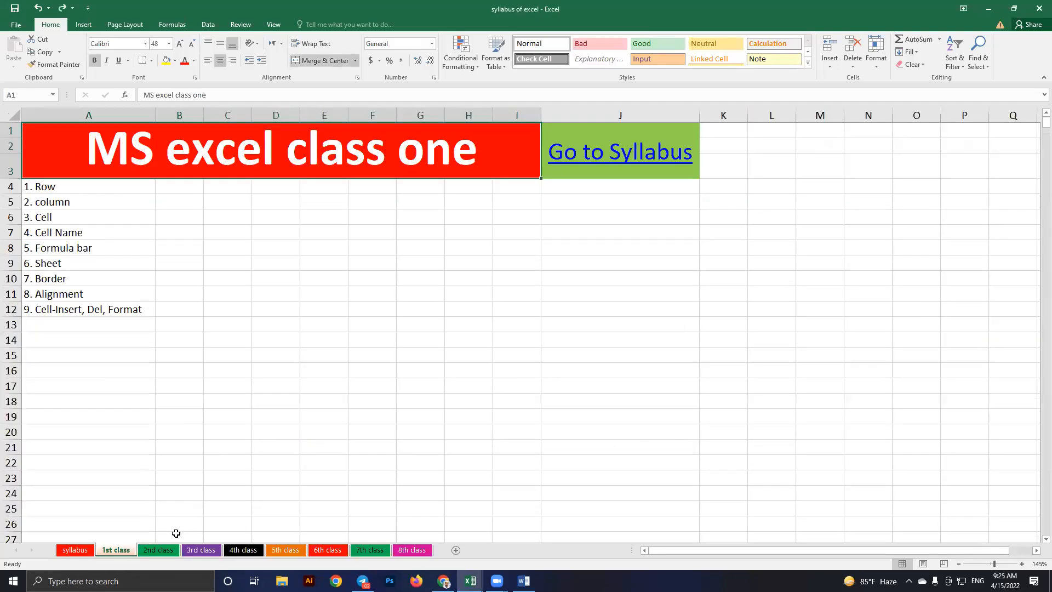
pyautogui.hotkey('alt', 'Tab')
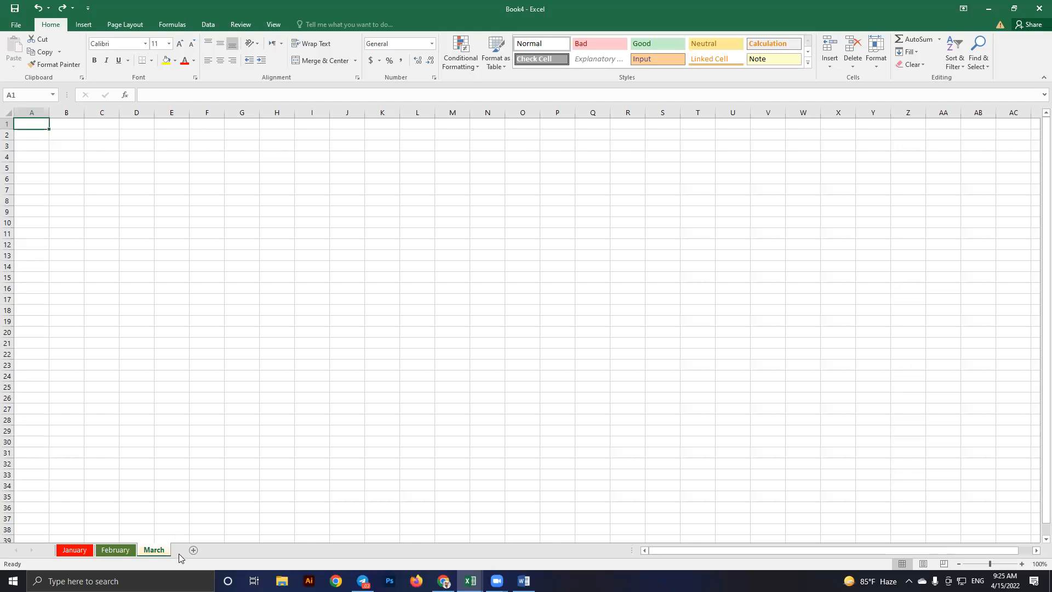
# Drag the March sheet to the front, then hide the February and March sheets
pyautogui.rightClick(156, 548)
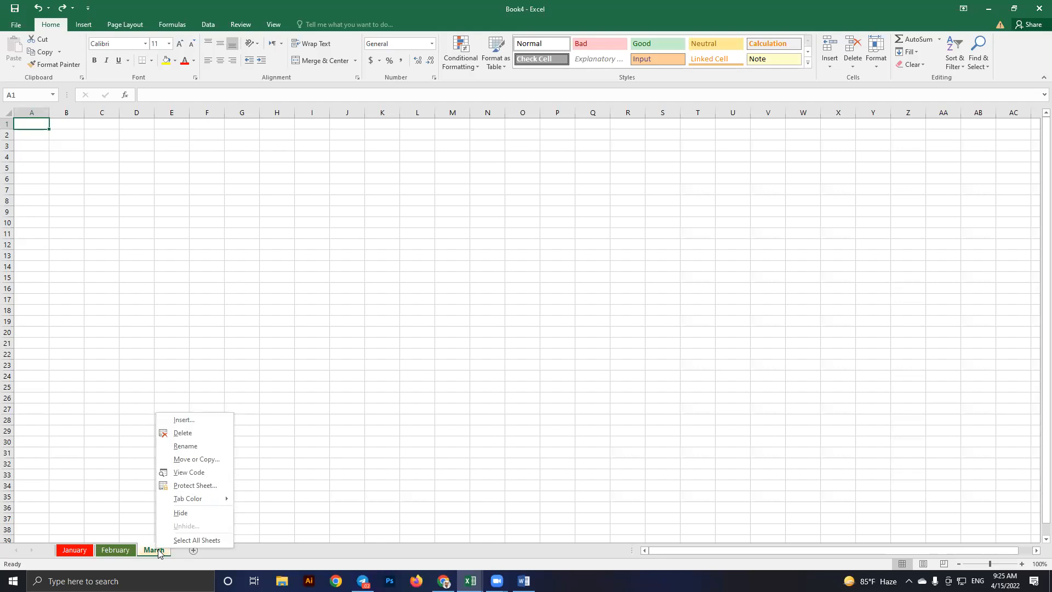
pyautogui.moveTo(147, 551)
pyautogui.mouseDown()
pyautogui.moveTo(94, 550)
pyautogui.moveTo(128, 552)
pyautogui.mouseUp()
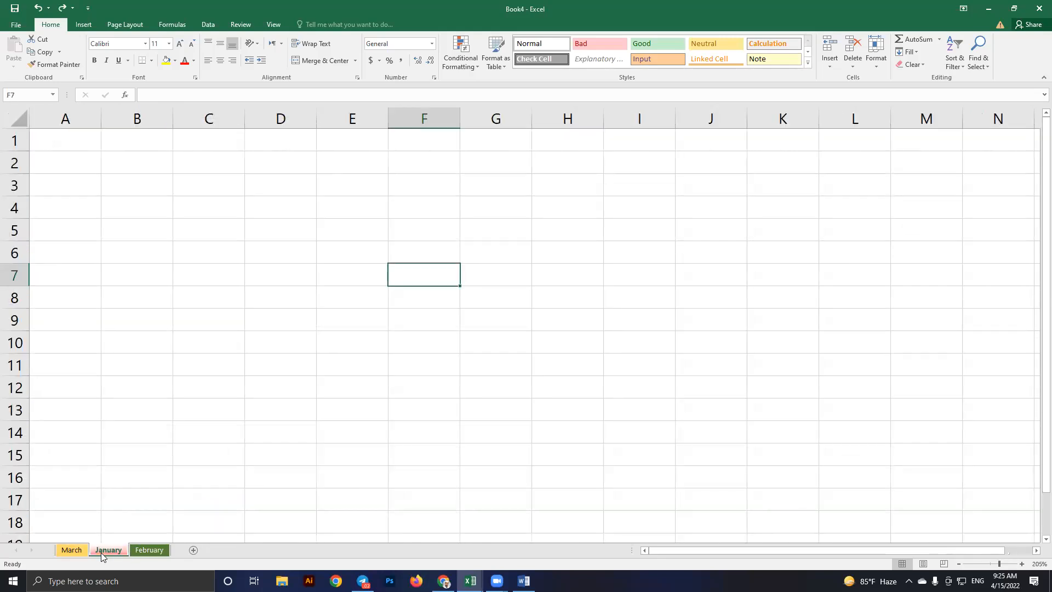
pyautogui.click(142, 550)
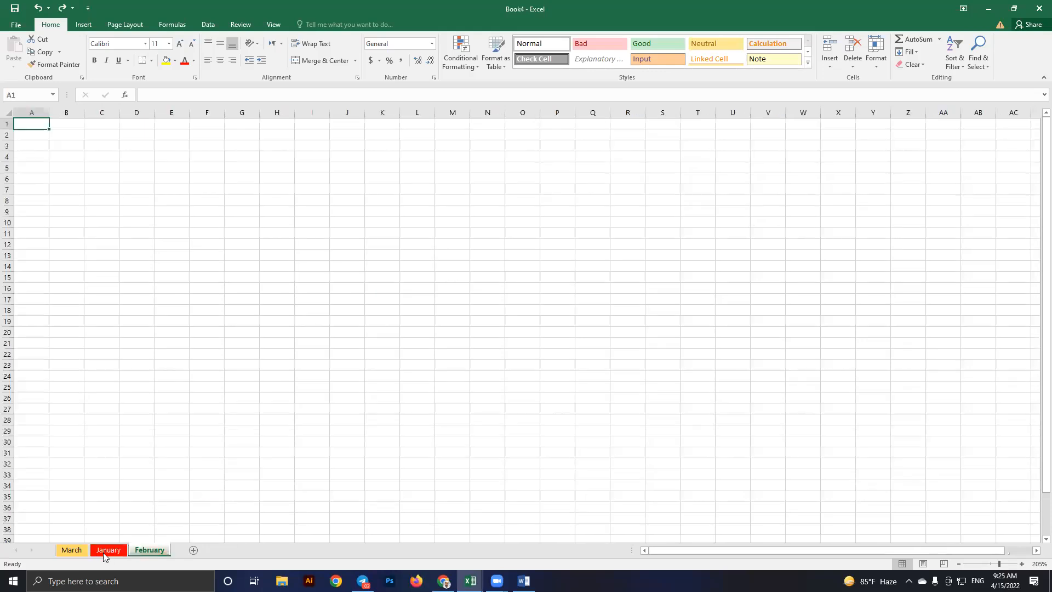
pyautogui.rightClick(148, 551)
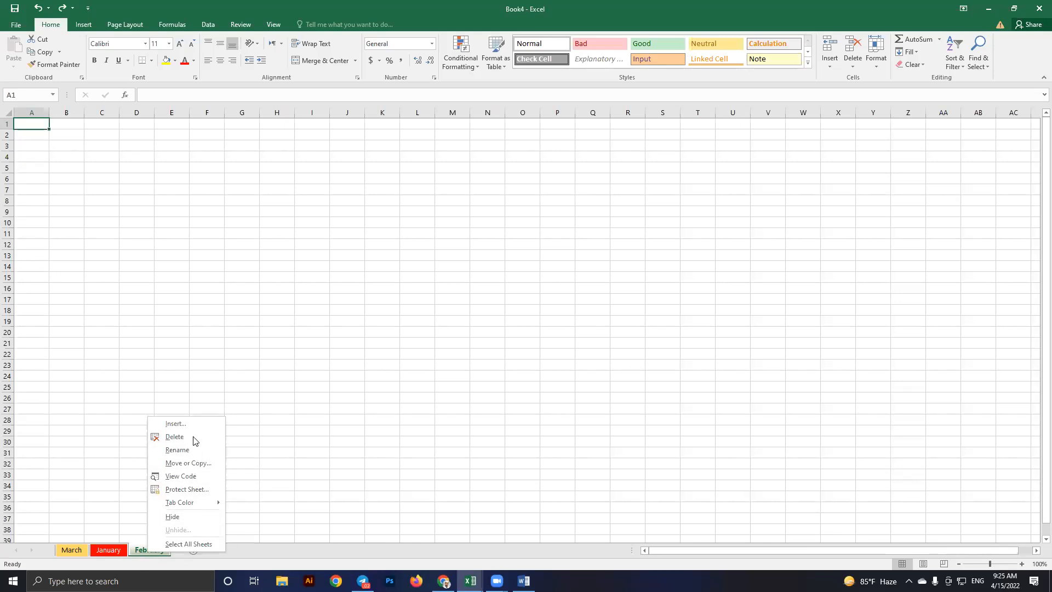
pyautogui.press('Escape')
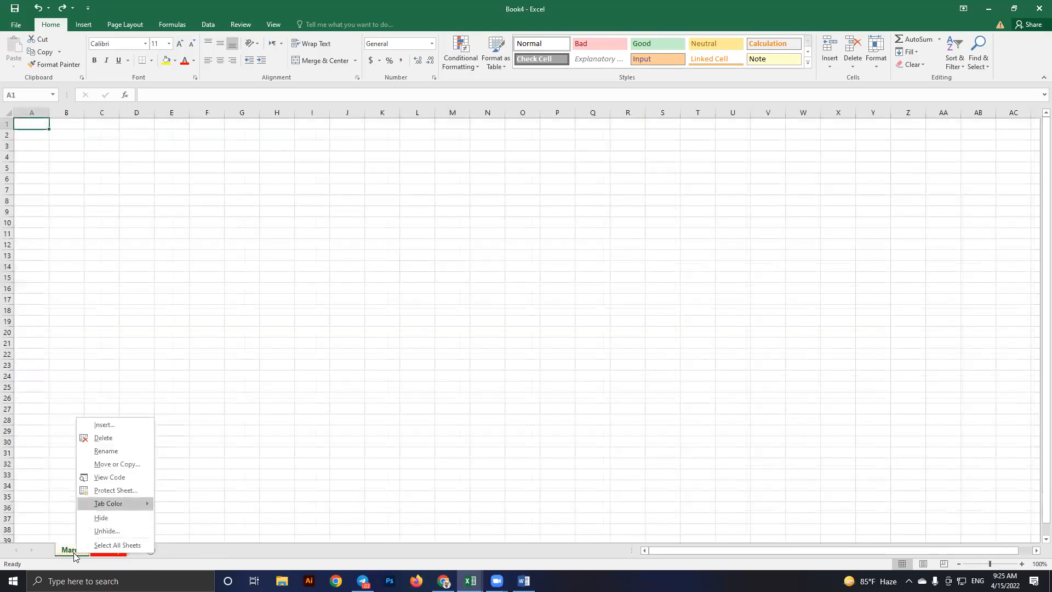
pyautogui.click(101, 517)
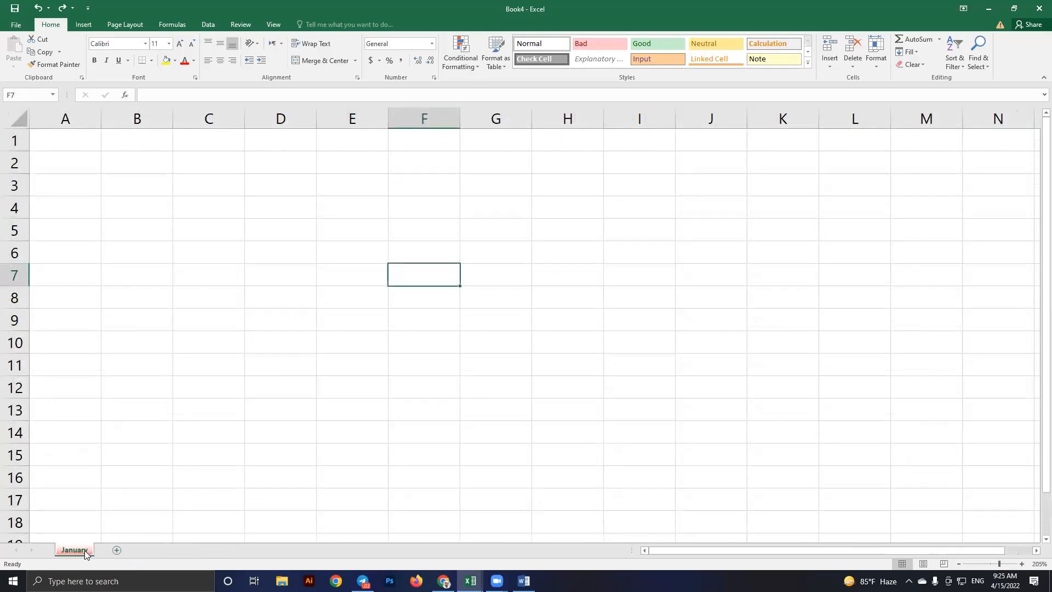
# Unhide the March sheet from the sheet tab's Unhide list
pyautogui.rightClick(85, 549)
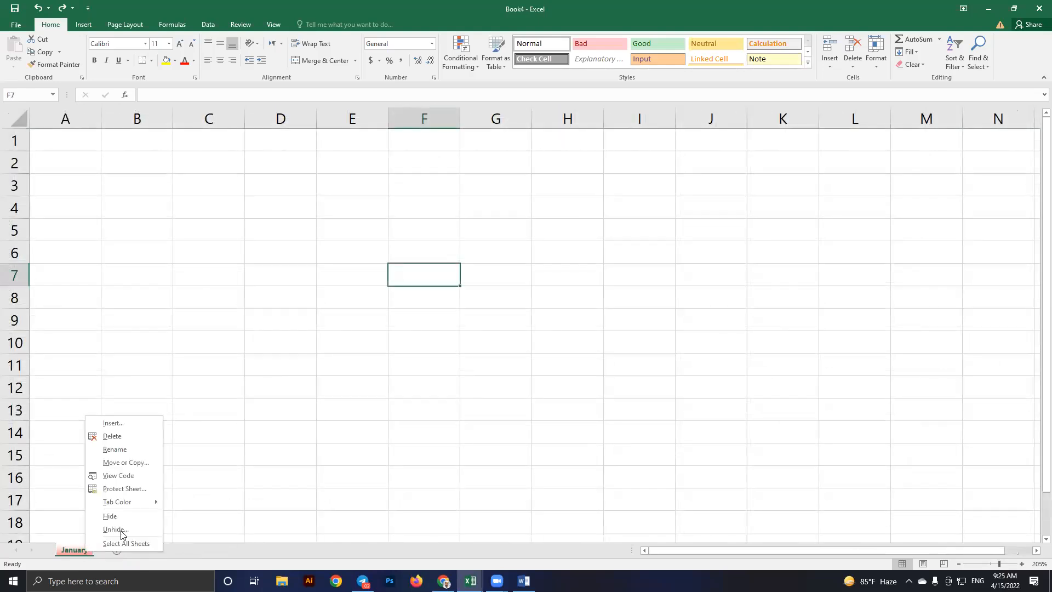
pyautogui.press('Up')
pyautogui.press('Return')
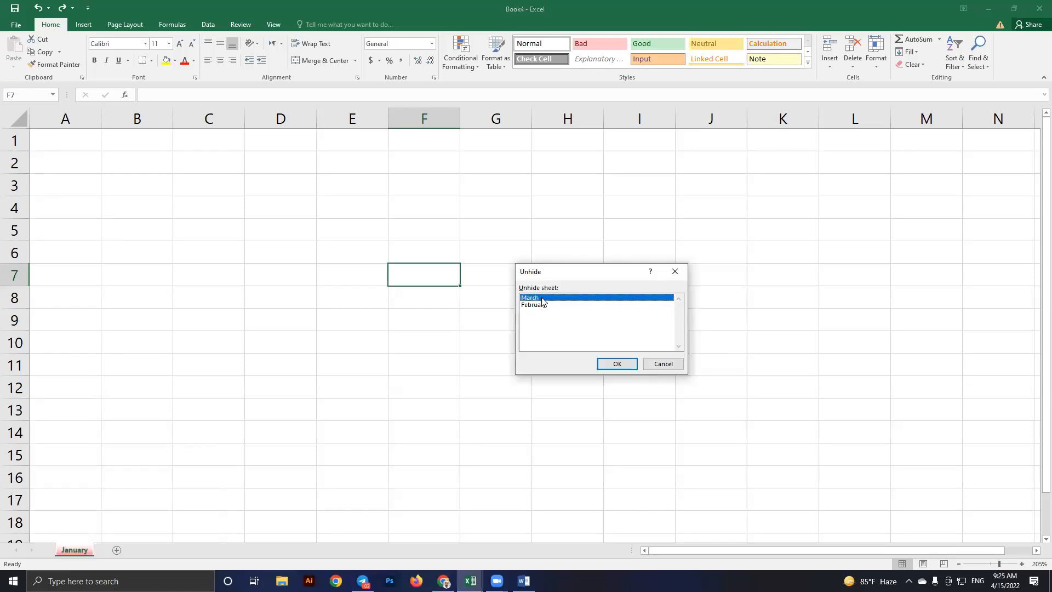
pyautogui.click(602, 361)
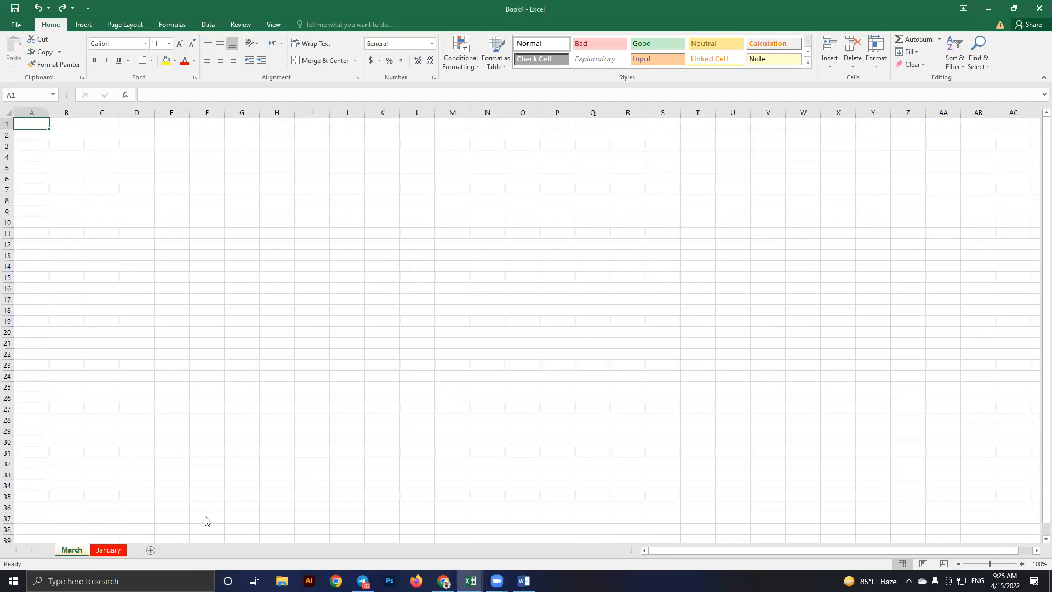
# Unhide the February sheet as well, then return to the January sheet
pyautogui.rightClick(78, 548)
pyautogui.click(104, 524)
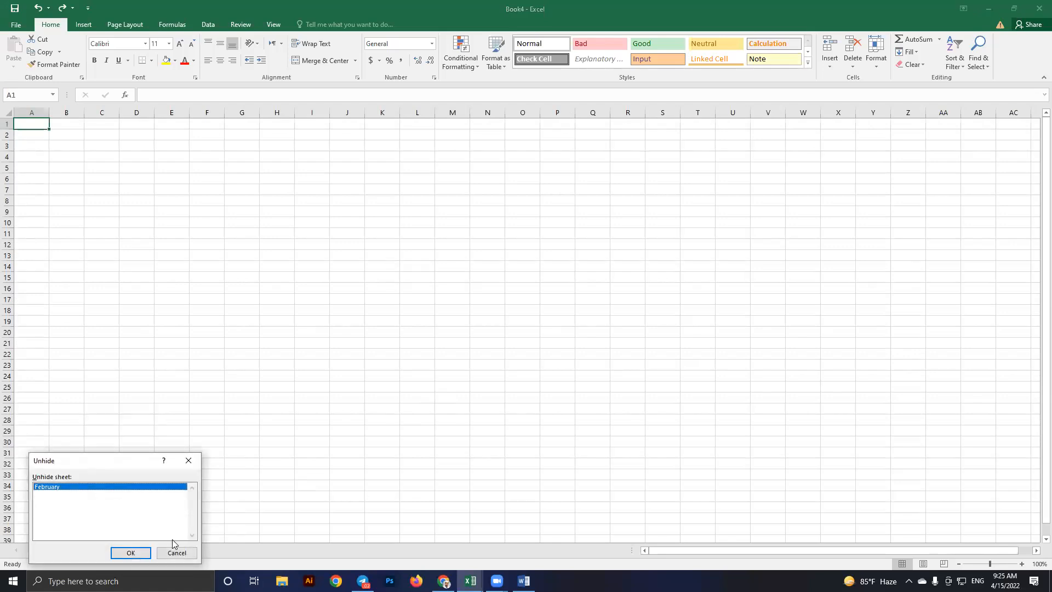
pyautogui.click(137, 552)
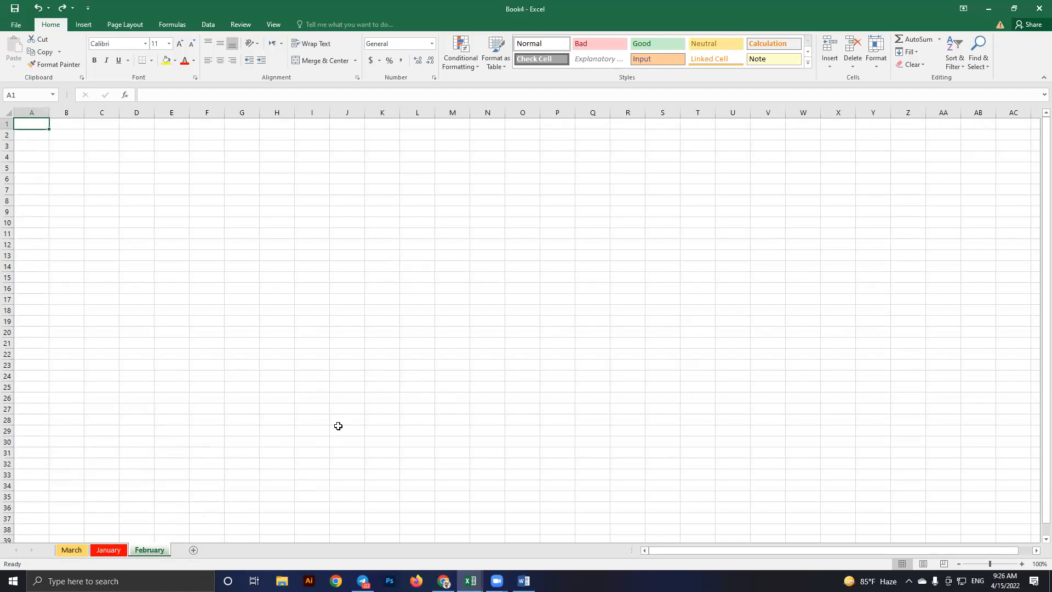
pyautogui.hotkey('ctrl', 'pageup')
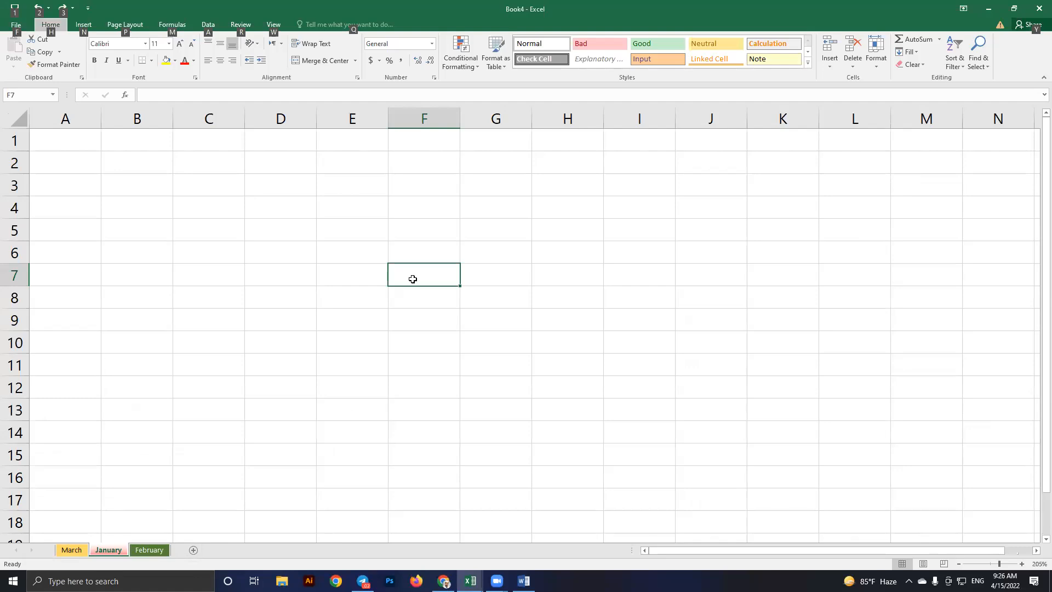
pyautogui.press('Left')
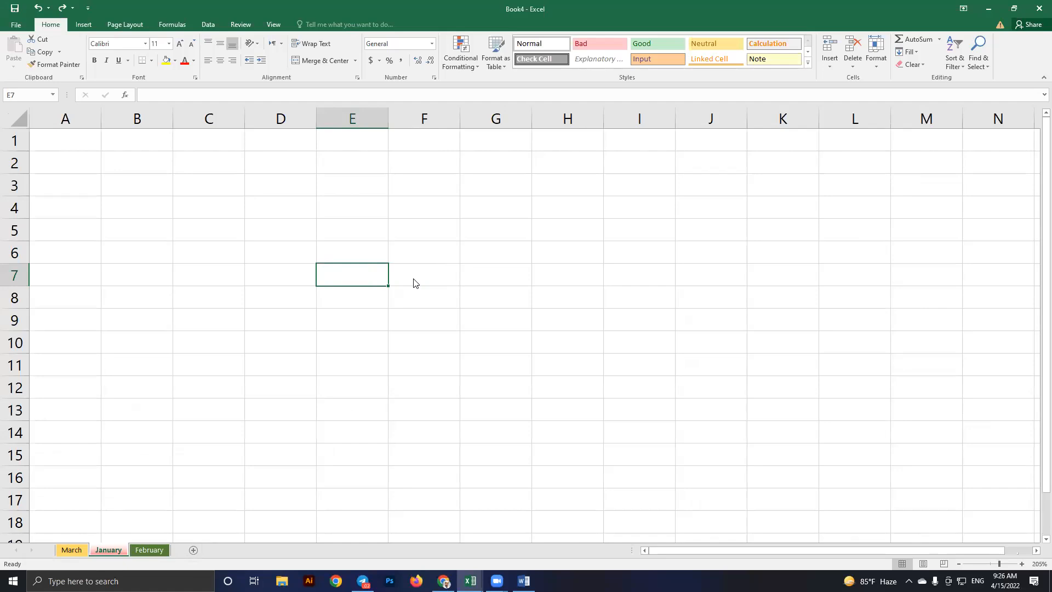
pyautogui.hotkey('alt', 'Tab')
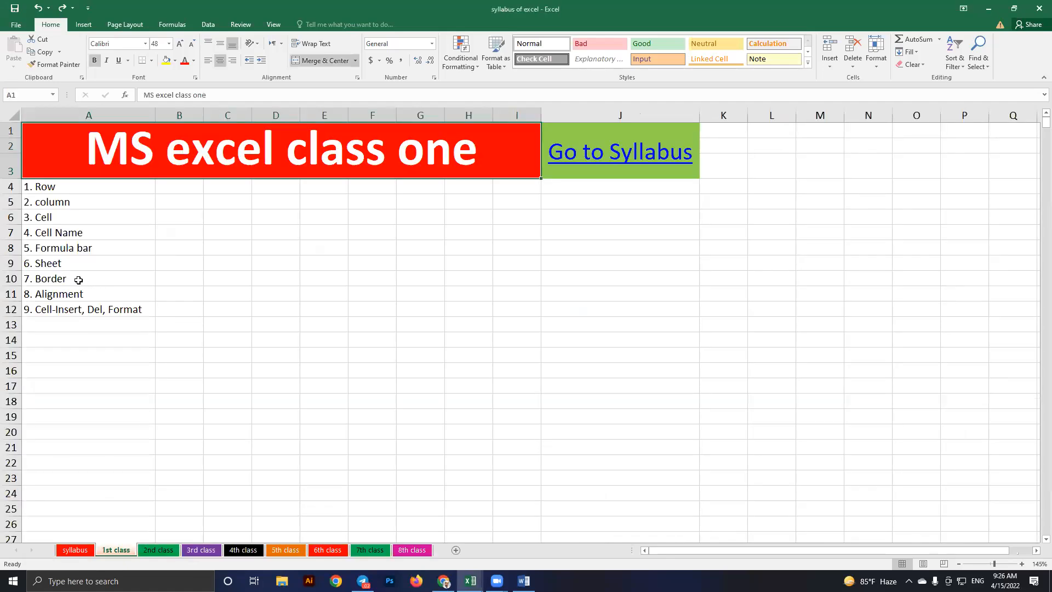
pyautogui.click(78, 280)
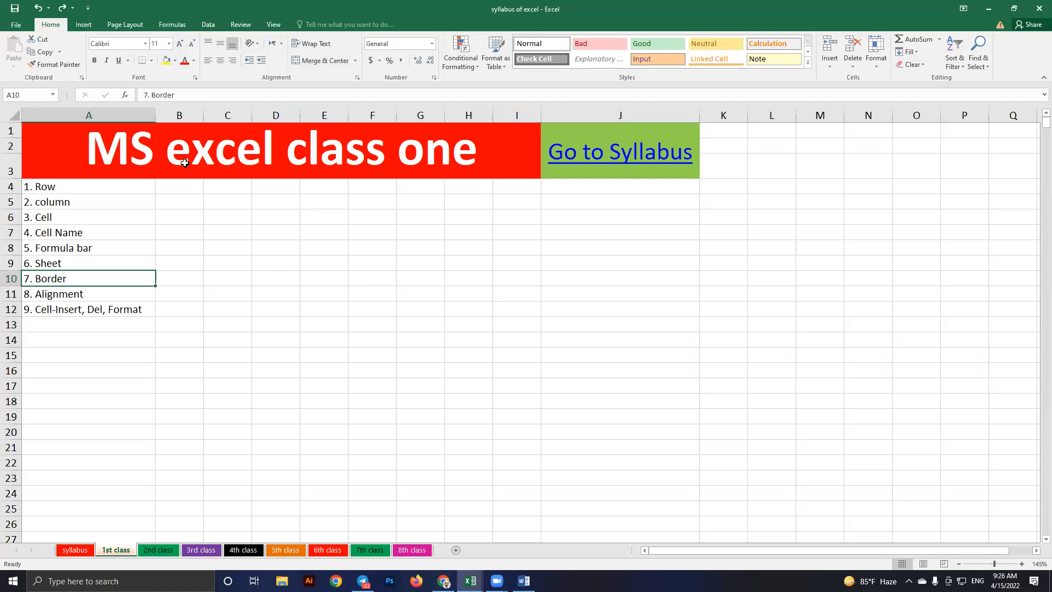
pyautogui.hotkey('alt', 'Tab')
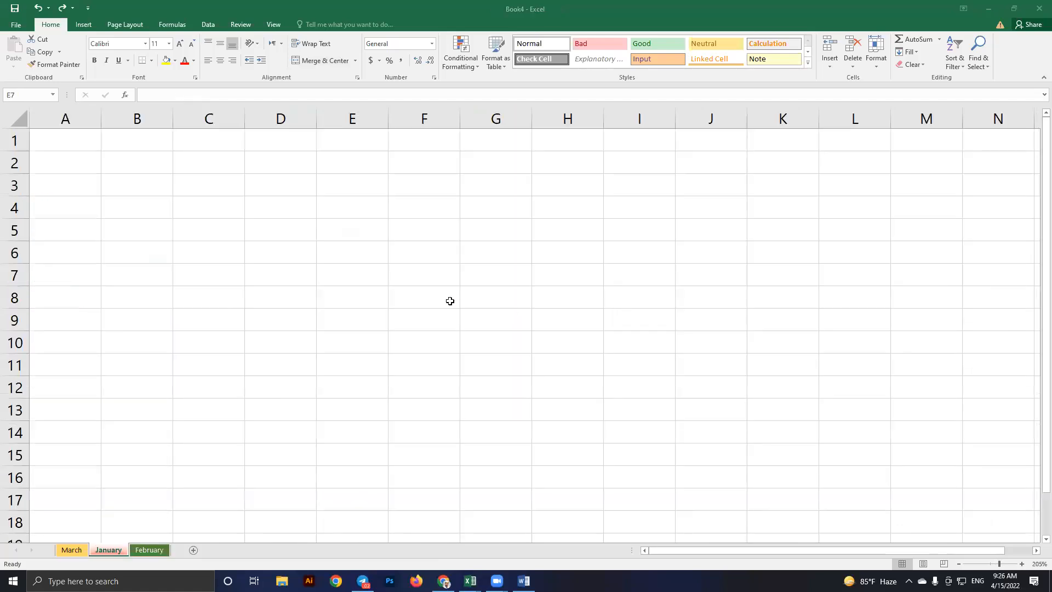
pyautogui.moveTo(209, 163); pyautogui.dragTo(424, 230)
pyautogui.click(711, 296)
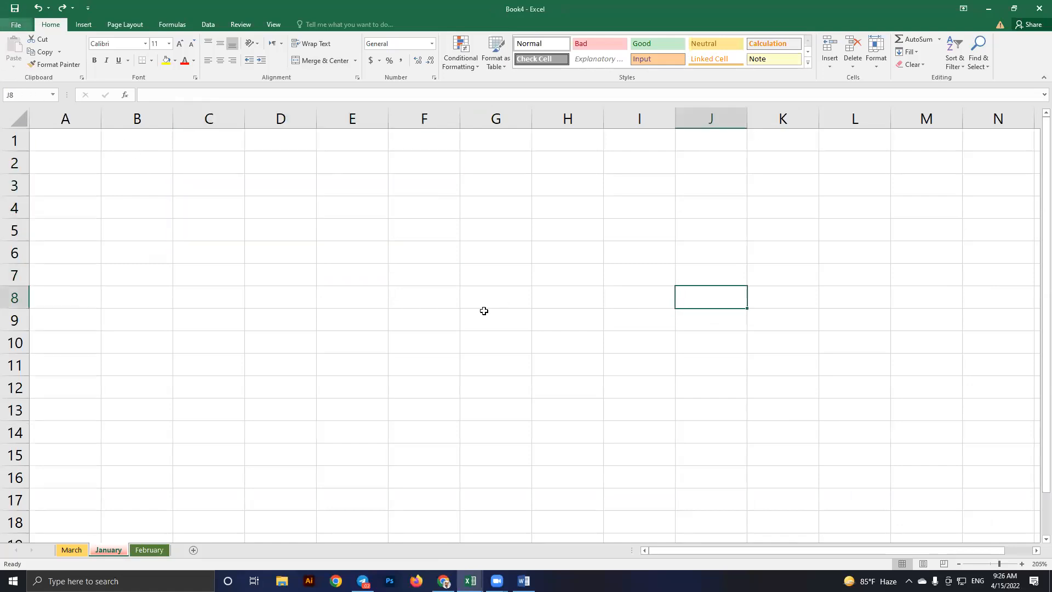
# Enter 1 and 2 in A1:A2 and extend the number series down to A12
pyautogui.hotkey('alt', 'f')
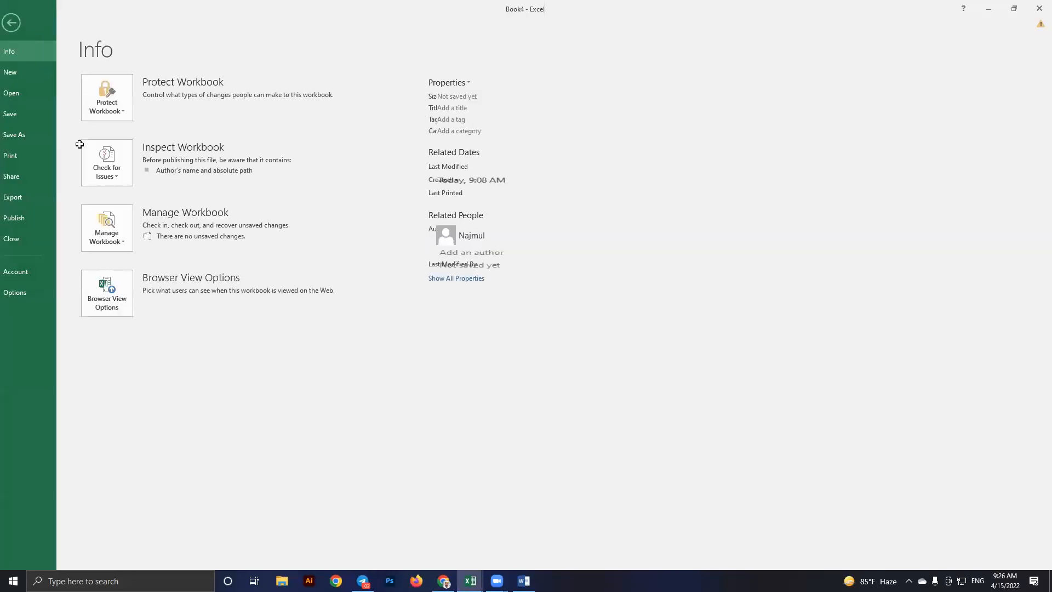
pyautogui.press('Escape')
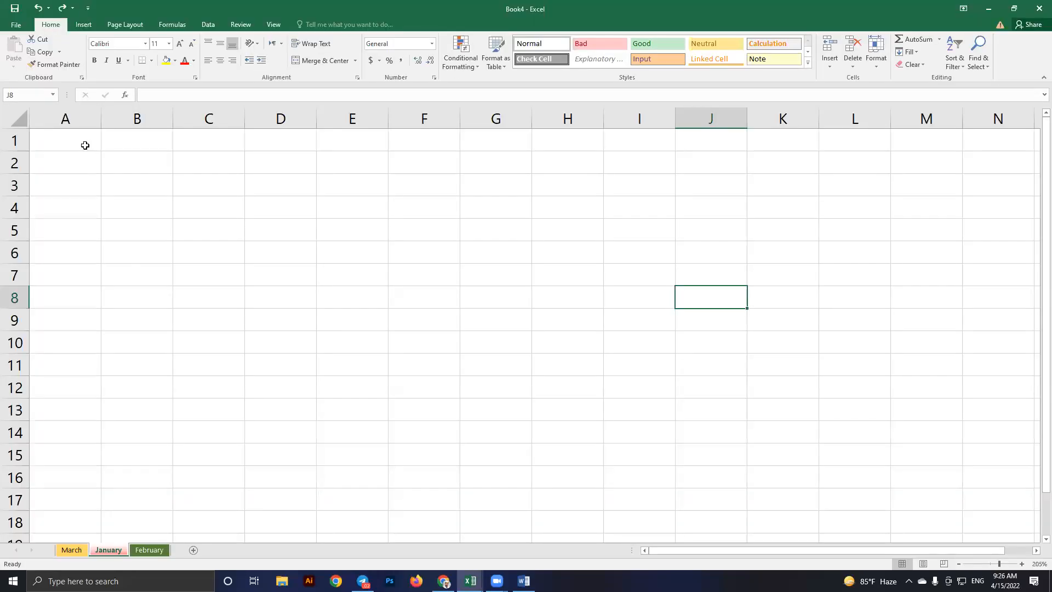
pyautogui.click(85, 145)
pyautogui.write('1')
pyautogui.press('Return')
pyautogui.write('2')
pyautogui.press('Return')
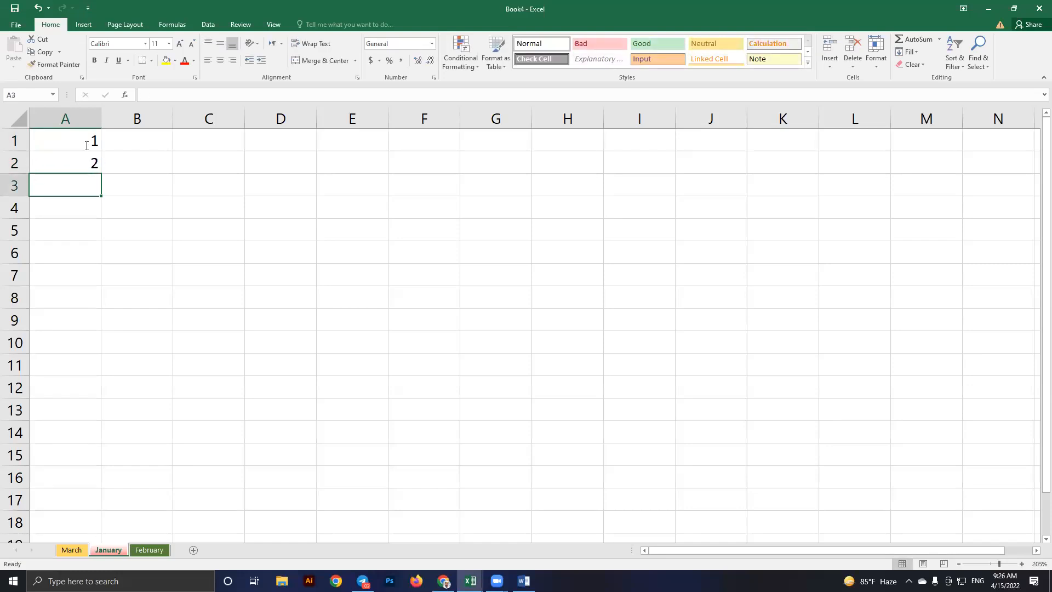
pyautogui.press('Up')
pyautogui.doubleClick(80, 148)
pyautogui.click(117, 167)
pyautogui.moveTo(78, 144); pyautogui.dragTo(102, 395)
# Type January in B1 and fill the month names down to December in B12
pyautogui.click(153, 148)
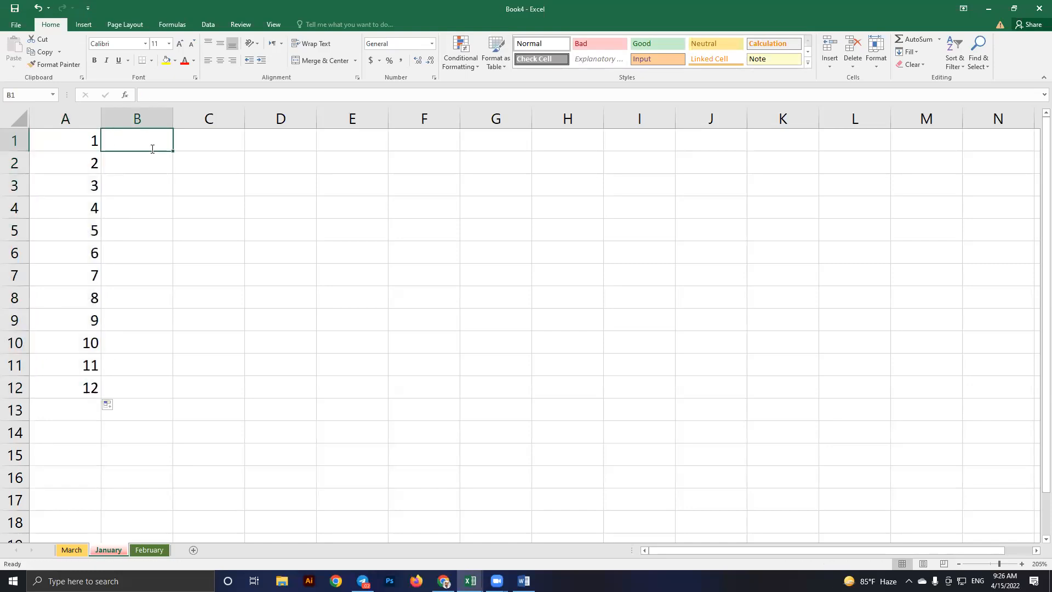
pyautogui.write('January')
pyautogui.press('Return')
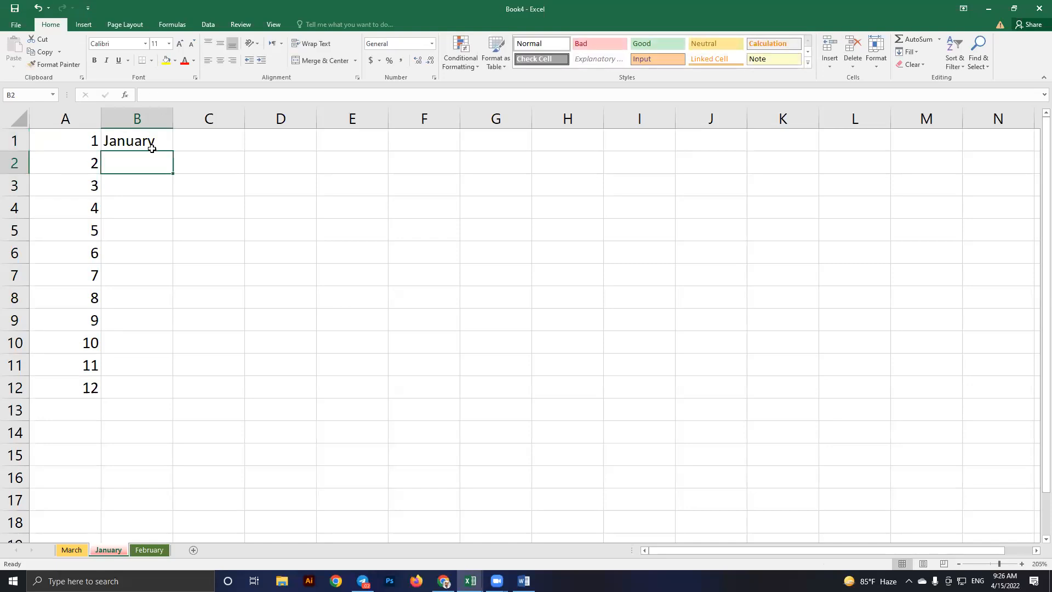
pyautogui.click(163, 146)
pyautogui.moveTo(176, 155); pyautogui.dragTo(173, 183)
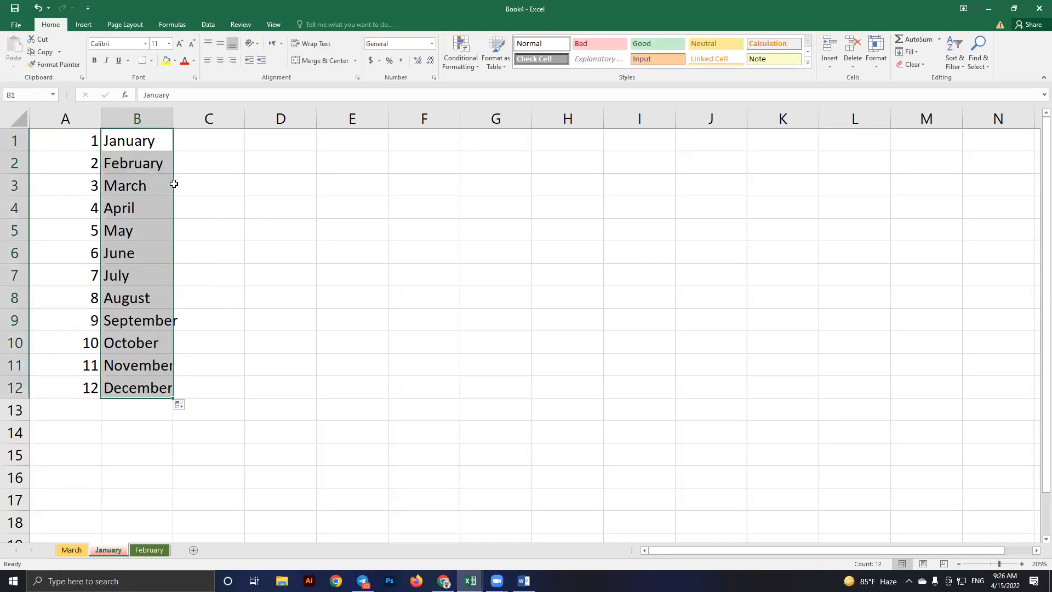
pyautogui.click(262, 226)
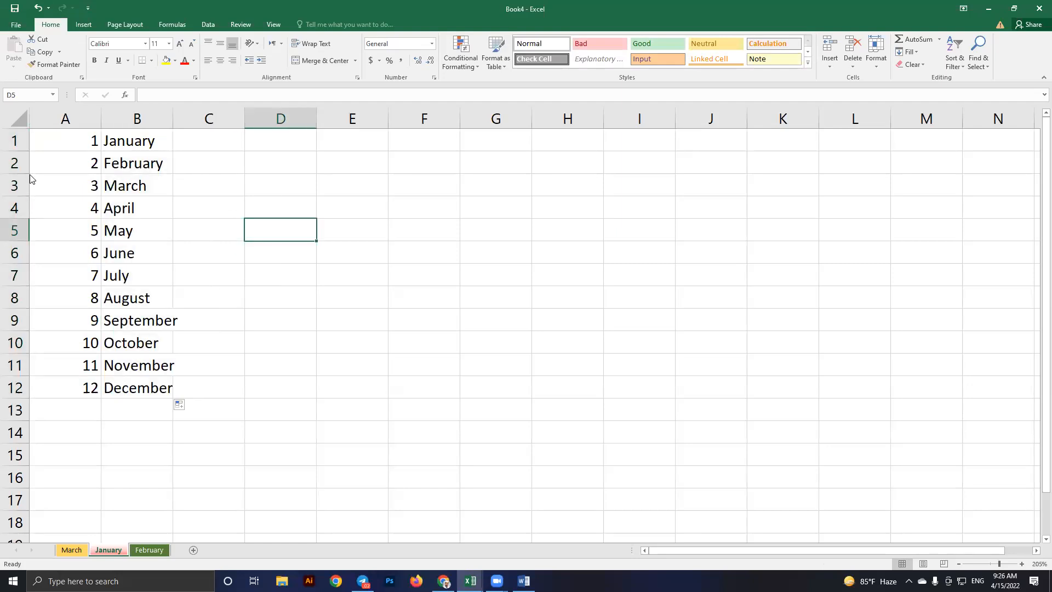
pyautogui.hotkey('alt', 'f')
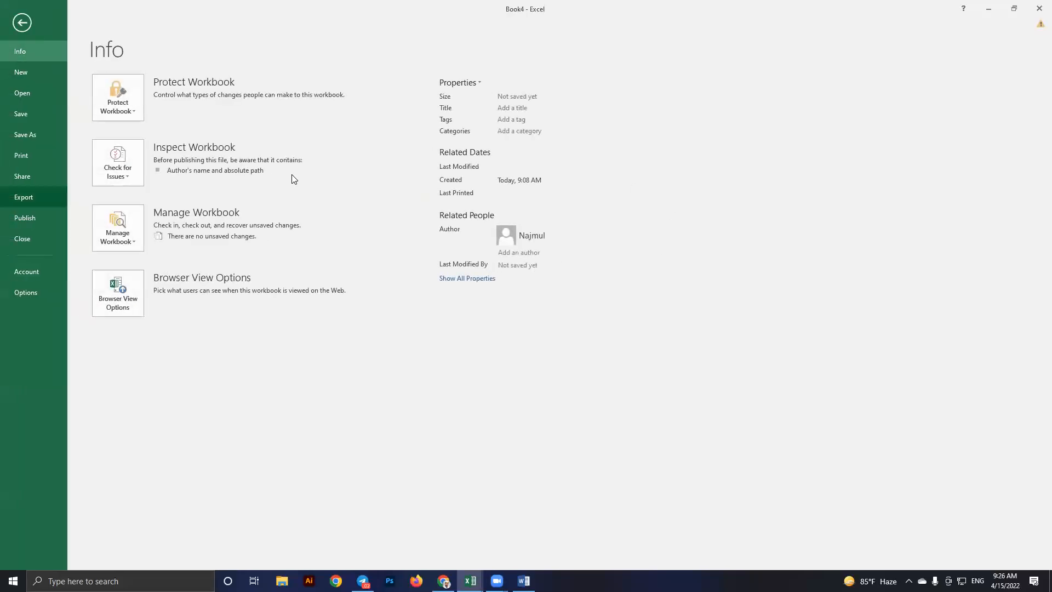
pyautogui.hotkey('ctrl', 'p')
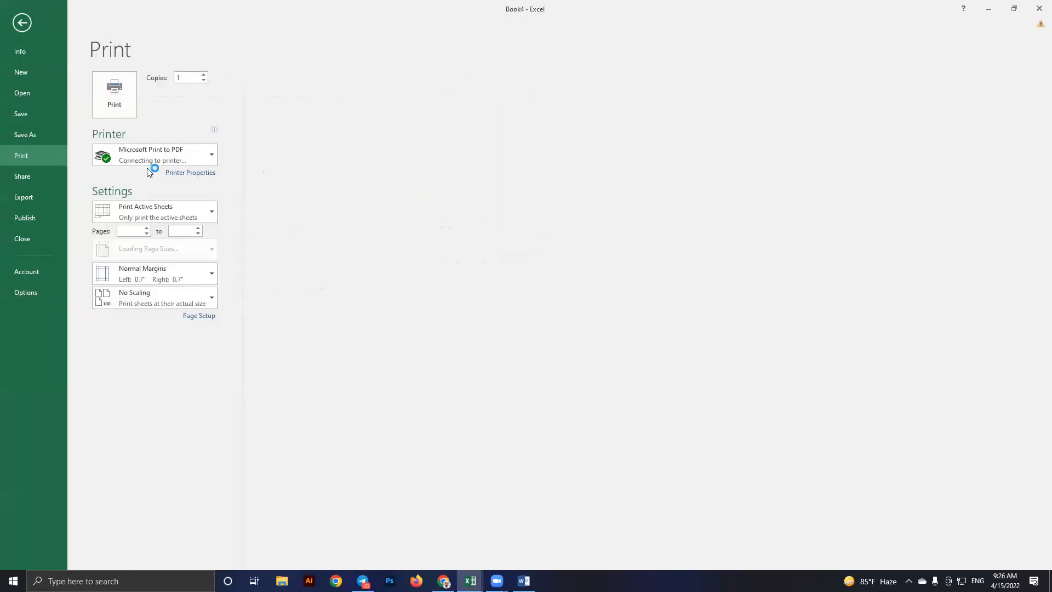
pyautogui.click(212, 157)
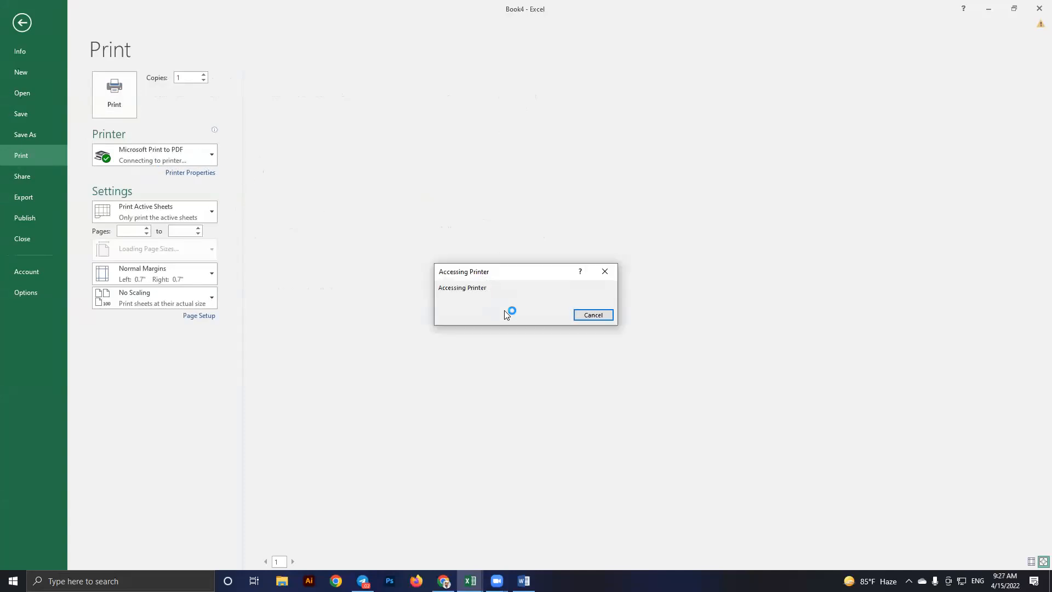
pyautogui.click(593, 315)
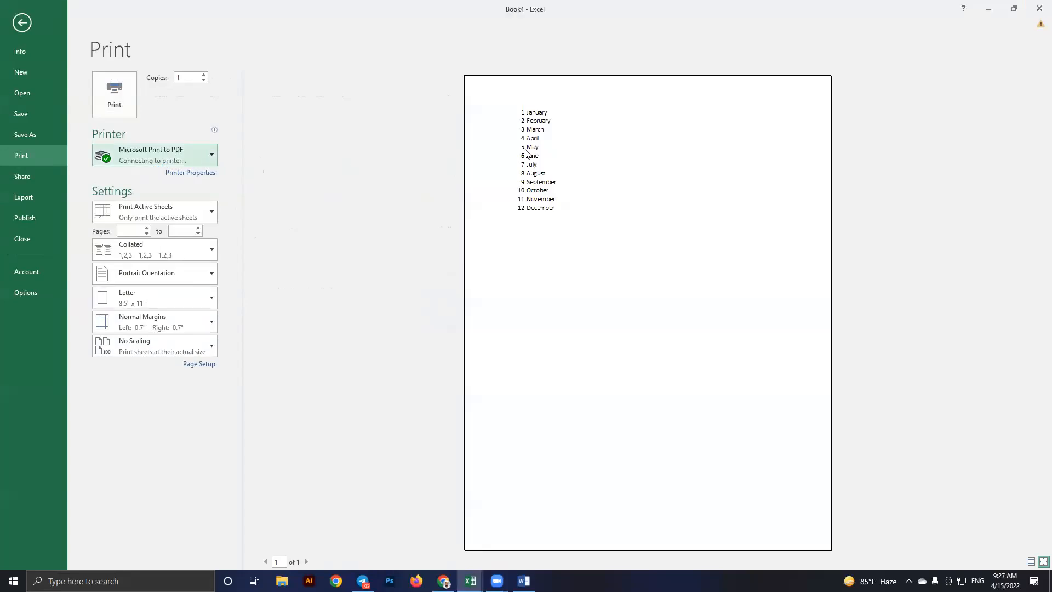
pyautogui.click(514, 162)
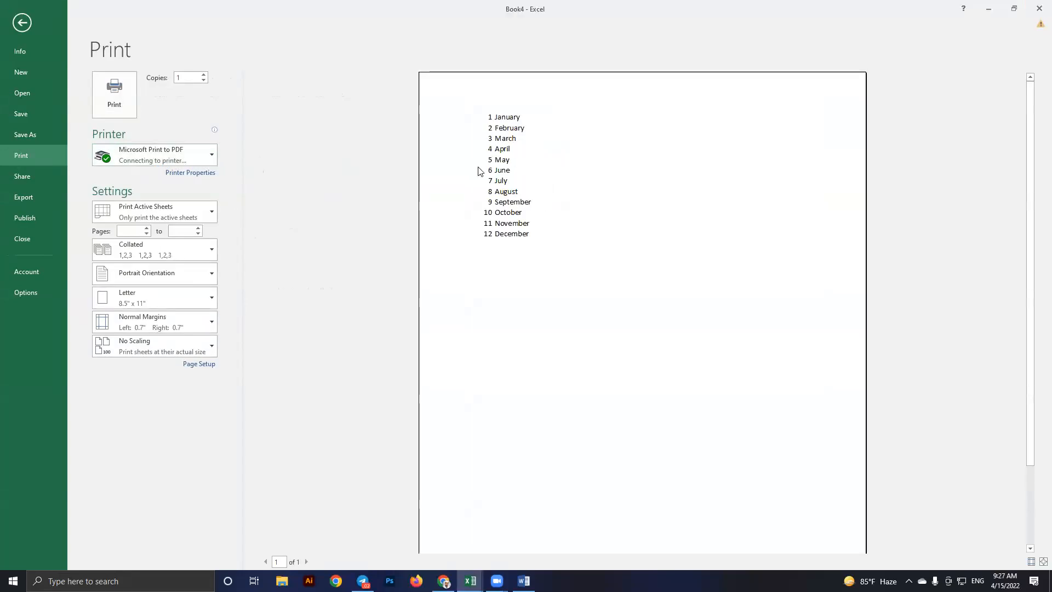
pyautogui.click(18, 26)
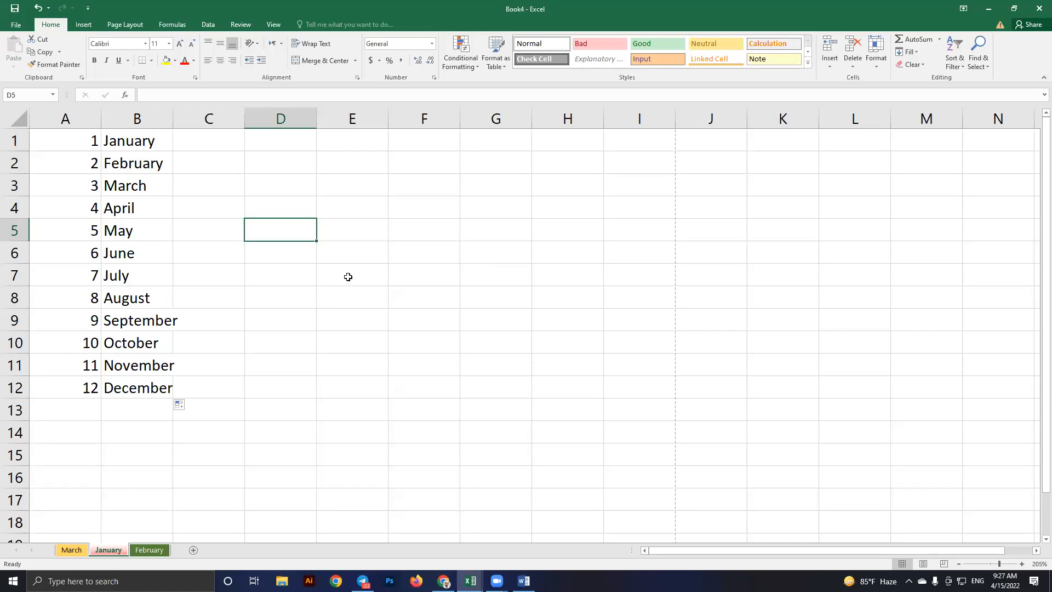
# AutoFit column B to the width of the month names
pyautogui.click(337, 234)
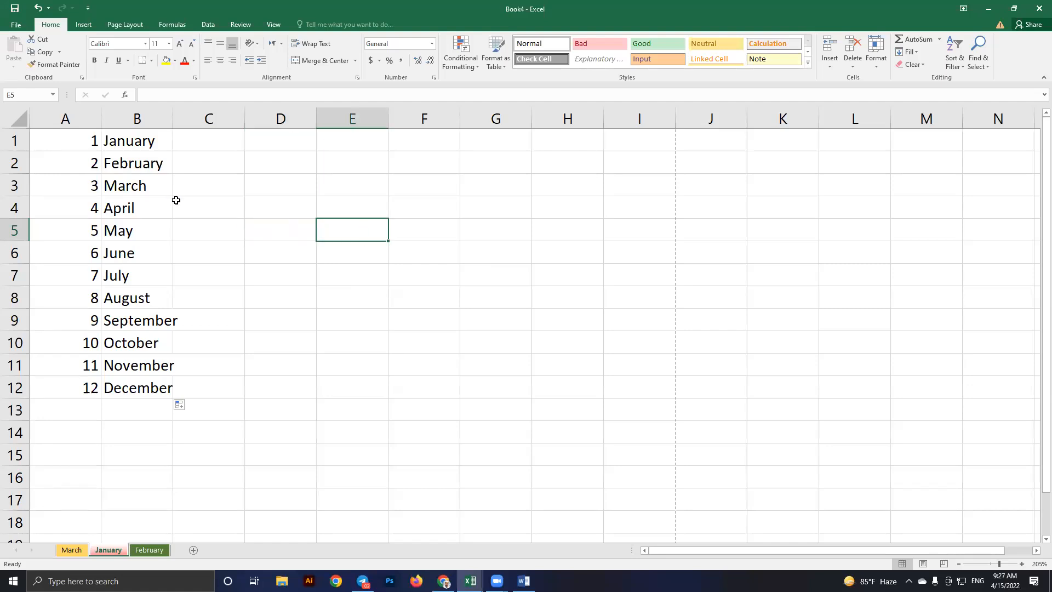
pyautogui.moveTo(72, 141); pyautogui.dragTo(170, 390)
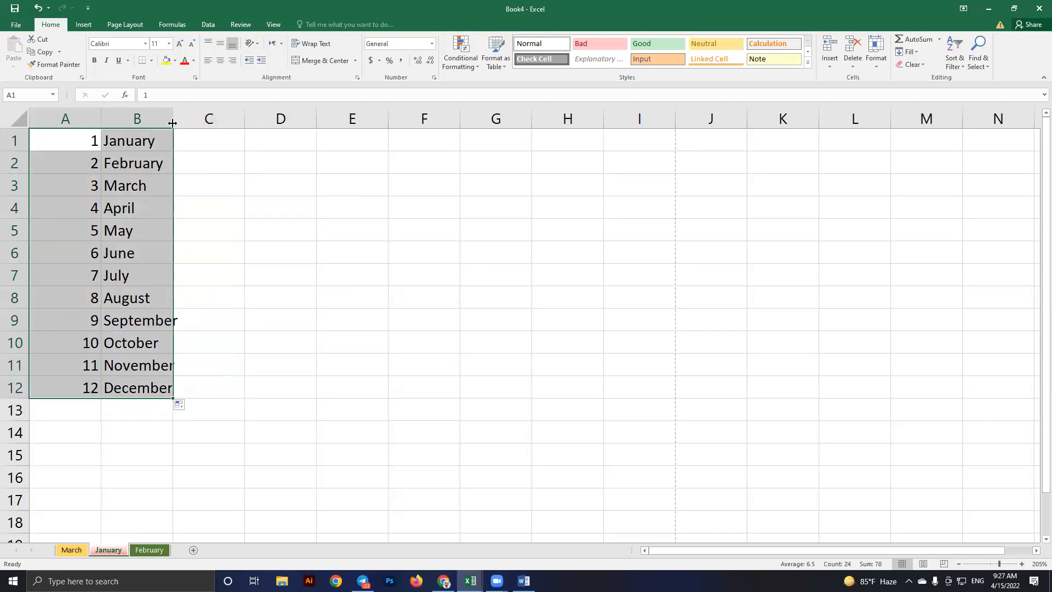
pyautogui.doubleClick(173, 120)
pyautogui.click(254, 225)
# Apply All Borders to A1:B12 and bring up the print preview
pyautogui.moveTo(63, 136); pyautogui.dragTo(163, 384)
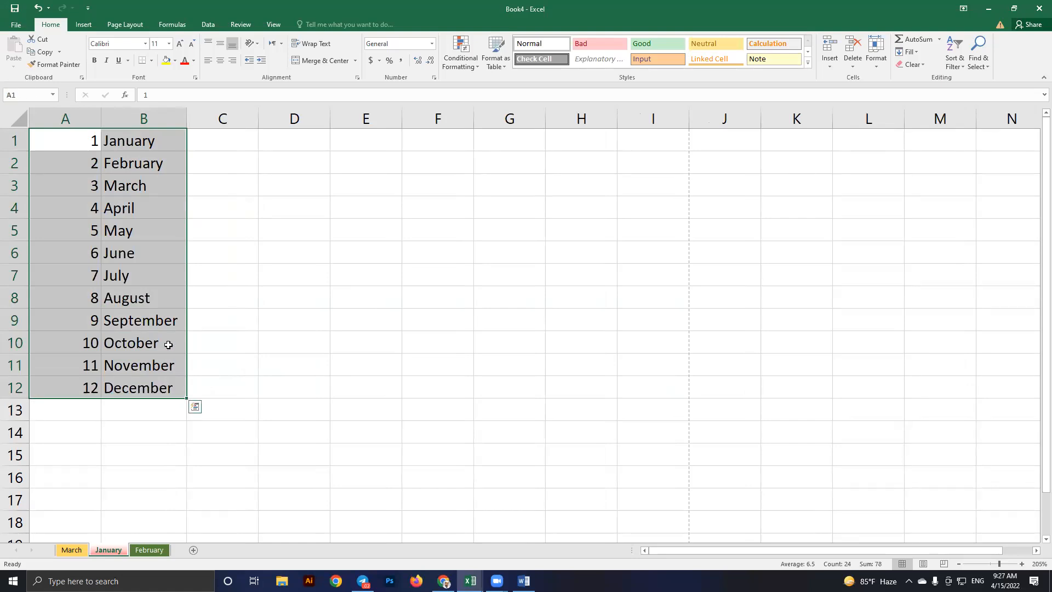
pyautogui.click(153, 62)
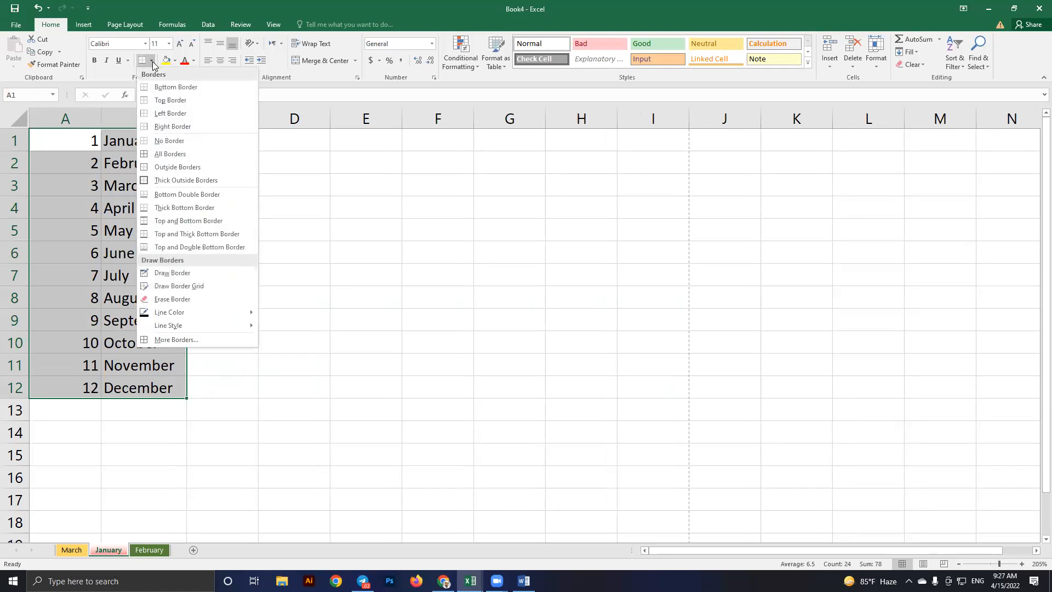
pyautogui.click(172, 155)
pyautogui.click(317, 205)
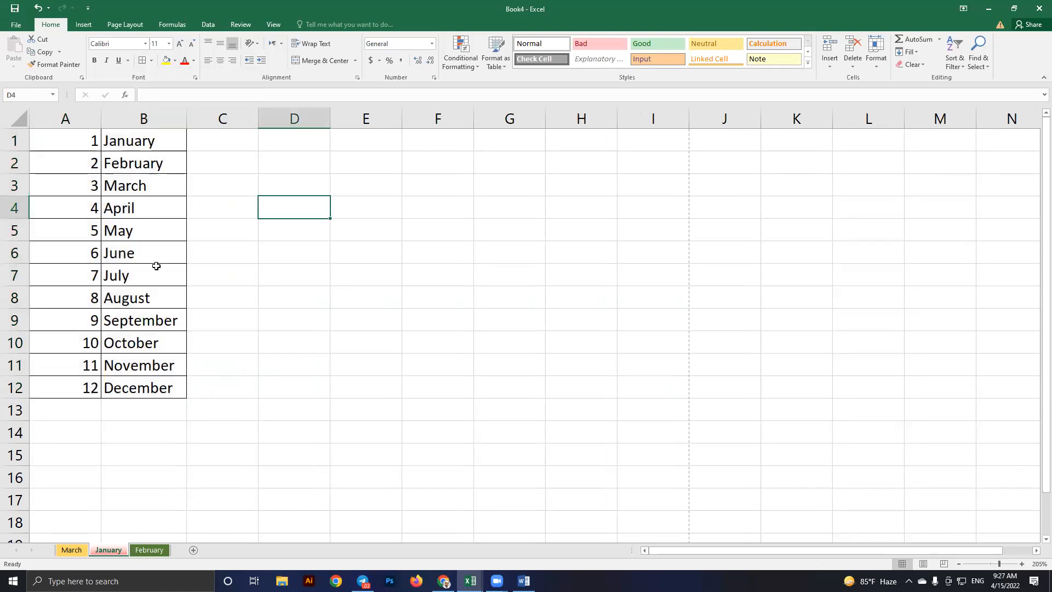
pyautogui.click(15, 24)
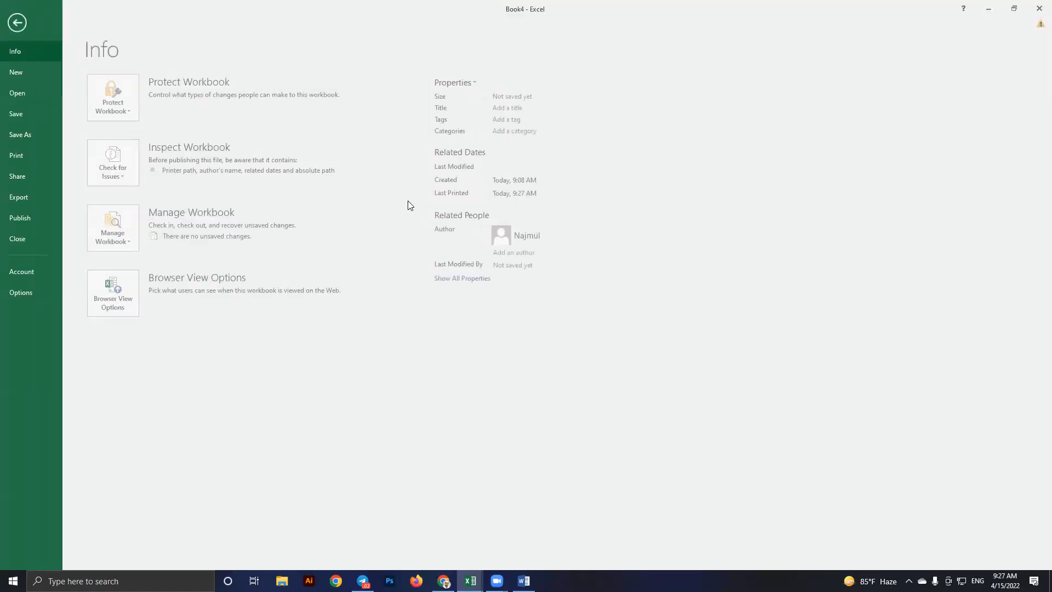
pyautogui.hotkey('ctrl', 'p')
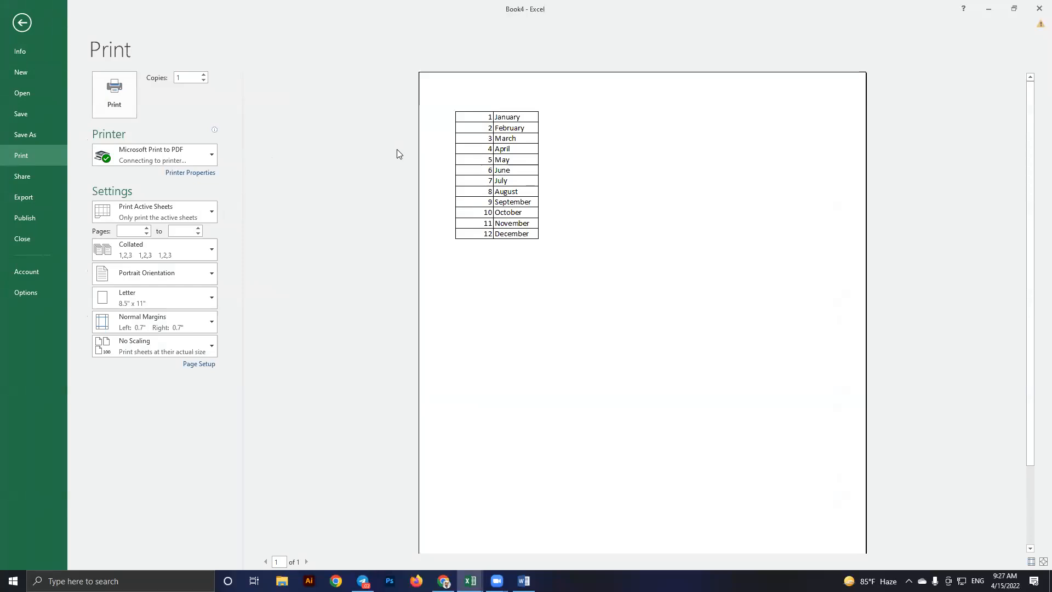
# Check the bordered month table in the print preview, then return to the January sheet
pyautogui.click(481, 188)
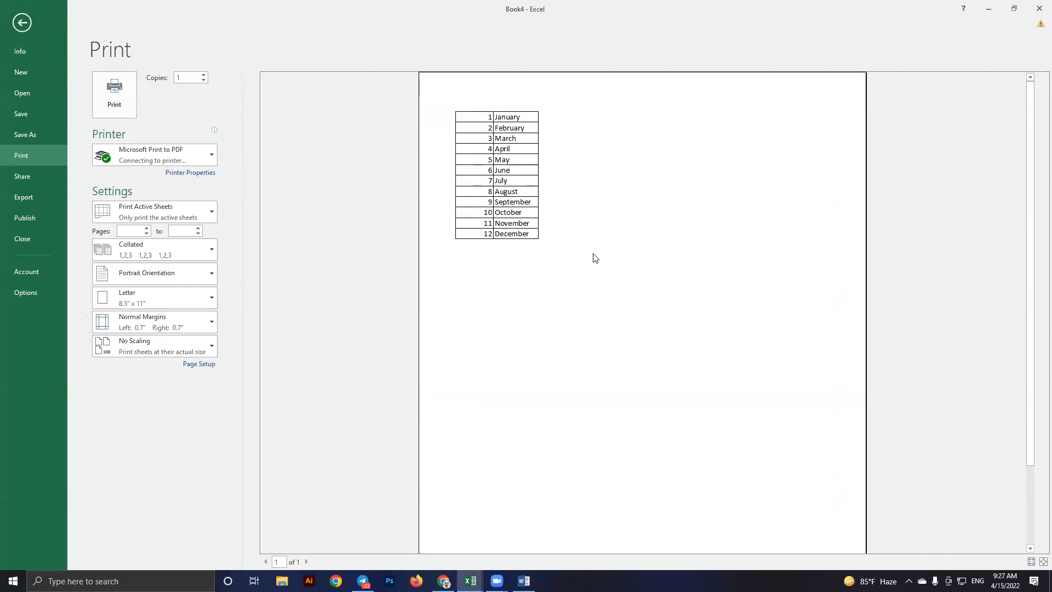
pyautogui.press('Escape')
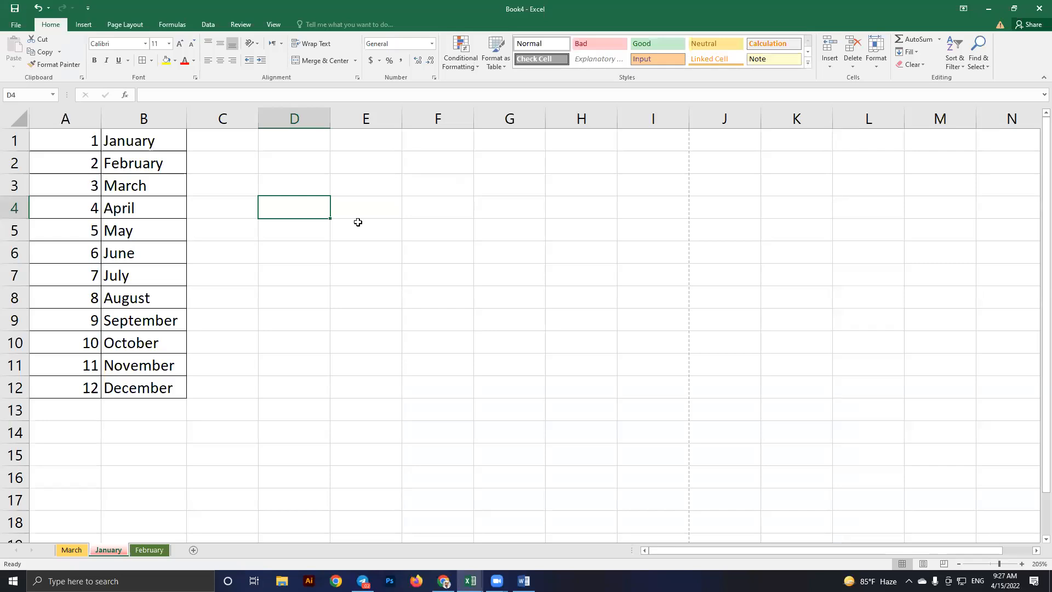
# Undo the borders, column B width and the filled numbers and months with Ctrl+Z
pyautogui.hotkey('ctrl', 'z')
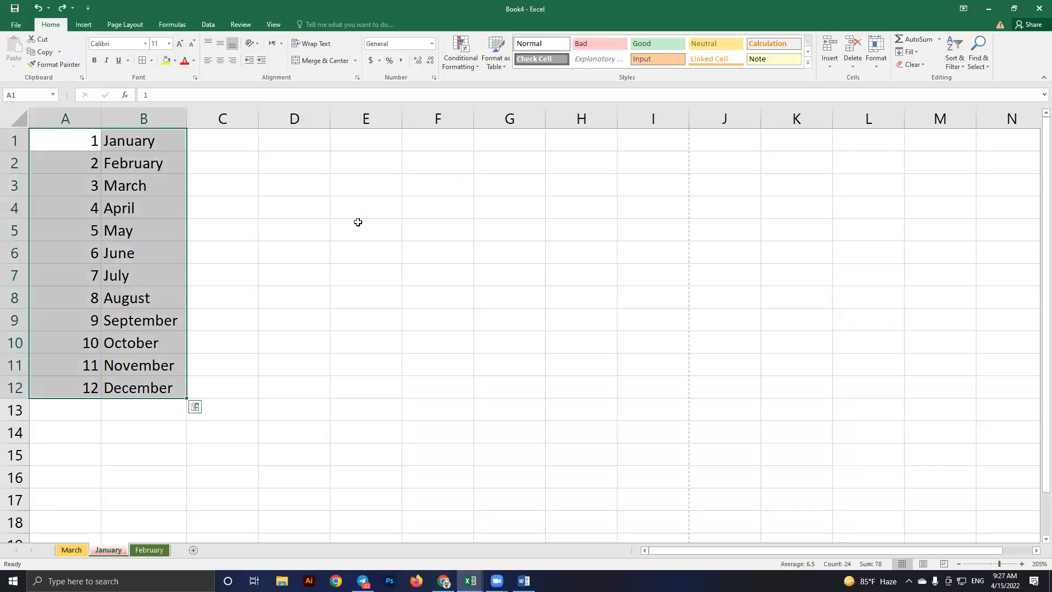
pyautogui.hotkey('ctrl', 'z')
pyautogui.hotkey('ctrl', 'z')
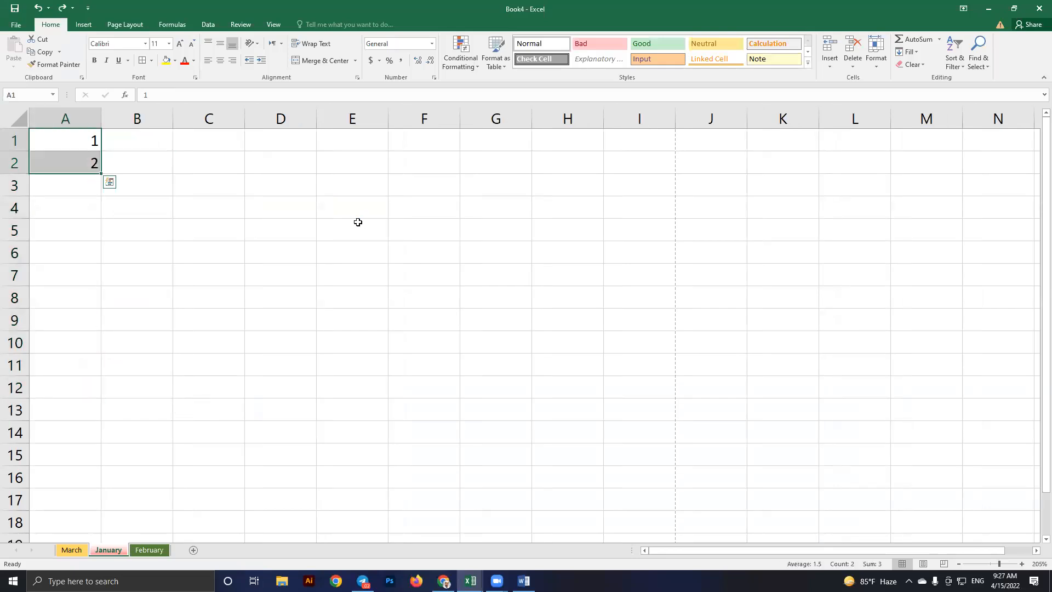
pyautogui.hotkey('ctrl', 'z')
pyautogui.hotkey('ctrl', 'z')
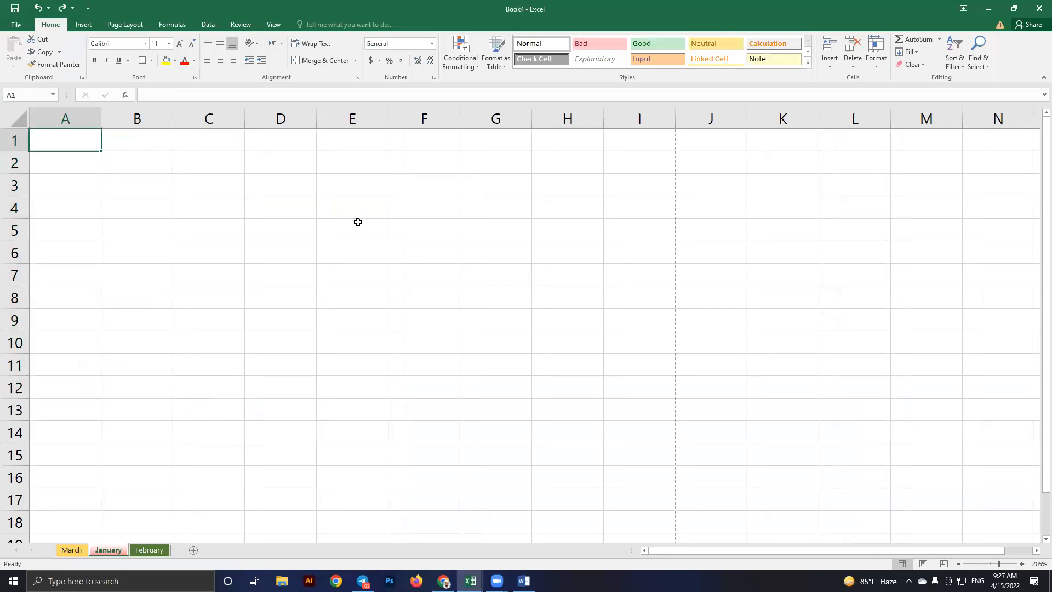
pyautogui.click(314, 243)
pyautogui.click(151, 60)
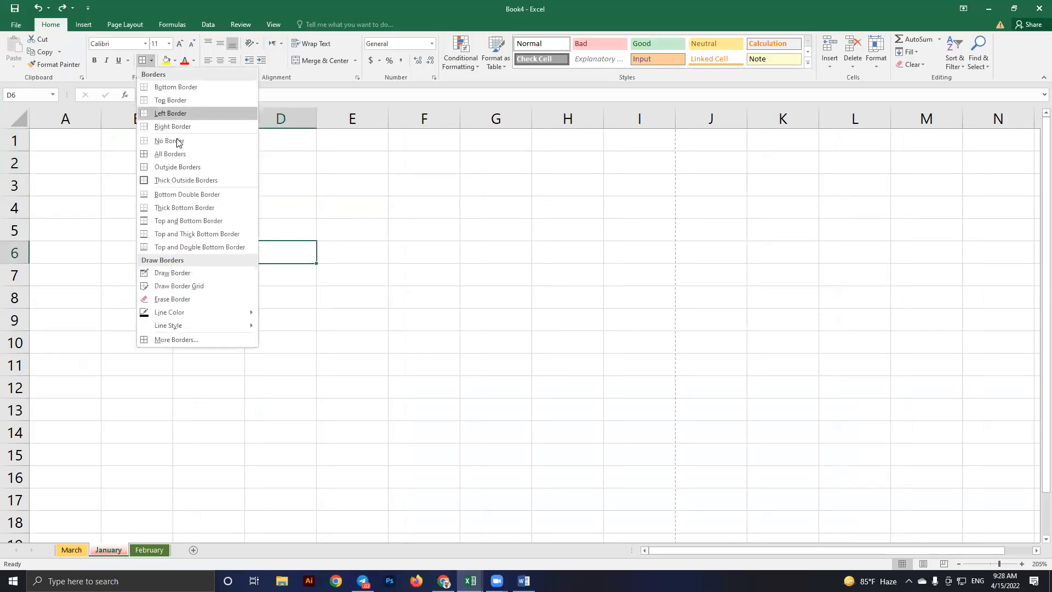
pyautogui.click(347, 232)
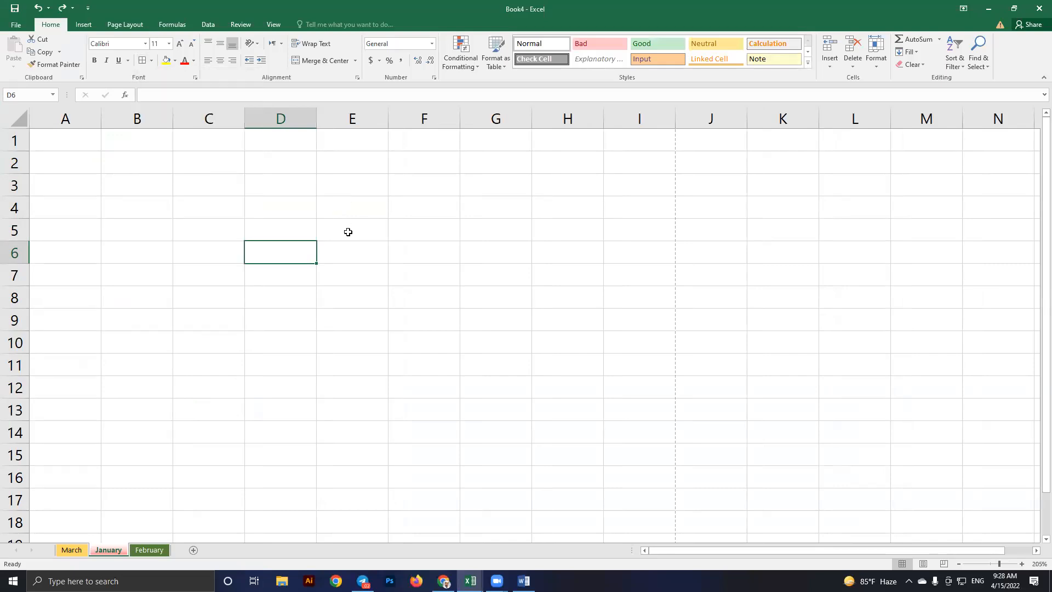
# Look up the 8. Alignment topic in the syllabus workbook, then return to Book4's cell D5
pyautogui.hotkey('alt', 'Tab')
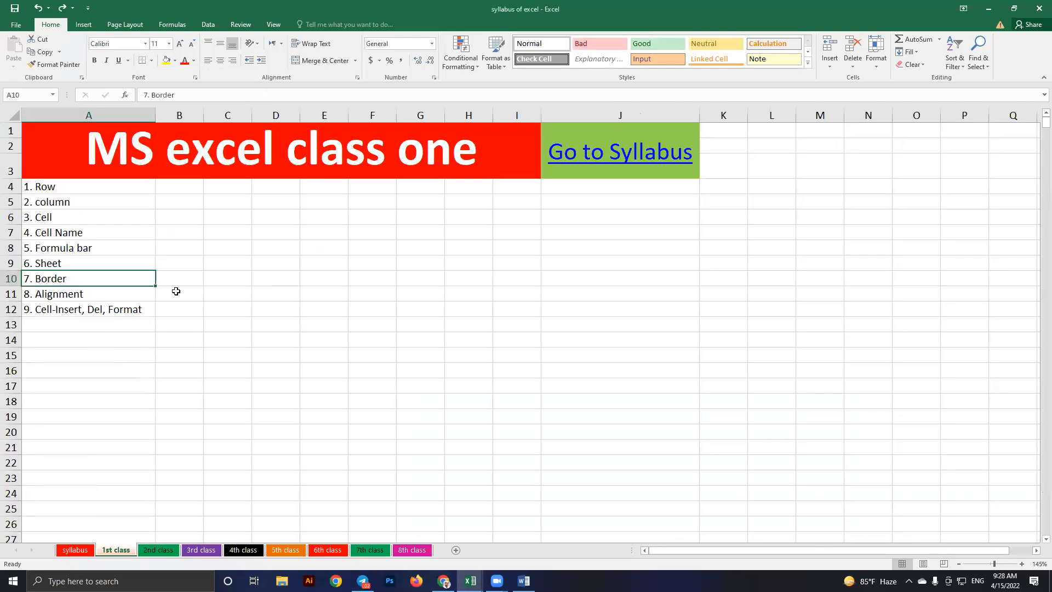
pyautogui.press('Down')
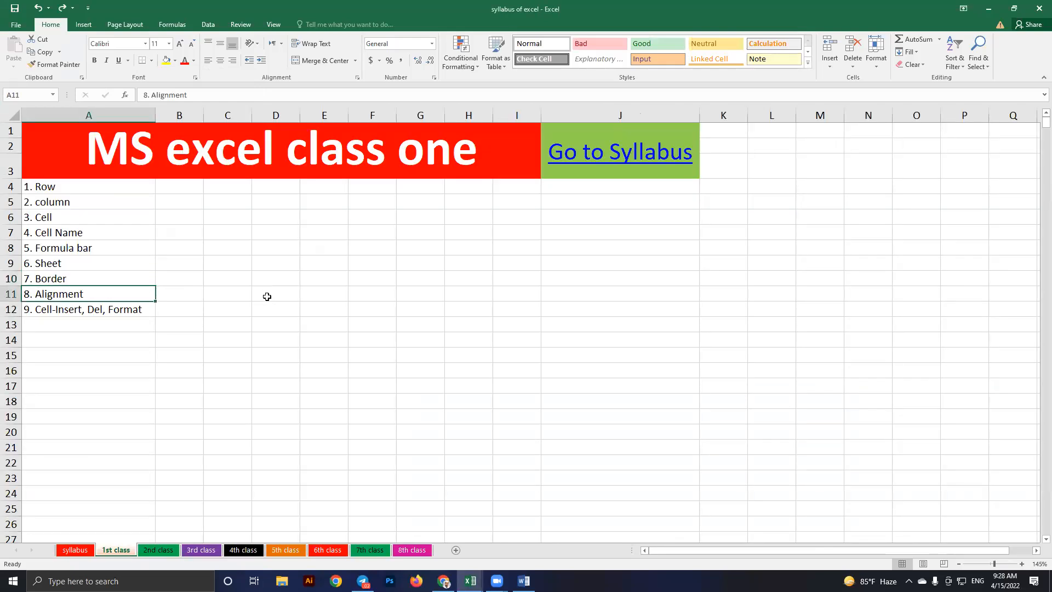
pyautogui.hotkey('alt', 'Tab')
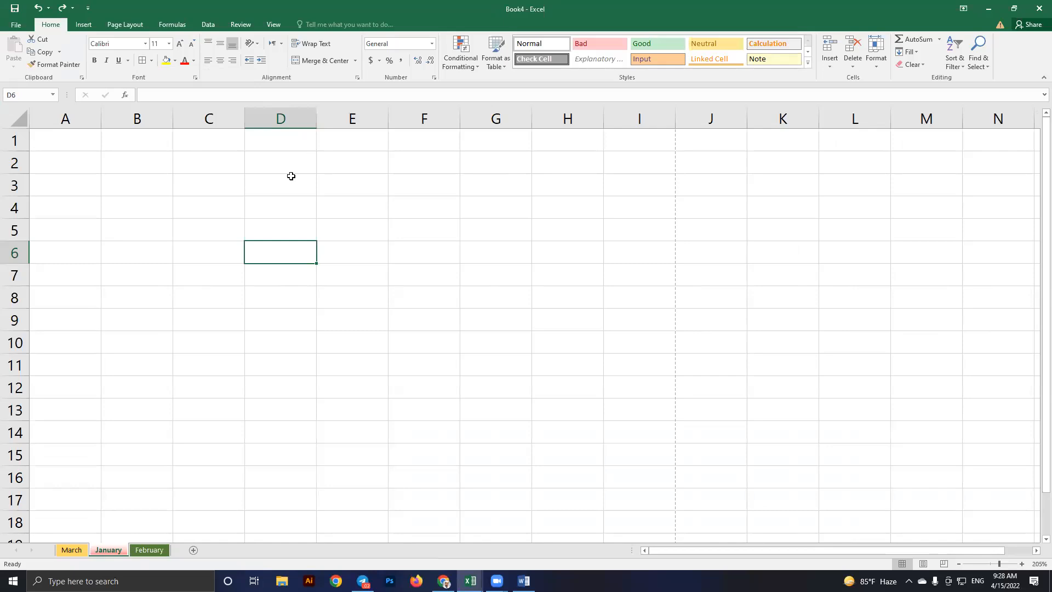
pyautogui.click(278, 225)
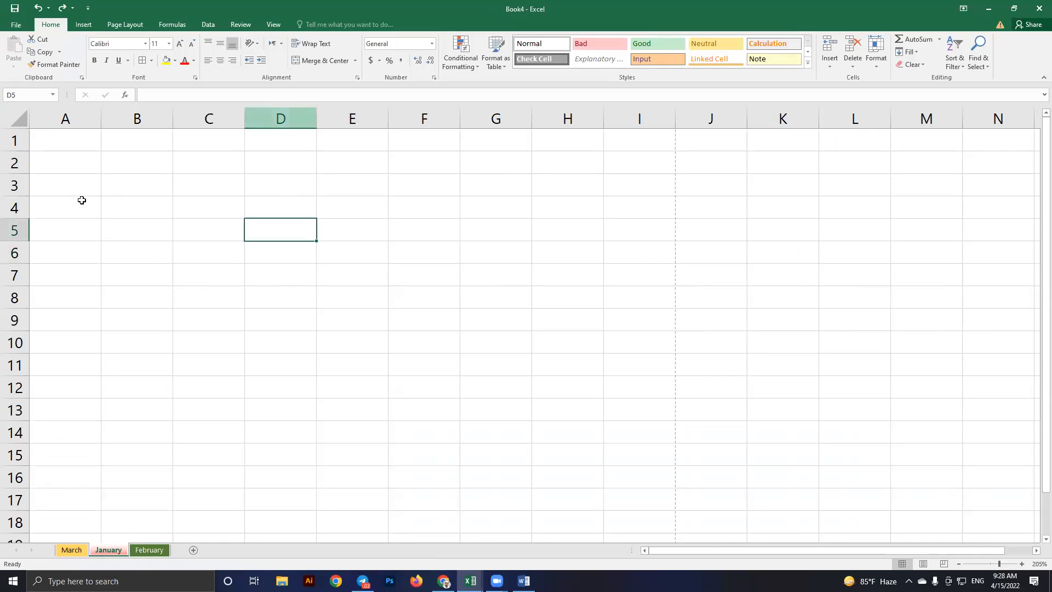
# Enter the person's full name in D5, letting it spill into column E, then select column D
pyautogui.click(15, 229)
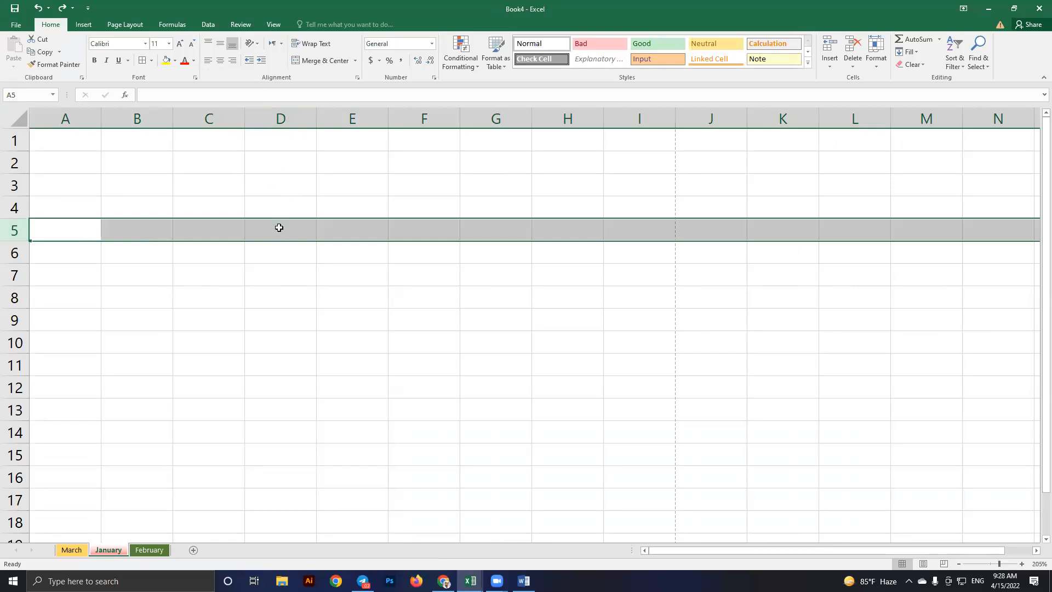
pyautogui.click(279, 228)
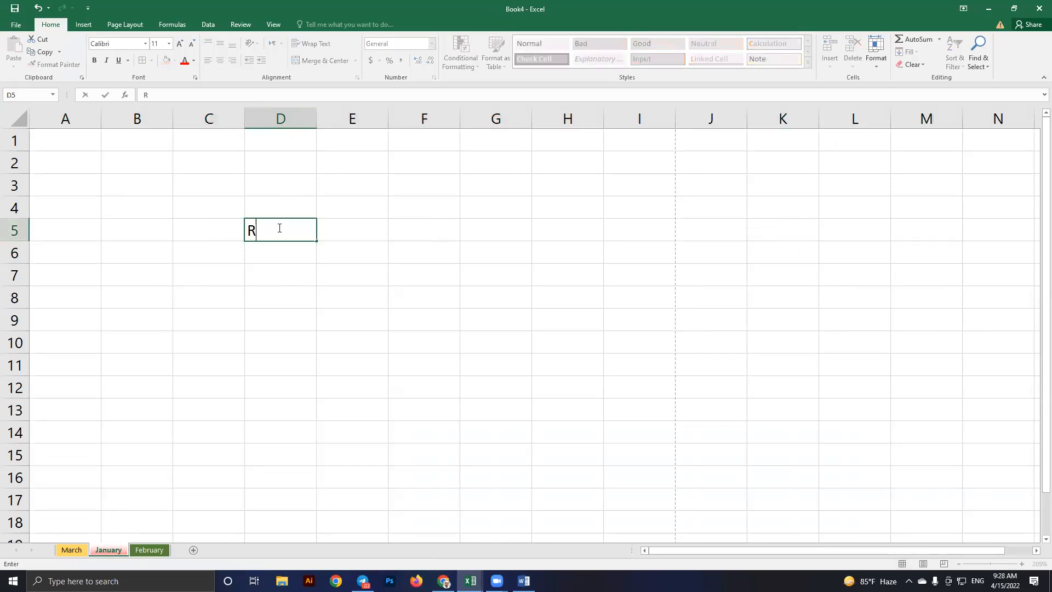
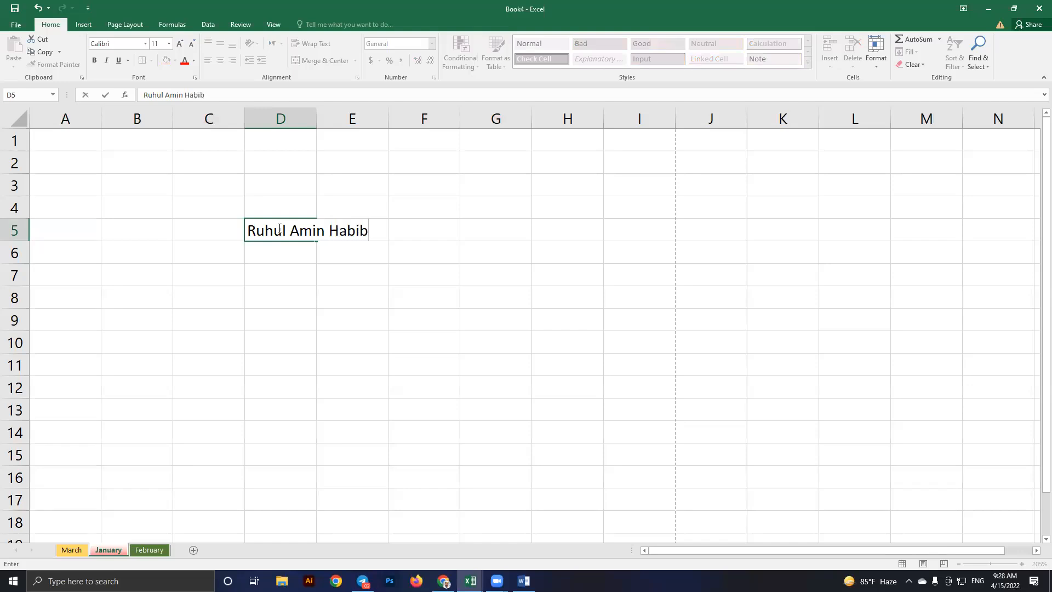
pyautogui.press('Return')
pyautogui.click(277, 231)
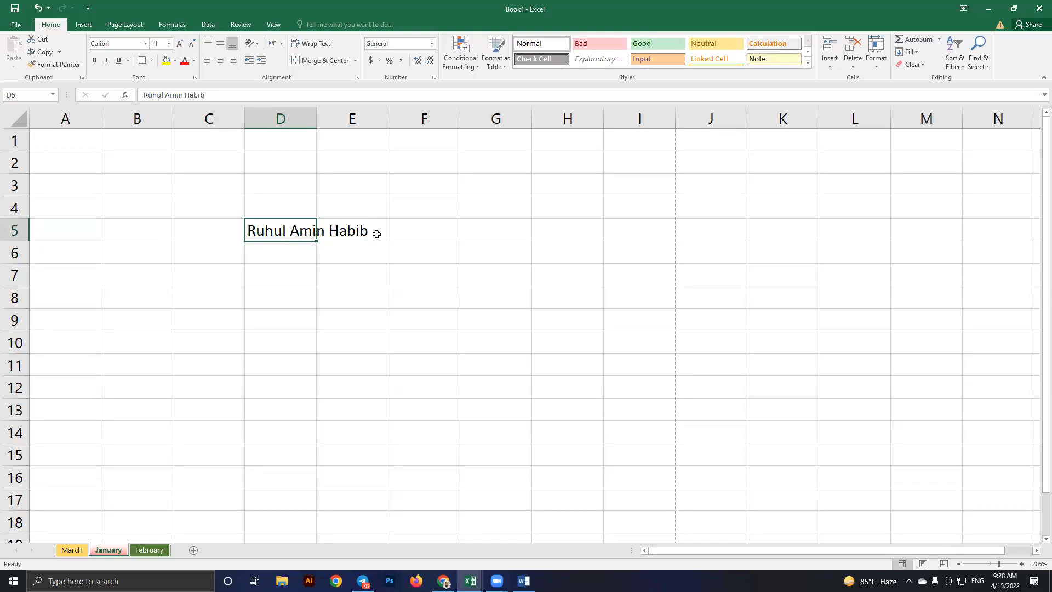
pyautogui.click(279, 252)
pyautogui.click(276, 232)
pyautogui.click(287, 118)
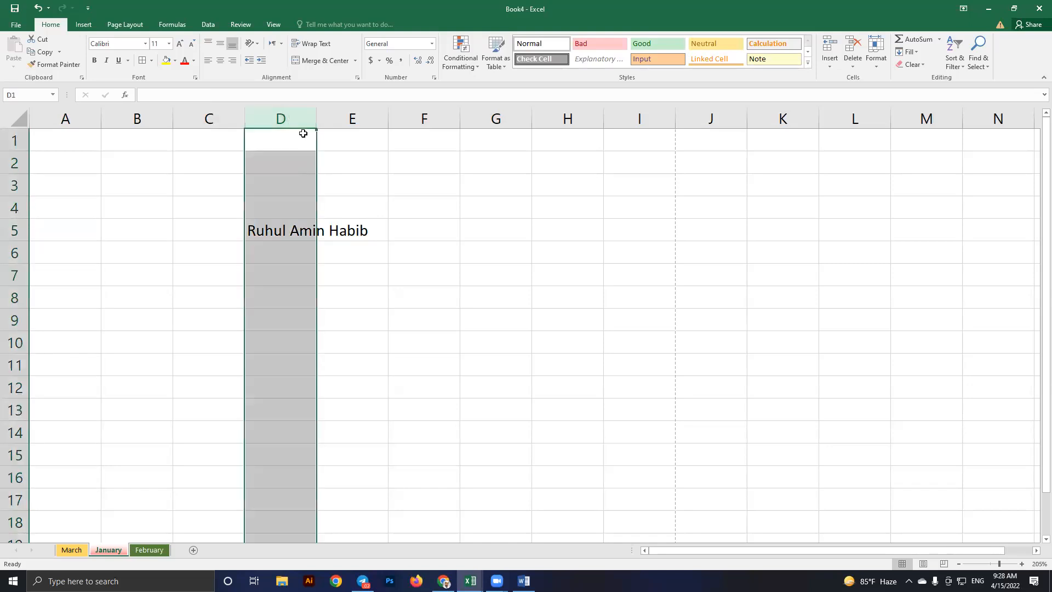
# Widen column D: AutoFit it to the full name, then drag it wider still
pyautogui.click(288, 185)
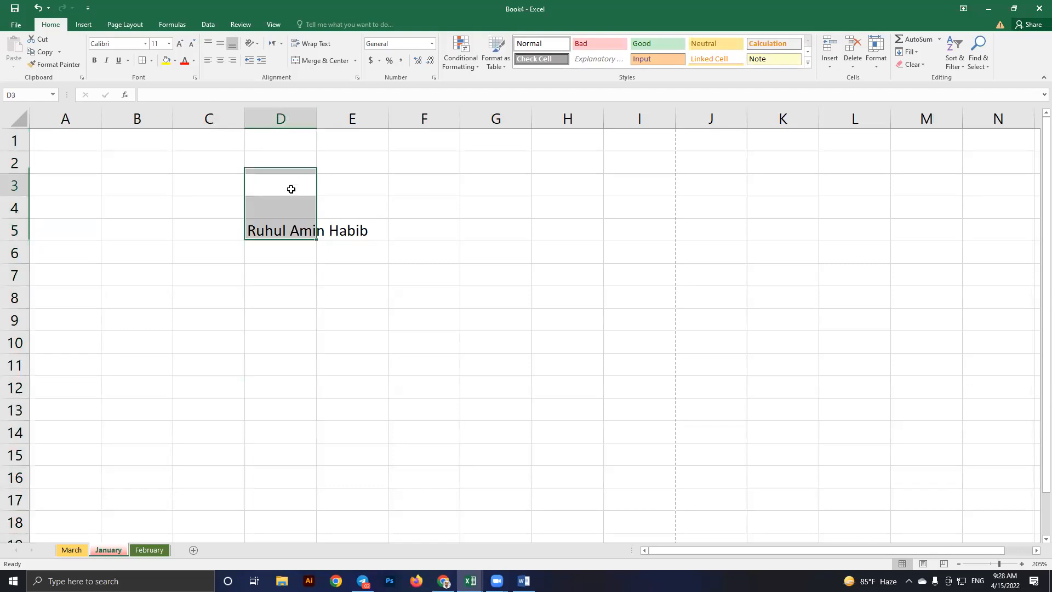
pyautogui.click(313, 231)
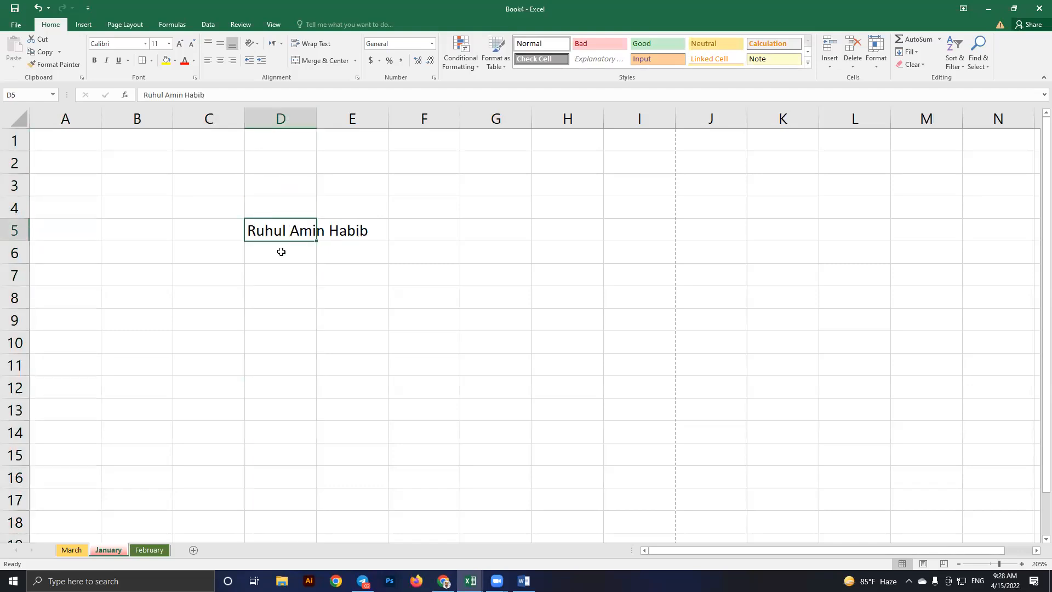
pyautogui.click(280, 244)
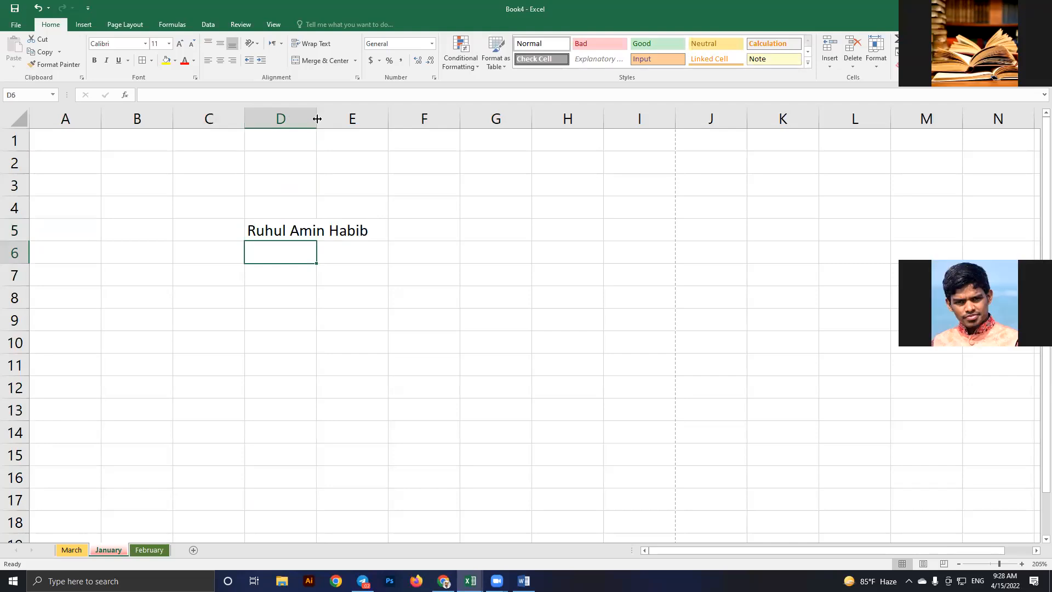
pyautogui.moveTo(317, 118); pyautogui.dragTo(405, 138)
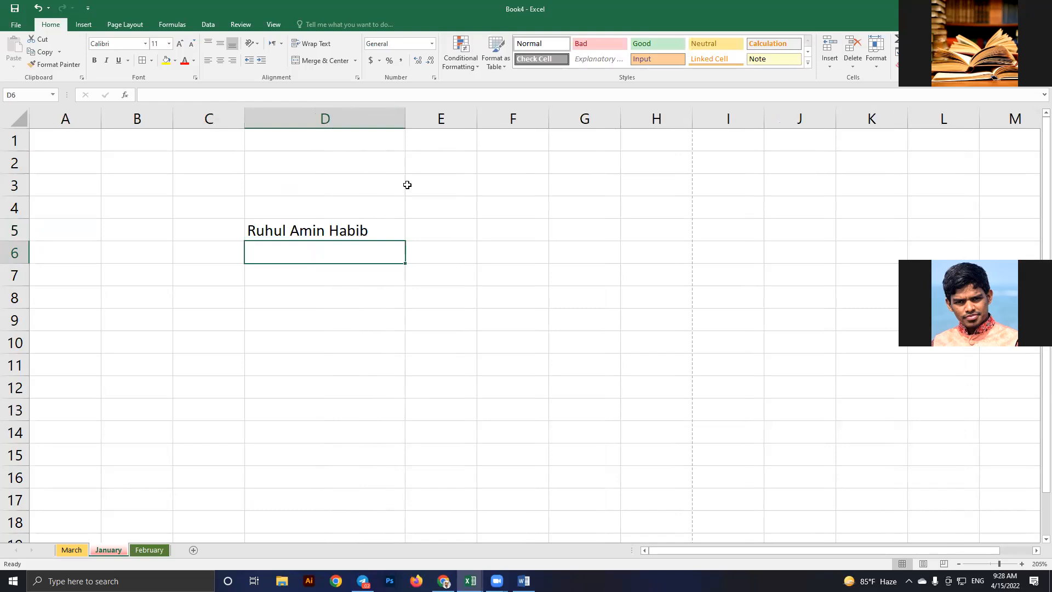
pyautogui.hotkey('ctrl', 'z')
pyautogui.click(322, 304)
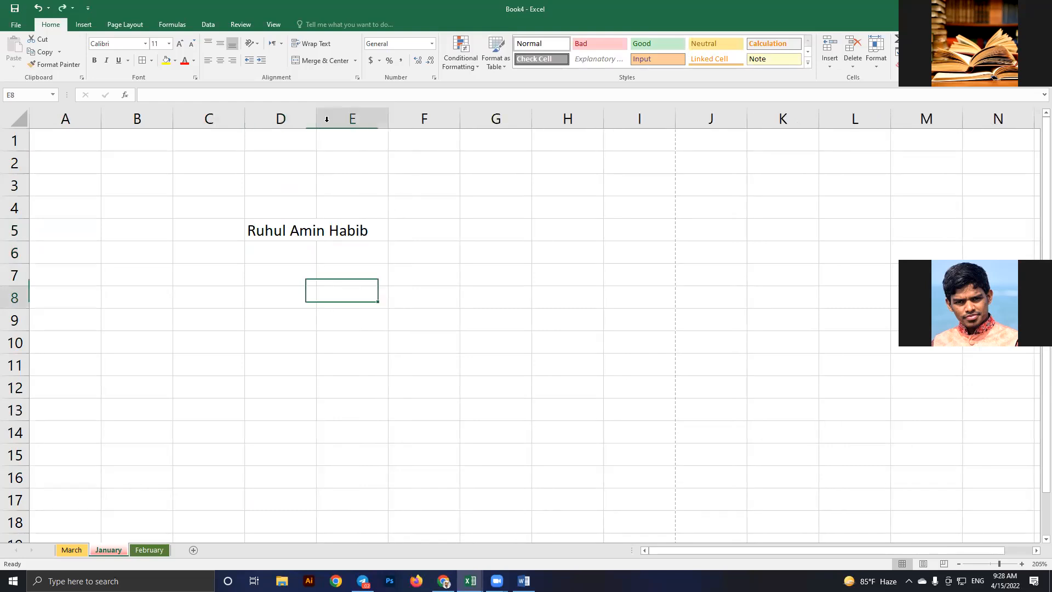
pyautogui.doubleClick(315, 118)
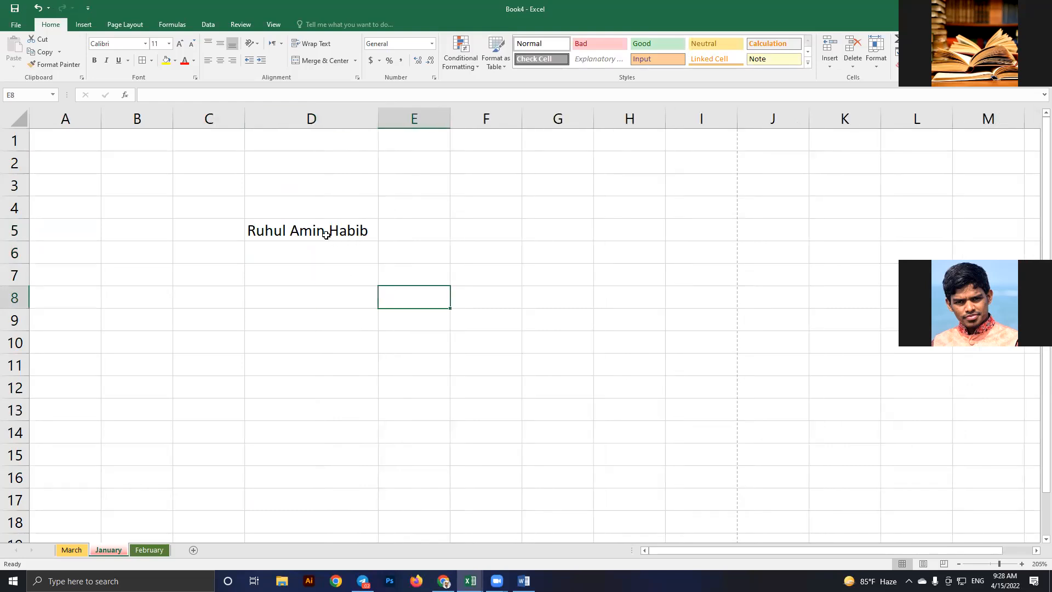
pyautogui.click(311, 228)
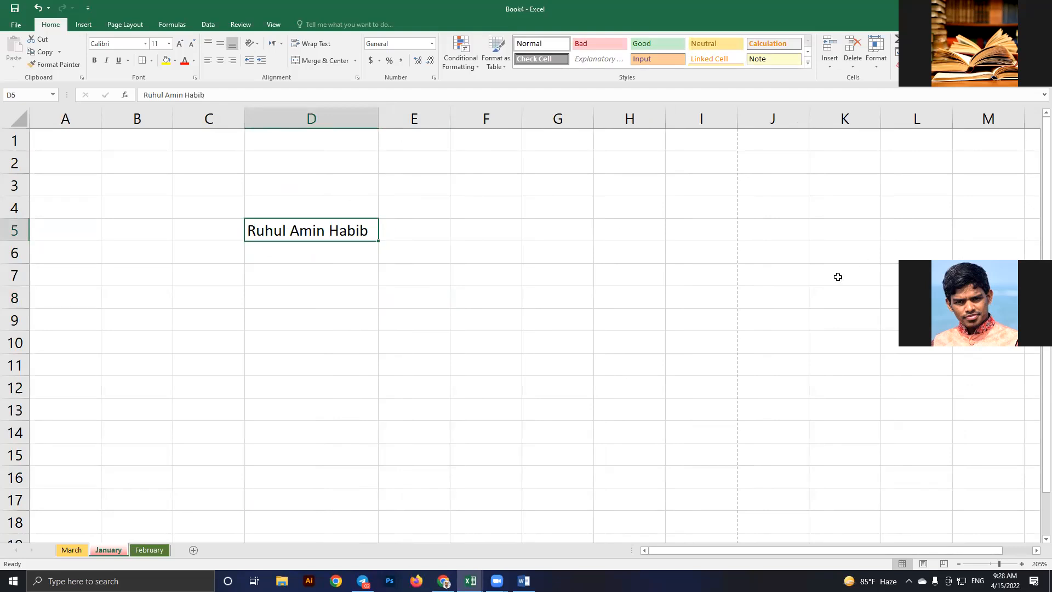
pyautogui.click(352, 268)
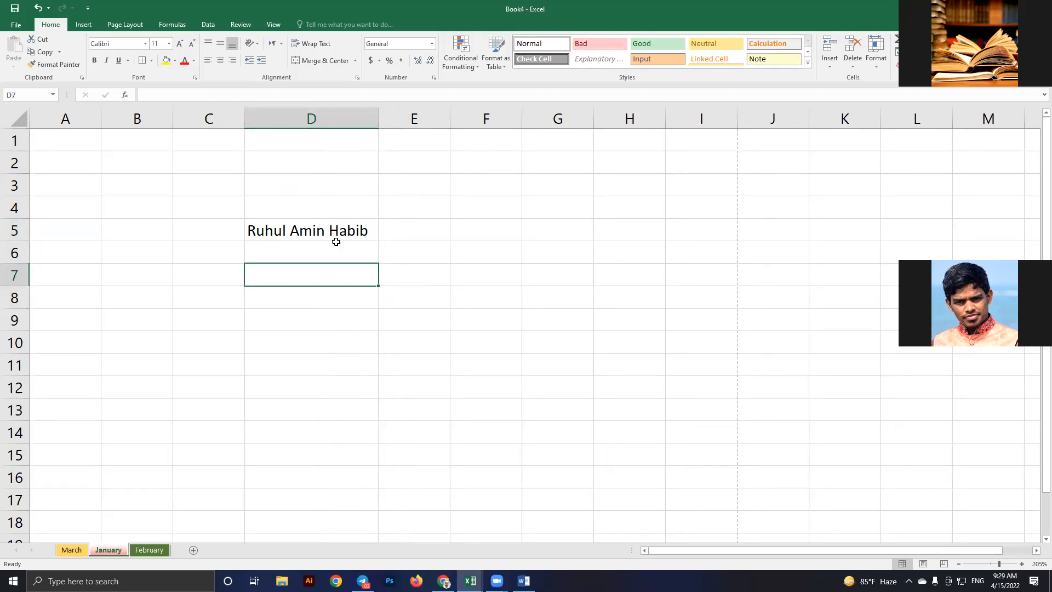
pyautogui.moveTo(377, 118); pyautogui.dragTo(442, 118)
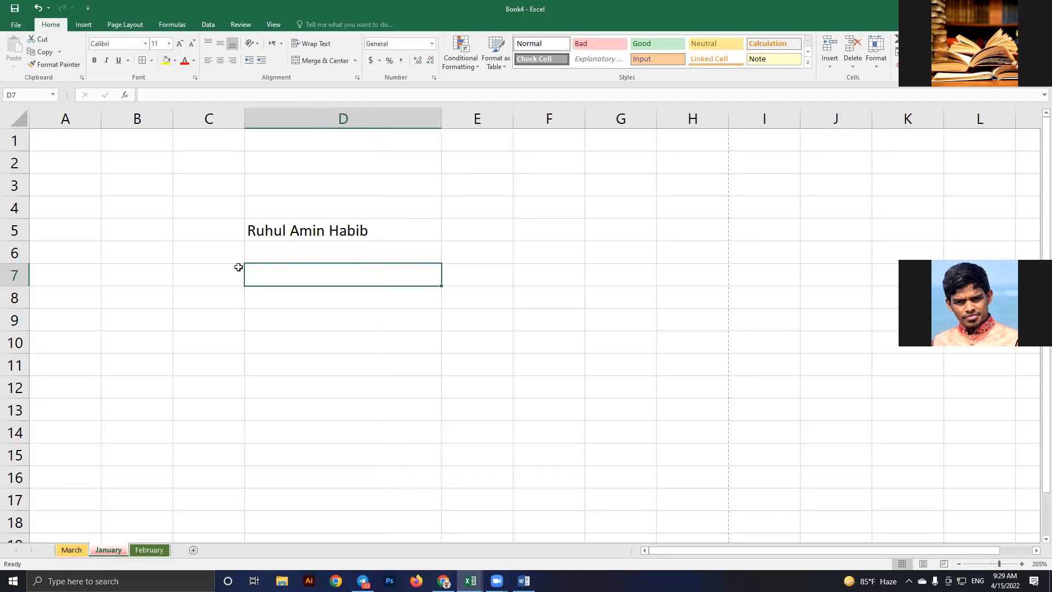
pyautogui.press('Up')
pyautogui.click(11, 232)
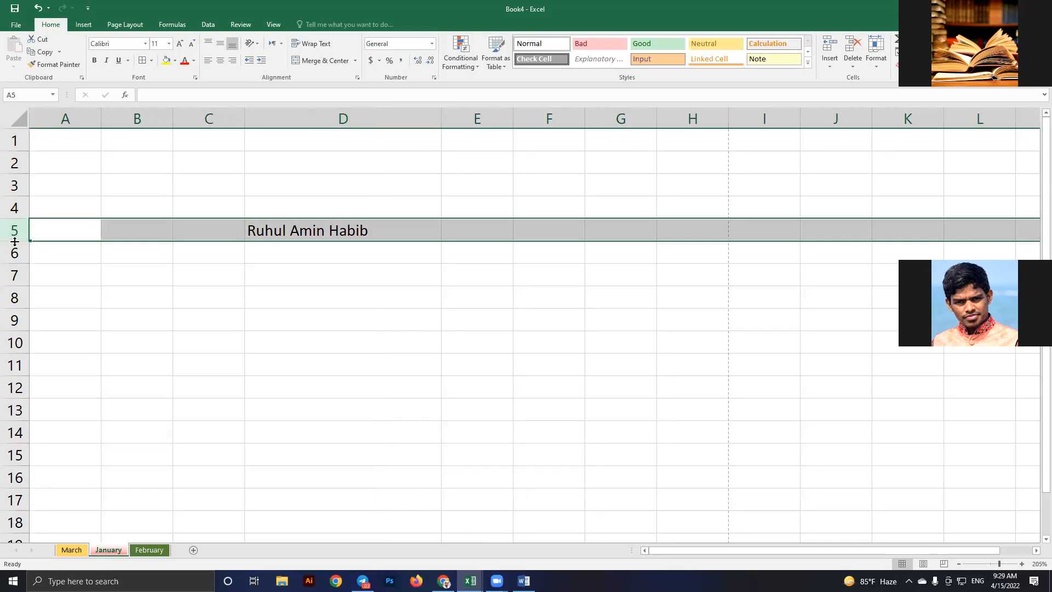
# Drag row 5's bottom border down twice so the row is much taller
pyautogui.press('Down')
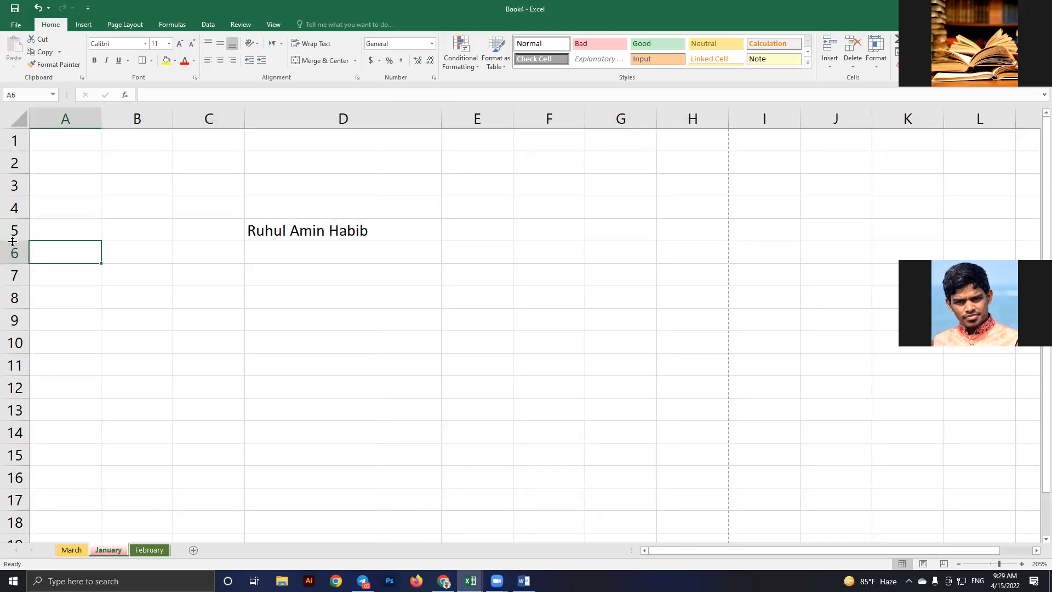
pyautogui.moveTo(12, 241); pyautogui.dragTo(20, 311)
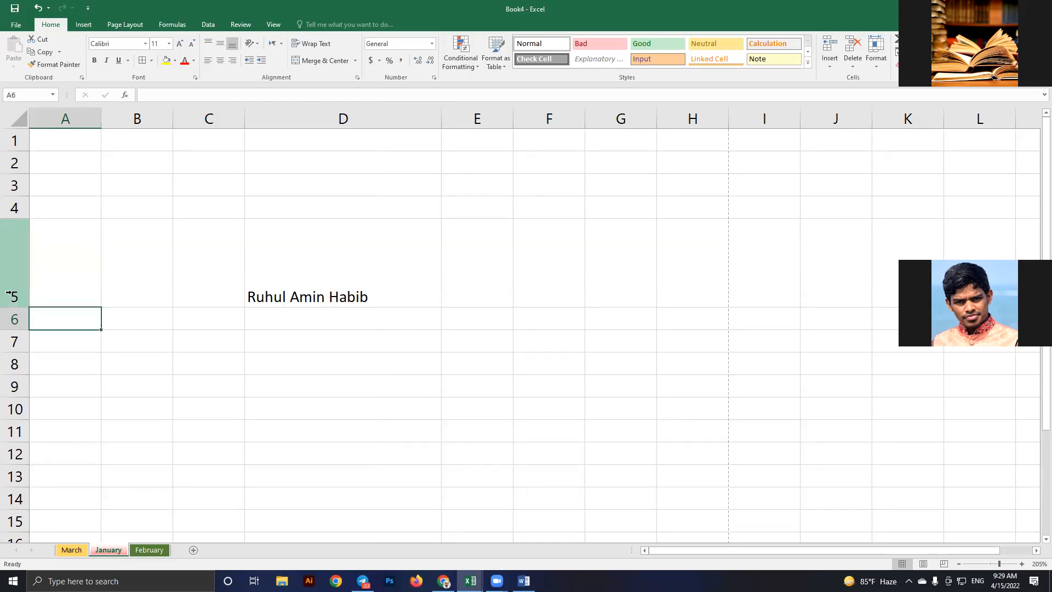
pyautogui.moveTo(14, 310); pyautogui.dragTo(306, 324)
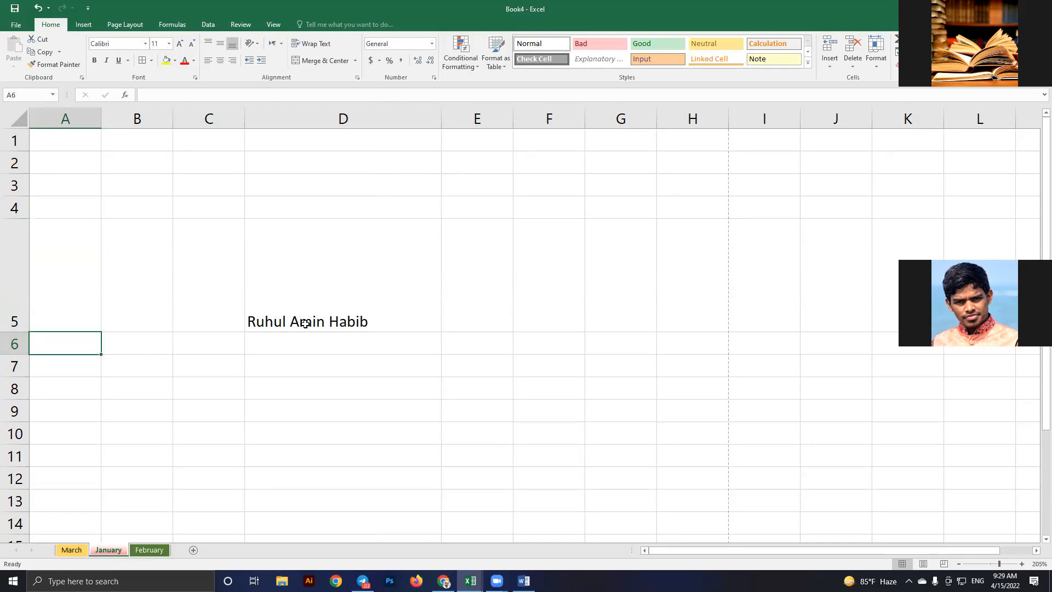
pyautogui.click(289, 254)
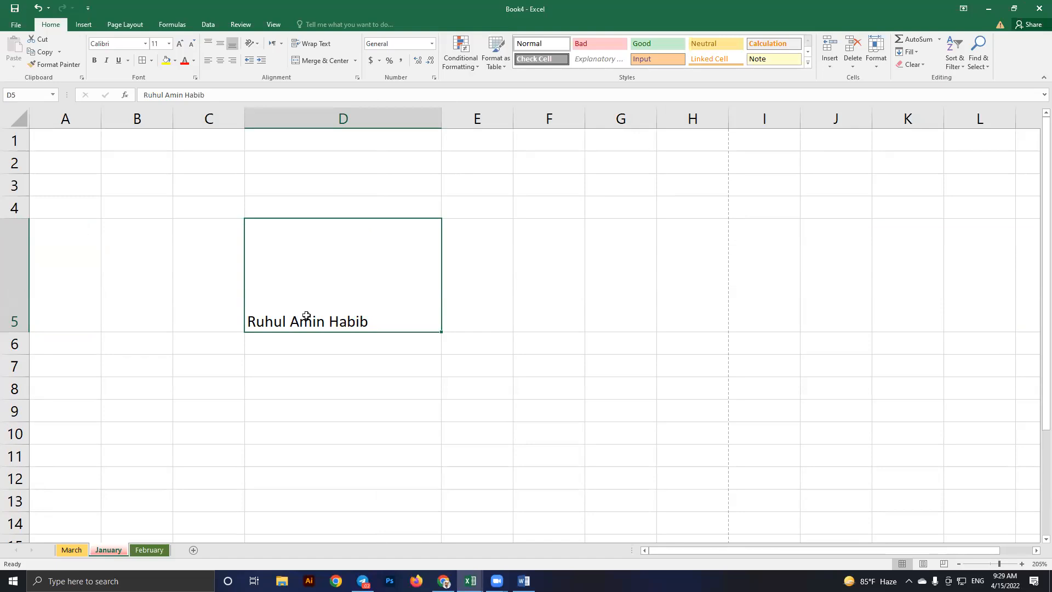
# Replace the full name in D5 with just the person's last name
pyautogui.write('Habib')
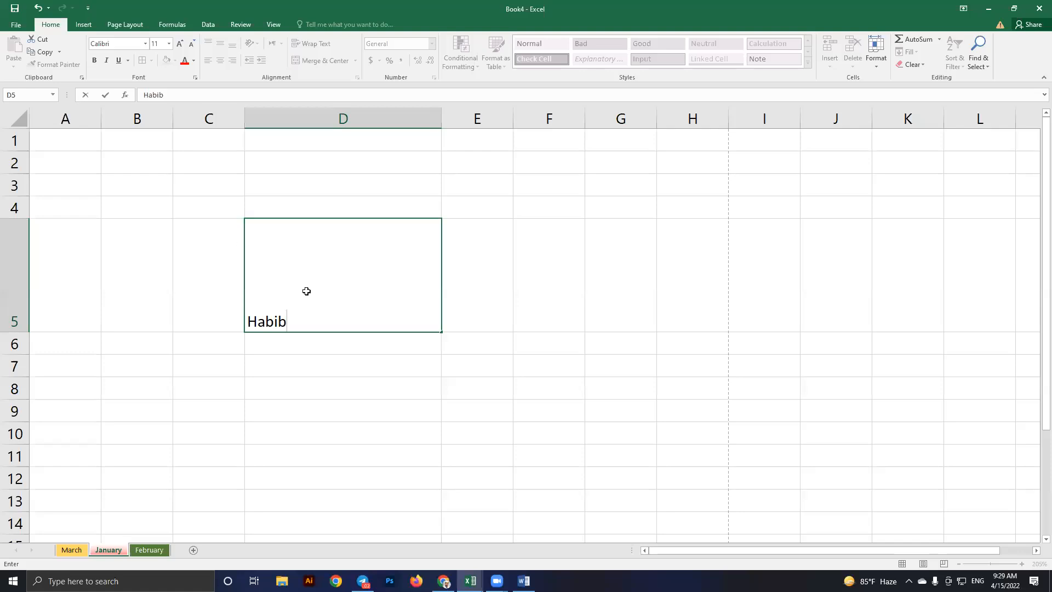
pyautogui.press('Left')
pyautogui.click(264, 318)
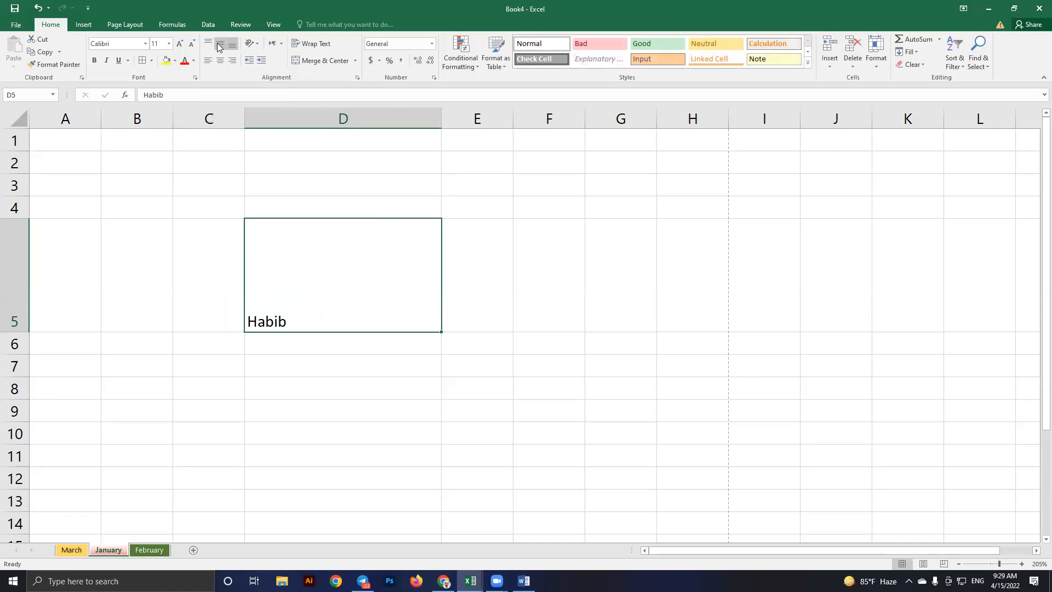
# Try Middle, Top, Left and Center alignment on D5, finishing with Center and Middle Align
pyautogui.click(220, 43)
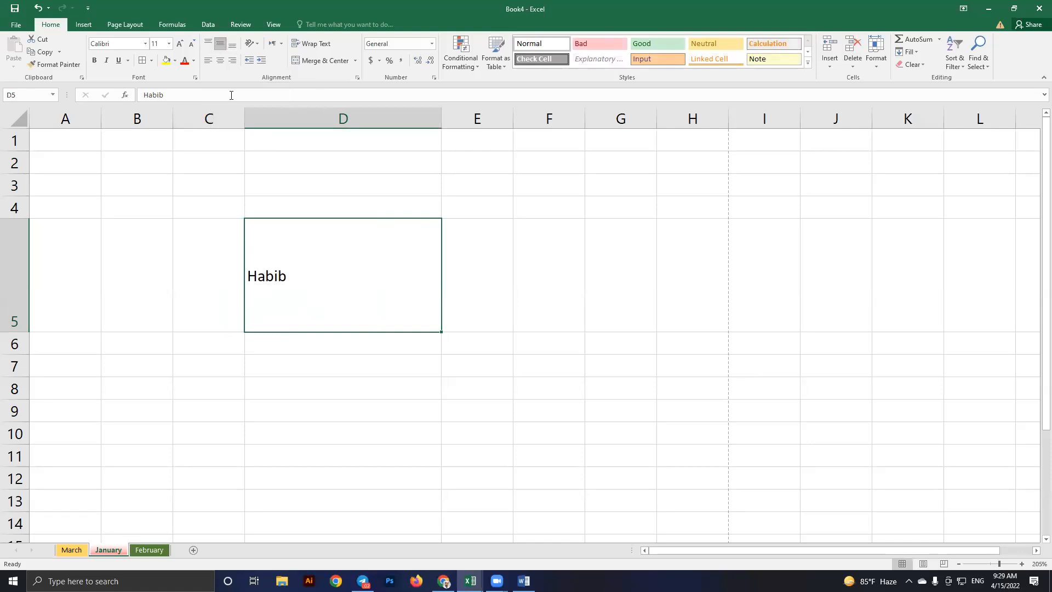
pyautogui.click(207, 44)
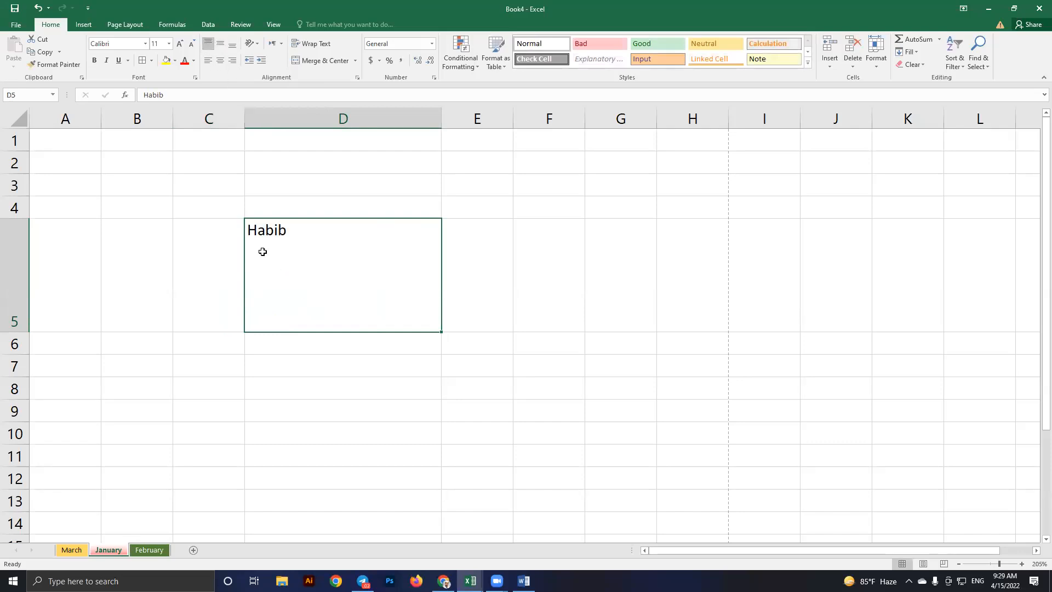
pyautogui.click(207, 61)
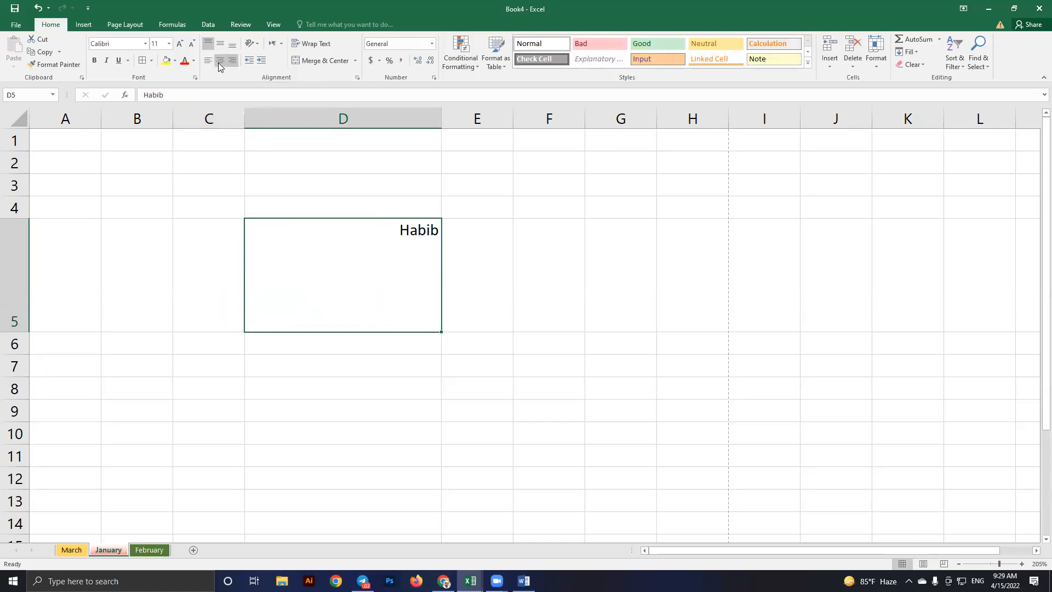
pyautogui.click(220, 62)
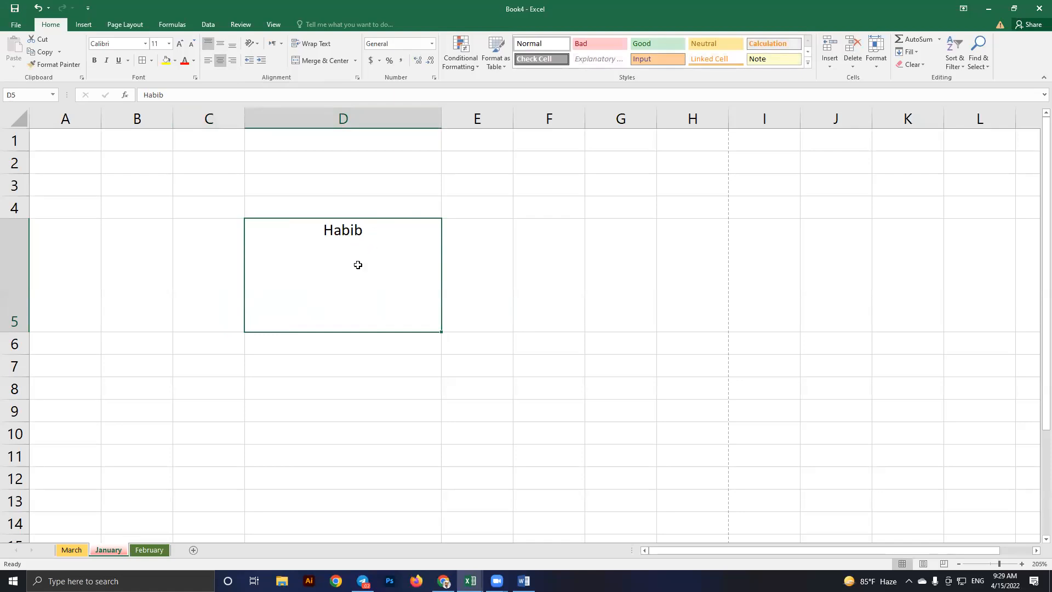
pyautogui.click(220, 61)
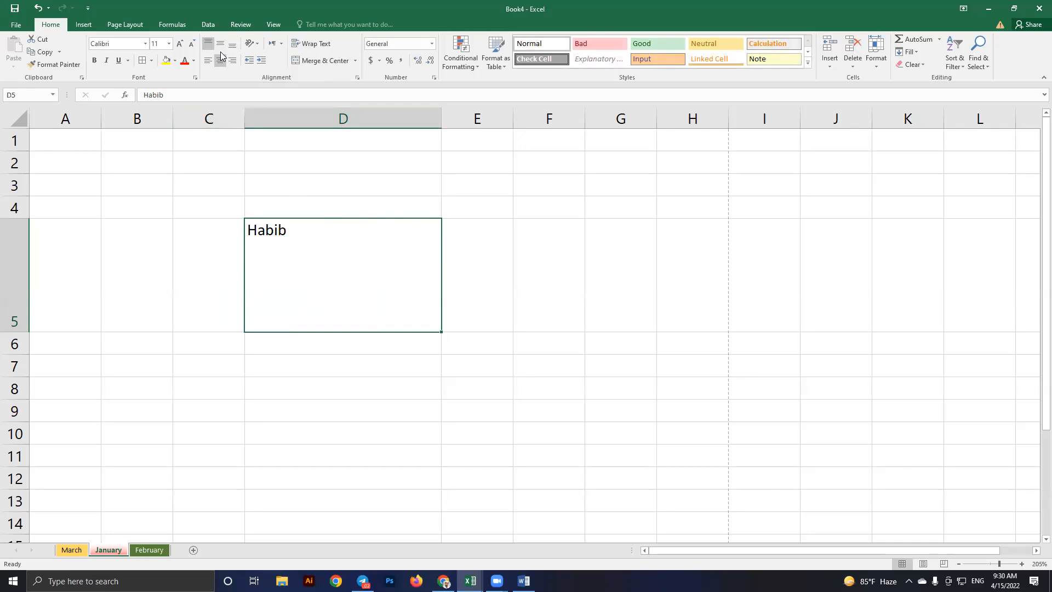
pyautogui.click(220, 57)
pyautogui.click(221, 45)
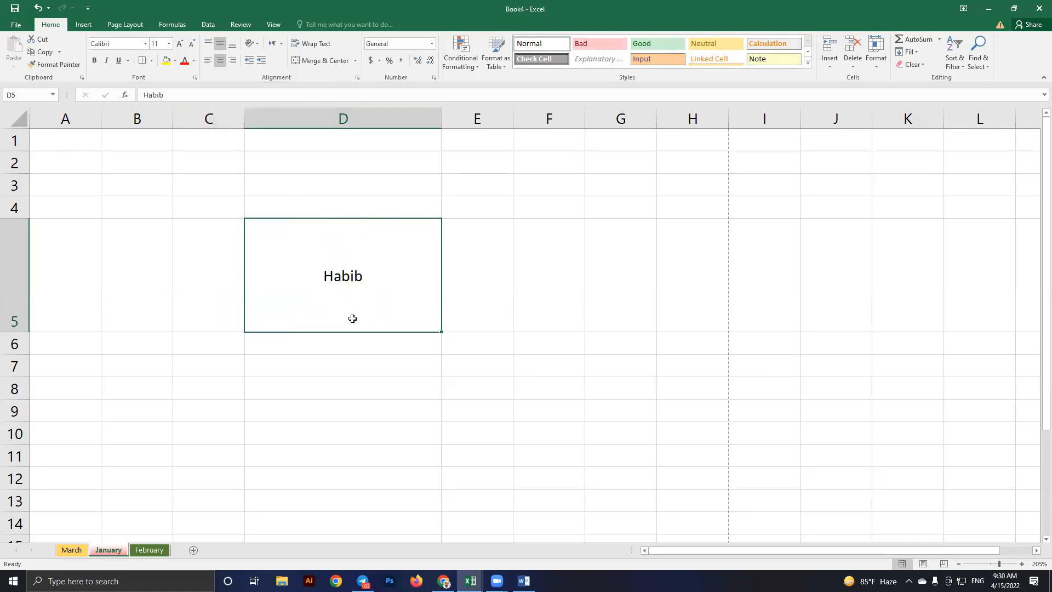
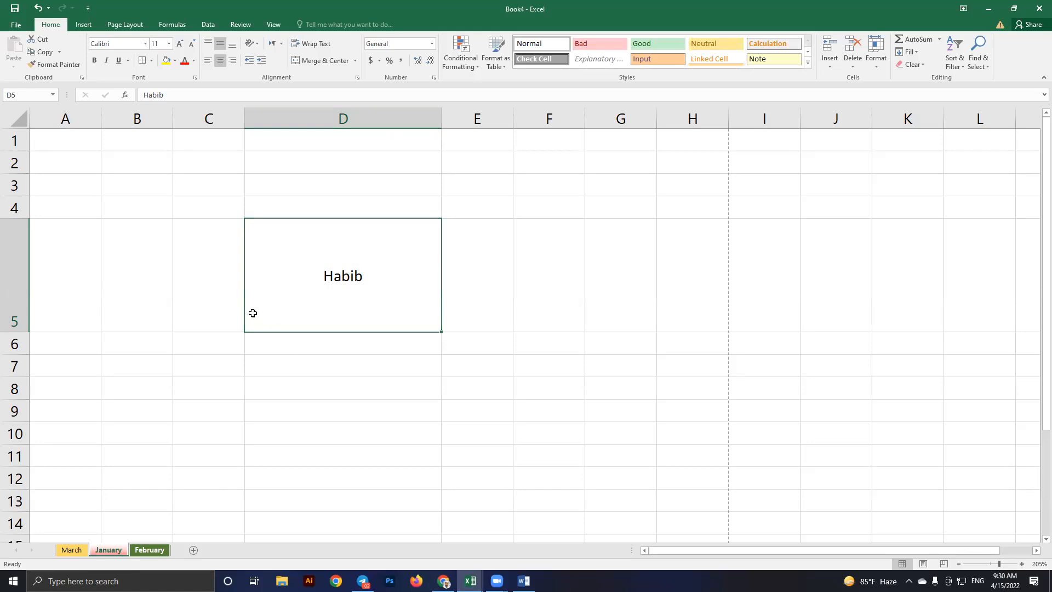
# Move from the January sheet to the empty February sheet with Ctrl+Page Down
pyautogui.hotkey('ctrl', 'pagedown')
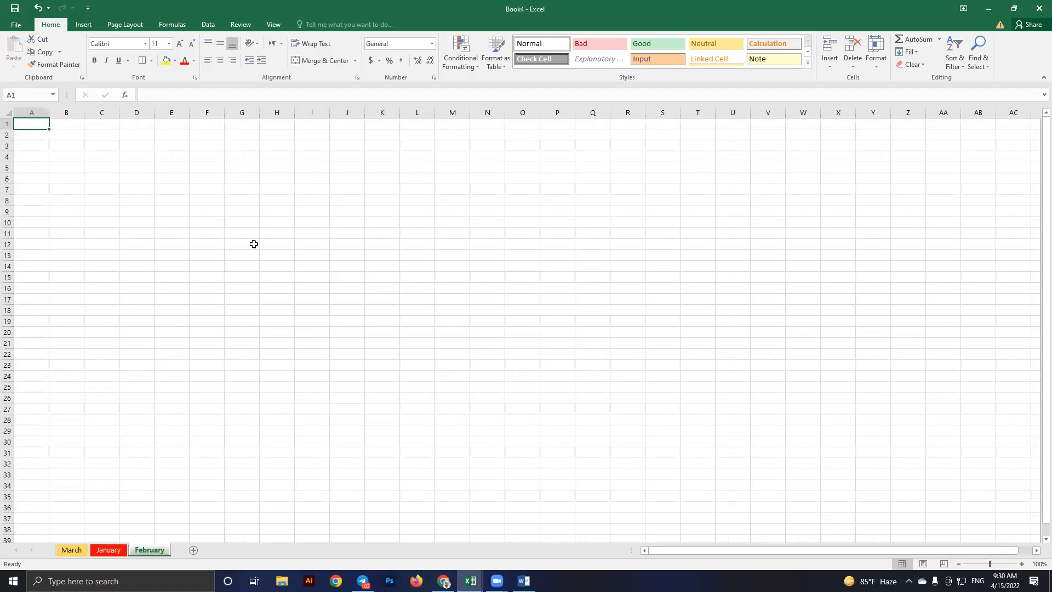
# Zoom in on the February sheet and widen column F
pyautogui.hotkey('alt', 'Tab')
pyautogui.scroll(6, 431, 130)
pyautogui.moveTo(429, 121)
pyautogui.mouseDown()
pyautogui.moveTo(456, 129)
pyautogui.moveTo(408, 165)
pyautogui.mouseUp()
pyautogui.click(402, 157)
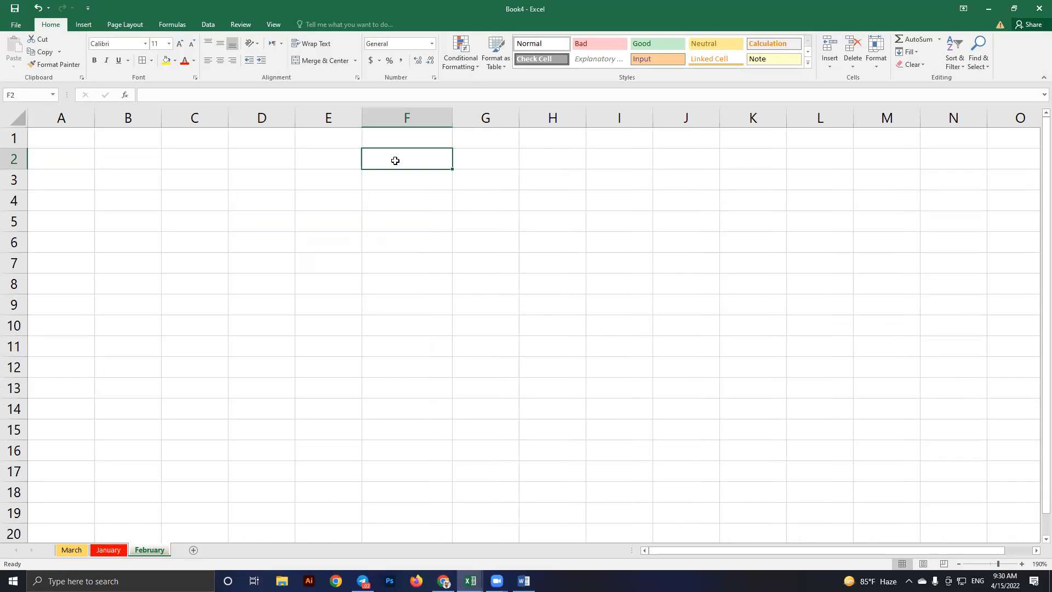
# Enter a person's full name in F5, then narrow column F so the name overflows
pyautogui.click(382, 229)
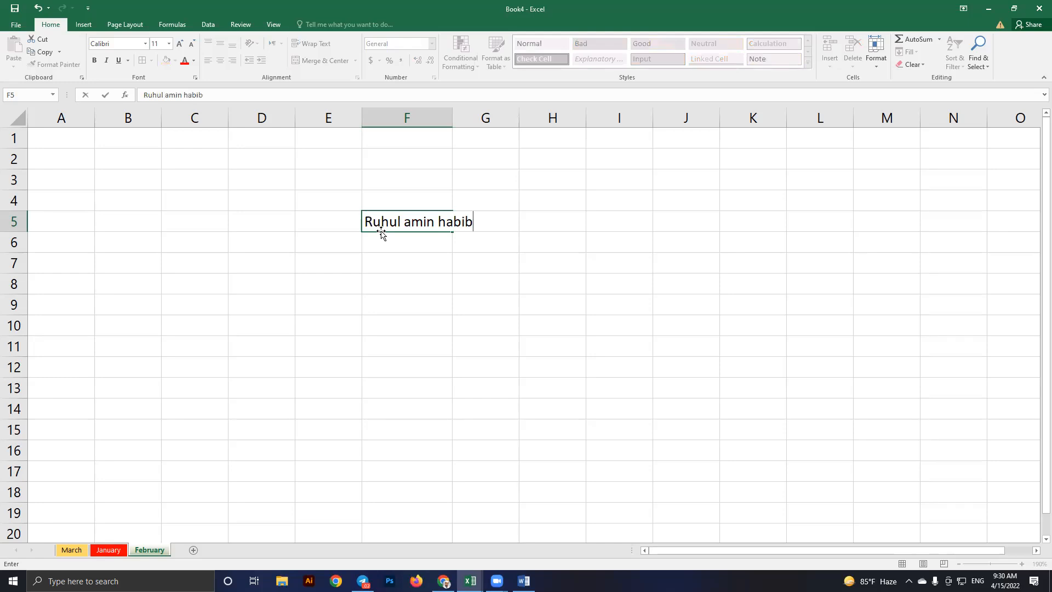
pyautogui.press('Return')
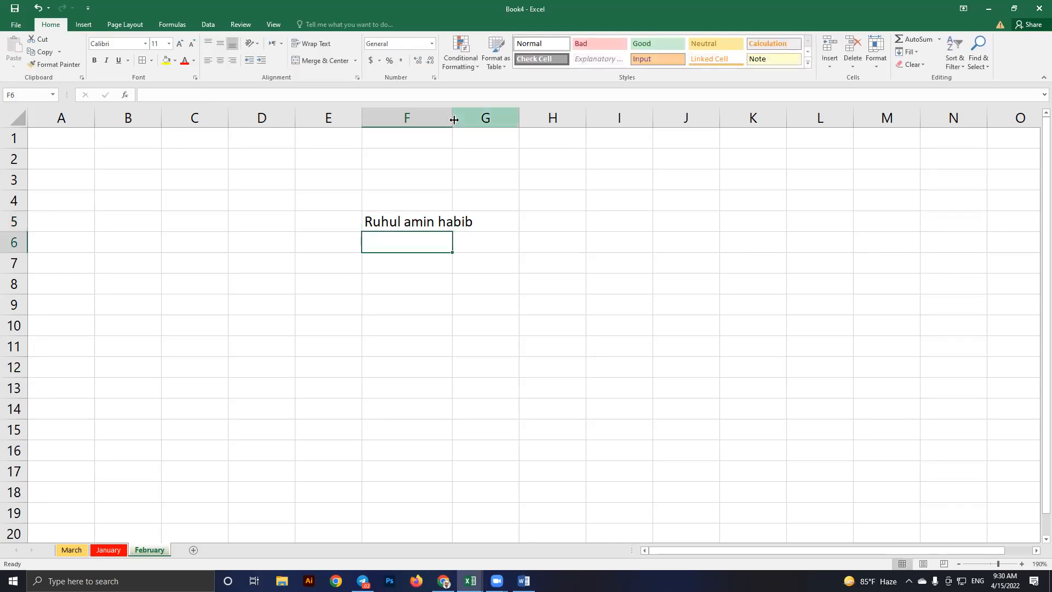
pyautogui.moveTo(455, 119); pyautogui.dragTo(442, 120)
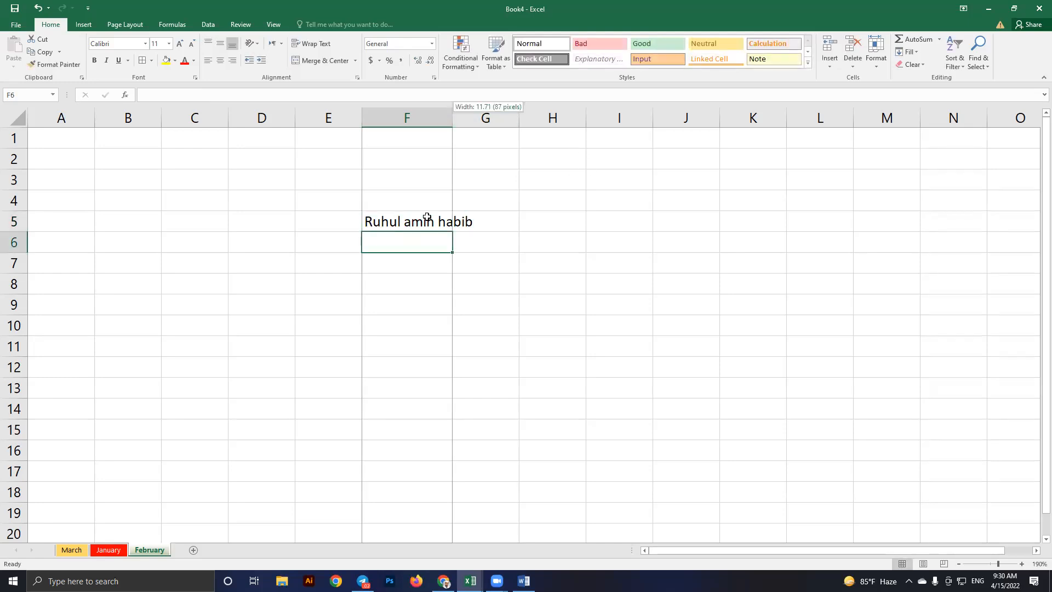
pyautogui.click(433, 228)
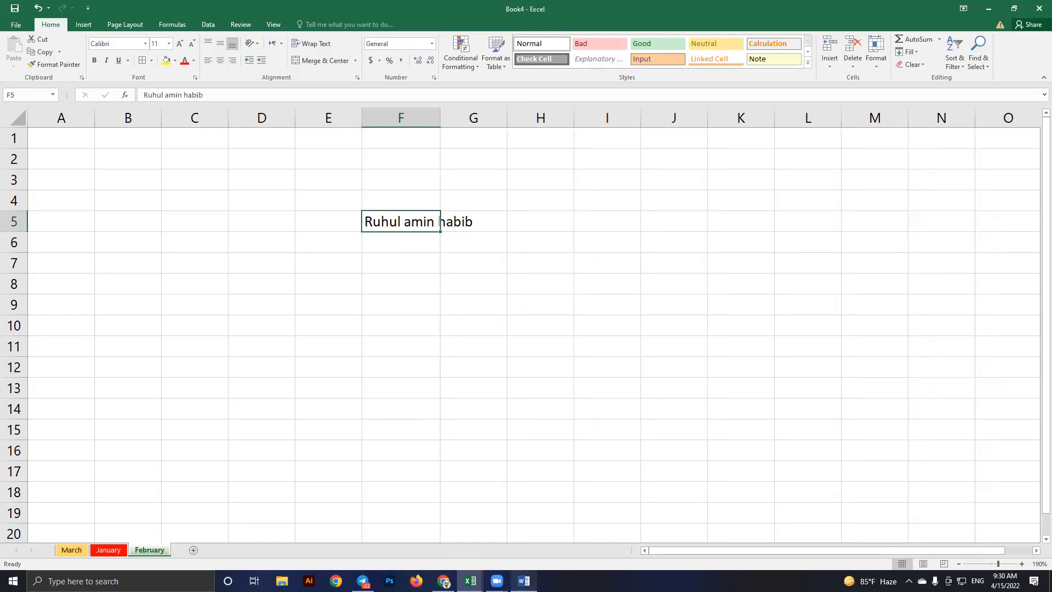
pyautogui.click(522, 581)
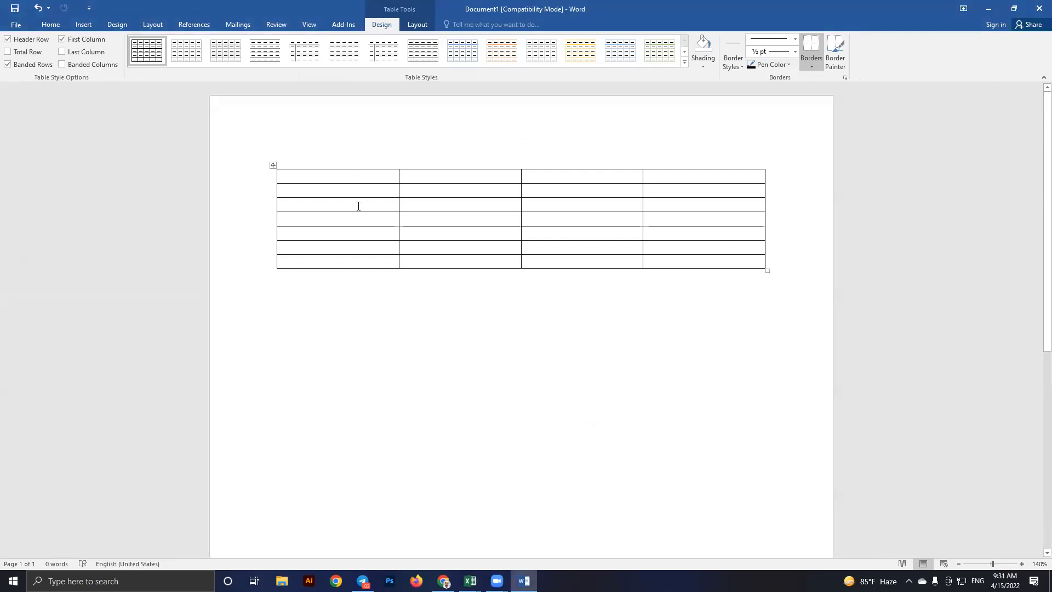
# Narrow the Word table's first column and type a person's full name in its first cell
pyautogui.moveTo(398, 189); pyautogui.dragTo(332, 193)
pyautogui.scroll(7, 270, 194)
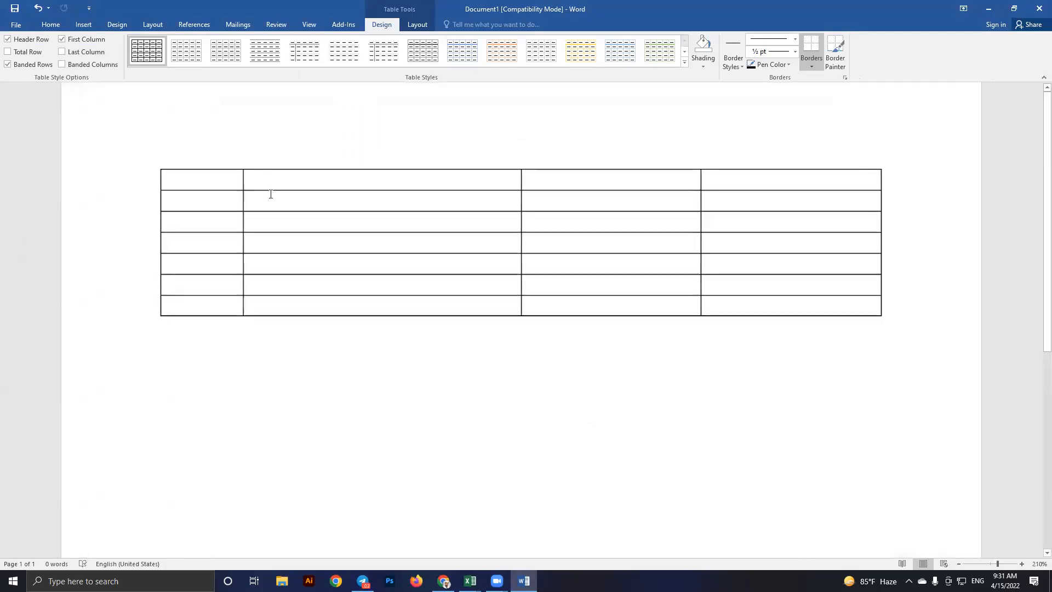
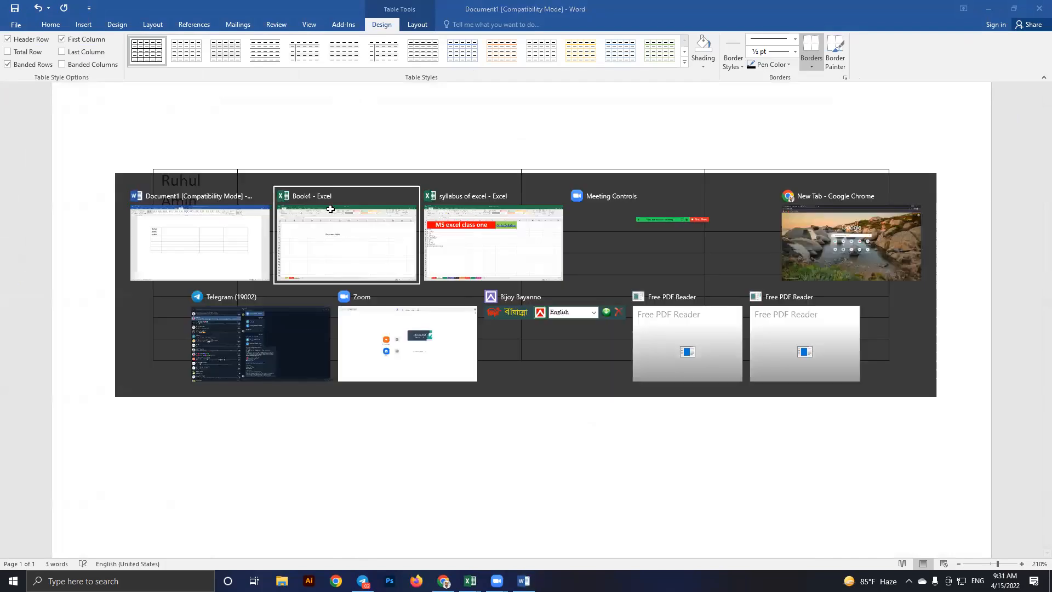
pyautogui.click(331, 208)
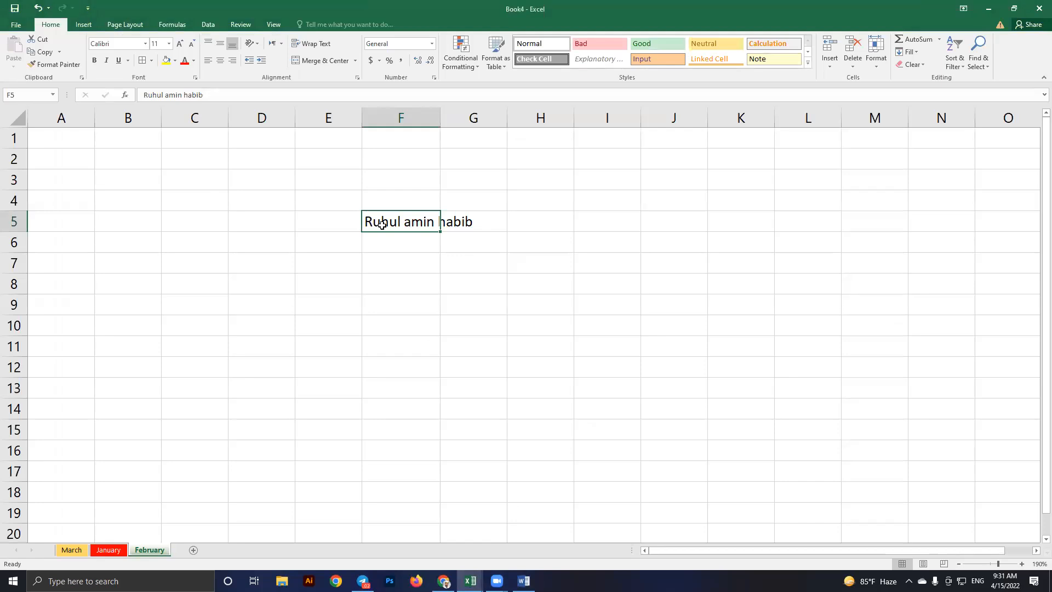
pyautogui.click(428, 261)
pyautogui.click(400, 220)
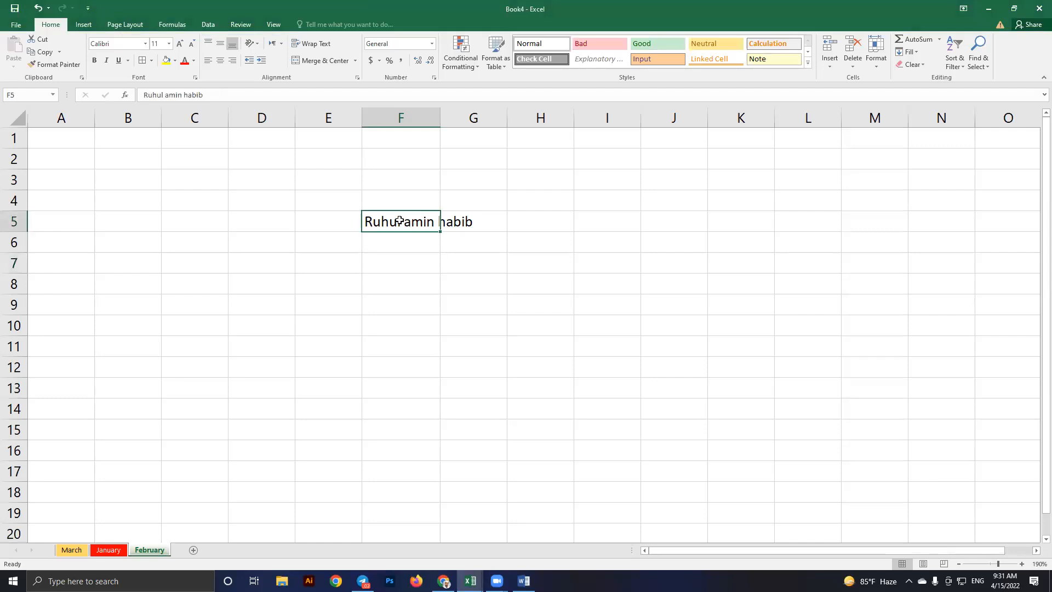
pyautogui.click(321, 44)
pyautogui.press('Right')
pyautogui.click(395, 258)
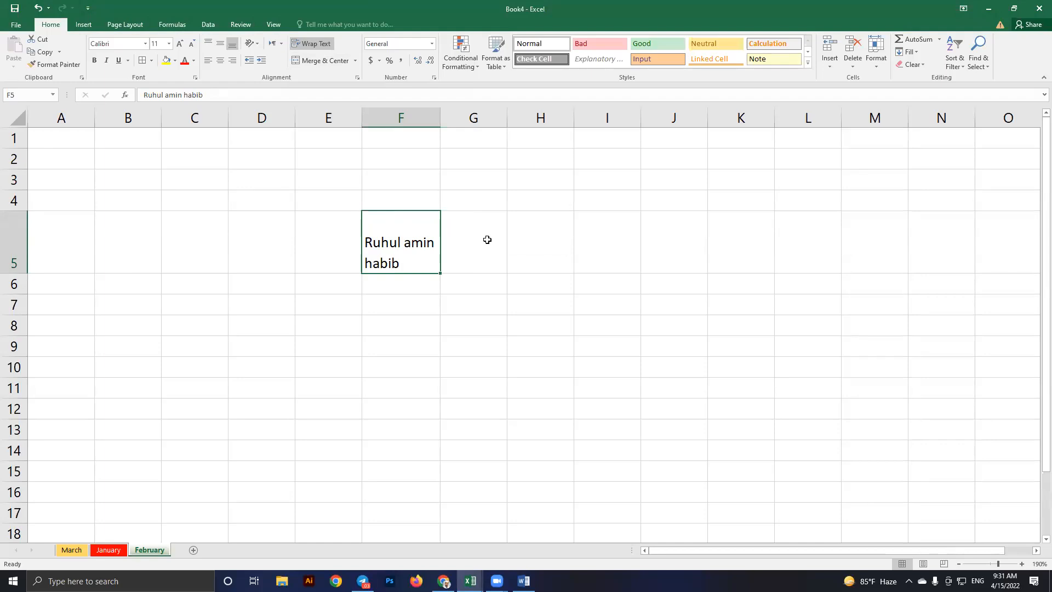
pyautogui.hotkey('ctrl', 'z')
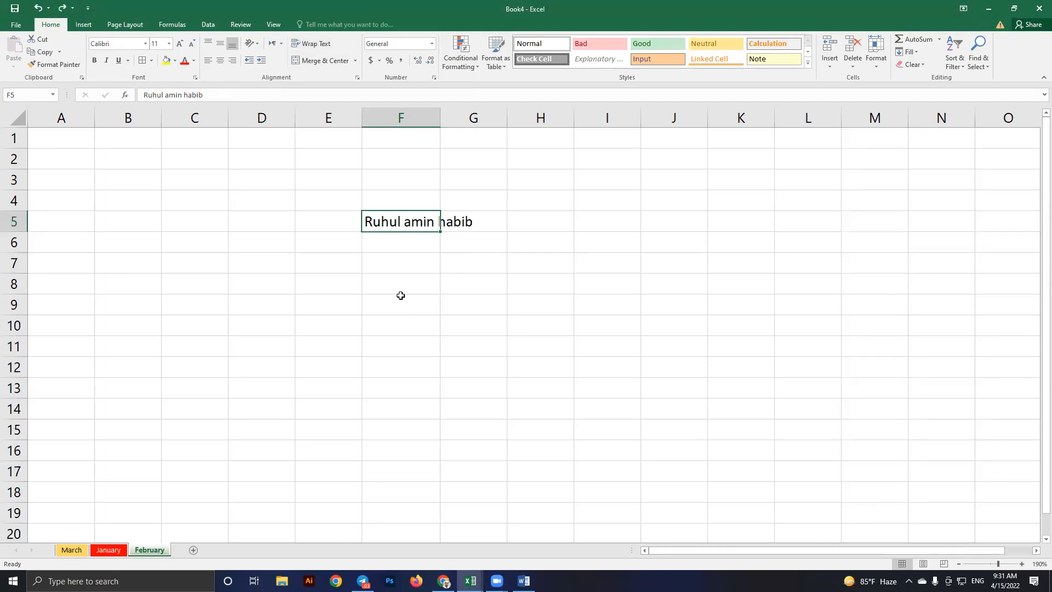
pyautogui.click(400, 298)
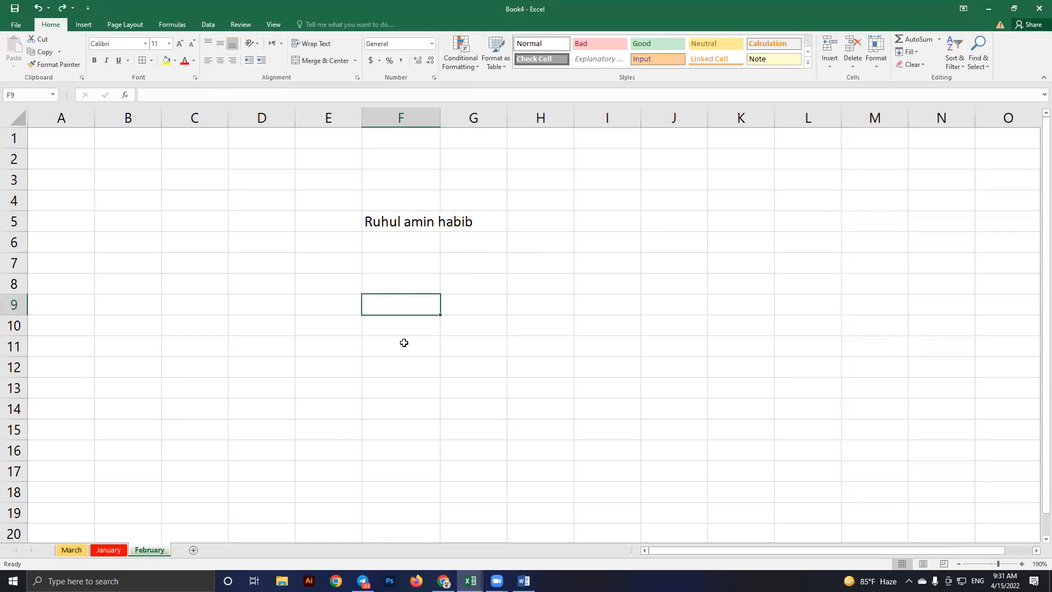
pyautogui.scroll(-4, 394, 344)
# Delete the name from the Word table's first cell
pyautogui.hotkey('alt', 'Tab')
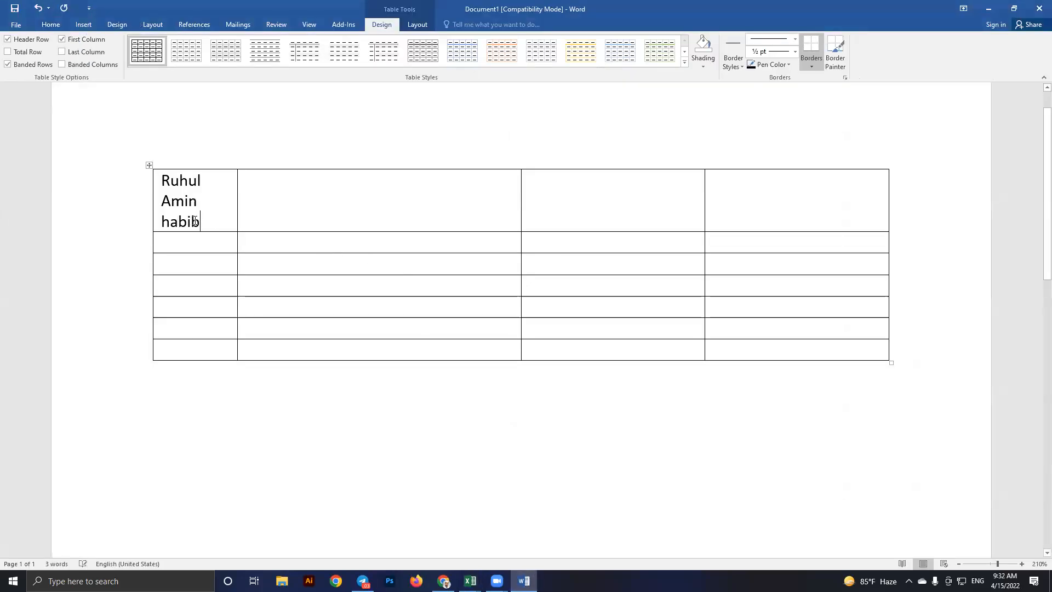
pyautogui.moveTo(196, 215); pyautogui.dragTo(169, 180)
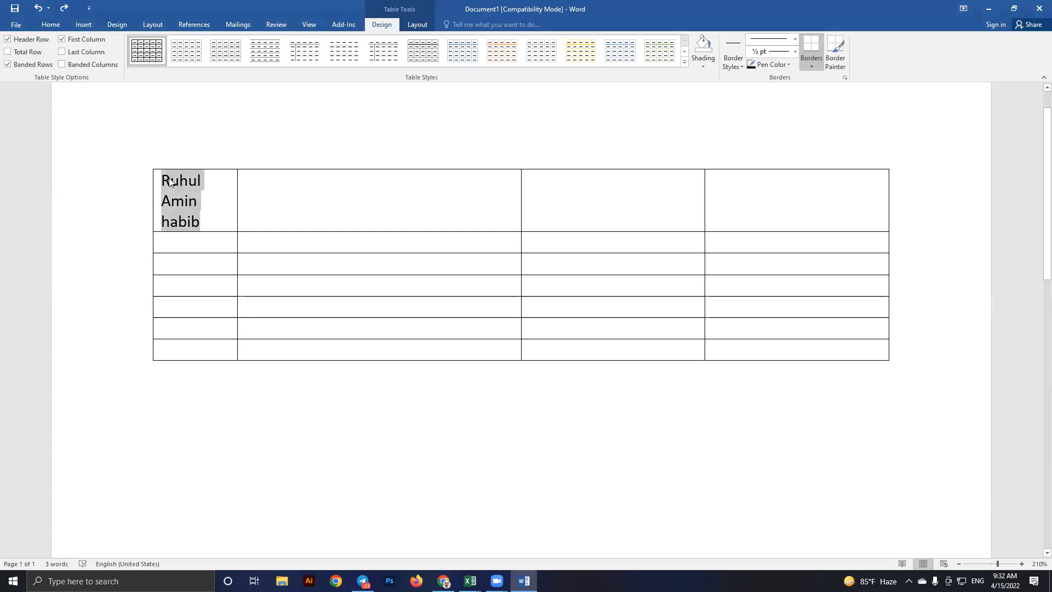
pyautogui.press('BackSpace')
# Merge rows 2–4 of the table's second and third columns into one cell
pyautogui.moveTo(283, 198); pyautogui.dragTo(561, 247)
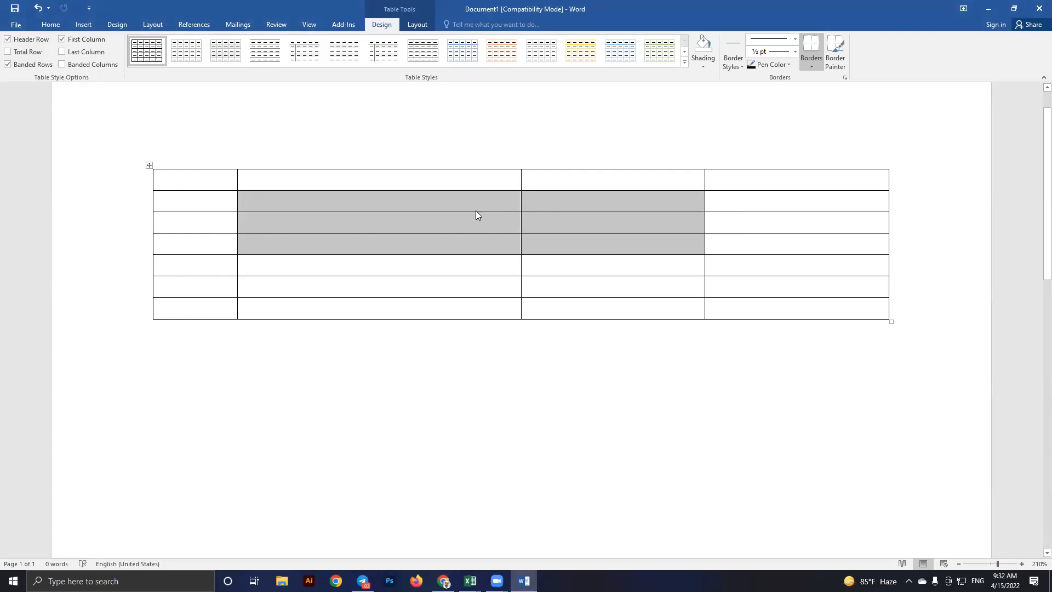
pyautogui.click(417, 24)
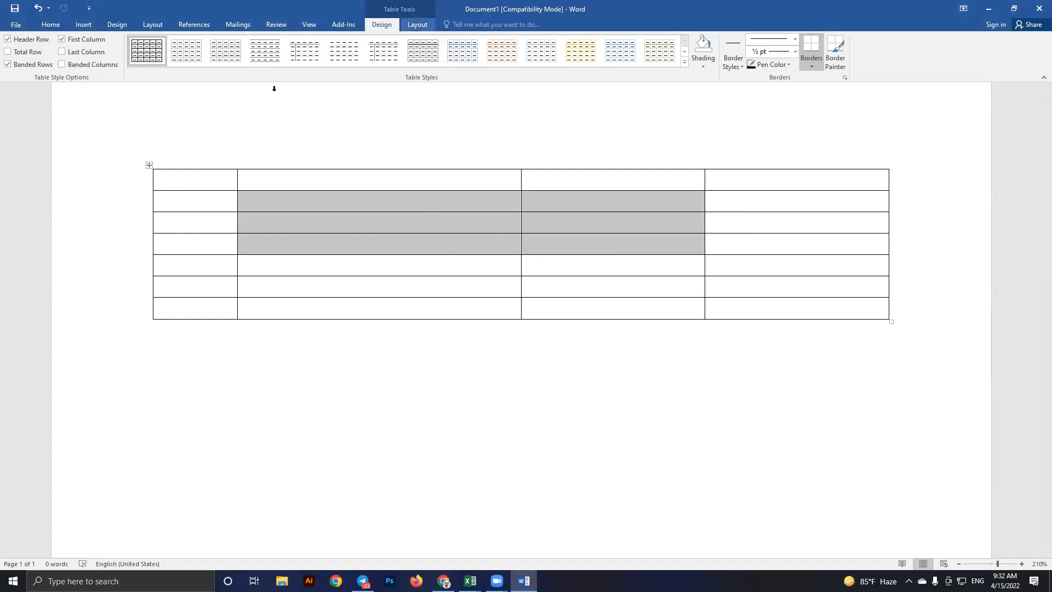
pyautogui.click(278, 52)
pyautogui.click(346, 221)
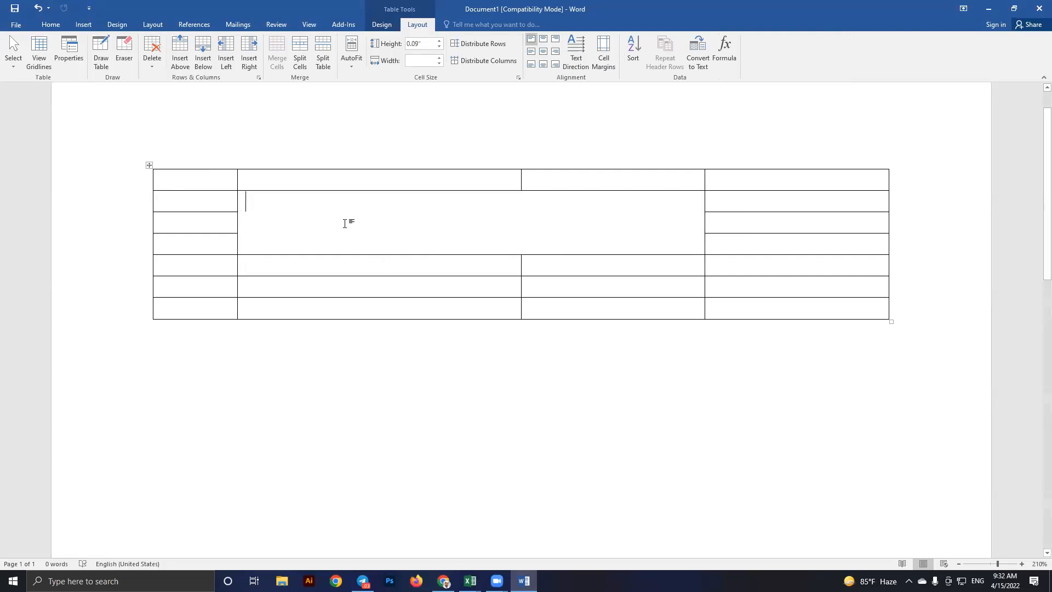
pyautogui.hotkey('alt', 'Tab')
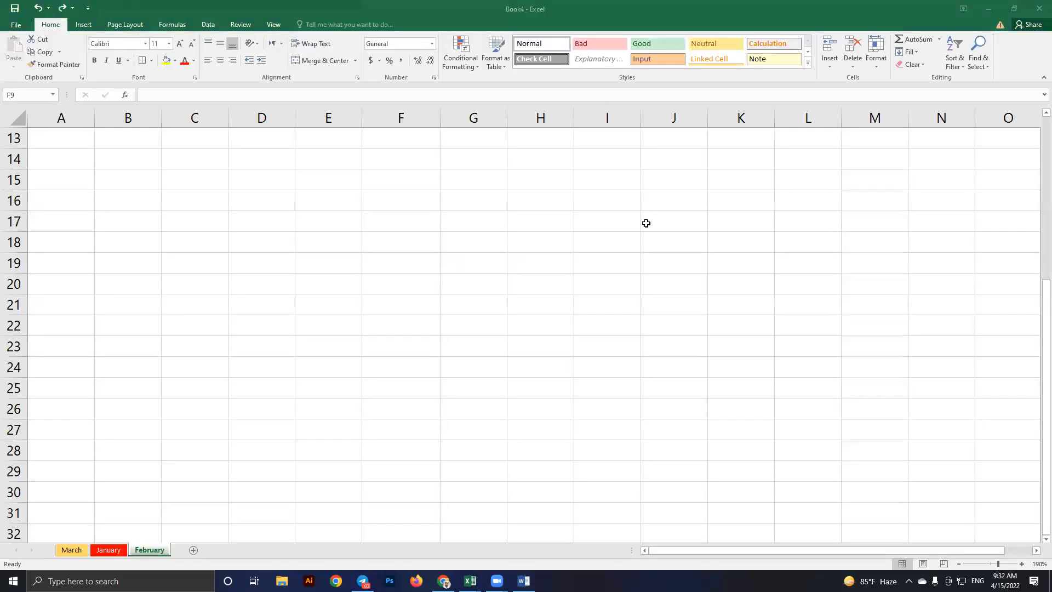
pyautogui.moveTo(328, 222)
pyautogui.mouseDown()
pyautogui.moveTo(673, 222)
pyautogui.moveTo(660, 248)
pyautogui.mouseUp()
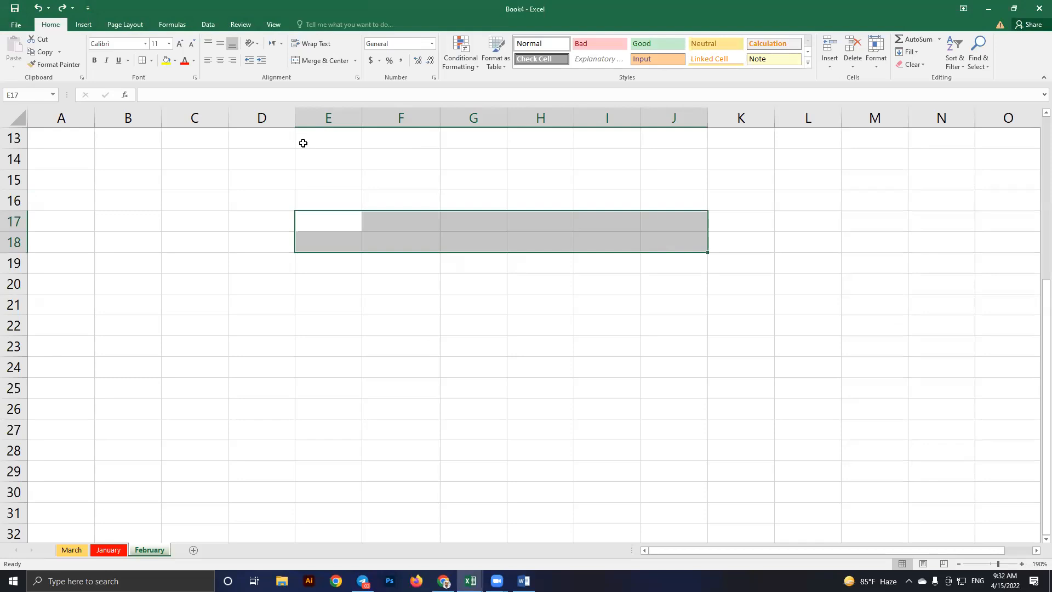
pyautogui.click(320, 62)
pyautogui.click(452, 319)
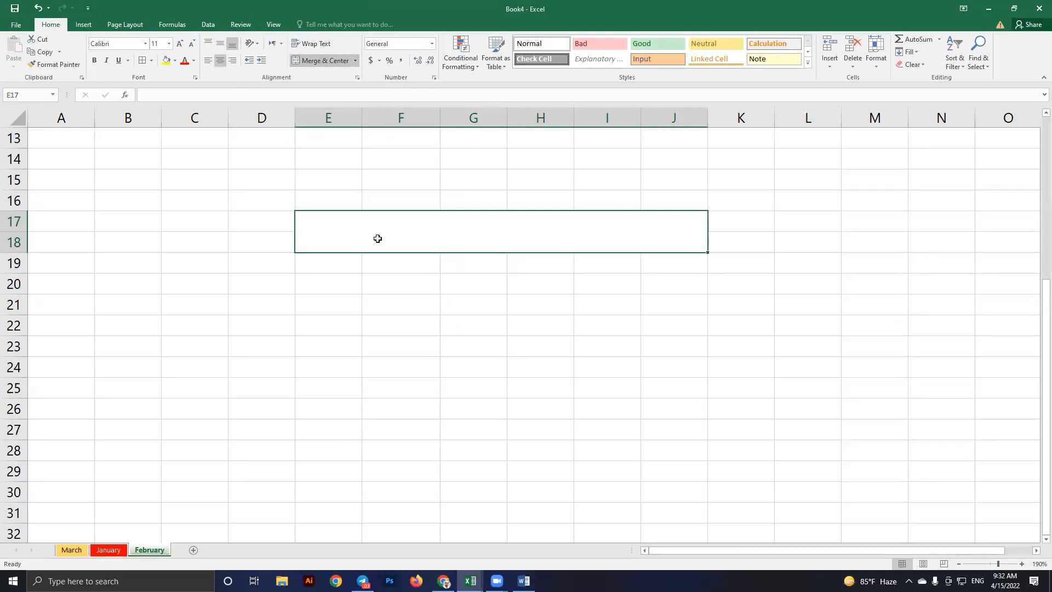
pyautogui.click(433, 249)
pyautogui.press('Down')
pyautogui.click(382, 224)
pyautogui.click(438, 324)
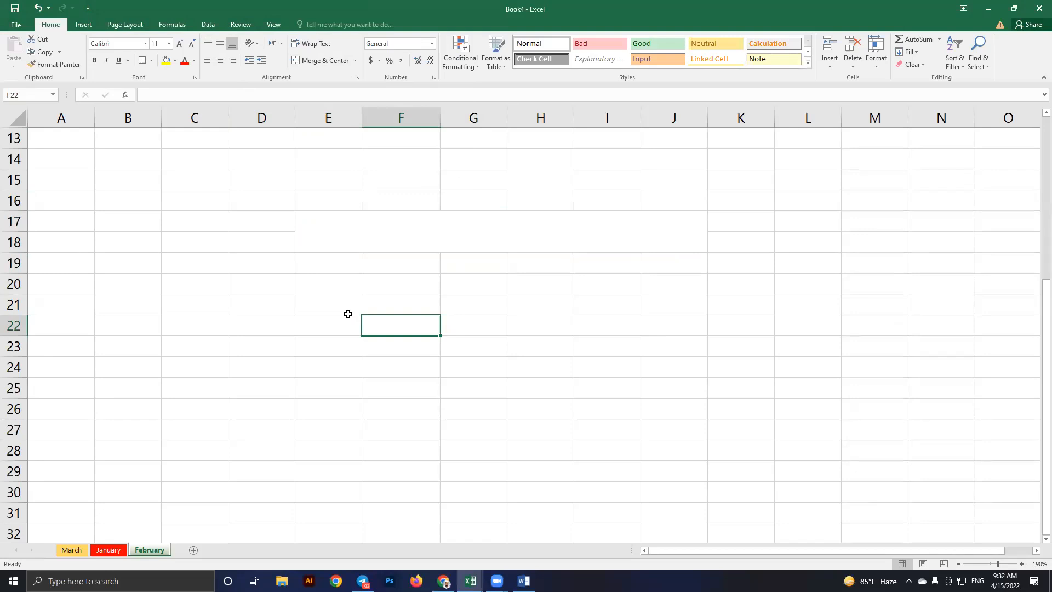
pyautogui.click(449, 244)
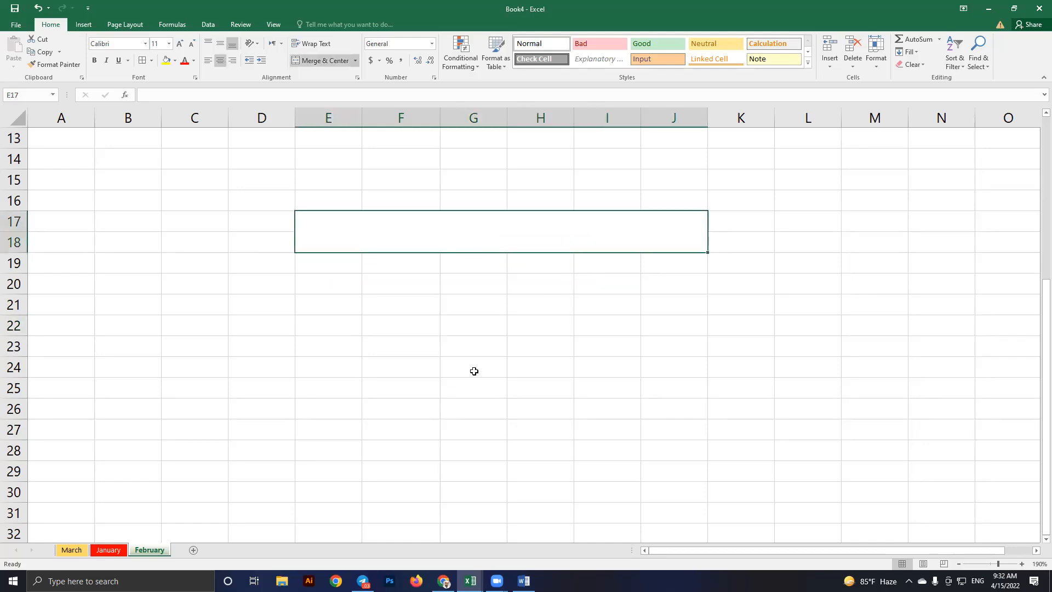
pyautogui.hotkey('alt', 'Tab')
pyautogui.press('Escape')
pyautogui.hotkey('ctrl', 'z')
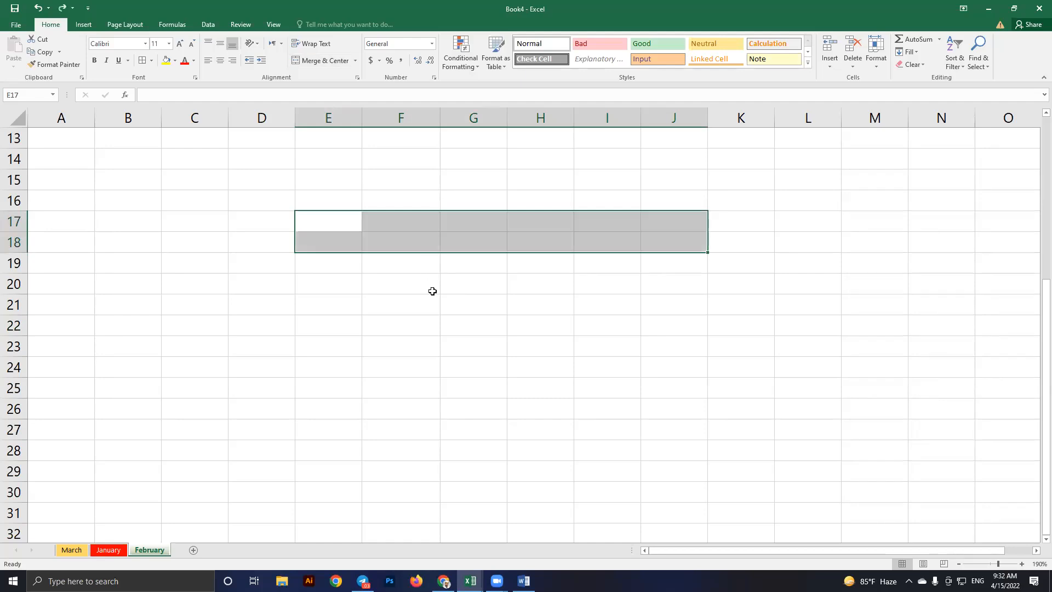
pyautogui.click(463, 308)
pyautogui.moveTo(384, 285); pyautogui.dragTo(468, 285)
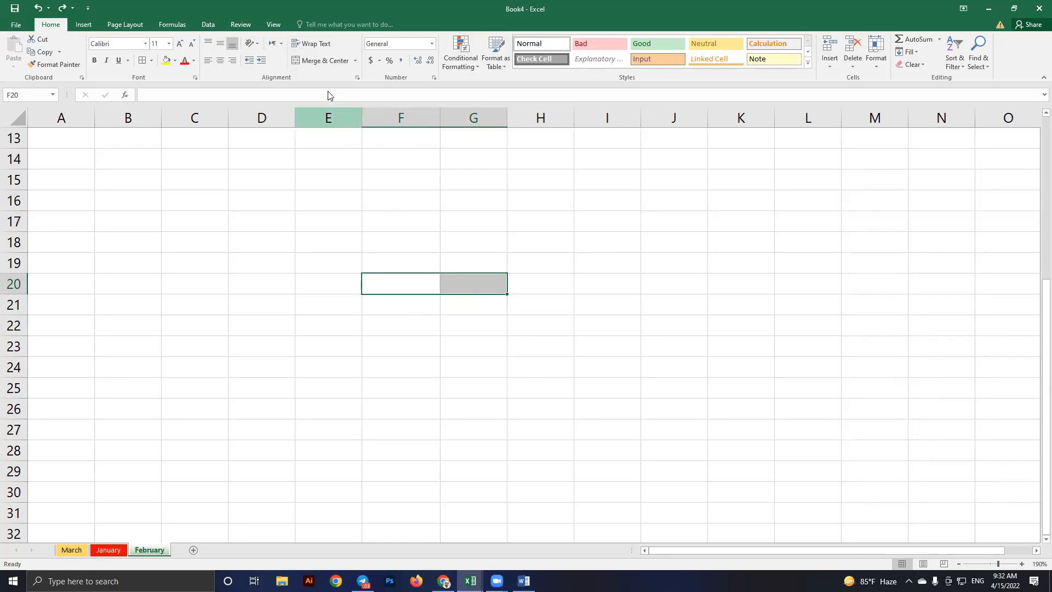
pyautogui.click(317, 61)
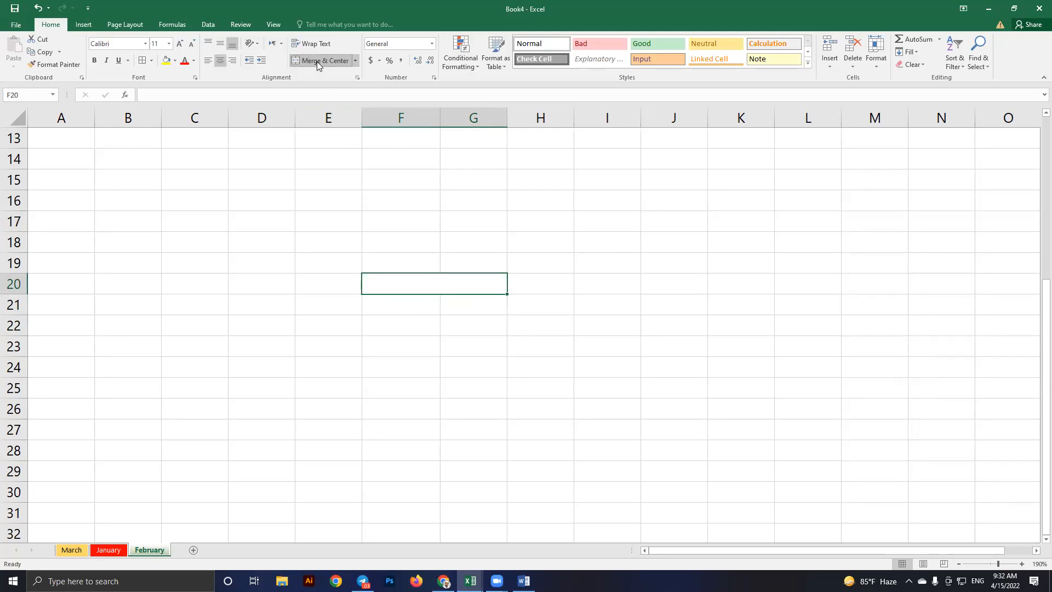
pyautogui.press('Down')
pyautogui.press('Down')
pyautogui.click(420, 279)
pyautogui.hotkey('ctrl', 'z')
pyautogui.click(253, 225)
pyautogui.moveTo(87, 136); pyautogui.dragTo(456, 353)
# Apply All Borders to the A13:L block on the February sheet
pyautogui.scroll(7, 191, 82)
pyautogui.scroll(-4, 149, 65)
pyautogui.scroll(1, 148, 68)
pyautogui.click(143, 61)
pyautogui.click(535, 436)
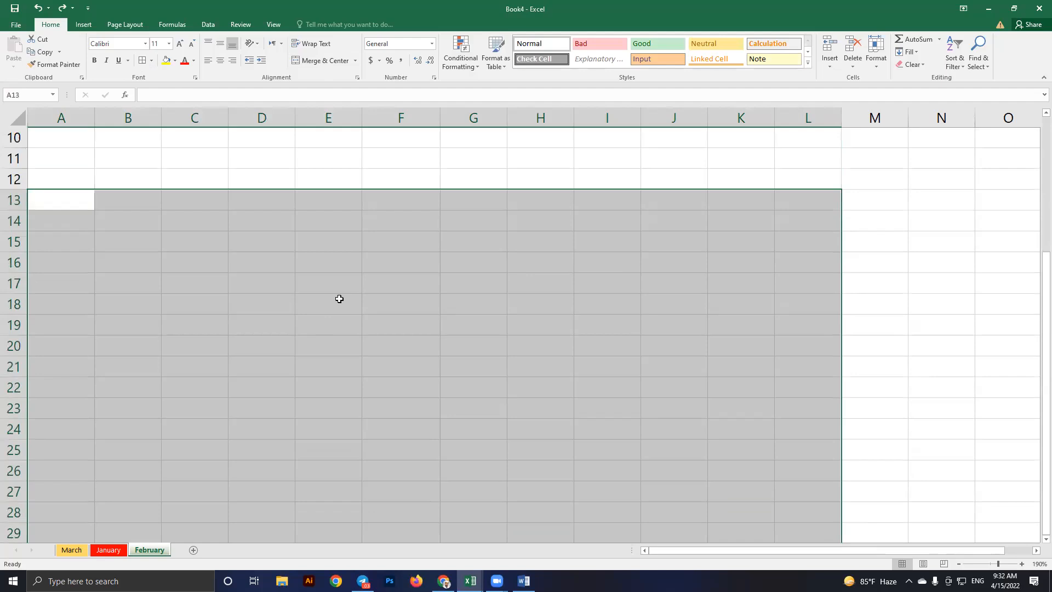
# Merge and center D13:H14 into one cell
pyautogui.moveTo(273, 202); pyautogui.dragTo(523, 224)
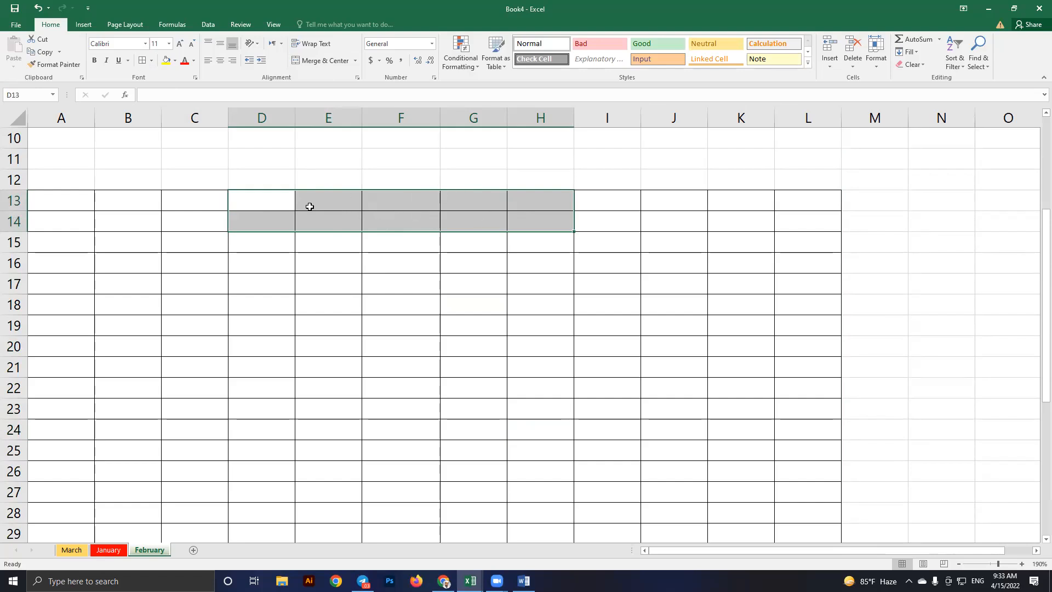
pyautogui.click(326, 62)
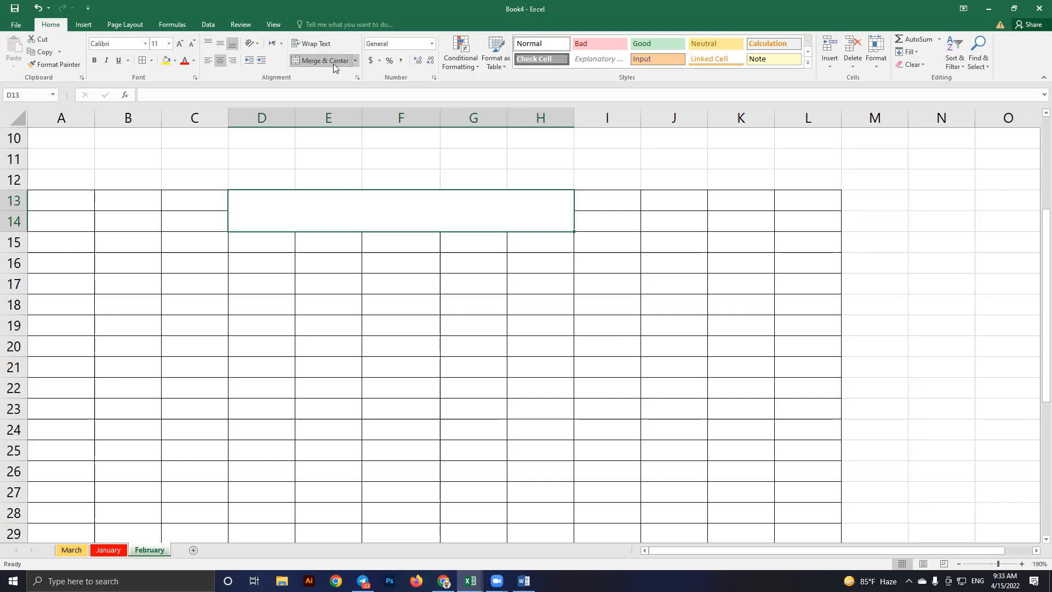
pyautogui.click(433, 280)
pyautogui.click(390, 204)
# Select D17:H24 and apply Merge Across
pyautogui.moveTo(256, 283); pyautogui.dragTo(539, 403)
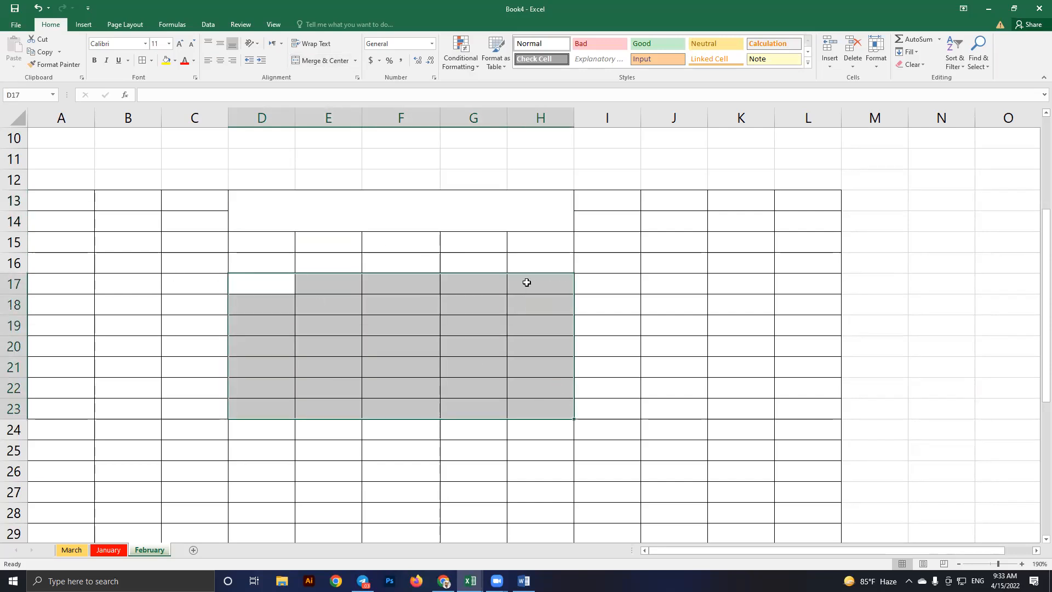
pyautogui.click(304, 280)
pyautogui.moveTo(279, 285); pyautogui.dragTo(541, 281)
pyautogui.moveTo(278, 306); pyautogui.dragTo(543, 298)
pyautogui.moveTo(284, 287); pyautogui.dragTo(525, 429)
pyautogui.click(354, 60)
pyautogui.click(353, 88)
# Check that each row 17 through 24 is merged across D to H
pyautogui.click(445, 349)
pyautogui.click(332, 289)
pyautogui.click(333, 307)
pyautogui.click(336, 324)
pyautogui.click(339, 346)
pyautogui.click(339, 372)
pyautogui.click(338, 387)
pyautogui.click(338, 408)
pyautogui.click(343, 429)
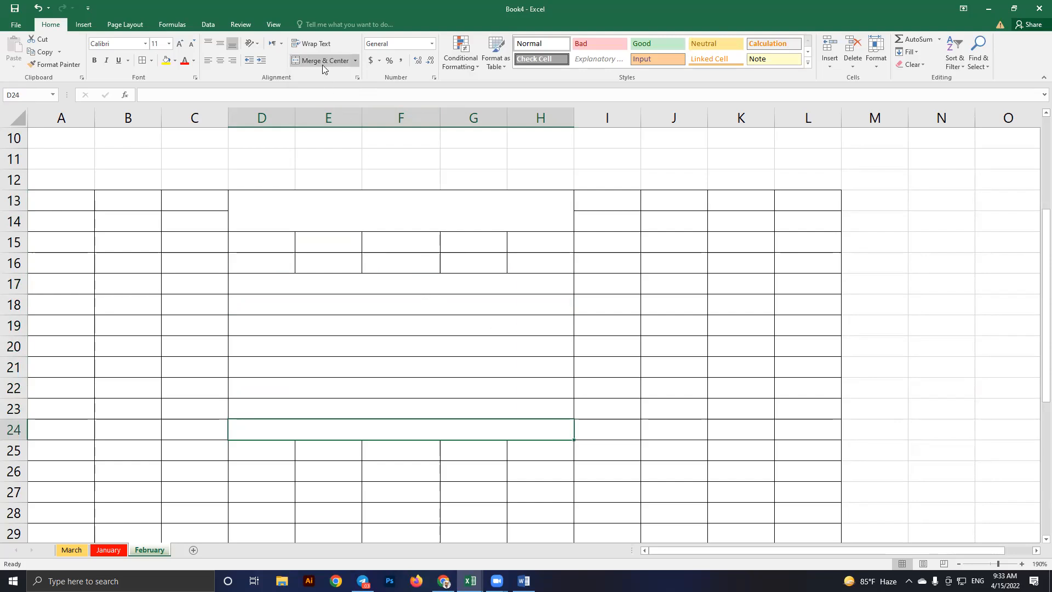
# Unmerge the D13:H14 block back into separate cells
pyautogui.click(354, 61)
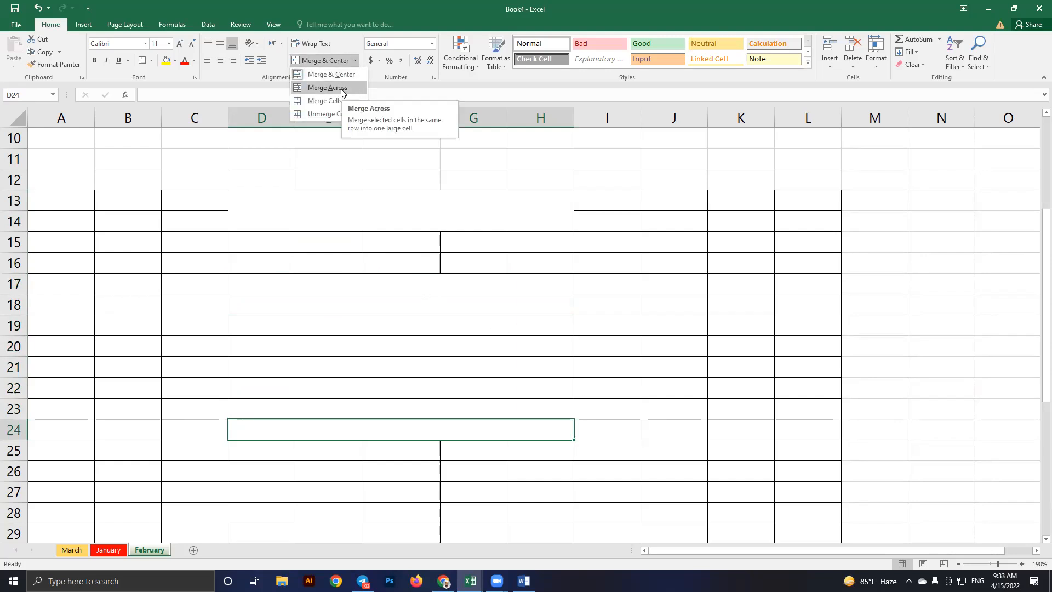
pyautogui.click(394, 325)
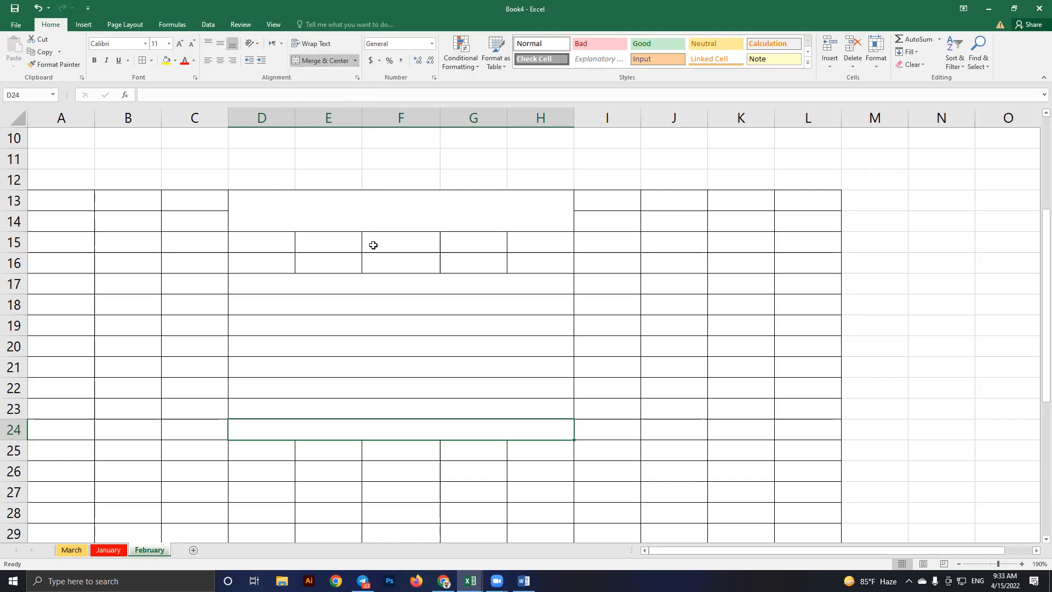
pyautogui.click(348, 218)
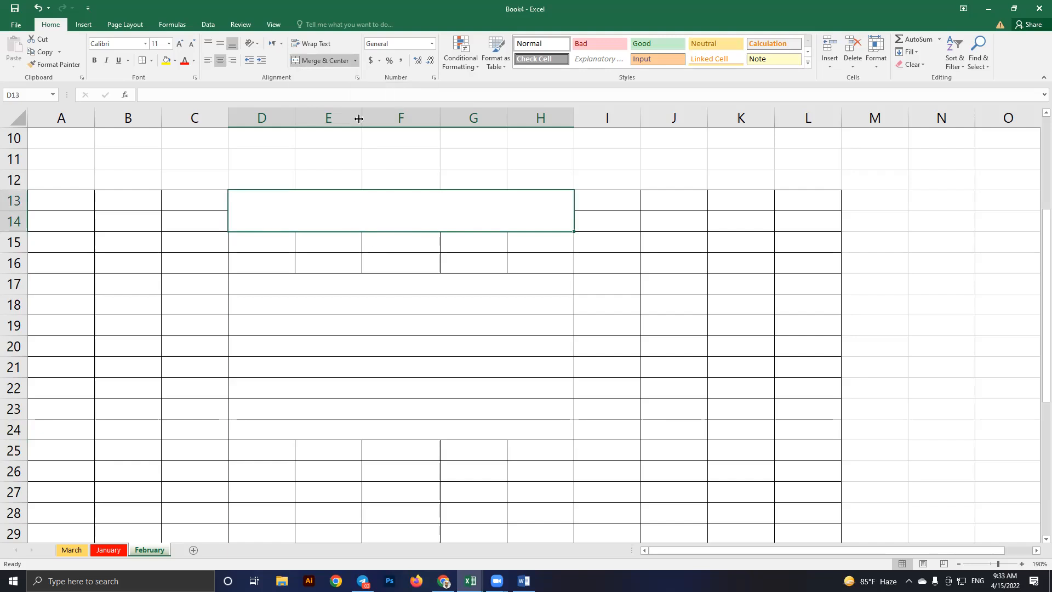
pyautogui.click(357, 61)
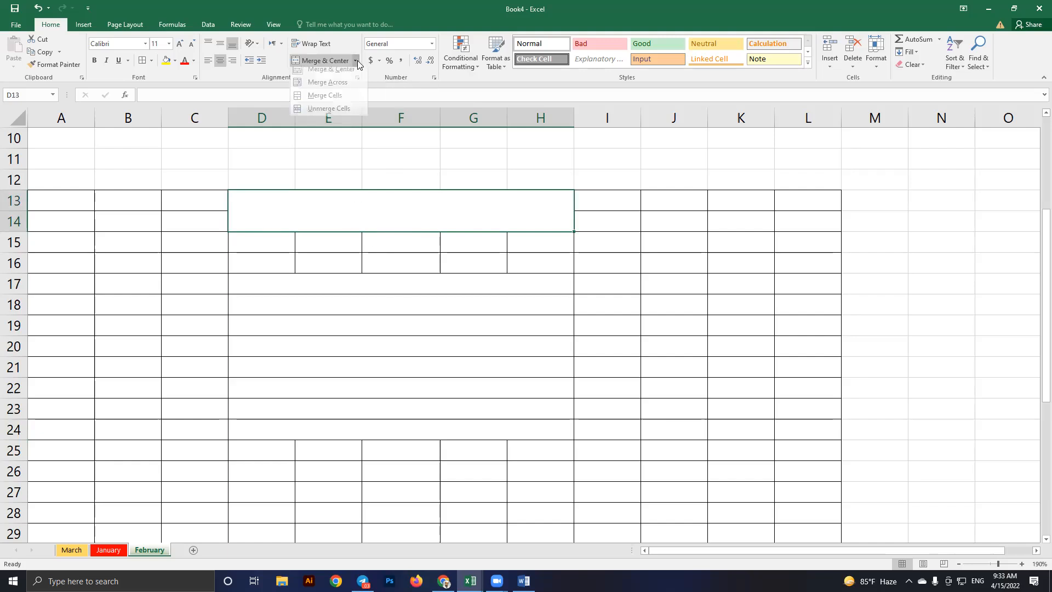
pyautogui.click(337, 115)
pyautogui.click(395, 228)
pyautogui.moveTo(284, 200); pyautogui.dragTo(545, 219)
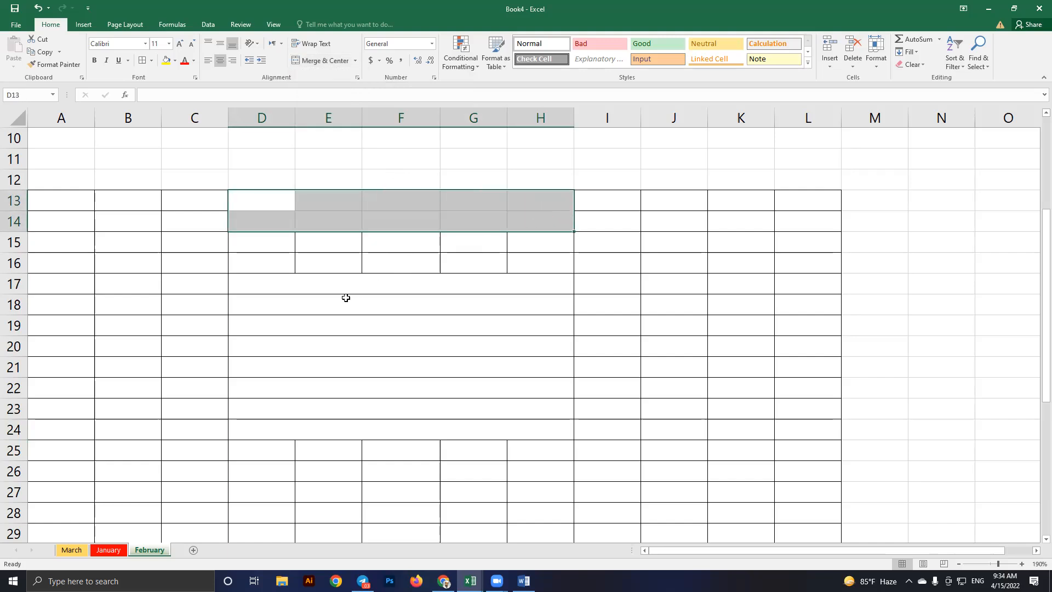
# Unmerge row 17 back into separate cells D17 to H17
pyautogui.click(325, 283)
pyautogui.click(356, 303)
pyautogui.click(349, 288)
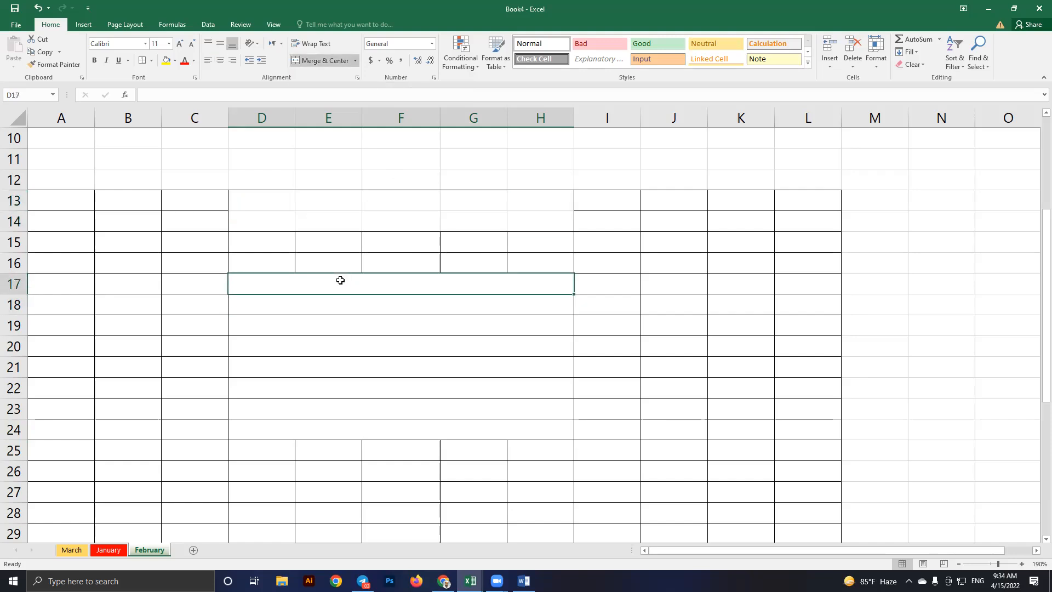
pyautogui.click(354, 61)
pyautogui.click(330, 109)
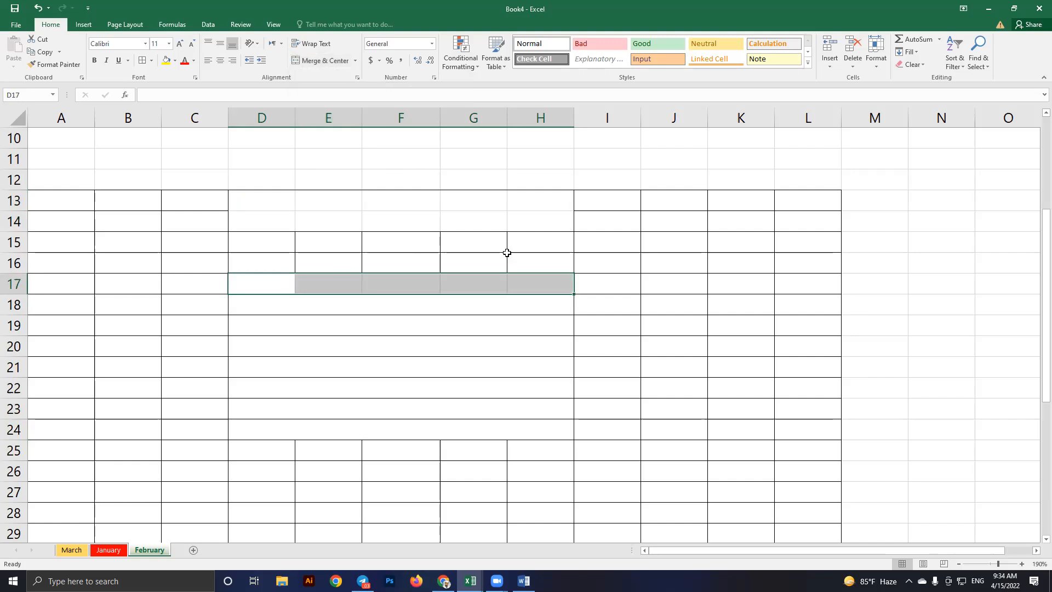
pyautogui.click(438, 278)
pyautogui.click(274, 310)
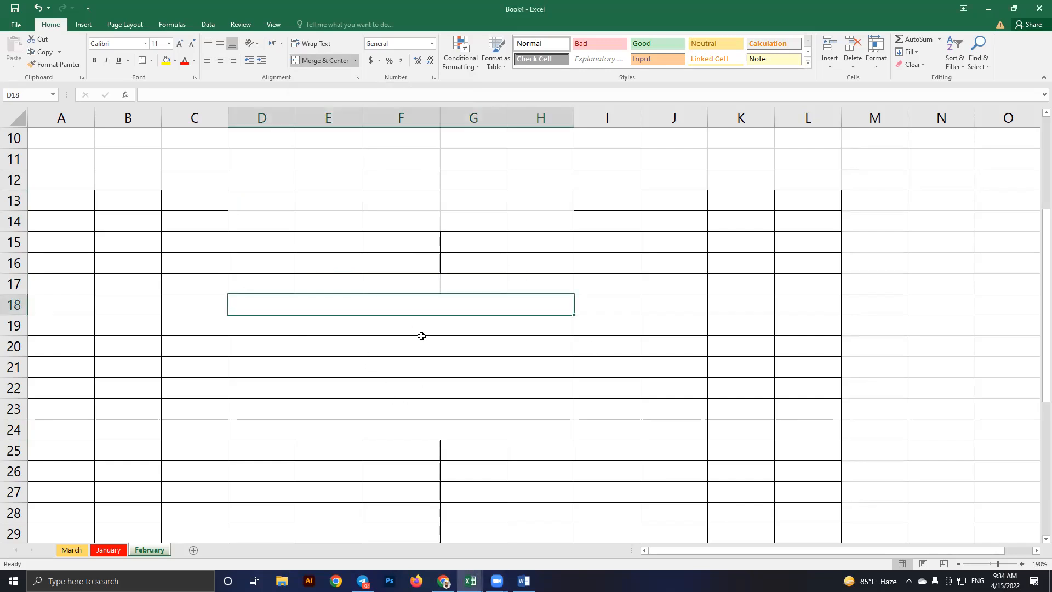
pyautogui.hotkey('alt', 'Tab')
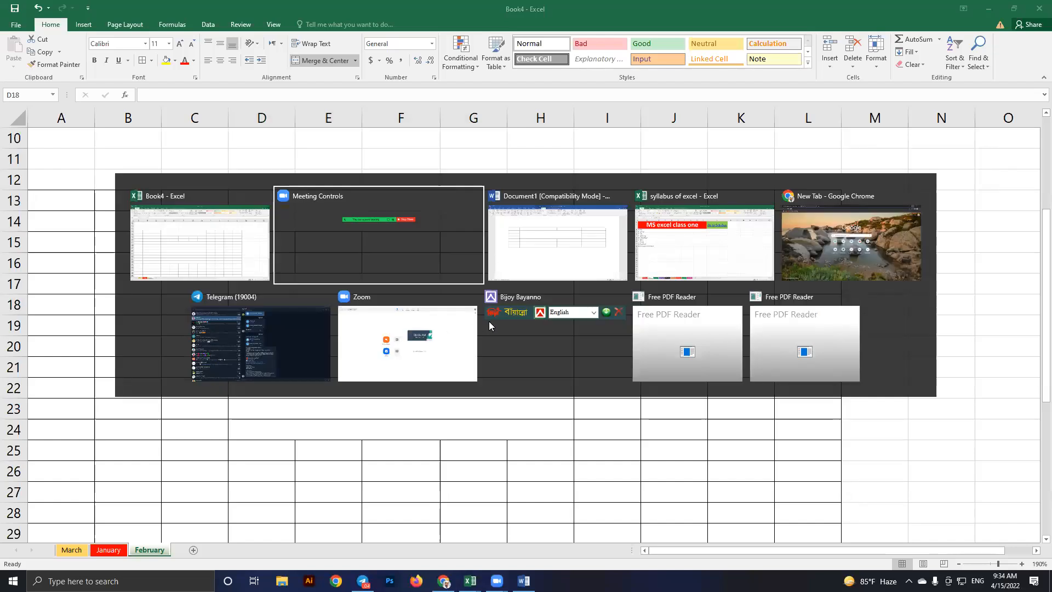
pyautogui.hotkey('alt', 'Tab')
pyautogui.hotkey('alt', 'Tab')
pyautogui.hotkey('alt', 'Tab')
pyautogui.hotkey('alt', 'Tab')
pyautogui.hotkey('alt', 'Tab')
pyautogui.hotkey('alt', 'Tab')
pyautogui.hotkey('alt', 'Tab')
pyautogui.hotkey('alt', 'Tab')
pyautogui.hotkey('alt', 'Tab')
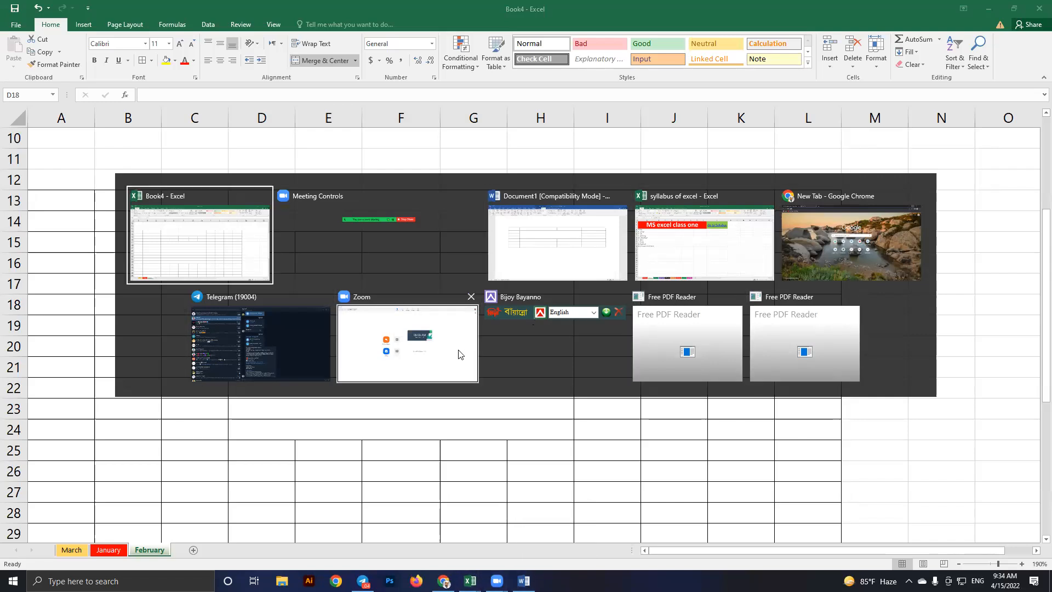
pyautogui.click(185, 244)
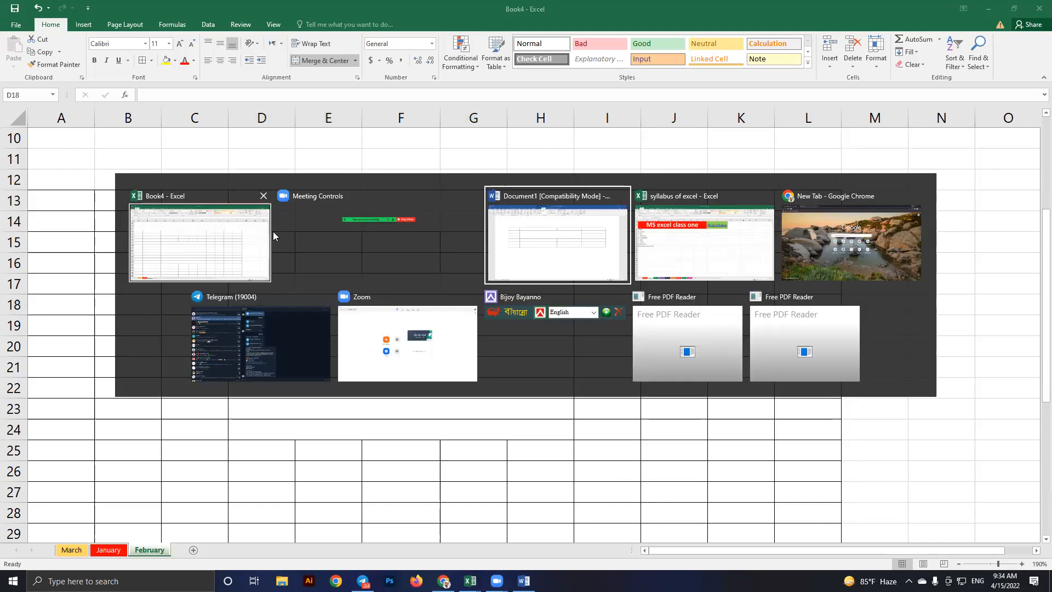
pyautogui.click(582, 240)
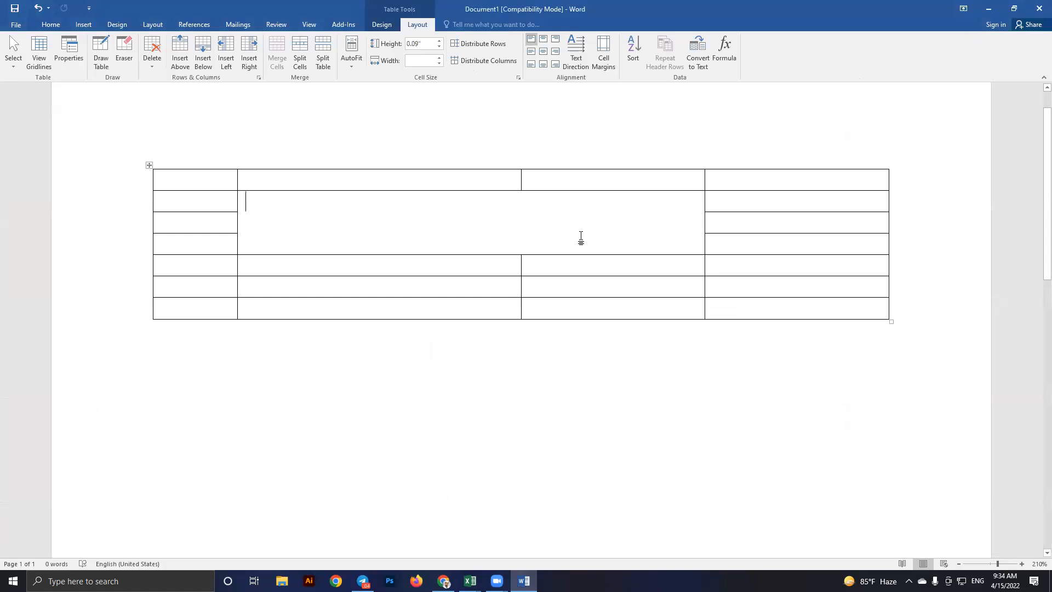
pyautogui.hotkey('alt', 'Tab')
pyautogui.hotkey('alt', 'Tab')
pyautogui.hotkey('alt', 'Tab')
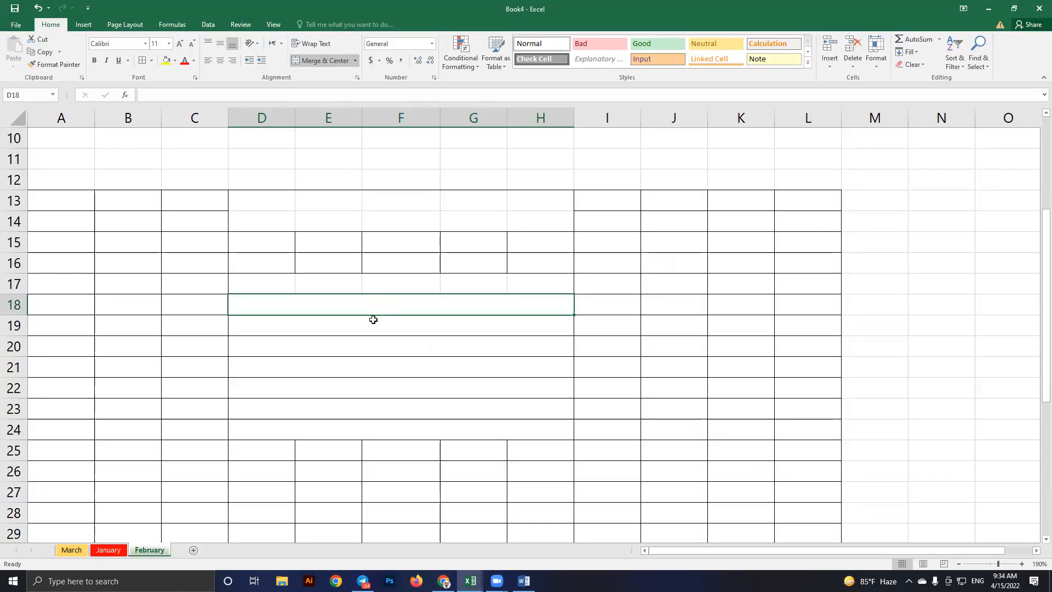
pyautogui.click(385, 326)
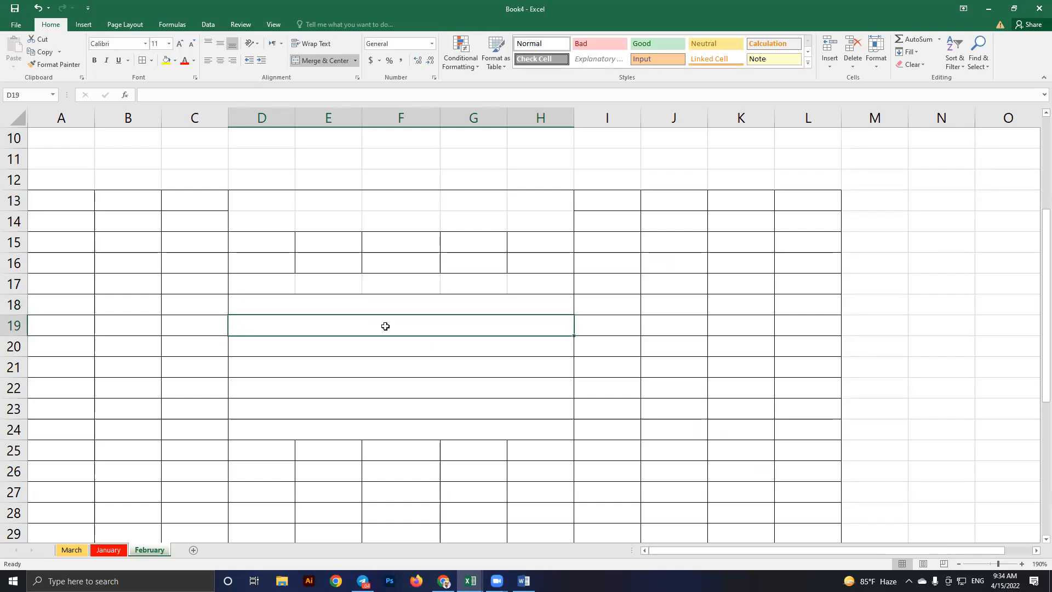
pyautogui.click(433, 305)
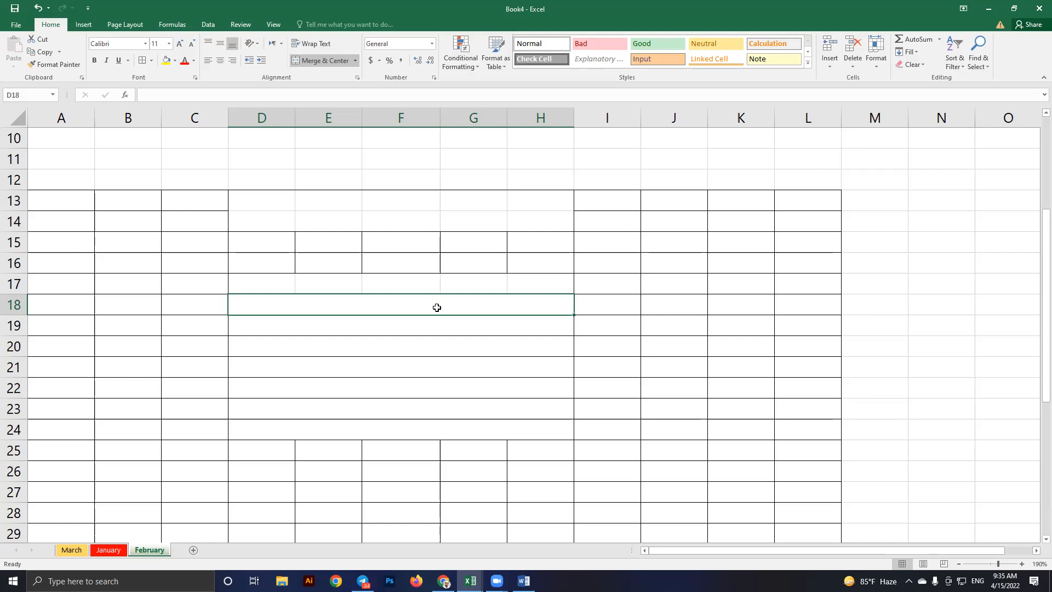
pyautogui.click(438, 326)
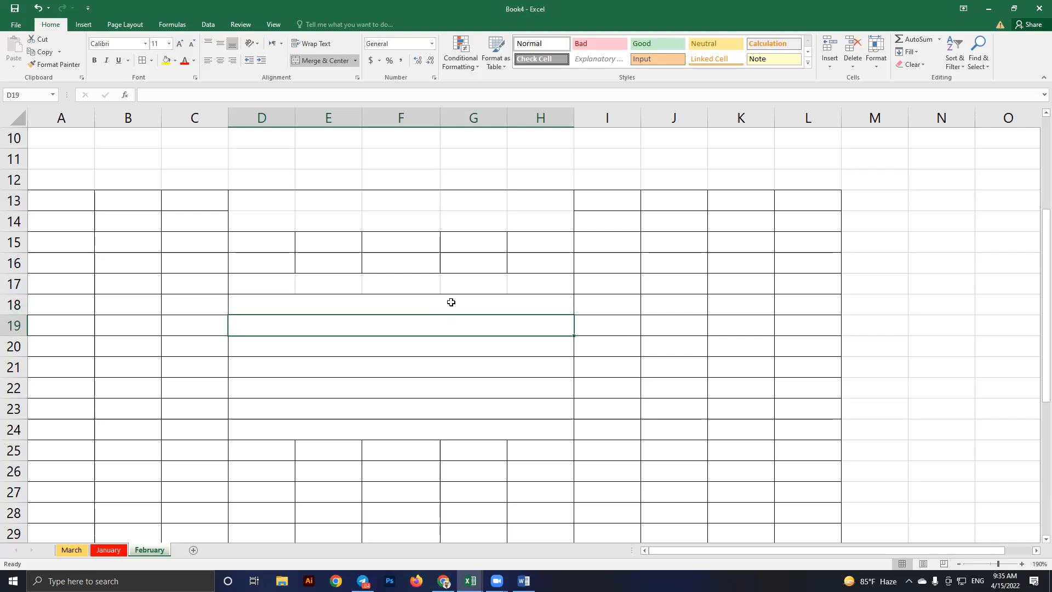
pyautogui.click(433, 303)
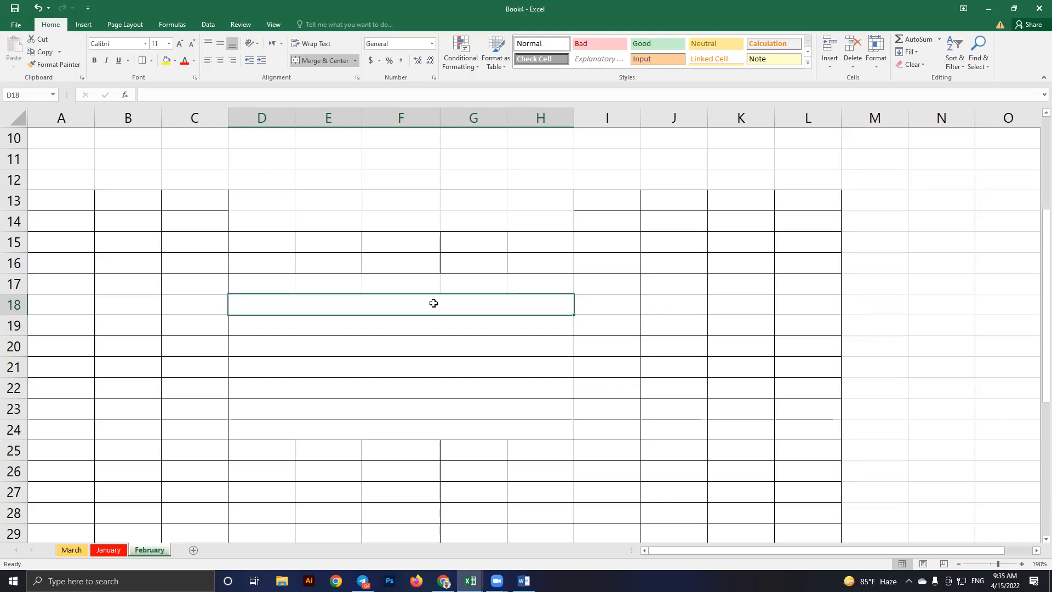
pyautogui.hotkey('alt', 'Tab')
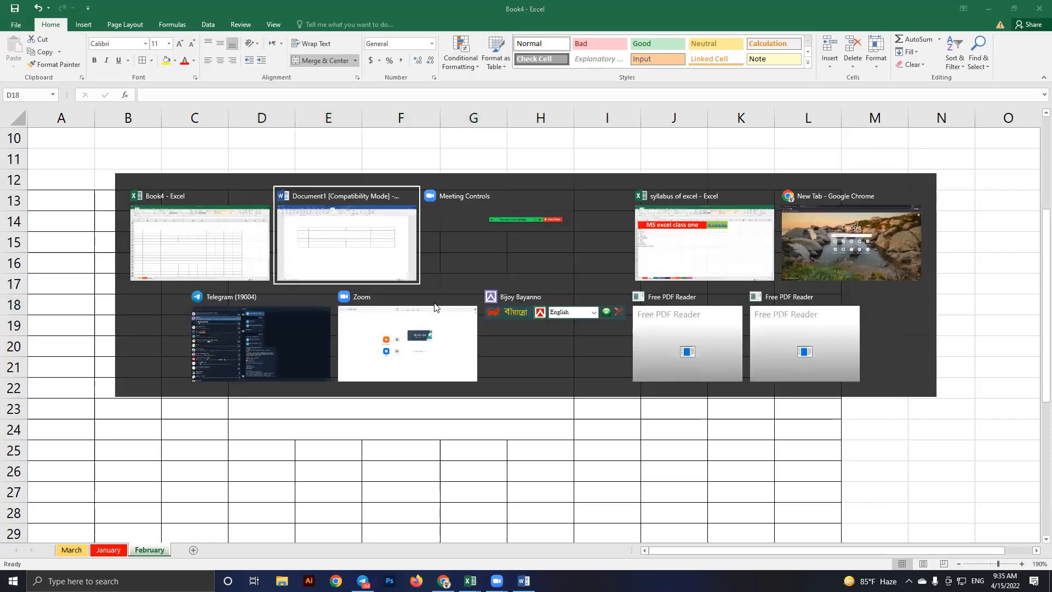
pyautogui.hotkey('alt', 'shift', 'Tab')
pyautogui.click(432, 317)
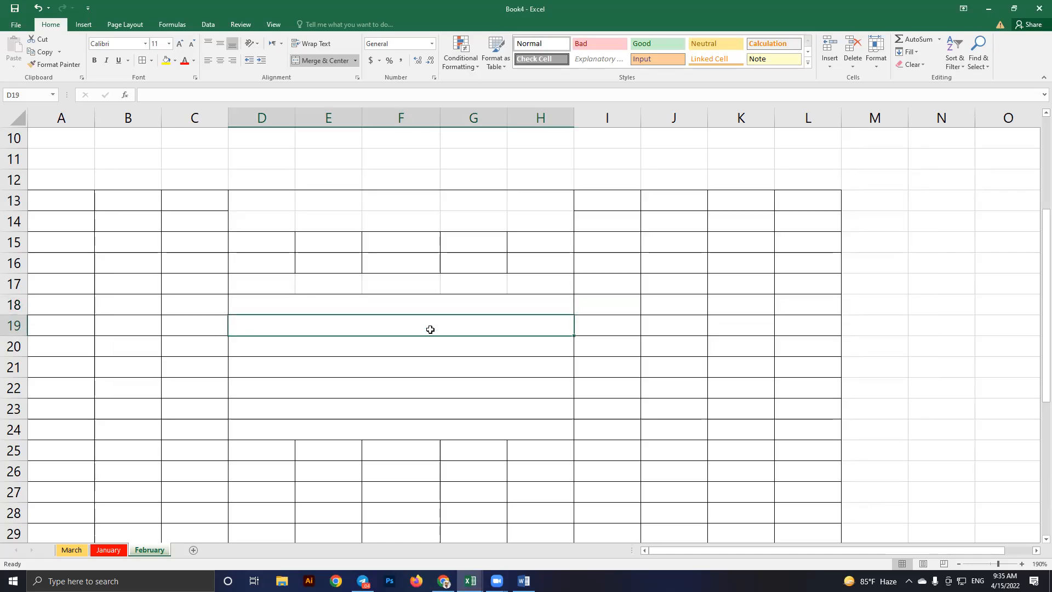
pyautogui.click(447, 362)
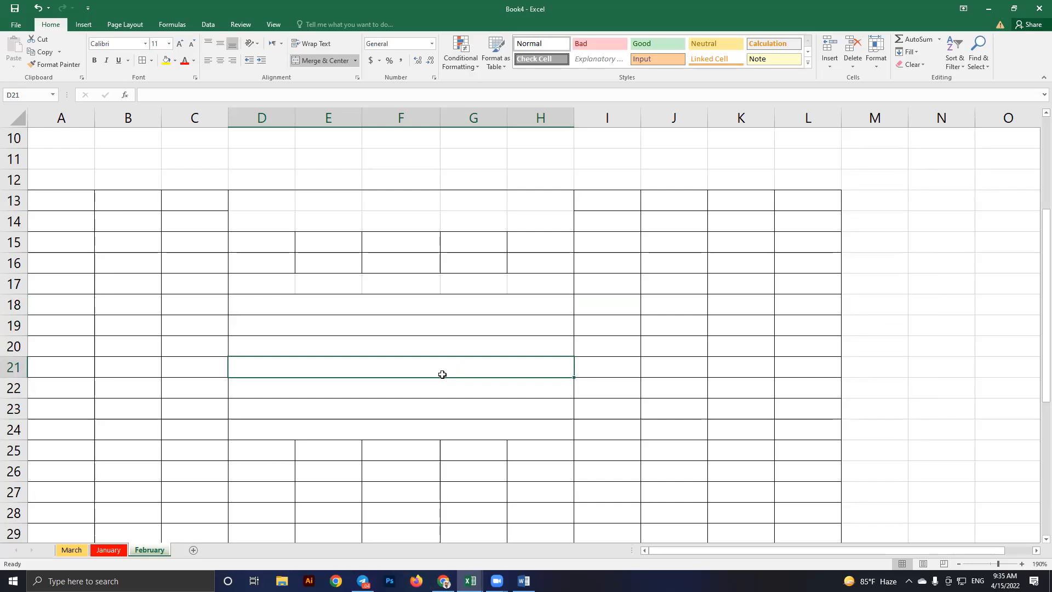
pyautogui.press('alt')
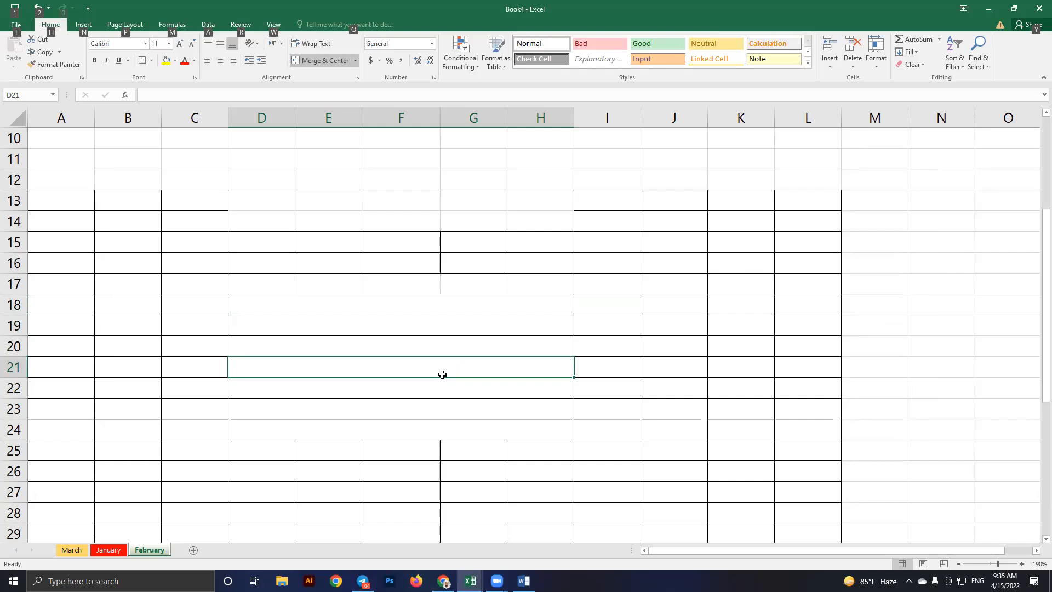
pyautogui.hotkey('alt', 'Tab')
pyautogui.hotkey('alt', 'Tab')
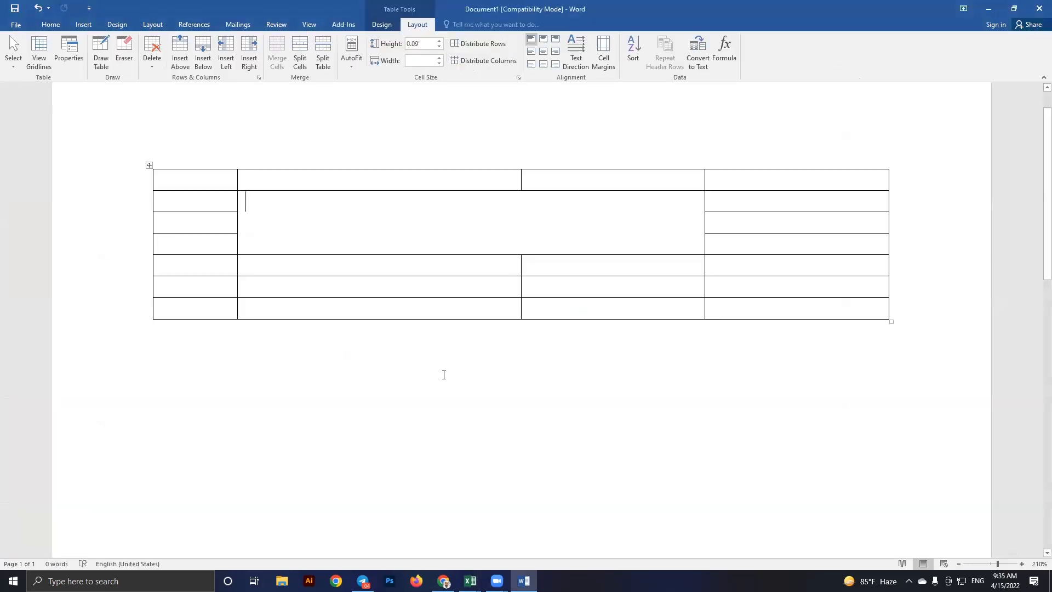
pyautogui.hotkey('alt', 'Tab')
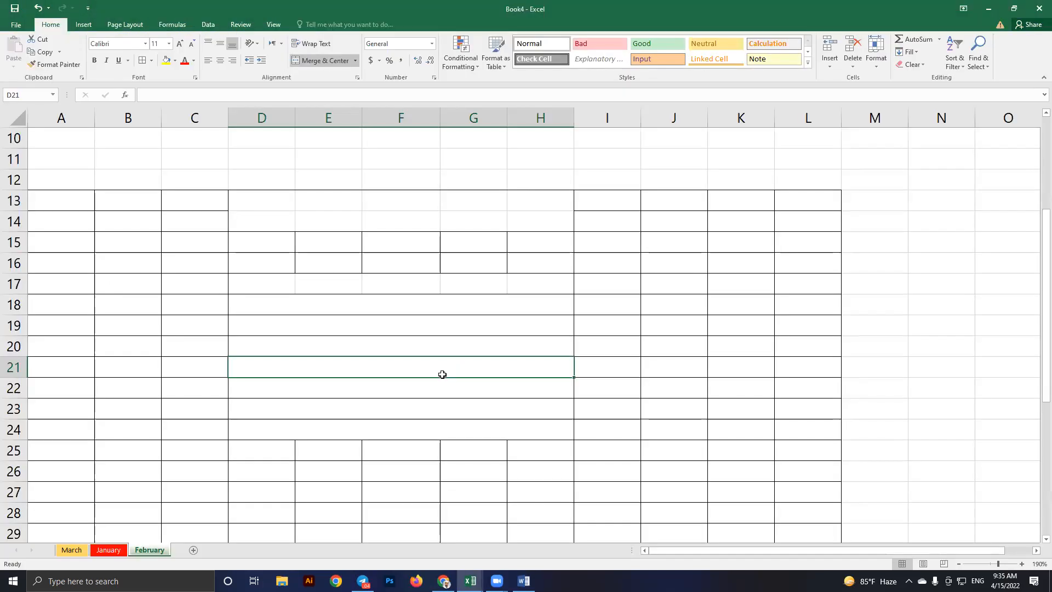
pyautogui.hotkey('alt', 'Tab')
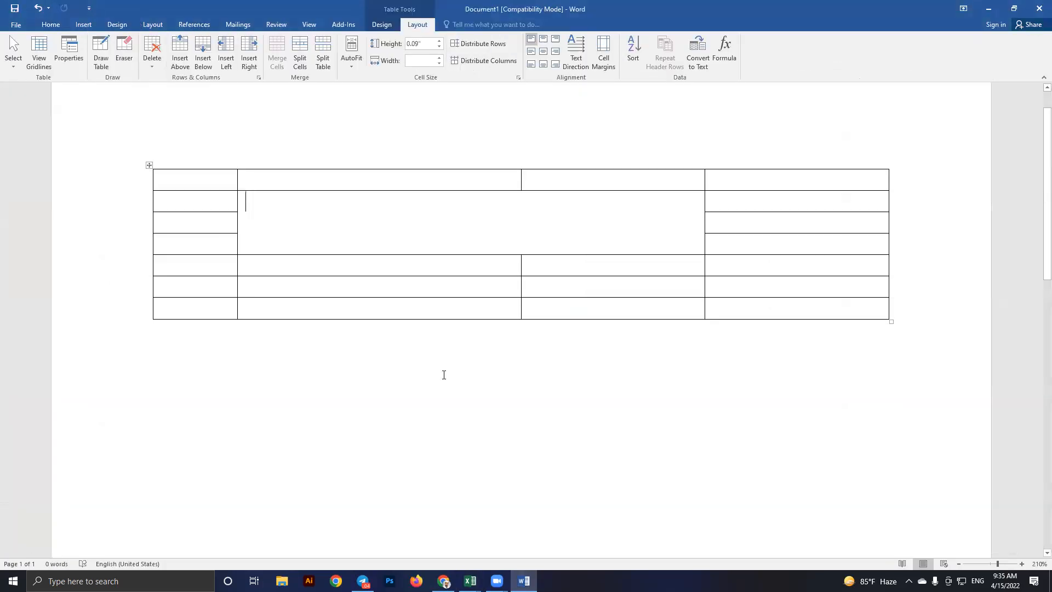
pyautogui.hotkey('alt', 'Tab')
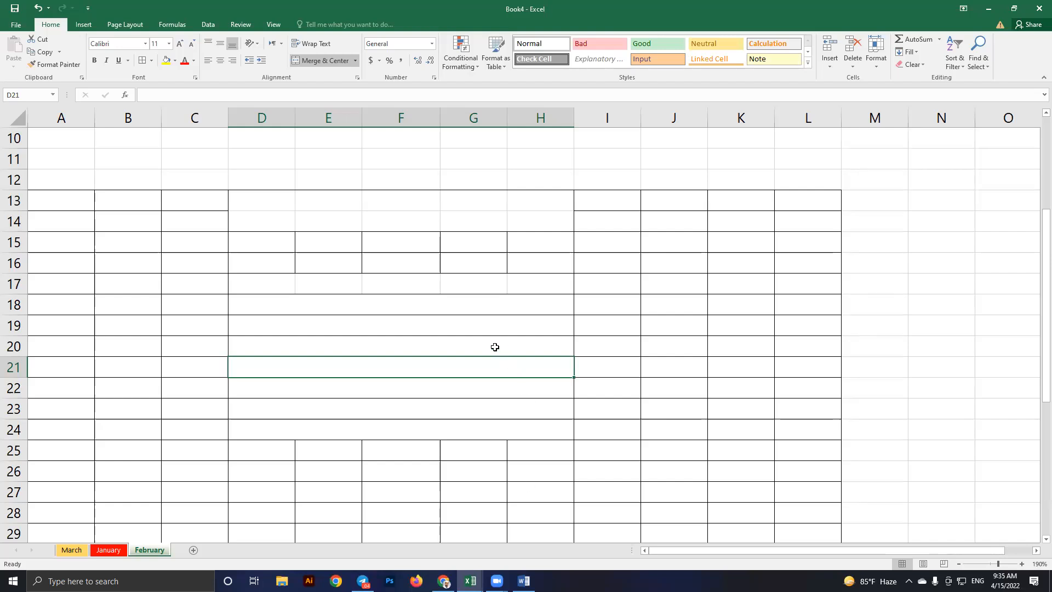
pyautogui.click(396, 309)
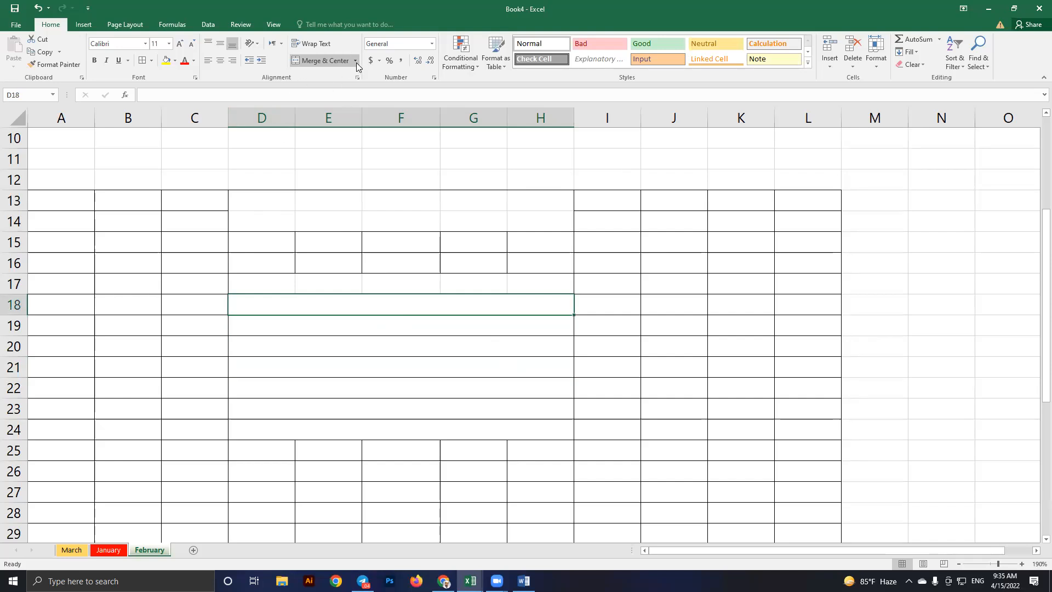
# Merge and center U15:Y23 into one cell
pyautogui.scroll(-1, 376, 350)
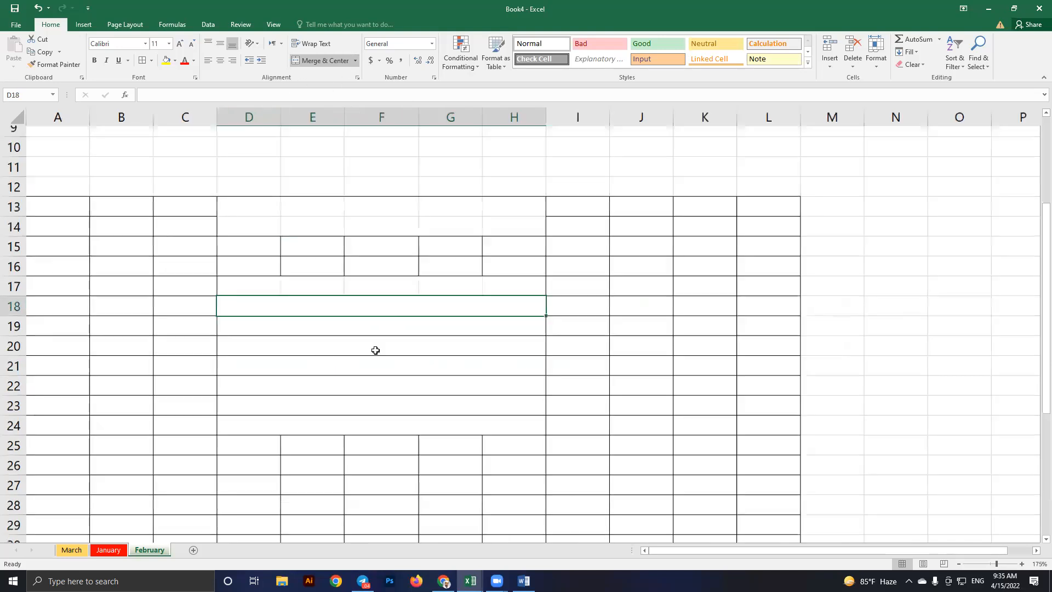
pyautogui.scroll(-3, 812, 310)
pyautogui.scroll(-1, 709, 390)
pyautogui.scroll(-1, 659, 488)
pyautogui.scroll(-2, 636, 513)
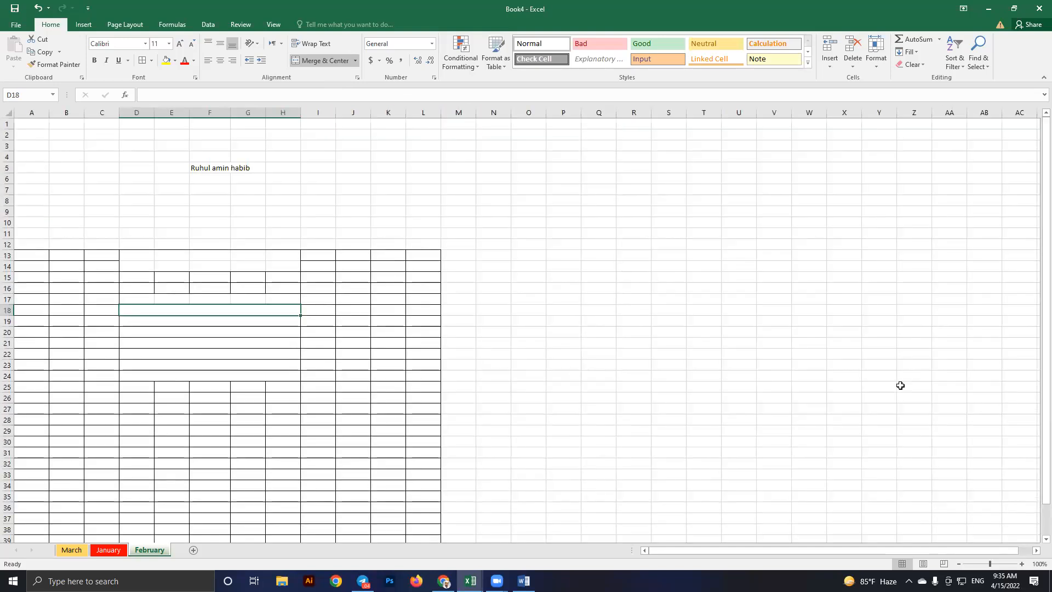
pyautogui.scroll(4, 626, 326)
pyautogui.scroll(1, 368, 227)
pyautogui.scroll(1, 605, 368)
pyautogui.scroll(1, 526, 279)
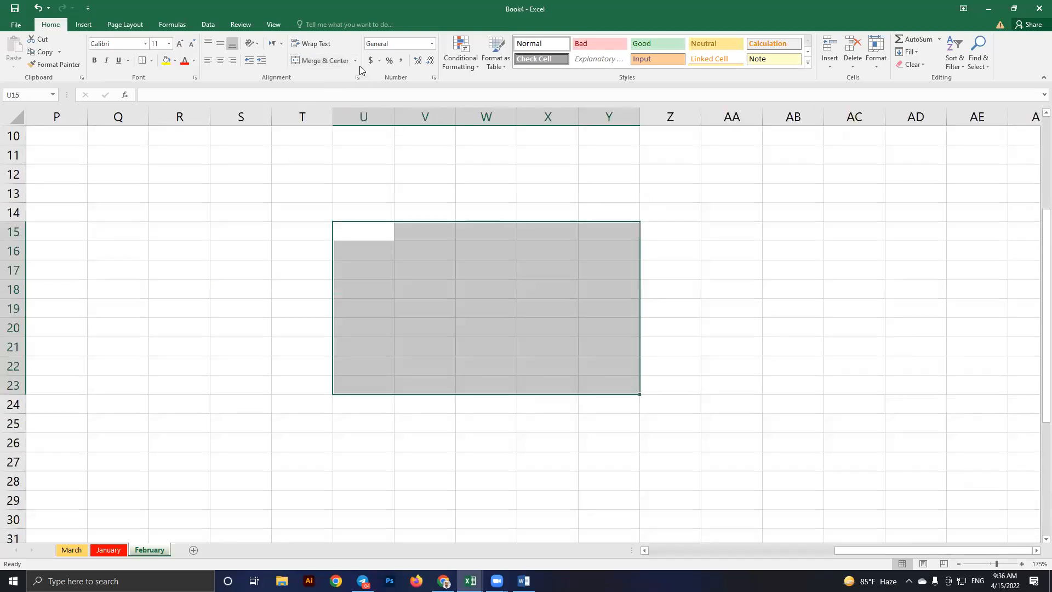
pyautogui.click(356, 61)
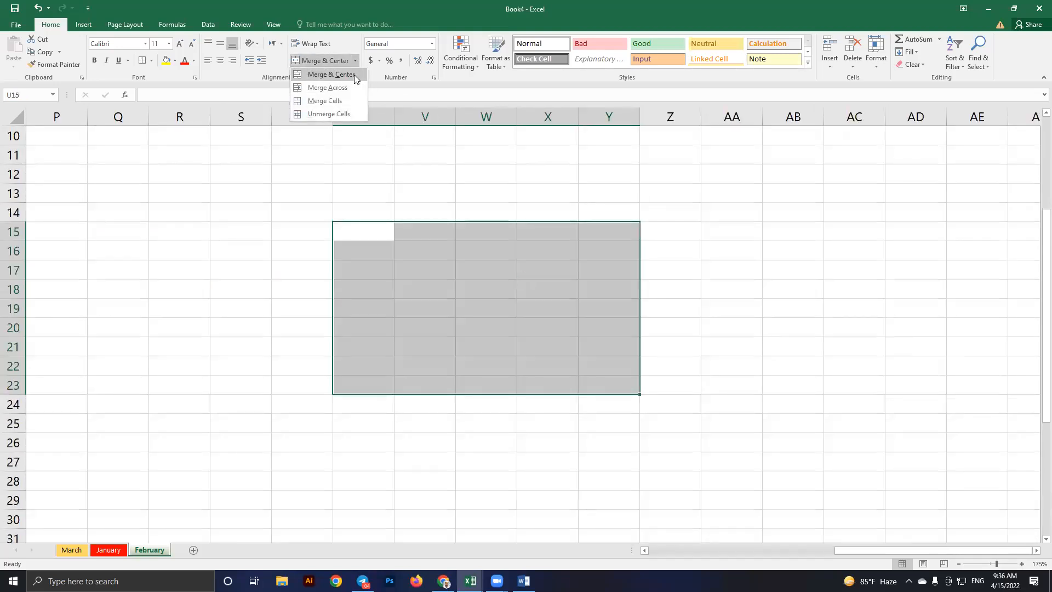
pyautogui.click(355, 75)
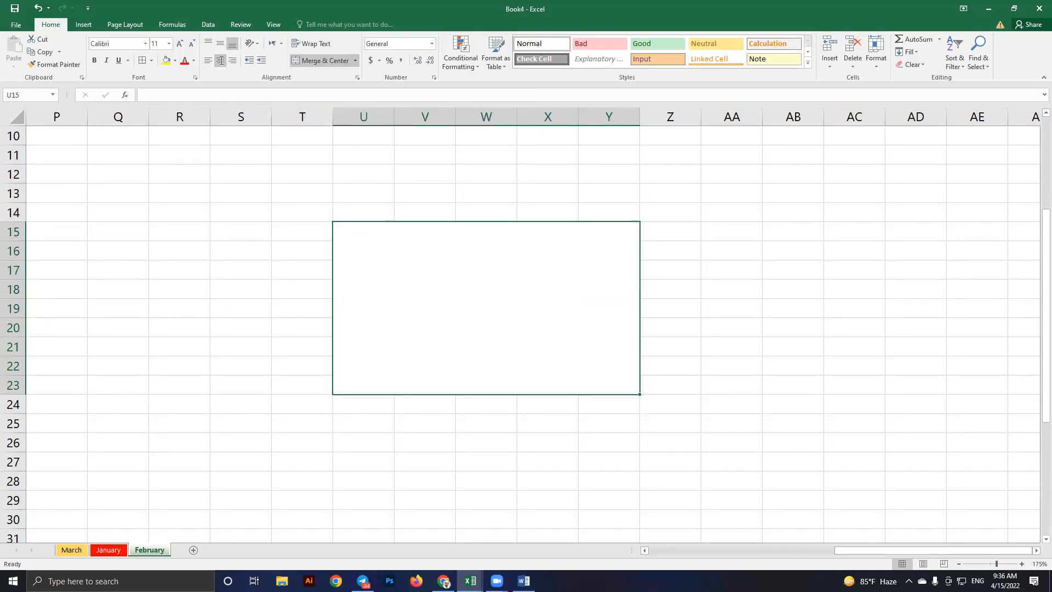
# Enter 'Hello World' in the merged U15:Y23 cell
pyautogui.write('Hello World')
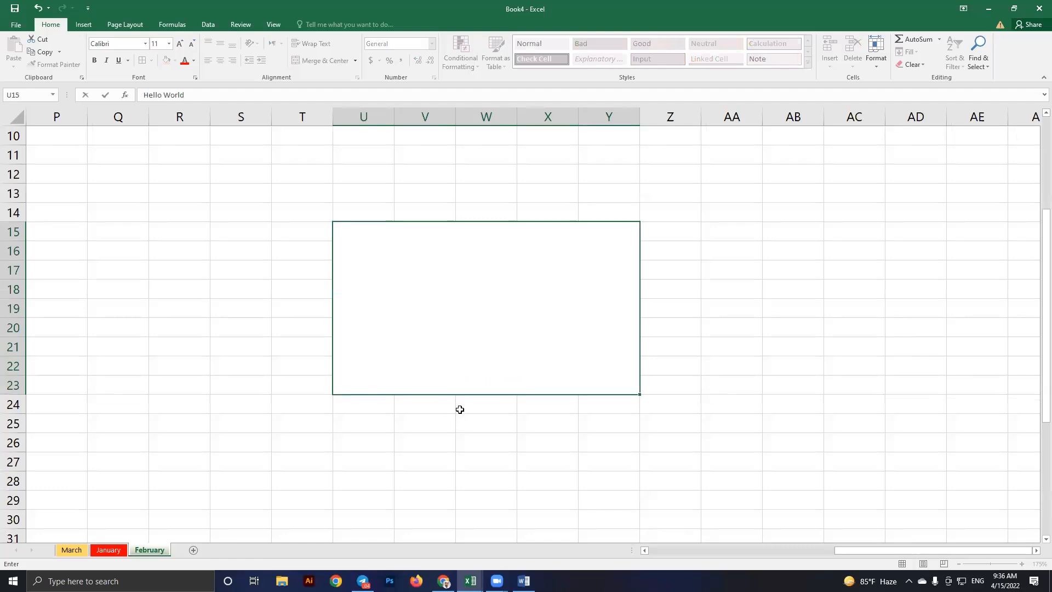
pyautogui.scroll(-2, 457, 408)
pyautogui.scroll(1, 454, 369)
pyautogui.click(703, 308)
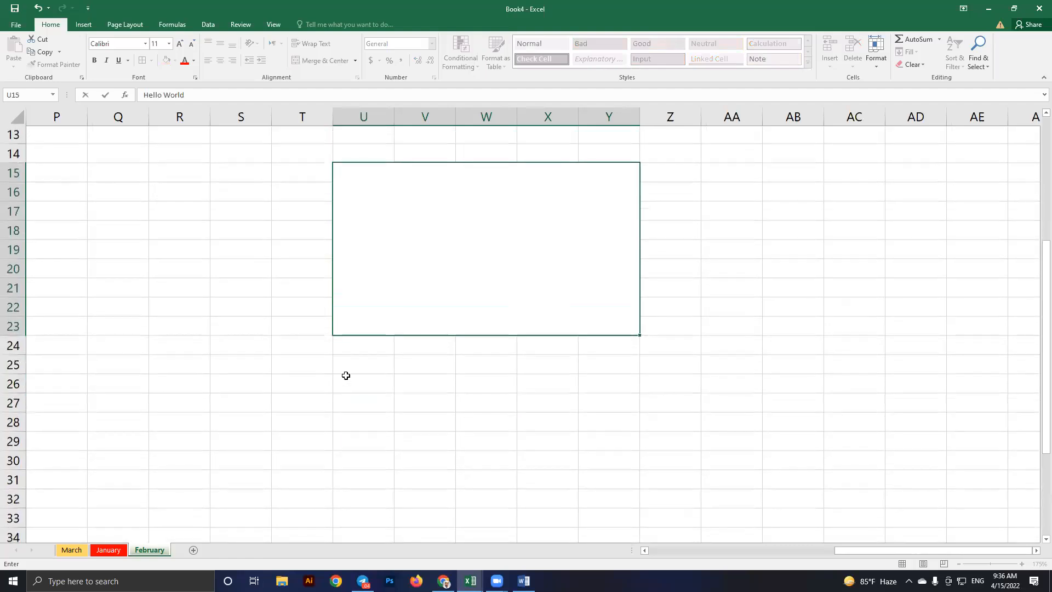
# Merge U24:Y30 without centring and enter 'Hello World' in it
pyautogui.moveTo(356, 346); pyautogui.dragTo(608, 462)
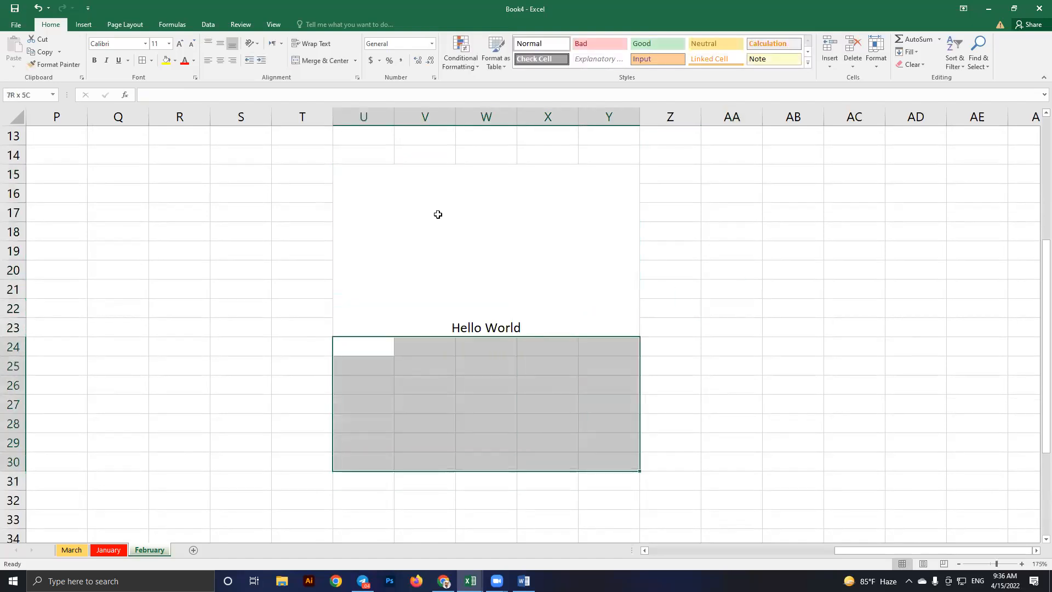
pyautogui.click(356, 62)
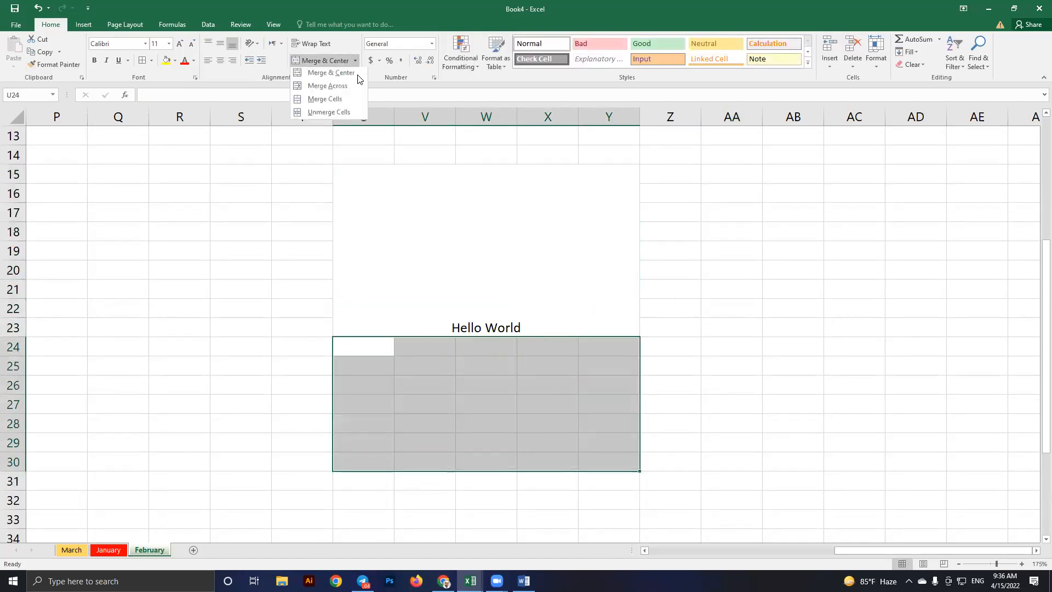
pyautogui.click(340, 102)
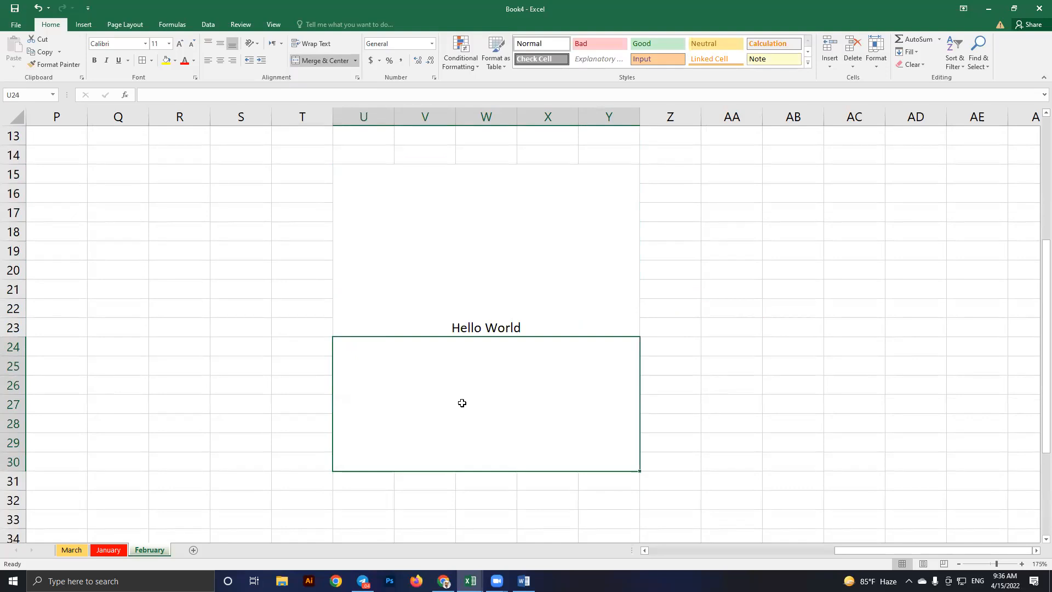
pyautogui.write('Hello Wordl')
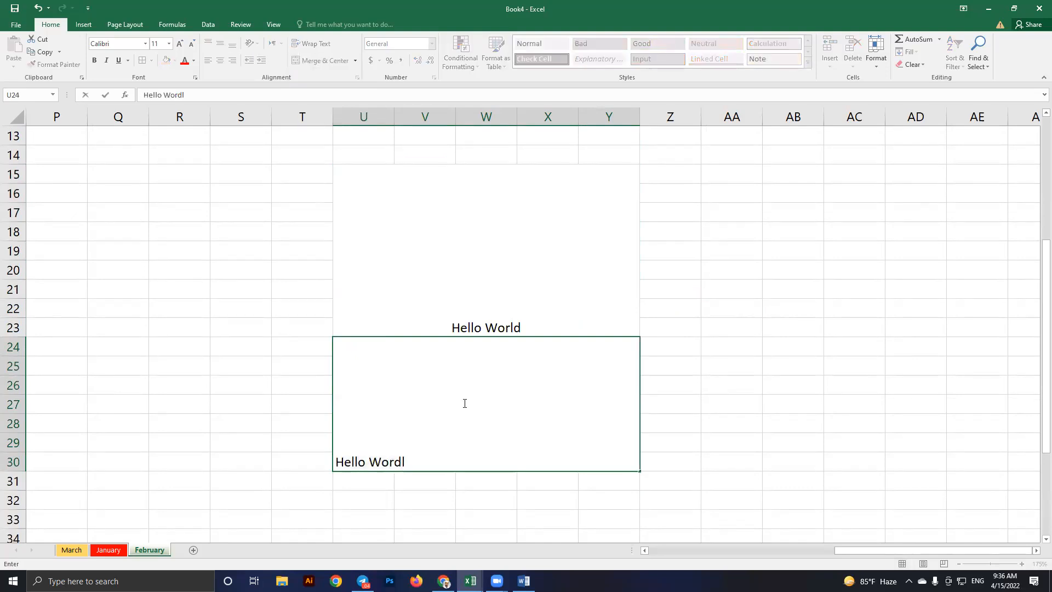
pyautogui.press('BackSpace')
pyautogui.write('ld')
pyautogui.press('Return')
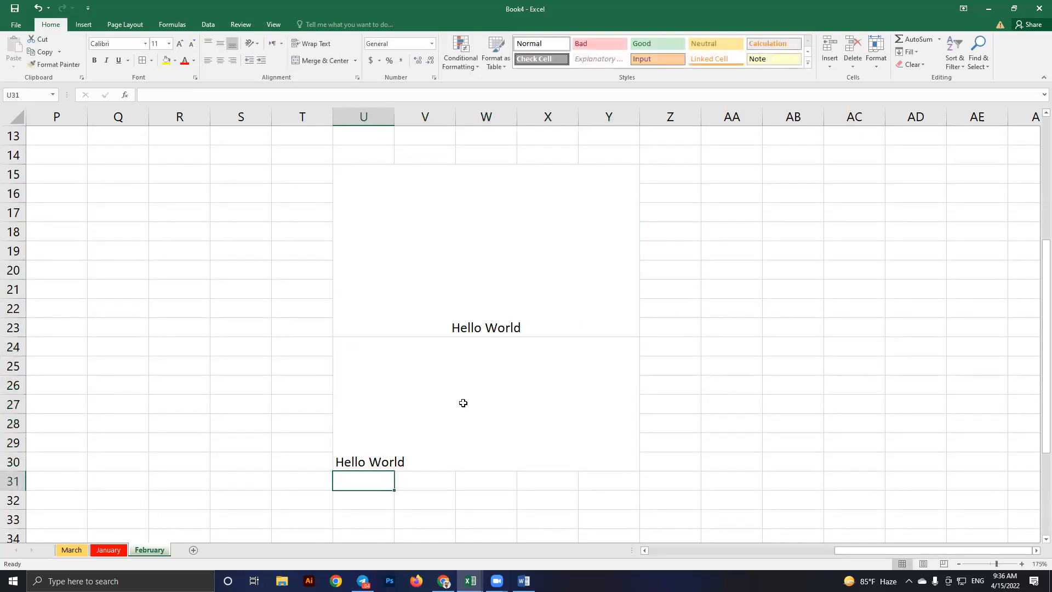
pyautogui.click(373, 460)
pyautogui.click(456, 260)
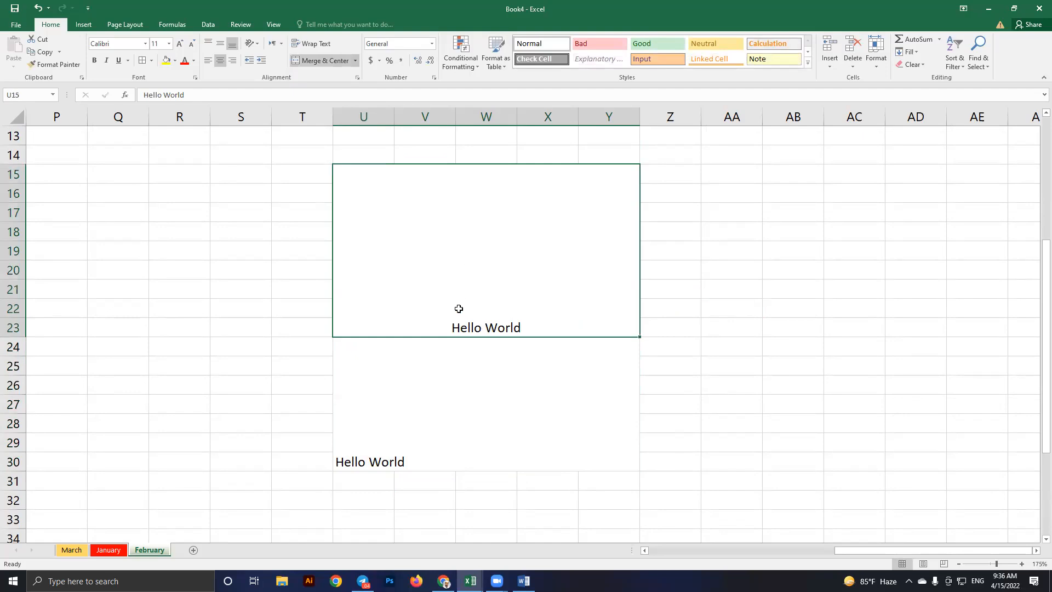
# Select the block Z18 through AD25
pyautogui.click(491, 381)
pyautogui.click(354, 60)
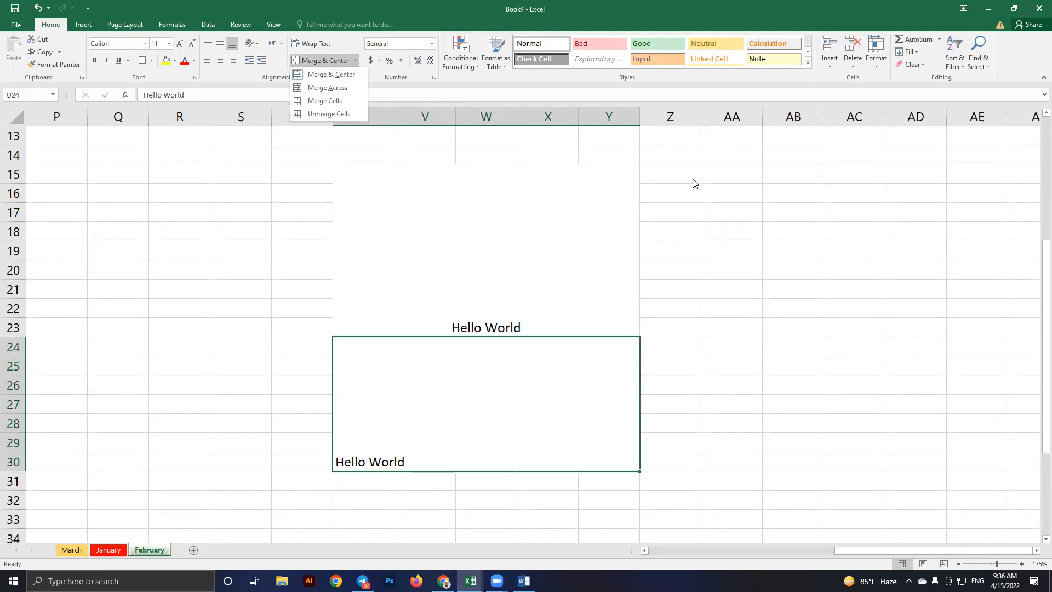
pyautogui.click(704, 231)
pyautogui.moveTo(688, 237); pyautogui.dragTo(909, 324)
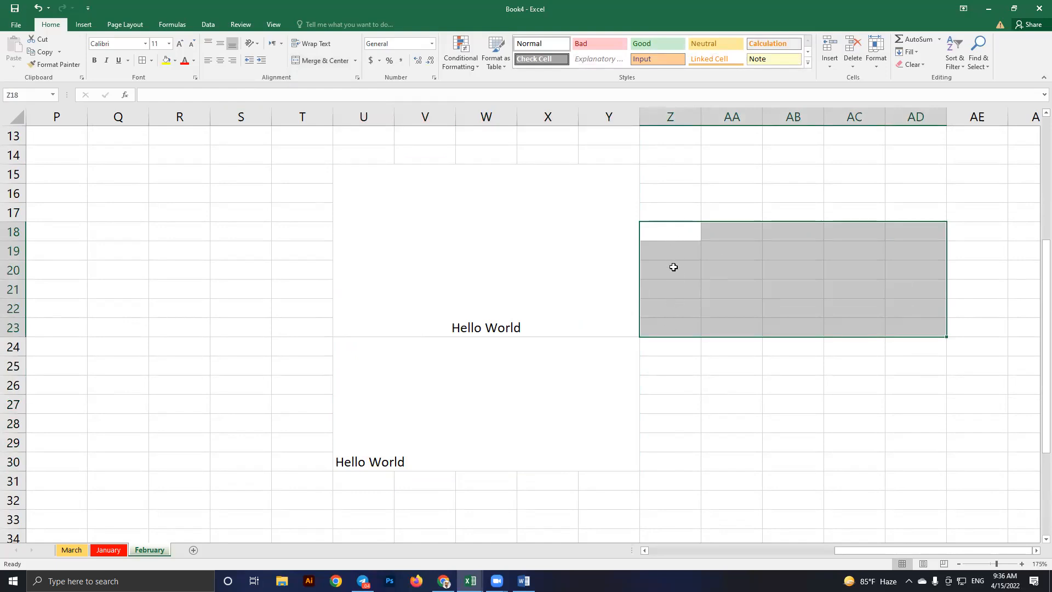
pyautogui.click(670, 235)
pyautogui.moveTo(669, 235); pyautogui.dragTo(915, 235)
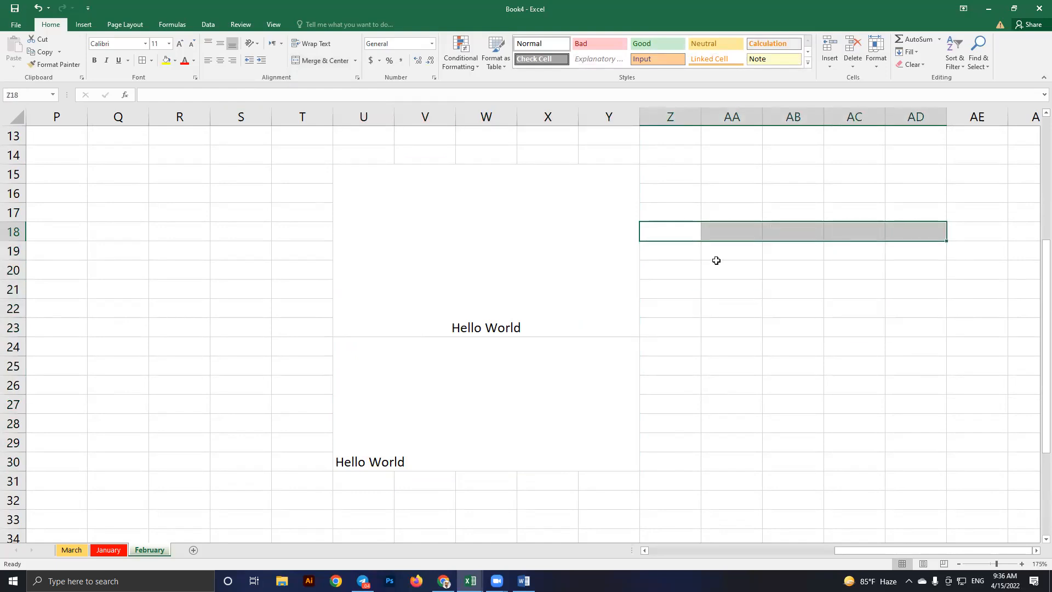
pyautogui.moveTo(662, 253); pyautogui.dragTo(909, 249)
pyautogui.moveTo(657, 271); pyautogui.dragTo(909, 270)
pyautogui.moveTo(670, 232); pyautogui.dragTo(910, 371)
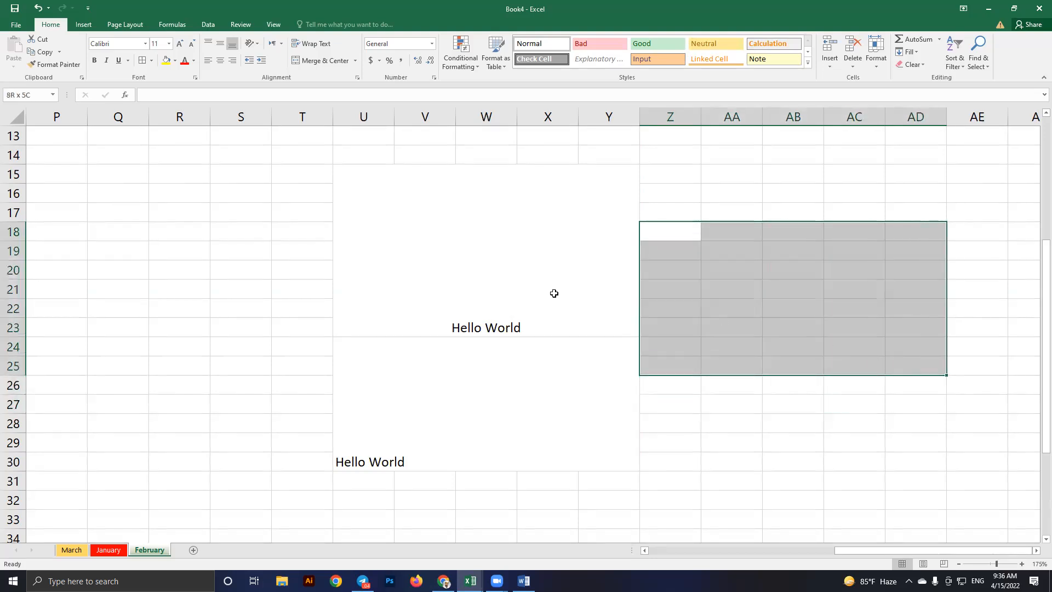
# Apply Merge Across to Z18:AD25 and check that rows 18–21 are merged
pyautogui.click(355, 63)
pyautogui.click(337, 89)
pyautogui.click(772, 285)
pyautogui.click(737, 234)
pyautogui.click(734, 250)
pyautogui.click(733, 271)
pyautogui.click(733, 284)
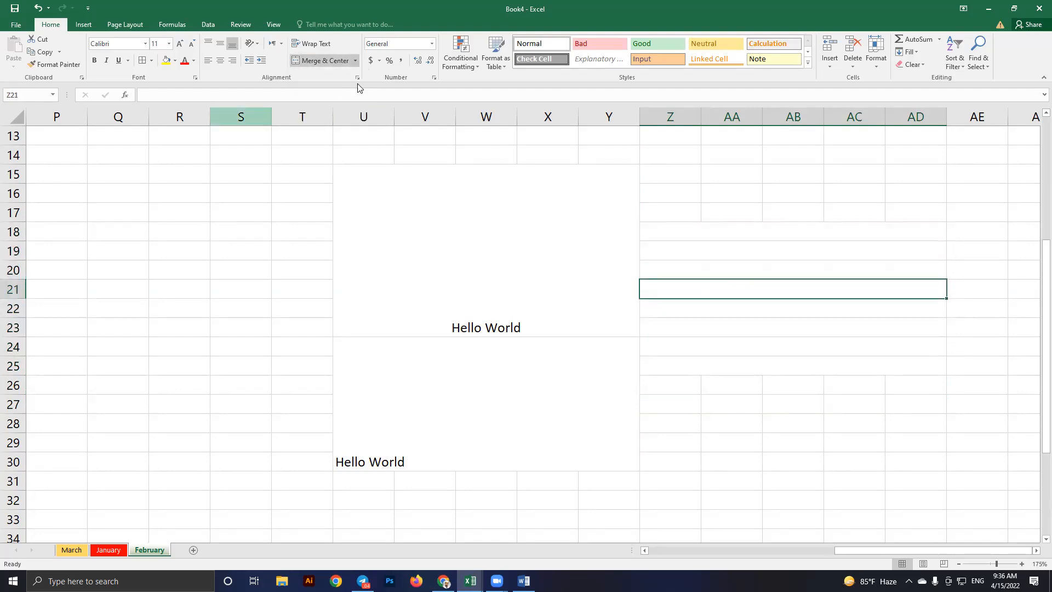
pyautogui.click(355, 60)
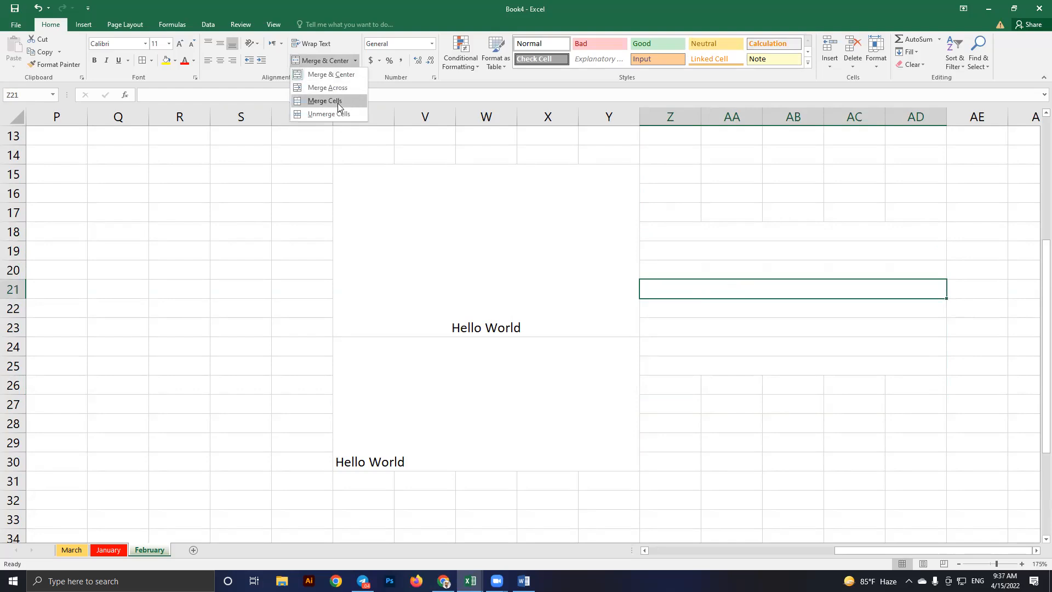
pyautogui.click(527, 238)
pyautogui.click(452, 235)
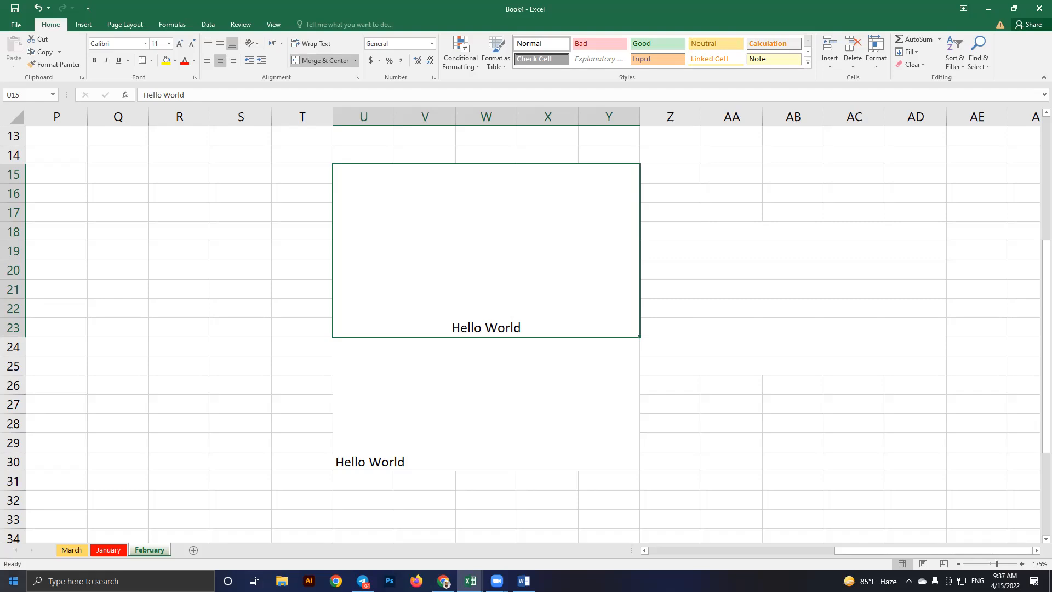
# Delete the February sheet from Book4
pyautogui.rightClick(149, 553)
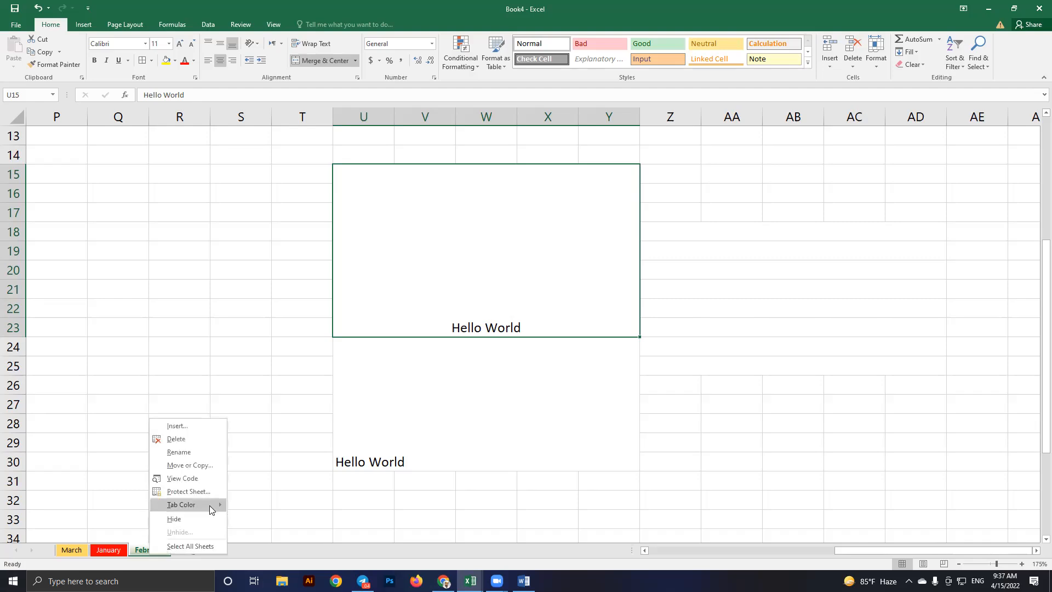
pyautogui.click(187, 444)
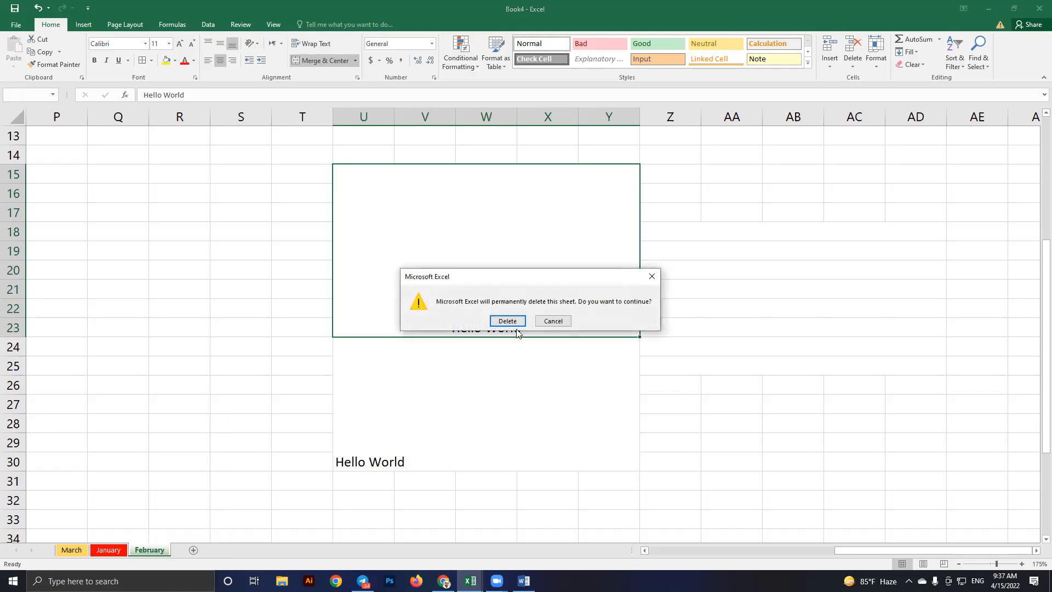
pyautogui.click(506, 319)
pyautogui.click(413, 411)
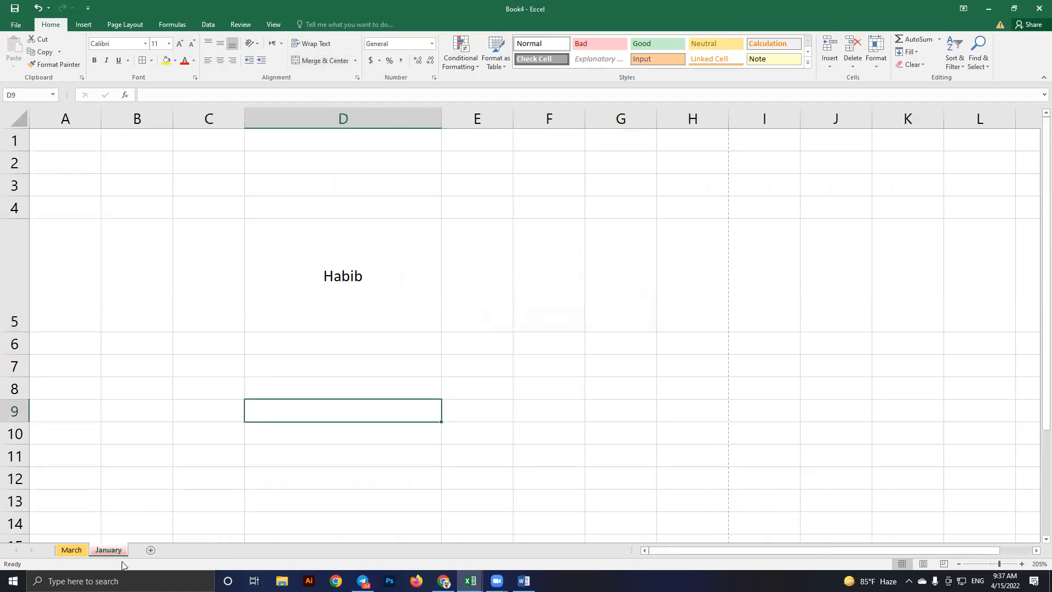
# Delete the January sheet, then switch to the syllabus of excel workbook
pyautogui.rightClick(104, 550)
pyautogui.click(156, 439)
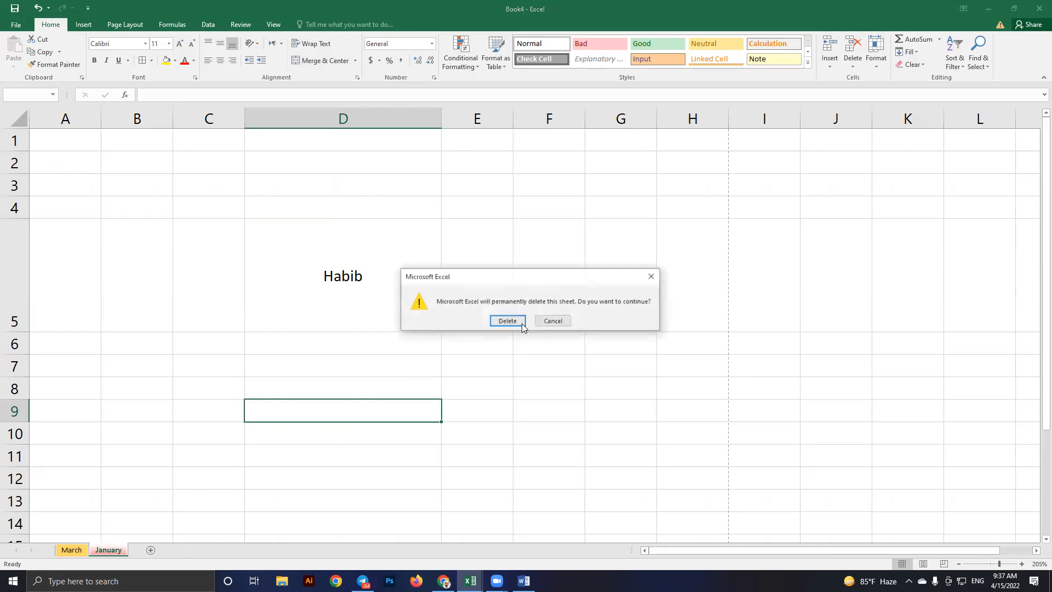
pyautogui.press('Return')
pyautogui.click(341, 225)
pyautogui.hotkey('alt', 'Tab')
pyautogui.press('Tab')
pyautogui.press('Tab')
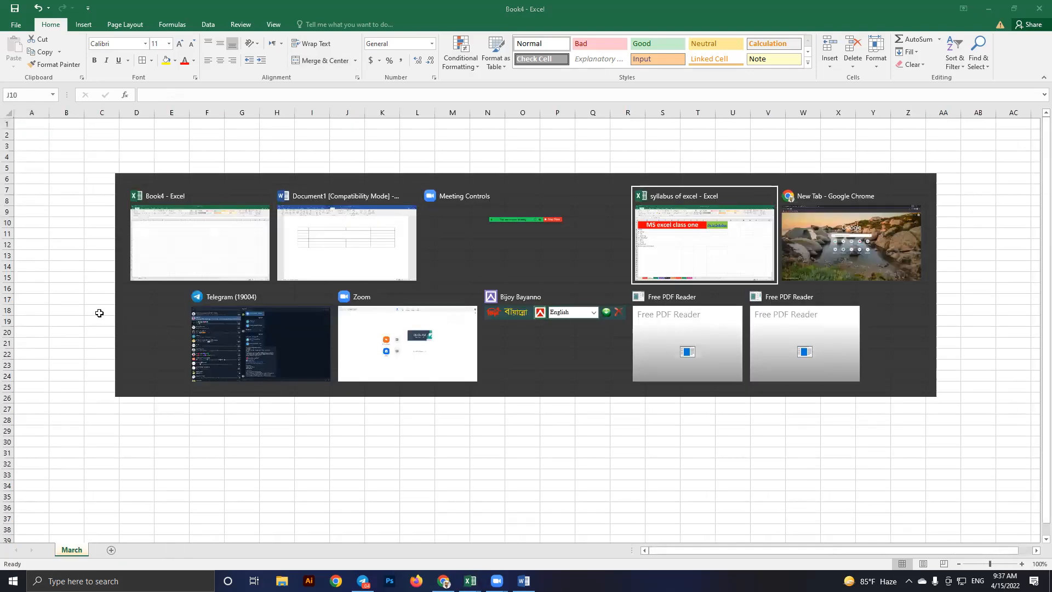
# Return to Book4's March sheet and enter Hello in E4 and World in E5
pyautogui.click(144, 314)
pyautogui.hotkey('alt', 'Tab')
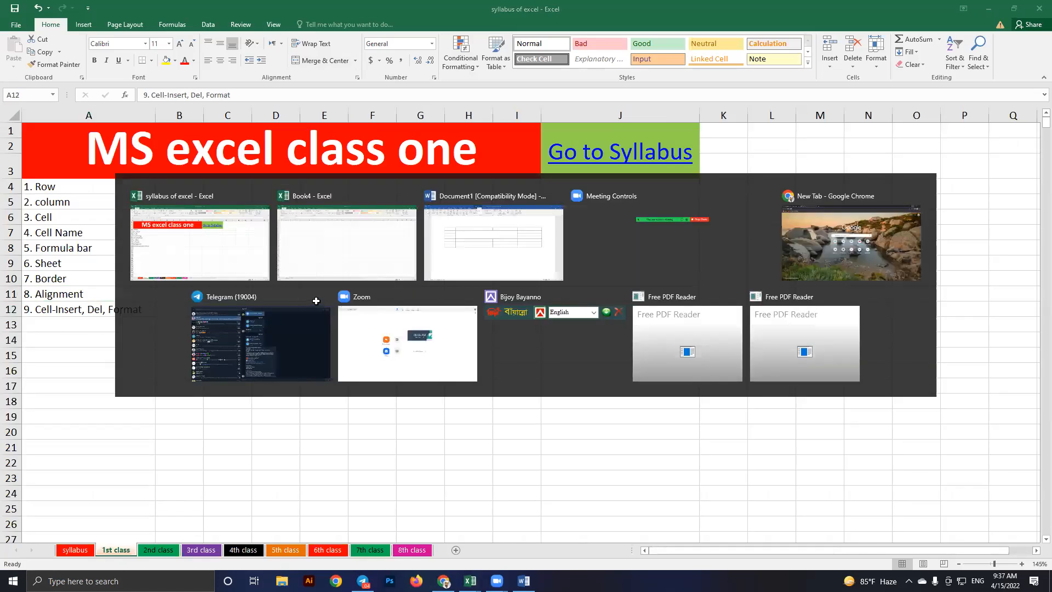
pyautogui.scroll(5, 314, 300)
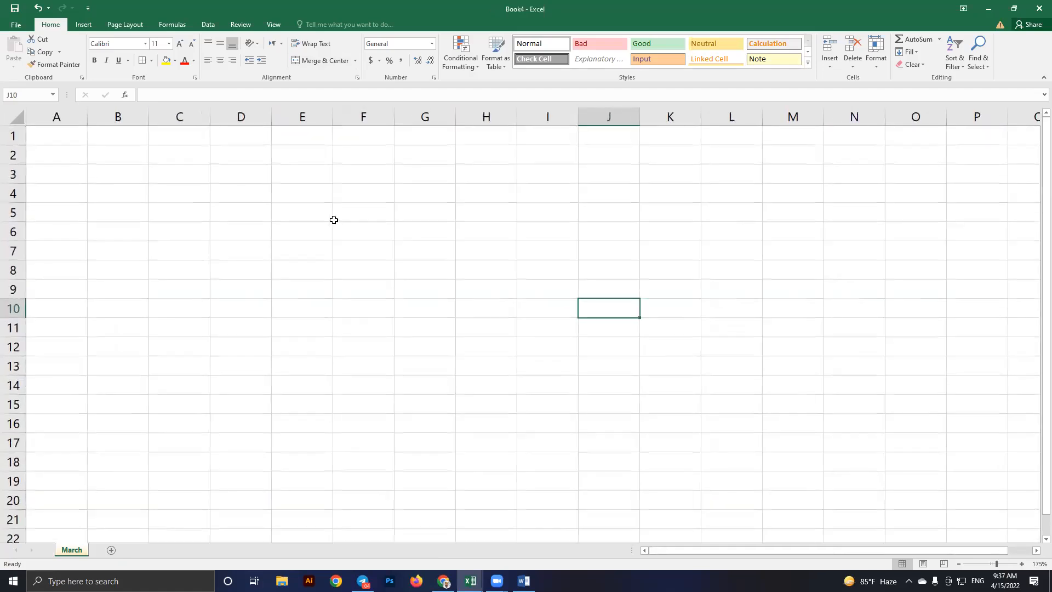
pyautogui.click(301, 194)
pyautogui.write('Hello')
pyautogui.press('Return')
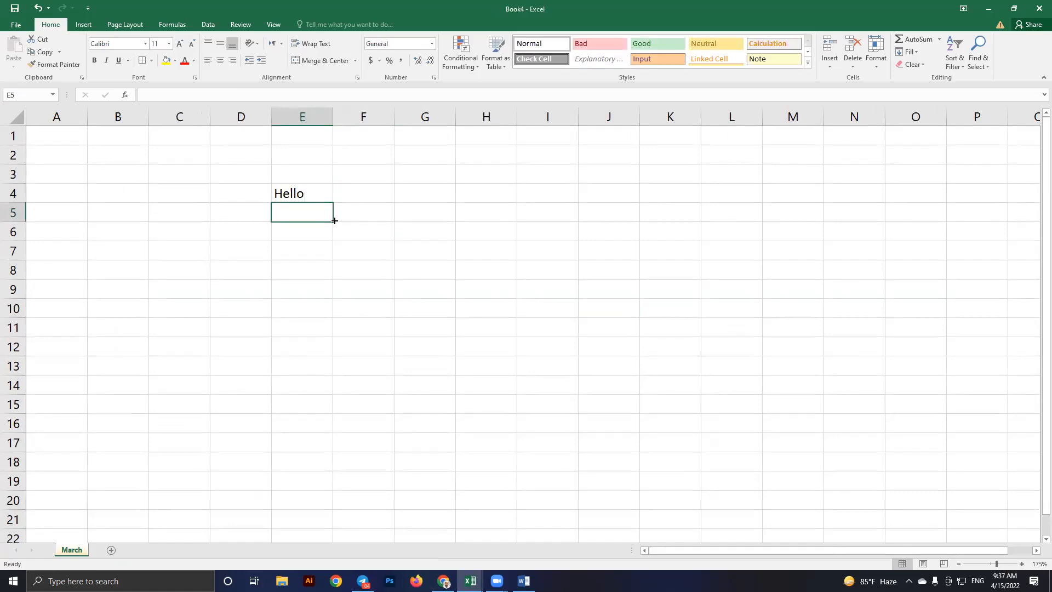
pyautogui.write('World')
pyautogui.press('Return')
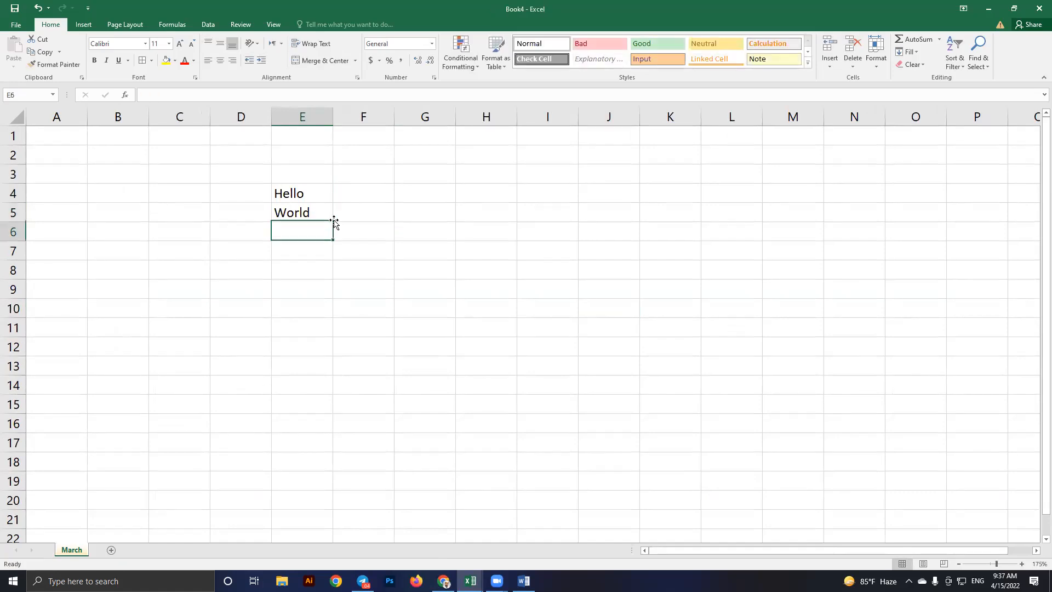
# Enter 'I am from Bangladesh' in E6 and autofit column E to the text
pyautogui.write('Ia')
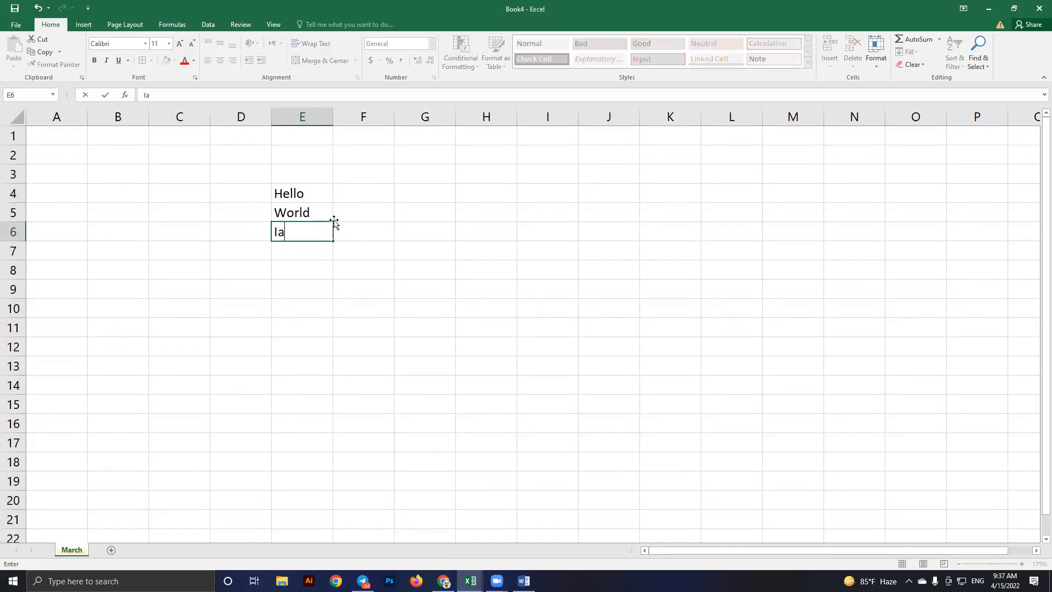
pyautogui.press('BackSpace')
pyautogui.write('am fro')
pyautogui.press('BackSpace')
pyautogui.press('BackSpace')
pyautogui.write('Bang')
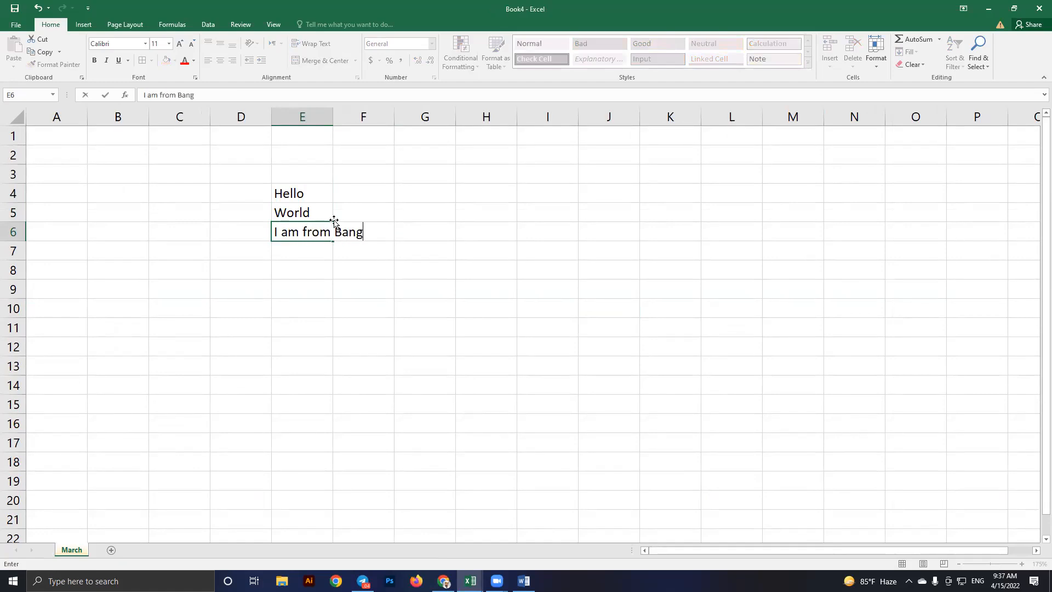
pyautogui.write('ladesh')
pyautogui.click(352, 211)
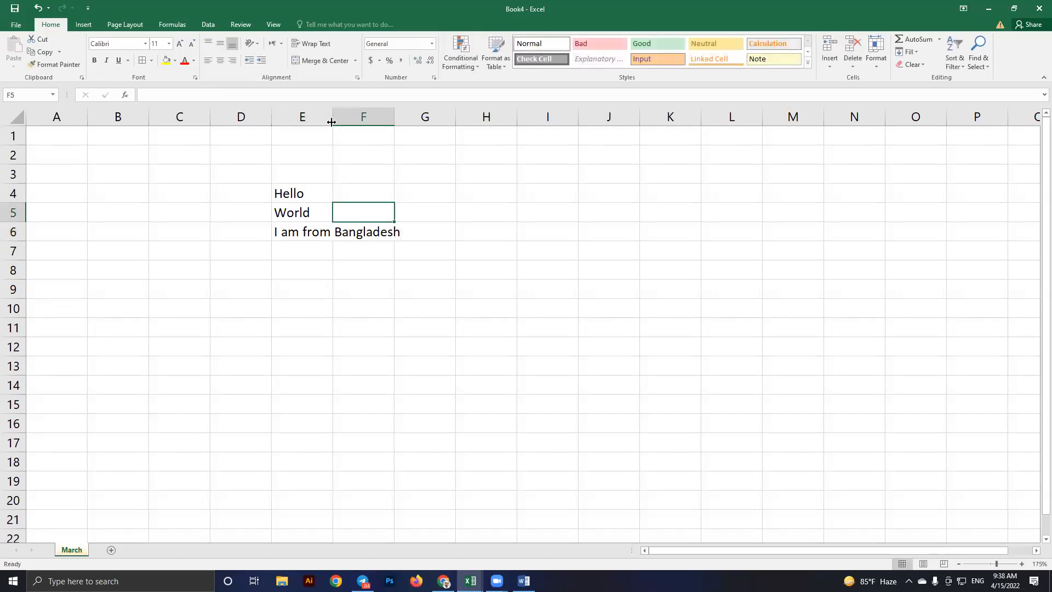
pyautogui.doubleClick(332, 119)
# Fill F4:F6 with Same, To and This cell, then select E5
pyautogui.click(424, 195)
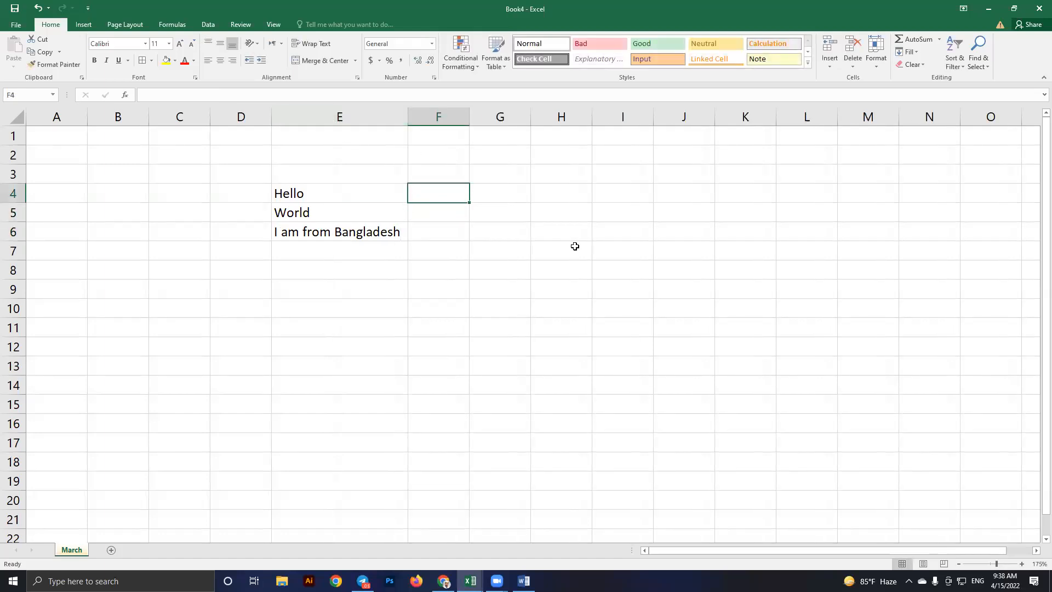
pyautogui.write('Same')
pyautogui.press('Return')
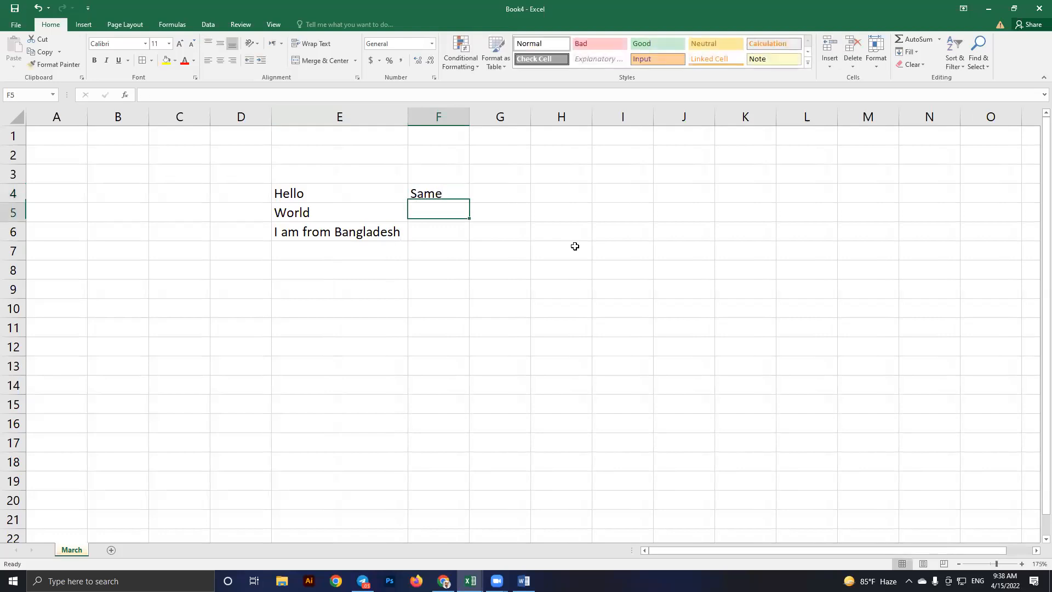
pyautogui.write('To')
pyautogui.press('Return')
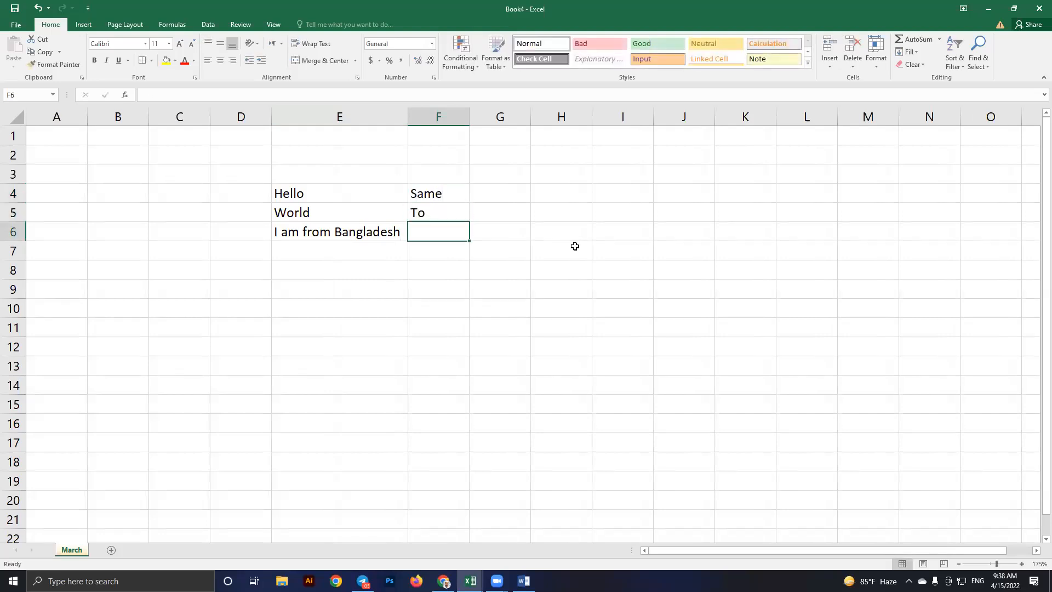
pyautogui.write('This cell')
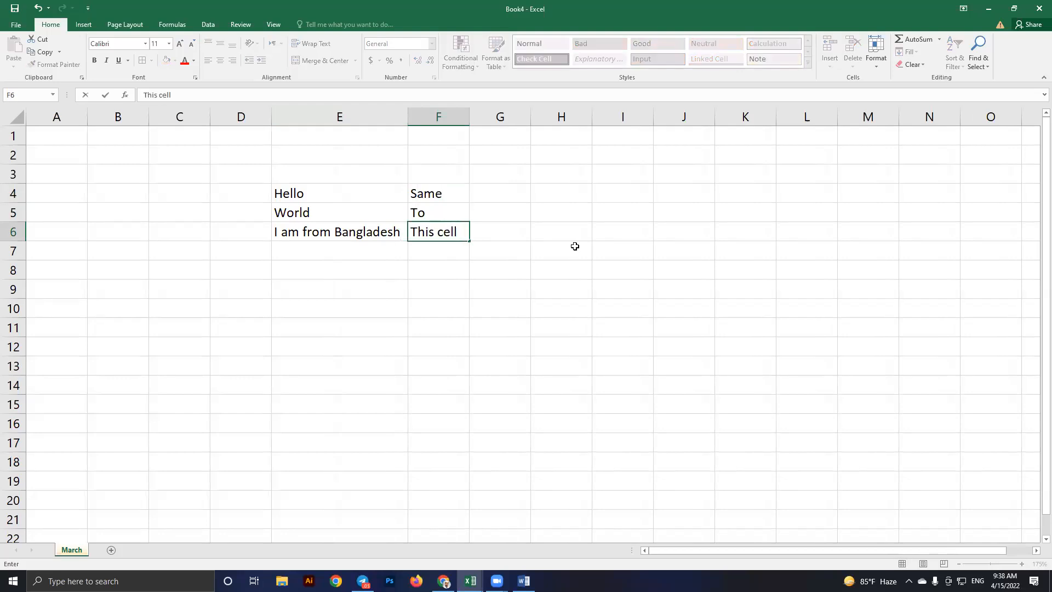
pyautogui.click(502, 269)
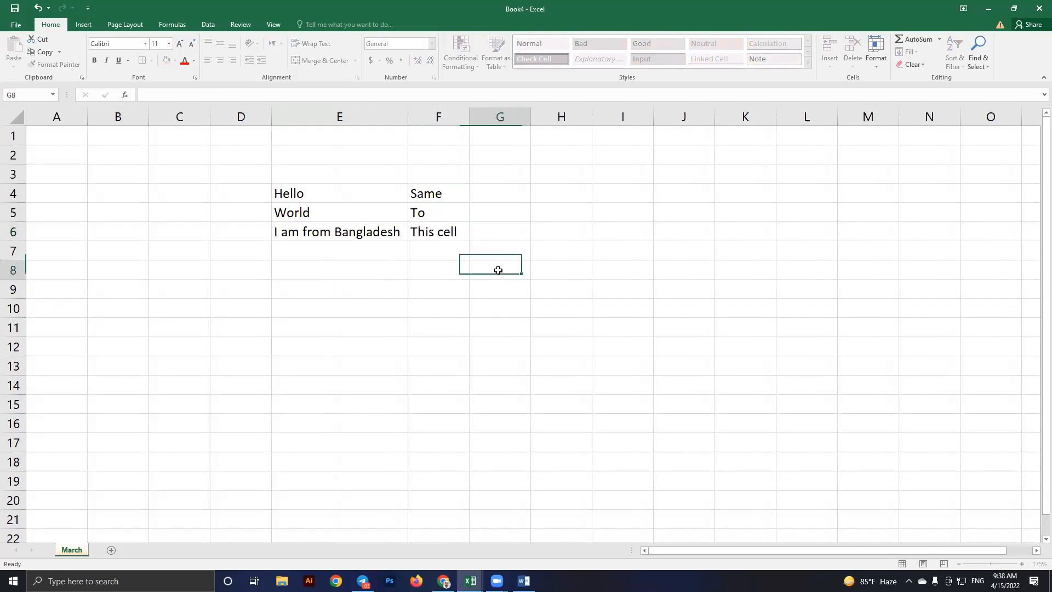
pyautogui.click(321, 212)
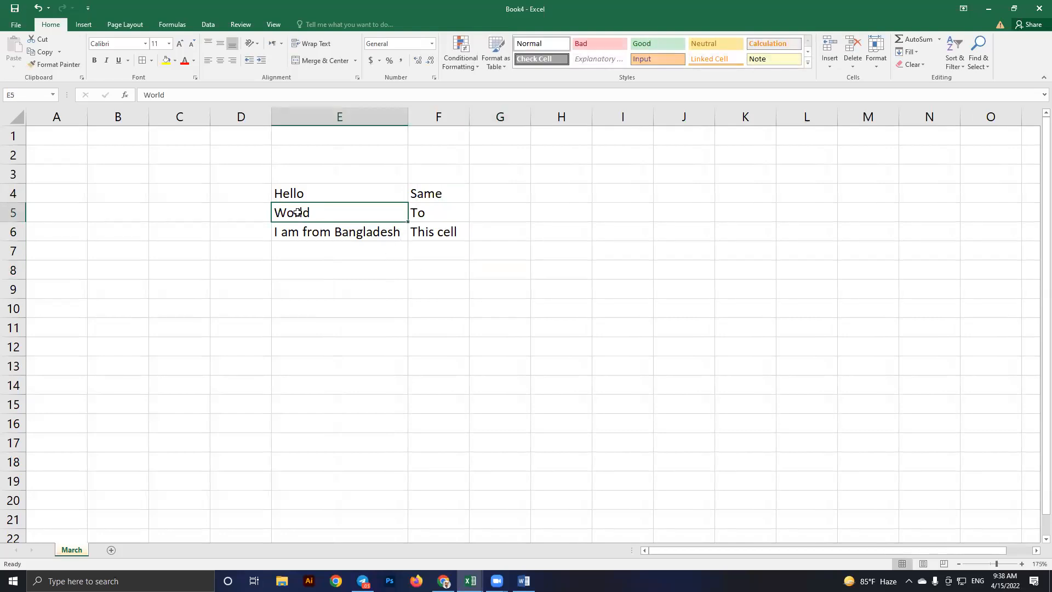
pyautogui.click(301, 233)
pyautogui.click(302, 212)
pyautogui.click(300, 232)
pyautogui.click(304, 214)
pyautogui.click(305, 230)
pyautogui.click(306, 213)
pyautogui.click(320, 230)
pyautogui.click(316, 212)
pyautogui.click(825, 64)
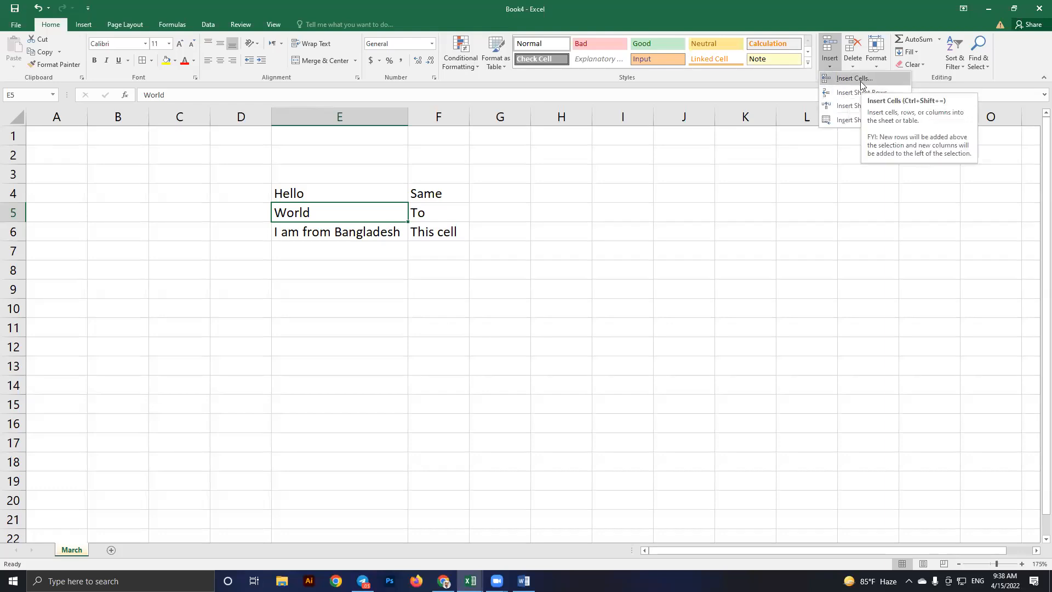
pyautogui.click(860, 81)
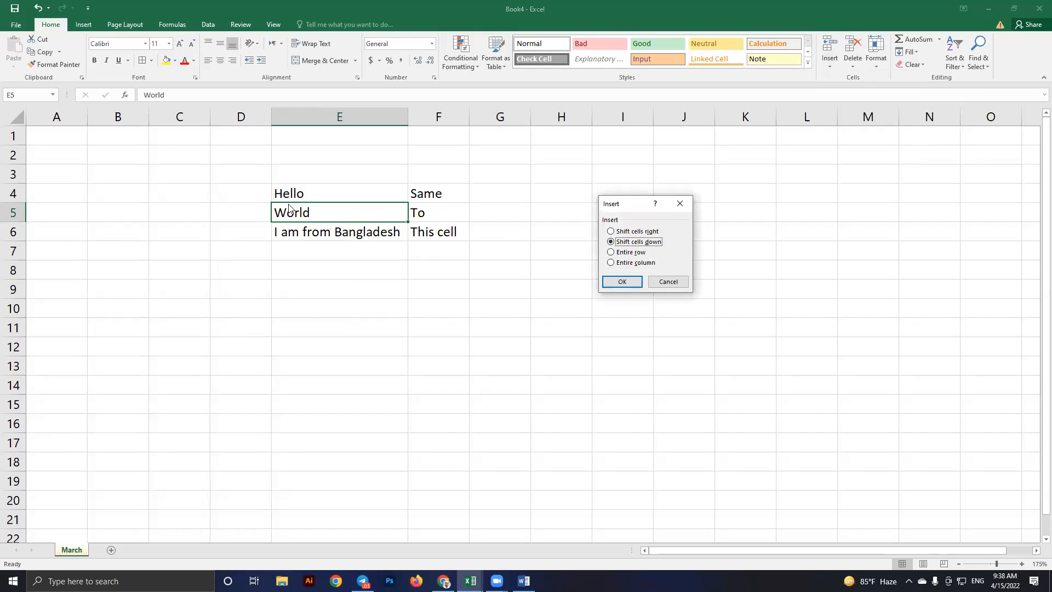
pyautogui.click(631, 232)
pyautogui.click(631, 253)
pyautogui.click(640, 242)
pyautogui.click(634, 282)
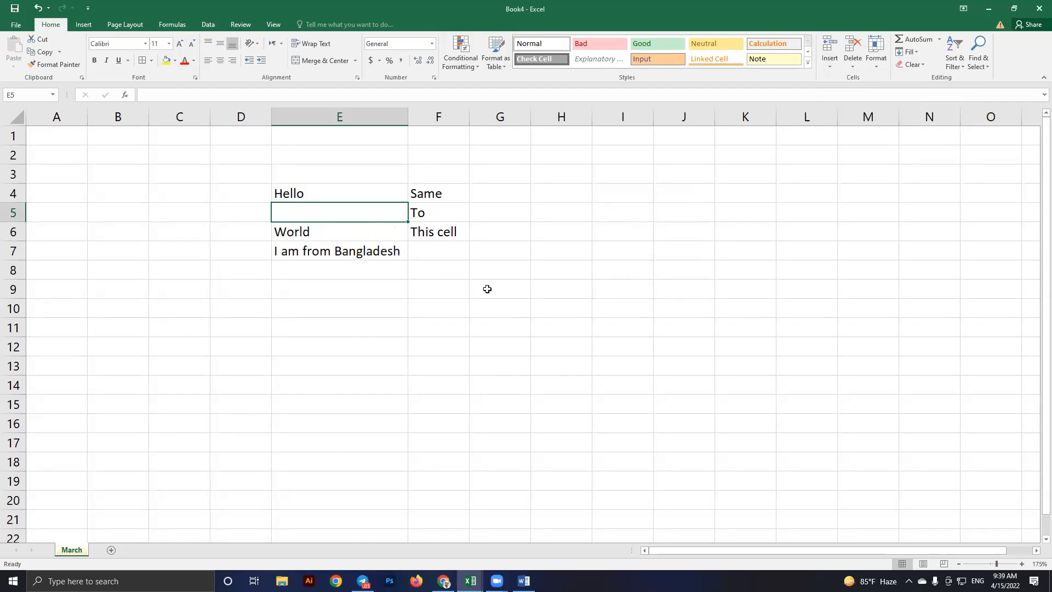
pyautogui.click(300, 231)
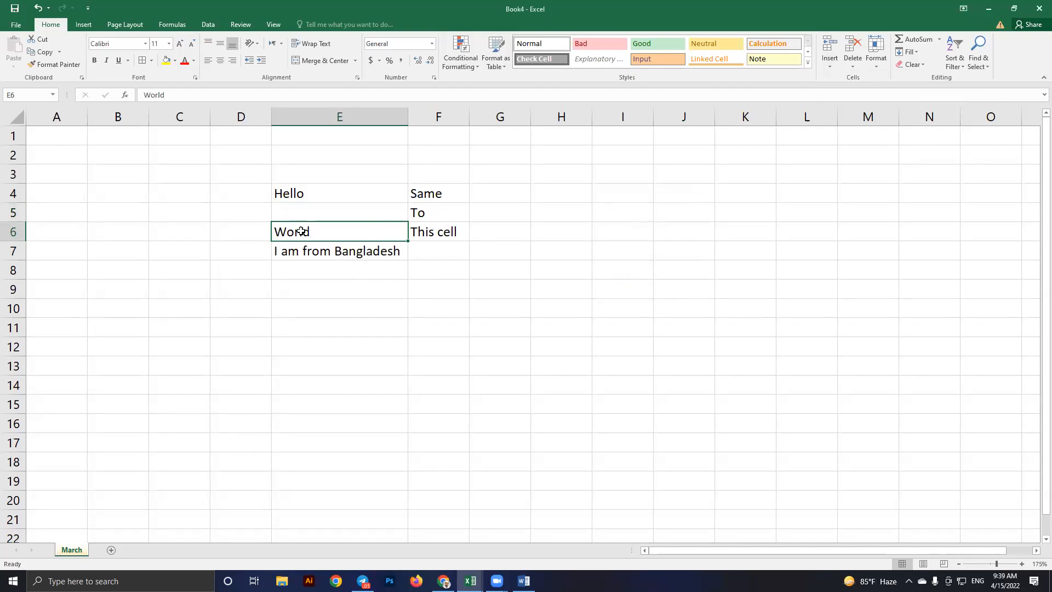
pyautogui.click(314, 206)
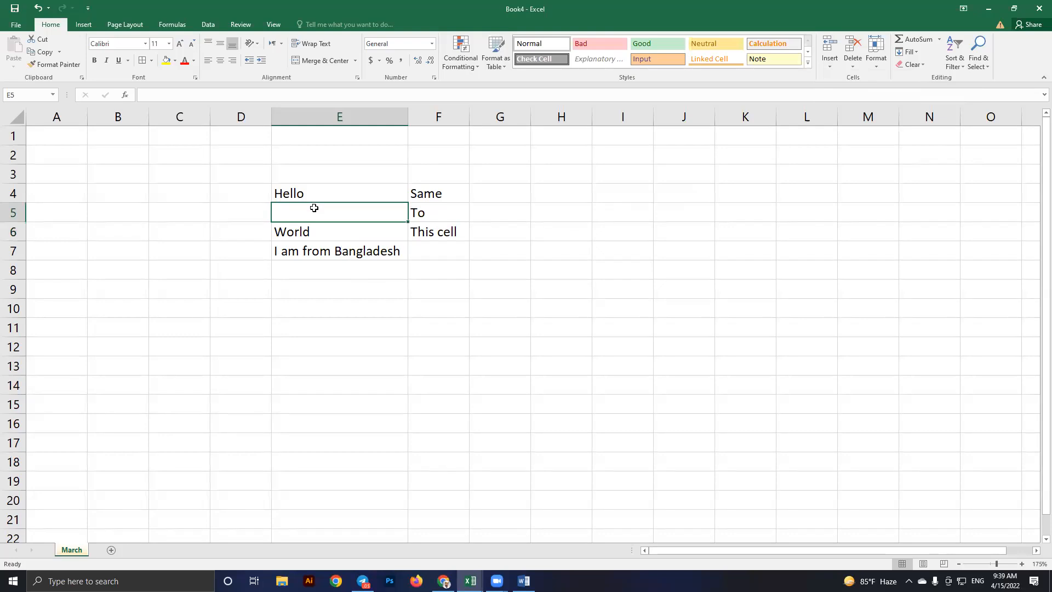
pyautogui.hotkey('ctrl', 'z')
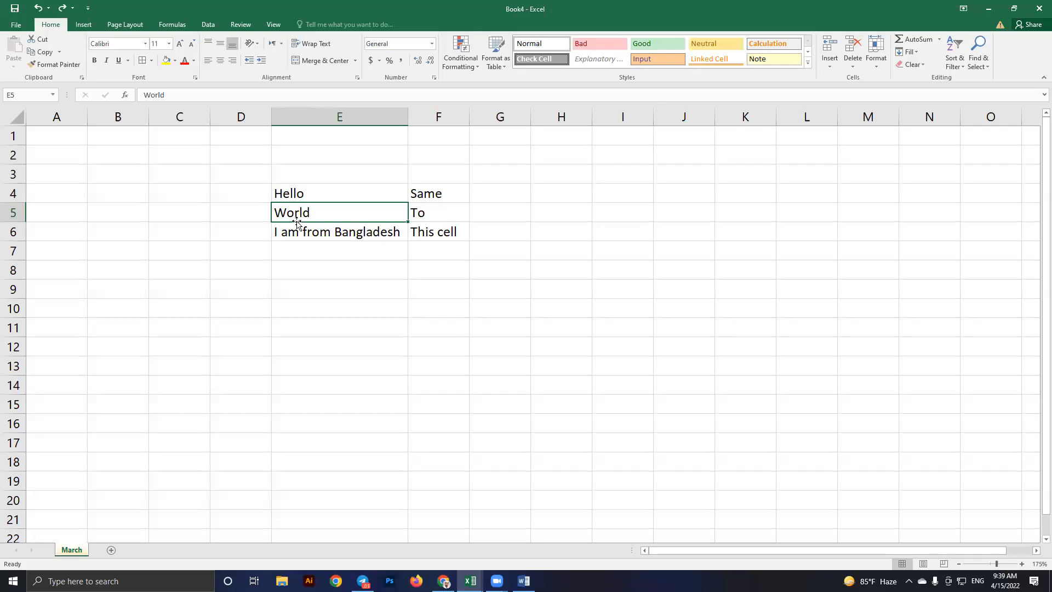
pyautogui.click(825, 66)
pyautogui.click(840, 81)
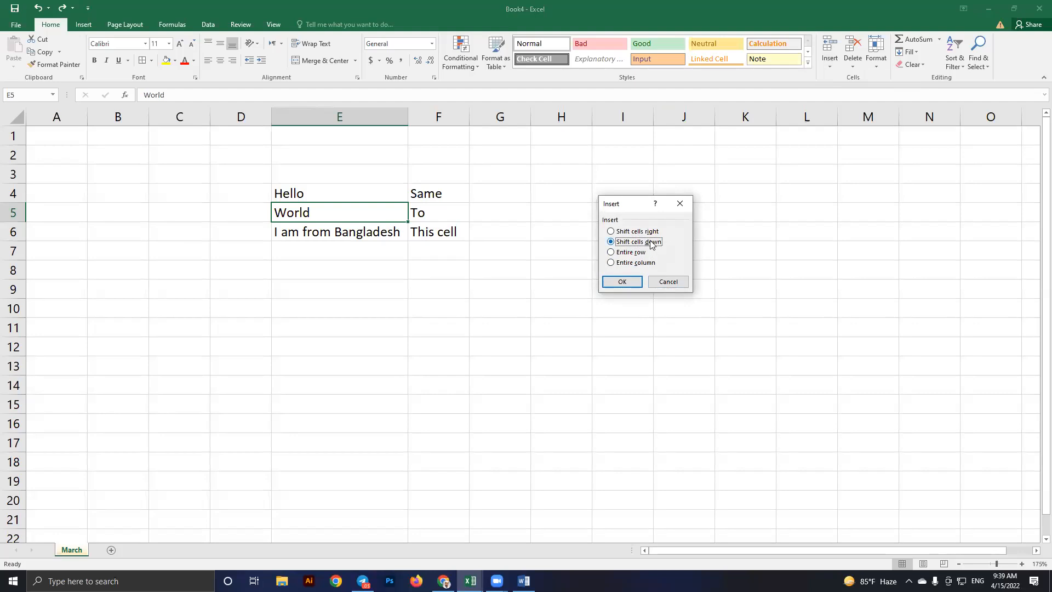
pyautogui.click(667, 283)
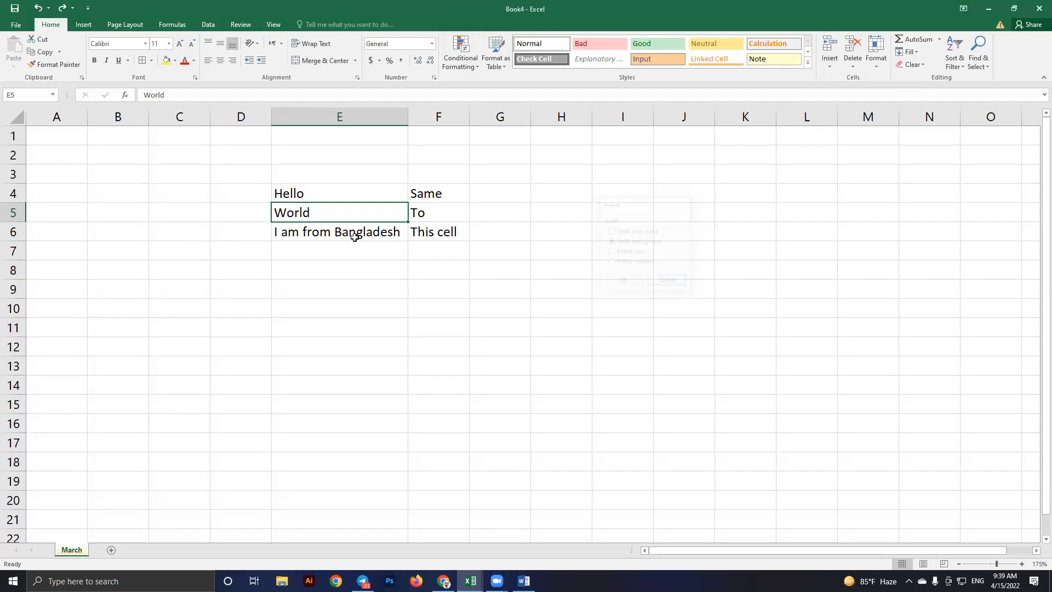
pyautogui.click(322, 234)
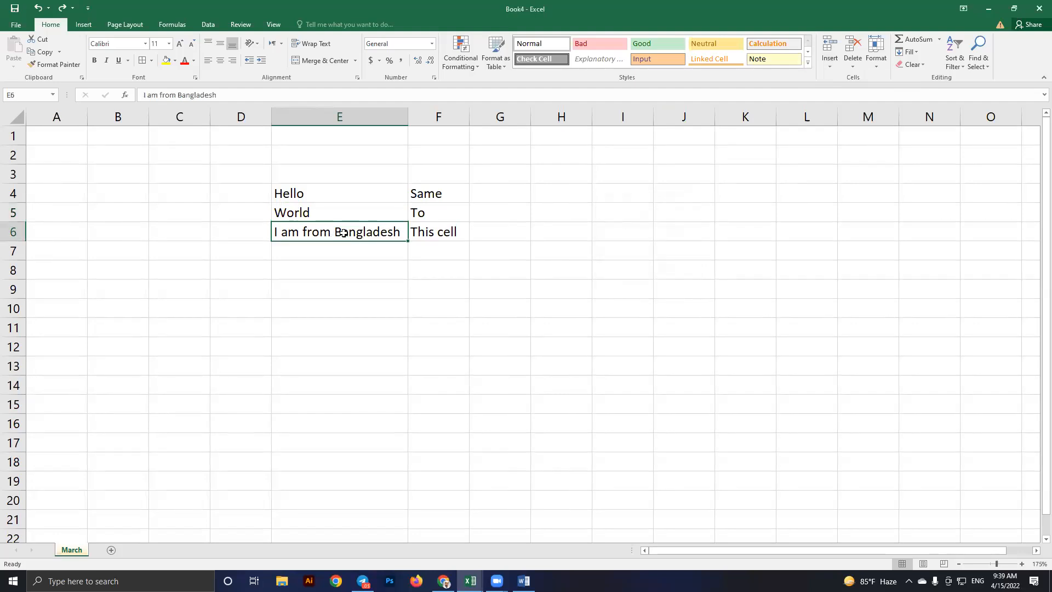
# Try inserting a single blank cell at E6, then undo it
pyautogui.click(829, 60)
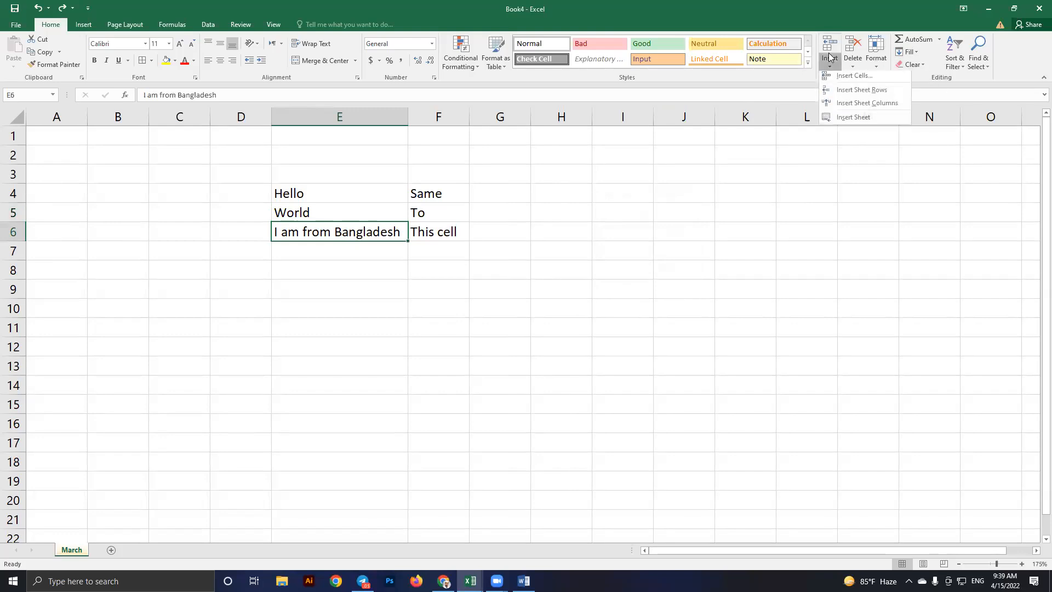
pyautogui.click(850, 82)
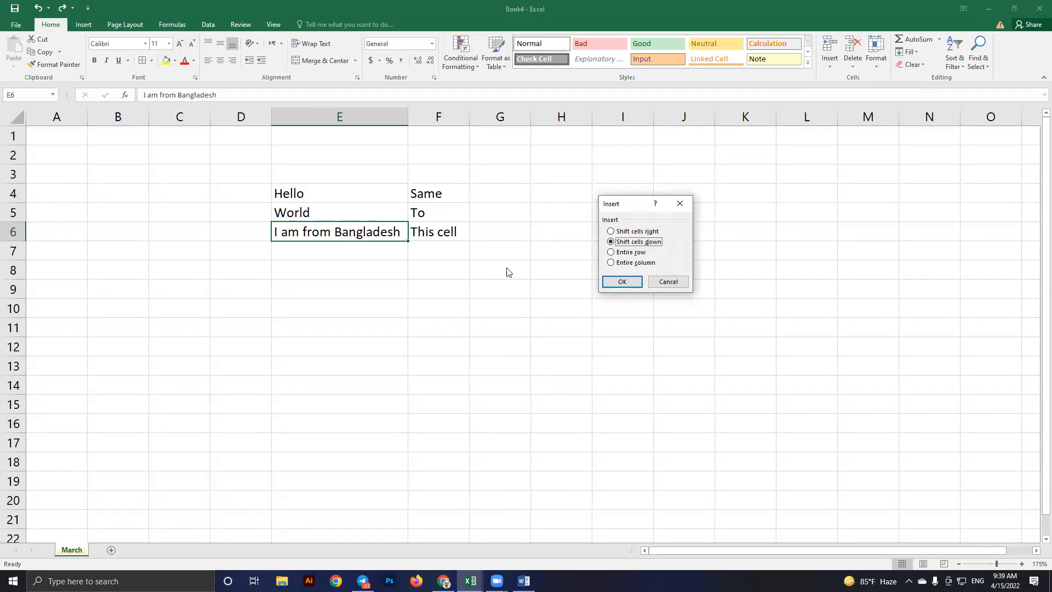
pyautogui.click(624, 283)
pyautogui.click(346, 295)
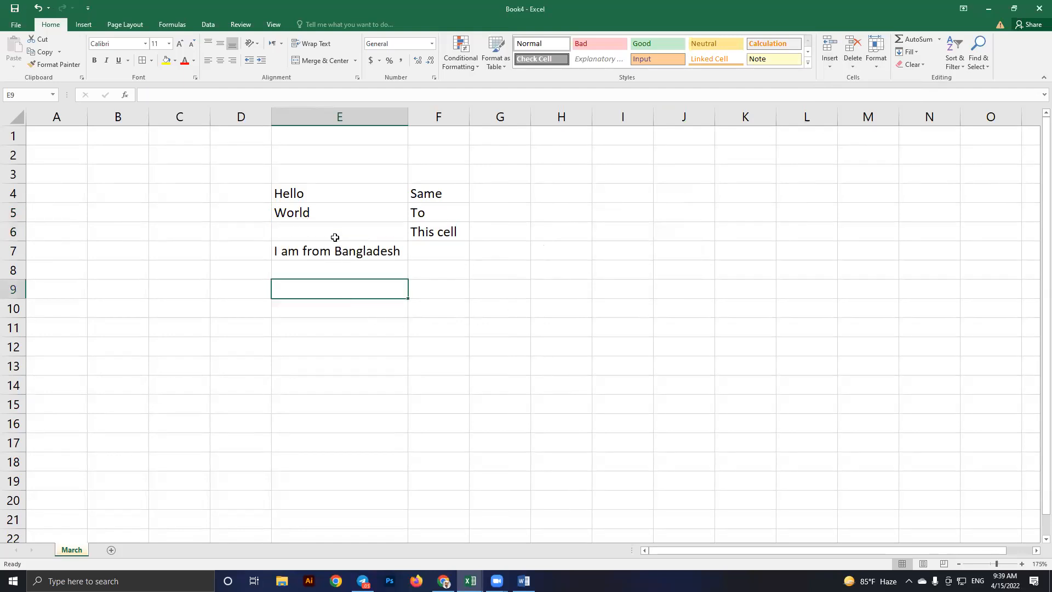
pyautogui.click(324, 228)
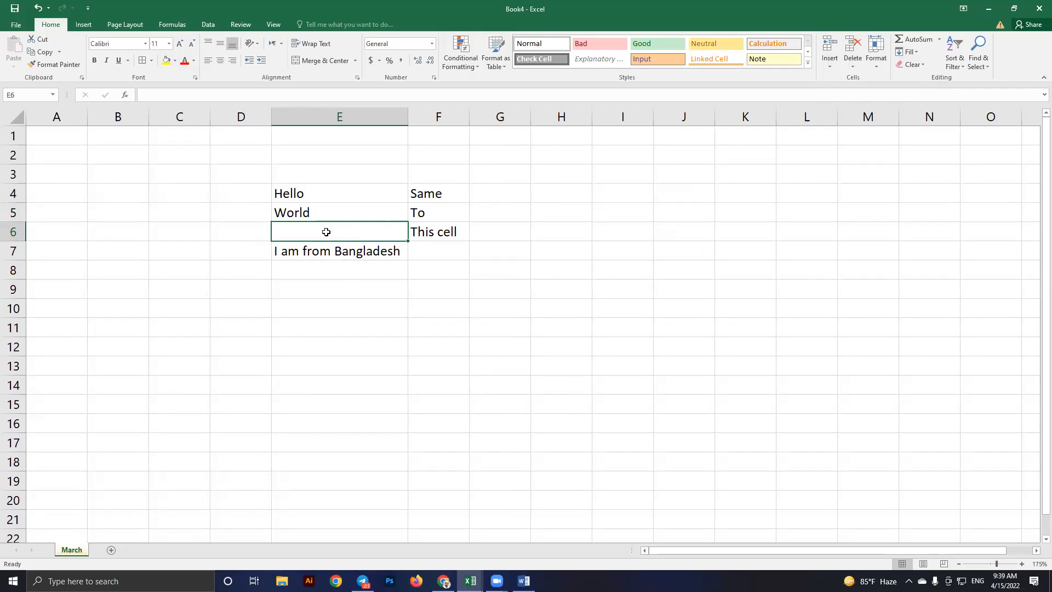
pyautogui.hotkey('ctrl', 'z')
# Insert a whole blank row above row 6, moving I am from Bangladesh to E7
pyautogui.click(315, 211)
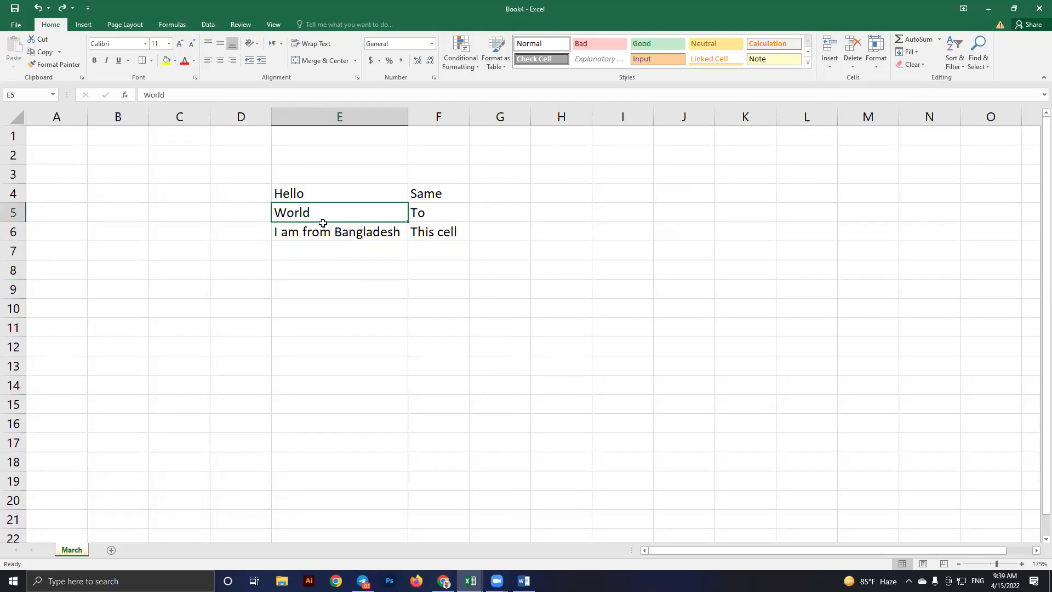
pyautogui.click(326, 234)
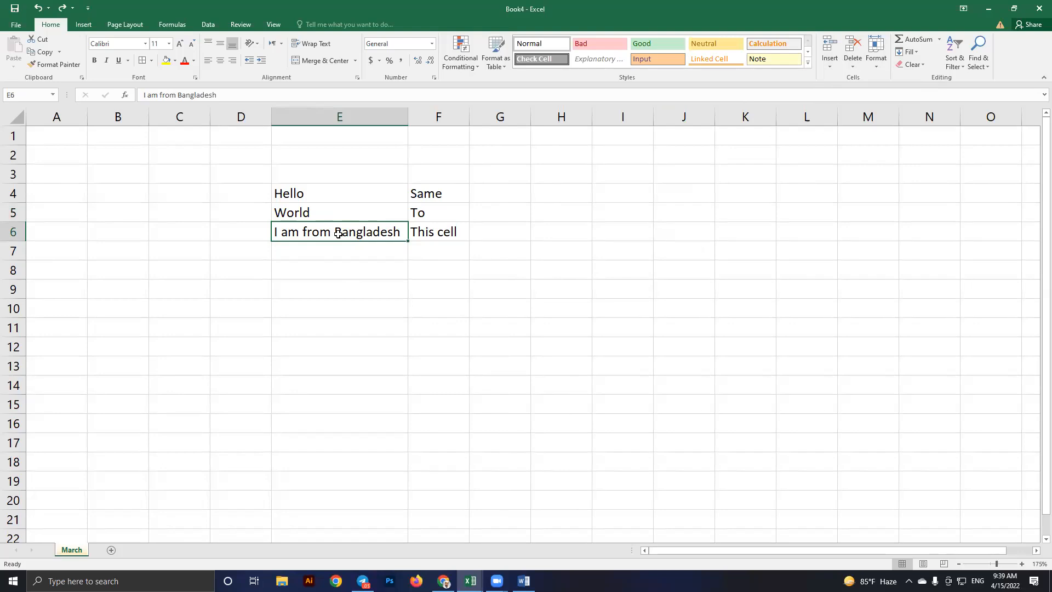
pyautogui.click(830, 65)
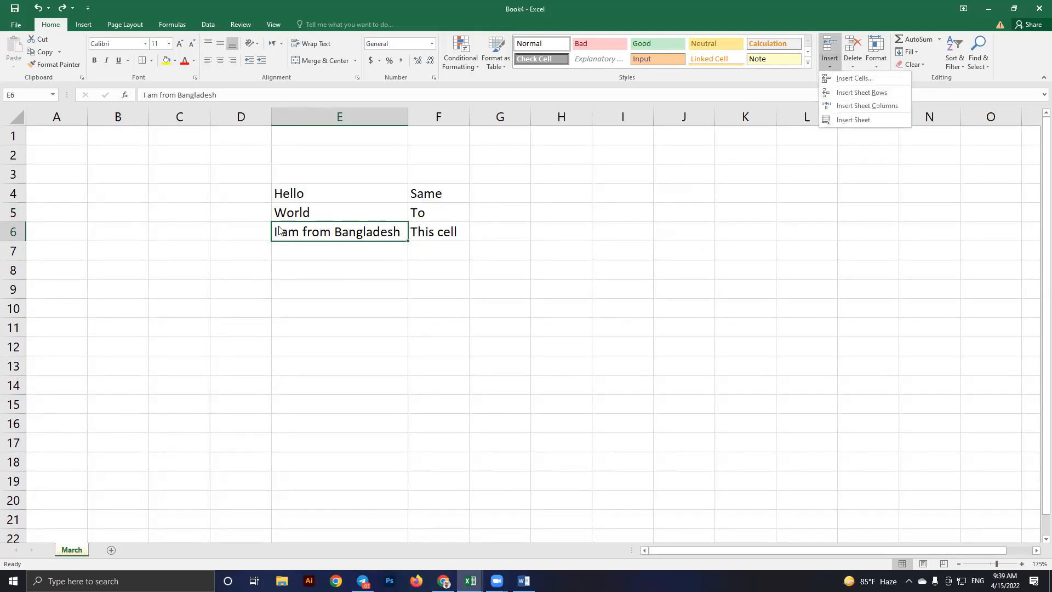
pyautogui.click(853, 93)
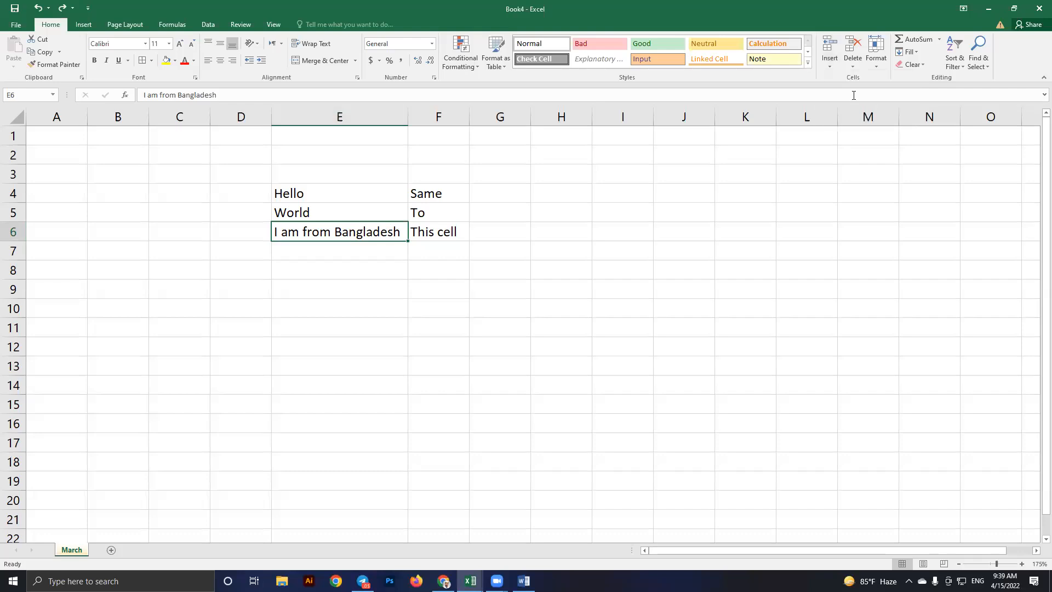
pyautogui.click(290, 249)
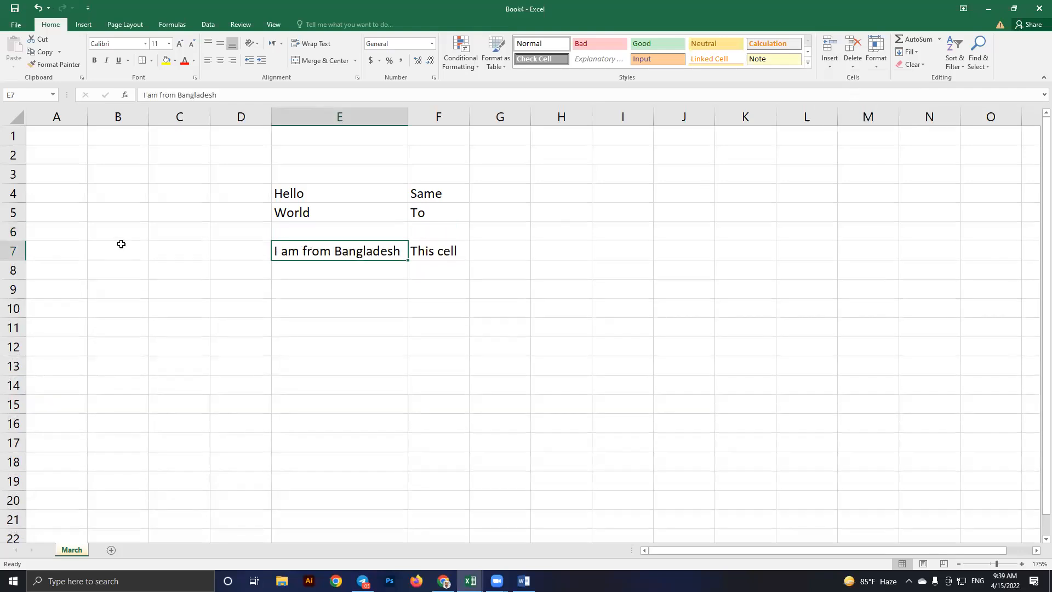
pyautogui.click(314, 207)
pyautogui.click(305, 248)
pyautogui.click(323, 213)
pyautogui.click(318, 250)
pyautogui.click(383, 216)
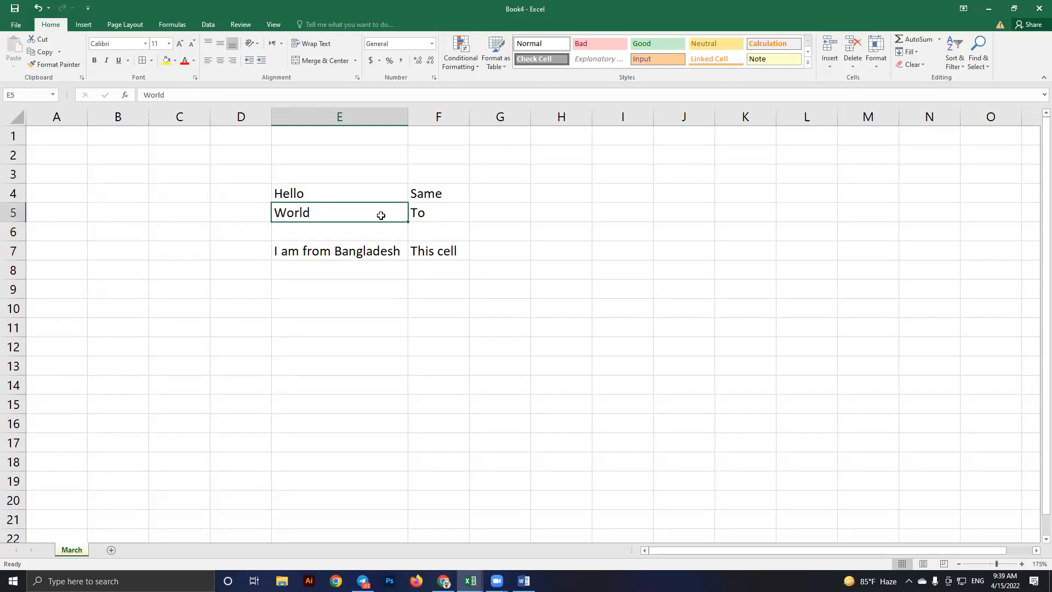
# Accidentally insert a row above World and To, then undo it
pyautogui.moveTo(455, 213); pyautogui.dragTo(367, 216)
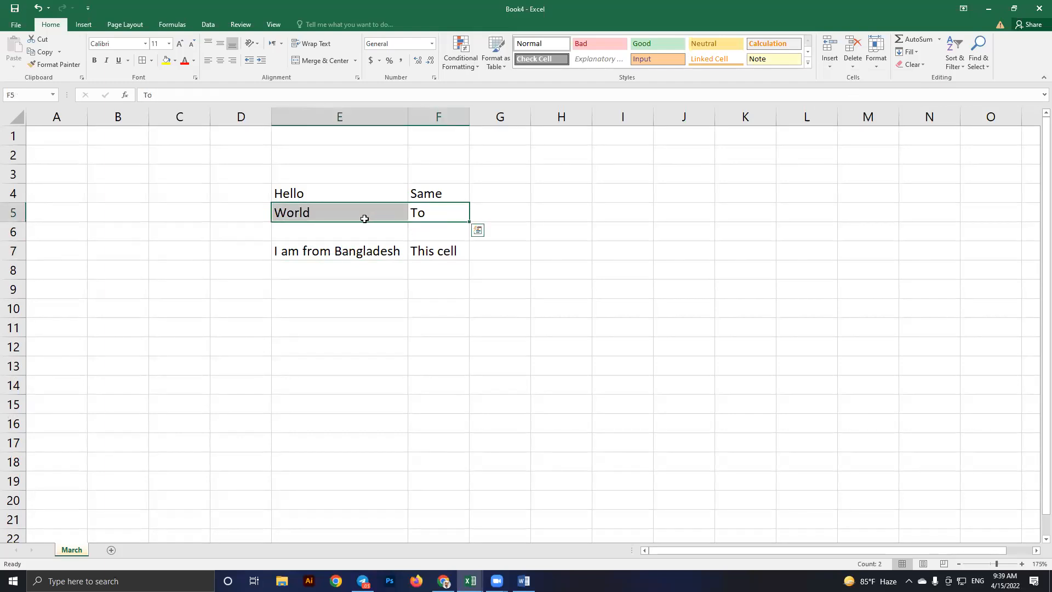
pyautogui.click(370, 219)
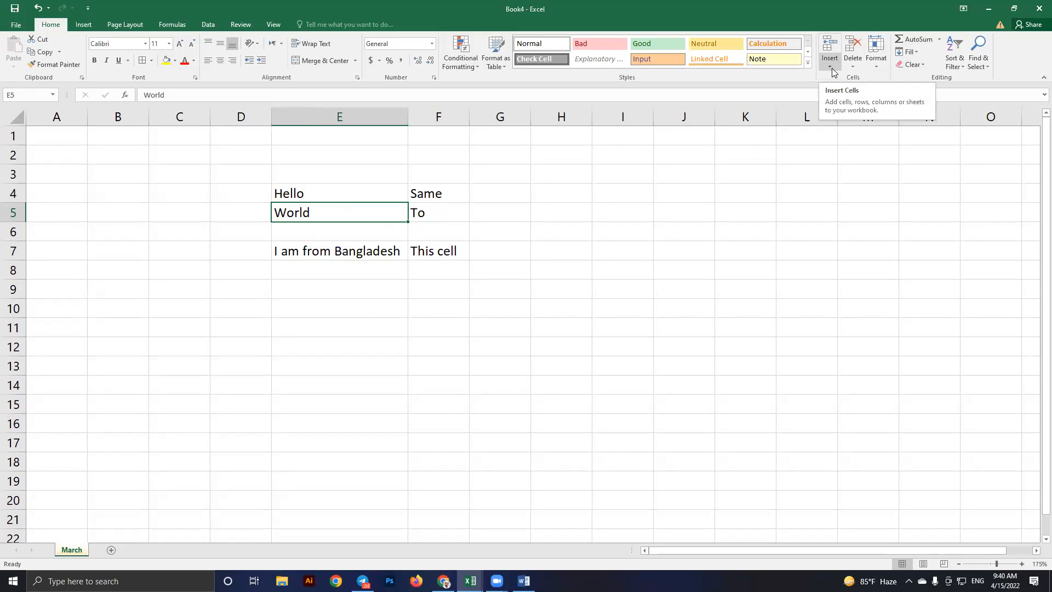
pyautogui.click(434, 211)
pyautogui.click(824, 66)
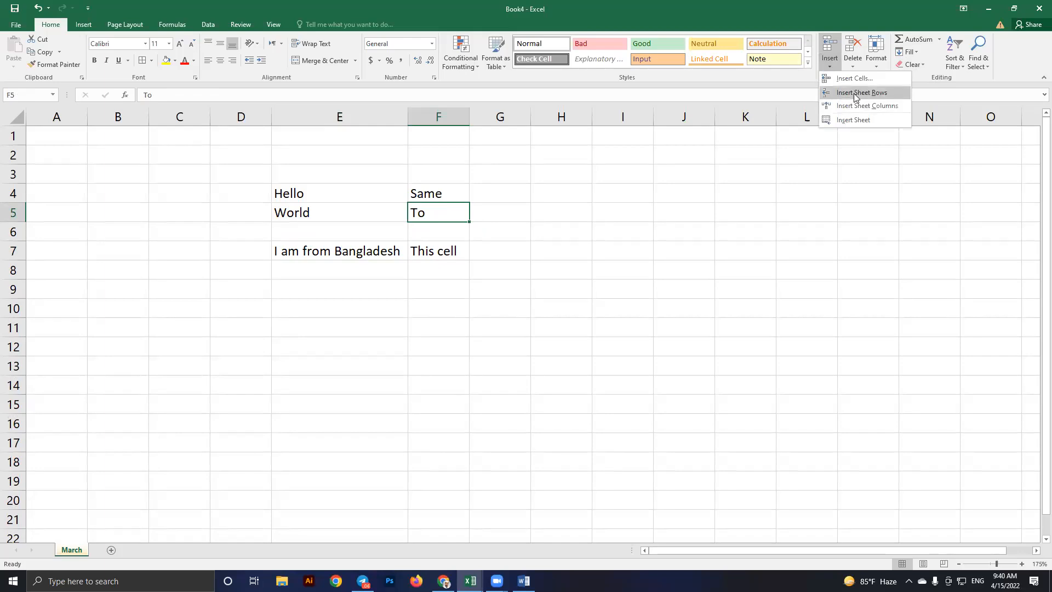
pyautogui.click(855, 97)
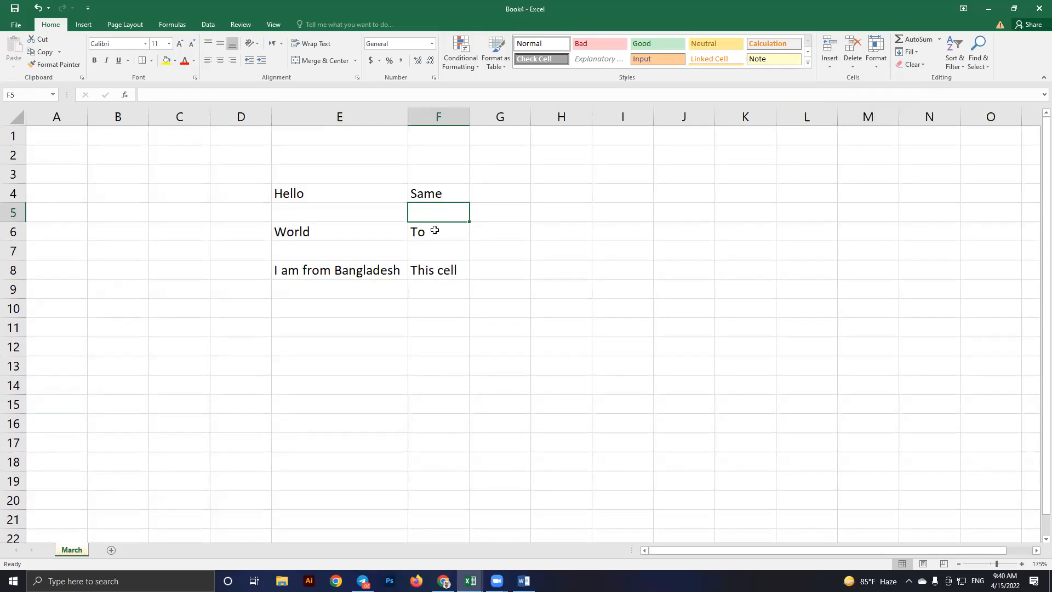
pyautogui.hotkey('ctrl', 'z')
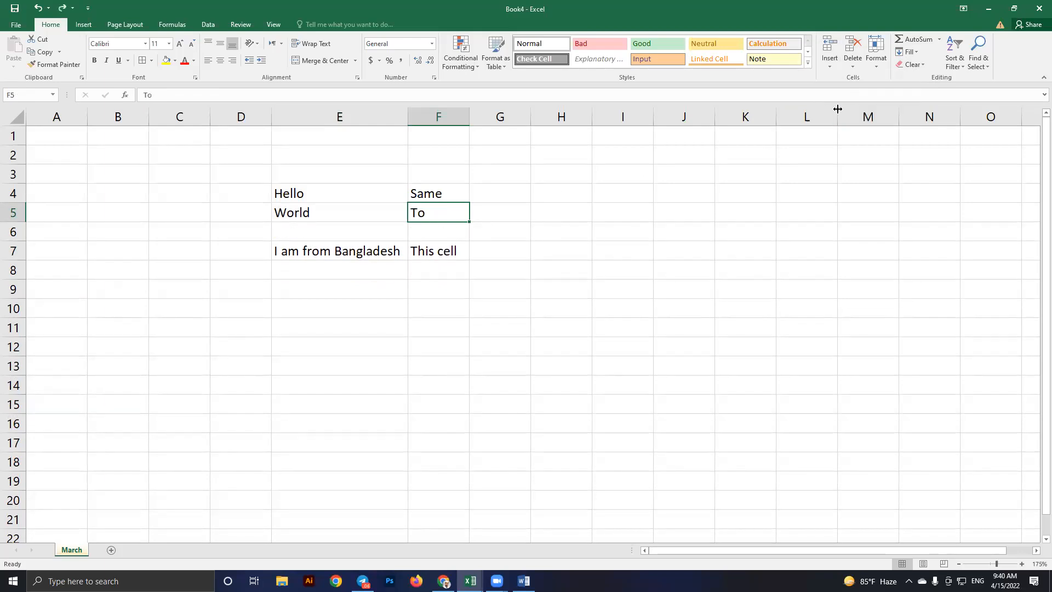
# Insert a blank column at F, pushing Same, To and This cell into column G
pyautogui.click(828, 65)
pyautogui.click(859, 106)
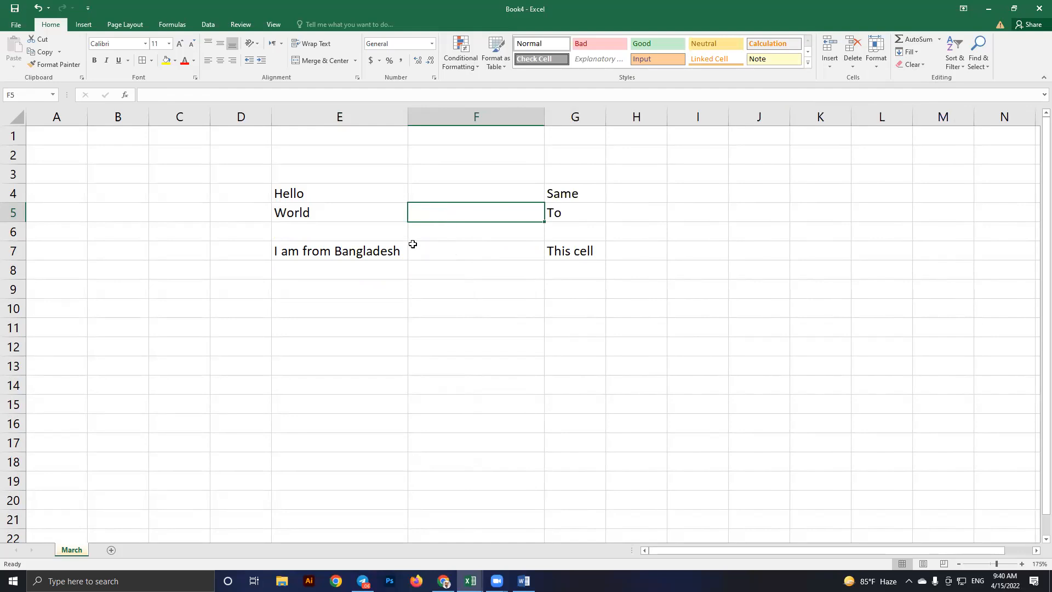
pyautogui.click(353, 247)
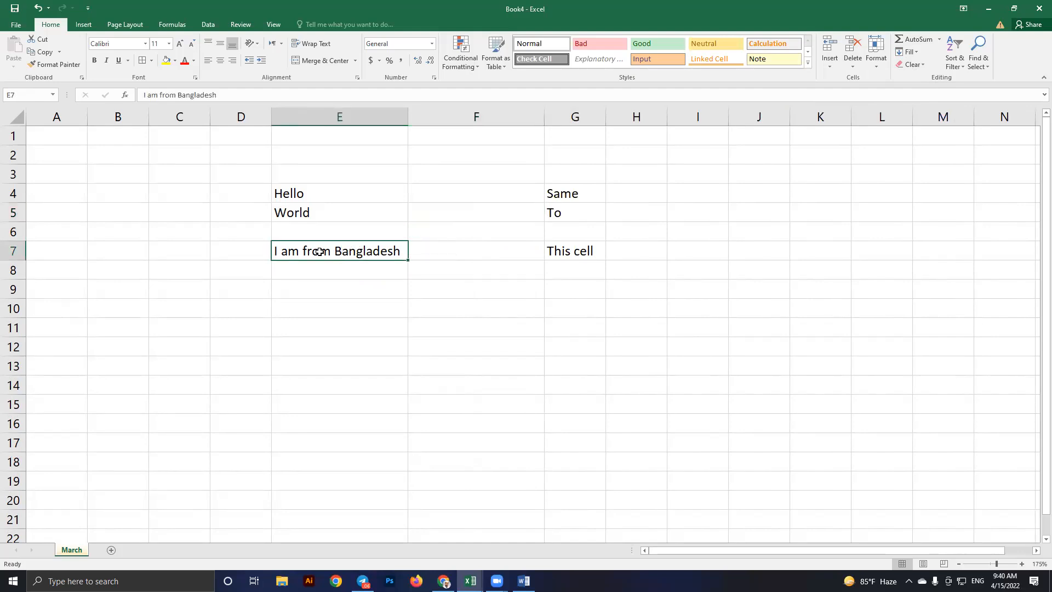
pyautogui.click(247, 250)
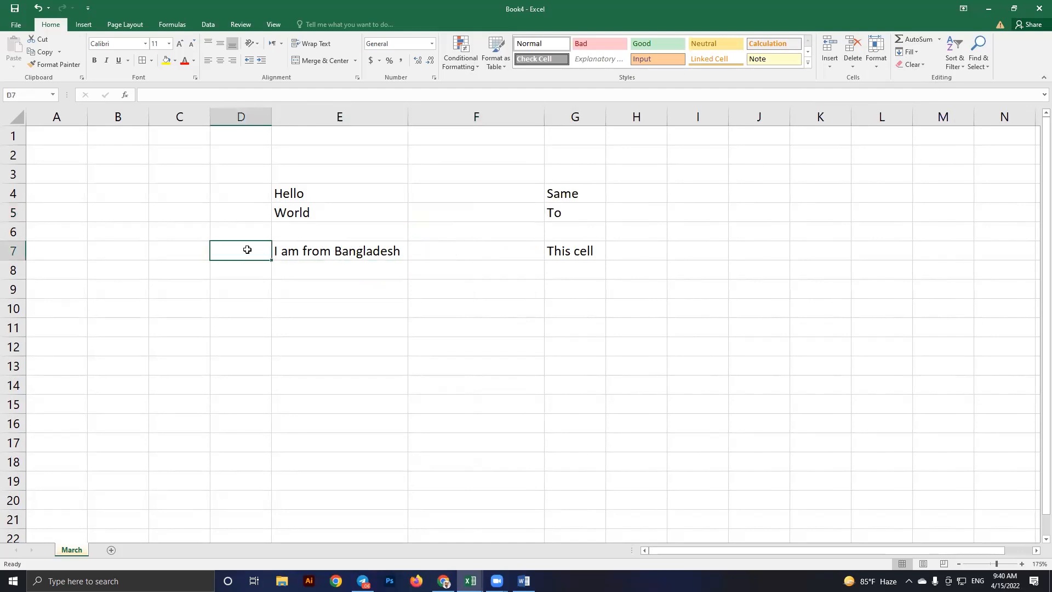
pyautogui.click(577, 251)
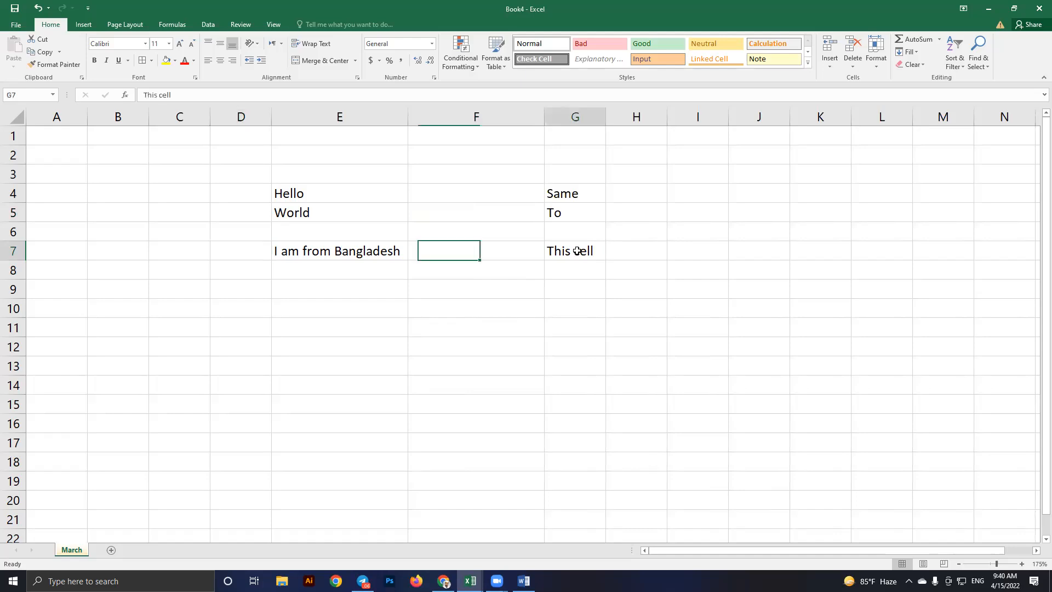
pyautogui.click(494, 246)
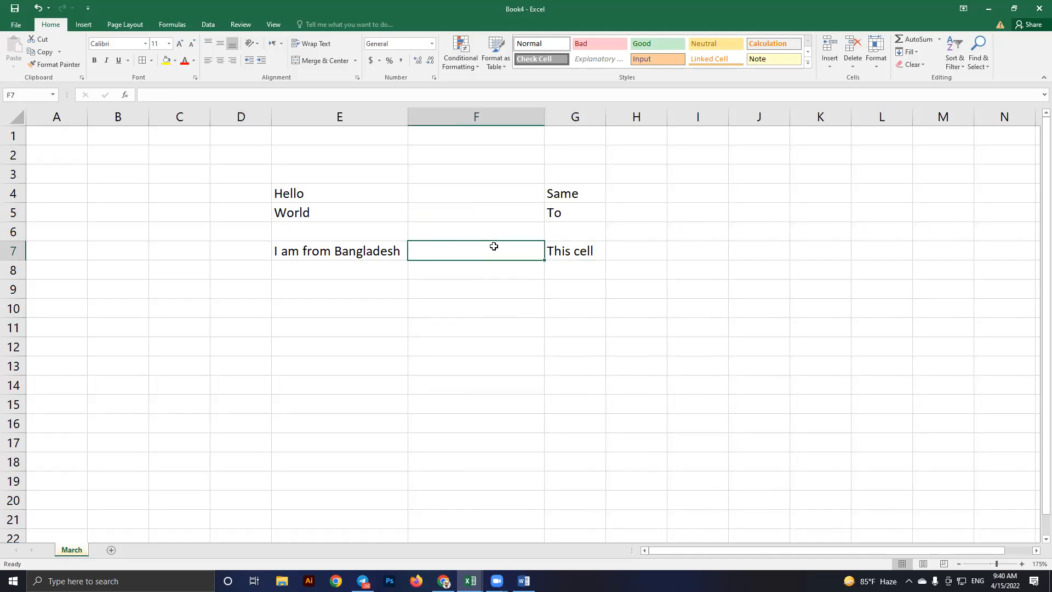
# Clear the contents of E4:G7 and narrow columns E and F
pyautogui.moveTo(344, 198); pyautogui.dragTo(596, 245)
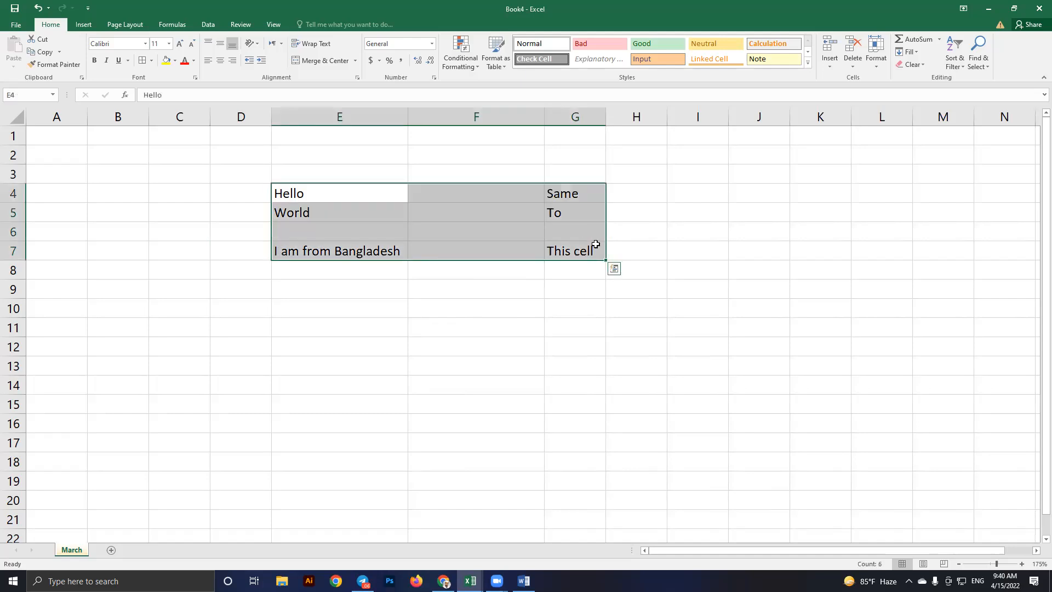
pyautogui.press('Delete')
pyautogui.click(477, 306)
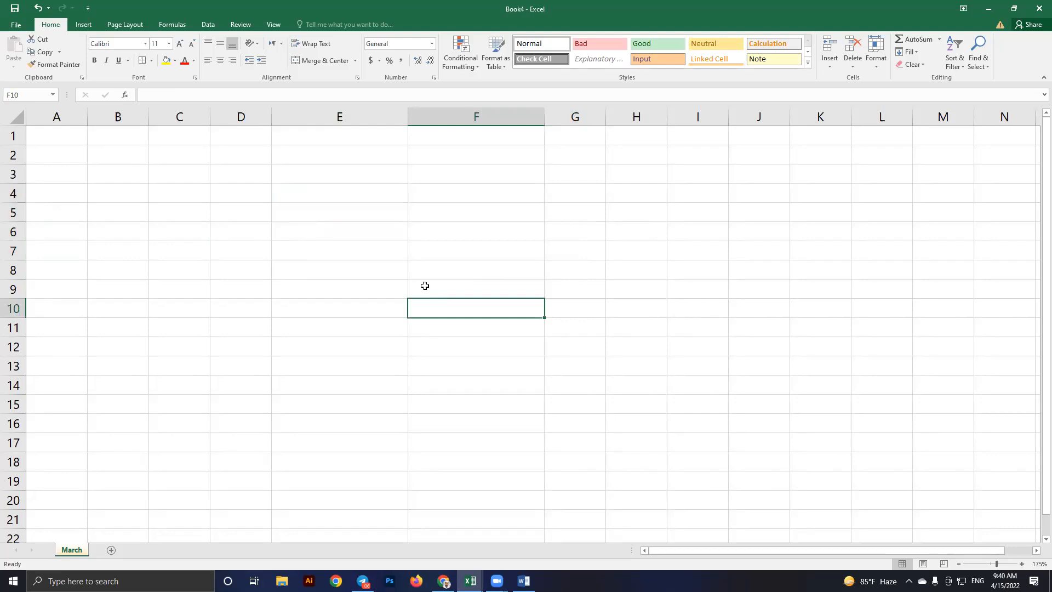
pyautogui.moveTo(408, 117); pyautogui.dragTo(334, 117)
pyautogui.click(293, 167)
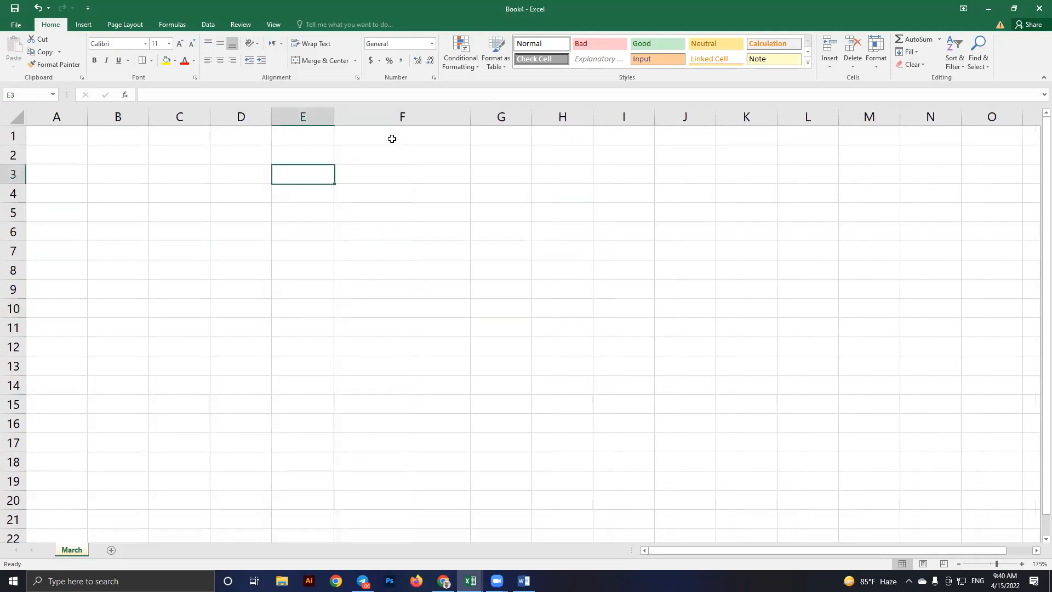
pyautogui.moveTo(469, 117); pyautogui.dragTo(400, 122)
pyautogui.click(355, 167)
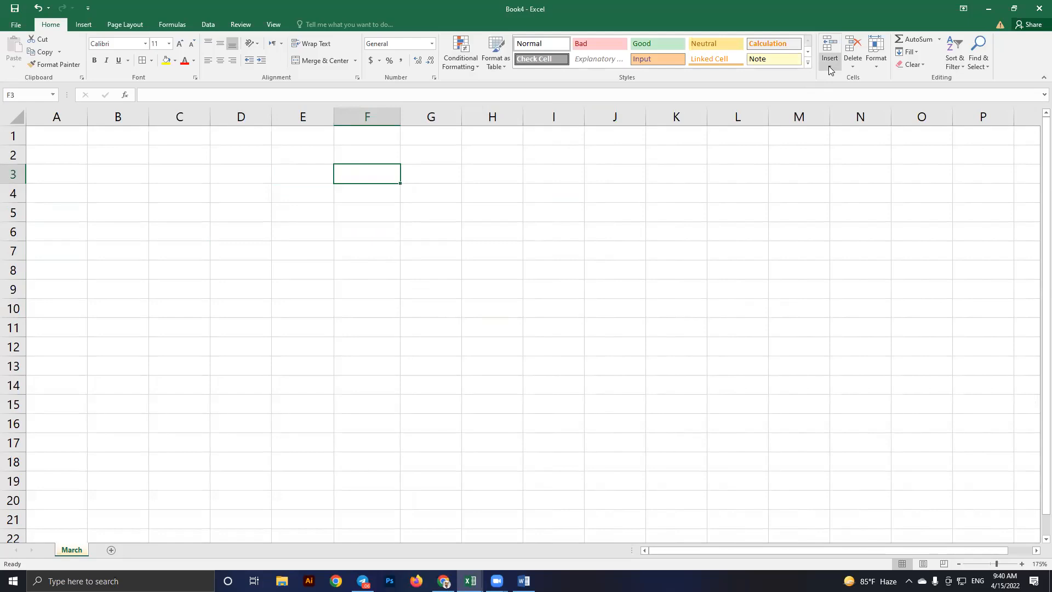
pyautogui.click(438, 392)
# Switch to the syllabus of excel workbook and back, then undo to restore the entries
pyautogui.hotkey('alt', 'Tab')
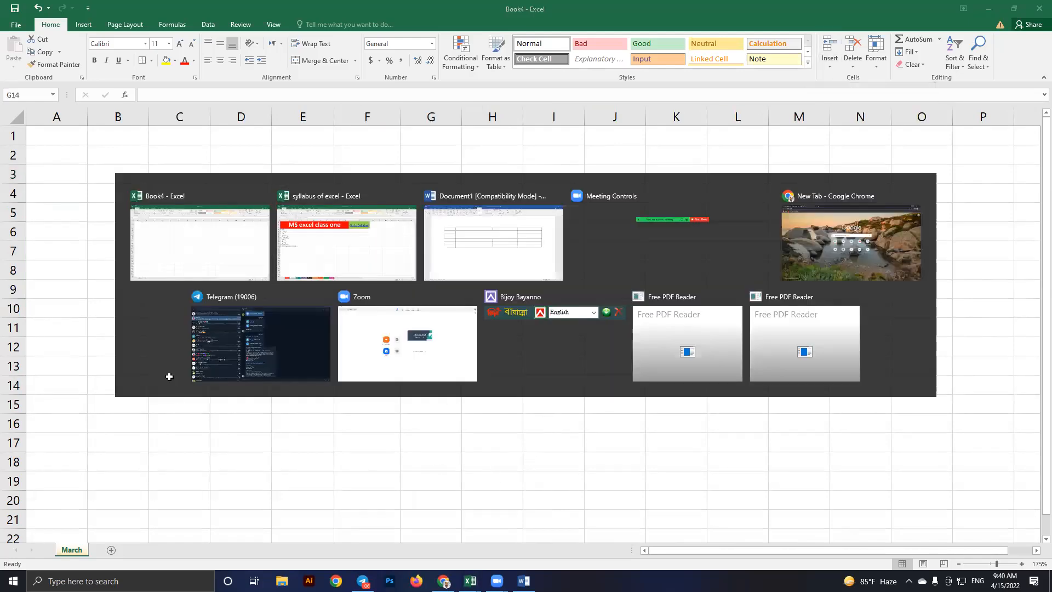
pyautogui.hotkey('alt', 'Tab')
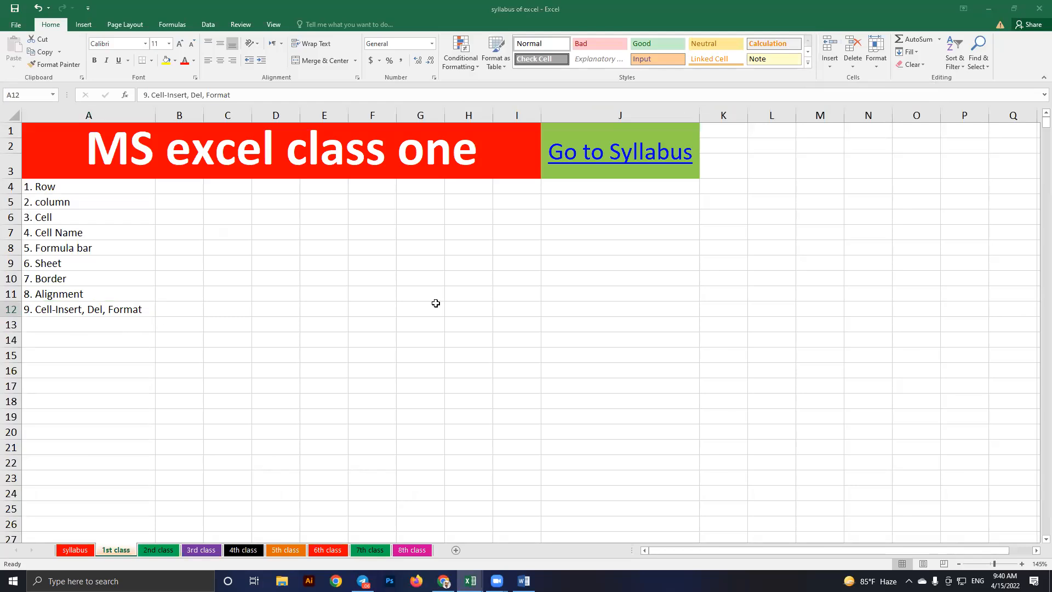
pyautogui.click(655, 253)
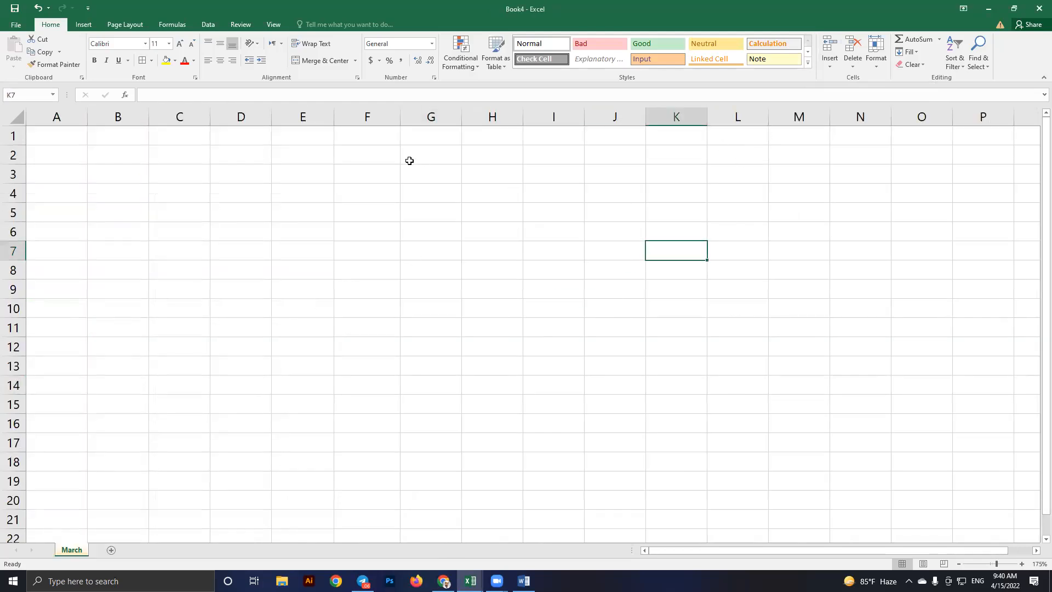
pyautogui.click(362, 192)
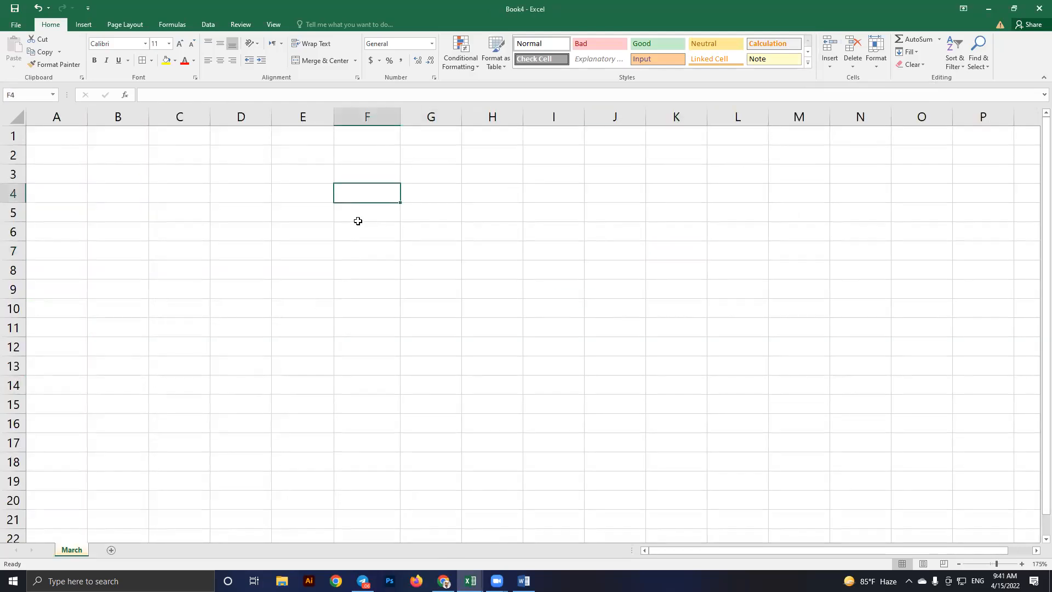
pyautogui.hotkey('ctrl', 'z')
pyautogui.hotkey('ctrl', 'z')
pyautogui.hotkey('ctrl', 'z')
pyautogui.hotkey('ctrl', 'z')
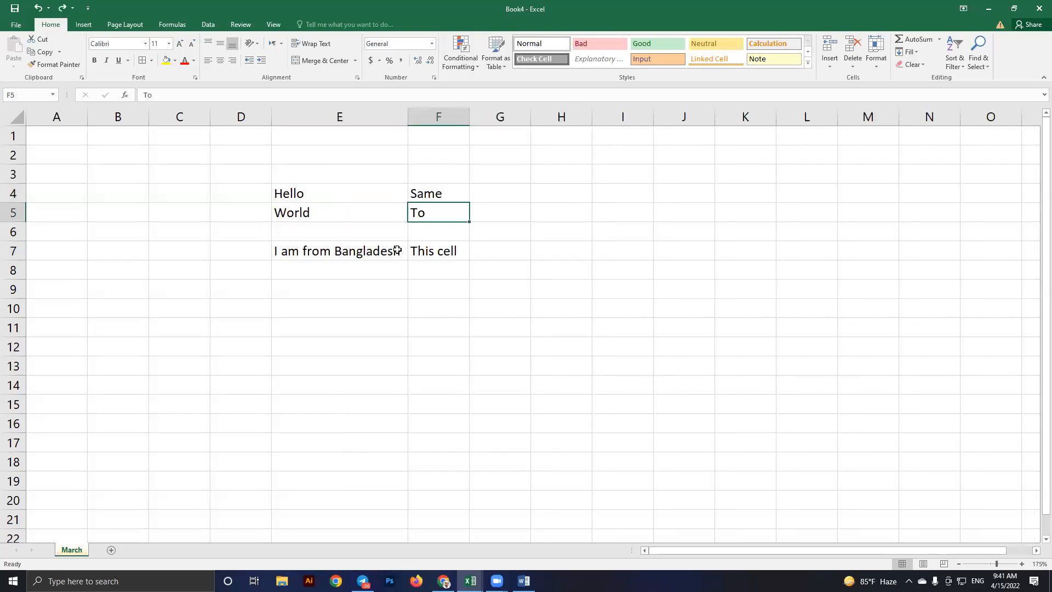
# Select F4 holding Same and open the Home ribbon's Delete options
pyautogui.click(439, 250)
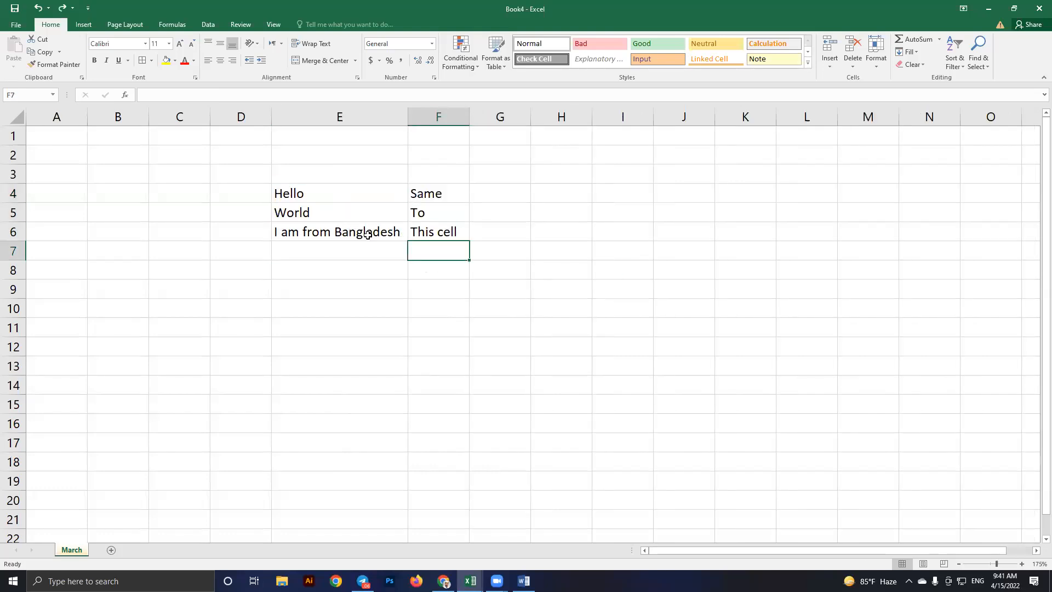
pyautogui.click(384, 229)
pyautogui.click(441, 194)
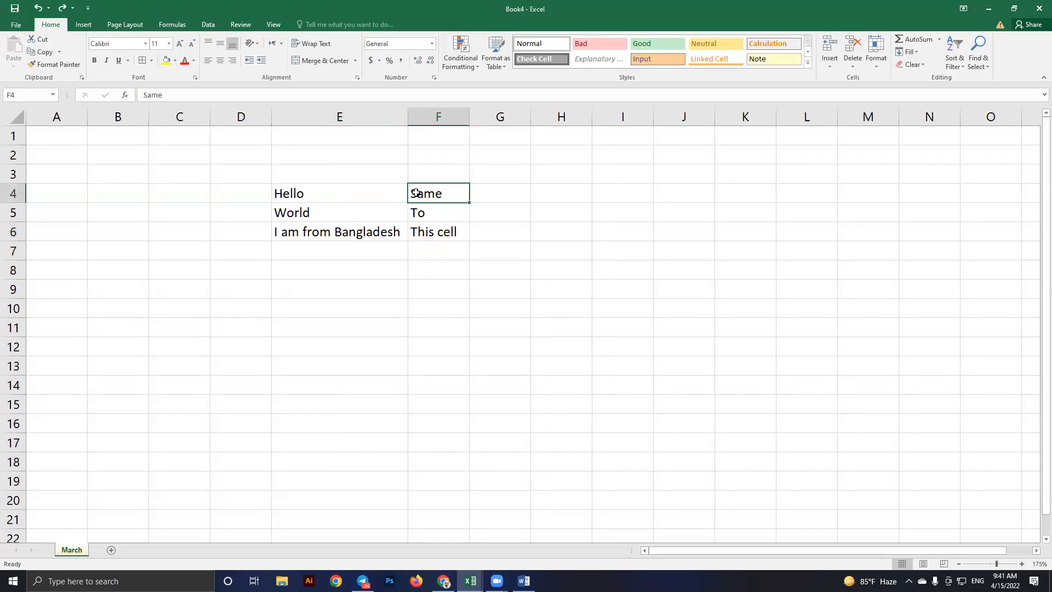
pyautogui.click(852, 64)
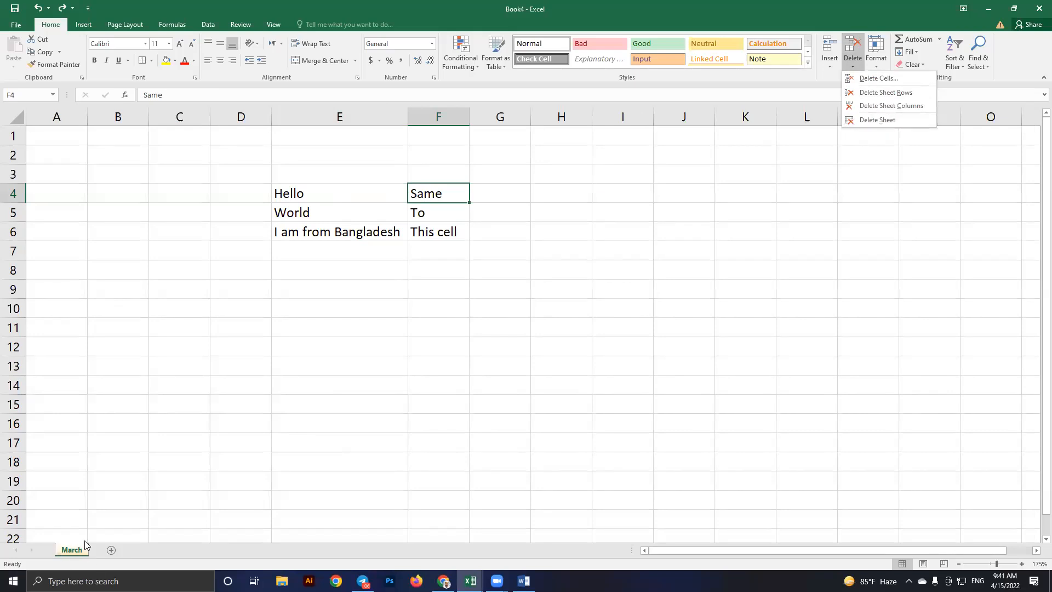
pyautogui.click(453, 281)
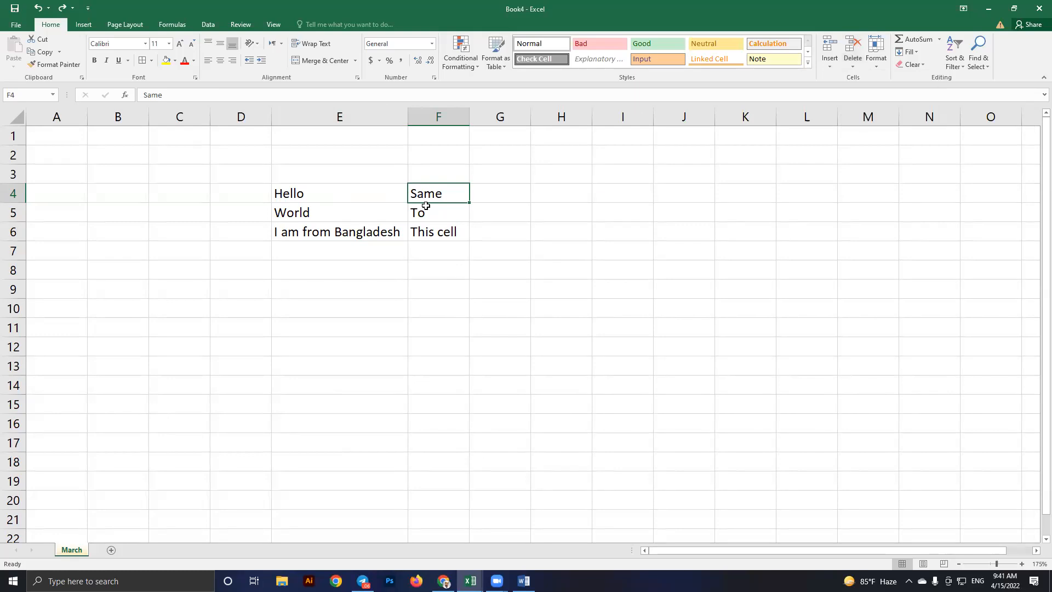
pyautogui.click(426, 211)
pyautogui.click(426, 196)
pyautogui.click(856, 64)
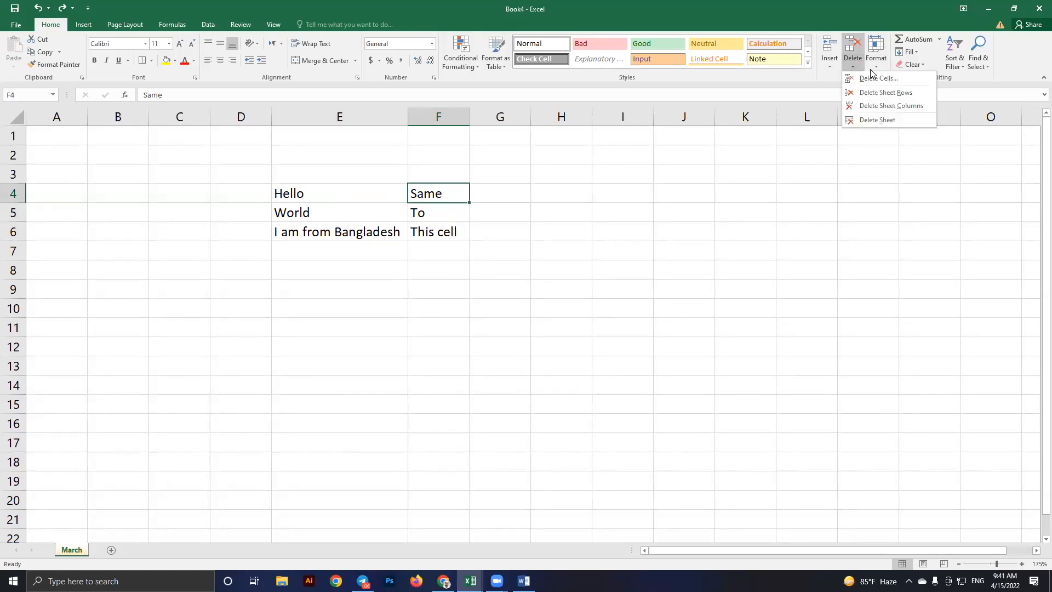
pyautogui.click(877, 79)
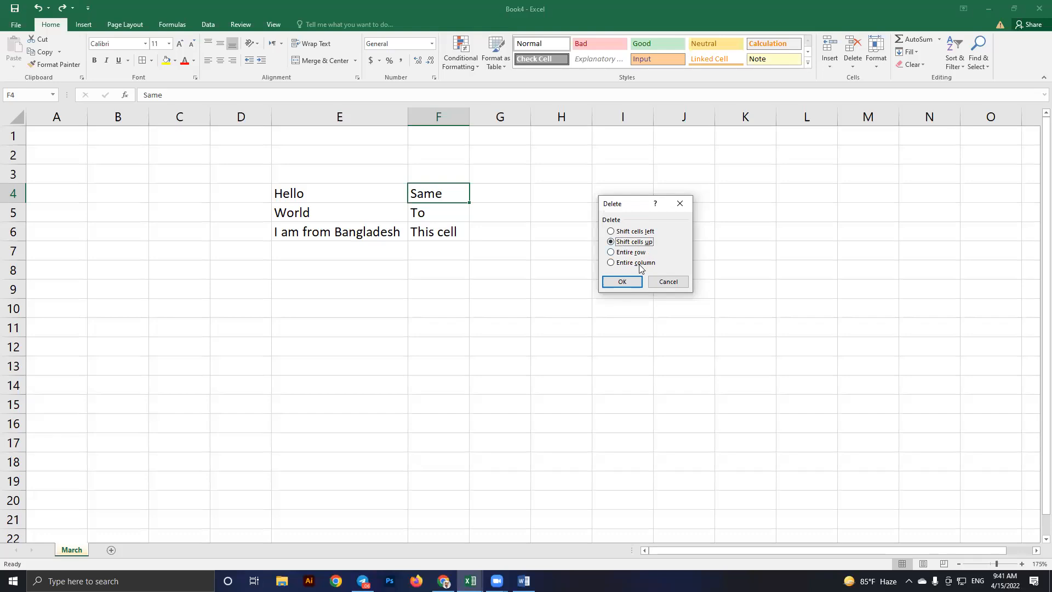
pyautogui.click(630, 279)
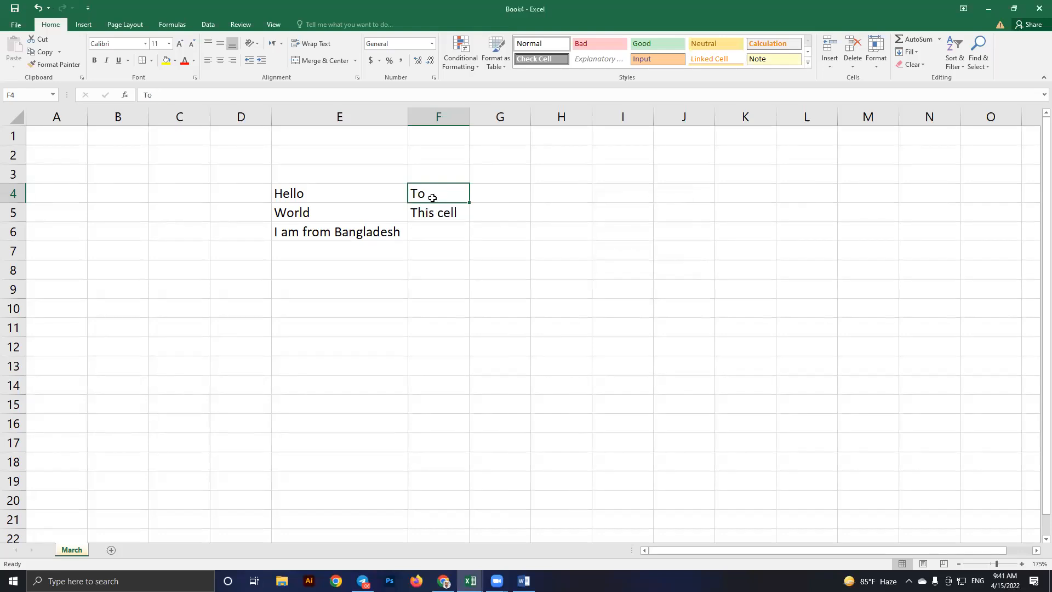
pyautogui.hotkey('ctrl', 'z')
pyautogui.hotkey('ctrl', 'Down')
pyautogui.click(449, 198)
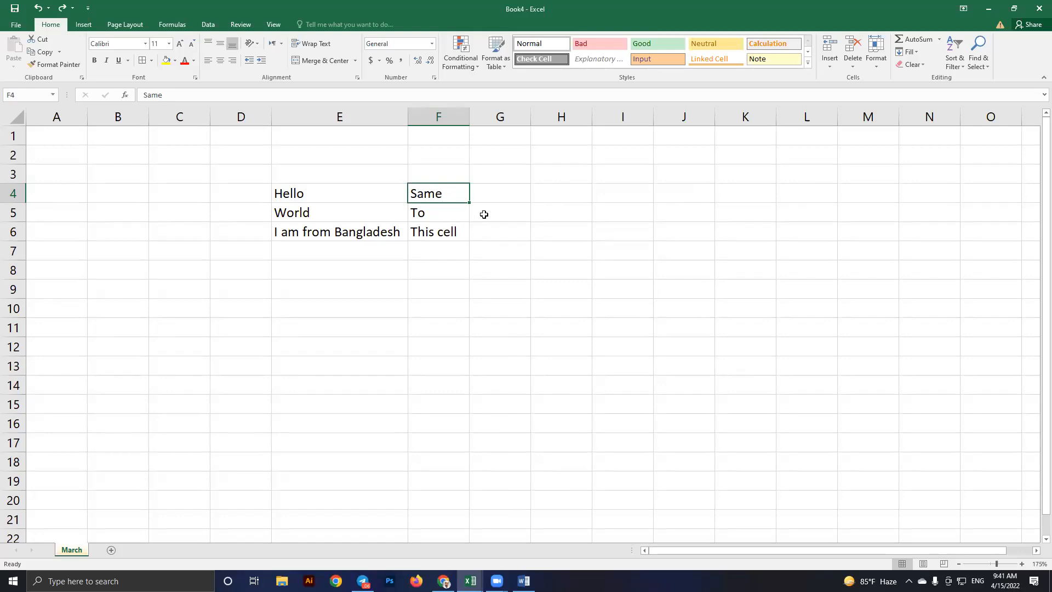
# Make two Backspace attempts at clearing the text block from E4, undoing each
pyautogui.click(524, 271)
pyautogui.click(437, 196)
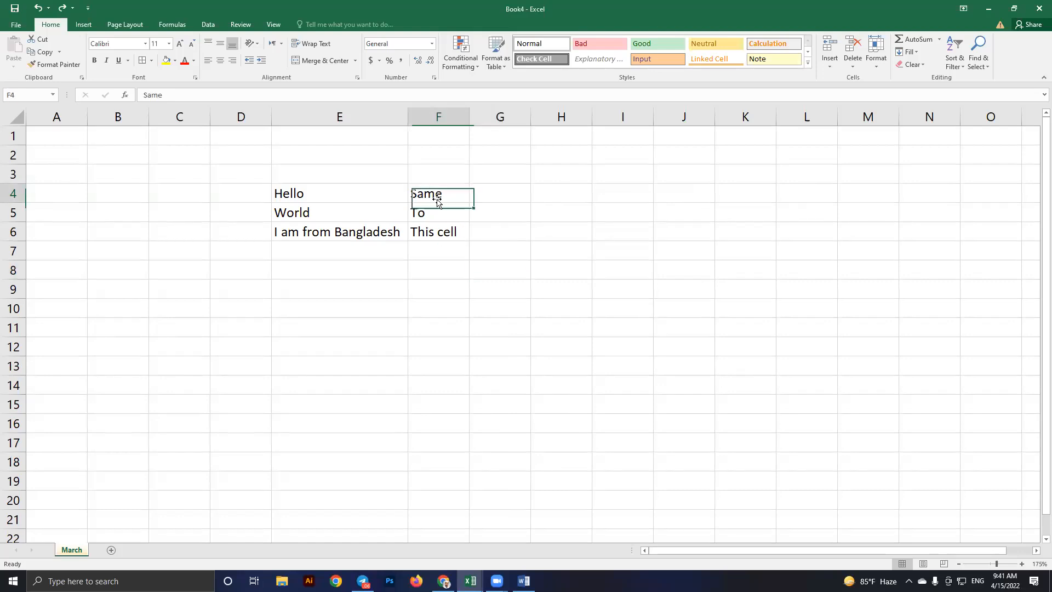
pyautogui.click(339, 201)
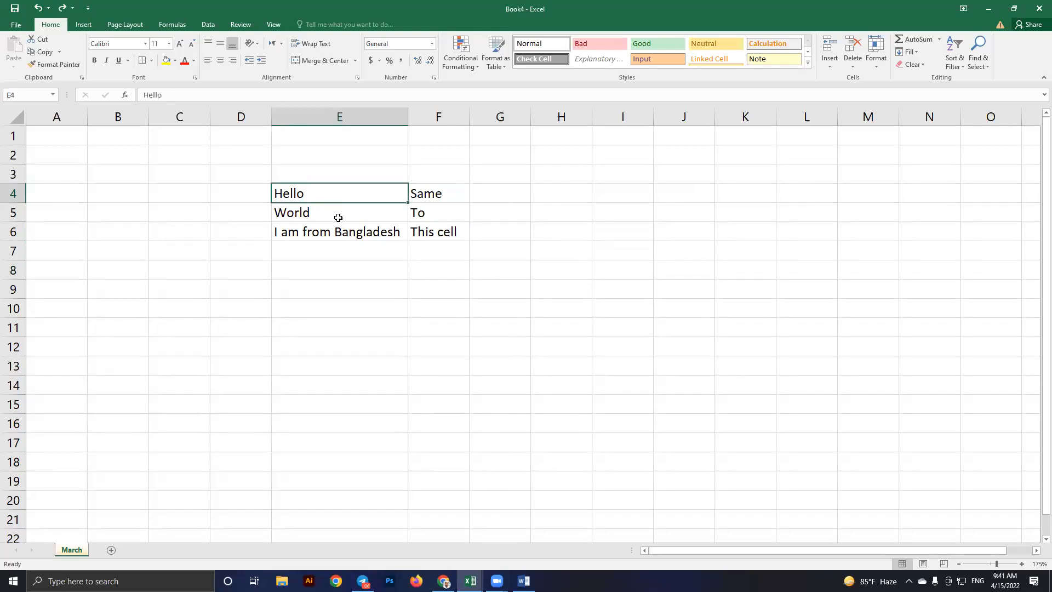
pyautogui.press('BackSpace')
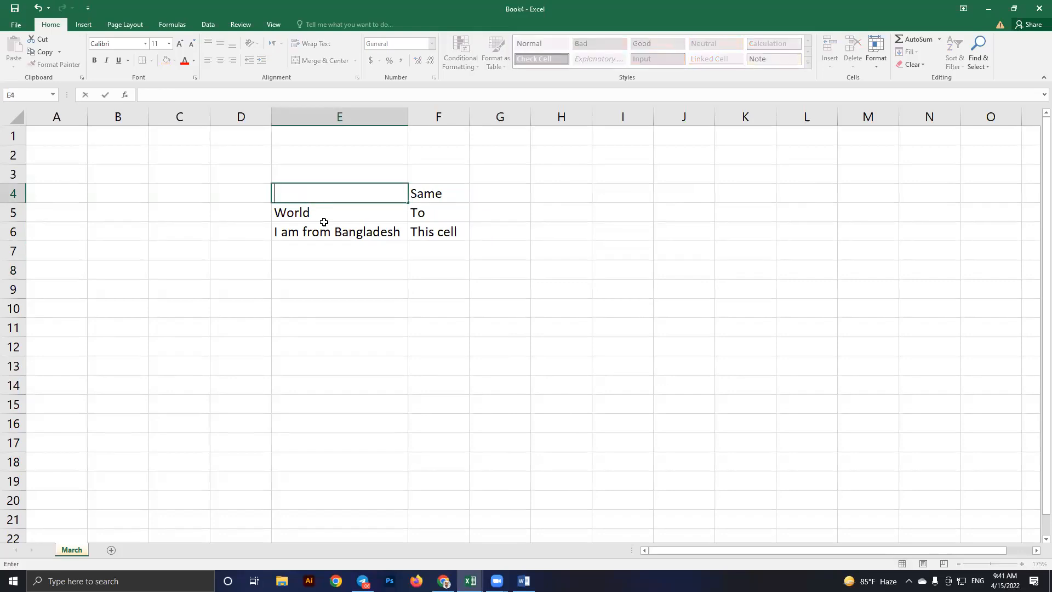
pyautogui.click(354, 284)
pyautogui.hotkey('ctrl', 'z')
pyautogui.click(353, 282)
pyautogui.click(340, 198)
pyautogui.keyDown('shift'); pyautogui.click(422, 232); pyautogui.keyUp('shift')
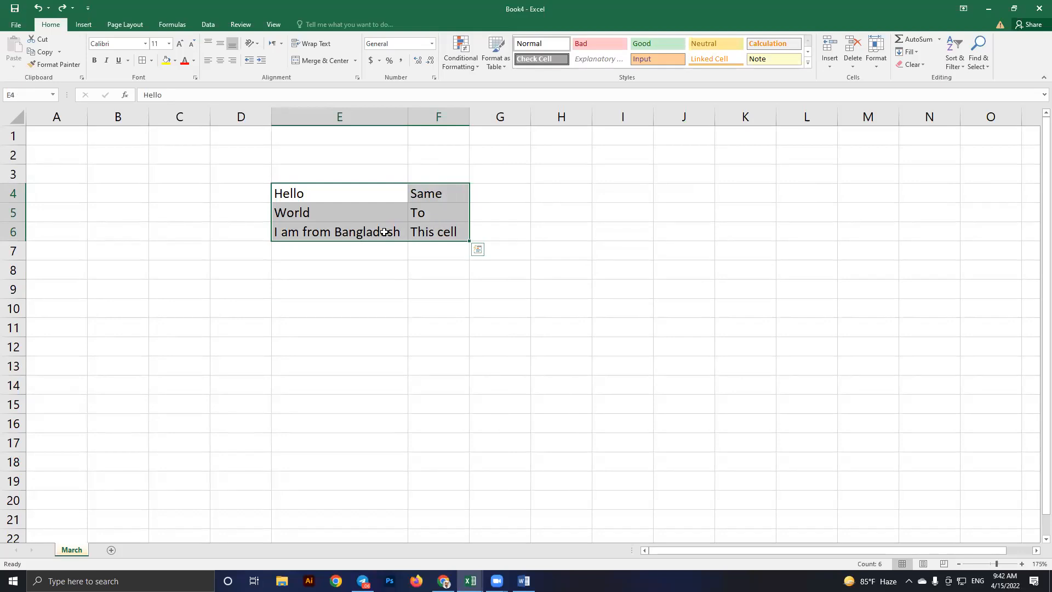
pyautogui.press('BackSpace')
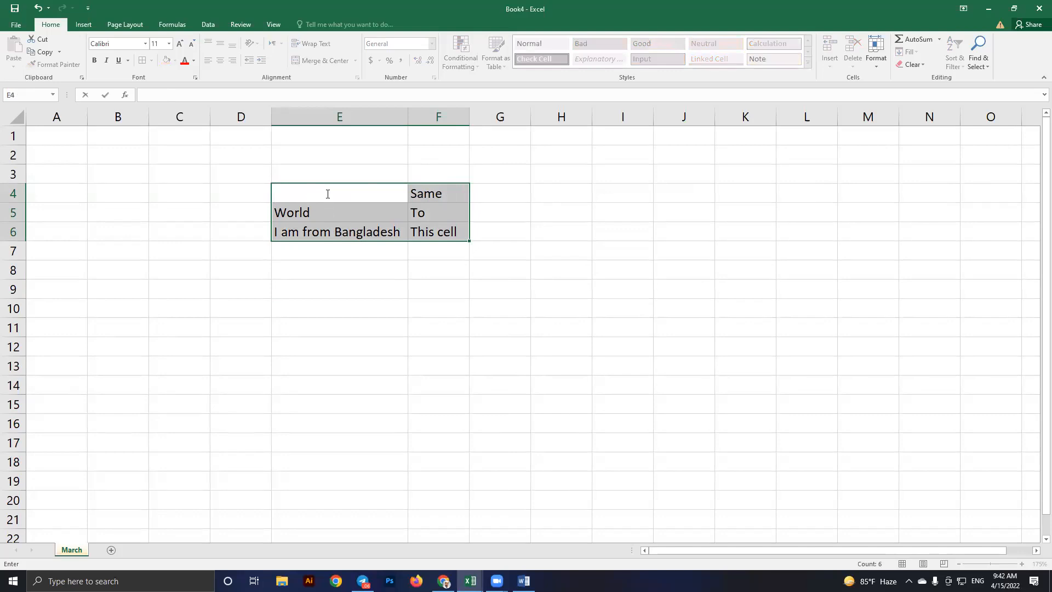
pyautogui.click(350, 312)
pyautogui.hotkey('ctrl', 'z')
# Select E4:F6 and delete the contents of all six cells
pyautogui.click(355, 312)
pyautogui.moveTo(356, 192); pyautogui.dragTo(430, 230)
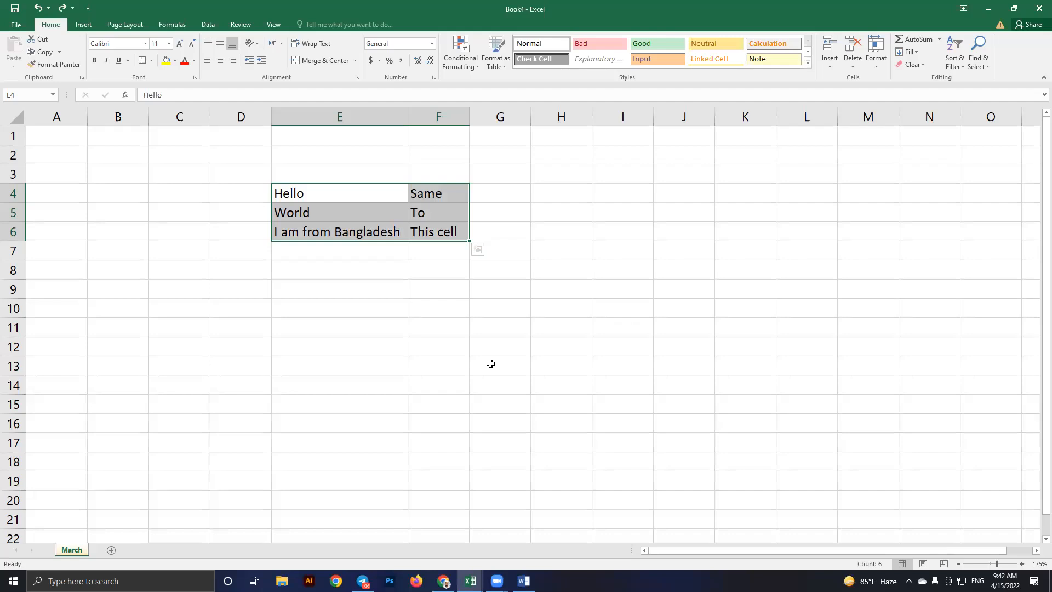
pyautogui.press('Delete')
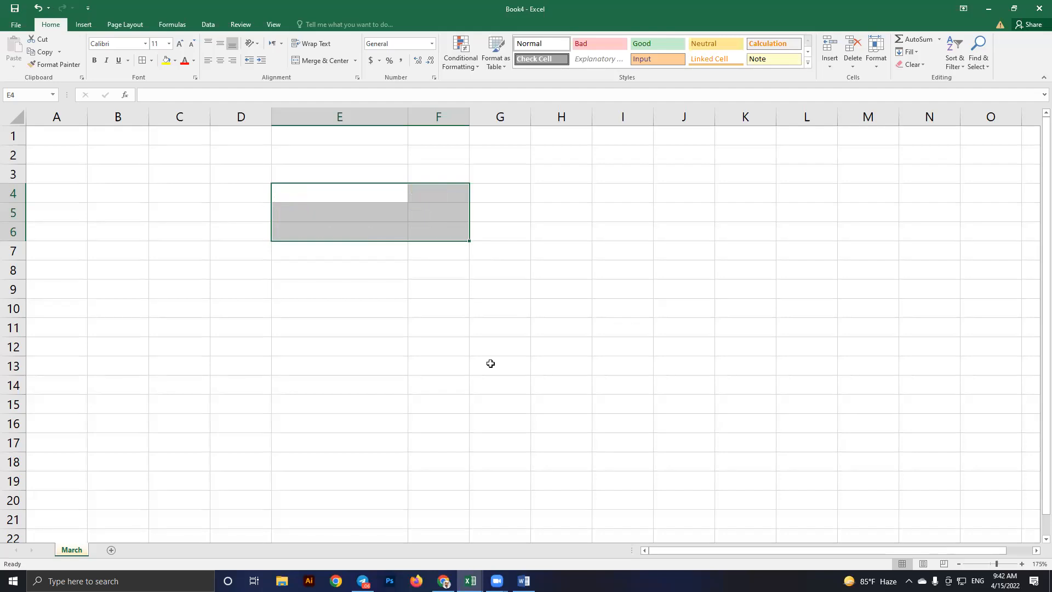
pyautogui.click(423, 321)
# Select cells around the emptied E4:F8 area, then switch to the syllabus of excel workbook
pyautogui.moveTo(375, 200); pyautogui.dragTo(431, 236)
pyautogui.click(455, 250)
pyautogui.click(438, 234)
pyautogui.keyDown('shift'); pyautogui.click(327, 187); pyautogui.keyUp('shift')
pyautogui.click(441, 258)
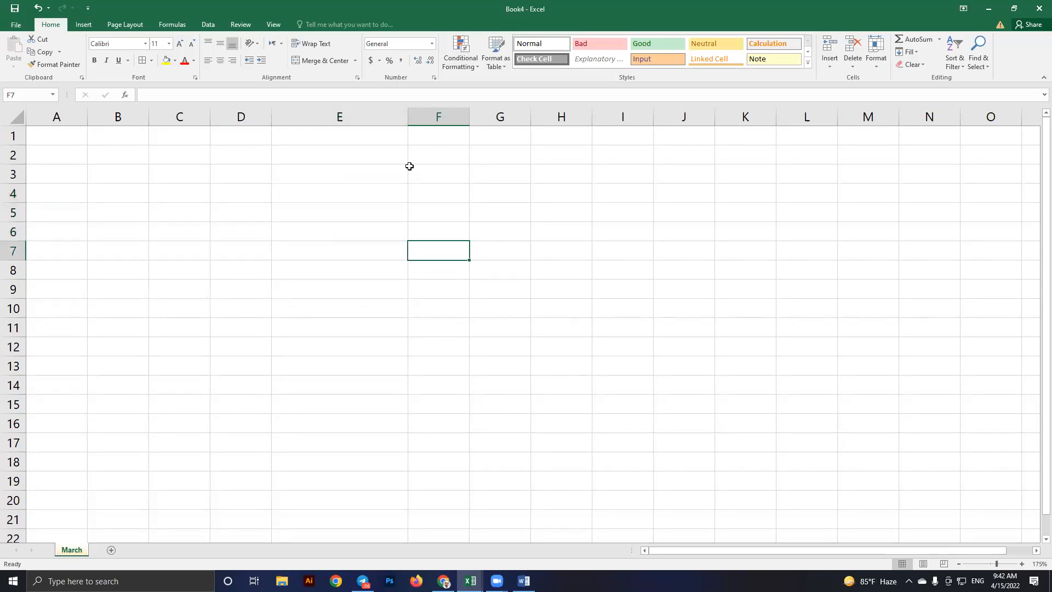
pyautogui.click(527, 200)
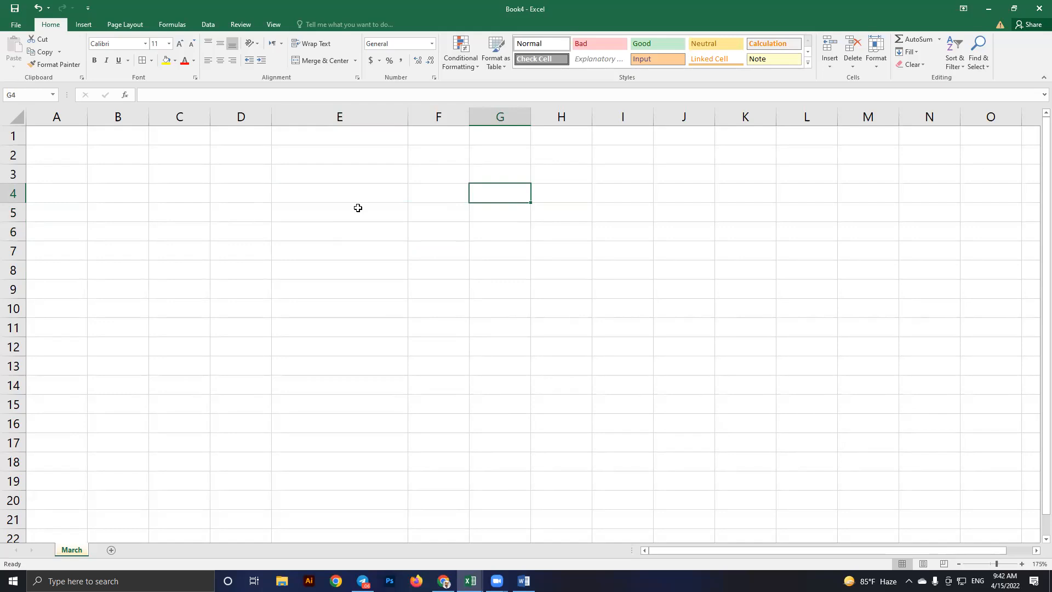
pyautogui.moveTo(340, 189); pyautogui.dragTo(422, 273)
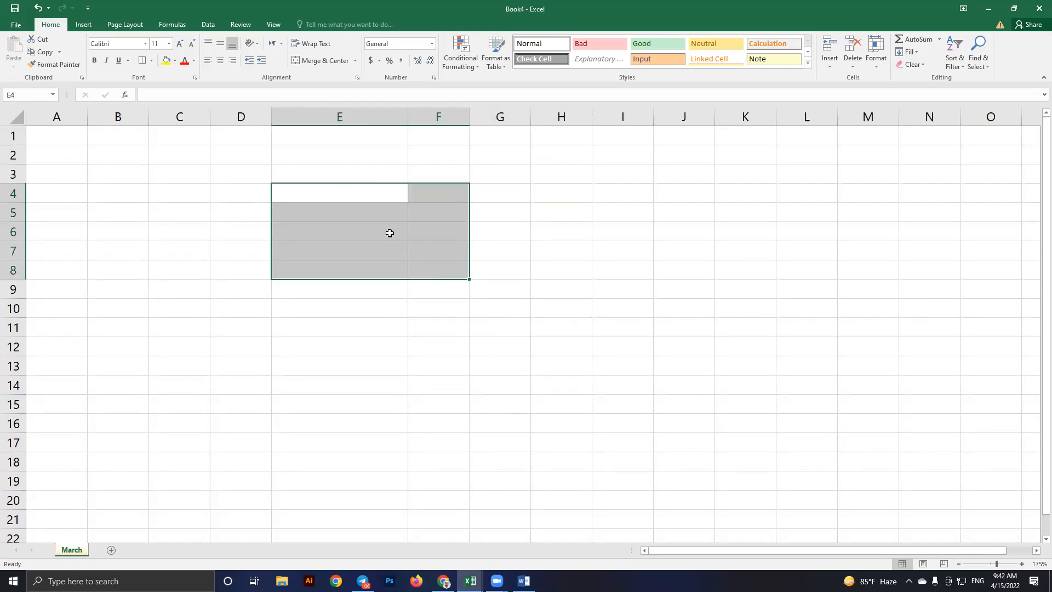
pyautogui.click(347, 223)
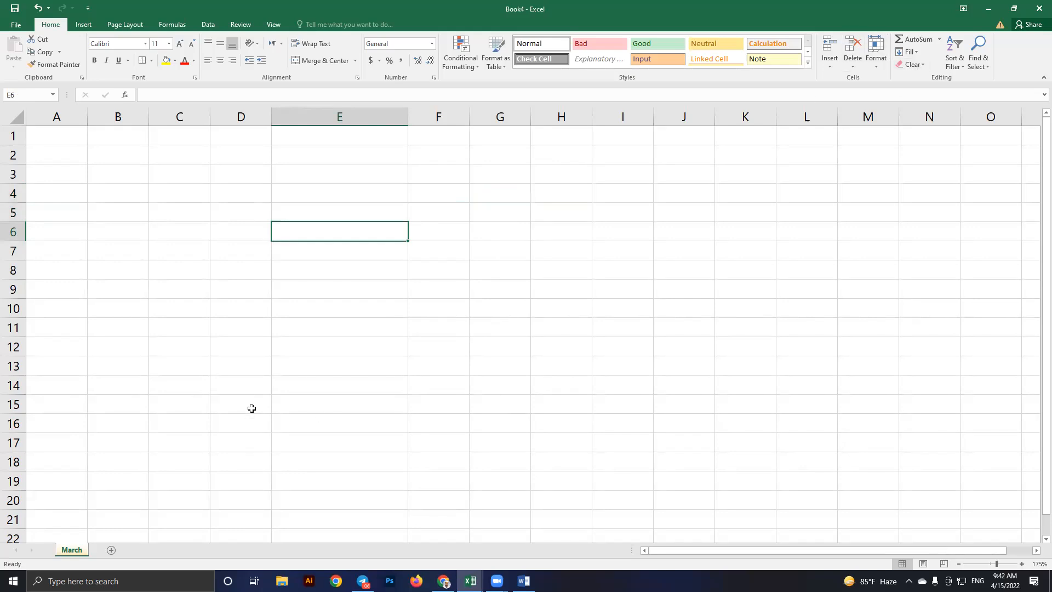
pyautogui.hotkey('alt', 'Tab')
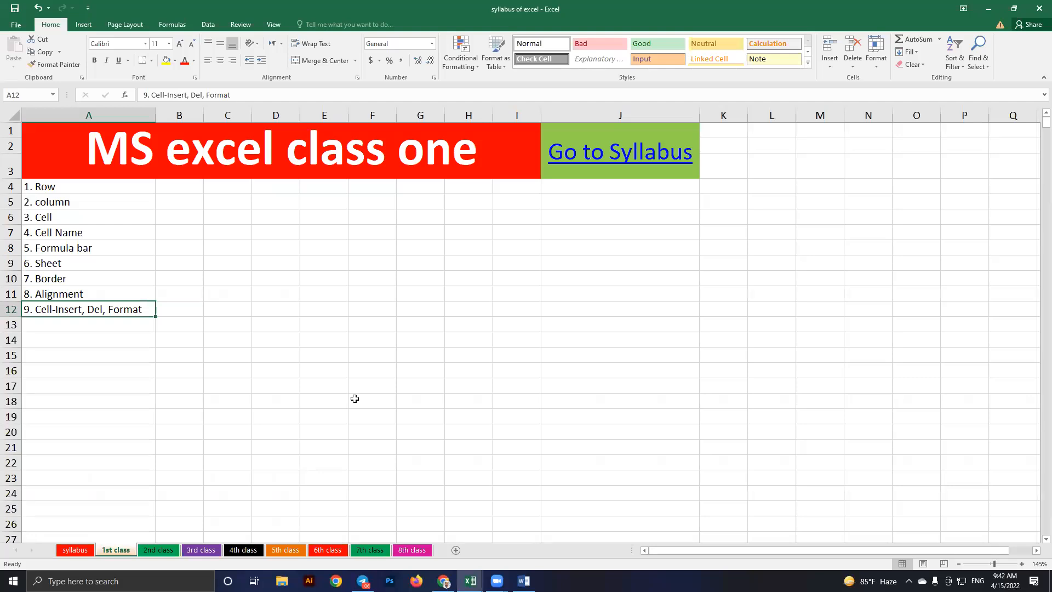
# Back in Book4, undo to restore Hello, World, I am from Bangladesh and Same, To, This cell
pyautogui.hotkey('alt', 'Tab')
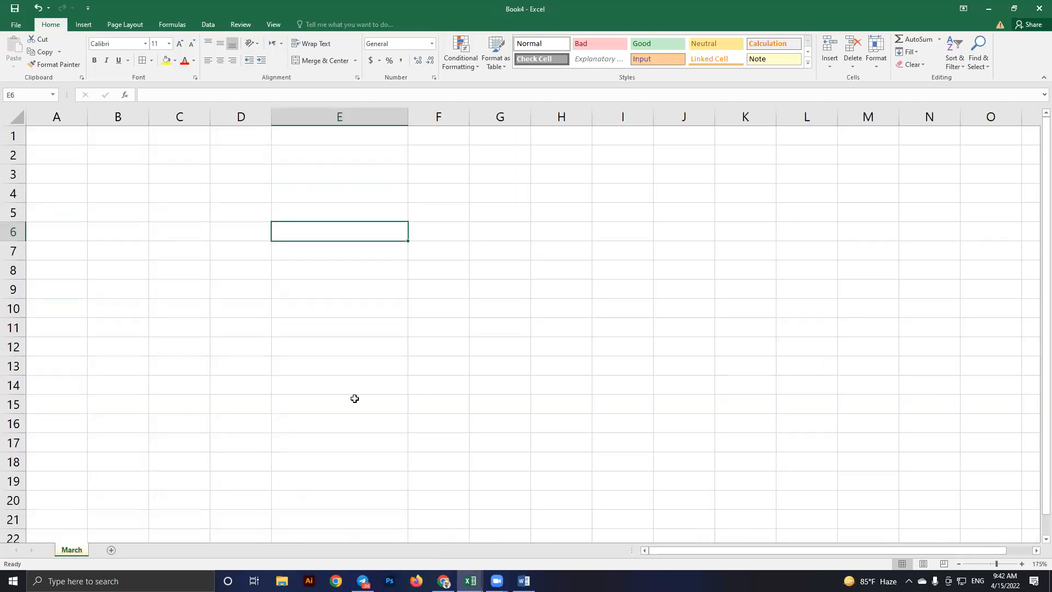
pyautogui.click(432, 270)
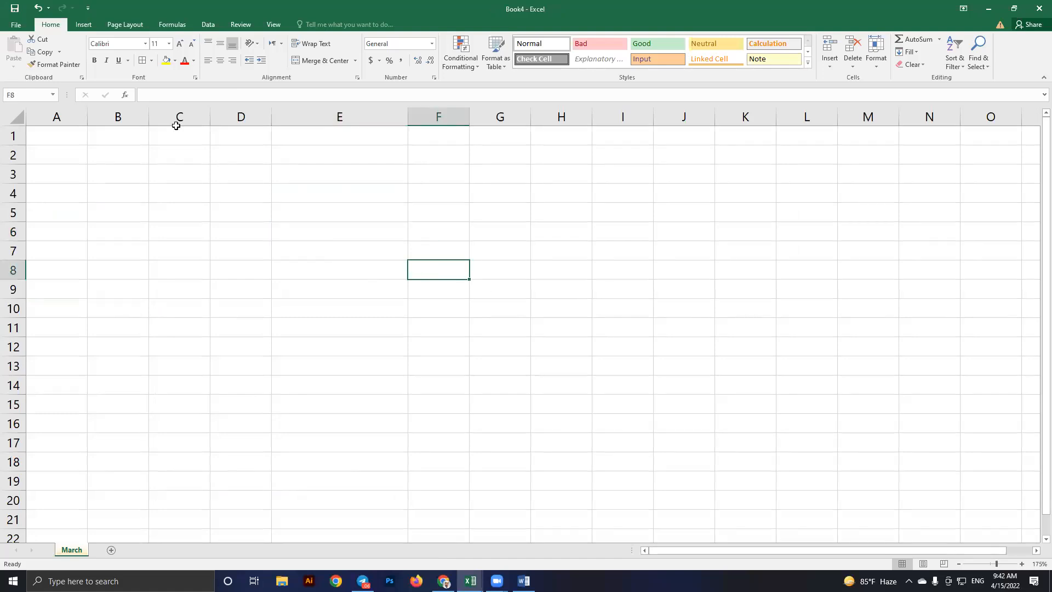
pyautogui.click(39, 8)
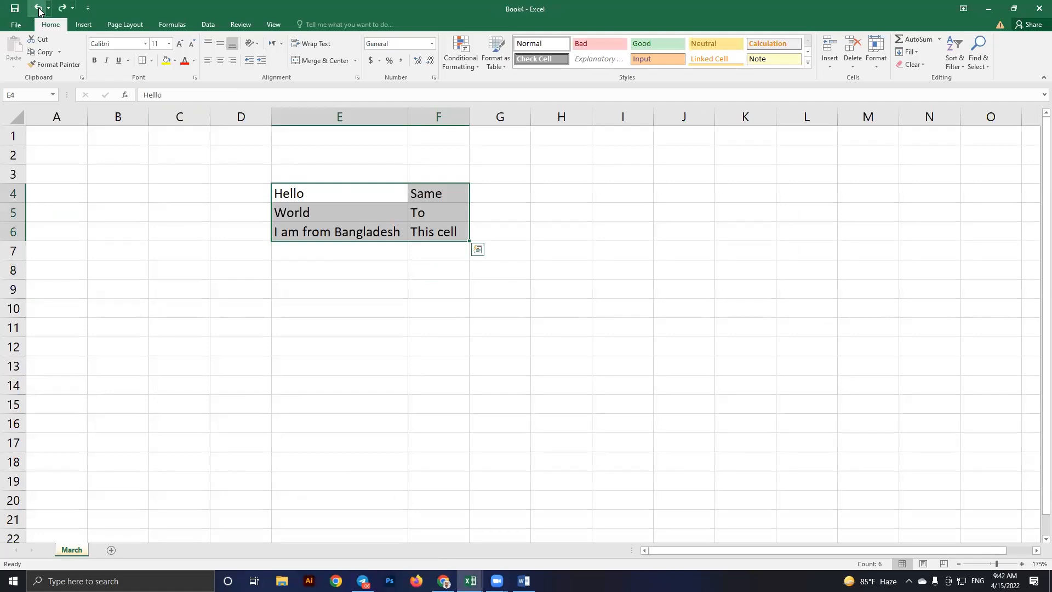
pyautogui.click(340, 293)
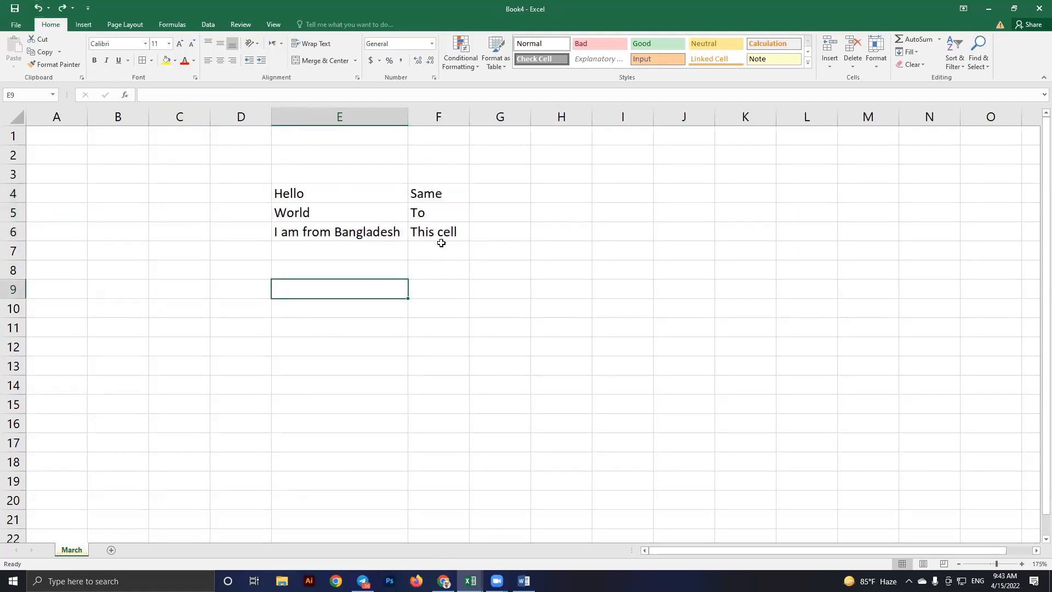
pyautogui.moveTo(441, 235); pyautogui.dragTo(343, 193)
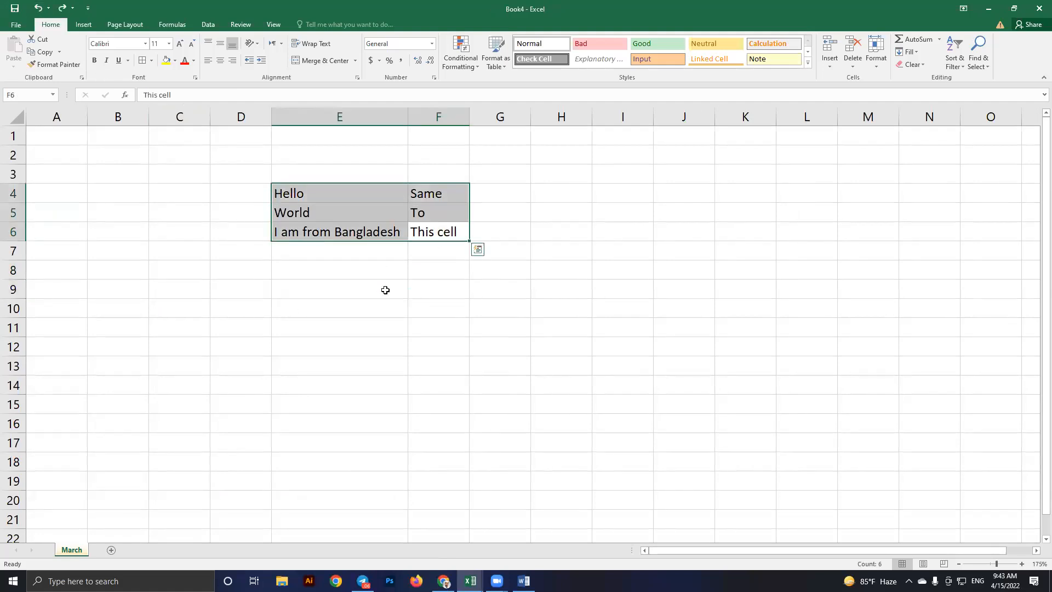
pyautogui.click(385, 290)
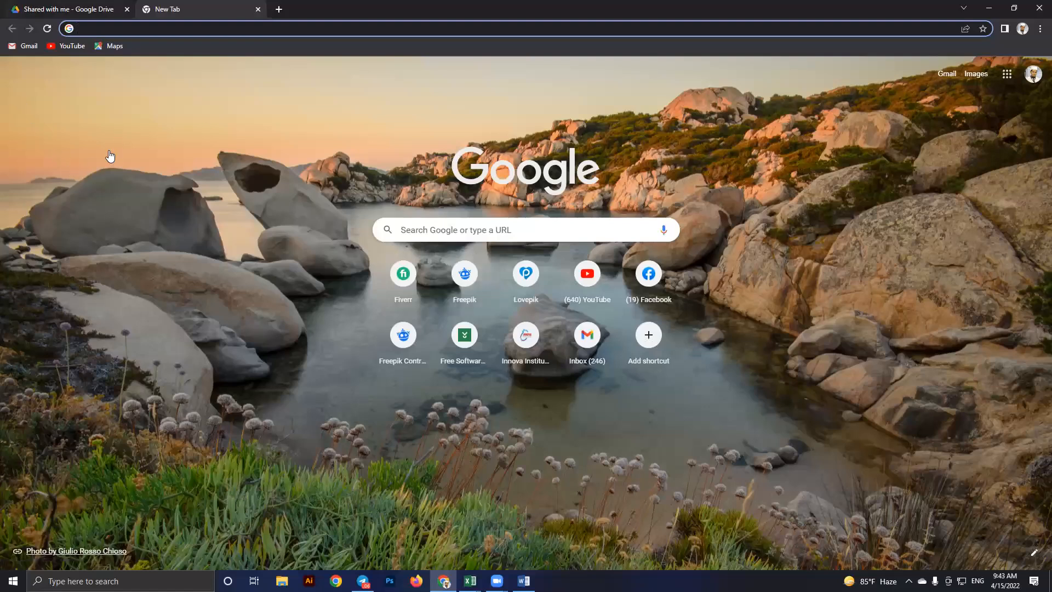
# From the Google Drive tab, create a blank Google Sheets spreadsheet and pick cells D4 and E4
pyautogui.hotkey('ctrl', 'Tab')
pyautogui.click(81, 208)
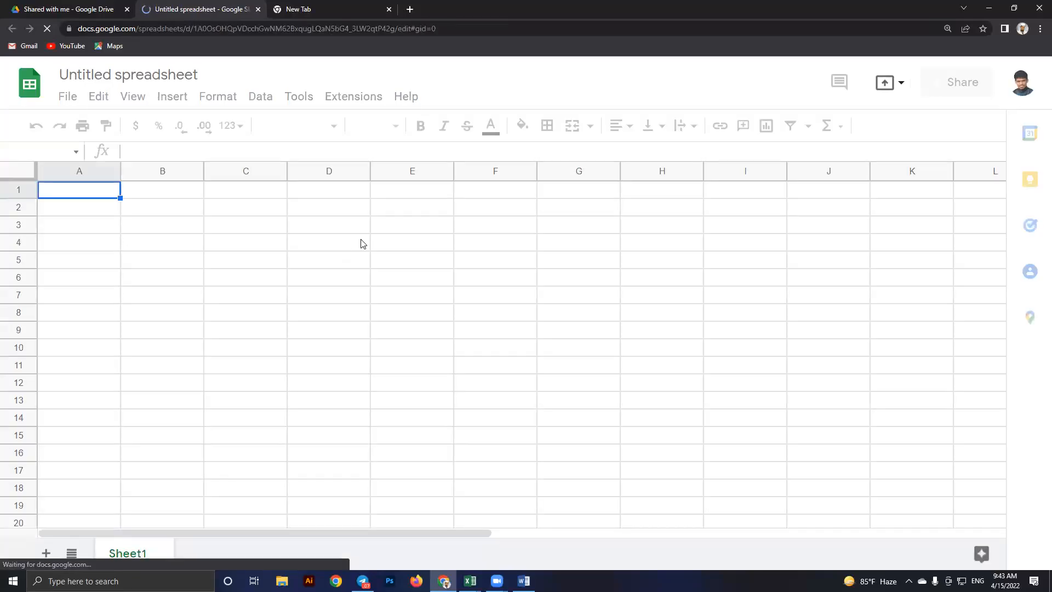
pyautogui.click(360, 241)
pyautogui.click(420, 249)
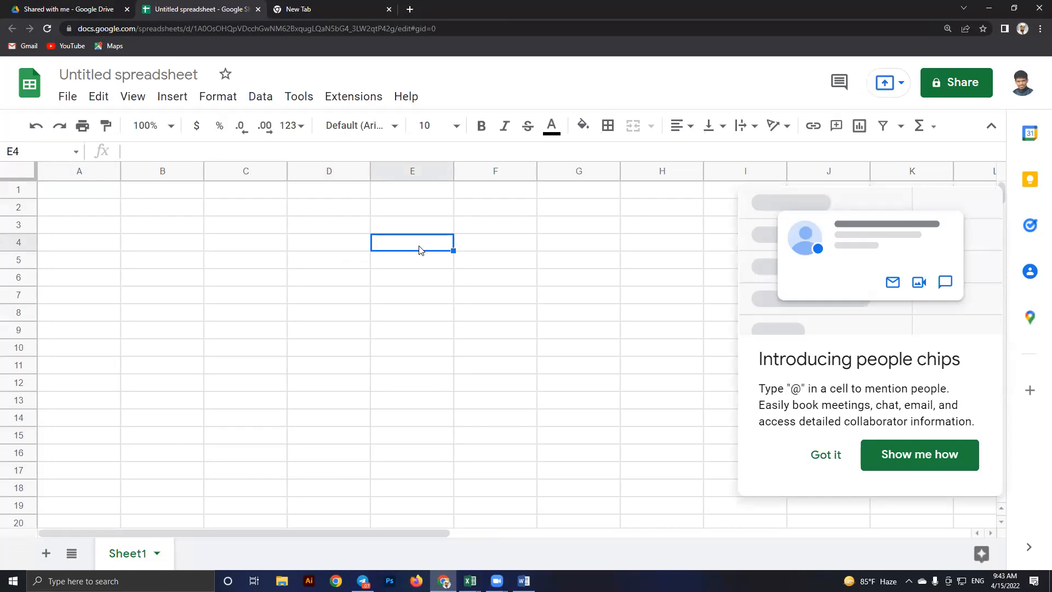
# Type headers SL, Name and Amount in D4:F4 with serials 01 and 2 below
pyautogui.click(323, 249)
pyautogui.write('SL')
pyautogui.press('Tab')
pyautogui.write('Name')
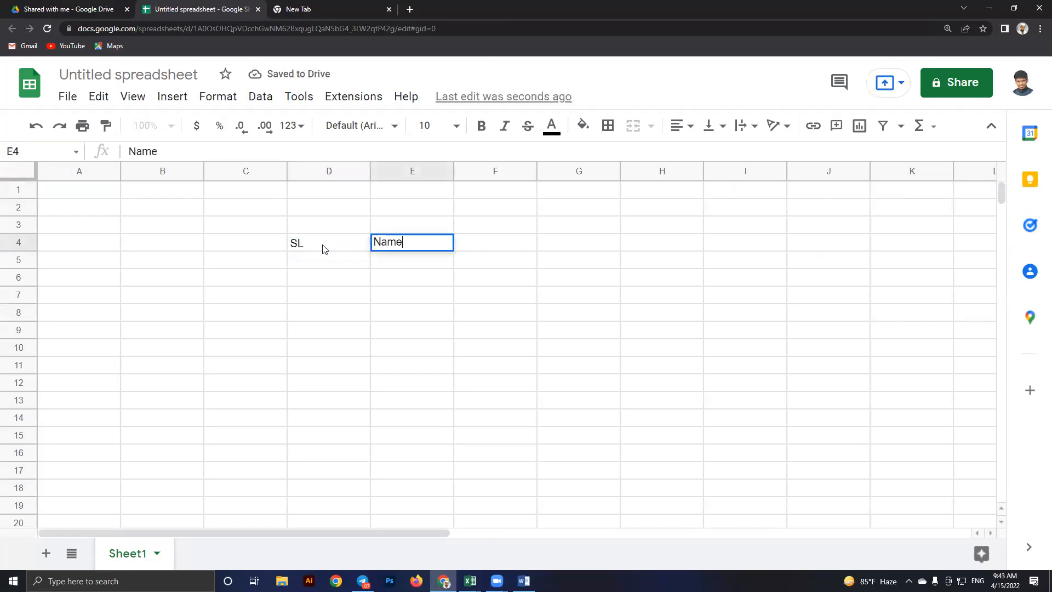
pyautogui.press('Tab')
pyautogui.write('Amount')
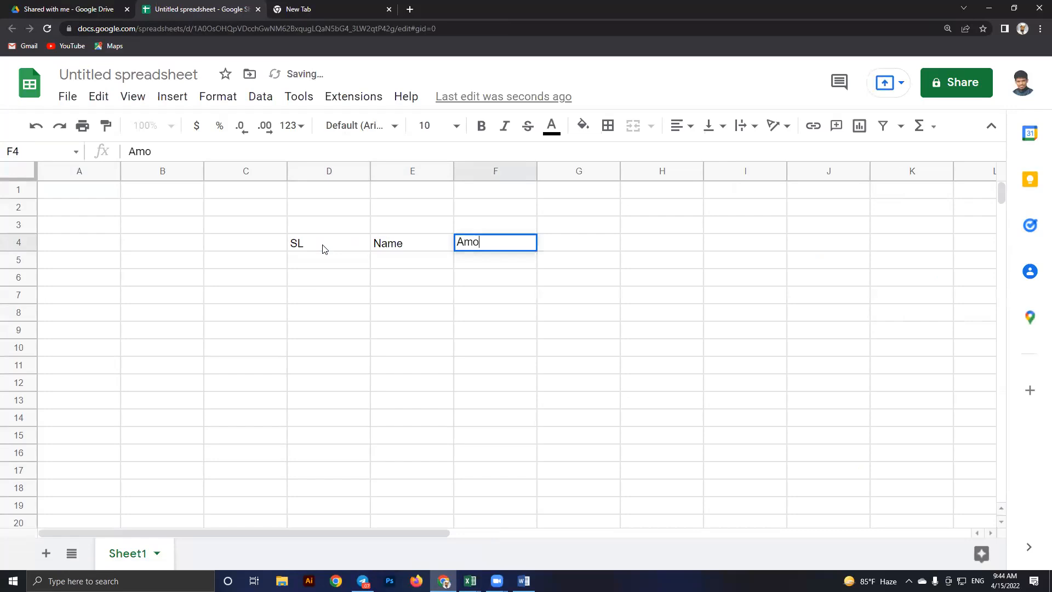
pyautogui.press('Return')
pyautogui.write('01')
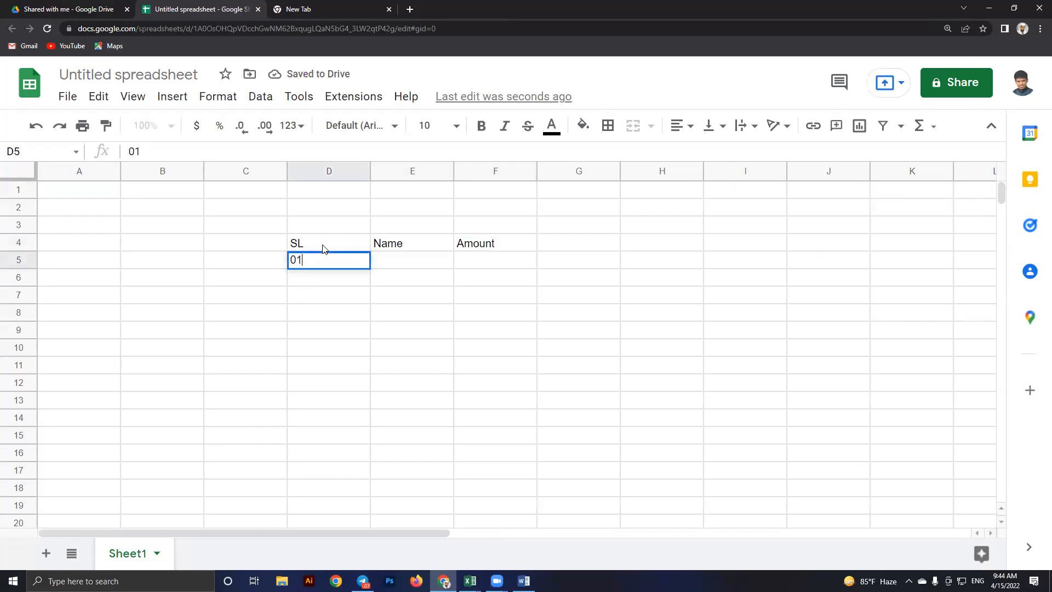
pyautogui.press('Return')
pyautogui.write('2')
pyautogui.press('Return')
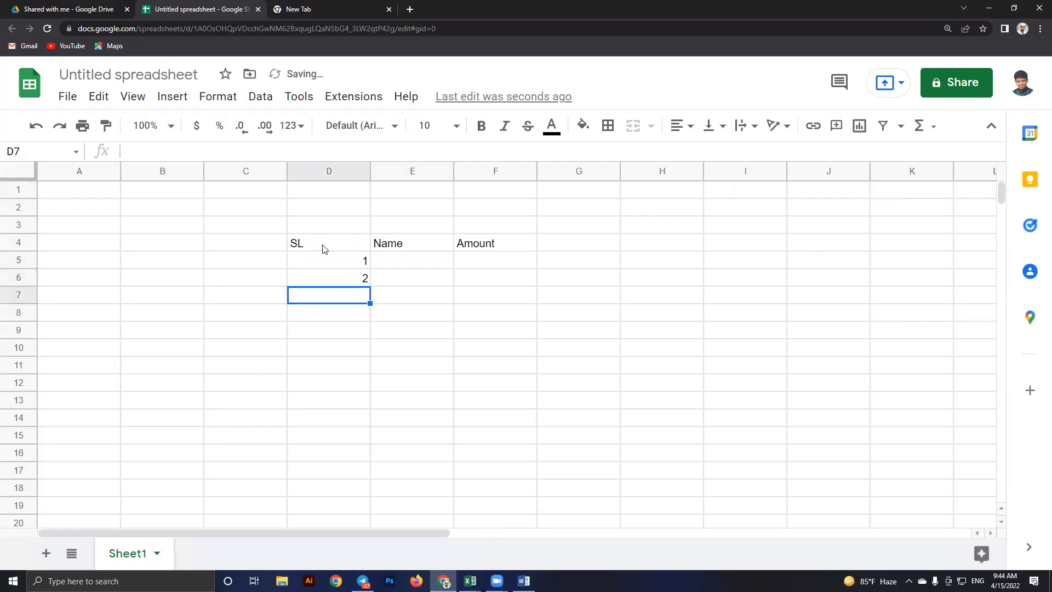
# Fill in two names in E5:E6 and amounts 5000 and 2000 in F5:F6
pyautogui.press('Right')
pyautogui.press('Up')
pyautogui.press('Up')
pyautogui.write('Habib')
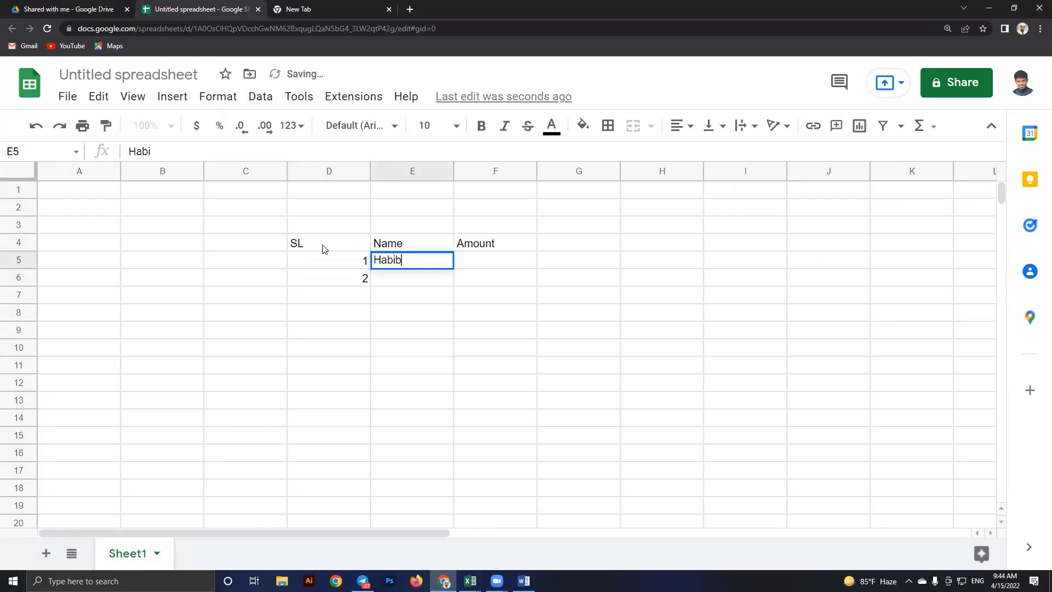
pyautogui.press('Return')
pyautogui.write('Karim')
pyautogui.press('Tab')
pyautogui.press('Up')
pyautogui.write('5000')
pyautogui.press('Return')
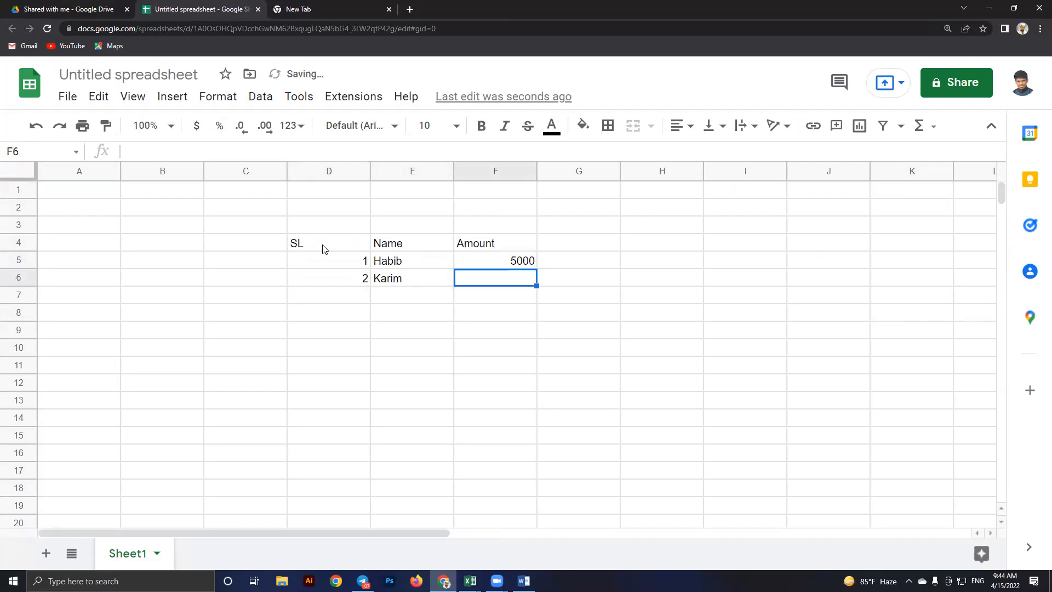
pyautogui.write('2000')
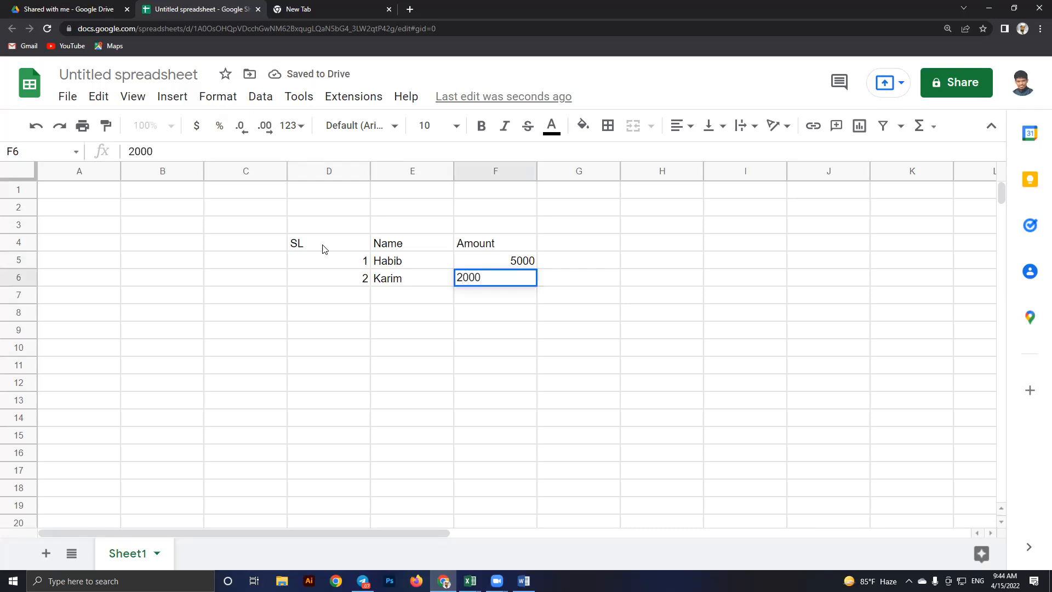
pyautogui.press('Return')
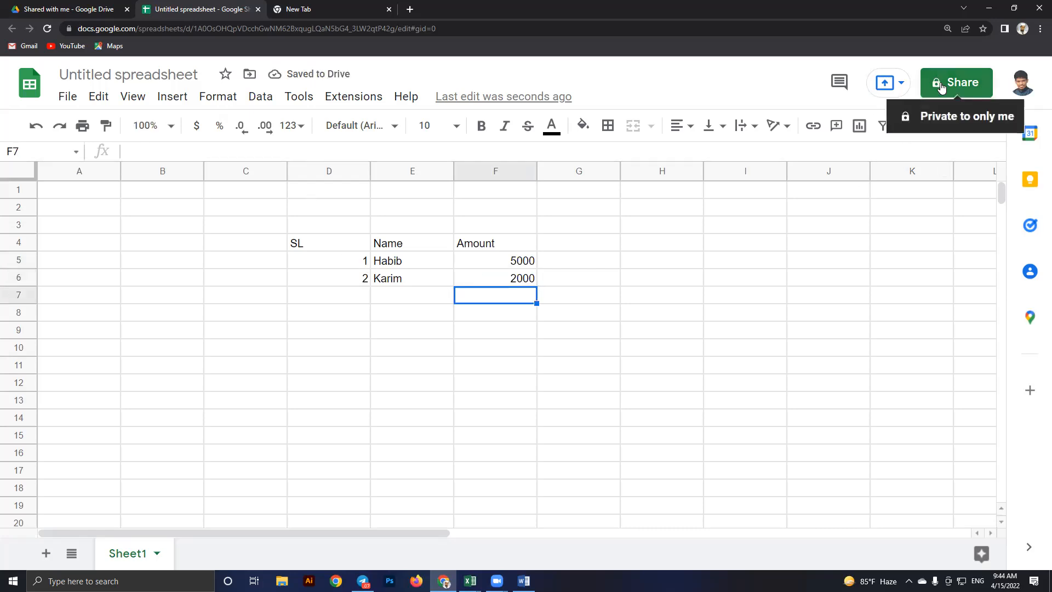
# Check the D4:F6 table and its amounts, then switch back to the Book4 workbook
pyautogui.click(561, 295)
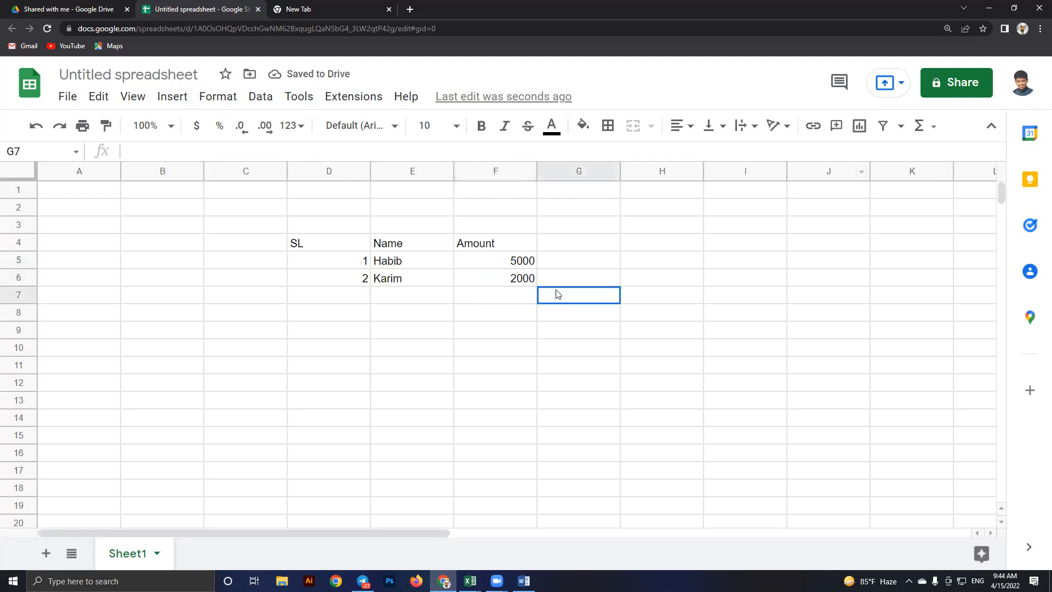
pyautogui.click(515, 278)
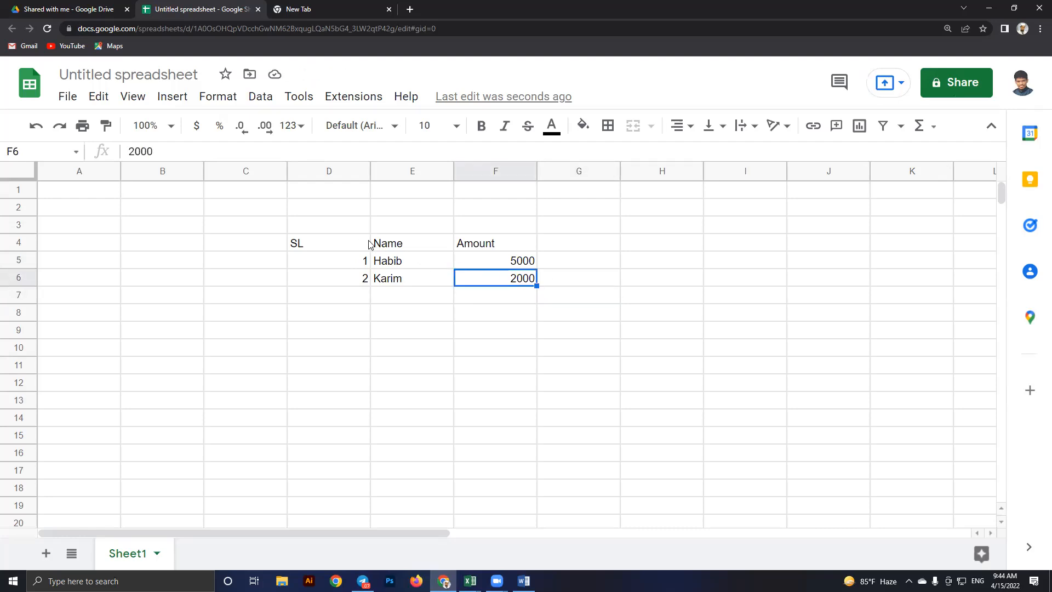
pyautogui.moveTo(364, 244); pyautogui.dragTo(498, 277)
pyautogui.click(585, 284)
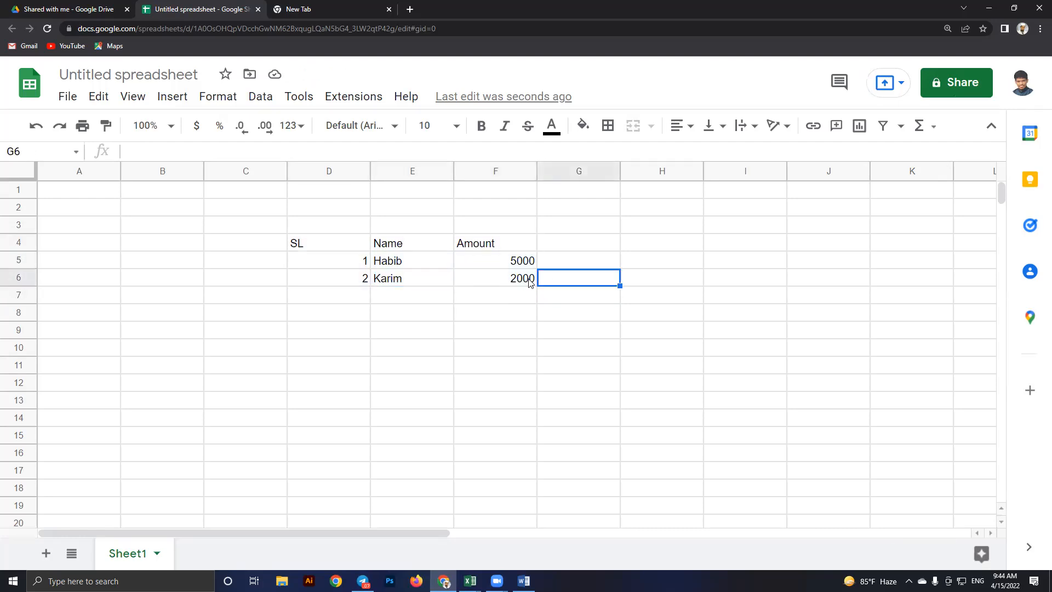
pyautogui.click(493, 269)
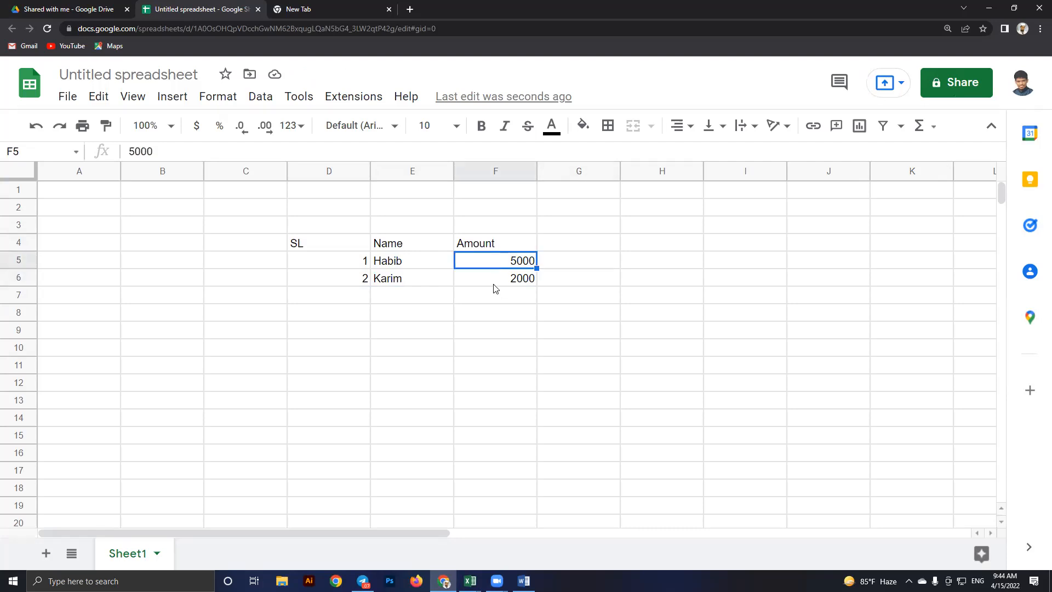
pyautogui.click(497, 284)
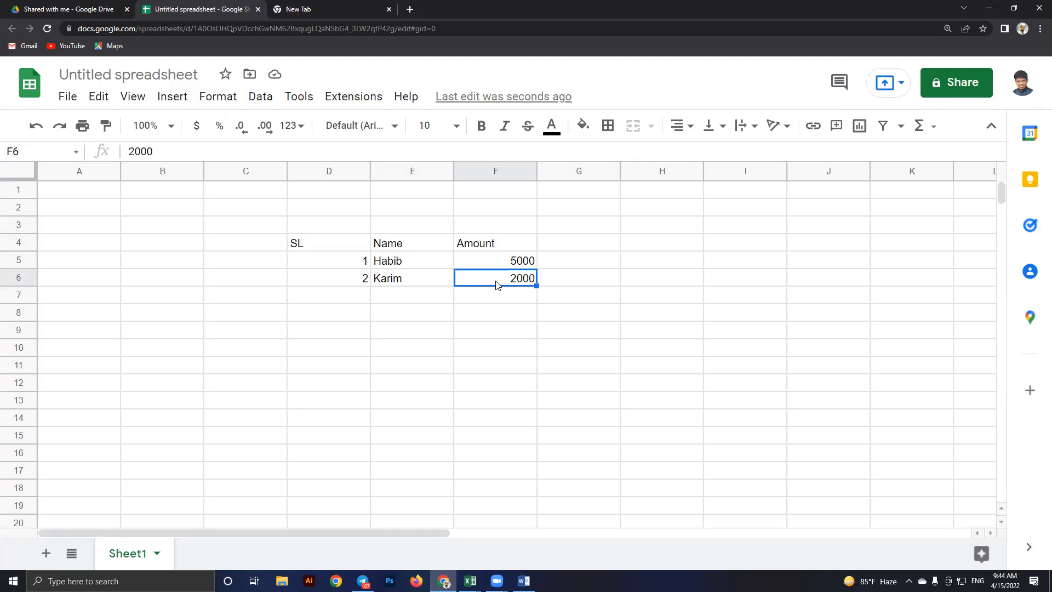
pyautogui.hotkey('alt', 'Tab')
# Clear the sample text from E4:F6 on Book4's March sheet
pyautogui.click(414, 230)
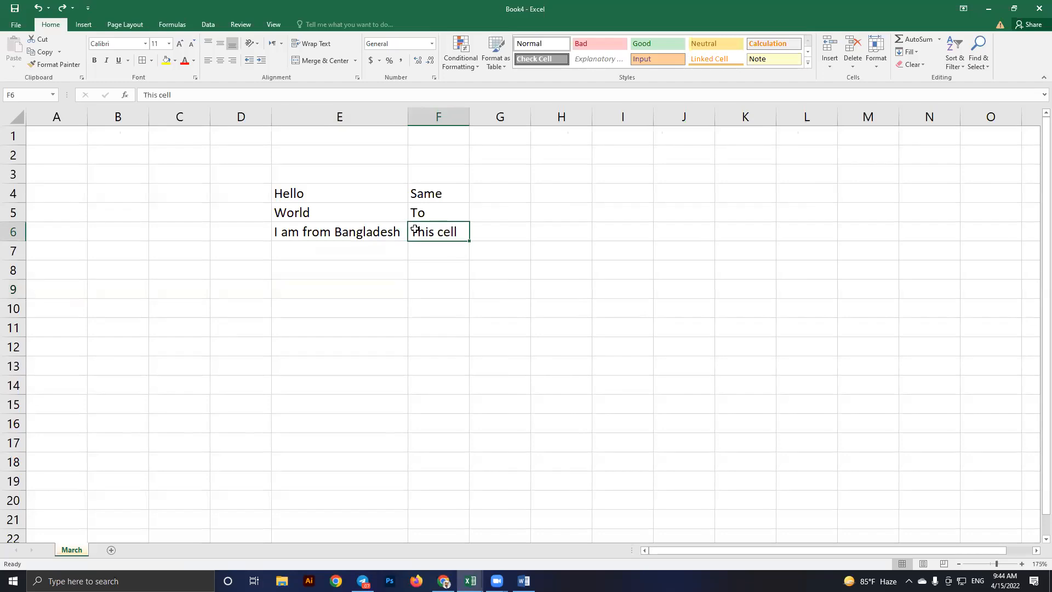
pyautogui.moveTo(414, 230); pyautogui.dragTo(316, 187)
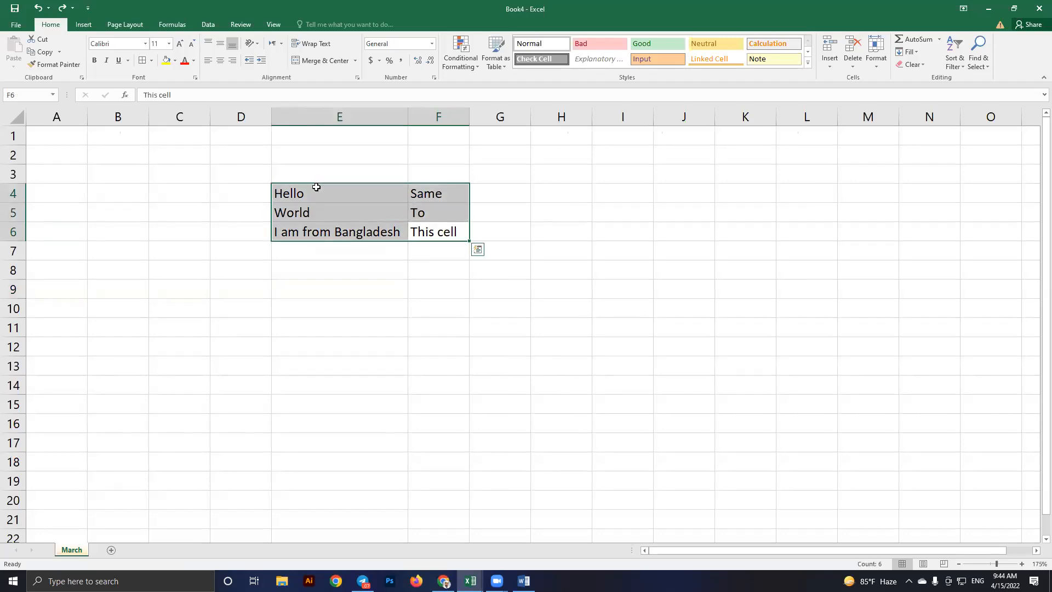
pyautogui.press('Delete')
pyautogui.click(413, 263)
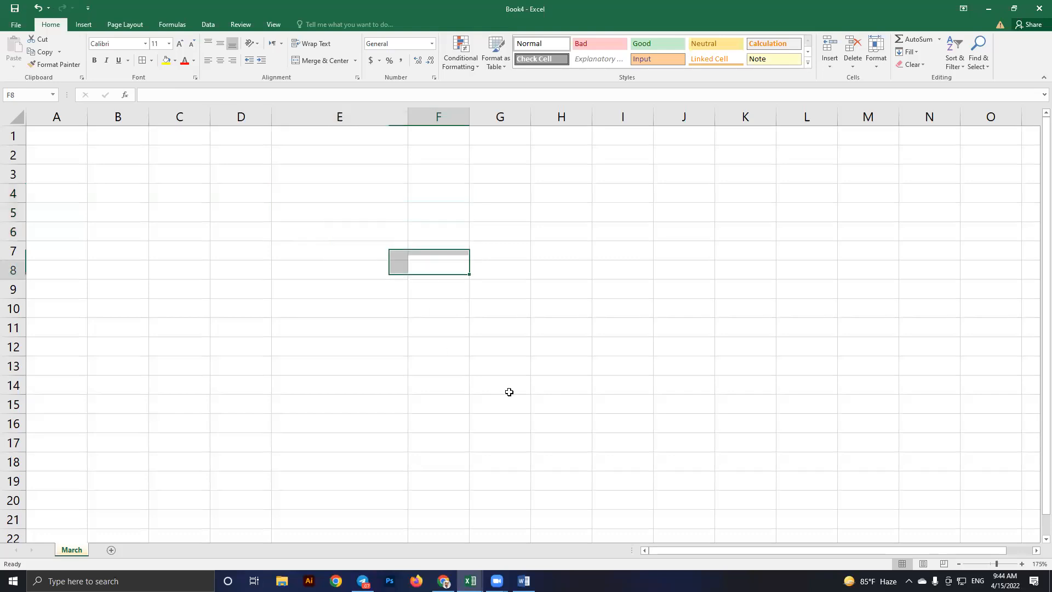
# Try making row 3 taller and column D wider, then undo the size changes
pyautogui.hotkey('alt', 'Tab')
pyautogui.hotkey('alt', 'Tab')
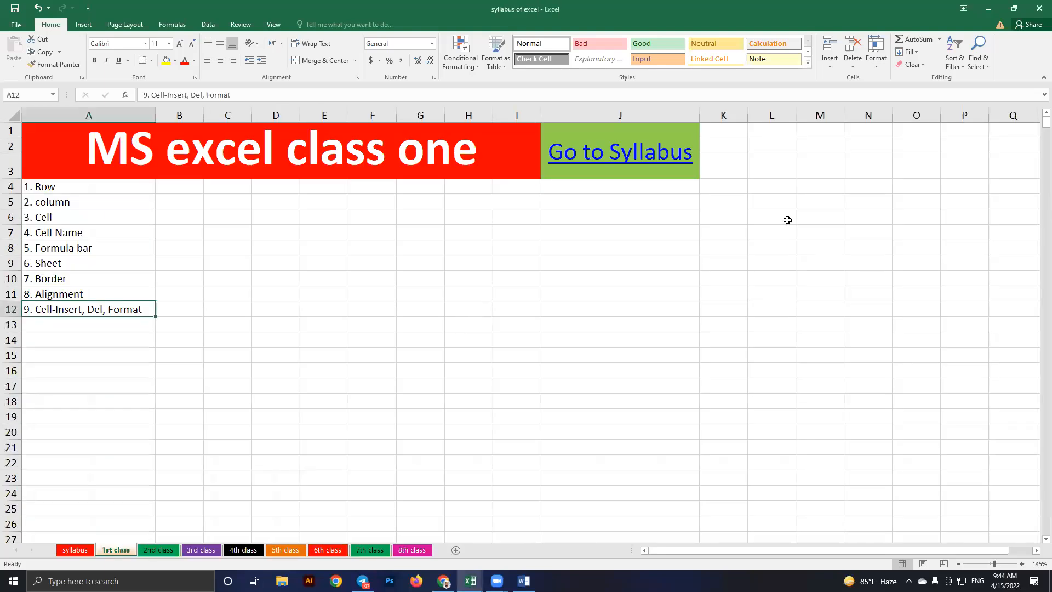
pyautogui.hotkey('alt', 'Tab')
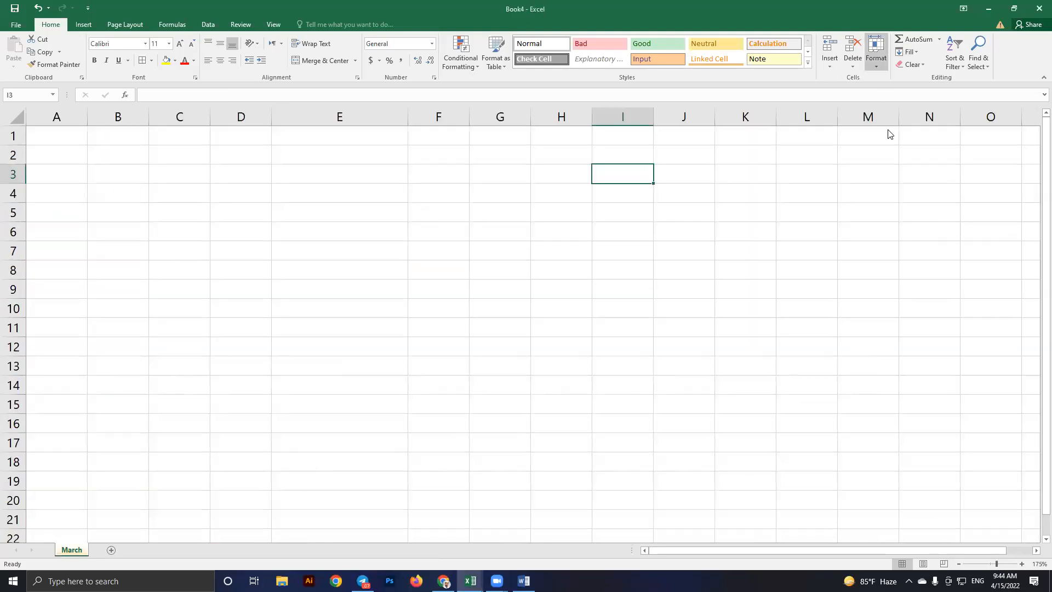
pyautogui.click(876, 55)
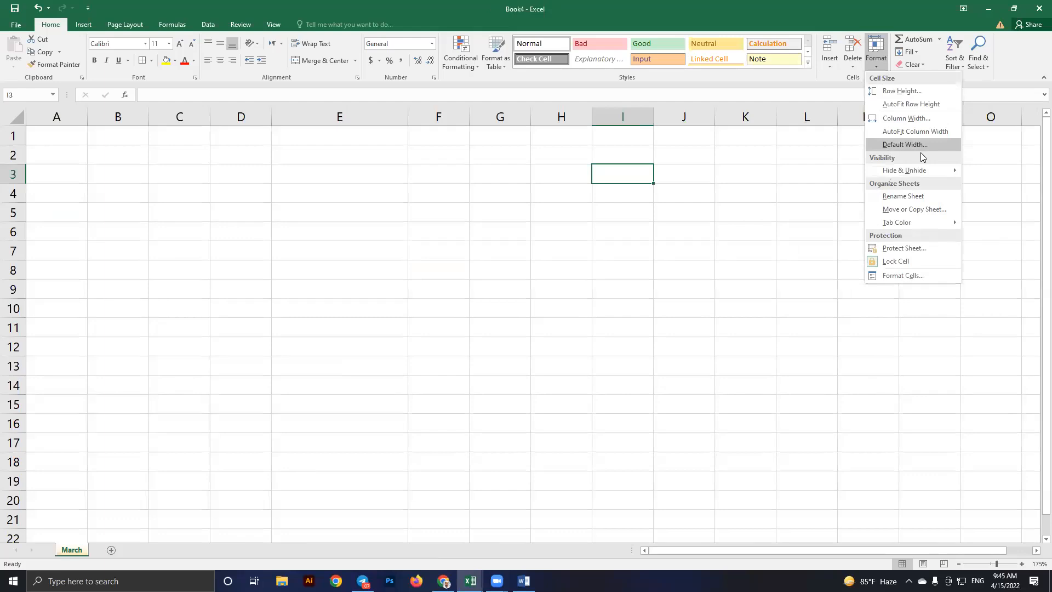
pyautogui.click(623, 247)
pyautogui.moveTo(17, 182); pyautogui.dragTo(33, 261)
pyautogui.moveTo(270, 115); pyautogui.dragTo(468, 127)
pyautogui.hotkey('ctrl', 'z')
pyautogui.hotkey('ctrl', 'z')
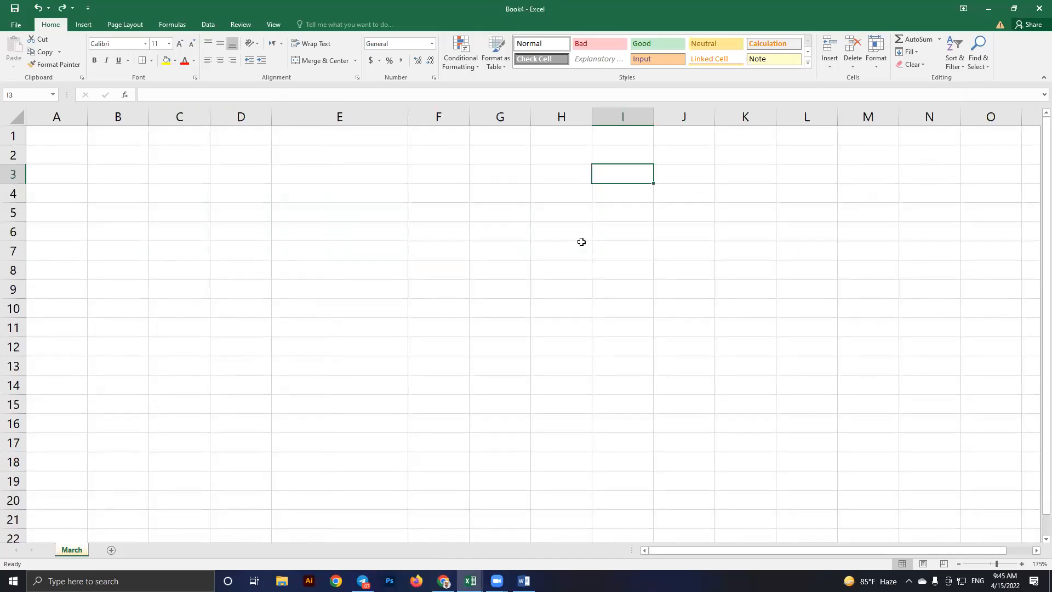
# Select E7:G10, then switch to the syllabus of excel workbook
pyautogui.moveTo(362, 251); pyautogui.dragTo(456, 307)
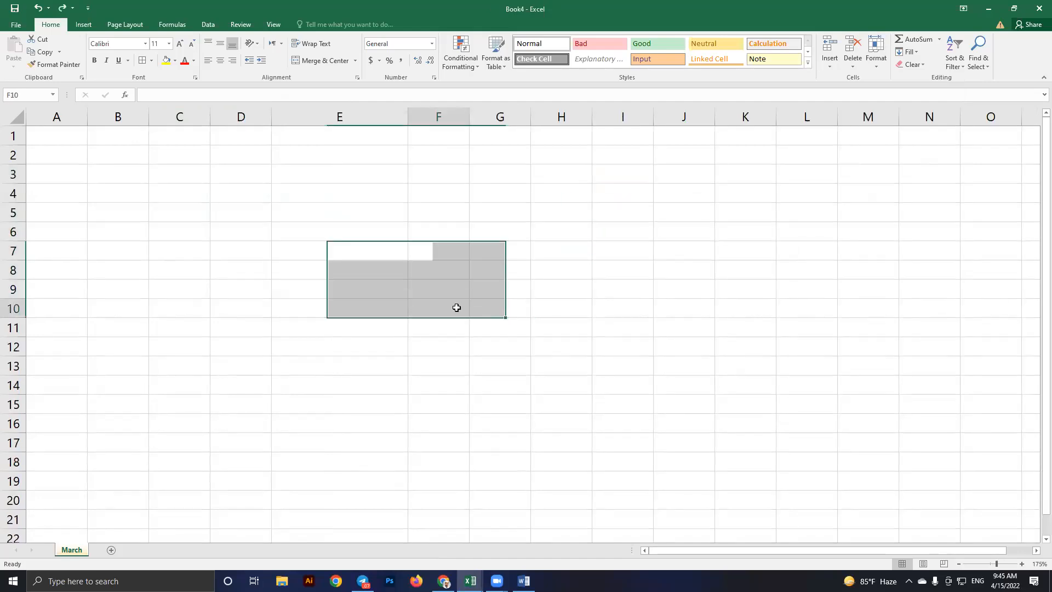
pyautogui.click(456, 307)
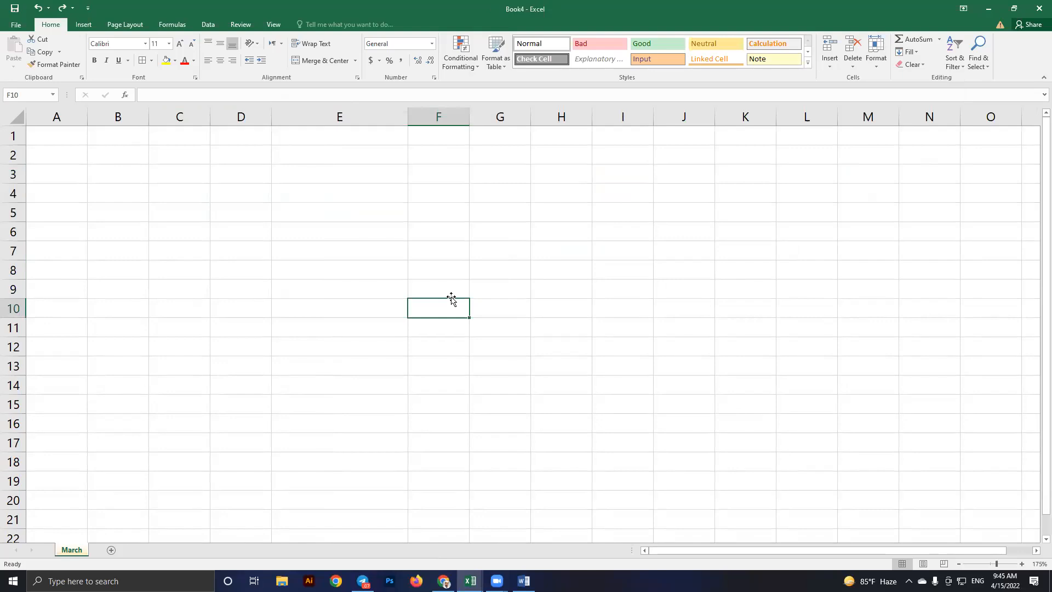
pyautogui.hotkey('alt', 'Tab')
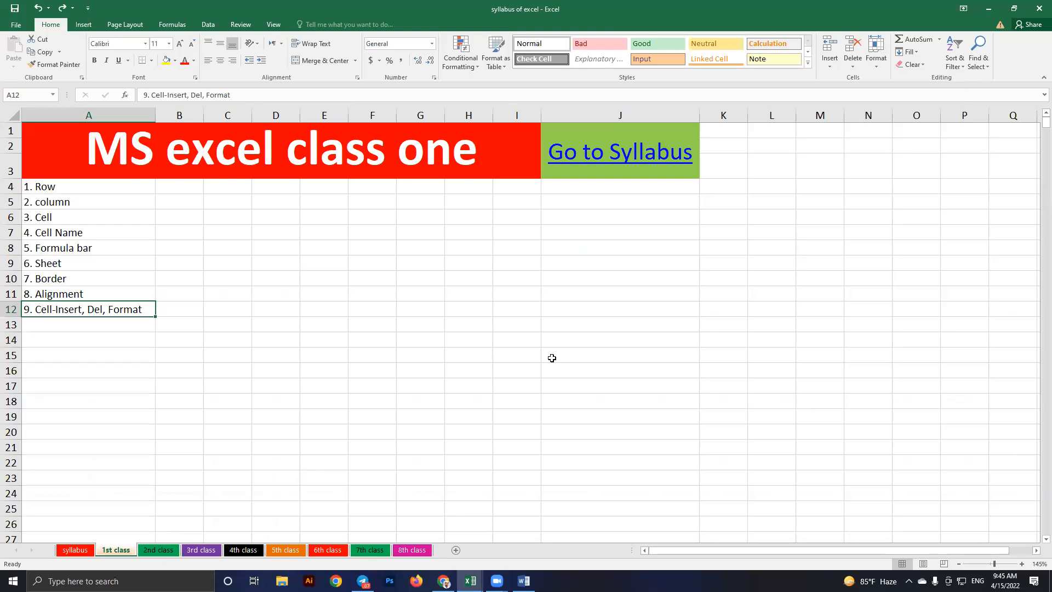
# Scroll through the 1st class syllabus topics, then return to Book4's March sheet
pyautogui.click(463, 303)
pyautogui.scroll(-2, 463, 303)
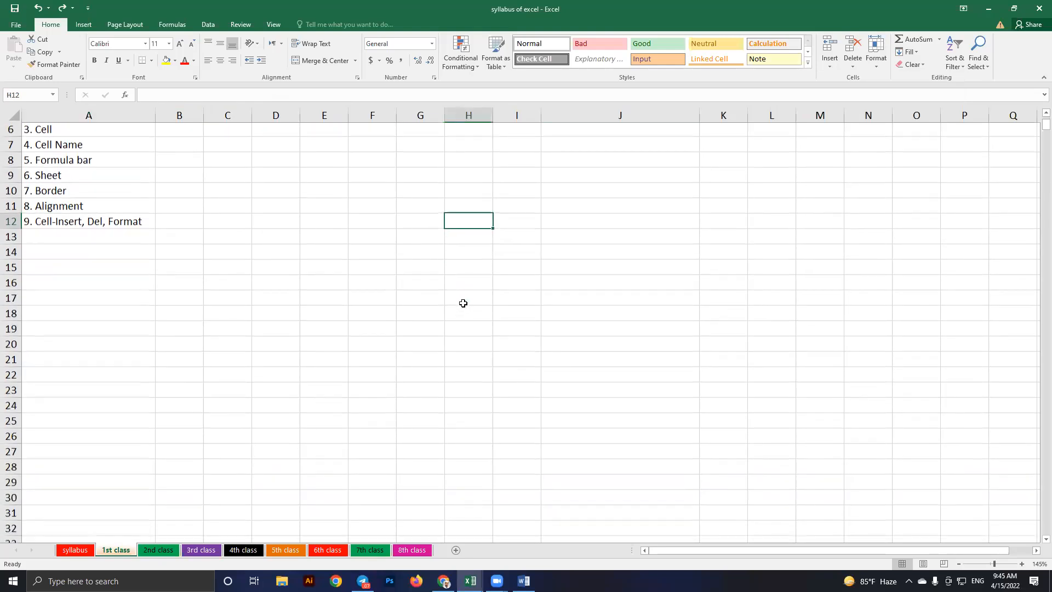
pyautogui.scroll(2, 462, 303)
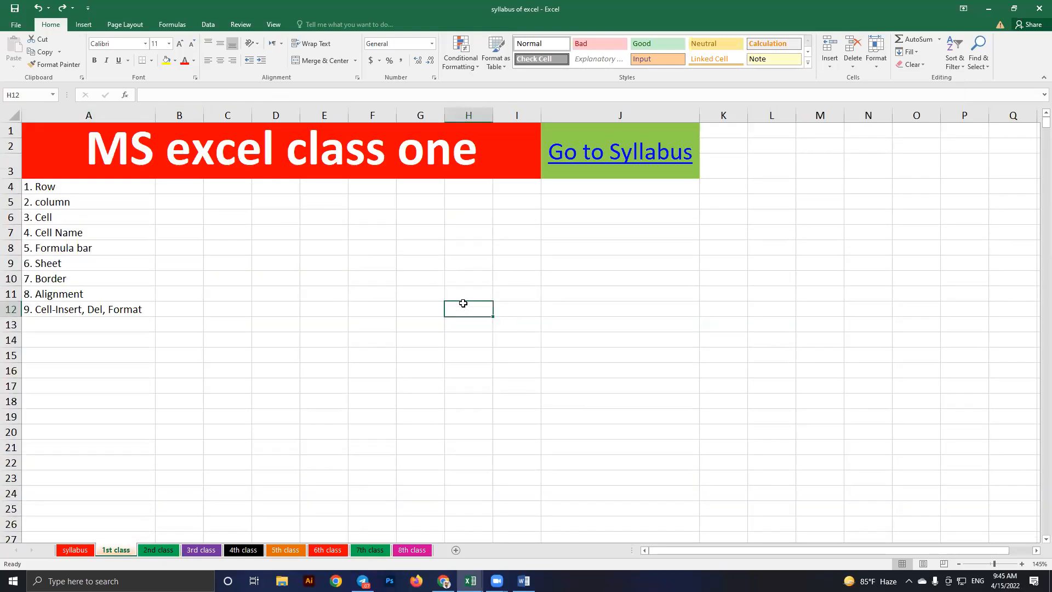
pyautogui.hotkey('alt', 'Tab')
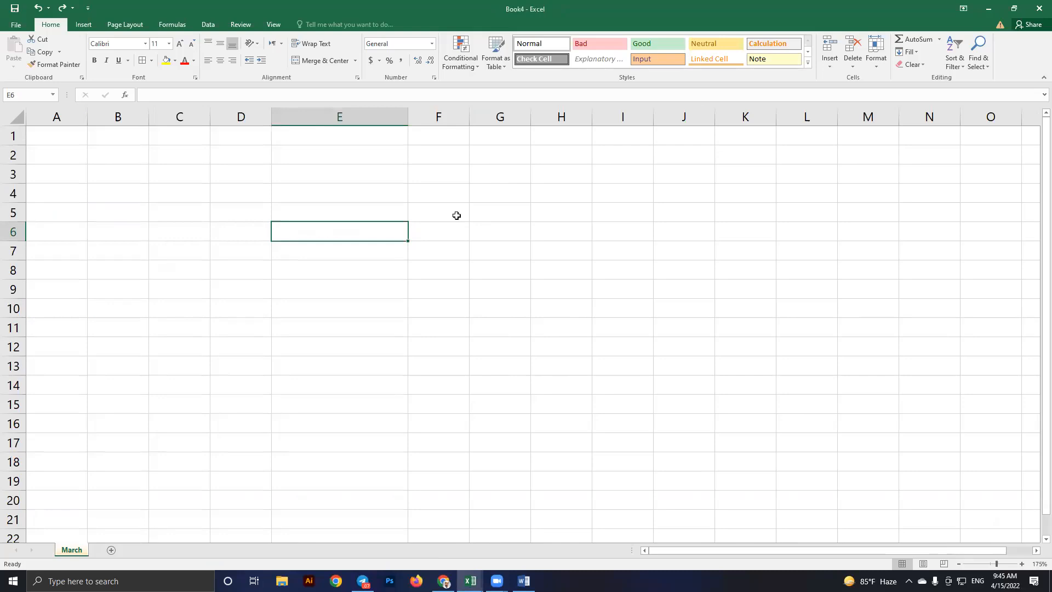
pyautogui.click(456, 215)
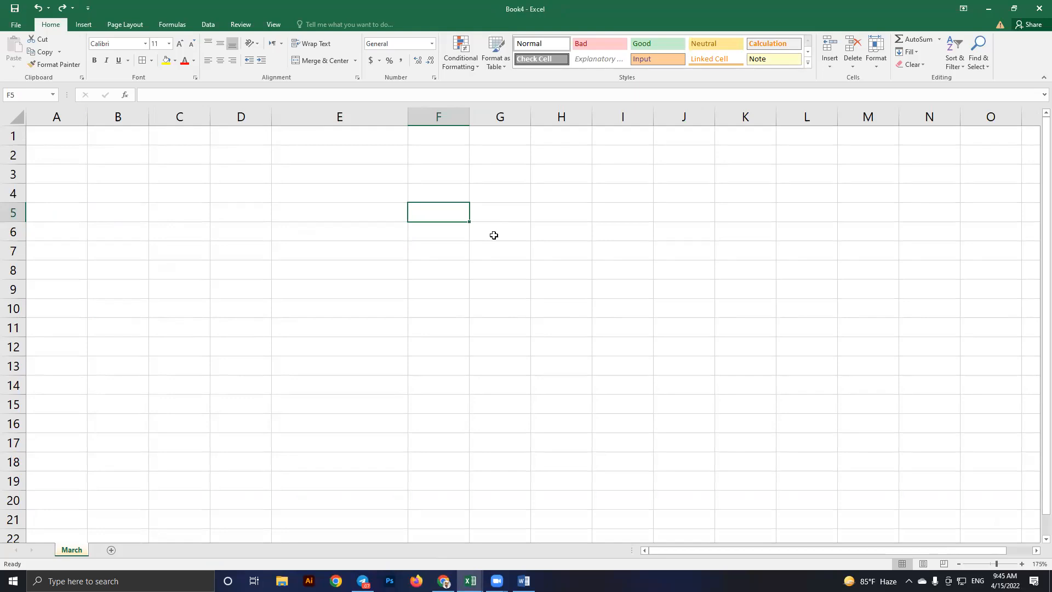
# Enter the headers Name, Age, Amount and Month across F5:I5
pyautogui.write('Ann')
pyautogui.press('BackSpace')
pyautogui.press('BackSpace')
pyautogui.press('BackSpace')
pyautogui.write('Name')
pyautogui.press('Tab')
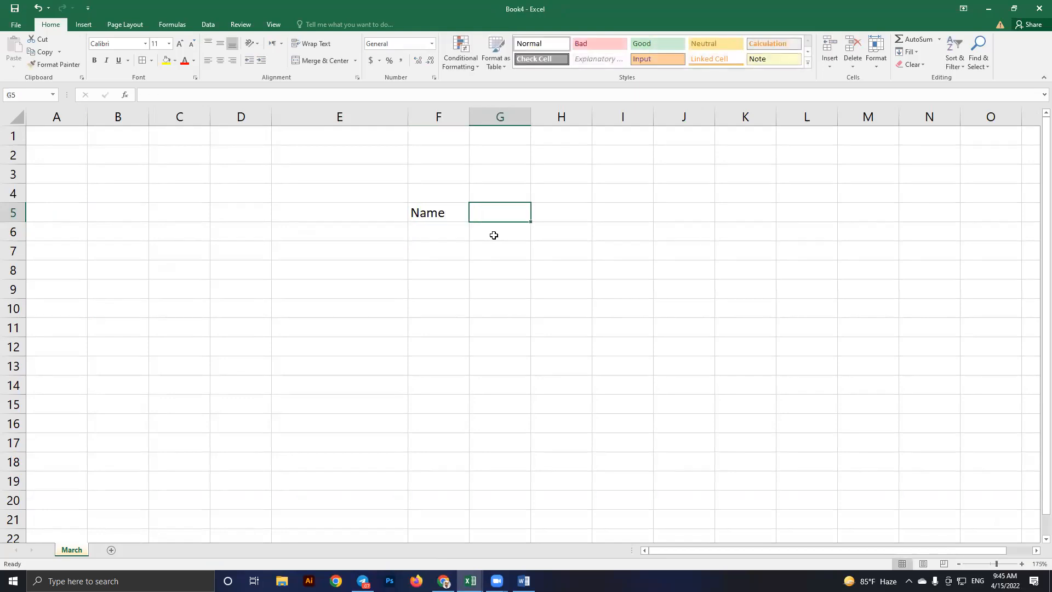
pyautogui.write('Age')
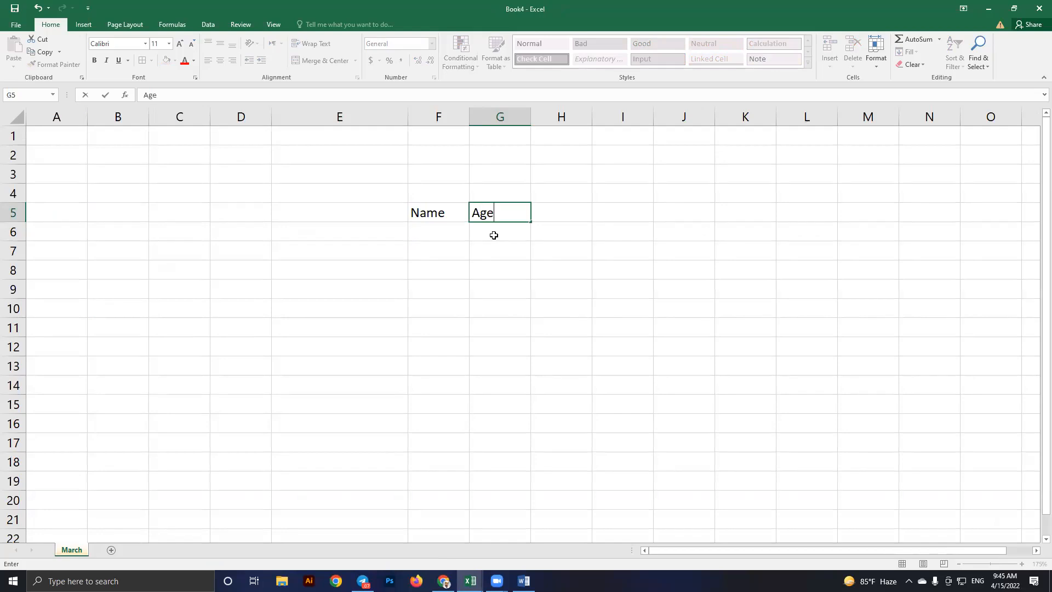
pyautogui.press('Tab')
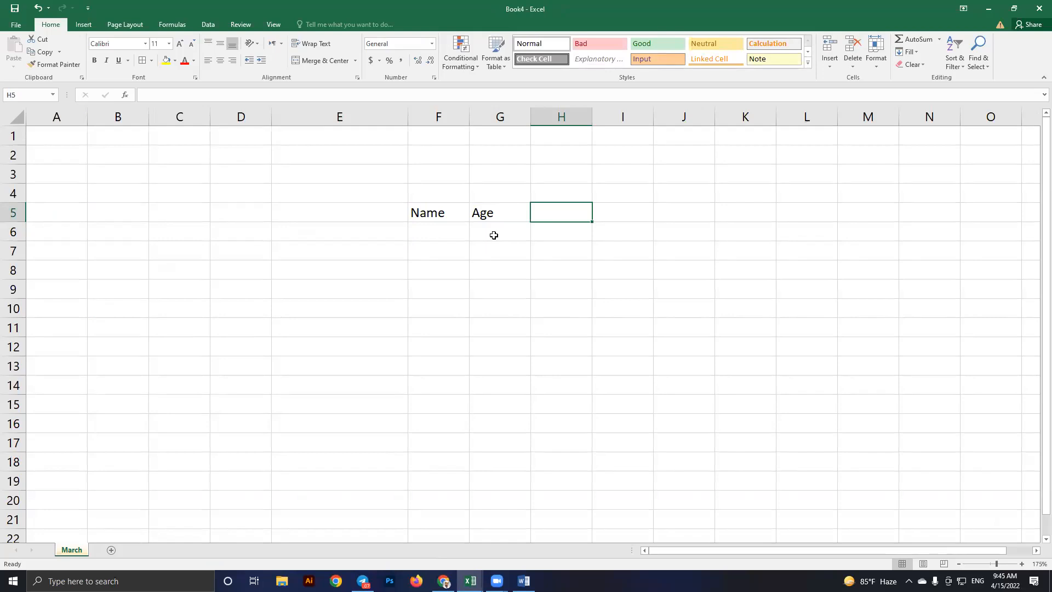
pyautogui.write('Amount')
pyautogui.press('Tab')
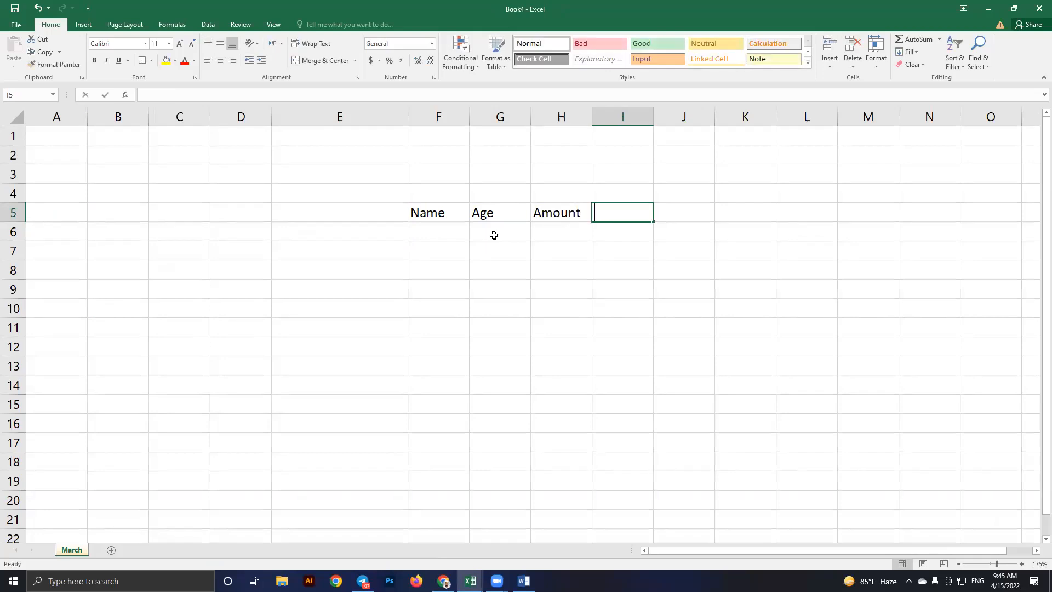
pyautogui.write('Month')
pyautogui.press('Return')
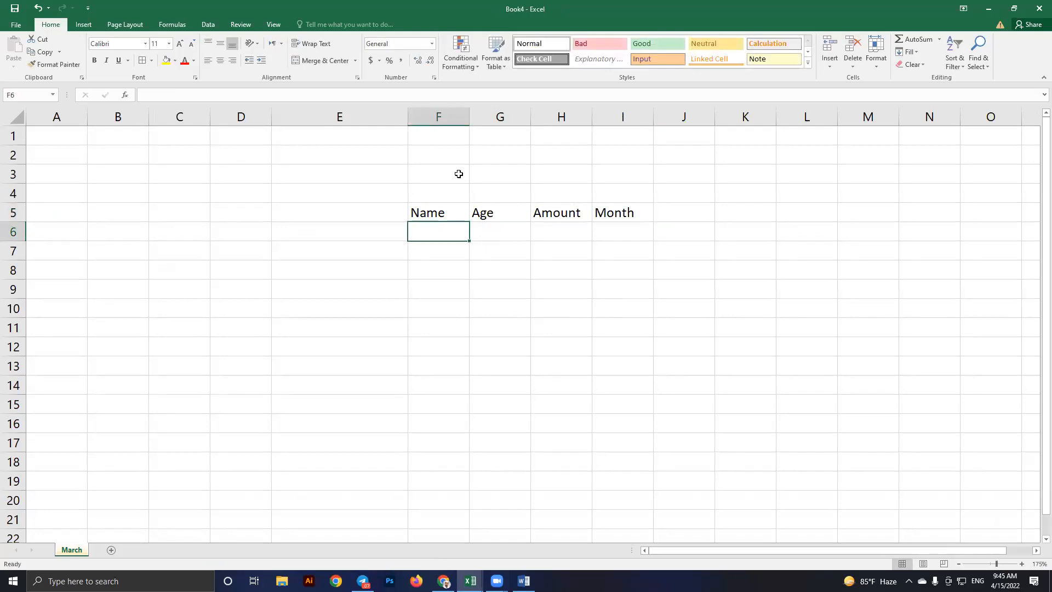
# Widen column F, enter age 18 in G6, and narrow column G to fit
pyautogui.moveTo(469, 116); pyautogui.dragTo(498, 121)
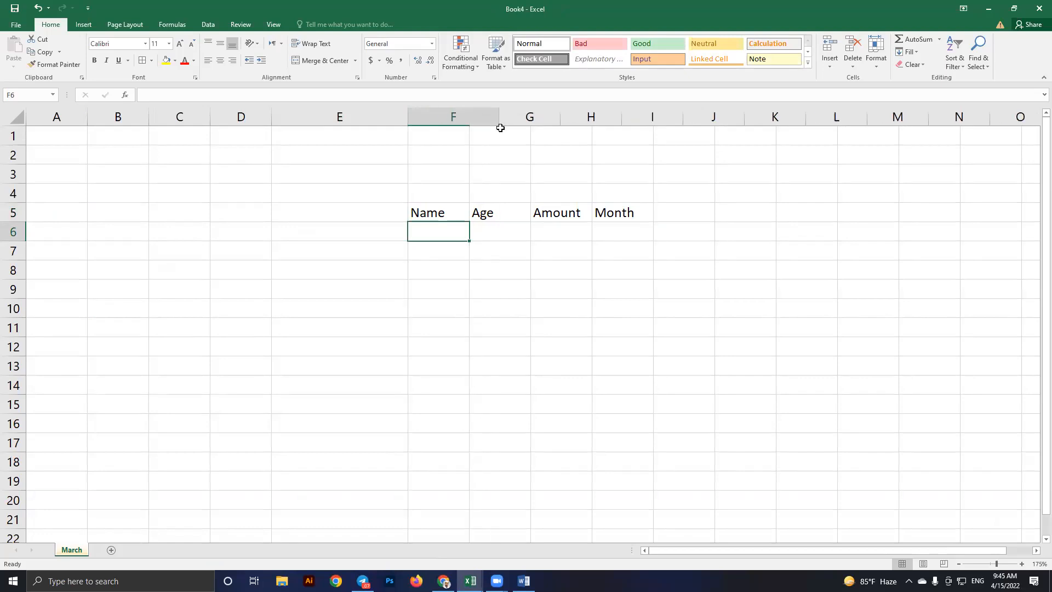
pyautogui.click(527, 232)
pyautogui.write('1')
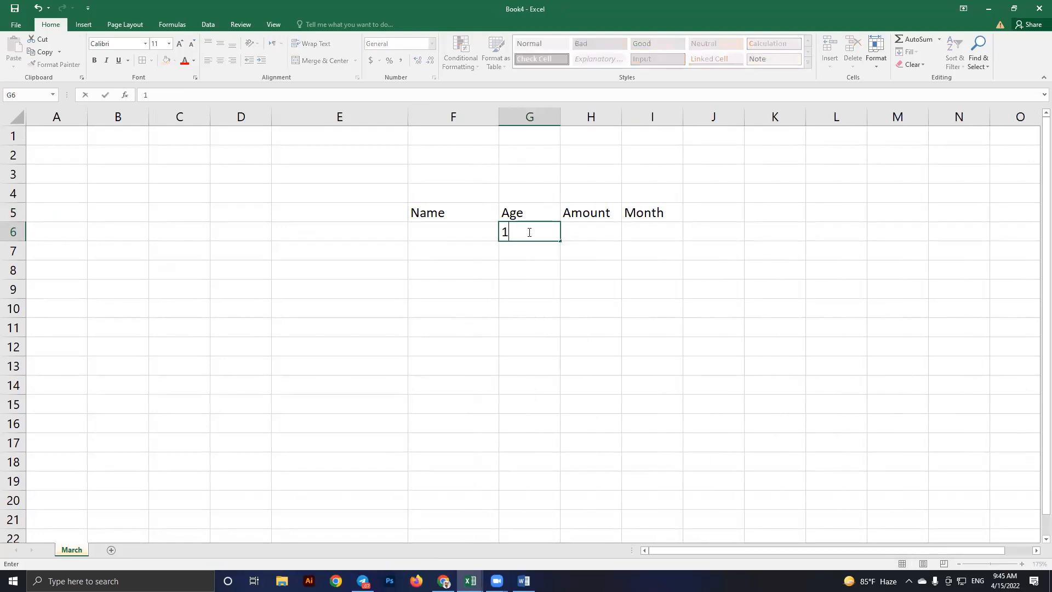
pyautogui.write('8')
pyautogui.press('Return')
pyautogui.click(527, 232)
pyautogui.moveTo(560, 117); pyautogui.dragTo(527, 116)
pyautogui.click(513, 211)
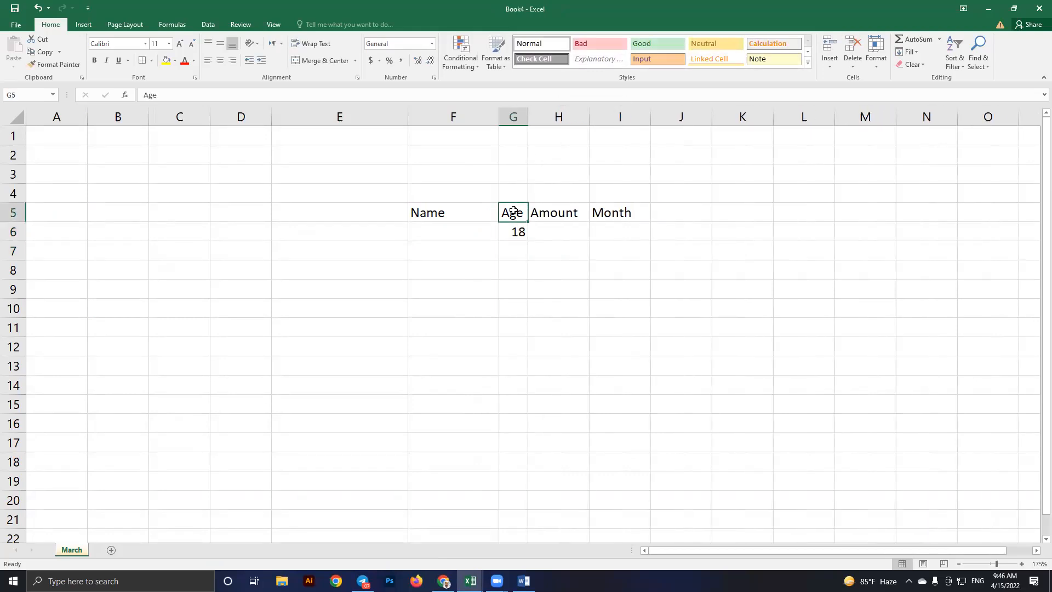
# Rotate the Age header in G5 upward, then change it to read downward
pyautogui.click(253, 43)
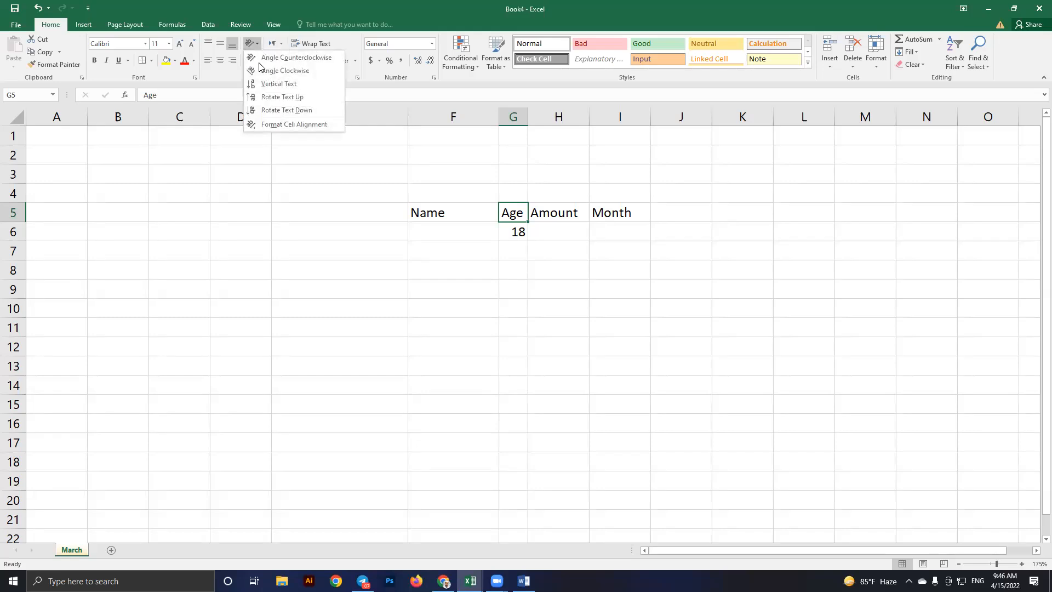
pyautogui.click(281, 97)
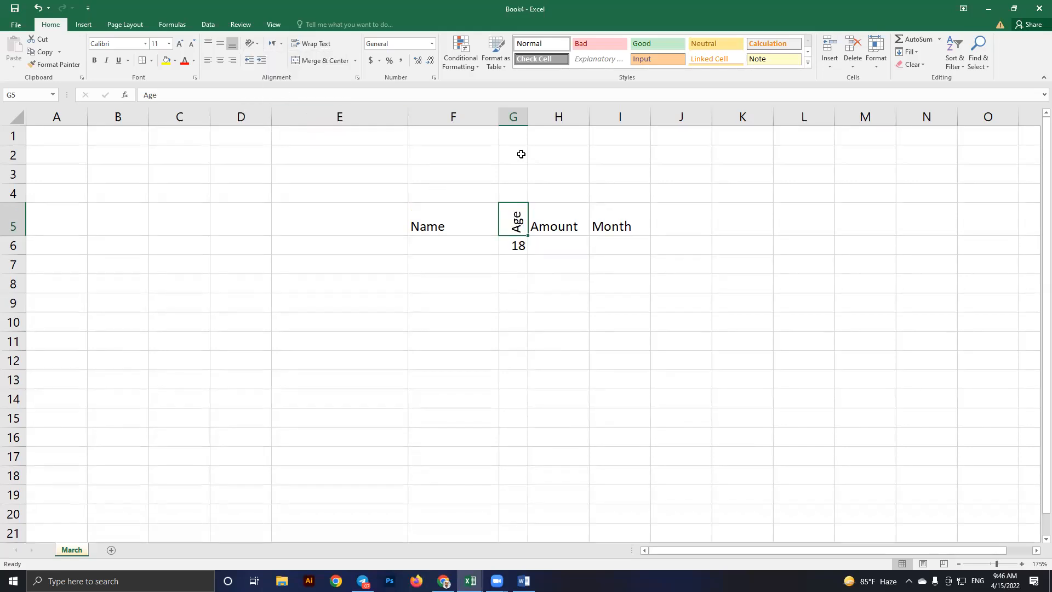
pyautogui.click(254, 44)
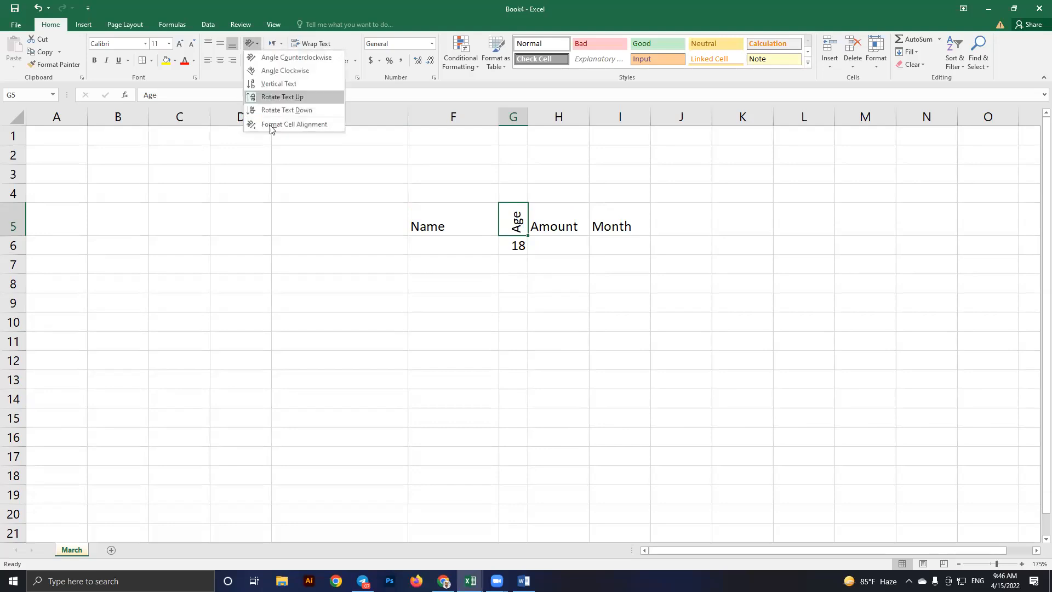
pyautogui.click(275, 110)
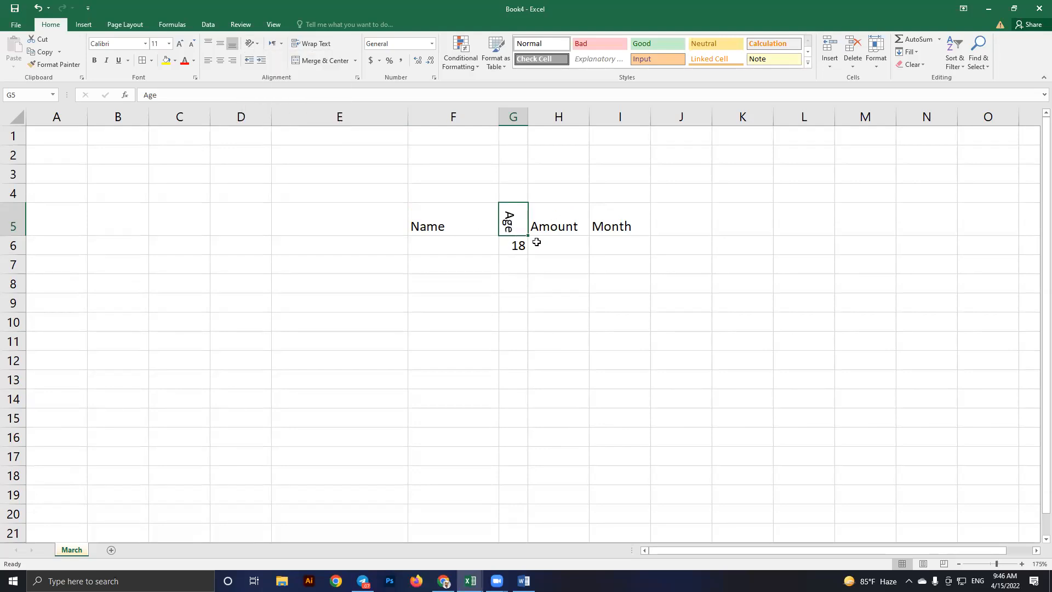
# Narrow column G slightly more around the rotated Age header
pyautogui.click(470, 224)
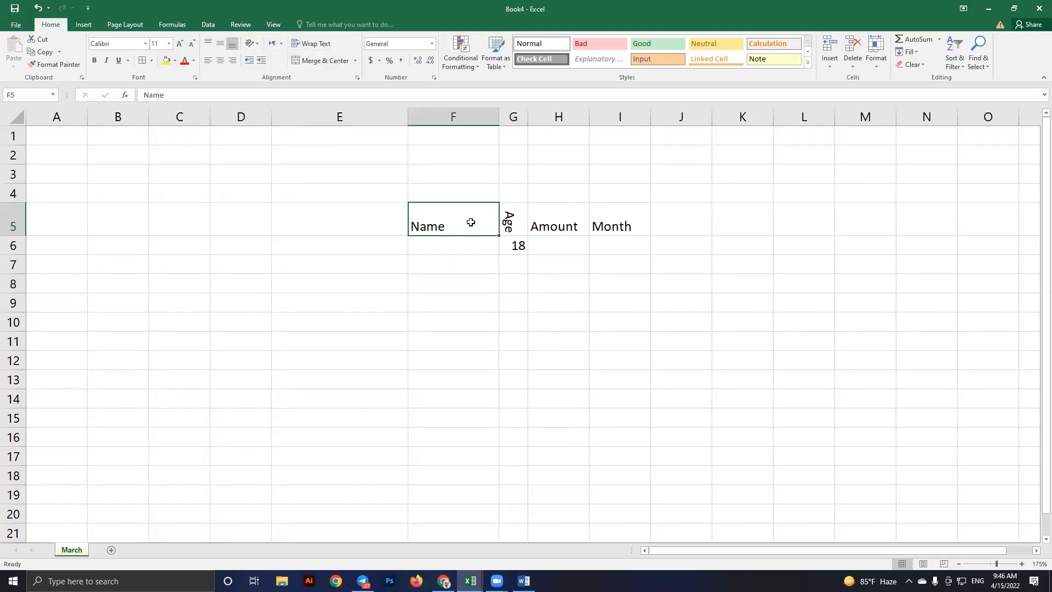
pyautogui.click(517, 225)
pyautogui.moveTo(528, 117); pyautogui.dragTo(522, 116)
pyautogui.click(512, 247)
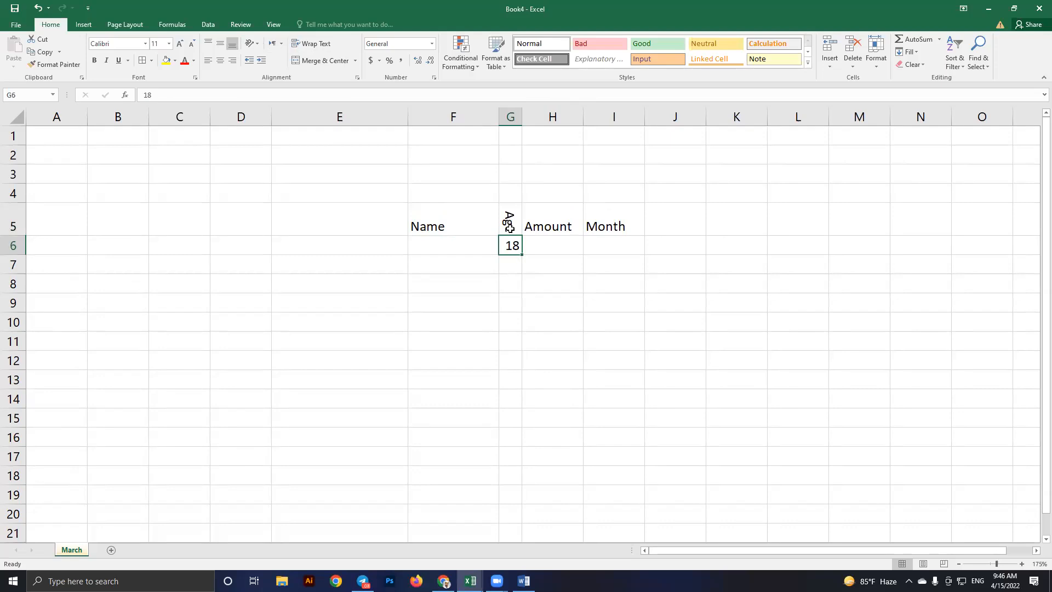
pyautogui.click(509, 228)
pyautogui.click(463, 228)
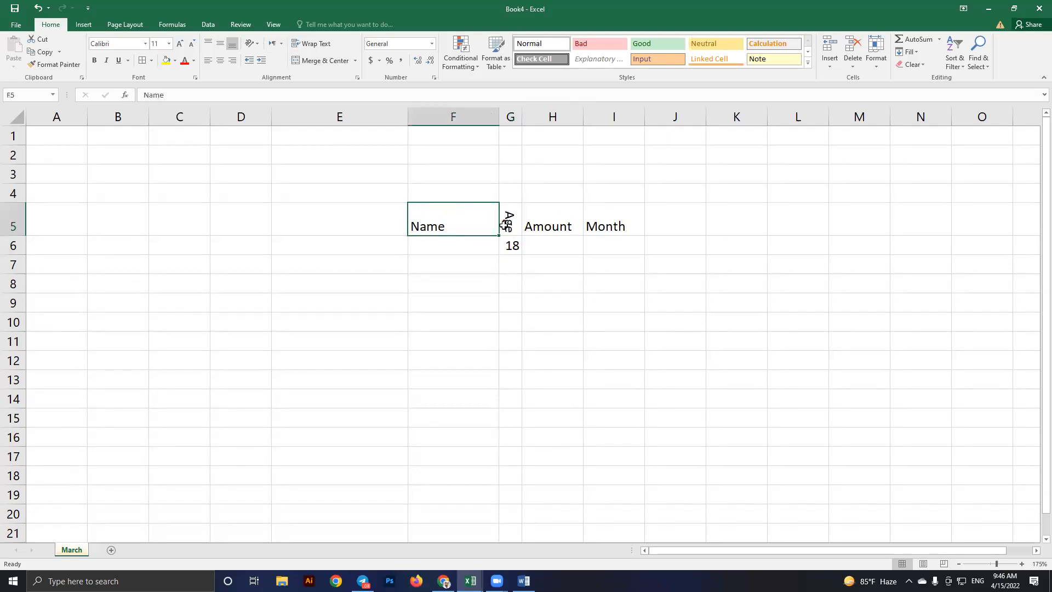
pyautogui.click(504, 225)
# Check the orientation options without changes, then switch to the syllabus workbook
pyautogui.click(256, 46)
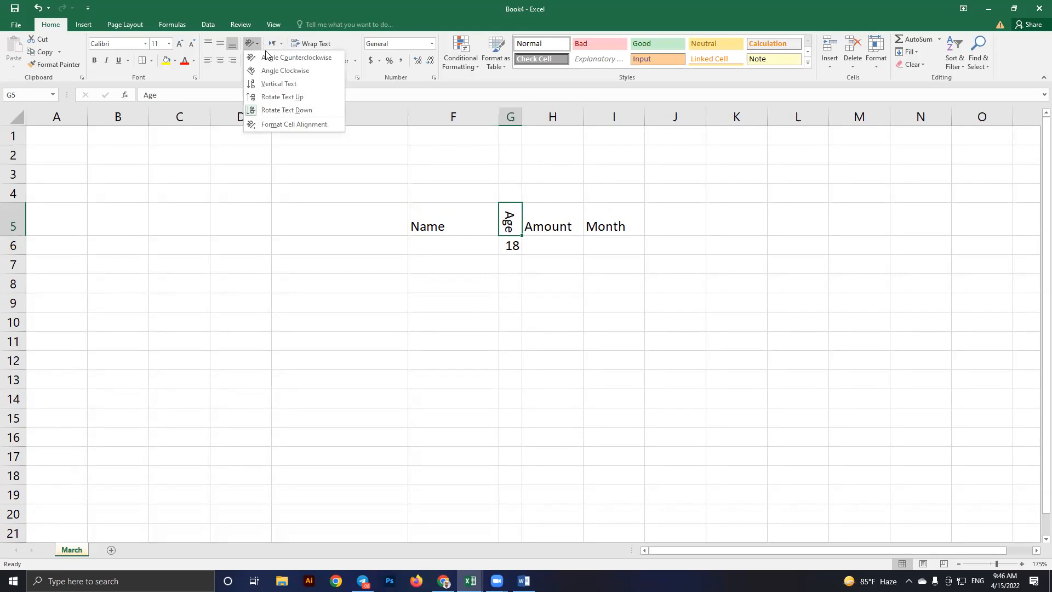
pyautogui.click(569, 316)
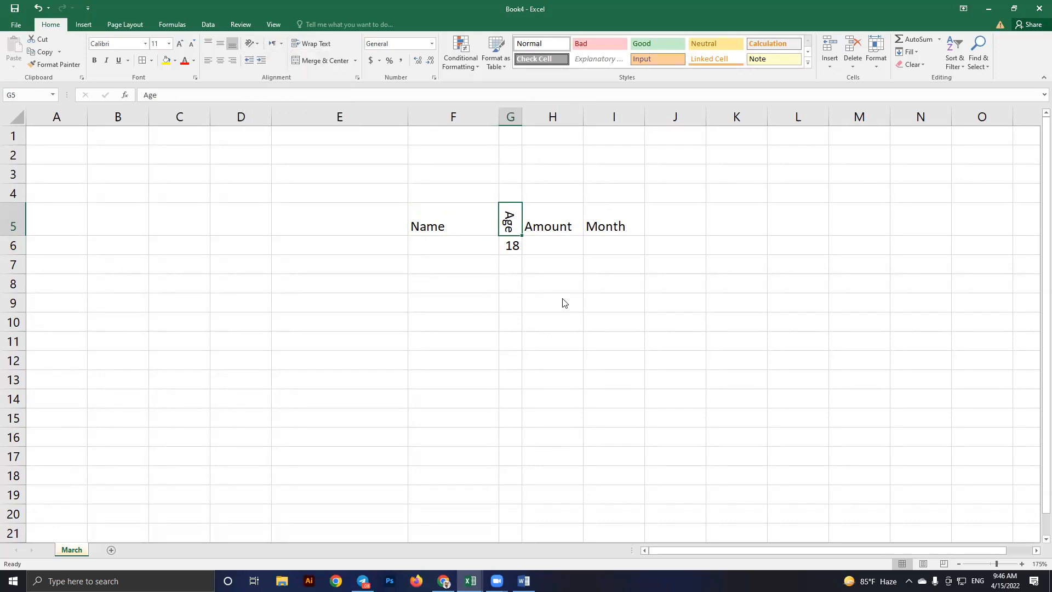
pyautogui.hotkey('alt', 'Tab')
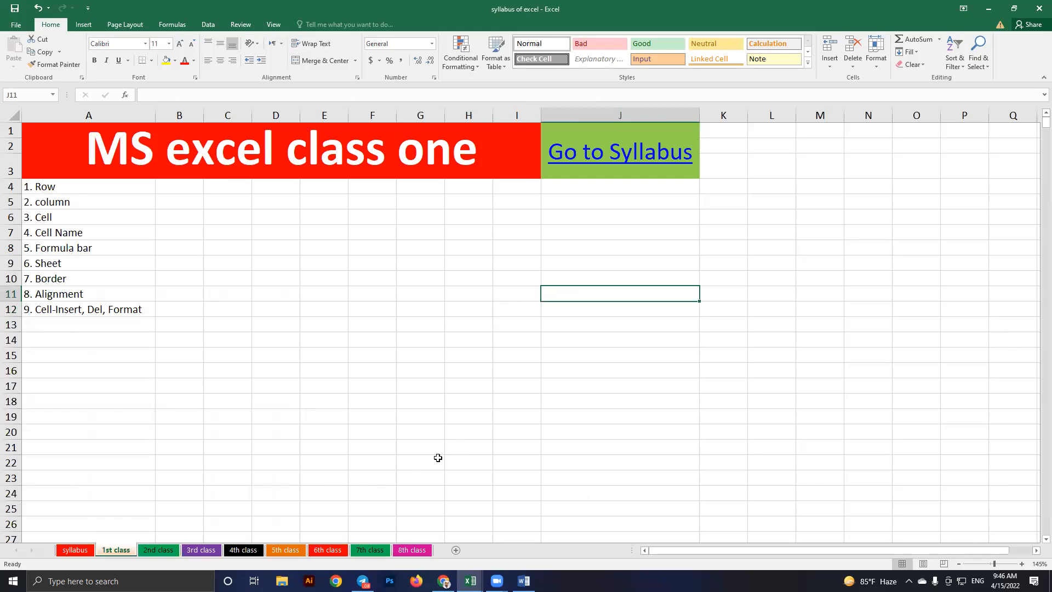
# Return to Book4 and look through the Insert cells options without applying any
pyautogui.hotkey('alt', 'Tab')
pyautogui.click(518, 302)
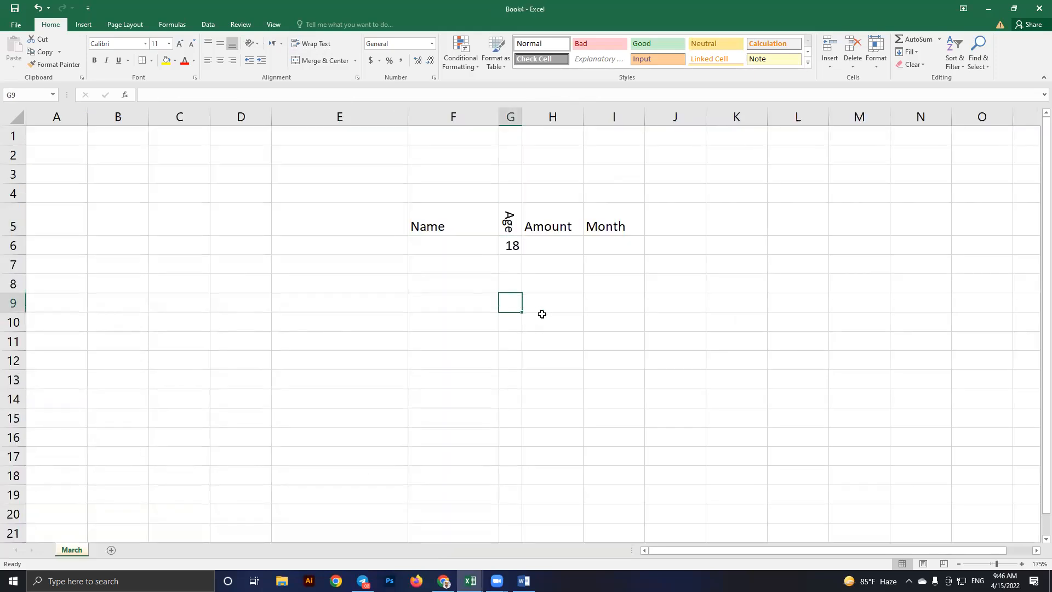
pyautogui.click(830, 69)
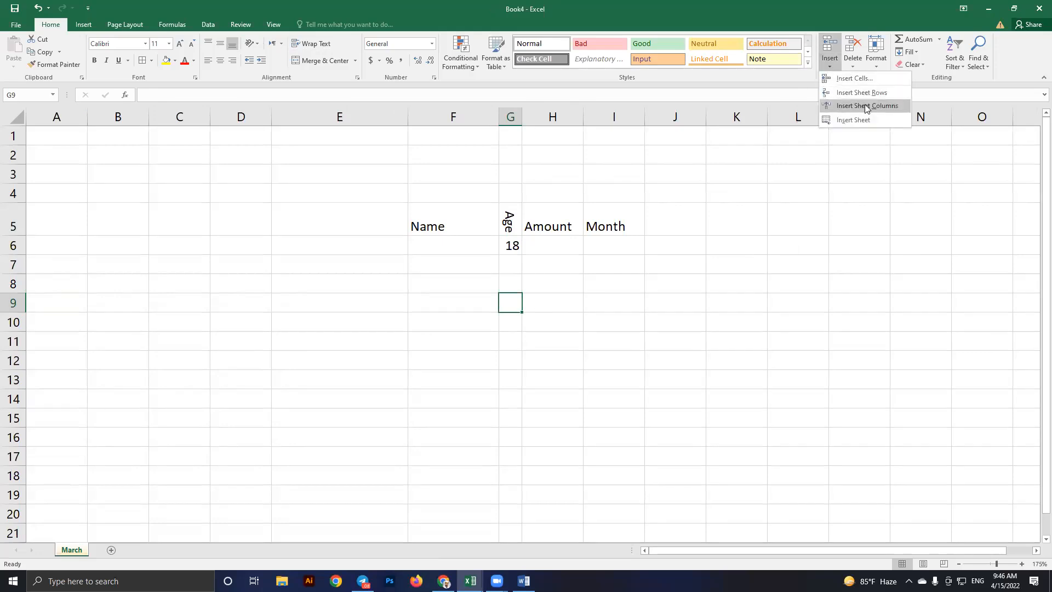
pyautogui.click(675, 298)
pyautogui.click(721, 288)
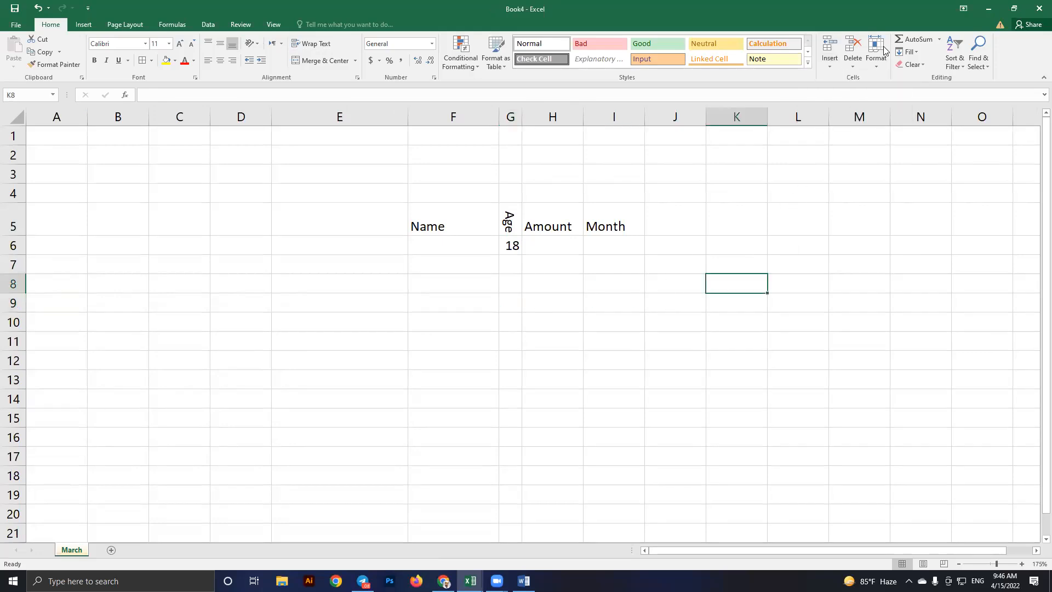
pyautogui.click(830, 66)
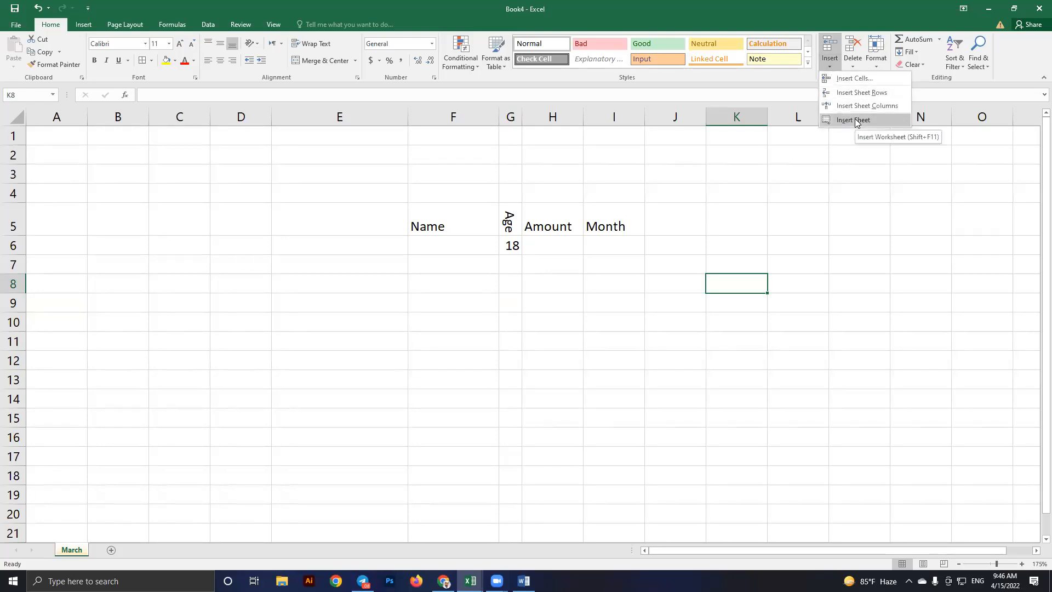
pyautogui.click(146, 44)
# Browse the font list and Delete options without changes, then bring up the window list
pyautogui.click(147, 44)
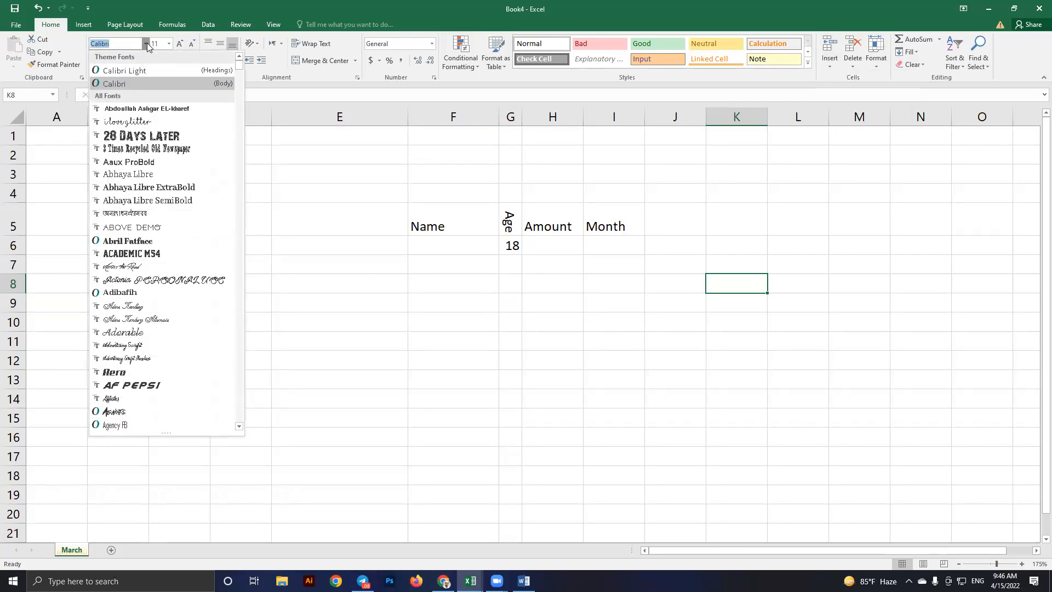
pyautogui.click(856, 67)
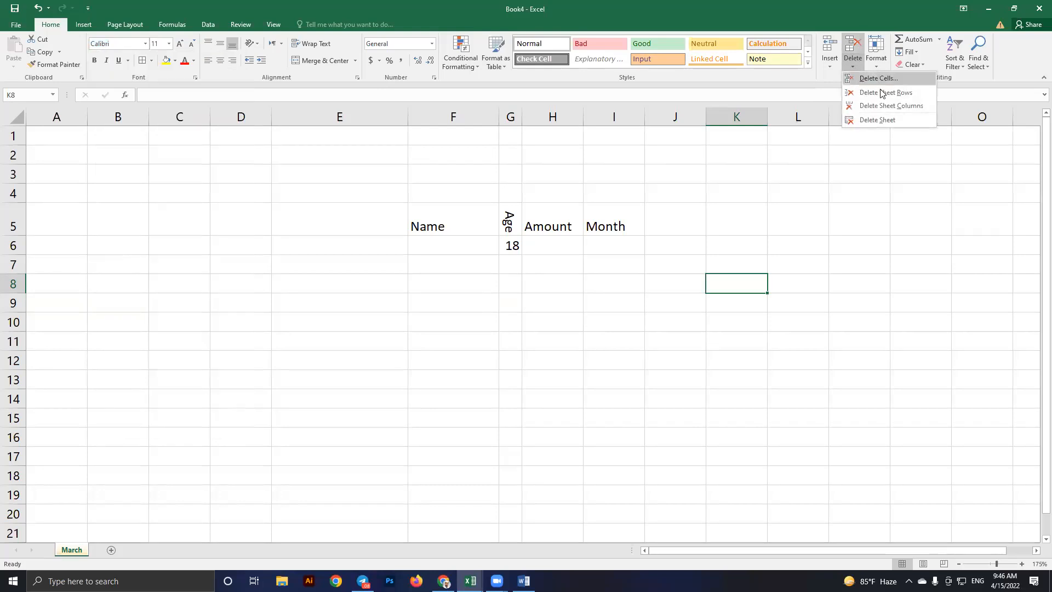
pyautogui.click(772, 300)
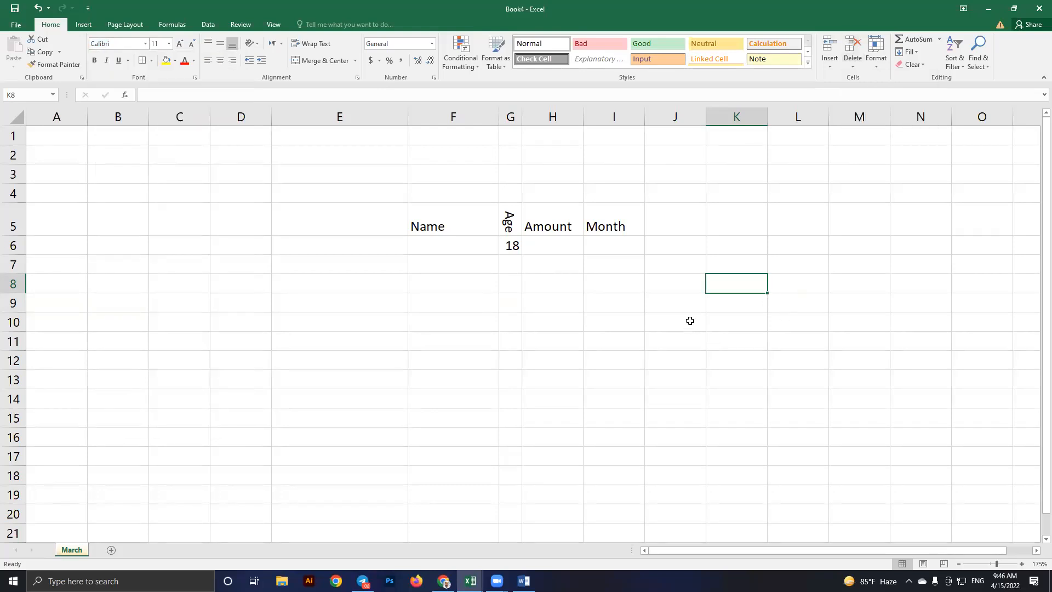
pyautogui.click(668, 326)
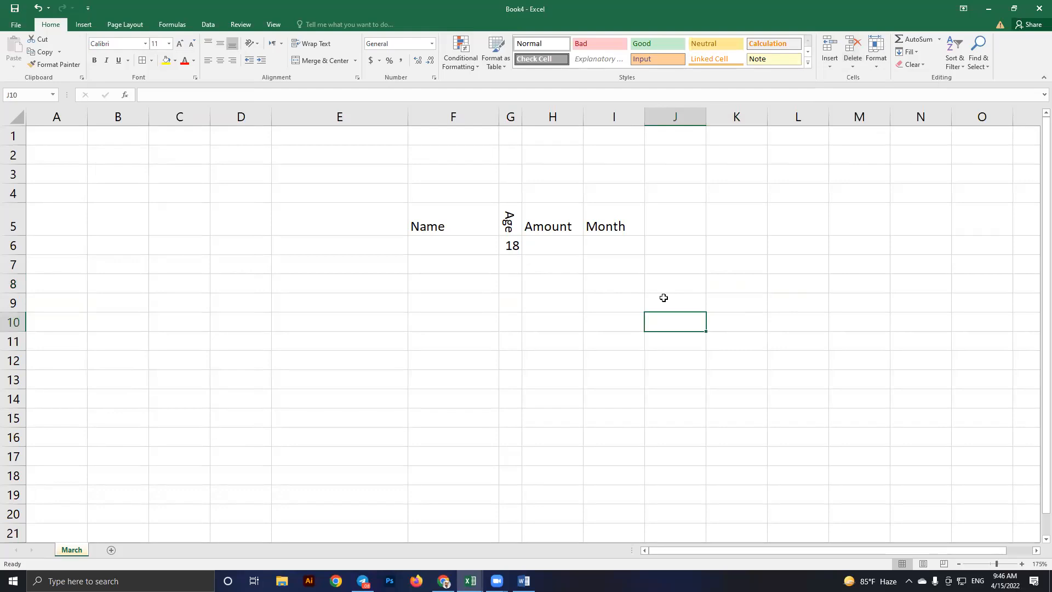
pyautogui.click(664, 304)
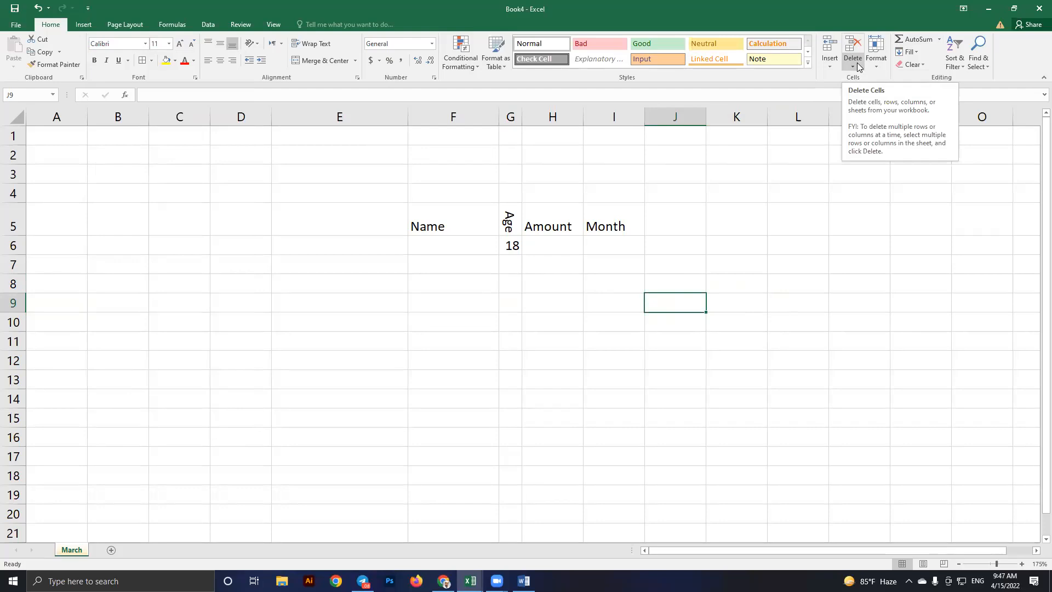
pyautogui.click(432, 323)
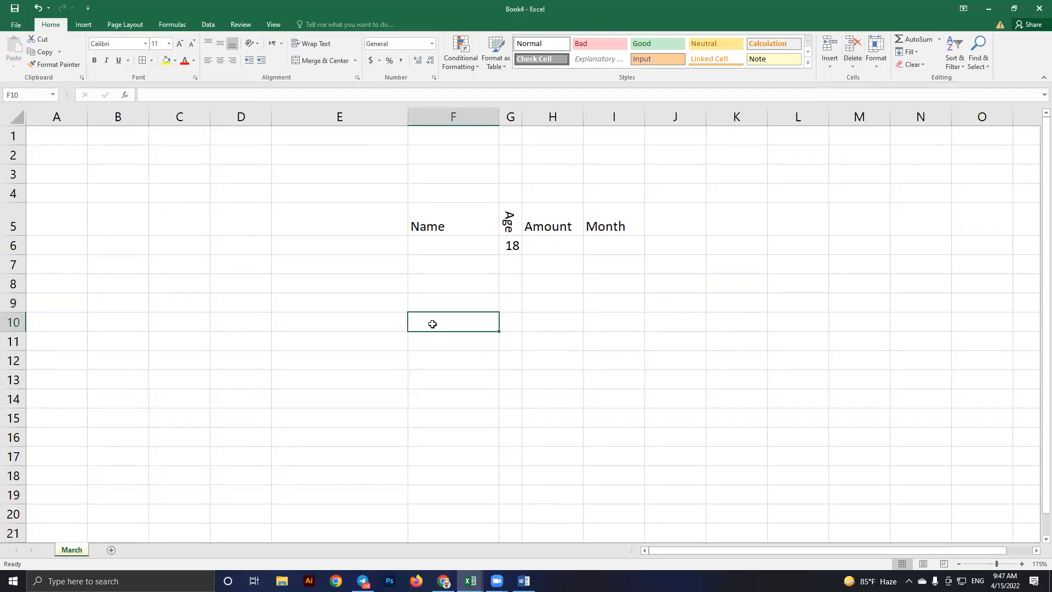
pyautogui.hotkey('alt', 'Tab')
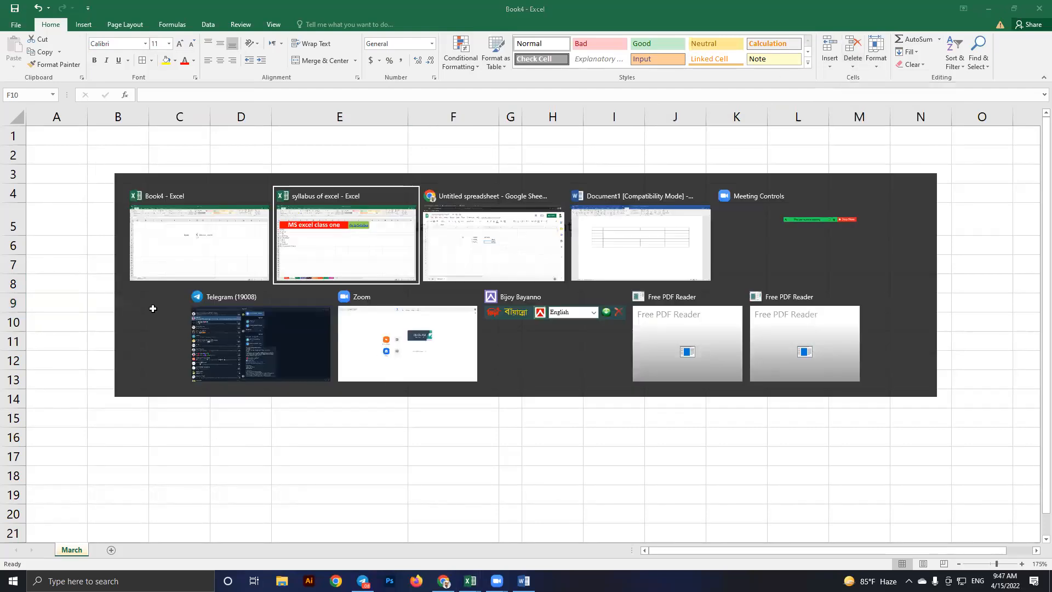
# Switch to the syllabus workbook and move to the last listed topic in A12
pyautogui.hotkey('alt', 'Tab')
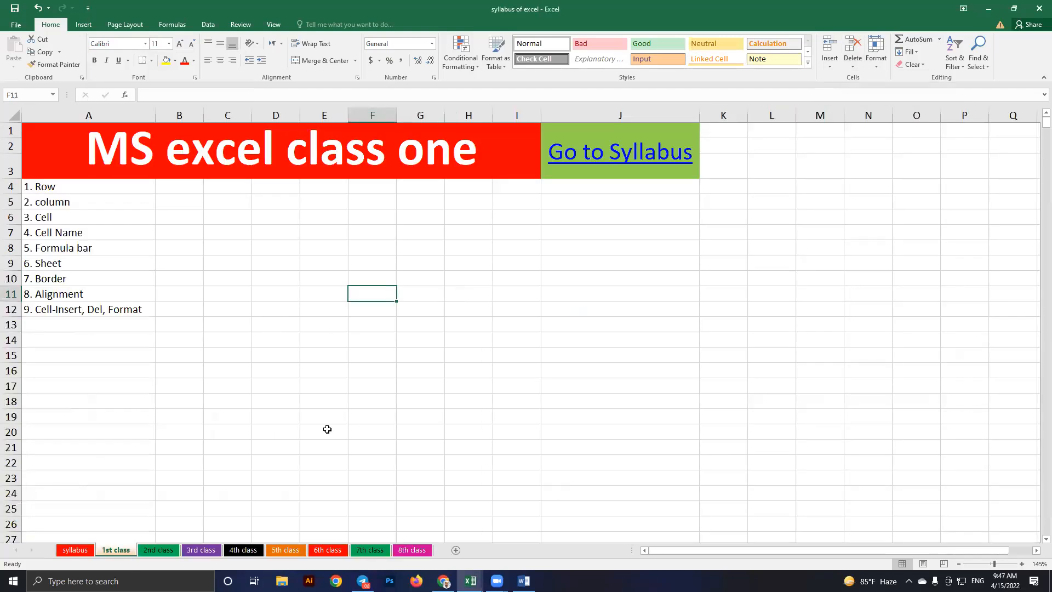
pyautogui.press('Down')
pyautogui.press('Left')
pyautogui.press('Left')
pyautogui.press('Left')
pyautogui.press('Left')
pyautogui.press('Left')
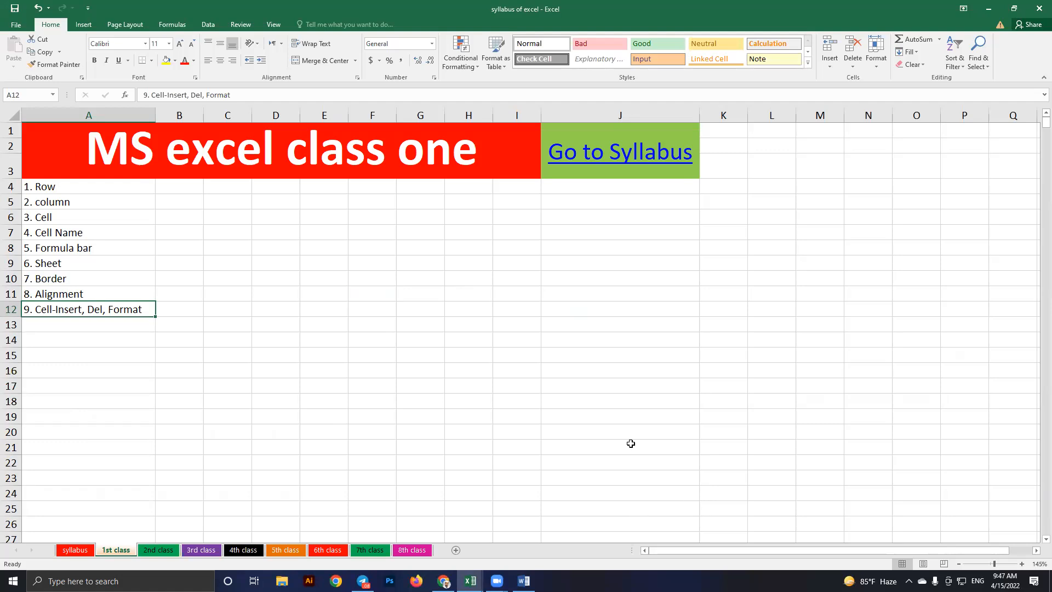
# Browse the syllabus workbook's 1st, 2nd and 3rd class sheets, glancing briefly at Book4
pyautogui.click(525, 399)
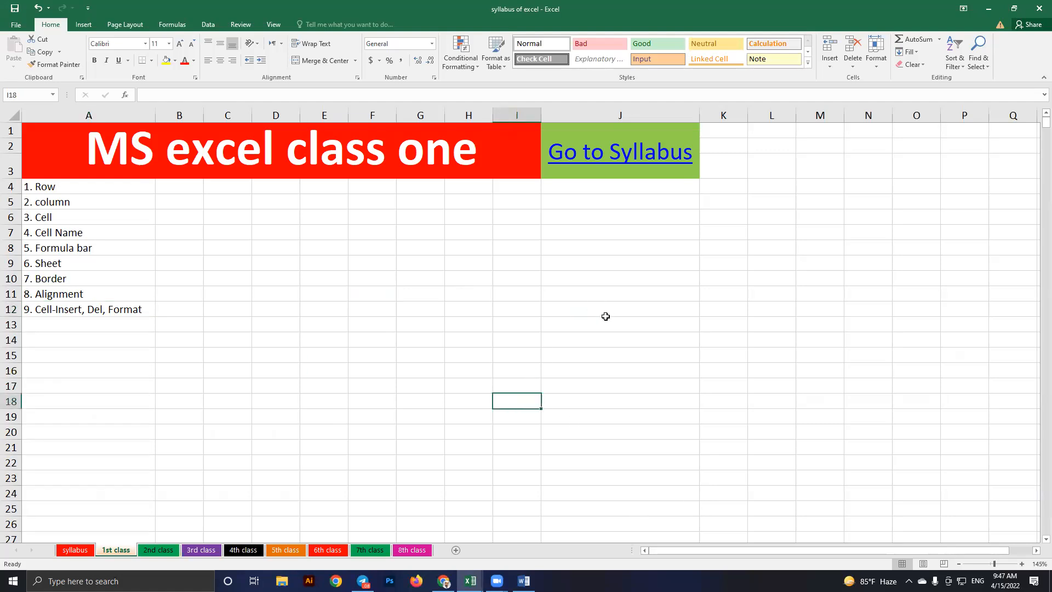
pyautogui.hotkey('alt', 'Tab')
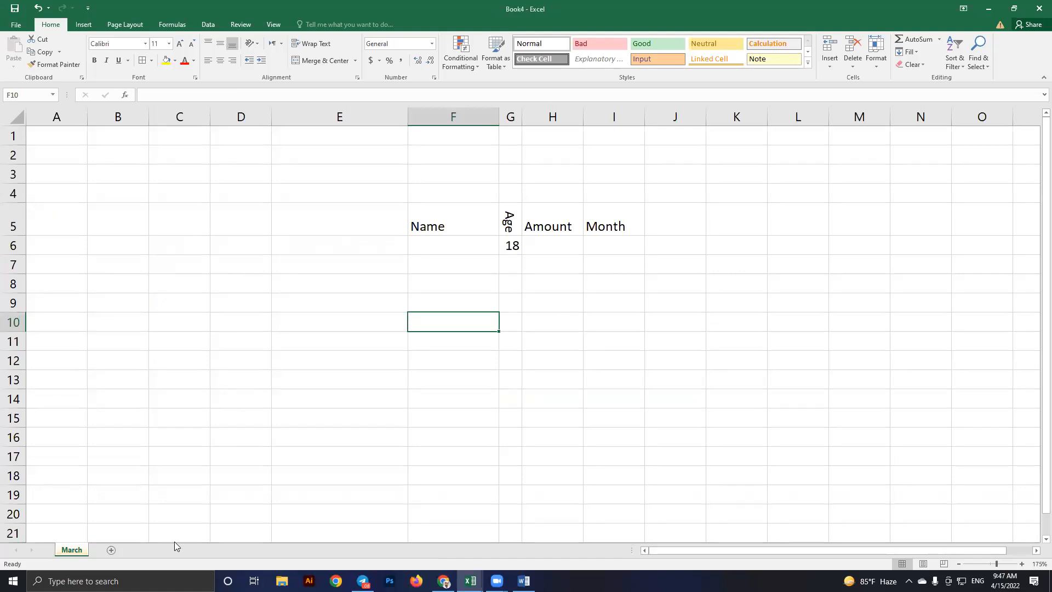
pyautogui.hotkey('alt', 'Tab')
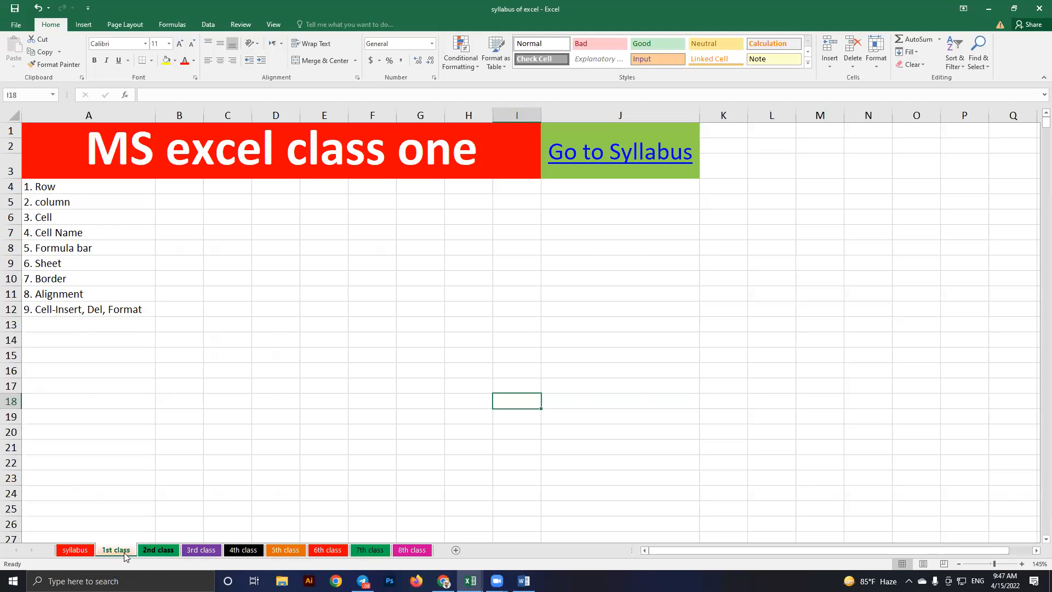
pyautogui.click(148, 550)
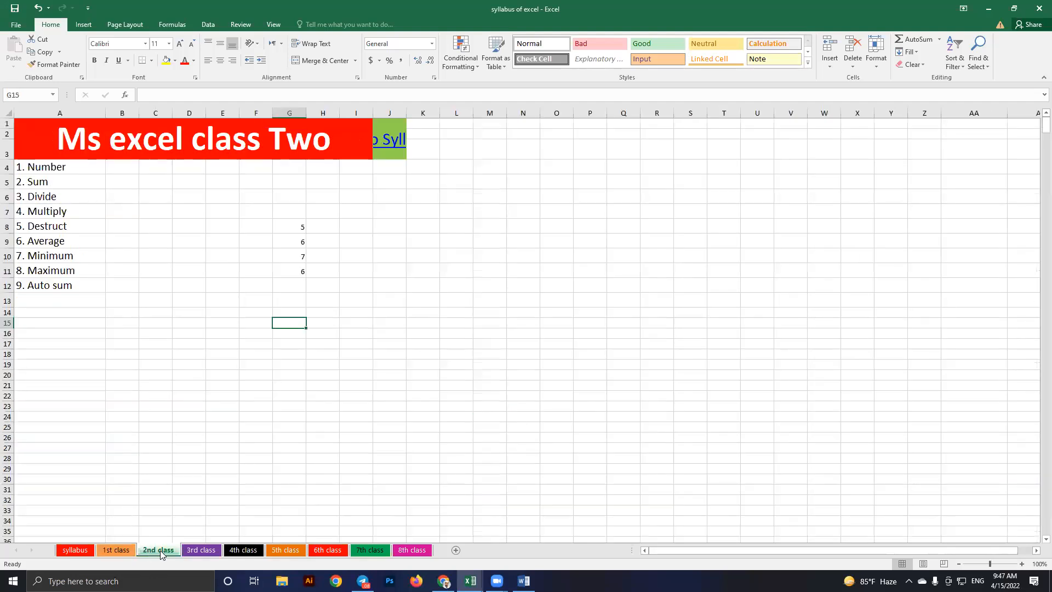
pyautogui.hotkey('ctrl', 'pageup')
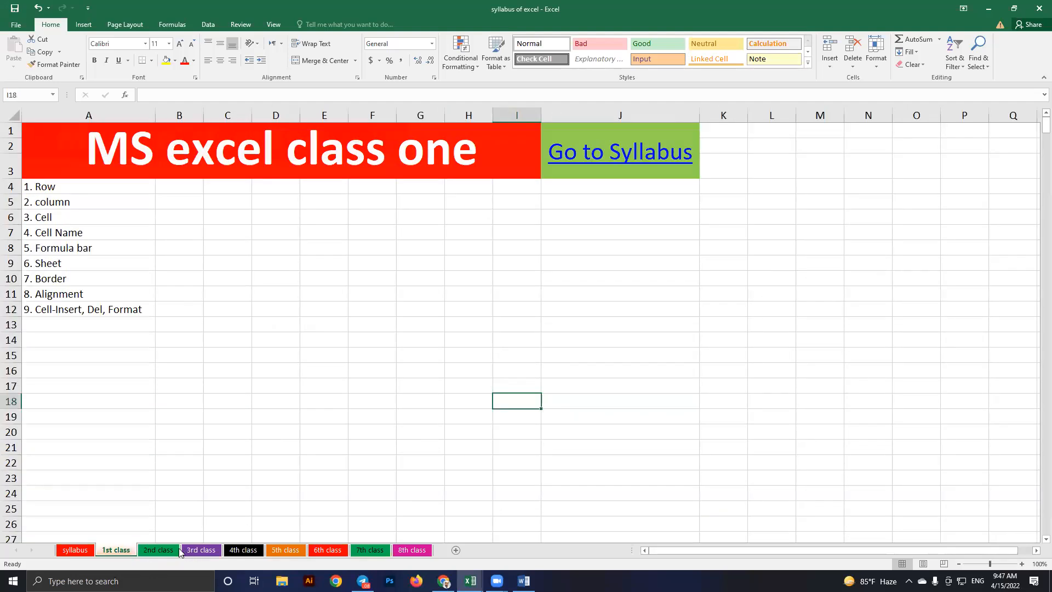
pyautogui.click(179, 550)
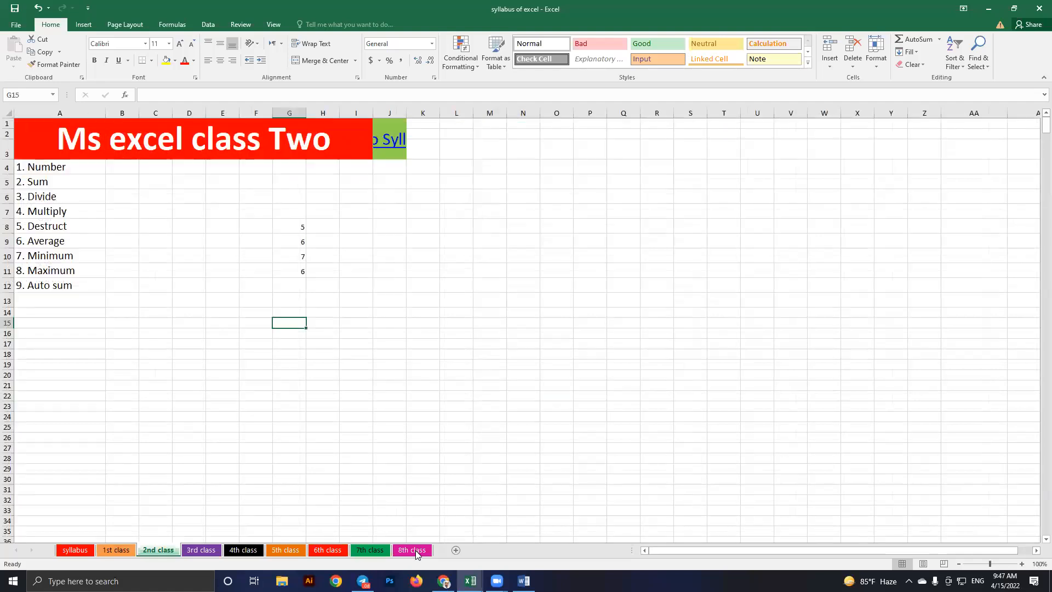
pyautogui.hotkey('ctrl', 'pagedown')
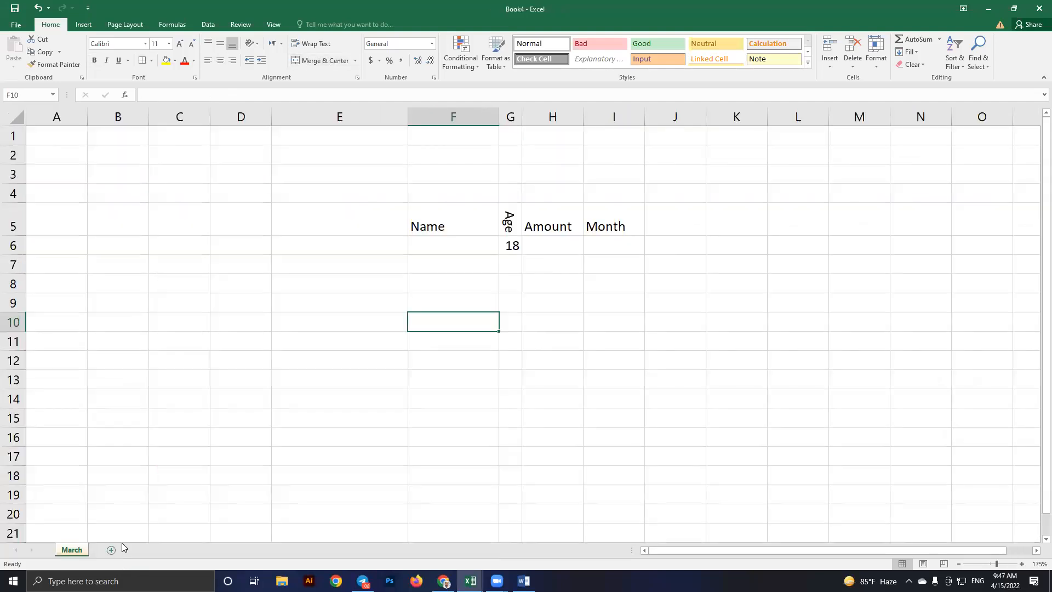
# Add a new Sheet5 to Book4 with test entries asdf in F10 and sdf in F18
pyautogui.click(111, 549)
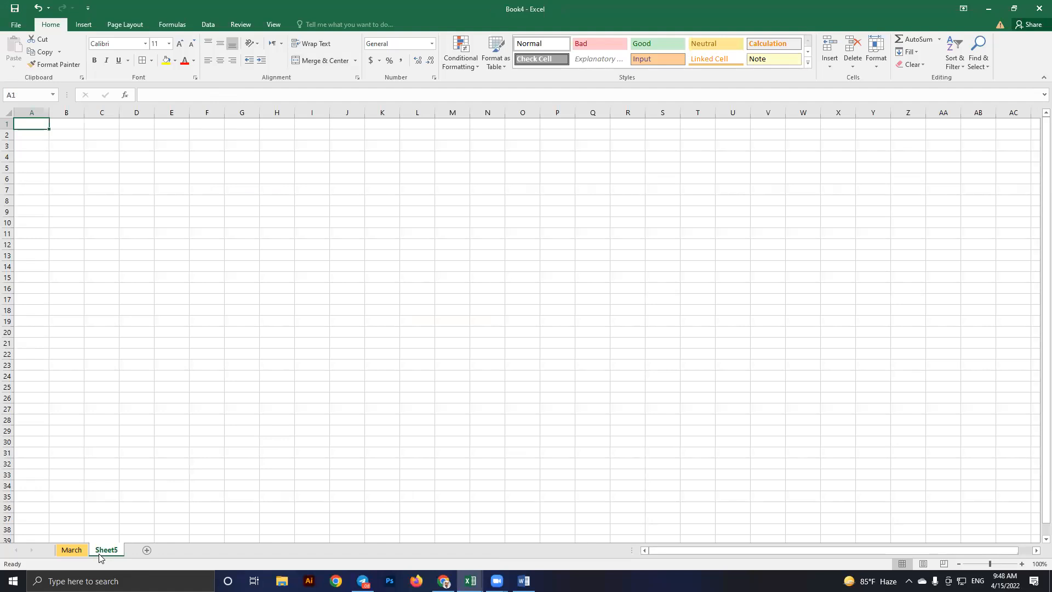
pyautogui.click(212, 225)
pyautogui.write('asdf')
pyautogui.click(216, 310)
pyautogui.write('sdf')
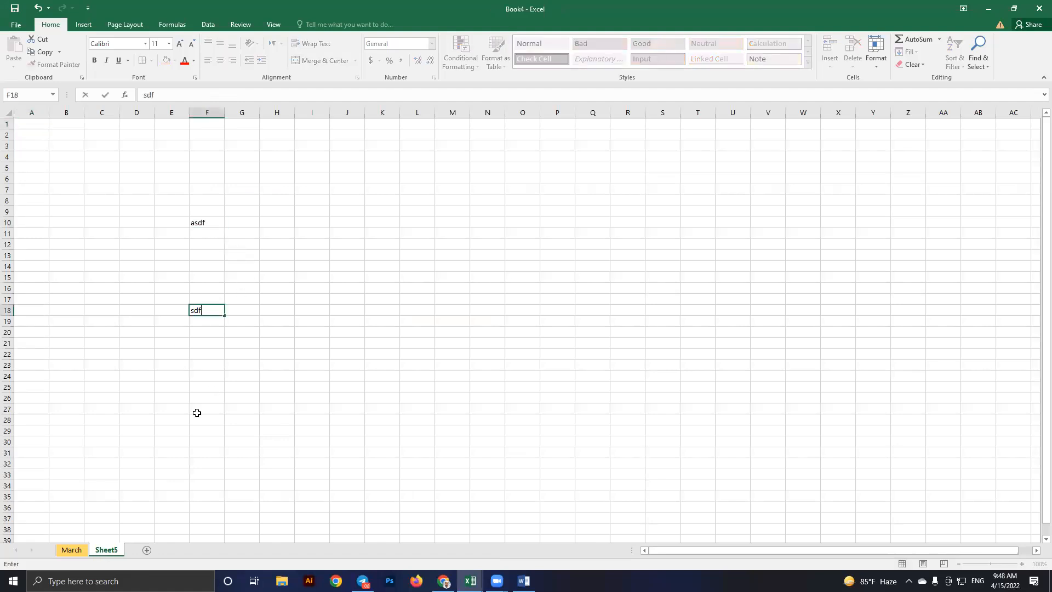
pyautogui.hotkey('ctrl', 'Return')
# Start deleting Sheet5, then cancel so the sheet is kept
pyautogui.rightClick(110, 549)
pyautogui.click(134, 433)
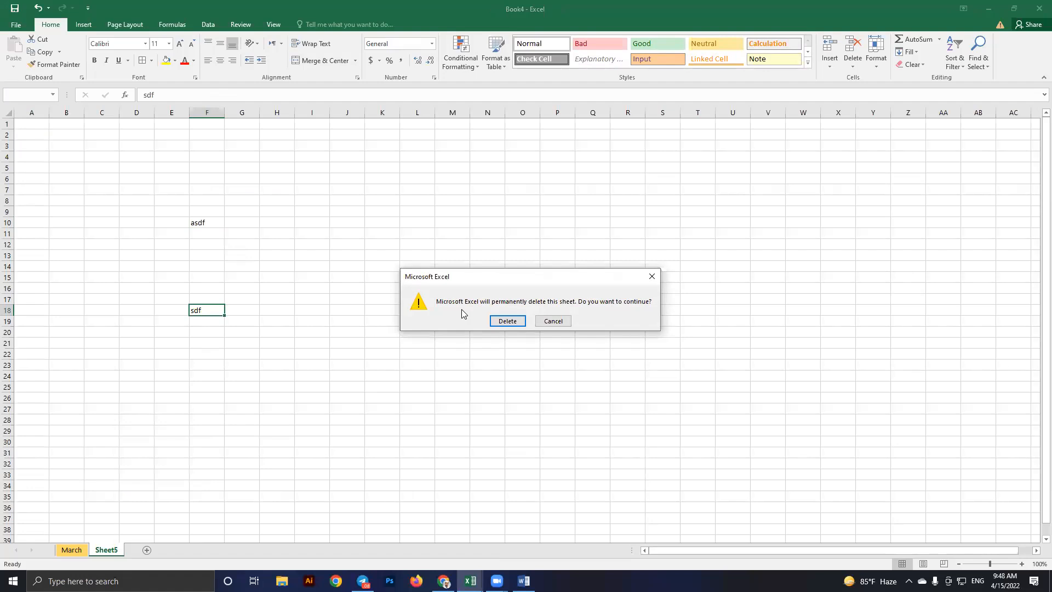
pyautogui.click(550, 322)
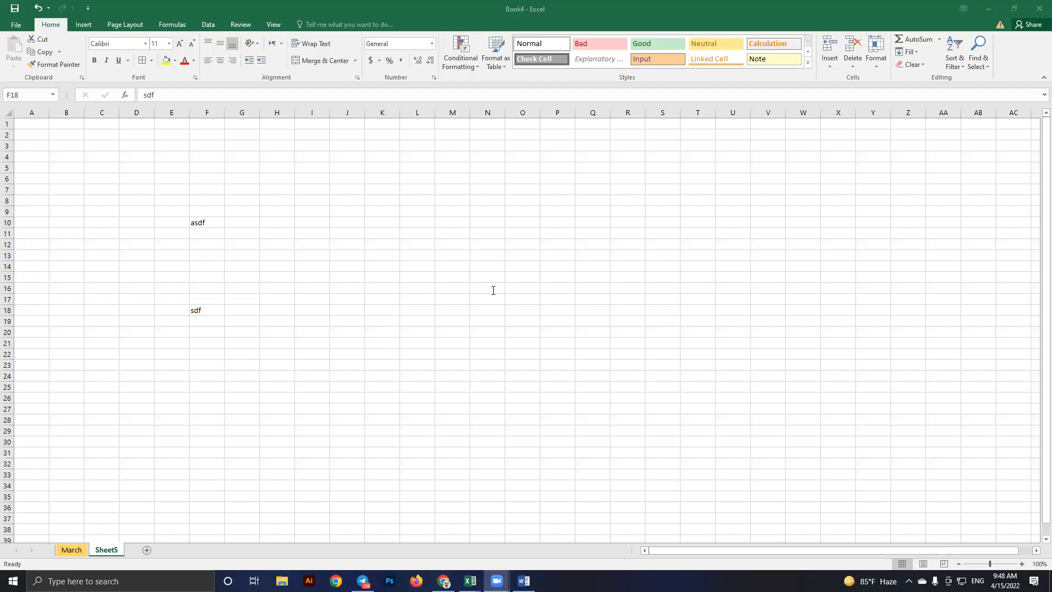
pyautogui.click(235, 308)
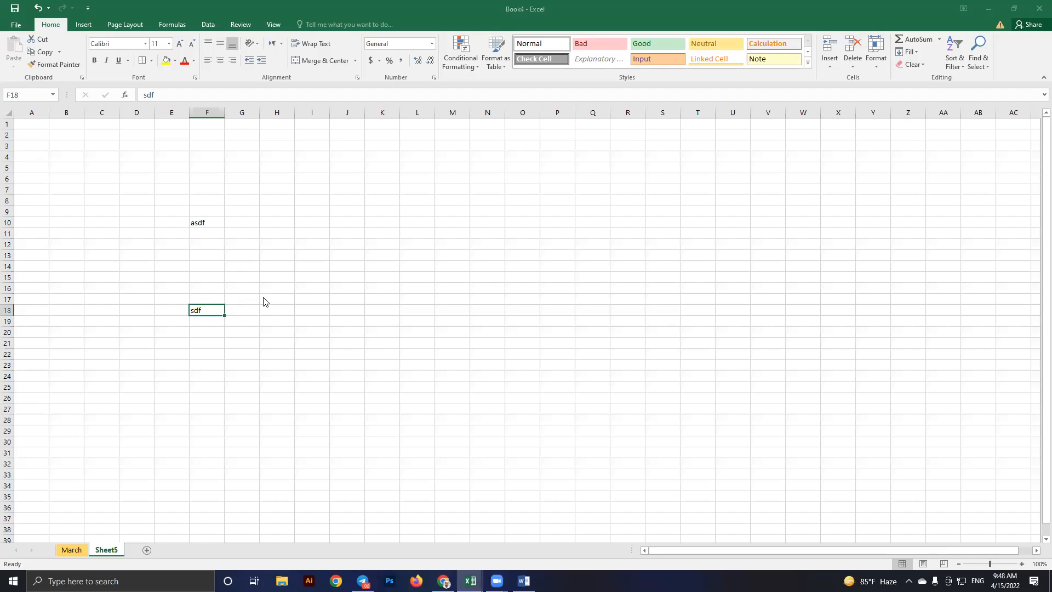
pyautogui.hotkey('alt', 'Tab')
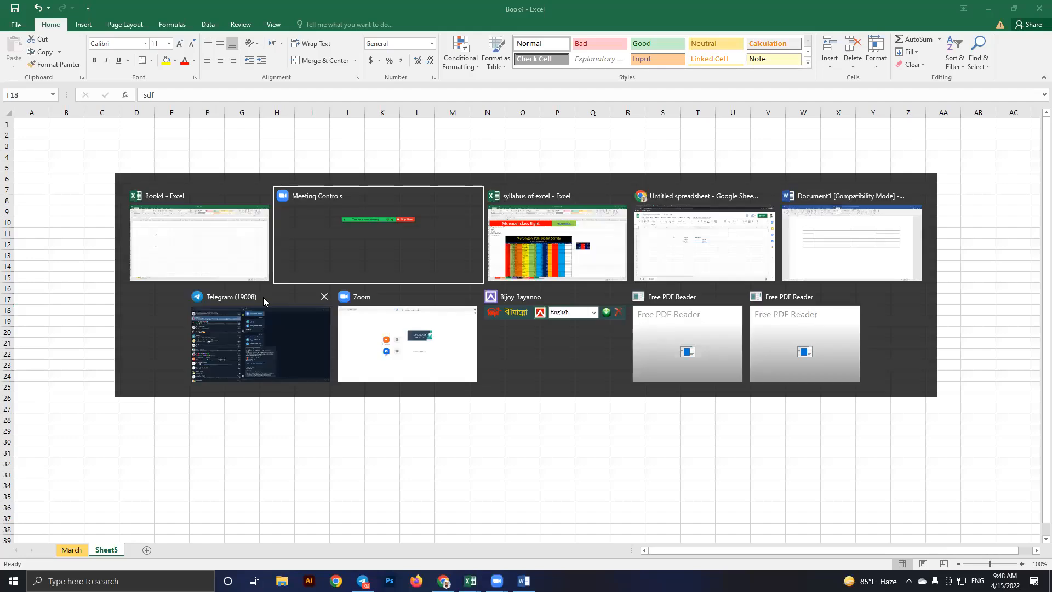
# On the syllabus workbook's 2nd class sheet, widen column J to show the full Go to Syllabus link
pyautogui.hotkey('alt', 'Tab')
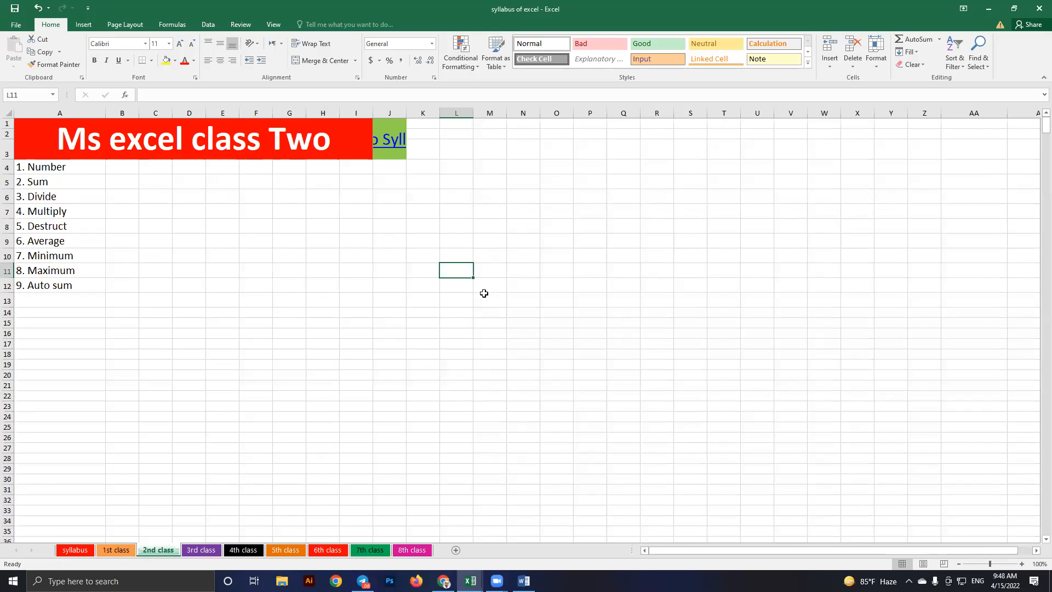
pyautogui.keyDown('ctrl'); pyautogui.scroll(4, 631, 179); pyautogui.keyUp('ctrl')
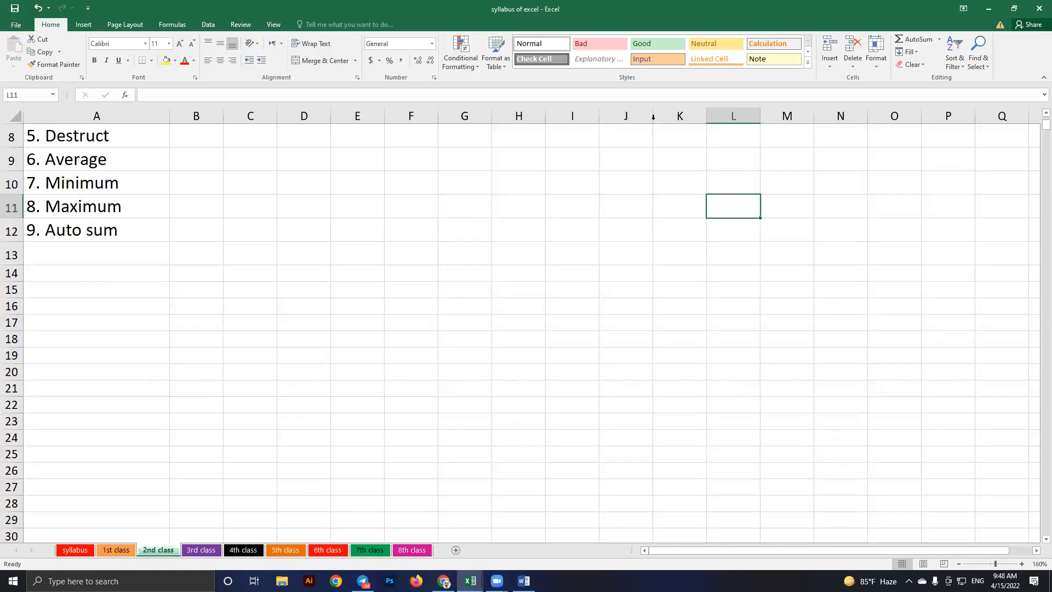
pyautogui.scroll(3, 568, 241)
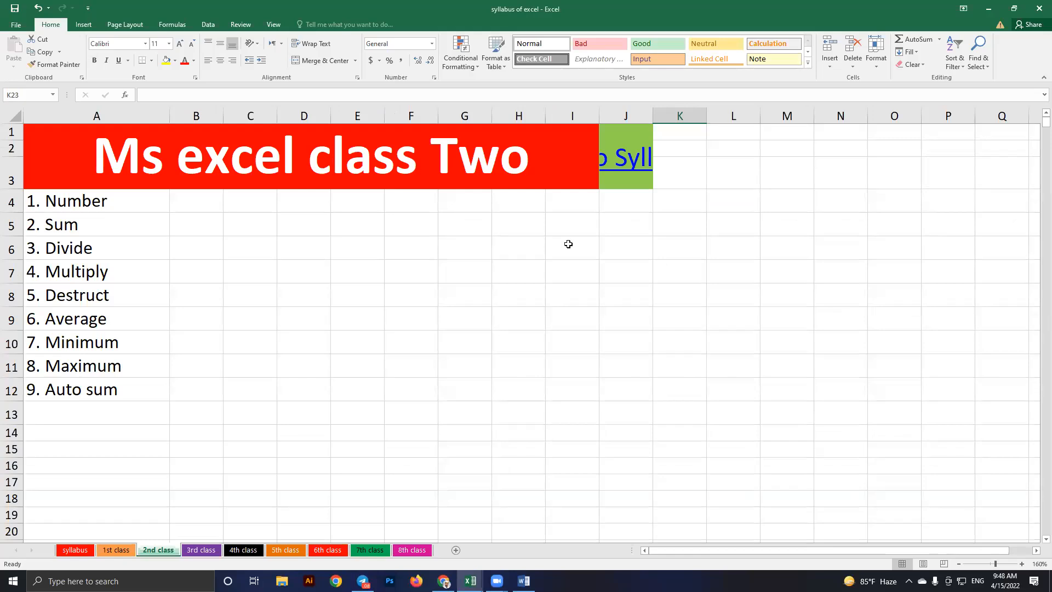
pyautogui.hotkey('ctrl', 'z')
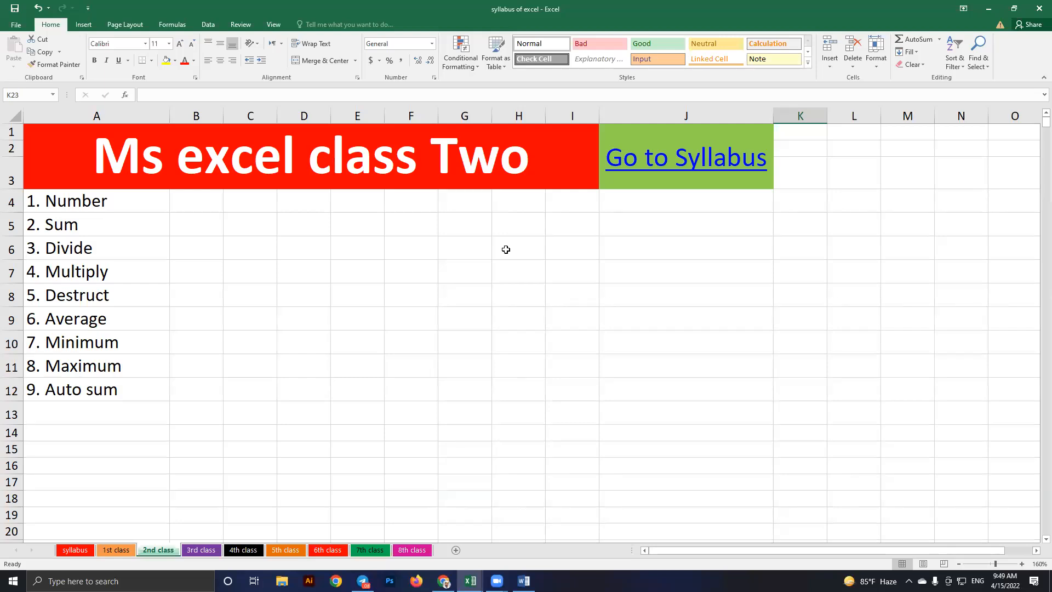
# Select cells D7, A4 and G7, ending on empty cell E29 for a number series
pyautogui.click(324, 284)
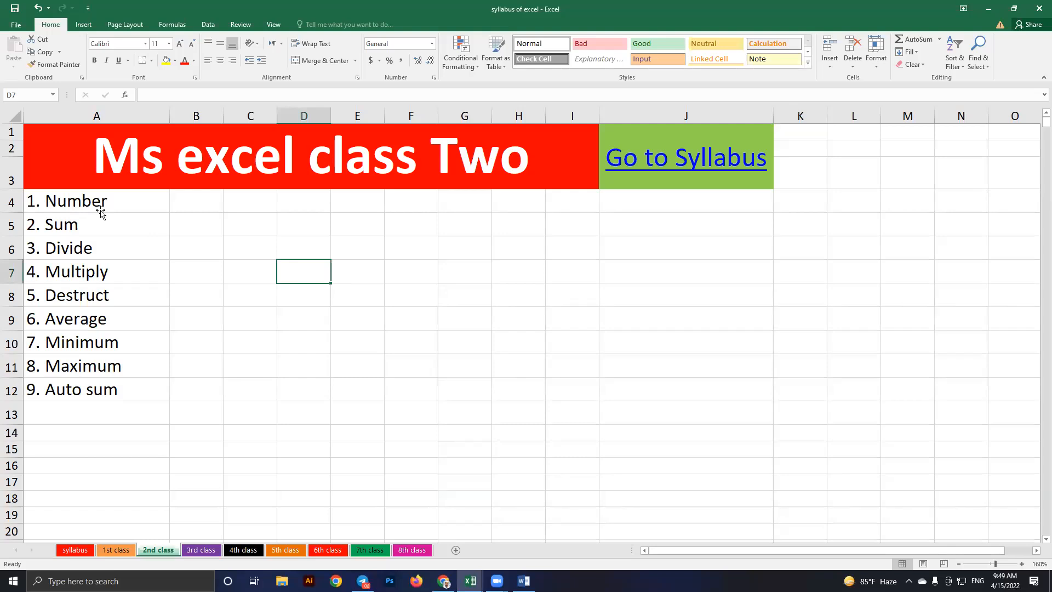
pyautogui.click(82, 215)
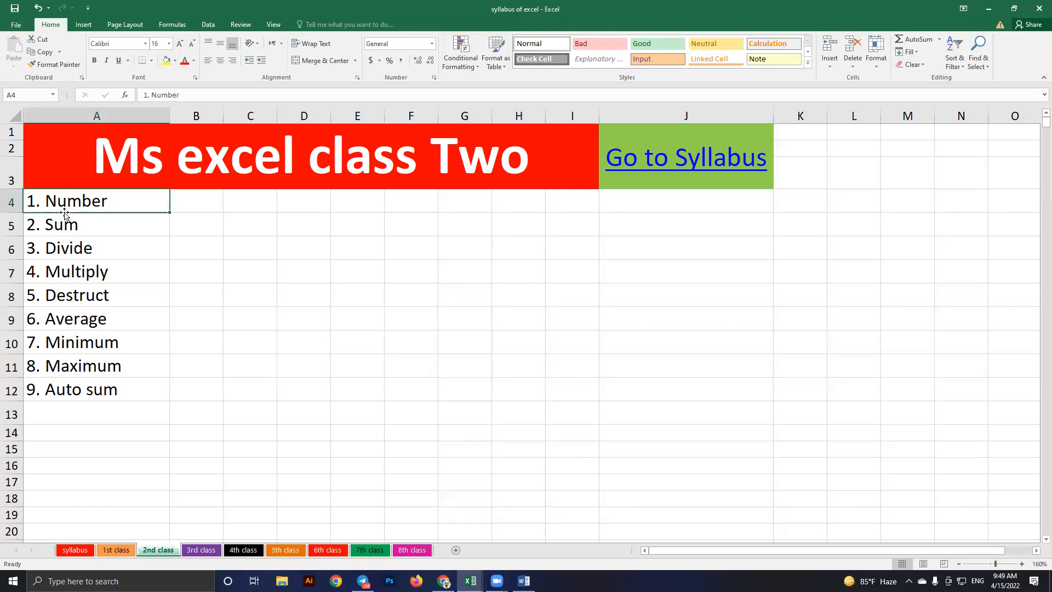
pyautogui.click(464, 272)
pyautogui.scroll(-7, 386, 236)
pyautogui.click(368, 241)
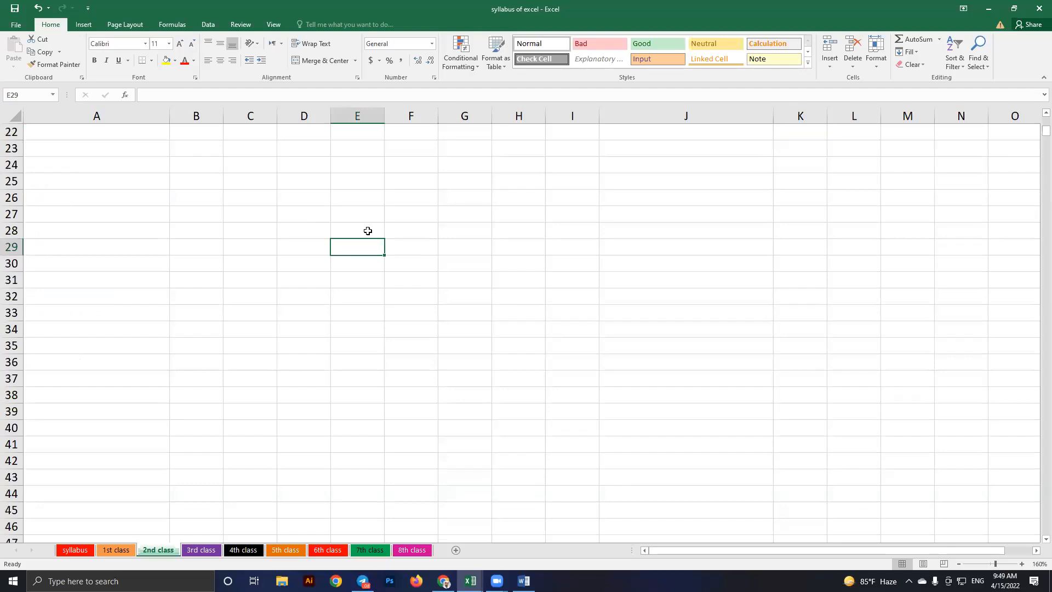
pyautogui.hotkey('alt', 'Tab')
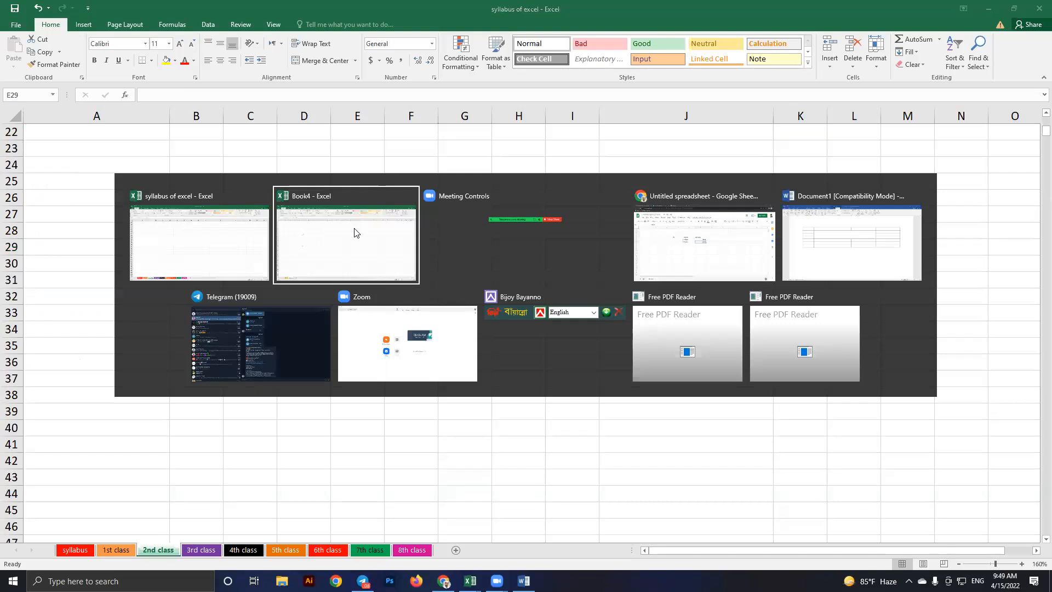
# In the Word table, undo the first-column merge to restore 1, 2, 3 and view the numbering formats
pyautogui.hotkey('alt', 'Tab')
pyautogui.hotkey('alt', 'Tab')
pyautogui.hotkey('alt', 'Tab')
pyautogui.hotkey('ctrl', 'z')
pyautogui.hotkey('ctrl', 'y')
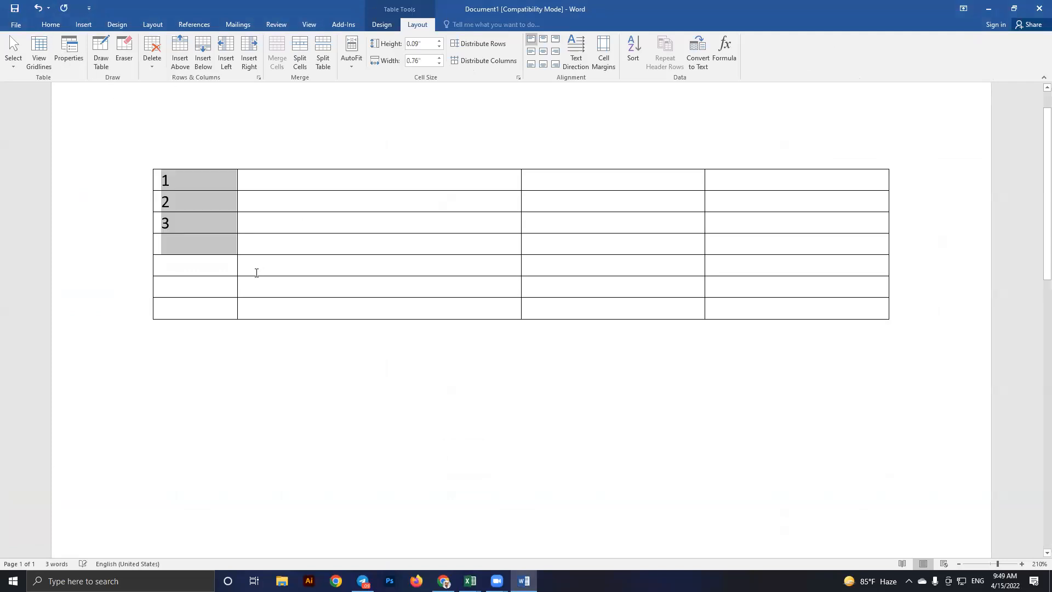
pyautogui.hotkey('ctrl', 'y')
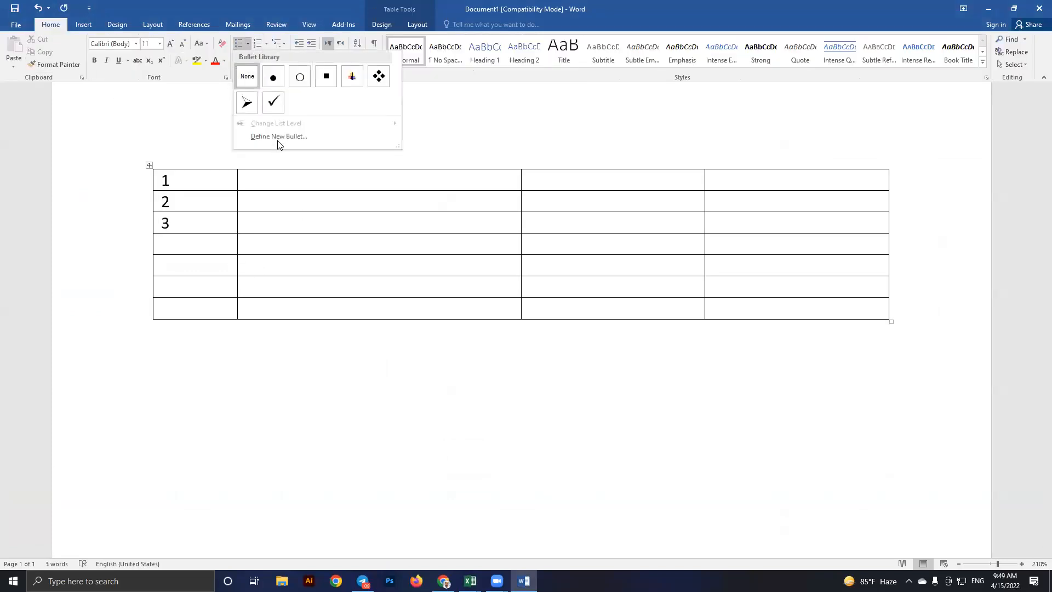
pyautogui.click(266, 44)
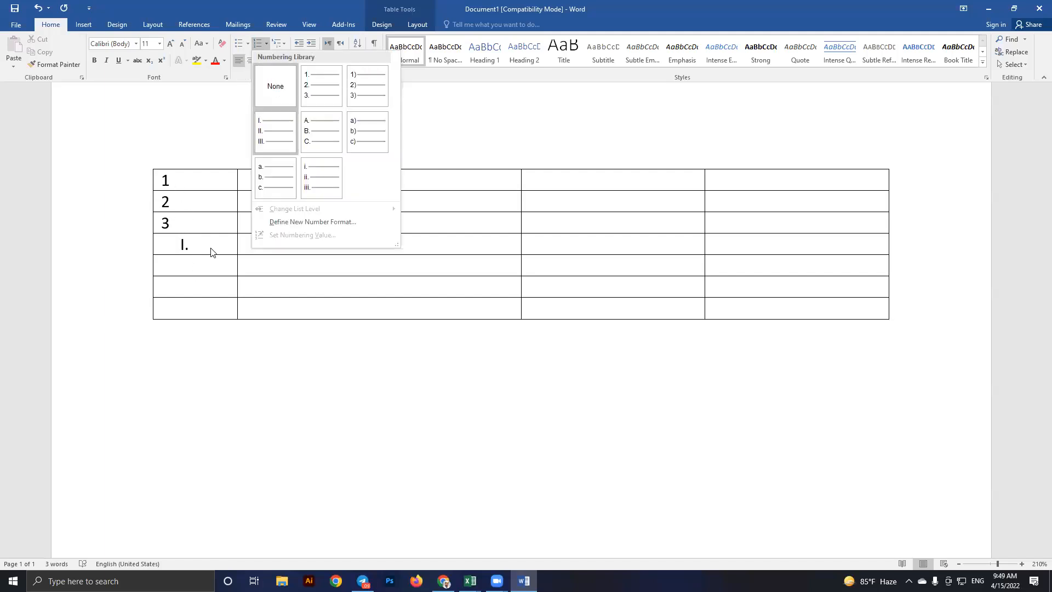
pyautogui.hotkey('alt', 'Tab')
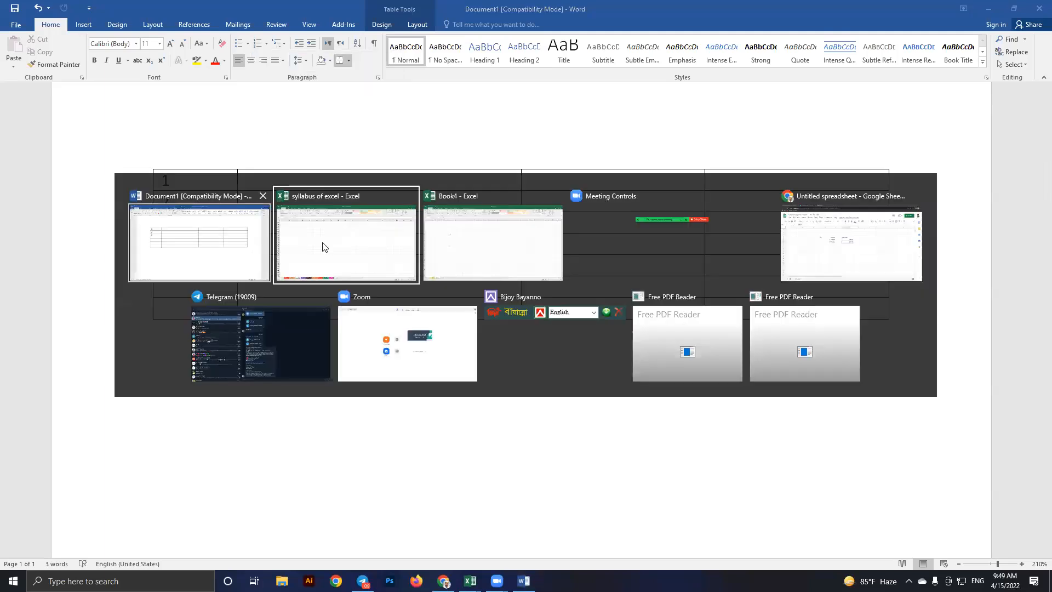
# Enter 1 and 2 in E29:E30 and fill the series down to 10 in E38
pyautogui.click(363, 246)
pyautogui.write('1')
pyautogui.press('Return')
pyautogui.write('2')
pyautogui.moveTo(362, 247); pyautogui.dragTo(357, 263)
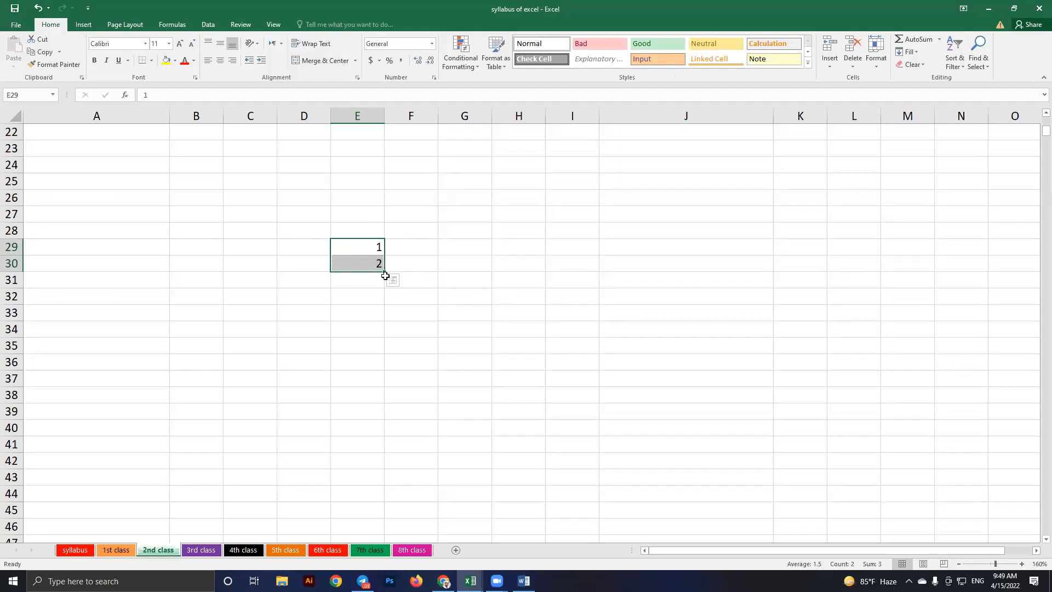
pyautogui.moveTo(384, 272); pyautogui.dragTo(390, 401)
pyautogui.click(464, 345)
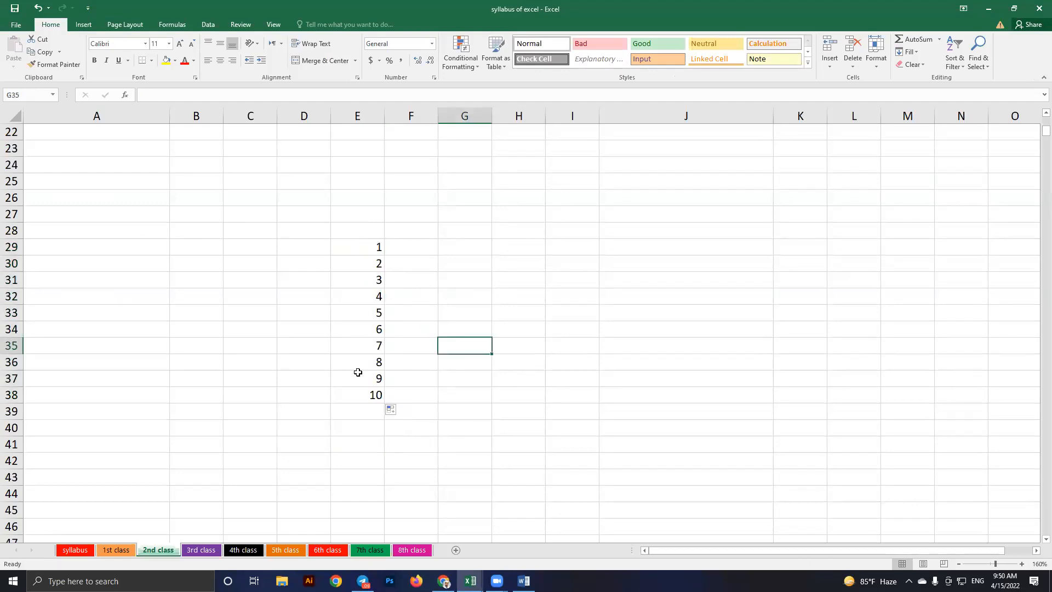
pyautogui.hotkey('ctrl', 'z')
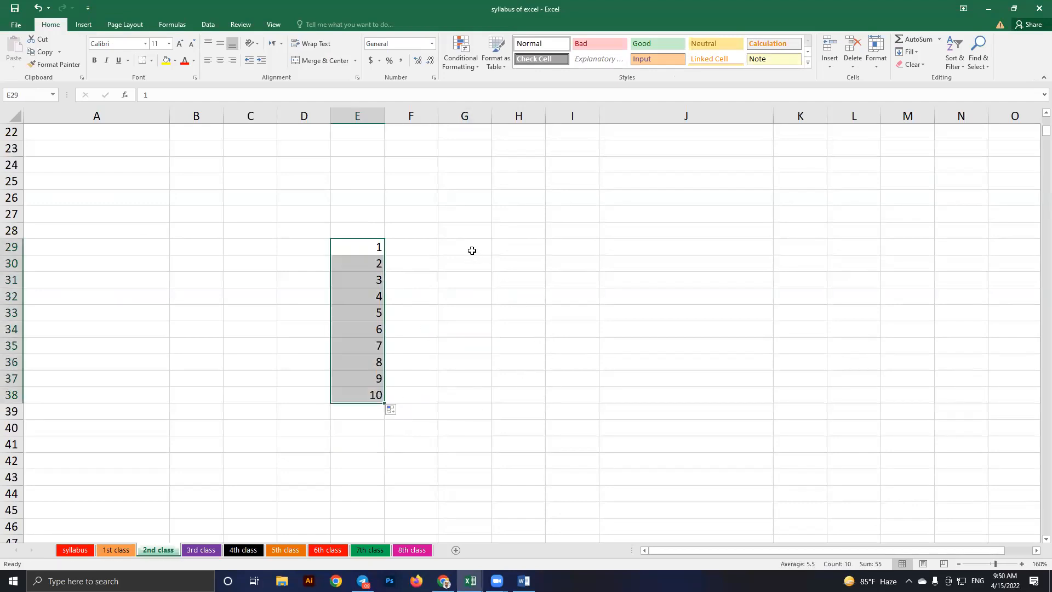
pyautogui.click(458, 253)
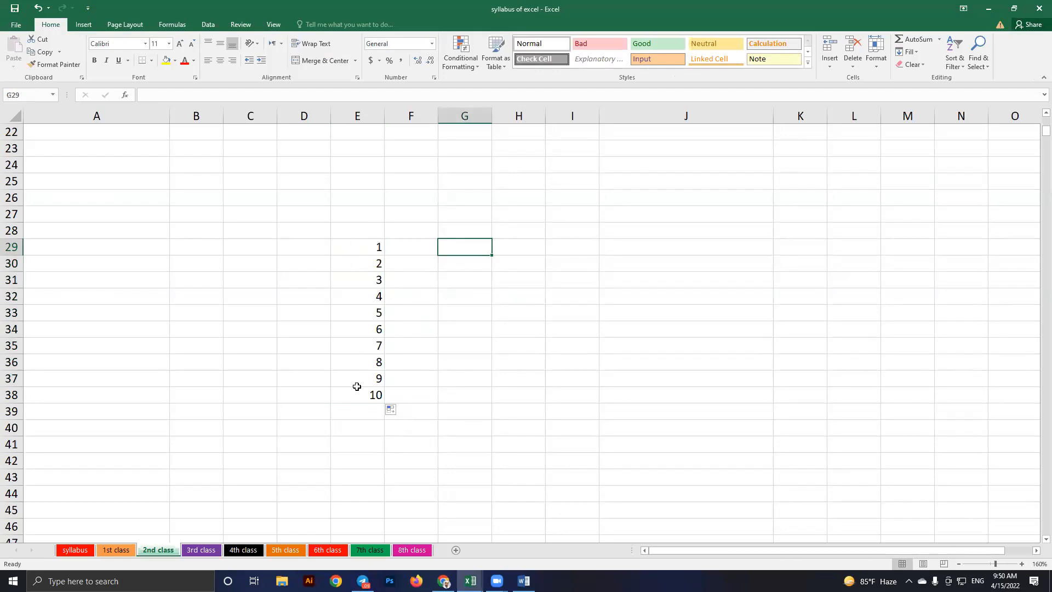
pyautogui.moveTo(357, 247); pyautogui.dragTo(356, 393)
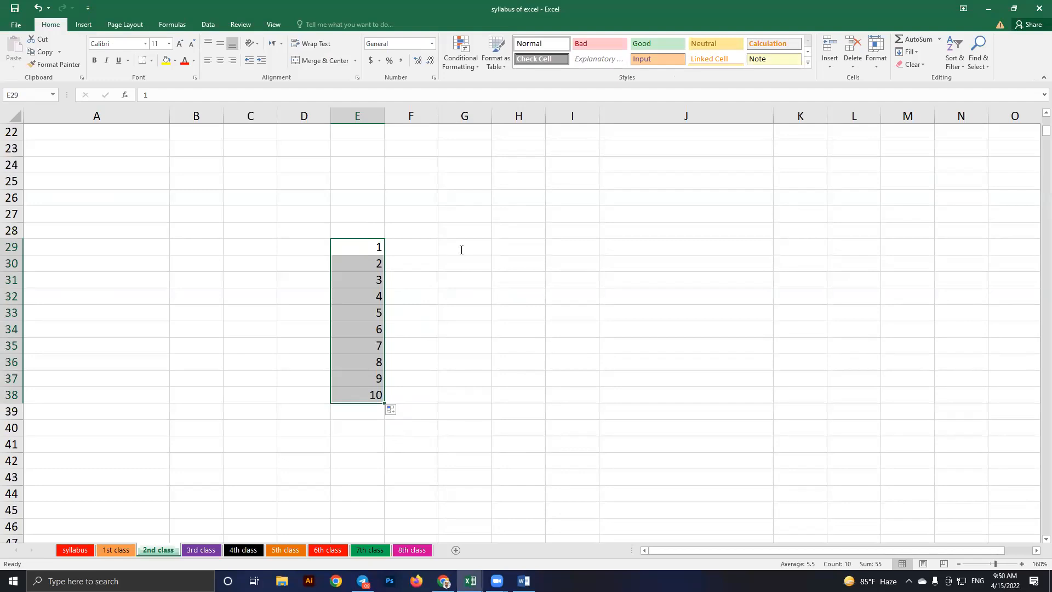
# Enter 5 and 10 in G29:G30 and fill the series down to 50 in G38
pyautogui.click(460, 247)
pyautogui.write('5')
pyautogui.press('Return')
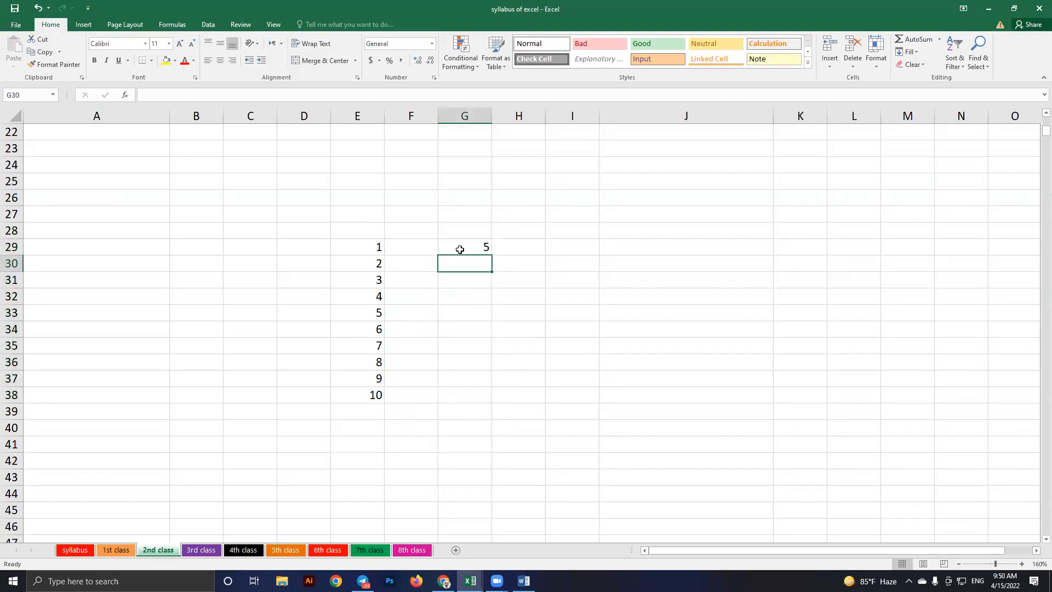
pyautogui.write('10')
pyautogui.press('Return')
pyautogui.click(460, 247)
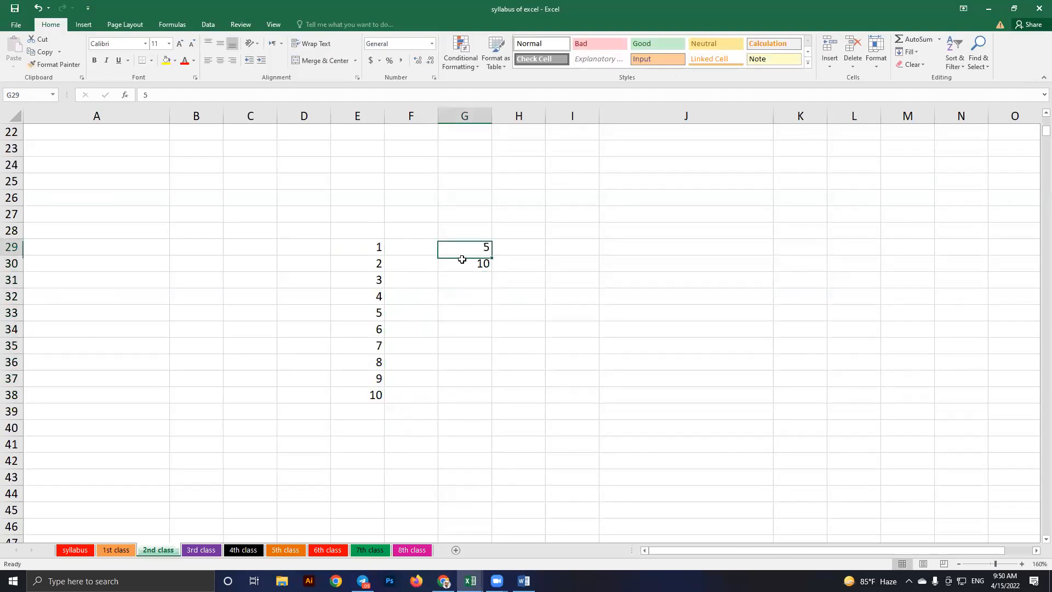
pyautogui.moveTo(461, 248); pyautogui.dragTo(469, 264)
pyautogui.moveTo(492, 273); pyautogui.dragTo(494, 295)
pyautogui.moveTo(495, 396); pyautogui.dragTo(602, 353)
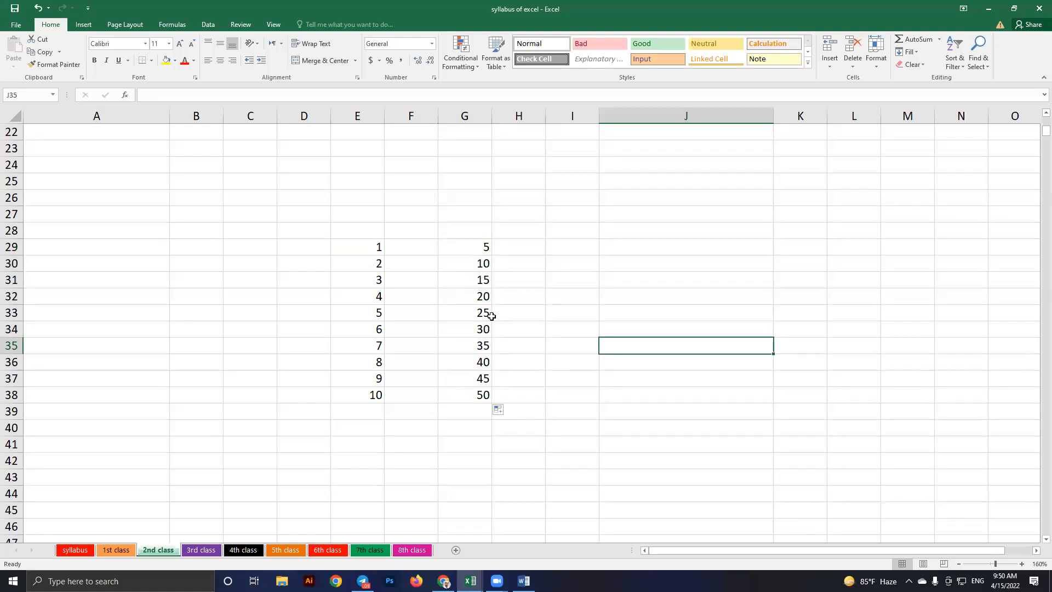
pyautogui.click(568, 250)
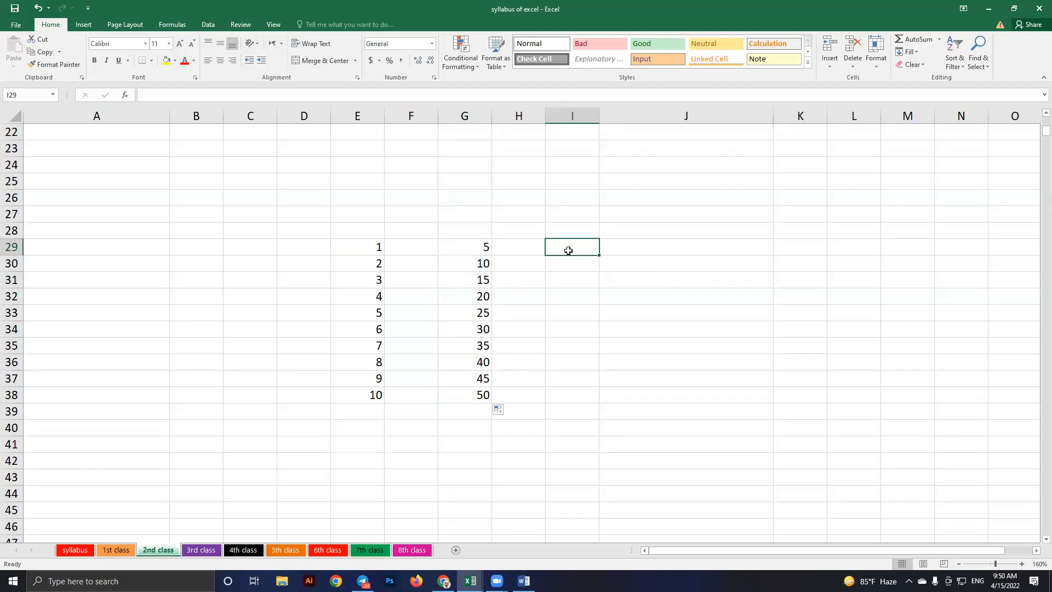
# Enter January in I29 and fill the months down to October in I38
pyautogui.write('January')
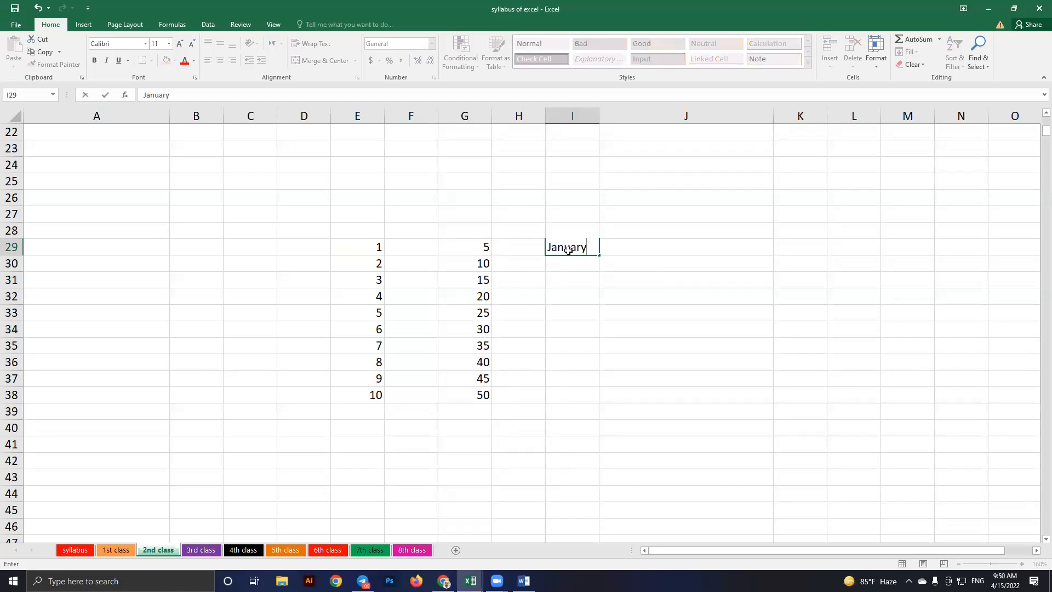
pyautogui.press('Return')
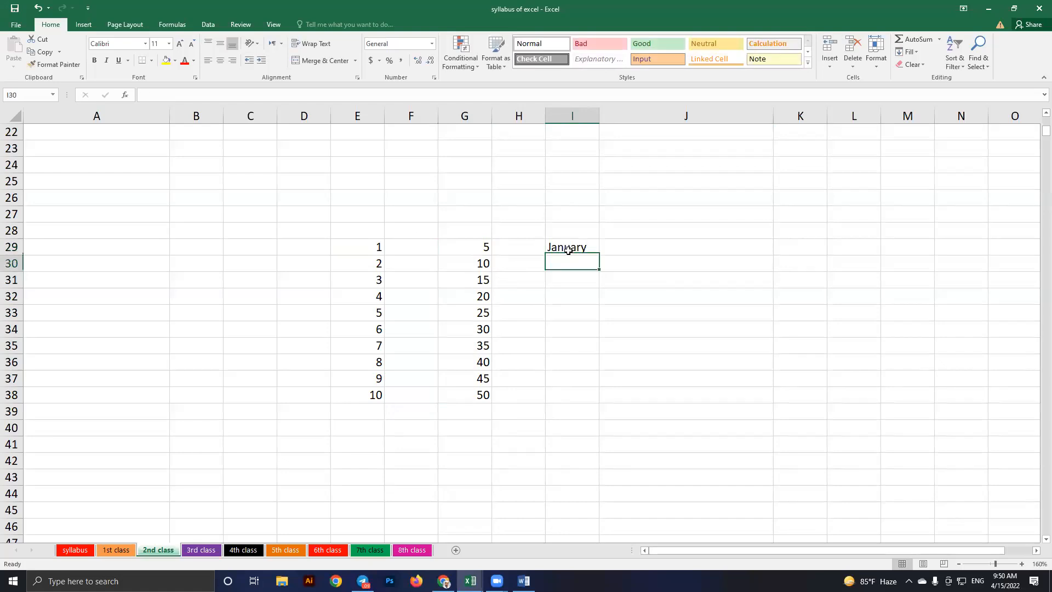
pyautogui.click(580, 252)
pyautogui.moveTo(608, 418); pyautogui.dragTo(606, 402)
pyautogui.click(732, 357)
pyautogui.moveTo(555, 249); pyautogui.dragTo(572, 395)
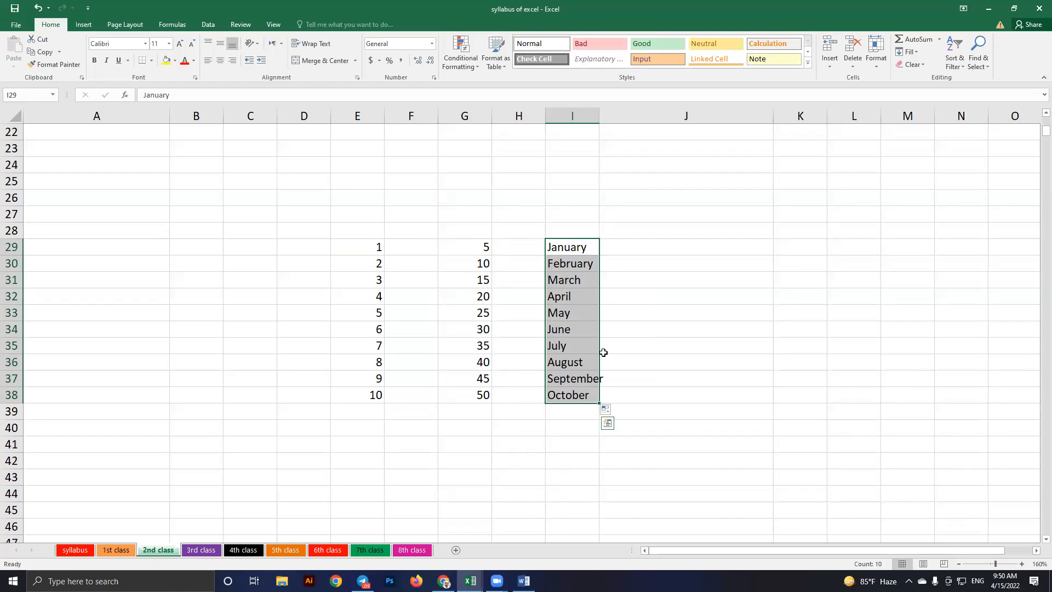
# Enter Saturday in K29 and fill the weekdays down to the next Saturday in K36
pyautogui.moveTo(796, 252); pyautogui.dragTo(796, 261)
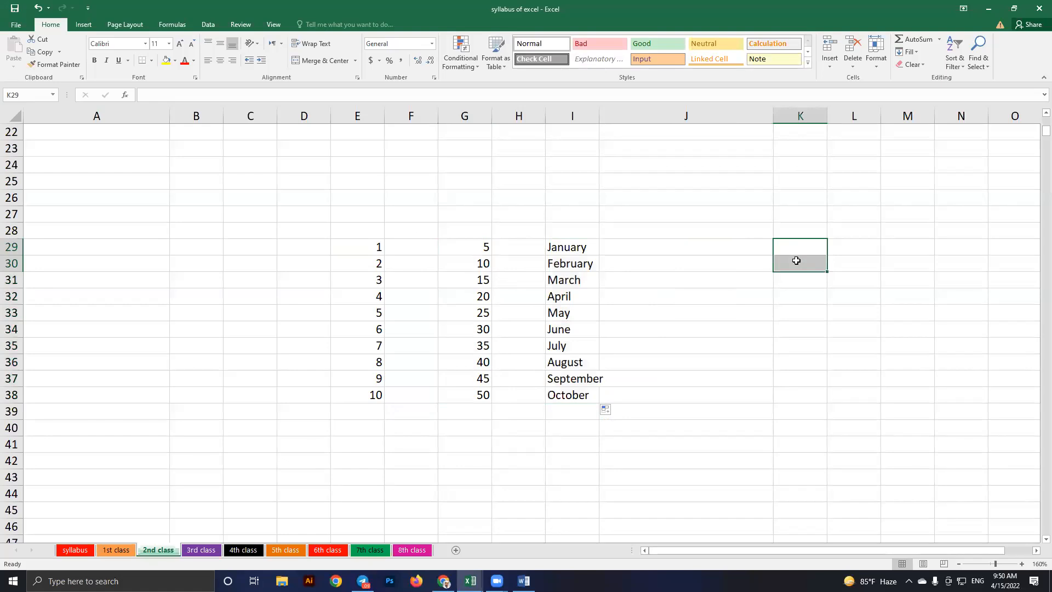
pyautogui.click(803, 245)
pyautogui.write('Satur')
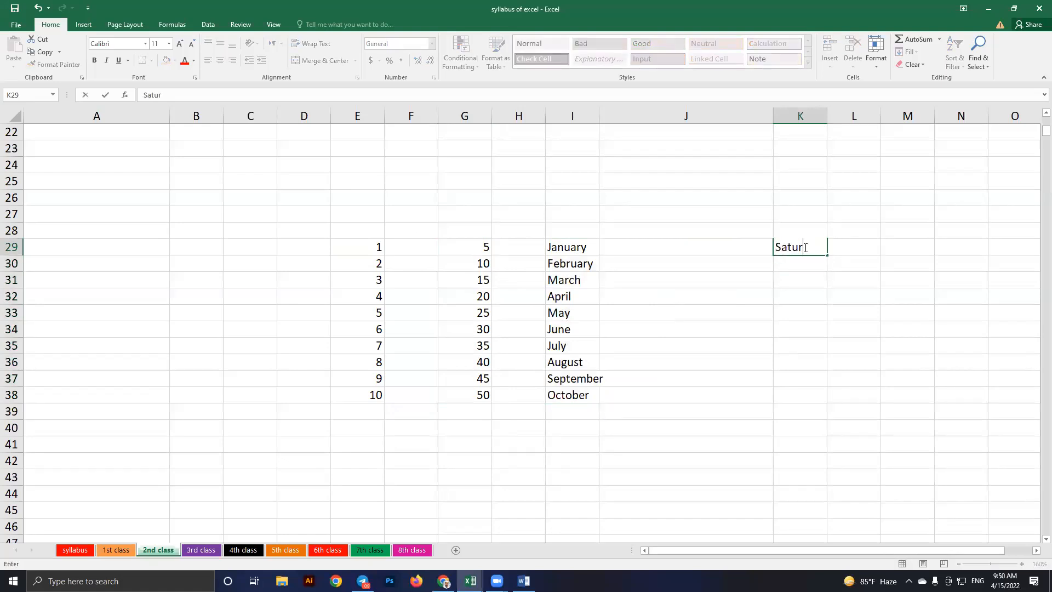
pyautogui.write('day')
pyautogui.press('Return')
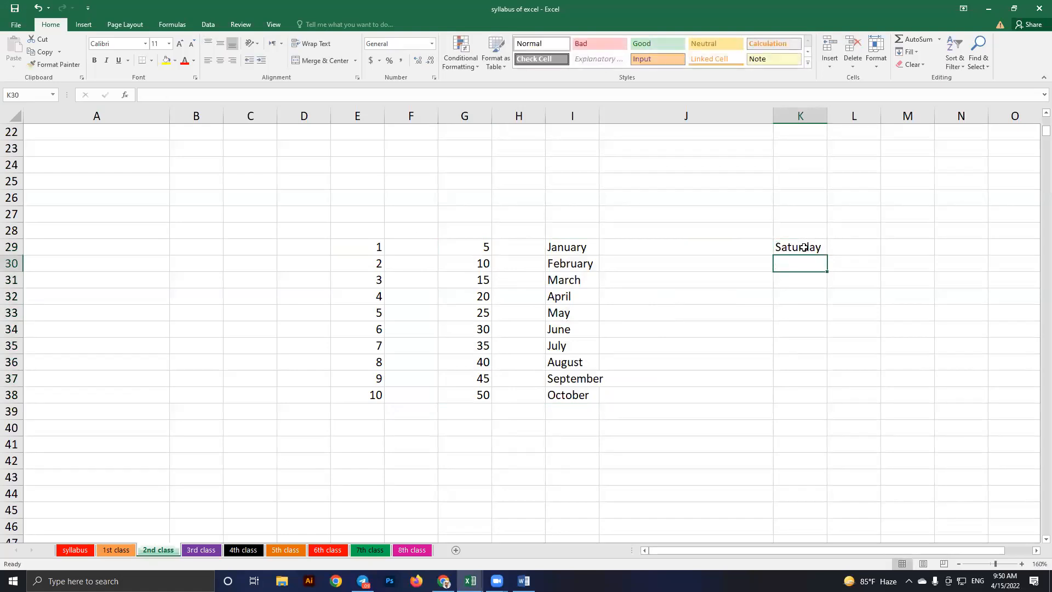
pyautogui.click(805, 247)
pyautogui.moveTo(826, 255); pyautogui.dragTo(825, 366)
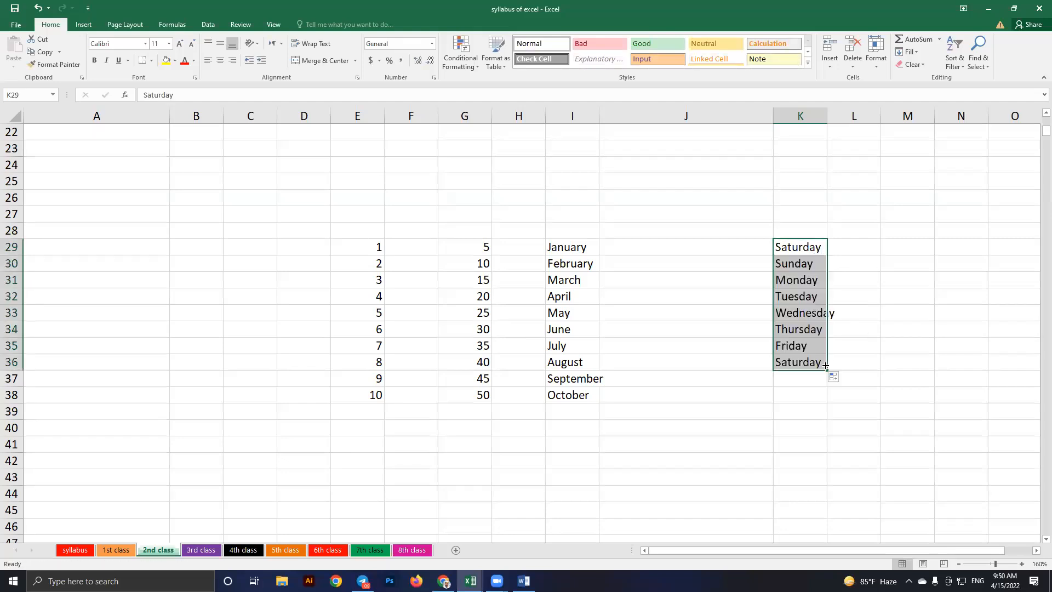
pyautogui.click(902, 346)
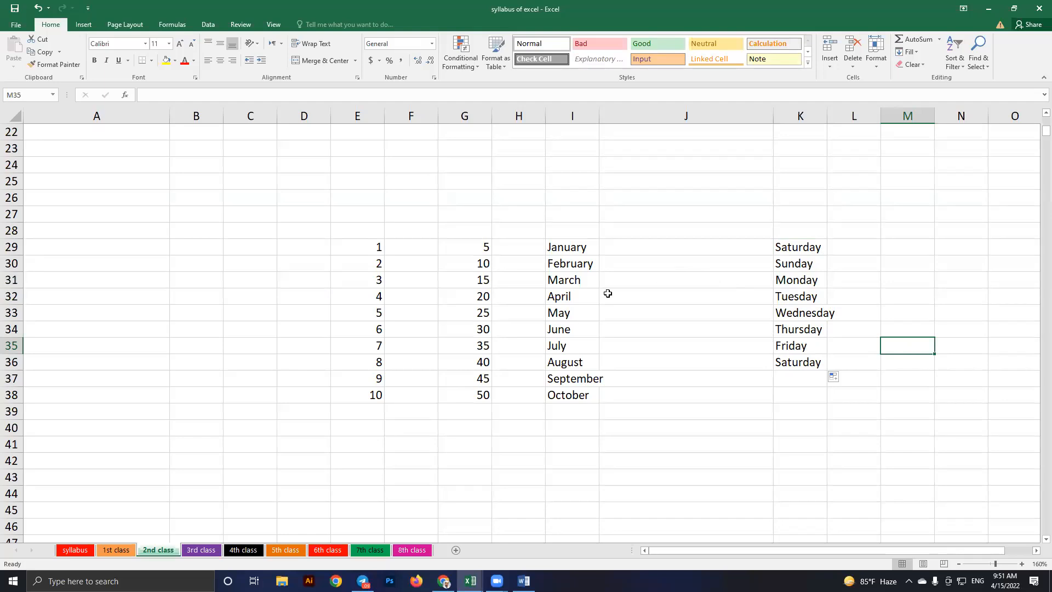
# Select cells in columns C and F and the weekday list, then scroll down the sheet
pyautogui.click(256, 251)
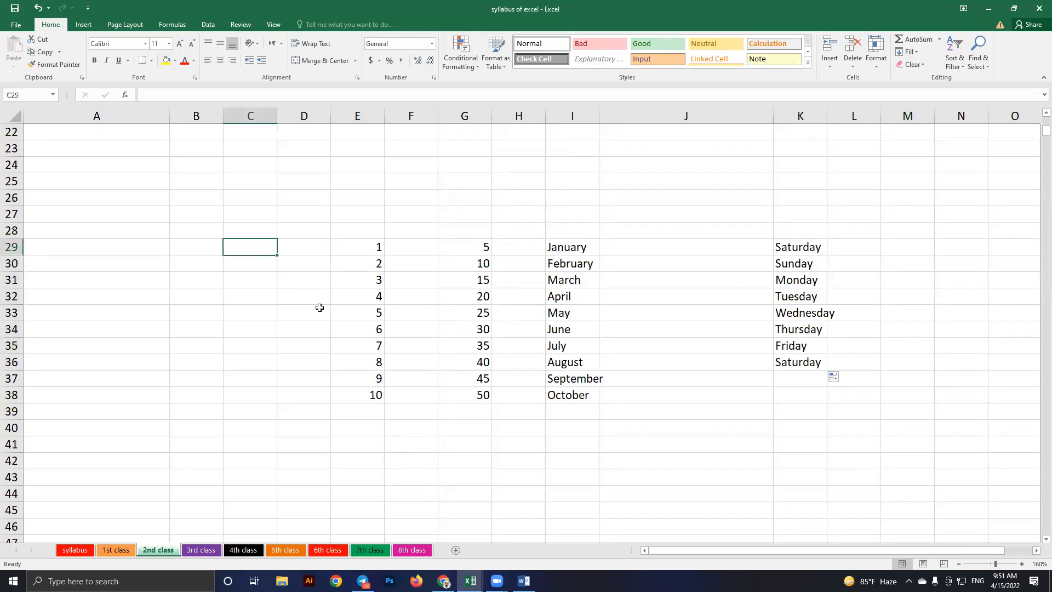
pyautogui.click(404, 251)
pyautogui.moveTo(798, 247); pyautogui.dragTo(788, 378)
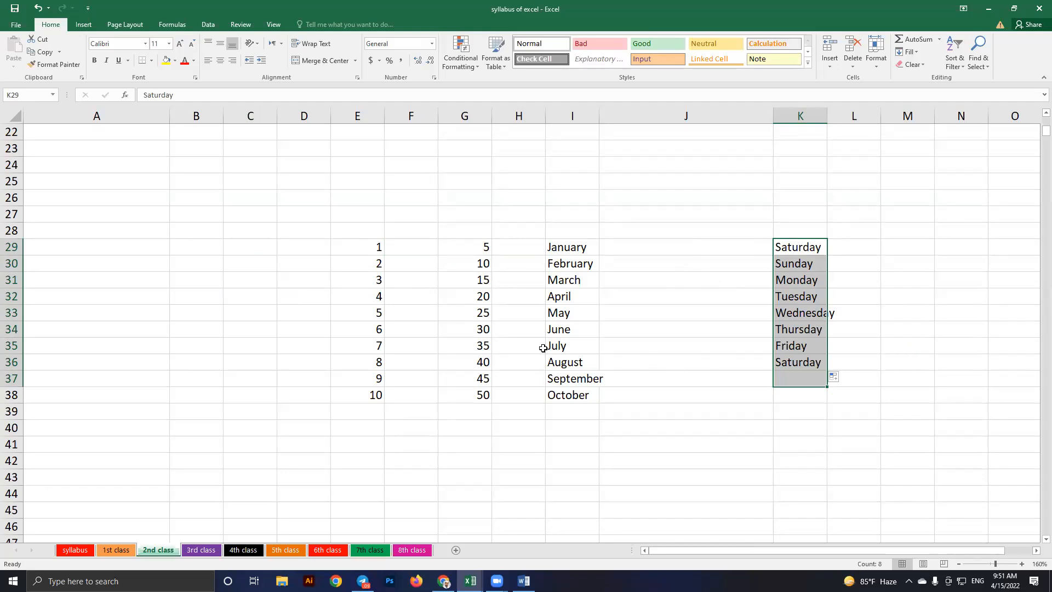
pyautogui.scroll(4, 547, 334)
pyautogui.scroll(-7, 502, 339)
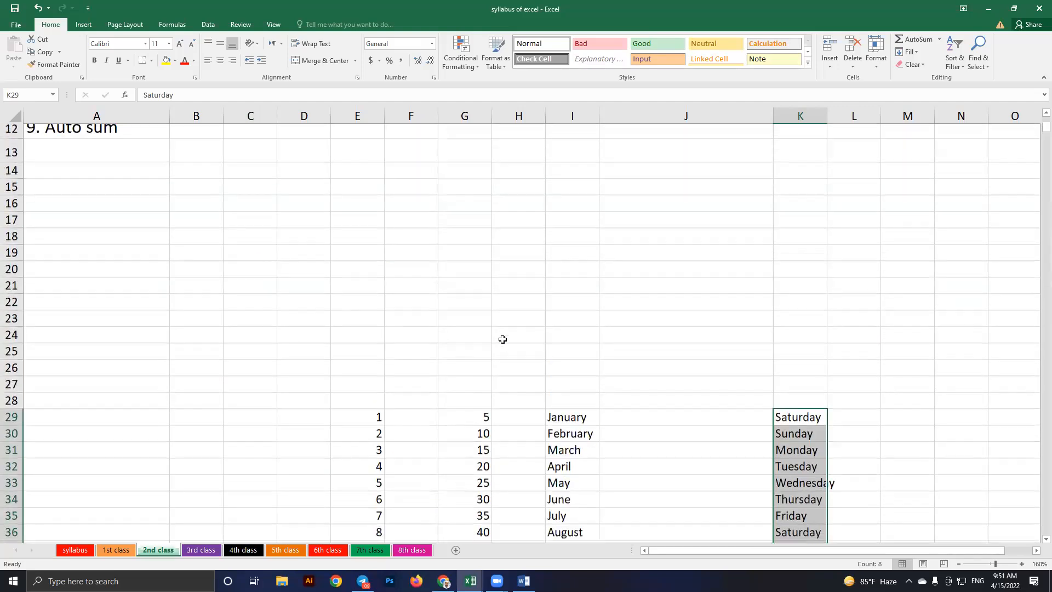
pyautogui.scroll(-2, 502, 339)
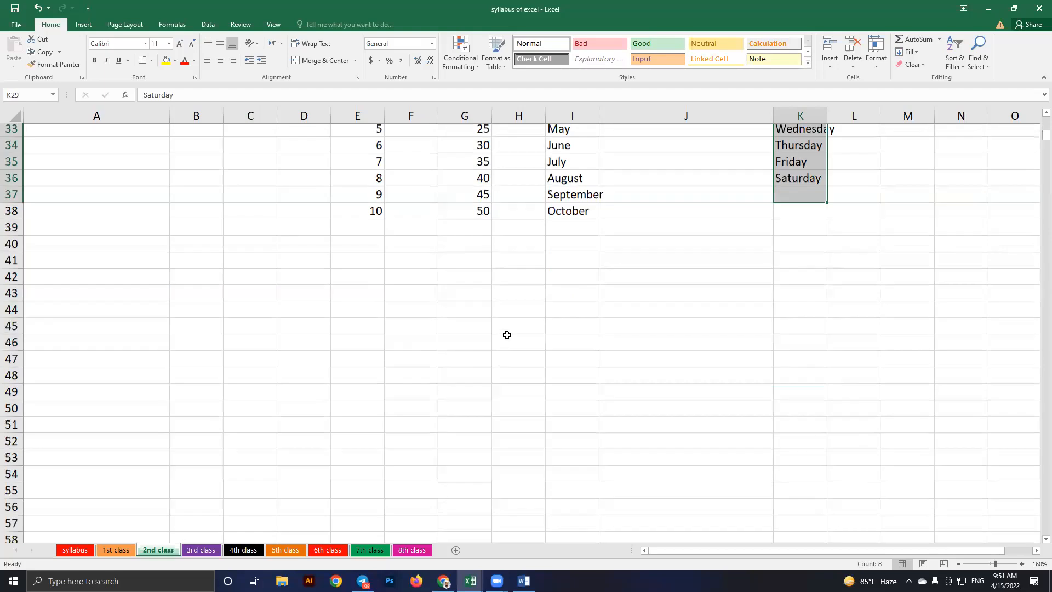
pyautogui.scroll(-1, 384, 238)
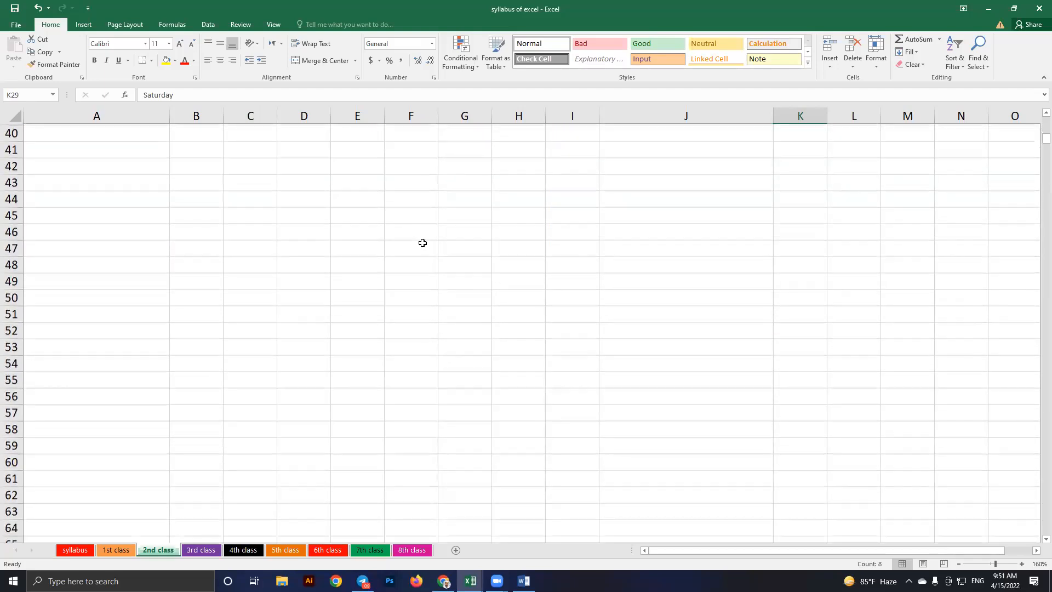
# Enter 1 and 2 in E46:E47 and fill the counting series down to 17 in E62
pyautogui.click(379, 234)
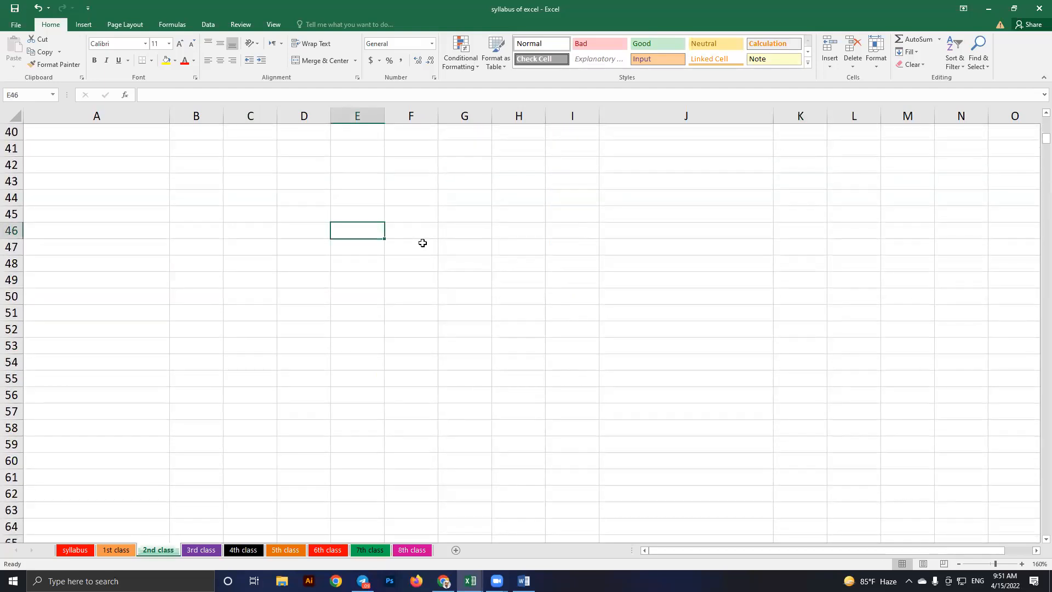
pyautogui.write('1')
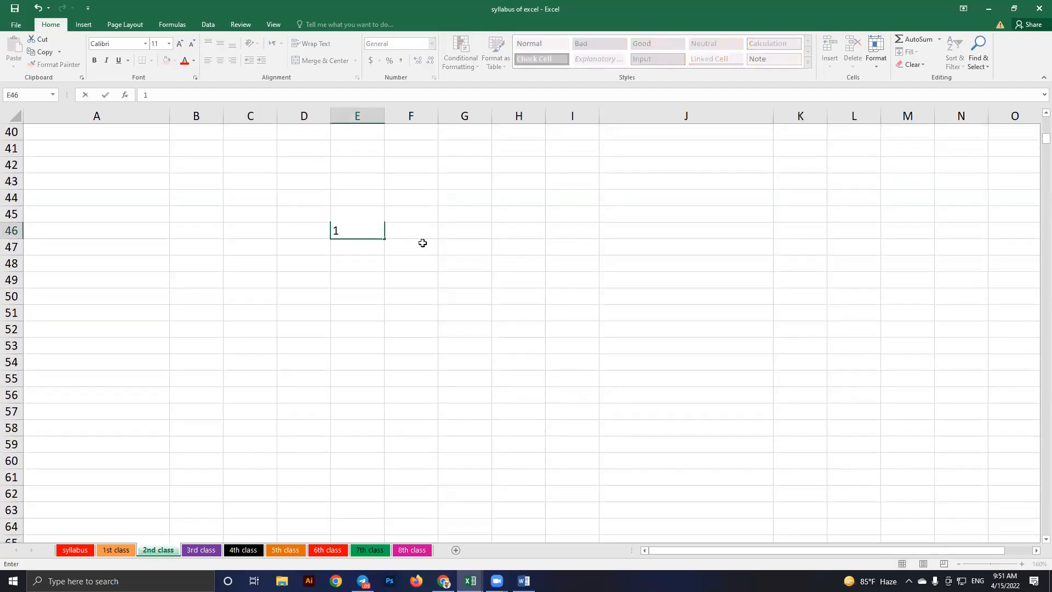
pyautogui.press('Return')
pyautogui.write('2')
pyautogui.press('Return')
pyautogui.moveTo(363, 229); pyautogui.dragTo(375, 245)
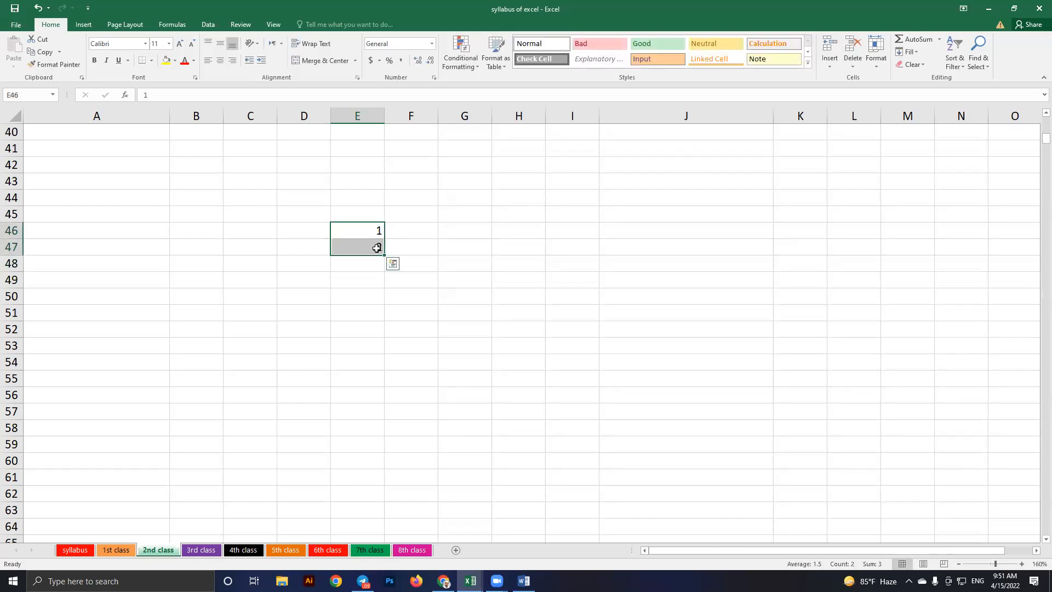
pyautogui.click(422, 249)
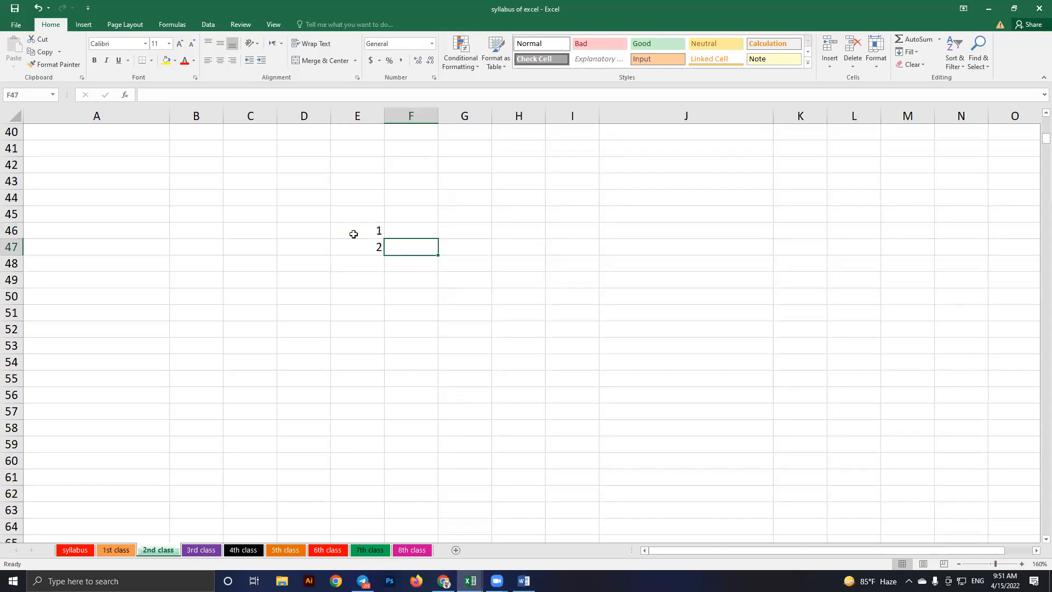
pyautogui.click(353, 236)
pyautogui.click(354, 248)
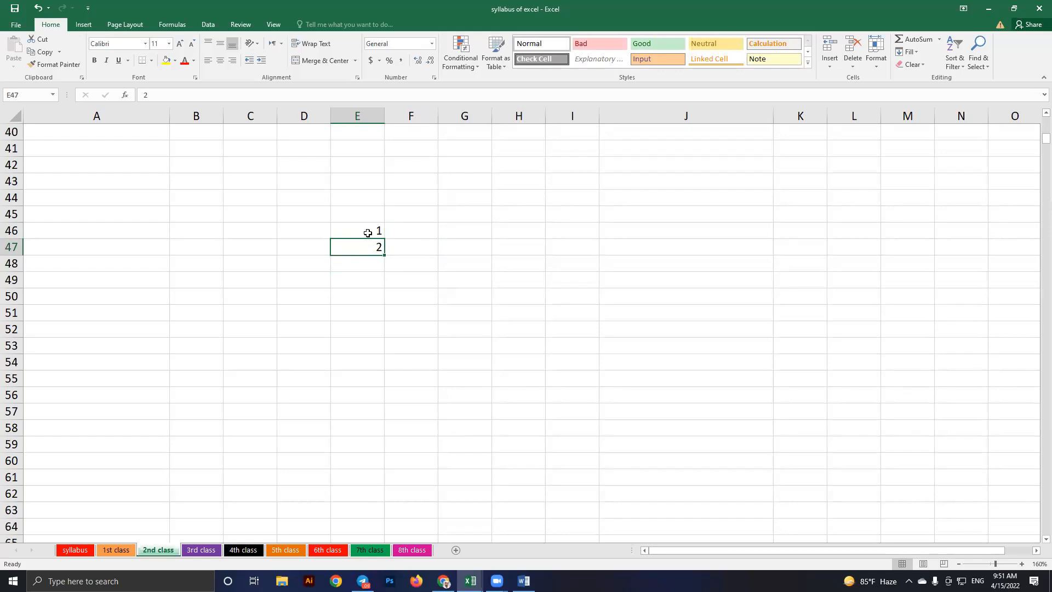
pyautogui.moveTo(353, 229); pyautogui.dragTo(354, 250)
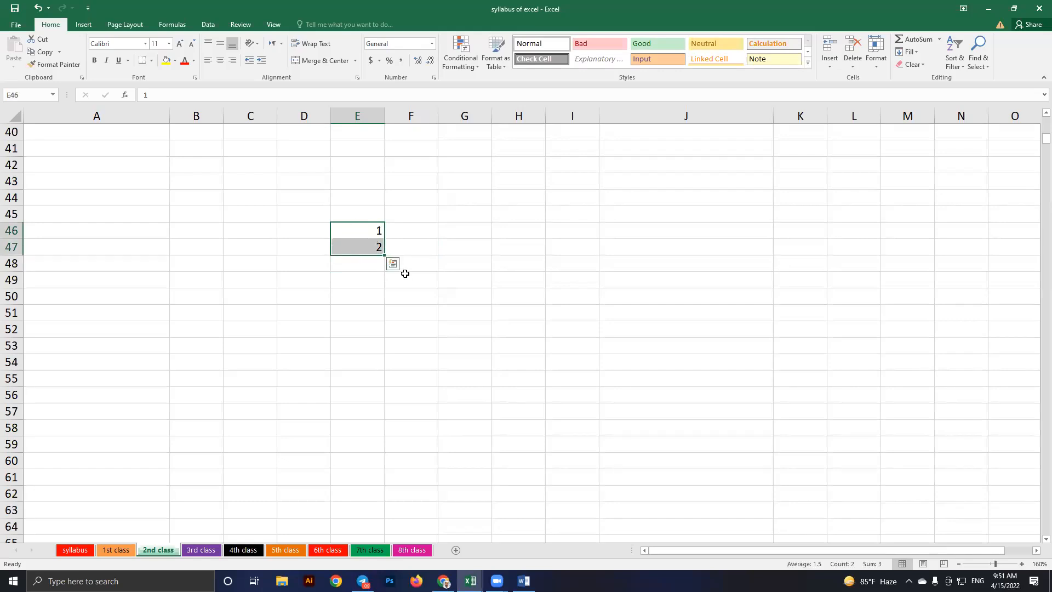
pyautogui.moveTo(384, 253); pyautogui.dragTo(490, 462)
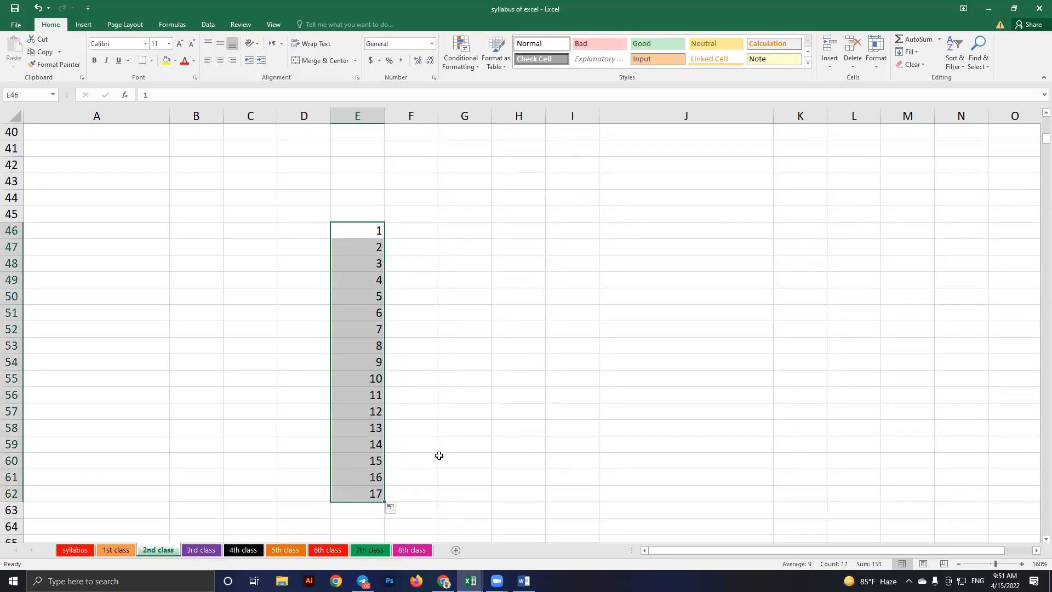
pyautogui.click(422, 388)
# Enter 2 in F46, fill 1–8 across row 46 to column L, then clear that row
pyautogui.click(410, 230)
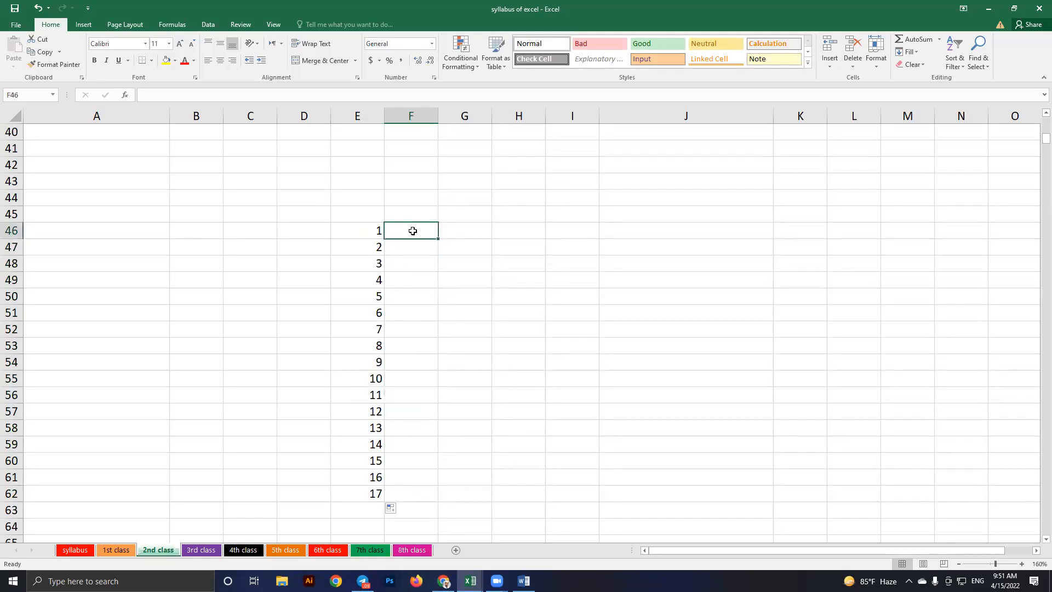
pyautogui.write('2')
pyautogui.press('Tab')
pyautogui.moveTo(372, 238); pyautogui.dragTo(877, 233)
pyautogui.moveTo(537, 323); pyautogui.dragTo(537, 323)
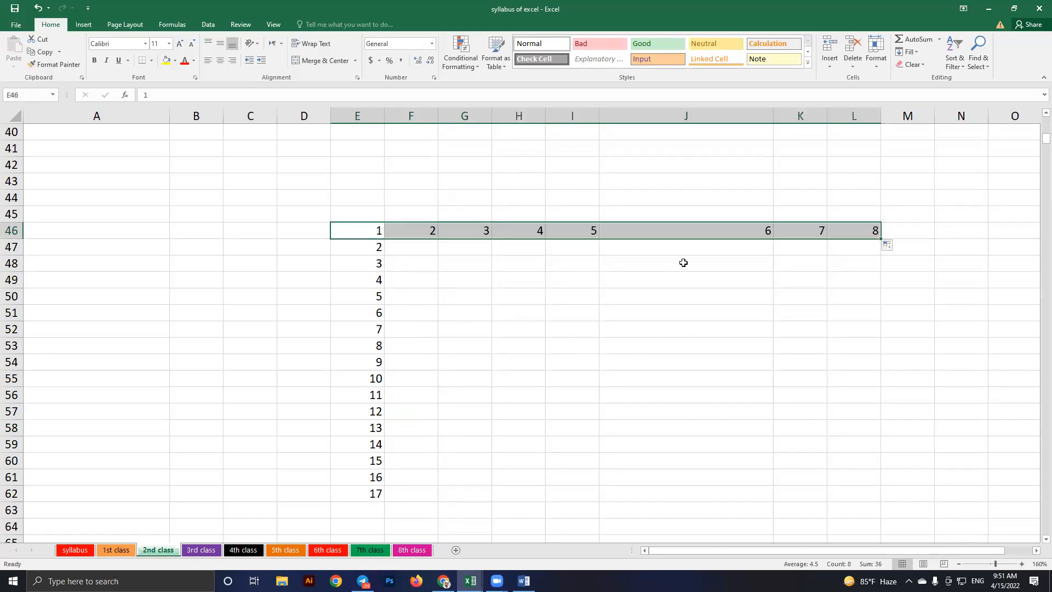
pyautogui.press('Delete')
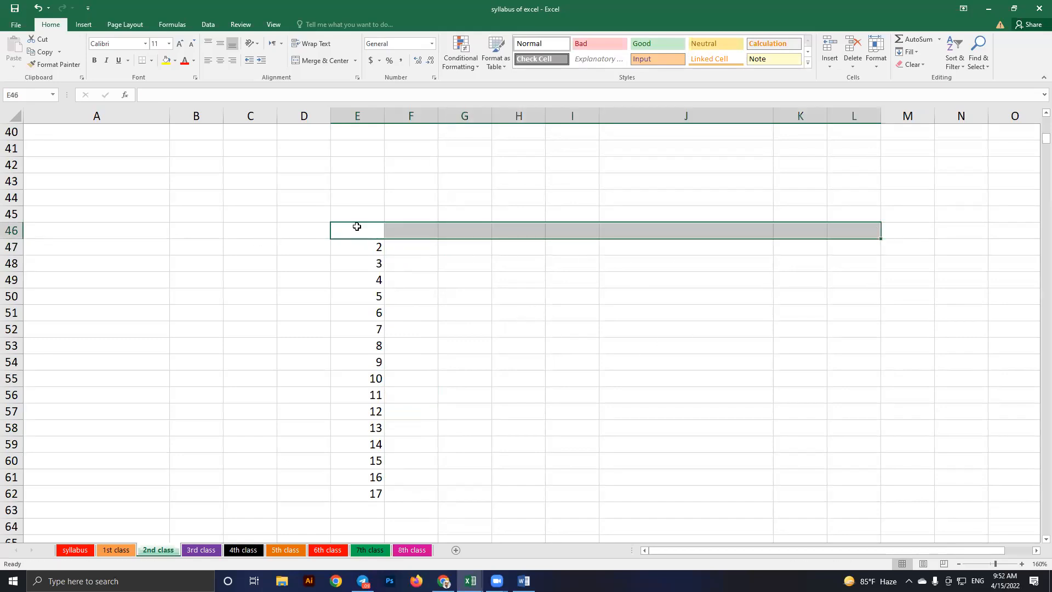
# Select and clear the remaining numbers 2–17 in column E
pyautogui.click(357, 248)
pyautogui.press('Up')
pyautogui.hotkey('shift', 'Down')
pyautogui.hotkey('shift', 'Down')
pyautogui.hotkey('shift', 'Down')
pyautogui.hotkey('shift', 'Down')
pyautogui.hotkey('shift', 'Down')
pyautogui.hotkey('shift', 'Down')
pyautogui.hotkey('shift', 'Down')
pyautogui.hotkey('shift', 'Down')
pyautogui.hotkey('shift', 'Down')
pyautogui.hotkey('shift', 'Down')
pyautogui.hotkey('shift', 'Down')
pyautogui.hotkey('shift', 'Down')
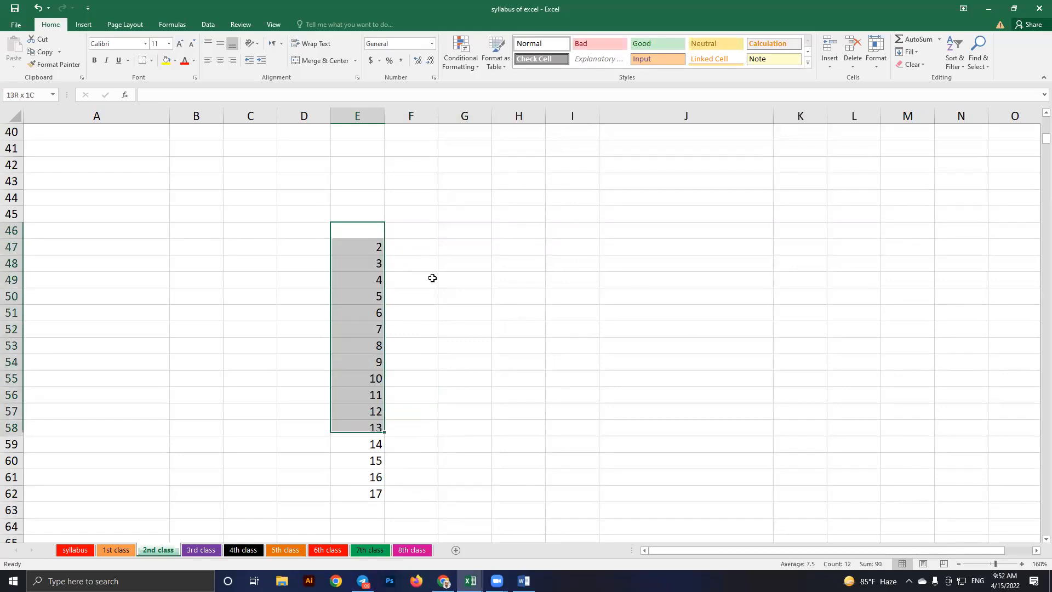
pyautogui.hotkey('shift', 'Down')
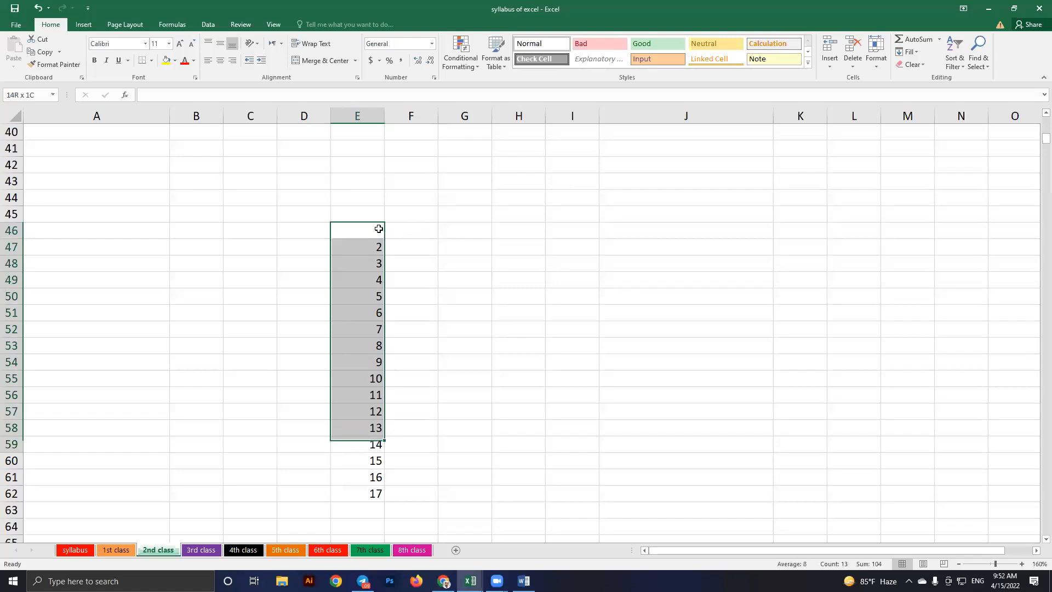
pyautogui.hotkey('shift', 'Down')
pyautogui.hotkey('shift', 'Down')
pyautogui.hotkey('shift', 'Right')
pyautogui.hotkey('shift', 'Down')
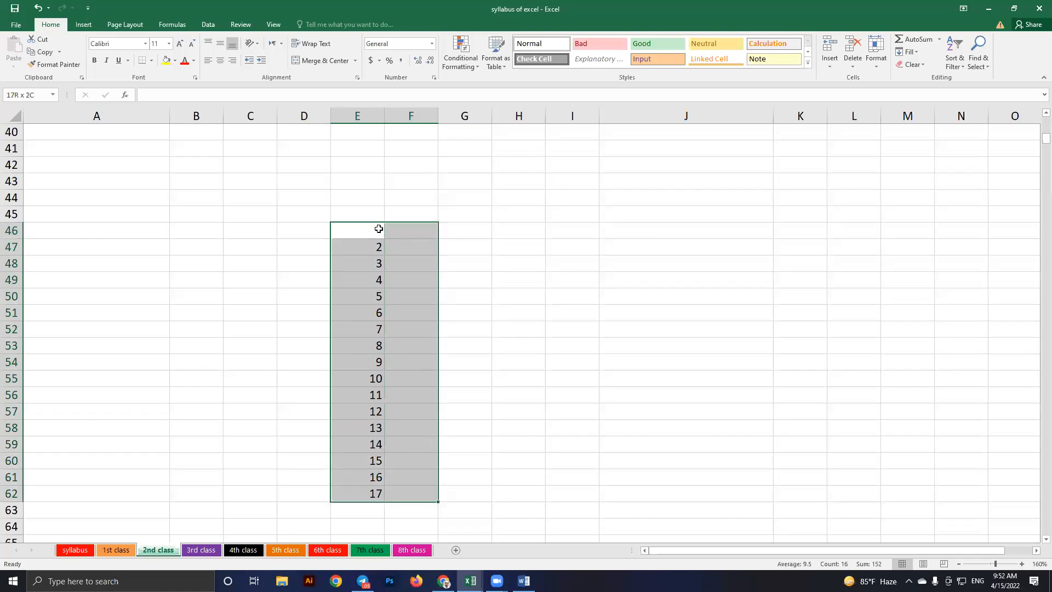
pyautogui.press('Delete')
# Enter January in F46, delete it, then try a fill down and undo it
pyautogui.press('Right')
pyautogui.write('January')
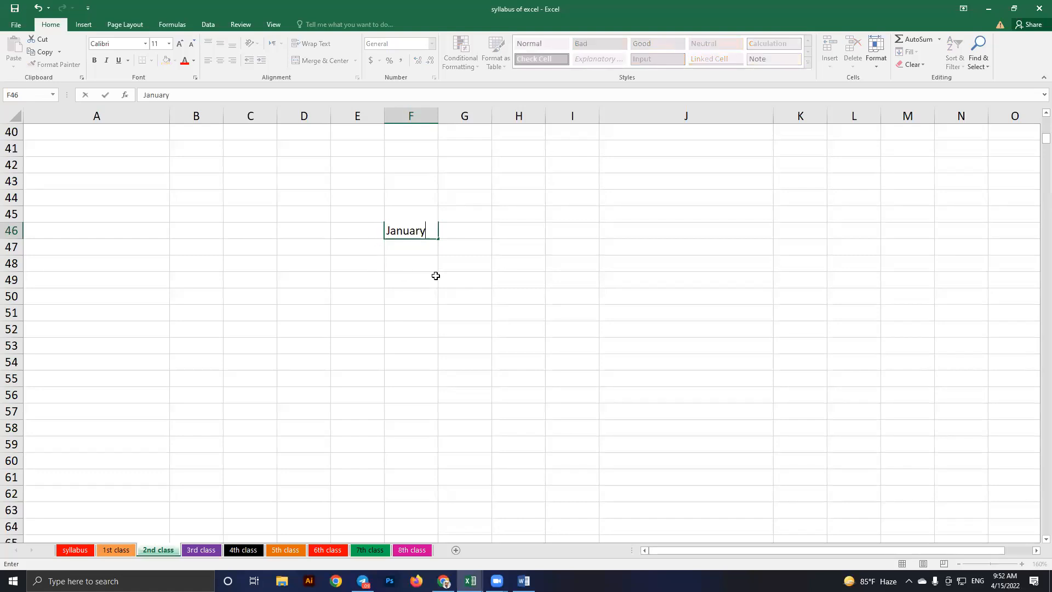
pyautogui.press('Return')
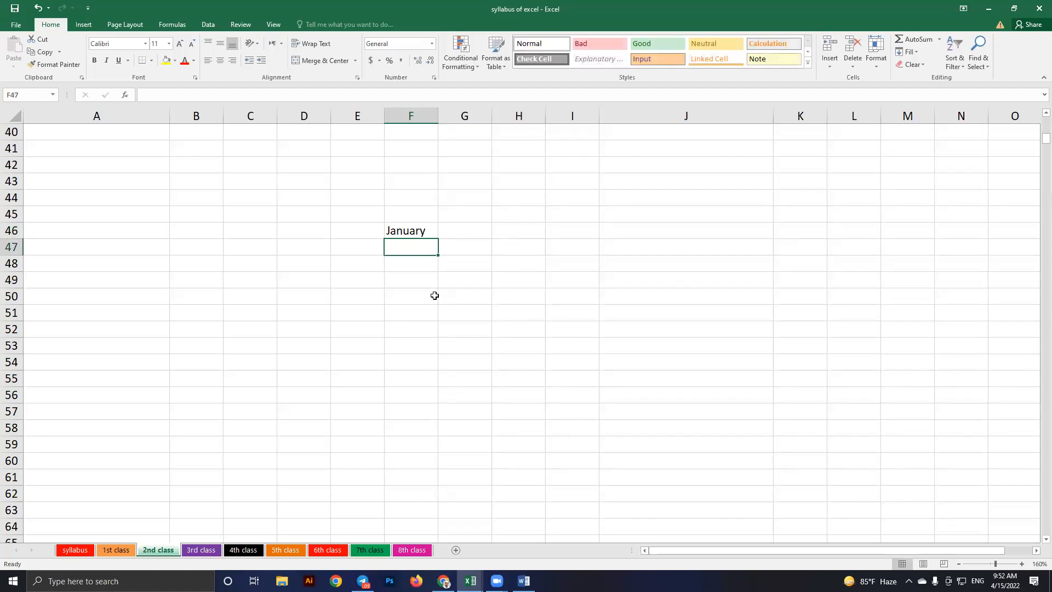
pyautogui.click(412, 236)
pyautogui.press('Delete')
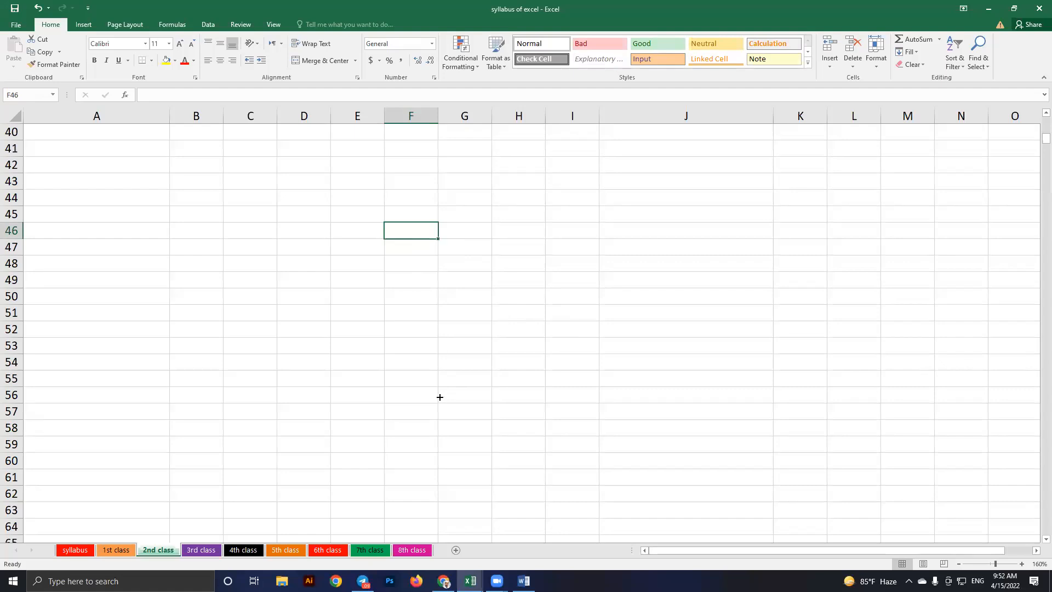
pyautogui.moveTo(438, 238); pyautogui.dragTo(501, 310)
pyautogui.hotkey('ctrl', 'z')
pyautogui.hotkey('ctrl', 'z')
pyautogui.hotkey('ctrl', 'z')
# Enter 2 in F46 and 5 in F47
pyautogui.write('2')
pyautogui.press('Return')
pyautogui.write('5')
pyautogui.press('Return')
# Extend the 2, 5 pattern in F46:F47 into a step-3 series down to 38 in F58
pyautogui.moveTo(430, 236)
pyautogui.mouseDown()
pyautogui.moveTo(439, 425)
pyautogui.moveTo(454, 425)
pyautogui.mouseUp()
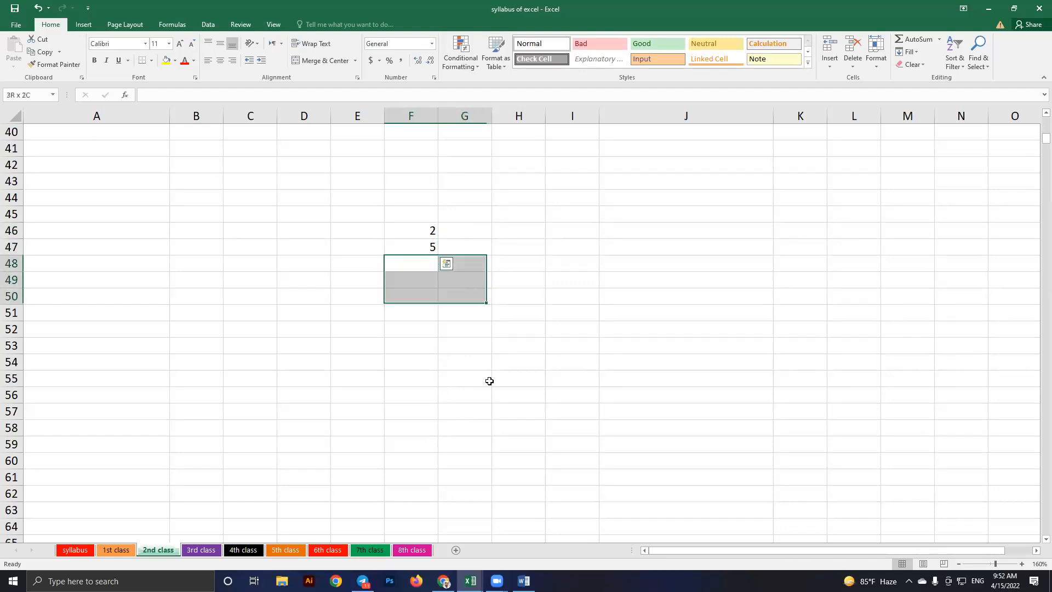
pyautogui.moveTo(394, 228); pyautogui.dragTo(440, 257)
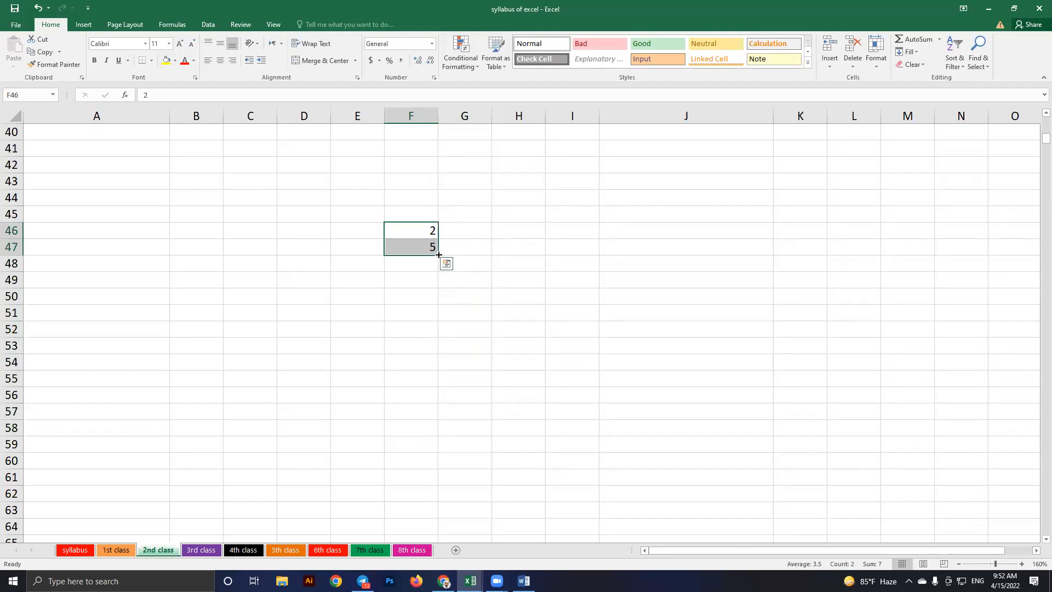
pyautogui.moveTo(439, 254); pyautogui.dragTo(439, 255)
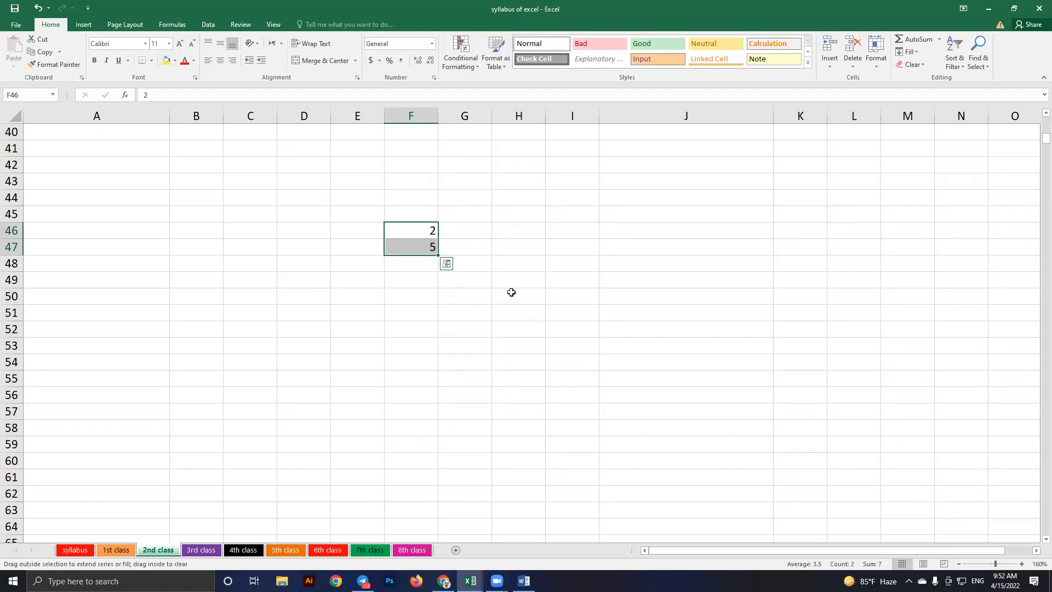
pyautogui.moveTo(557, 242); pyautogui.dragTo(542, 262)
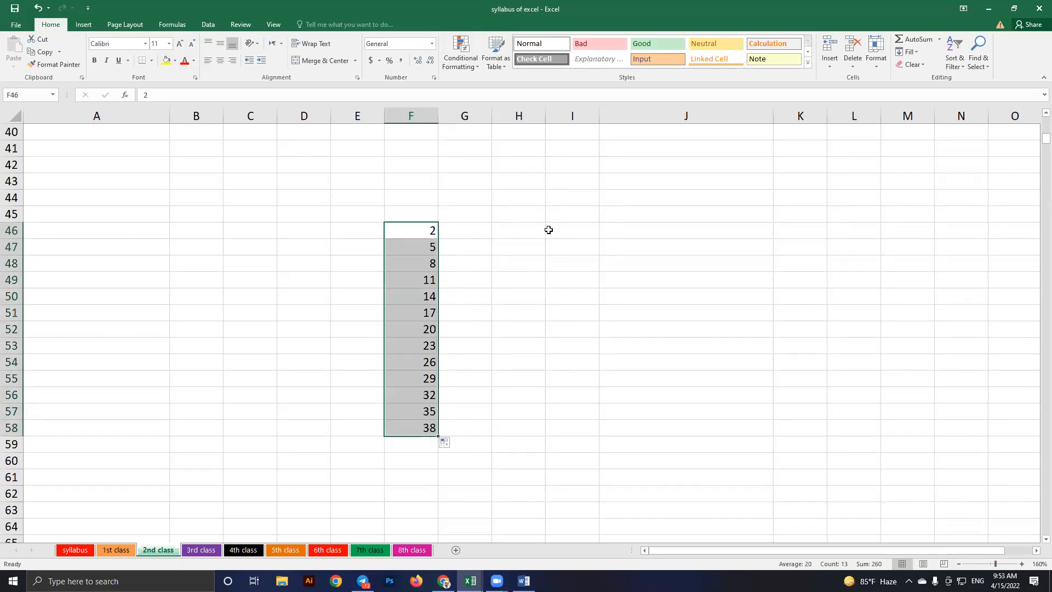
# Select the filled series in F46:F58 and delete it, leaving the area empty
pyautogui.moveTo(510, 232); pyautogui.dragTo(441, 253)
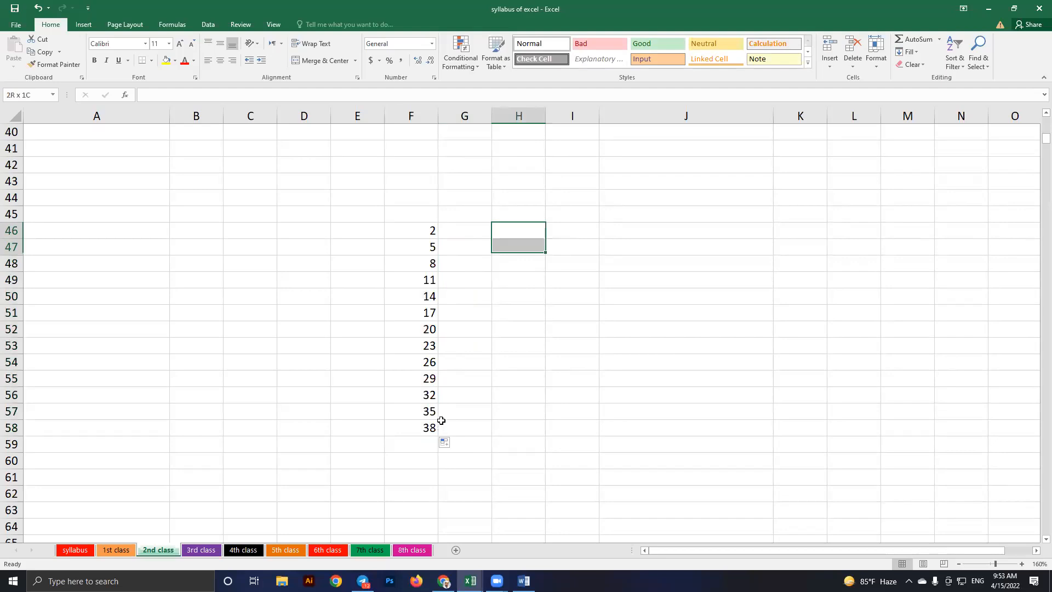
pyautogui.moveTo(519, 264); pyautogui.dragTo(572, 427)
pyautogui.click(571, 231)
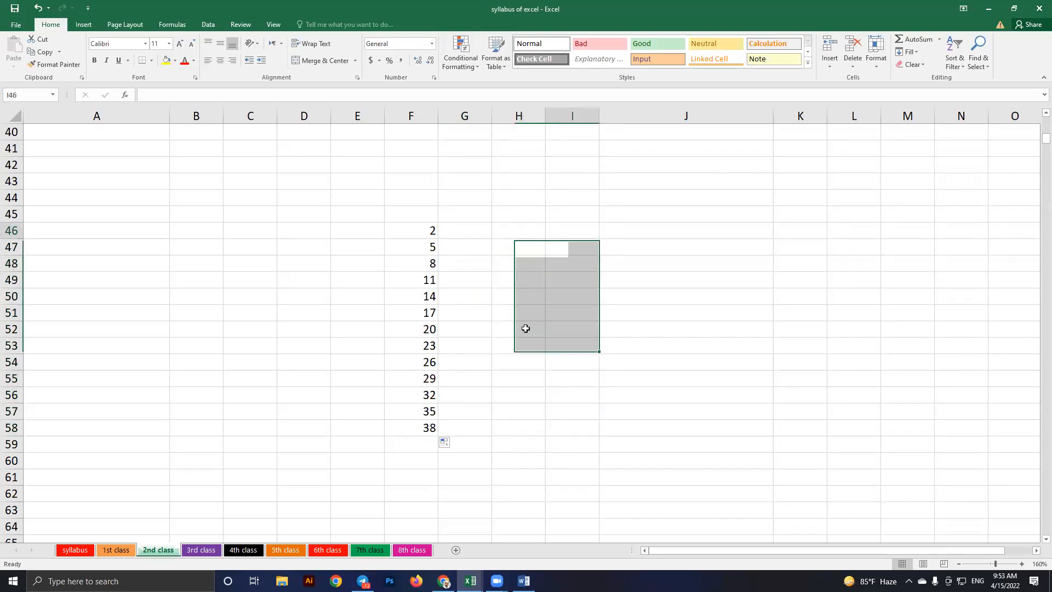
pyautogui.moveTo(411, 231); pyautogui.dragTo(465, 427)
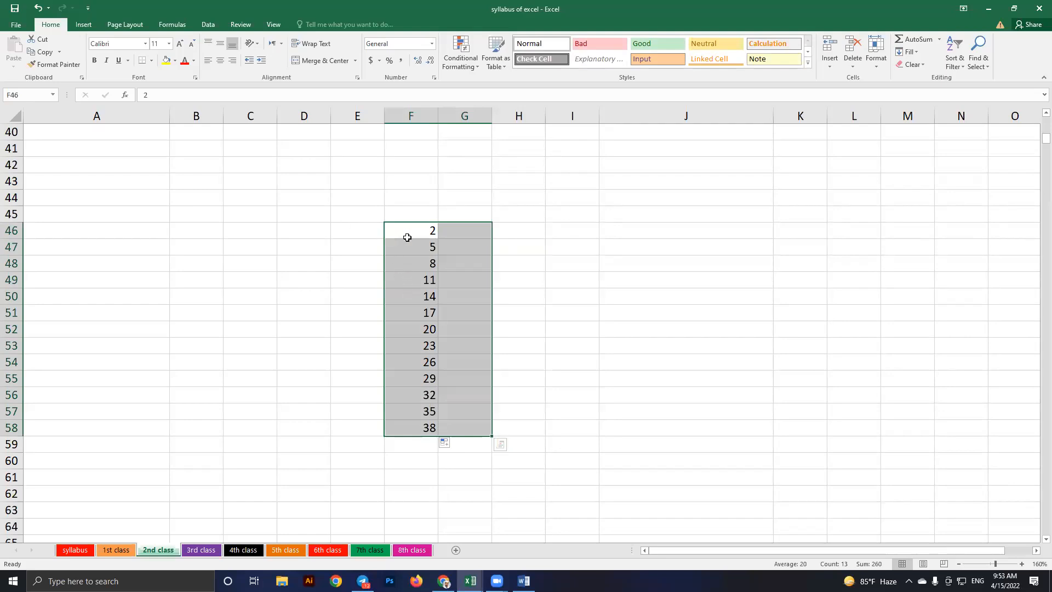
pyautogui.press('Delete')
pyautogui.click(519, 280)
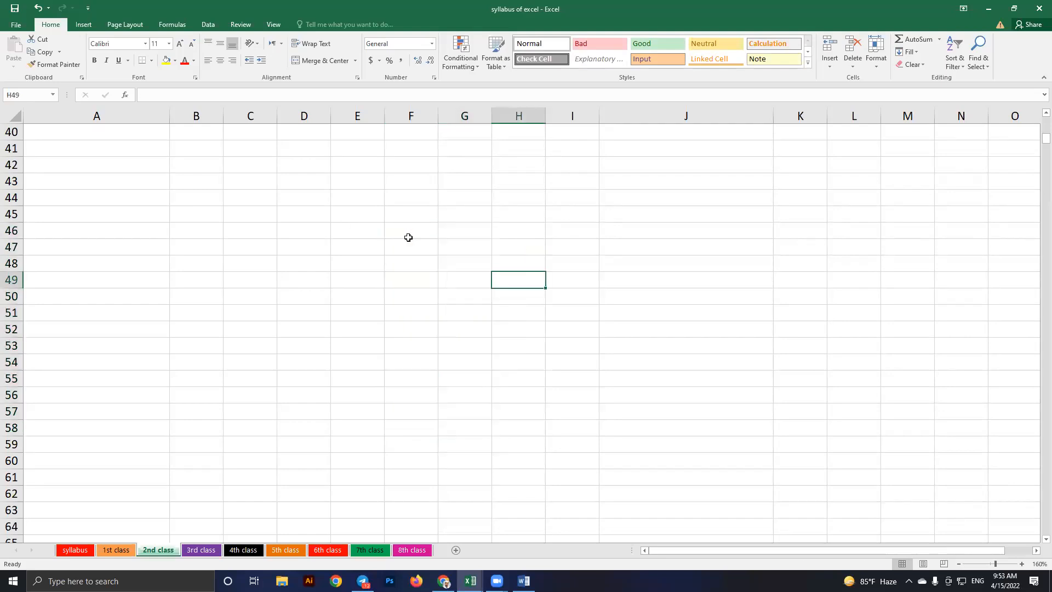
pyautogui.click(357, 214)
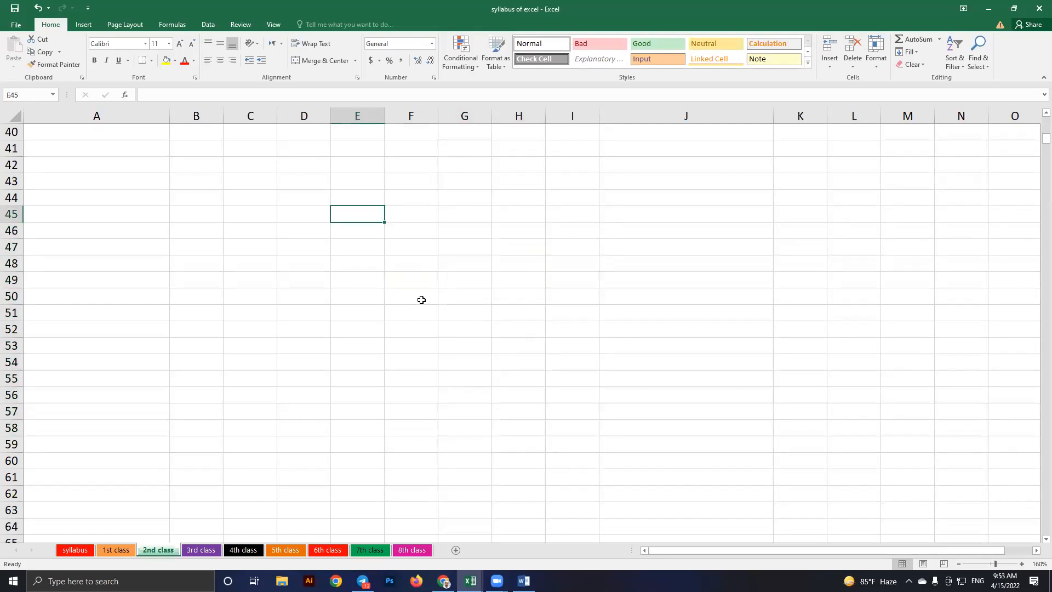
pyautogui.scroll(3, 424, 298)
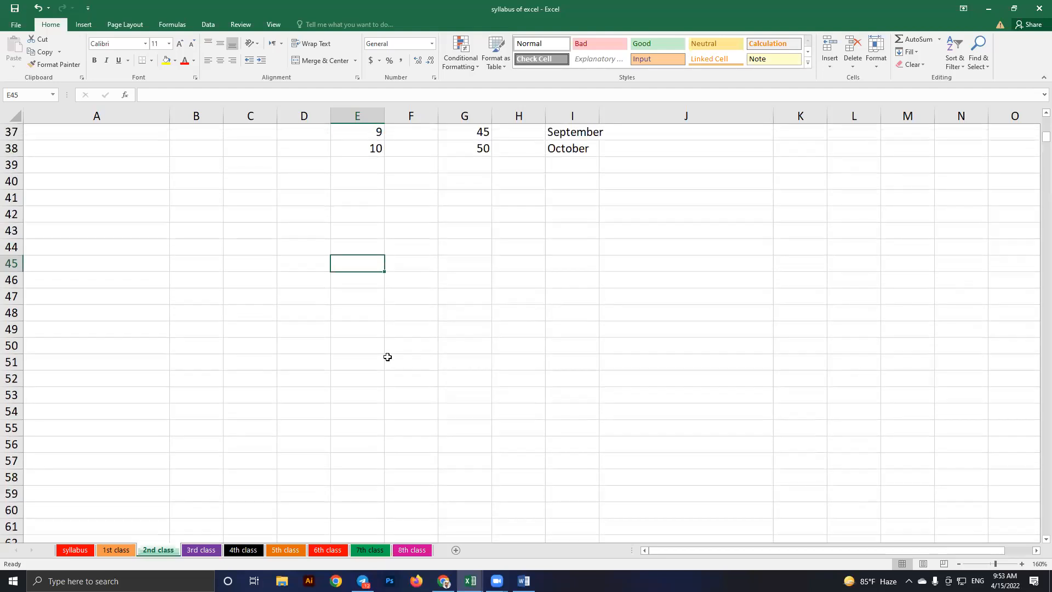
pyautogui.scroll(1, 387, 357)
pyautogui.click(411, 263)
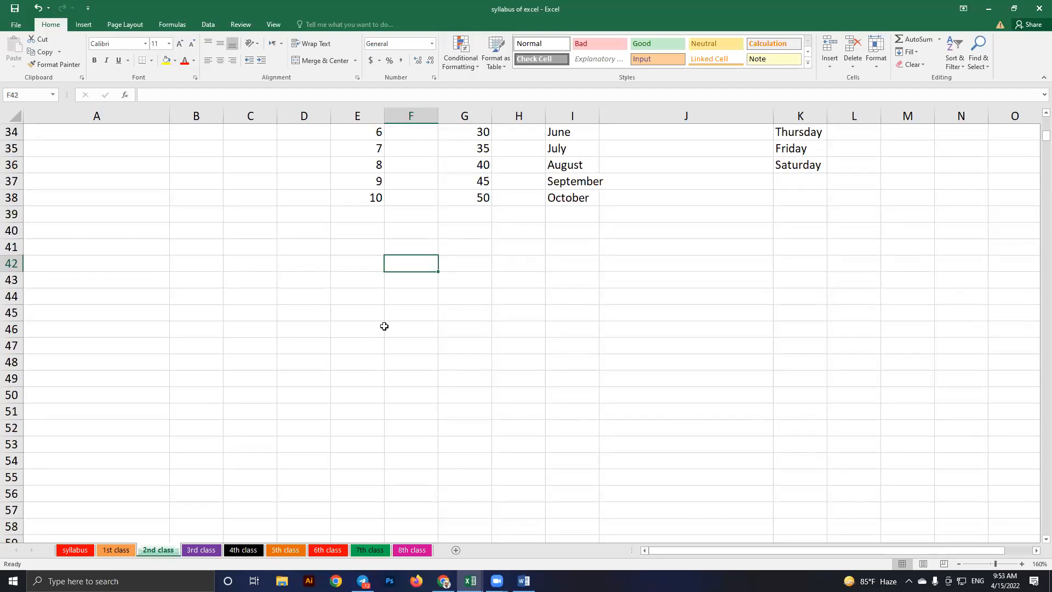
pyautogui.press('Down')
pyautogui.press('Down')
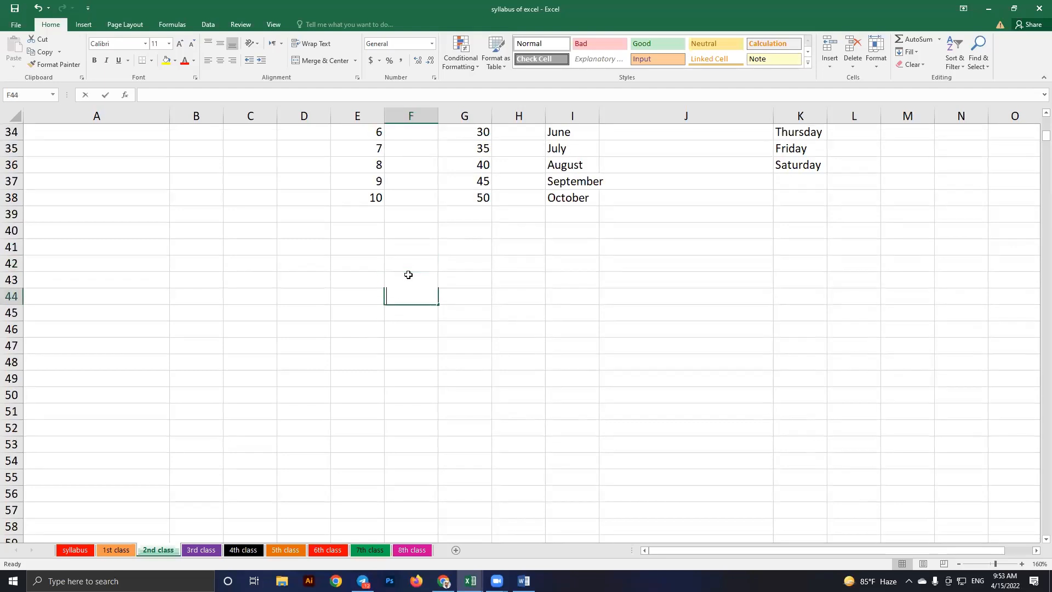
pyautogui.write('2')
pyautogui.press('Return')
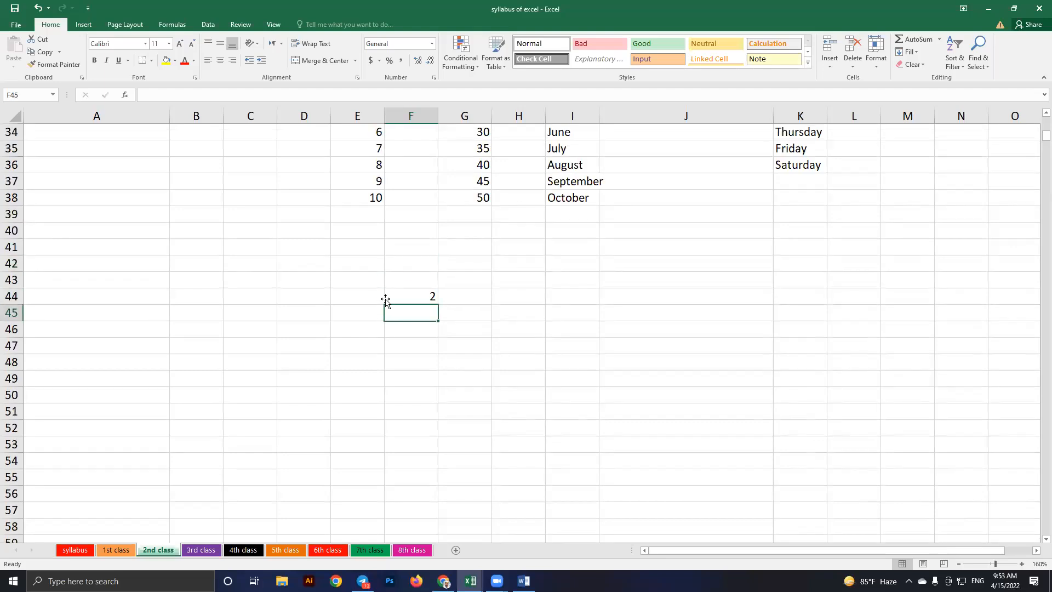
pyautogui.click(421, 297)
pyautogui.moveTo(438, 304); pyautogui.dragTo(440, 470)
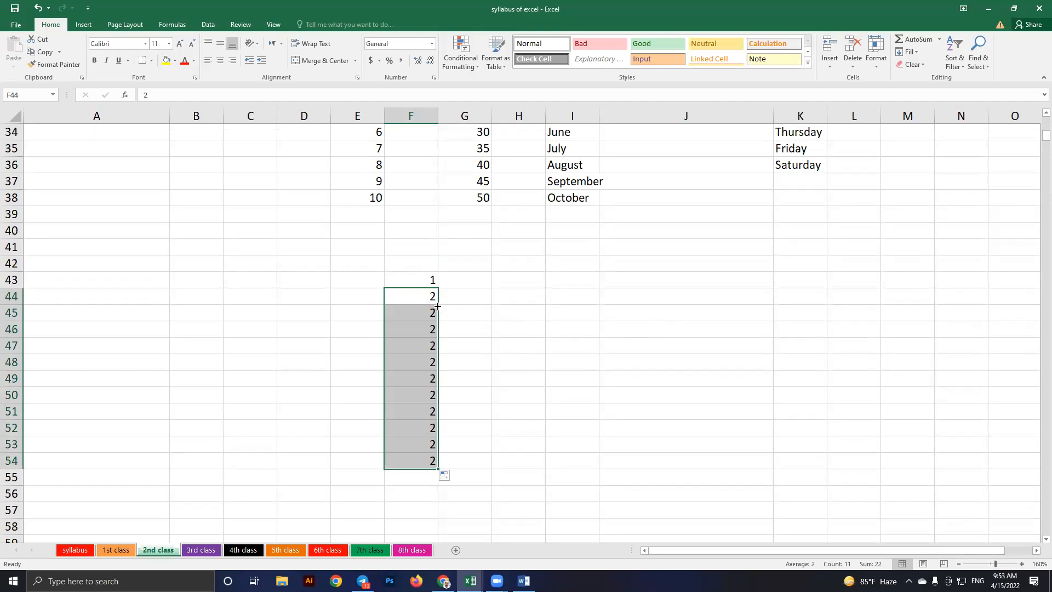
pyautogui.hotkey('ctrl', 'z')
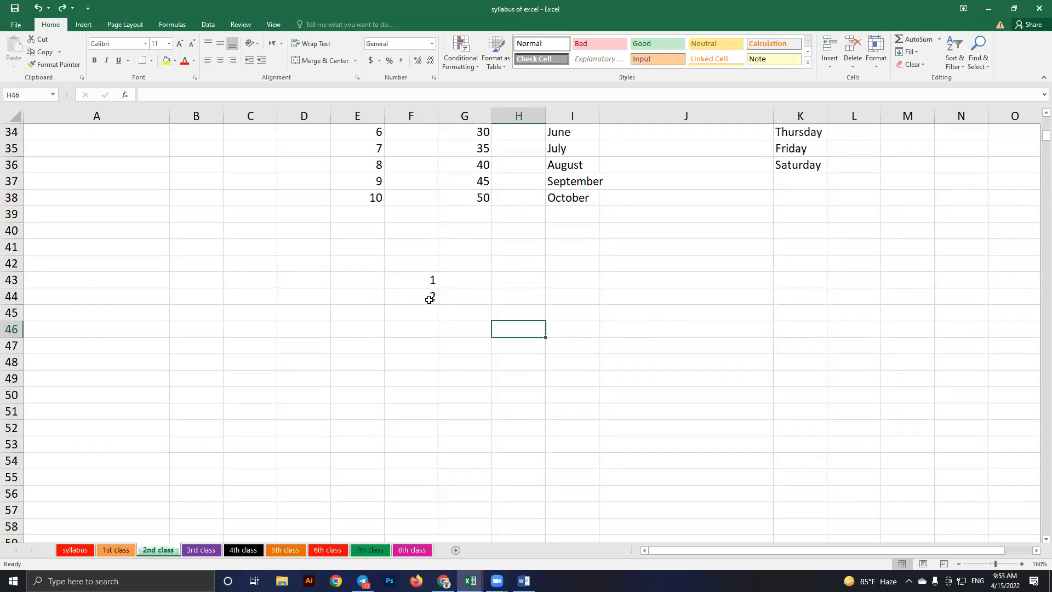
pyautogui.moveTo(428, 280); pyautogui.dragTo(430, 297)
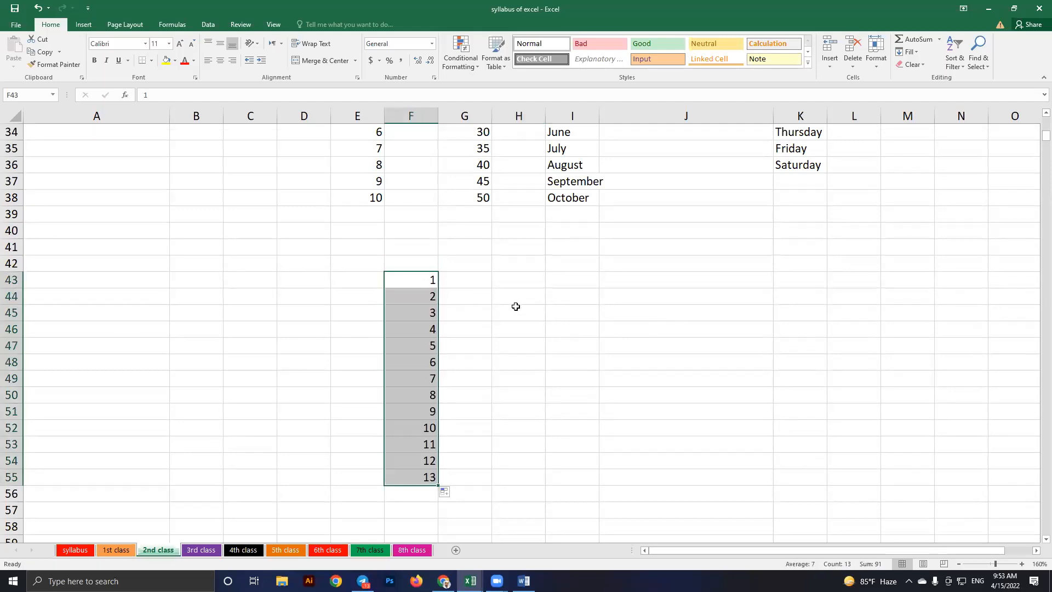
pyautogui.click(515, 304)
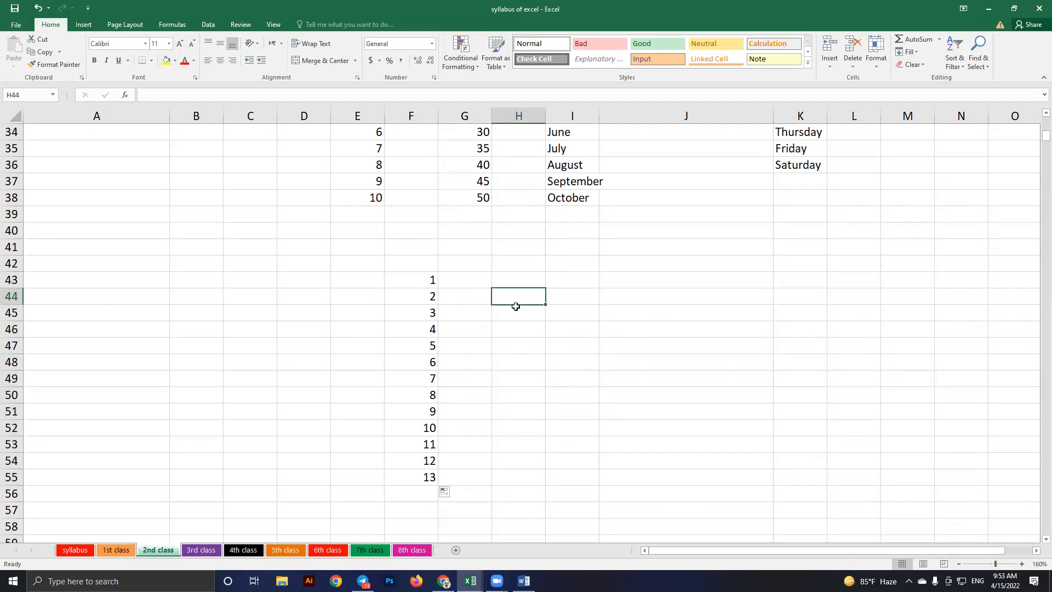
pyautogui.write('Habib')
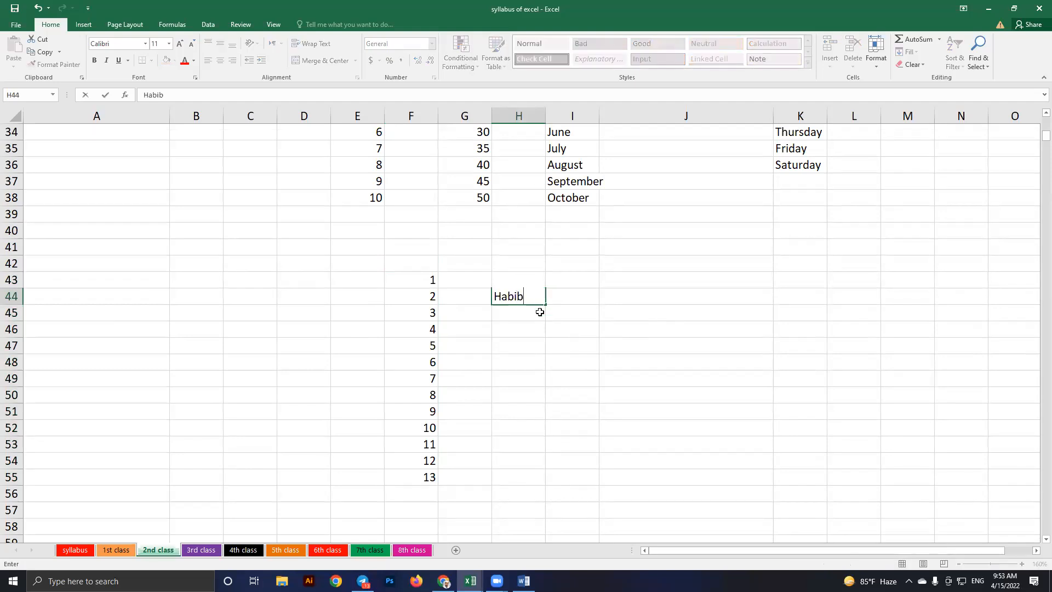
pyautogui.press('Return')
pyautogui.click(544, 305)
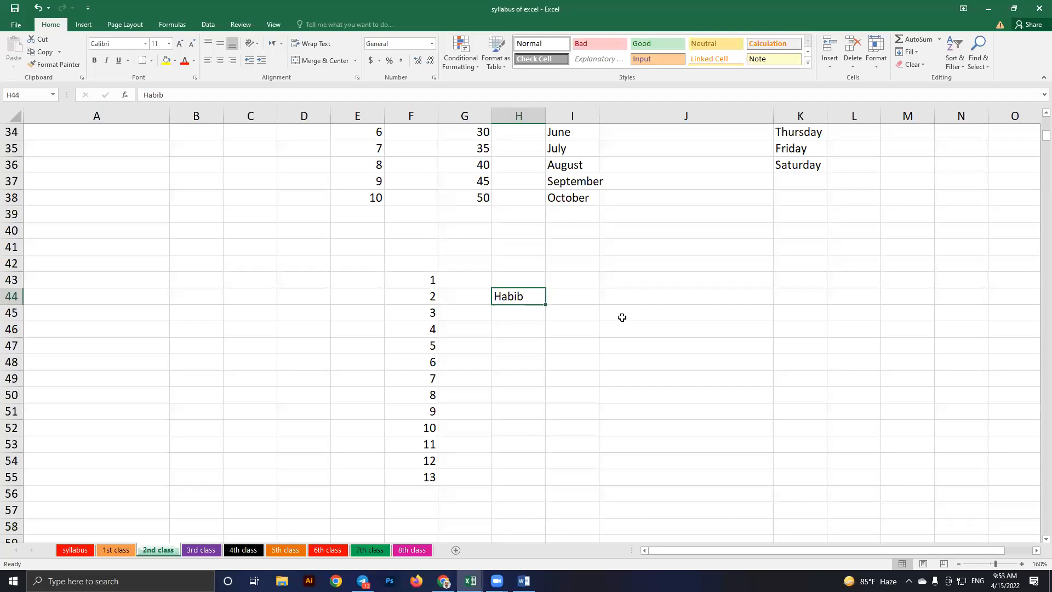
pyautogui.click(578, 301)
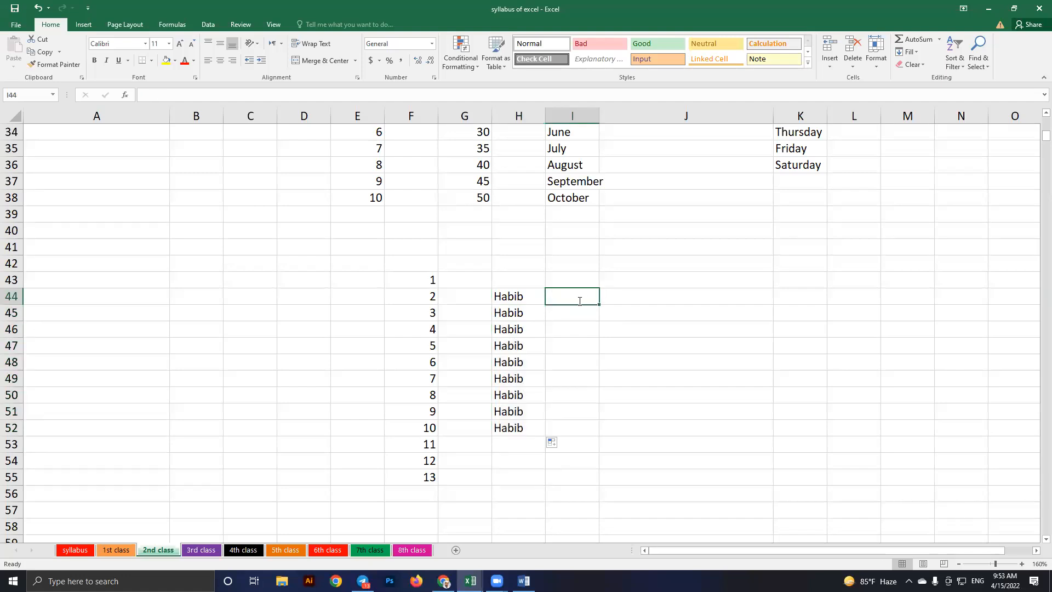
pyautogui.write('Habib')
pyautogui.press('Return')
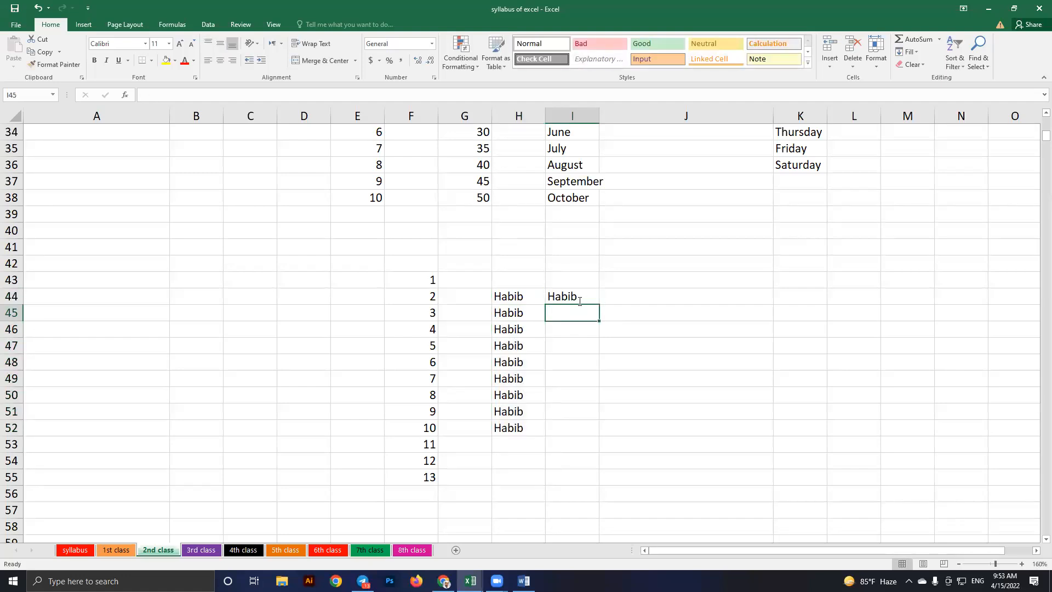
pyautogui.write('Karim')
pyautogui.press('Return')
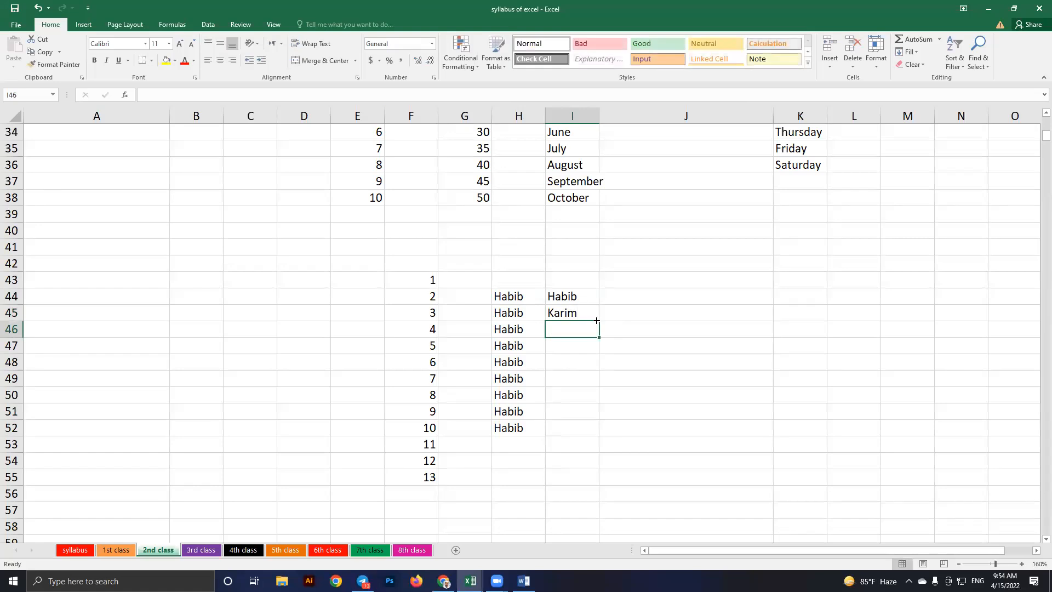
pyautogui.moveTo(597, 320); pyautogui.dragTo(598, 515)
pyautogui.click(610, 265)
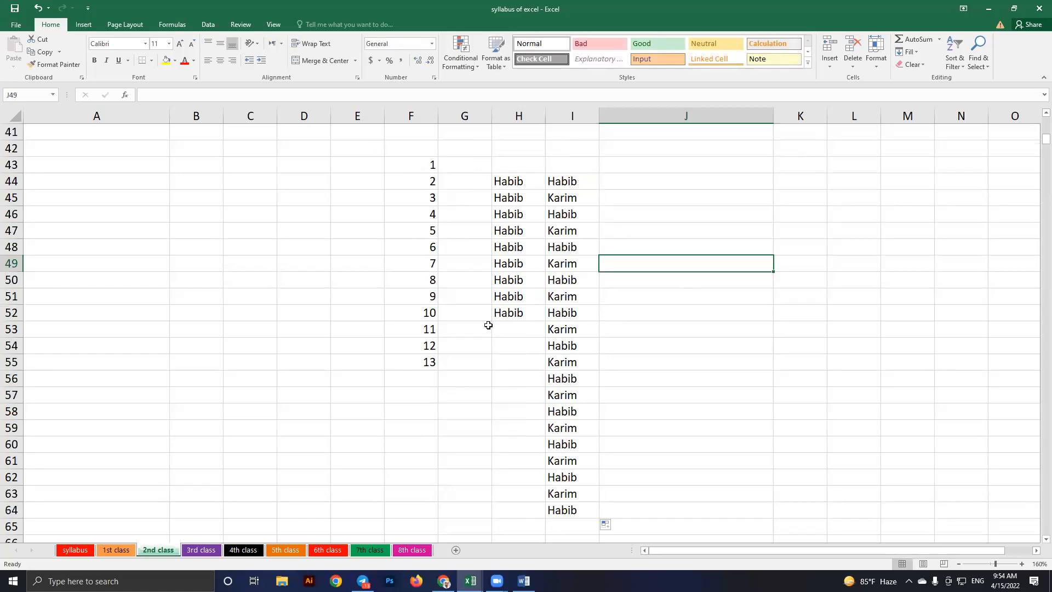
pyautogui.moveTo(415, 165); pyautogui.dragTo(562, 505)
pyautogui.press('Delete')
pyautogui.click(621, 379)
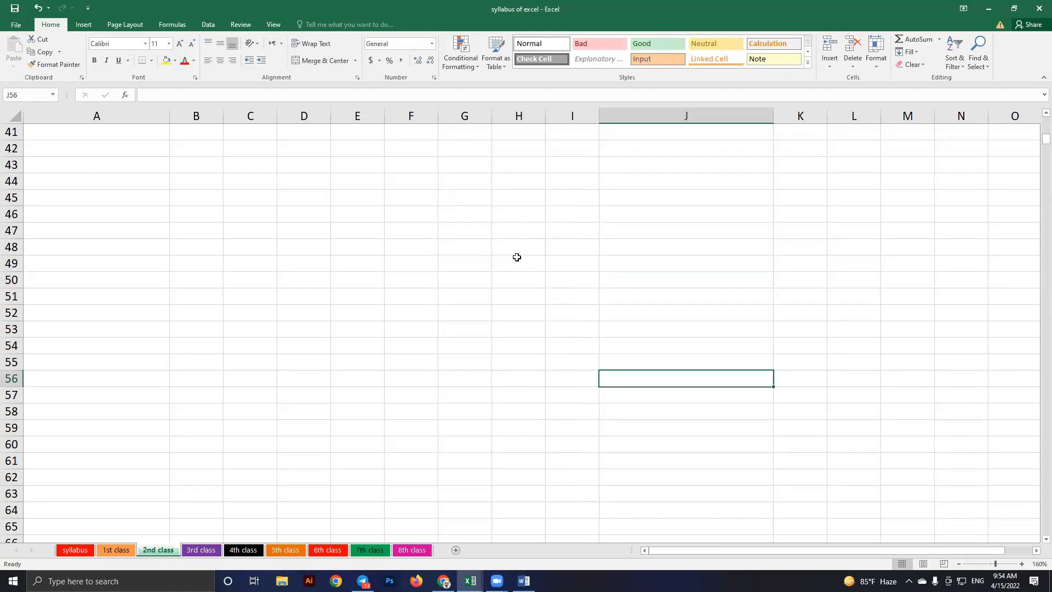
# Enter 1 in F44 and 05 in F45 below the number lists
pyautogui.scroll(3, 516, 257)
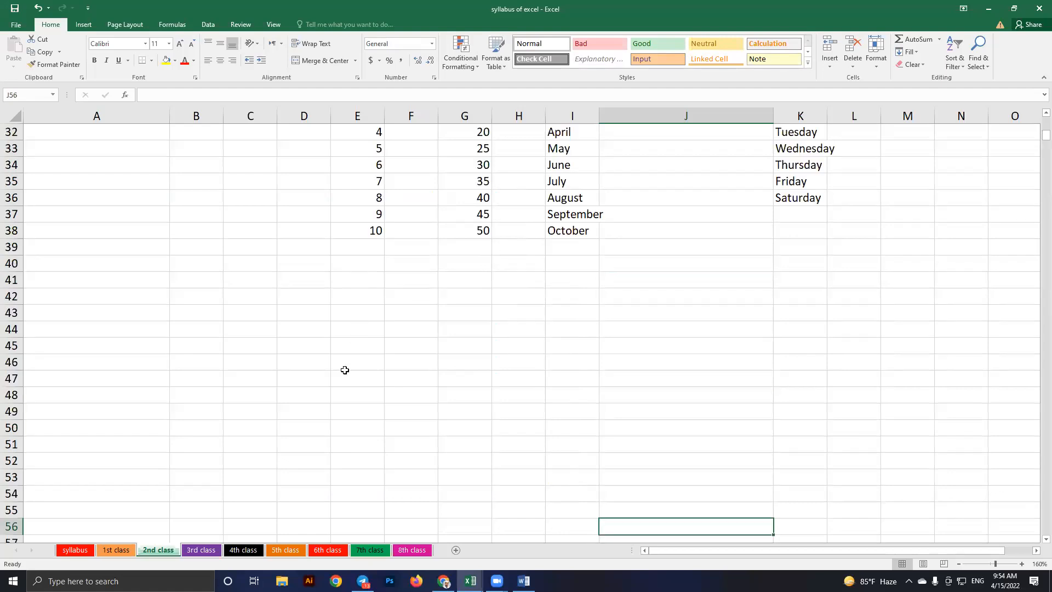
pyautogui.scroll(3, 345, 370)
pyautogui.click(358, 231)
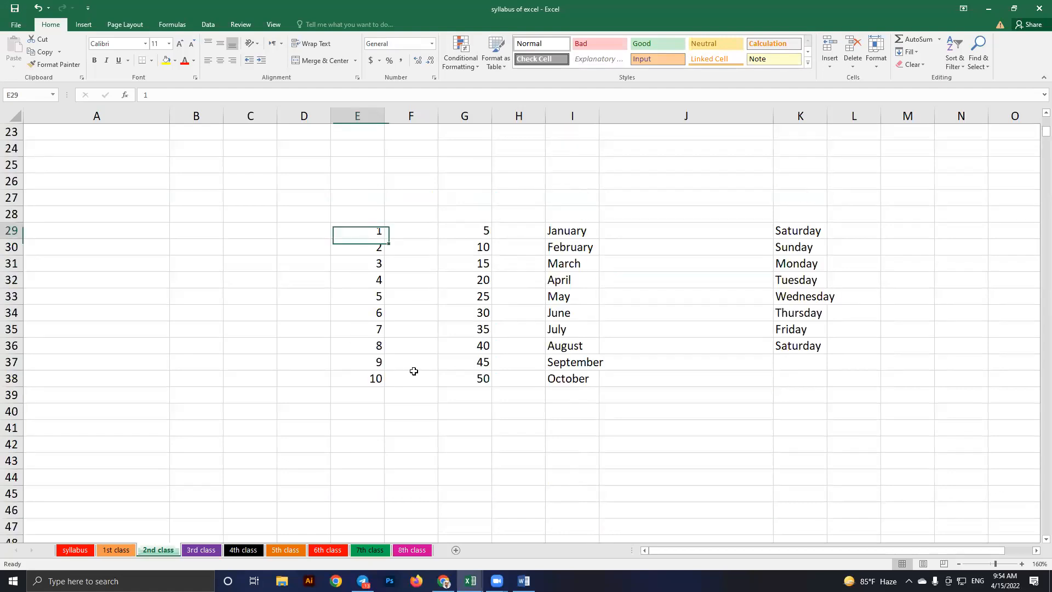
pyautogui.scroll(-2, 414, 371)
pyautogui.click(414, 371)
pyautogui.write('1')
pyautogui.press('Return')
pyautogui.write('05')
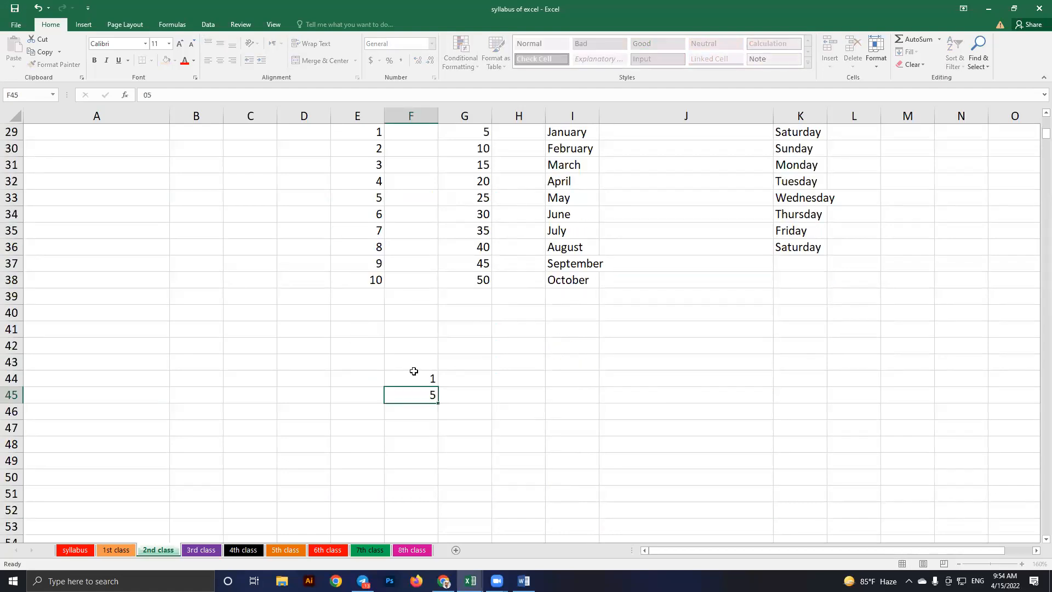
pyautogui.press('Return')
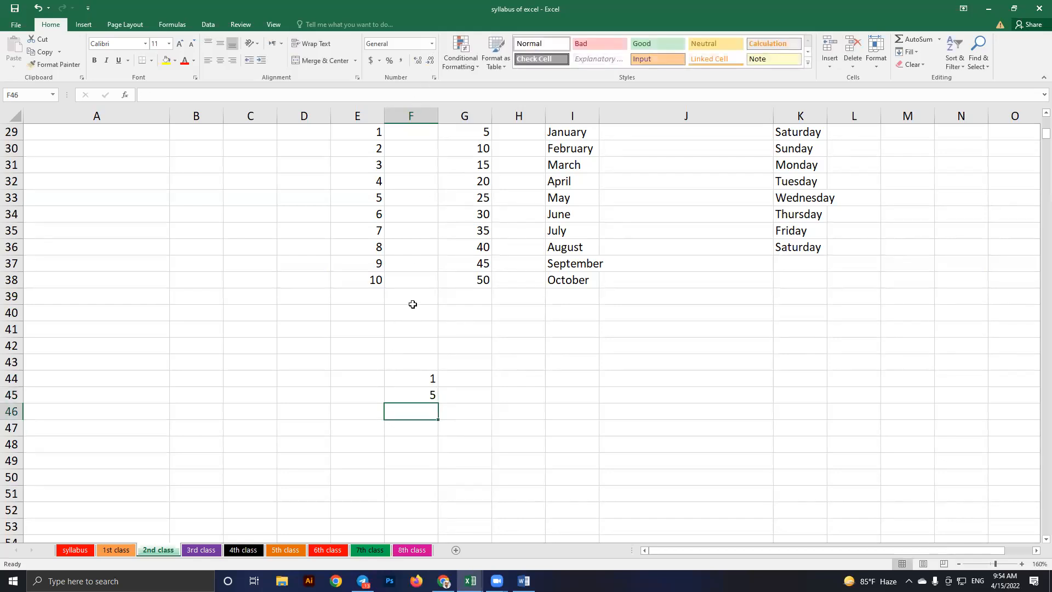
# Select and delete the stray 1 and 5 entries below the lists
pyautogui.scroll(4, 411, 308)
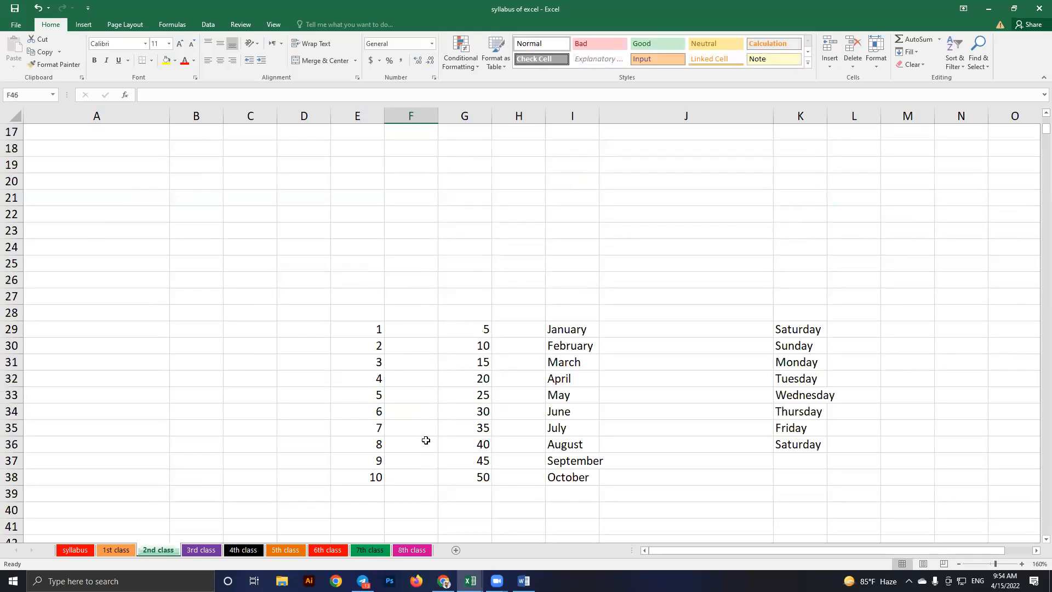
pyautogui.scroll(-3, 426, 441)
pyautogui.moveTo(413, 407); pyautogui.dragTo(444, 472)
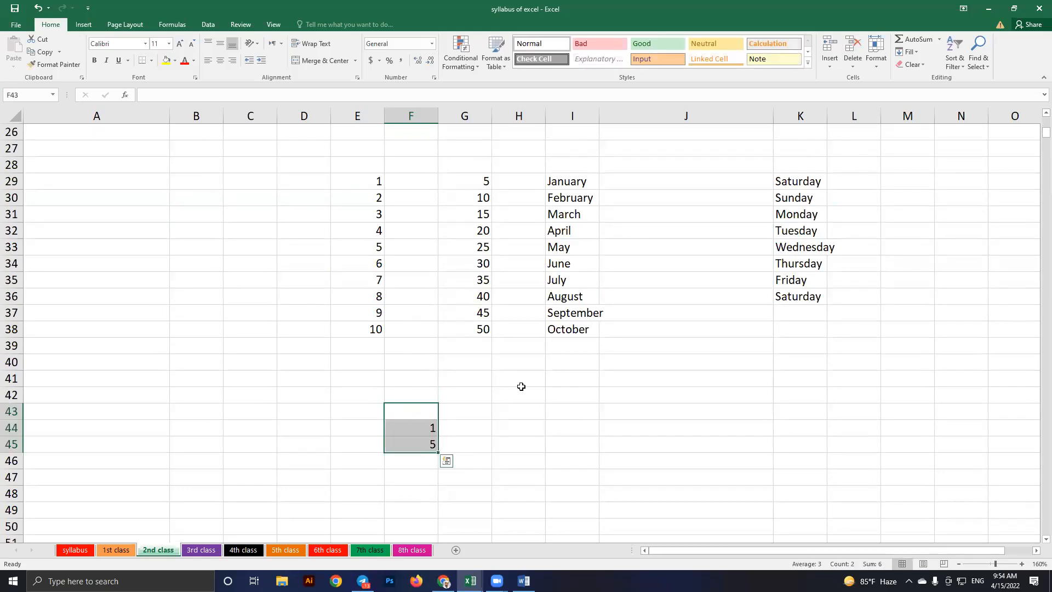
pyautogui.press('Delete')
pyautogui.scroll(1, 574, 427)
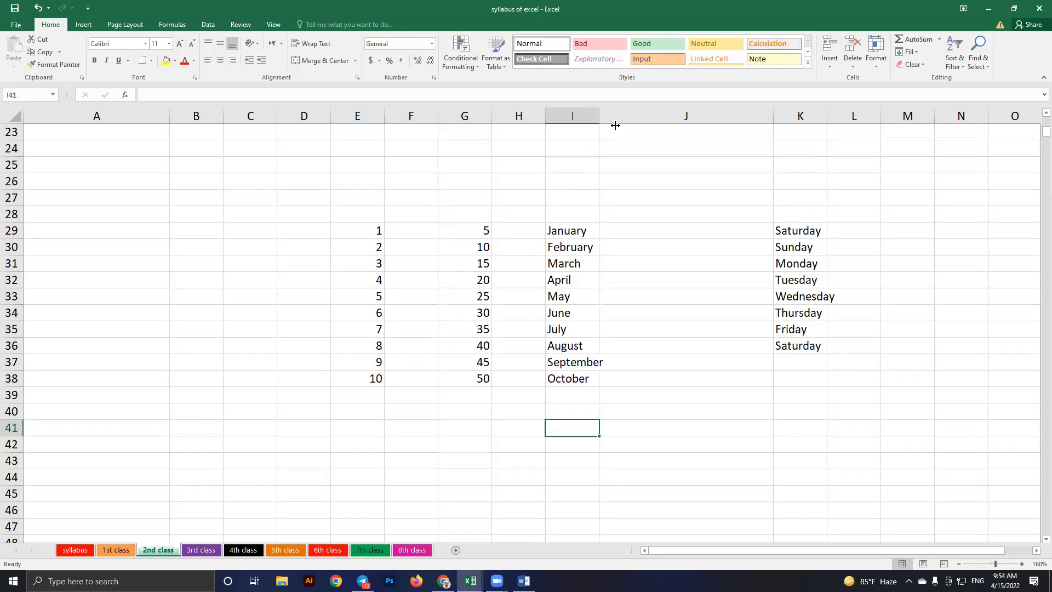
# Back in Book4, widen column H and enter 1/2 in H8, which displays as 2-Jan
pyautogui.hotkey('alt', 'Tab')
pyautogui.press('F4')
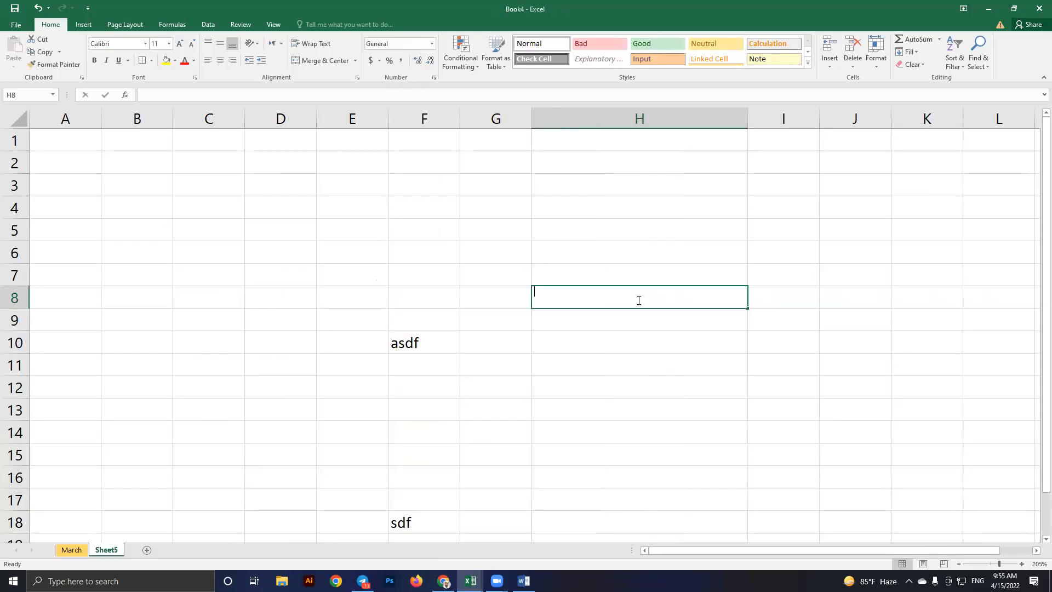
pyautogui.write('1/2')
pyautogui.hotkey('ctrl', 'Return')
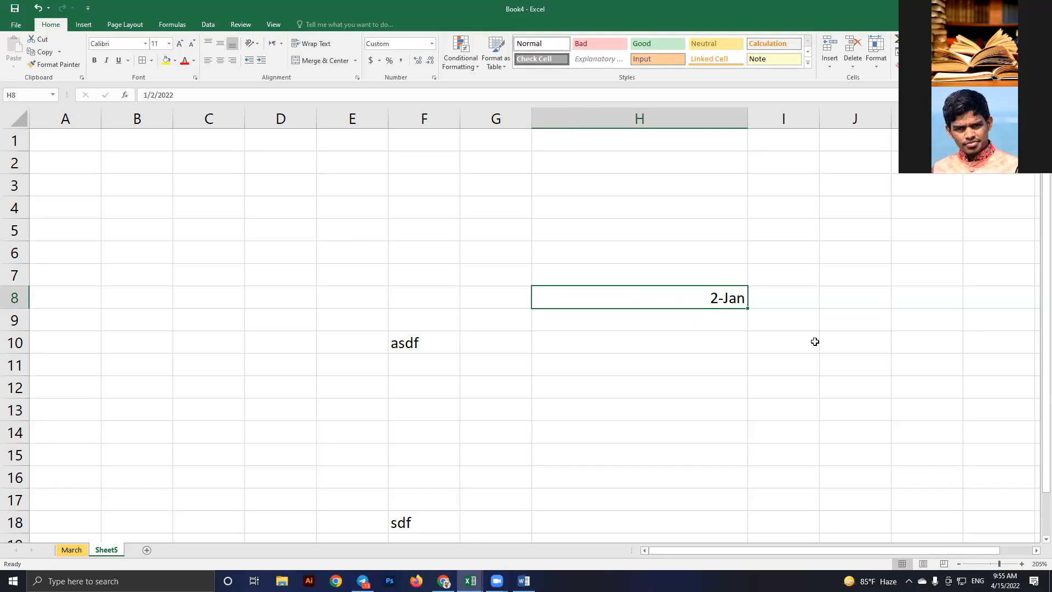
# Enter a phone-style number starting with 0 in H10 and check that its leading zero was dropped
pyautogui.press('Down')
pyautogui.press('Down')
pyautogui.scroll(-1, 814, 341)
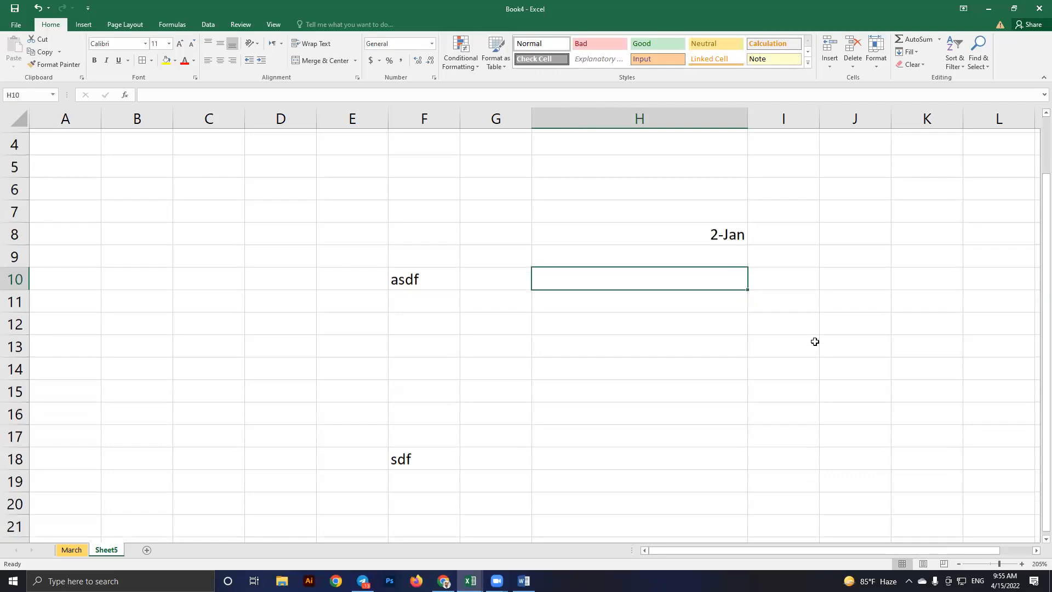
pyautogui.scroll(-1, 814, 342)
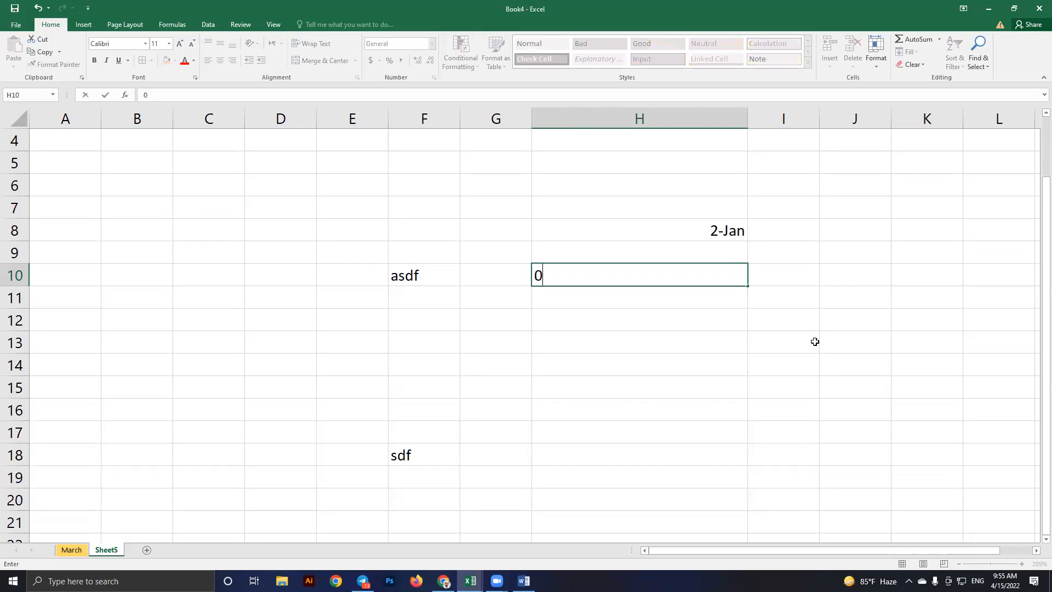
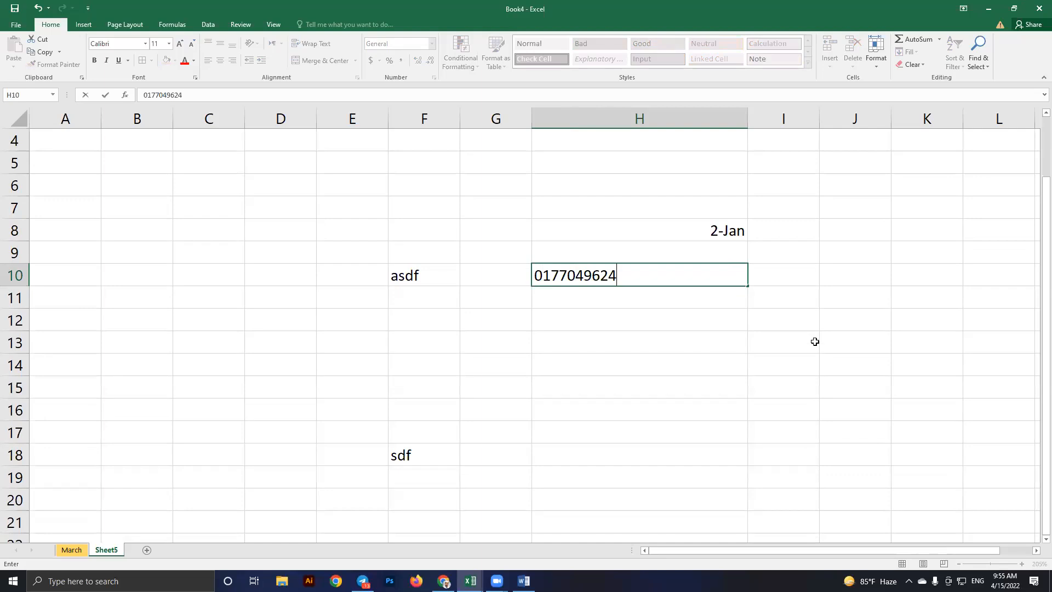
pyautogui.press('Return')
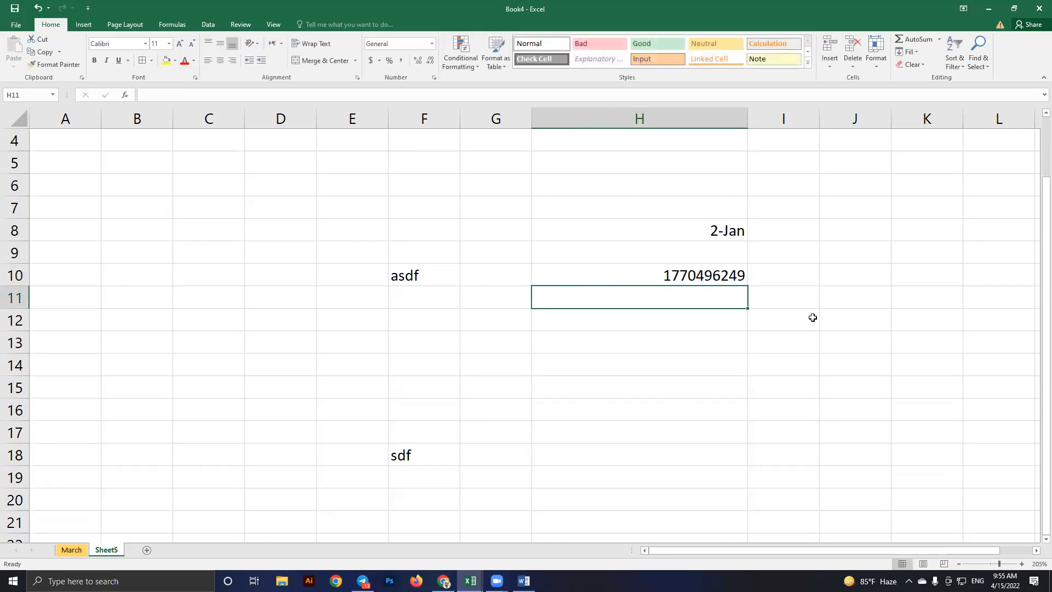
pyautogui.click(628, 275)
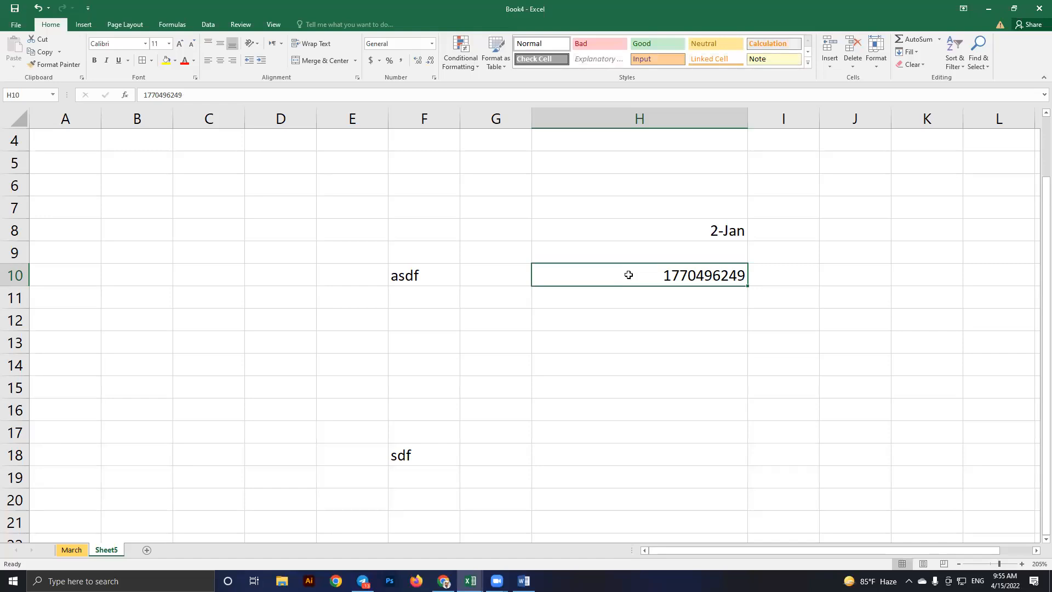
pyautogui.press('Return')
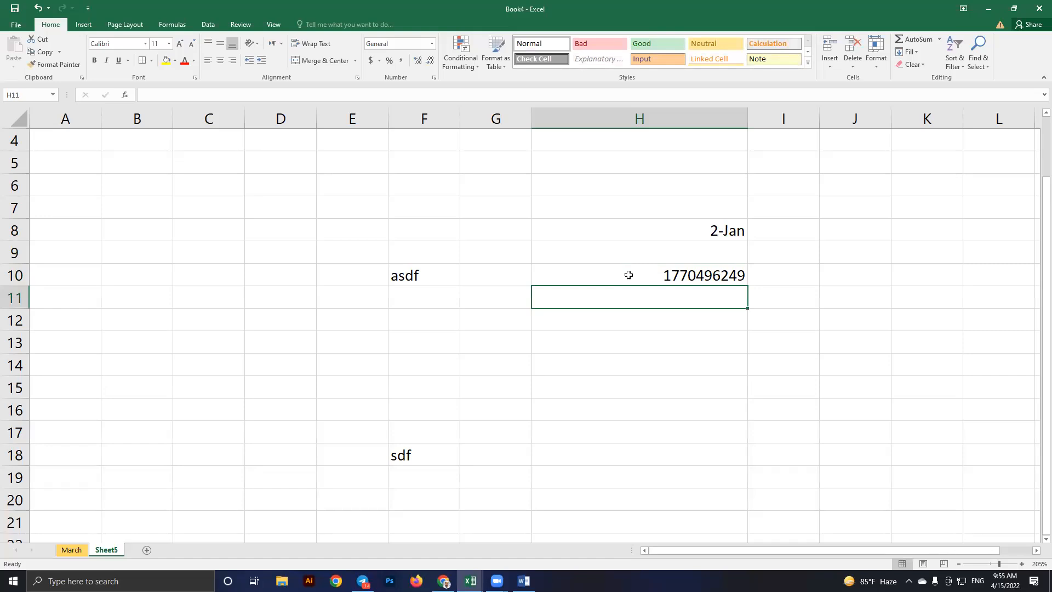
# Enter 1/2 in H13 so it shows as 2-Jan
pyautogui.click(432, 43)
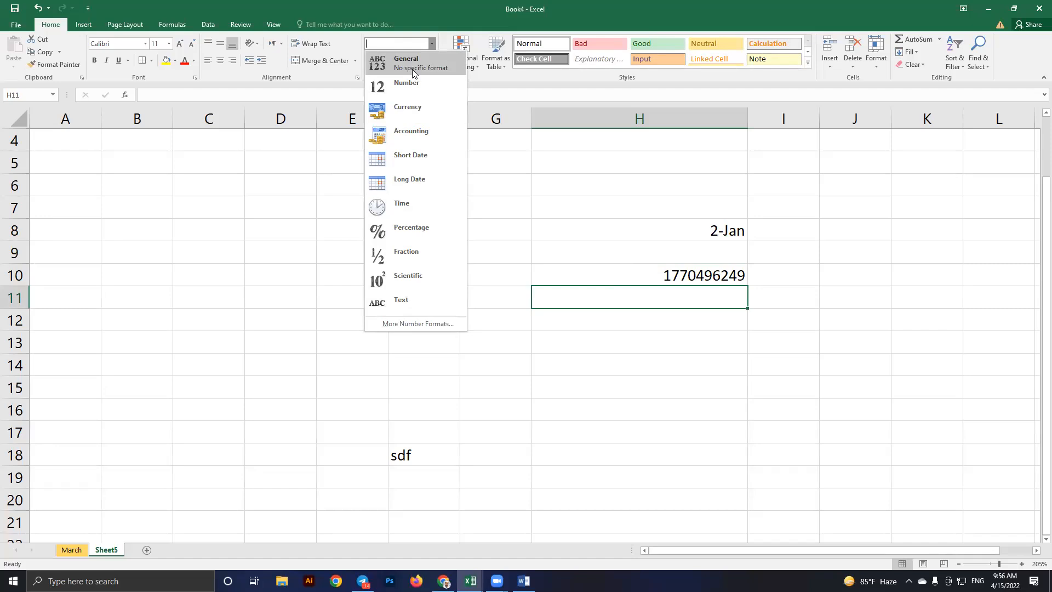
pyautogui.click(589, 313)
pyautogui.click(599, 331)
pyautogui.write('1/2')
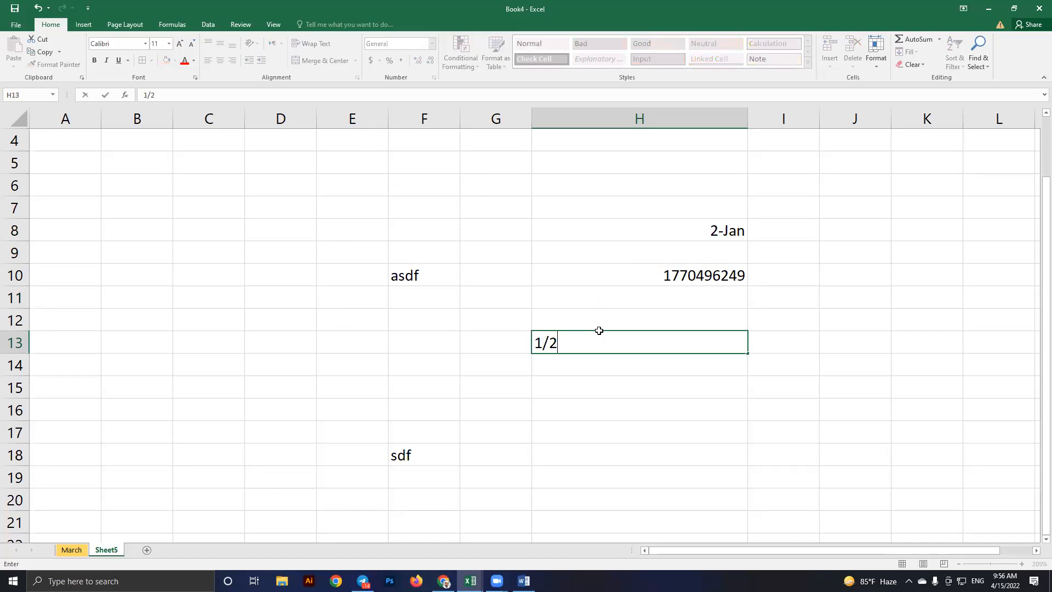
pyautogui.press('Return')
pyautogui.click(688, 345)
pyautogui.click(666, 368)
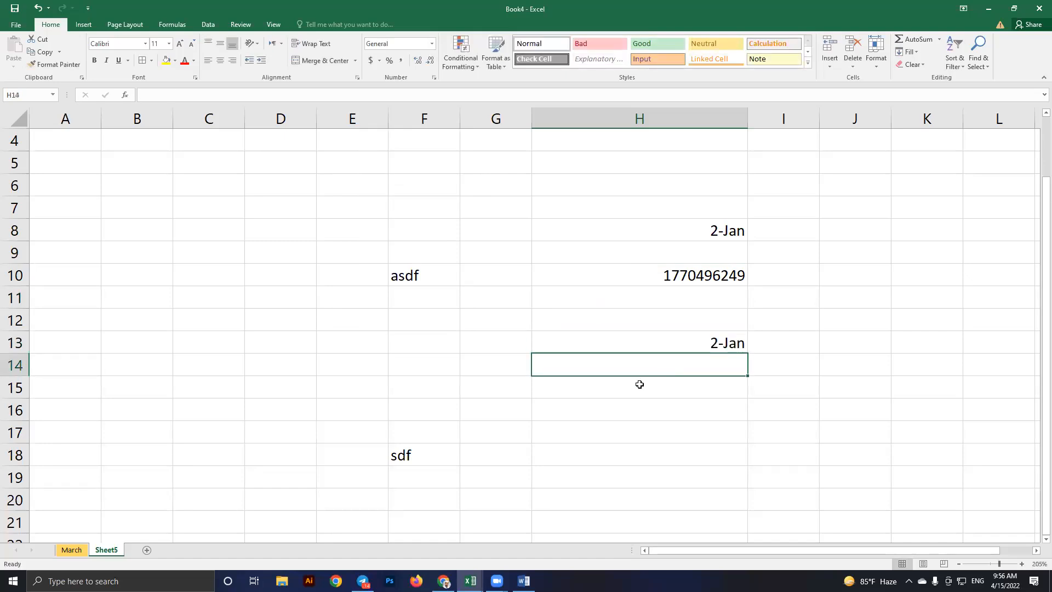
# Give H15 the Fraction format and enter 2 in it
pyautogui.click(639, 384)
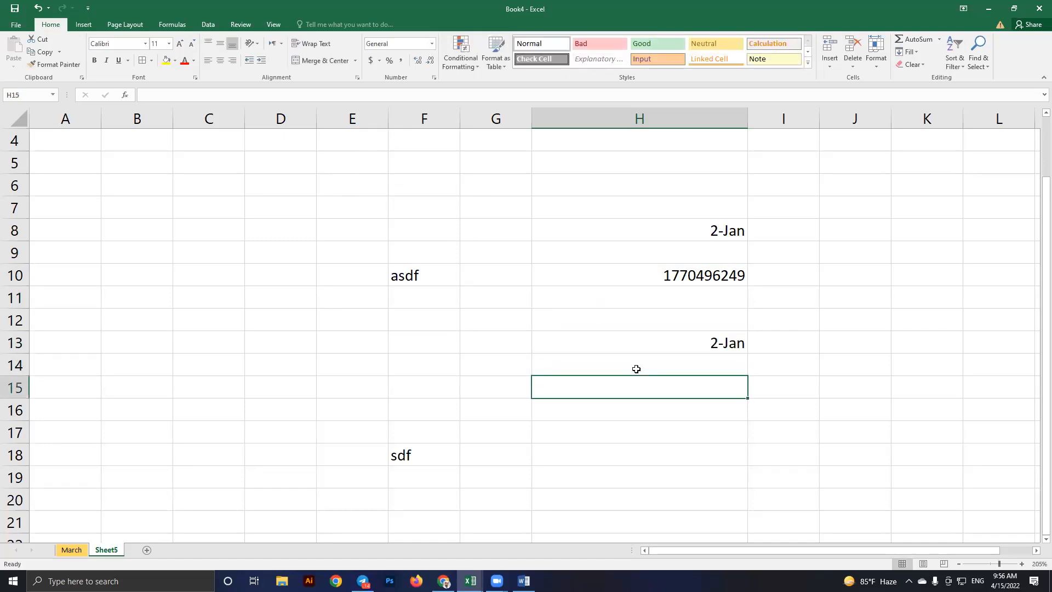
pyautogui.scroll(-1, 619, 356)
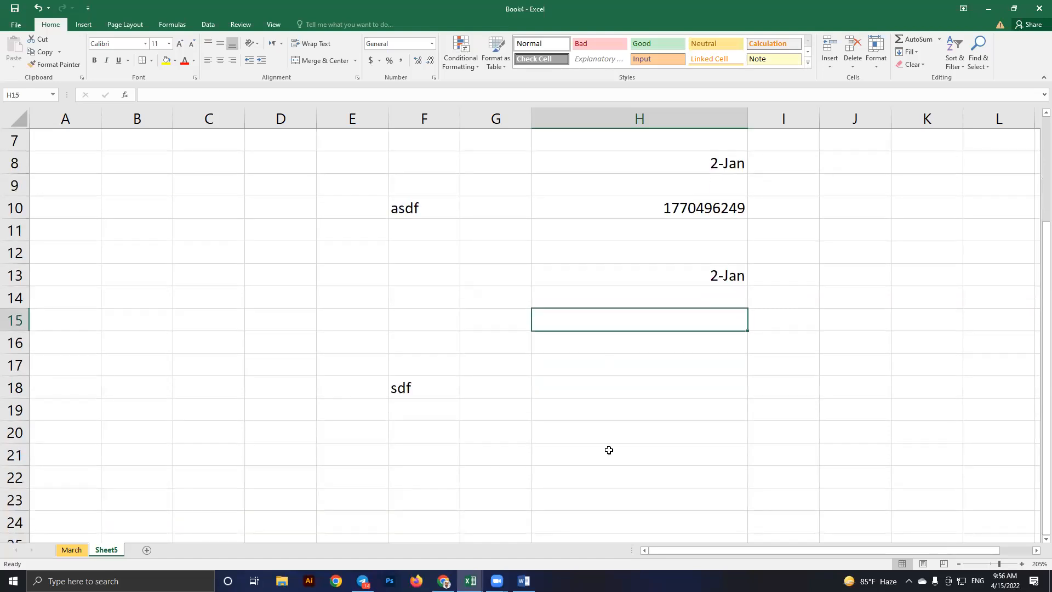
pyautogui.moveTo(627, 322); pyautogui.dragTo(608, 450)
pyautogui.click(634, 317)
pyautogui.click(433, 44)
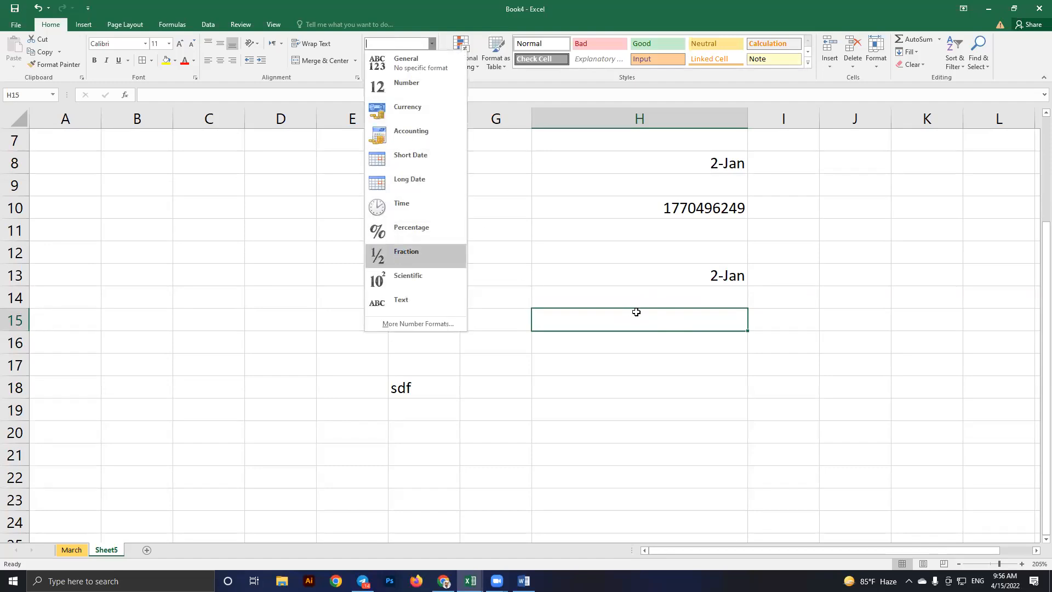
pyautogui.press('Return')
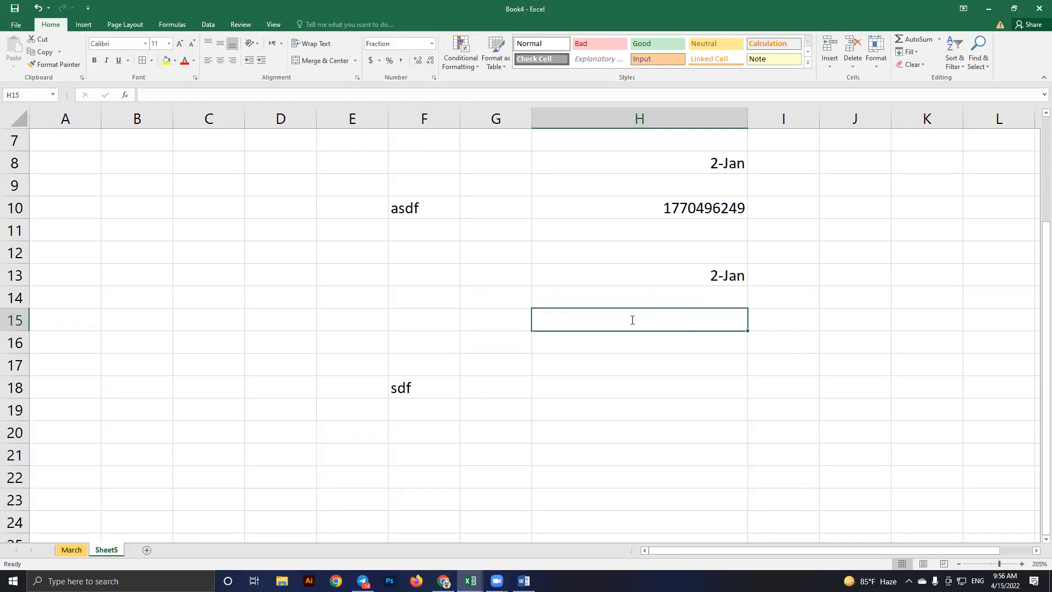
pyautogui.write('2')
pyautogui.click(630, 319)
pyautogui.press('Return')
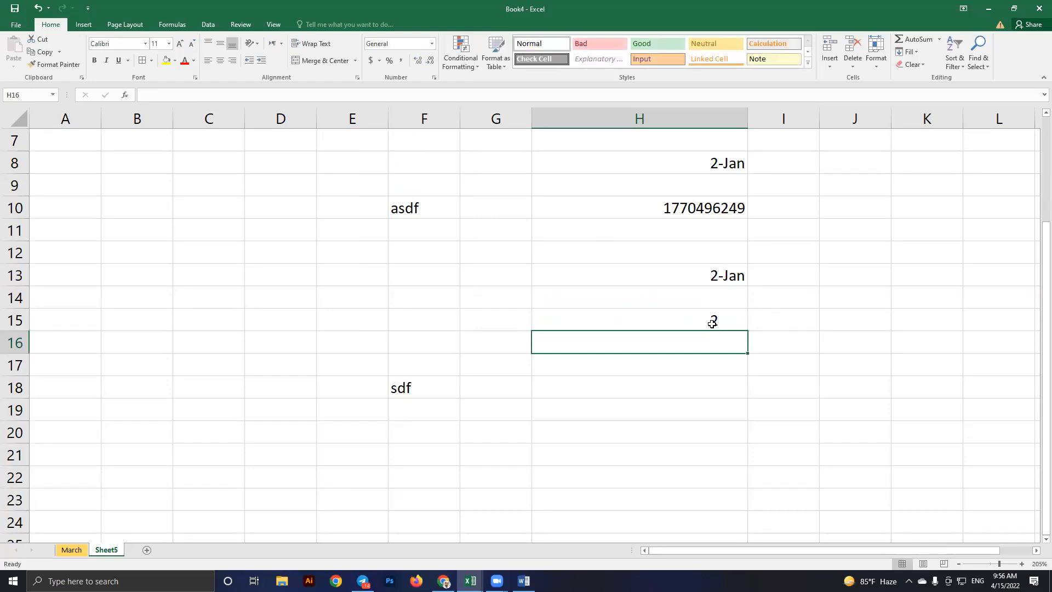
# Compare H15 with the H13 date, then clear the 2 from H15
pyautogui.click(711, 323)
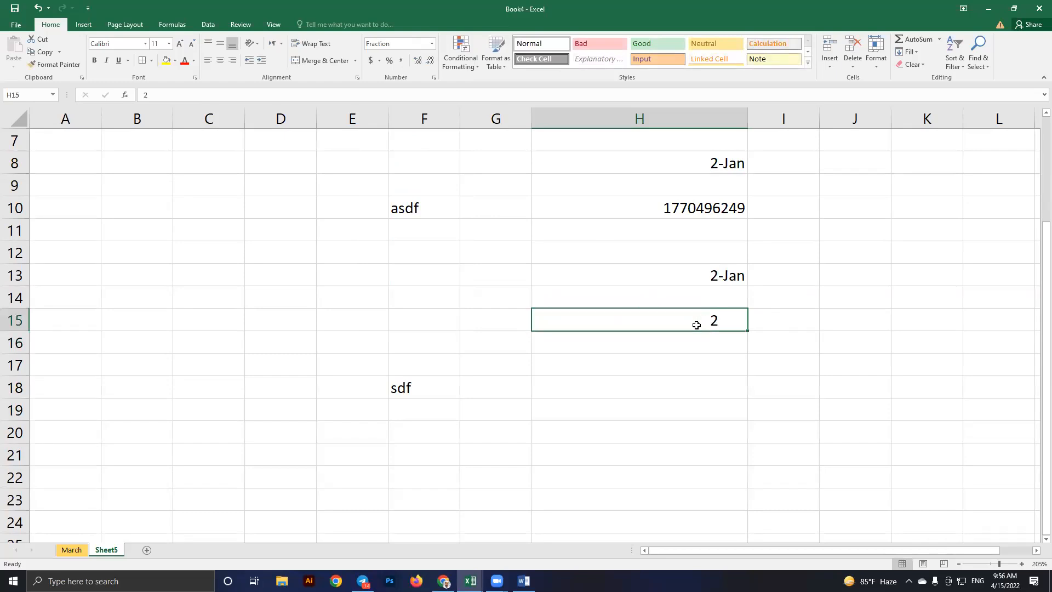
pyautogui.click(697, 276)
pyautogui.press('Down')
pyautogui.press('Down')
pyautogui.click(709, 277)
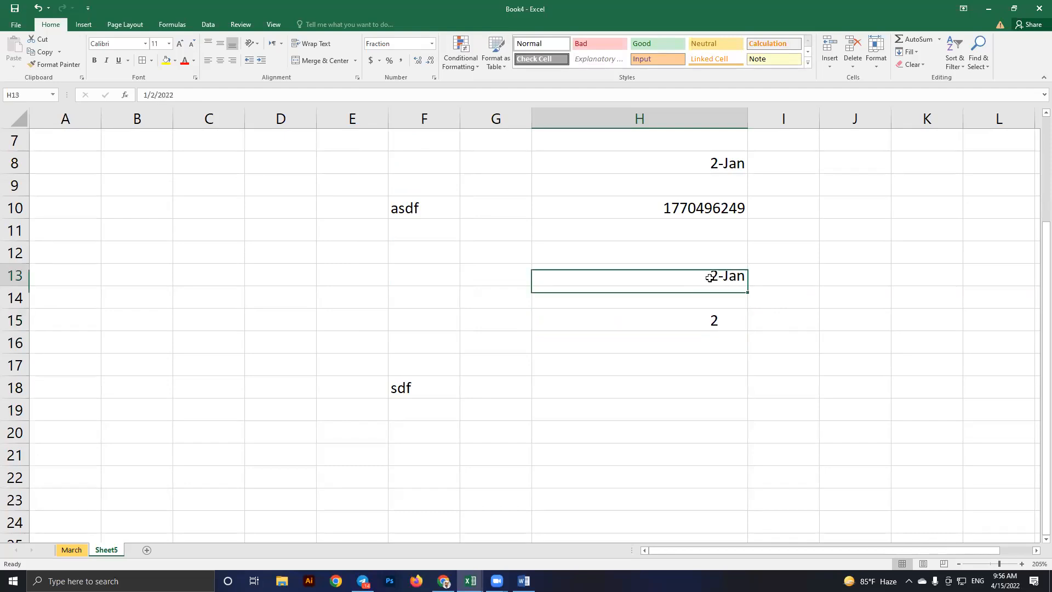
pyautogui.click(696, 325)
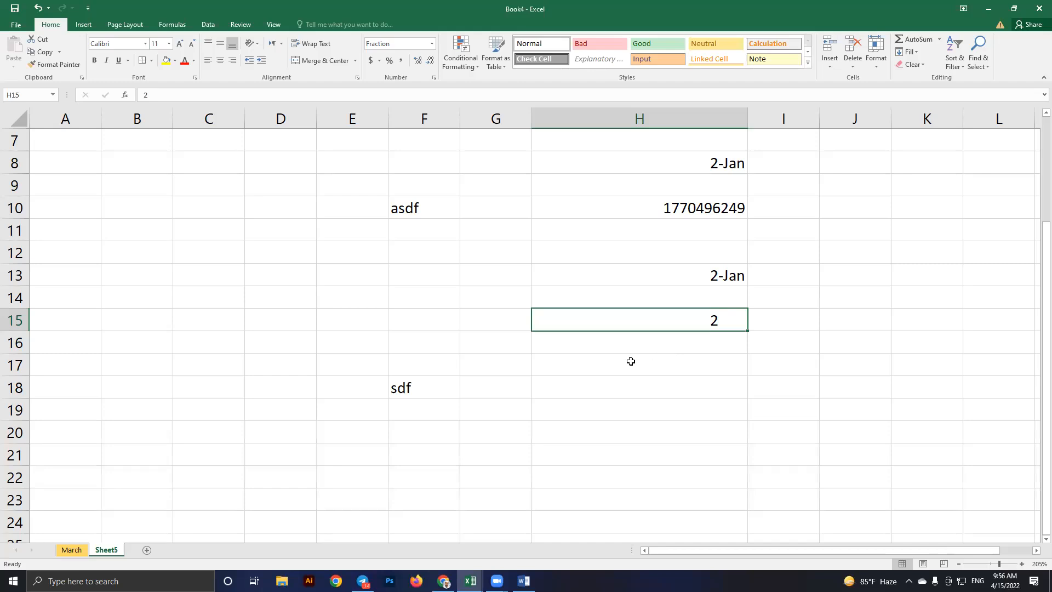
pyautogui.press('Delete')
pyautogui.press('Down')
pyautogui.press('Down')
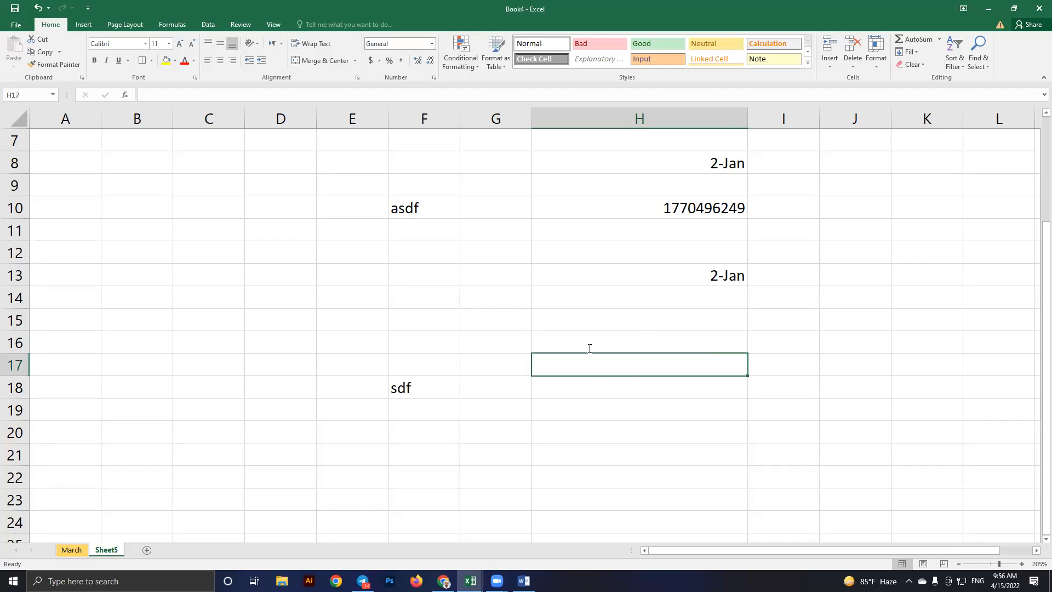
pyautogui.scroll(-1, 590, 348)
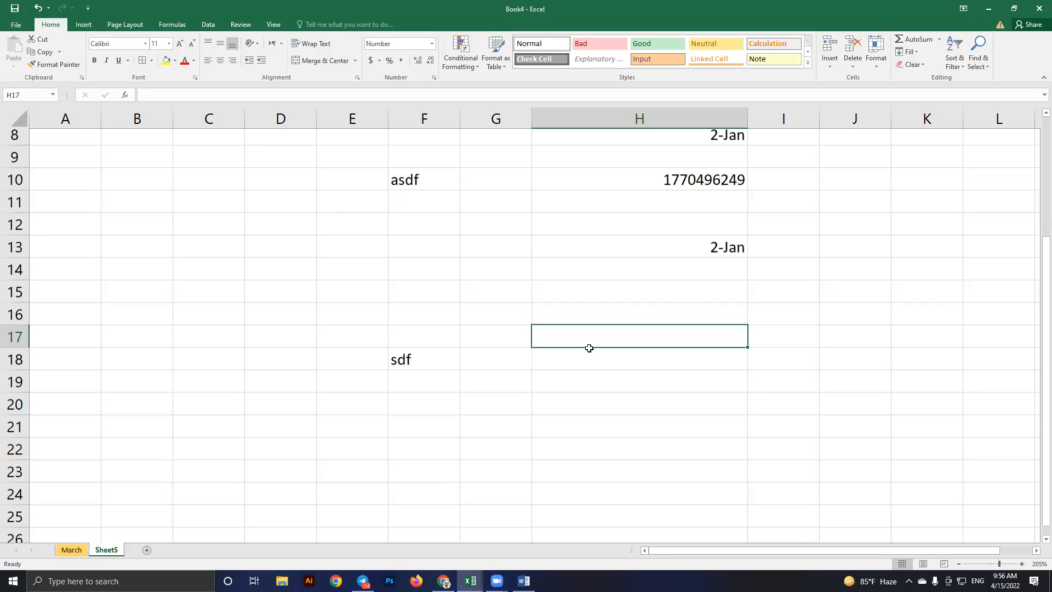
pyautogui.scroll(-3, 589, 348)
pyautogui.click(590, 348)
pyautogui.press('Return')
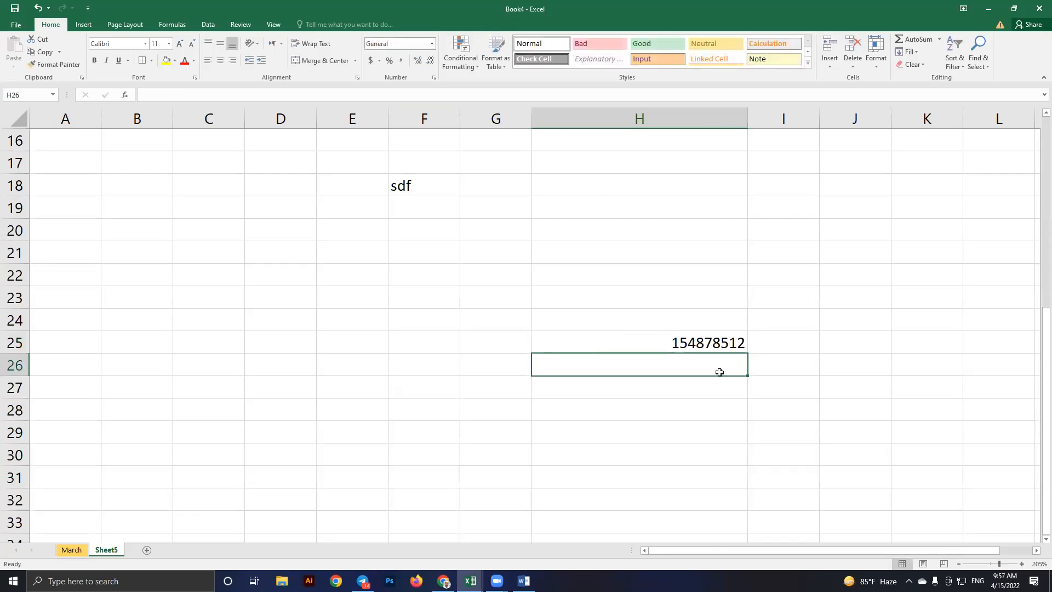
pyautogui.click(667, 348)
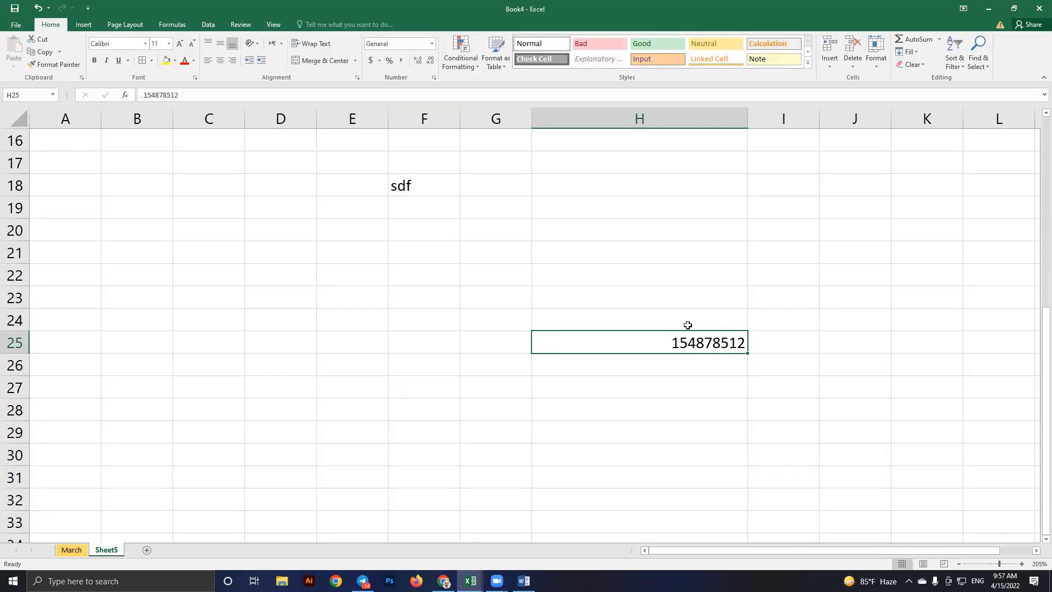
# Format H26 as Currency and enter 255, displayed as $255.00
pyautogui.scroll(-1, 629, 300)
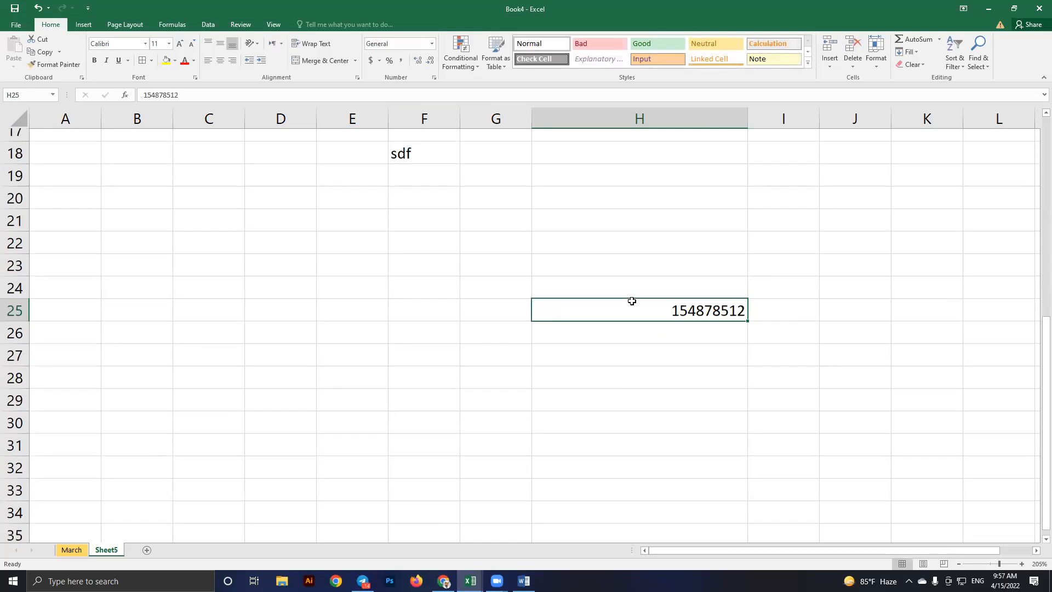
pyautogui.click(627, 287)
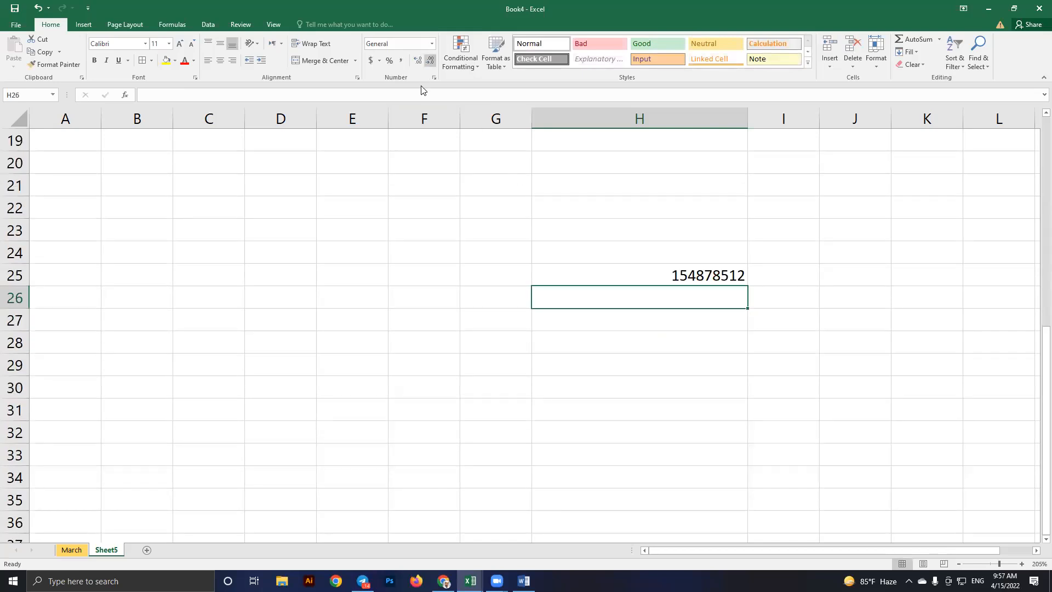
pyautogui.click(432, 44)
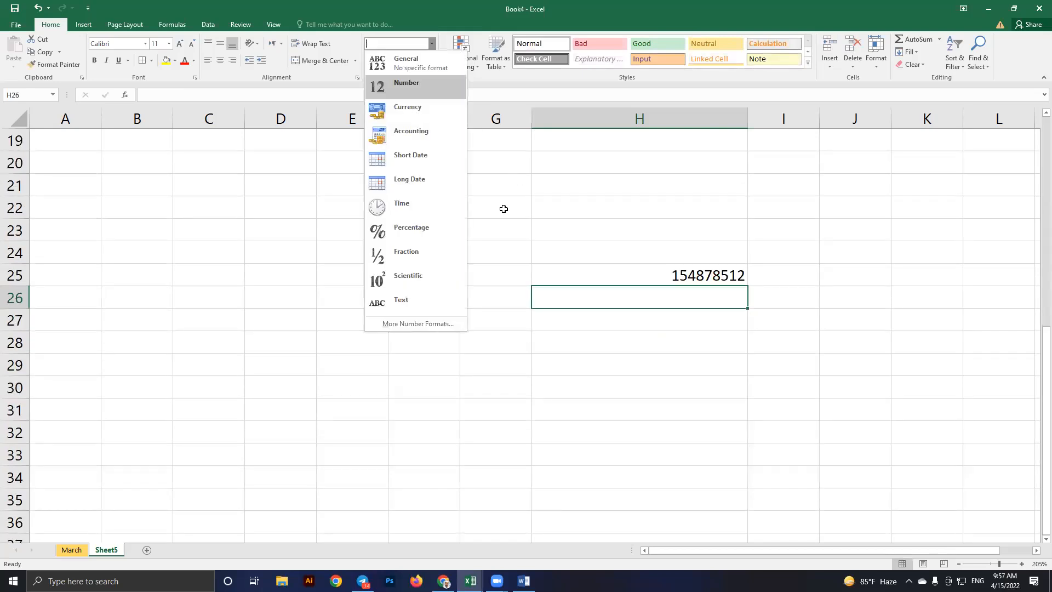
pyautogui.click(660, 301)
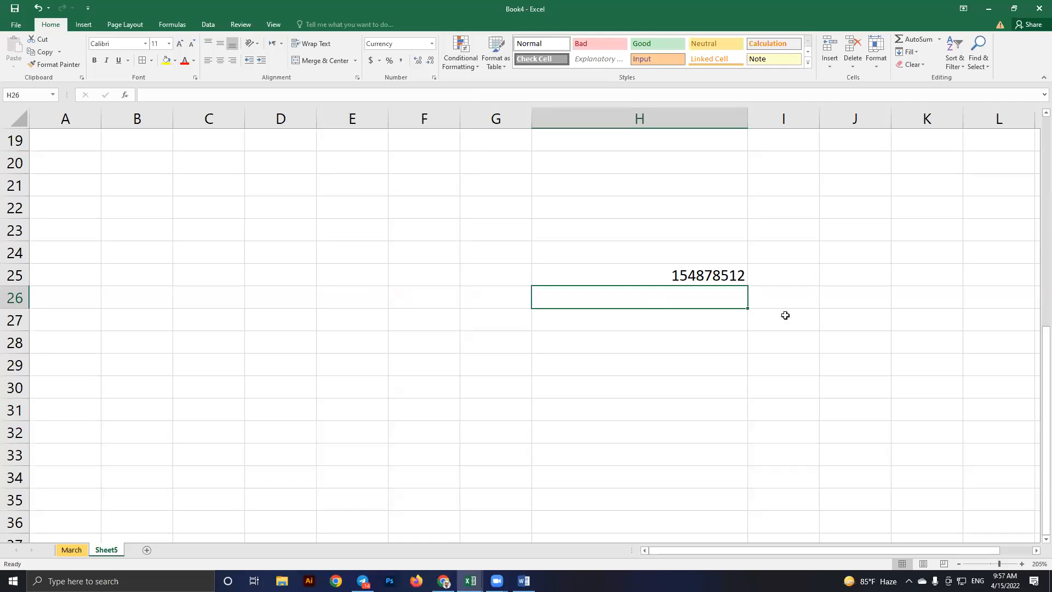
pyautogui.write('255')
pyautogui.press('Return')
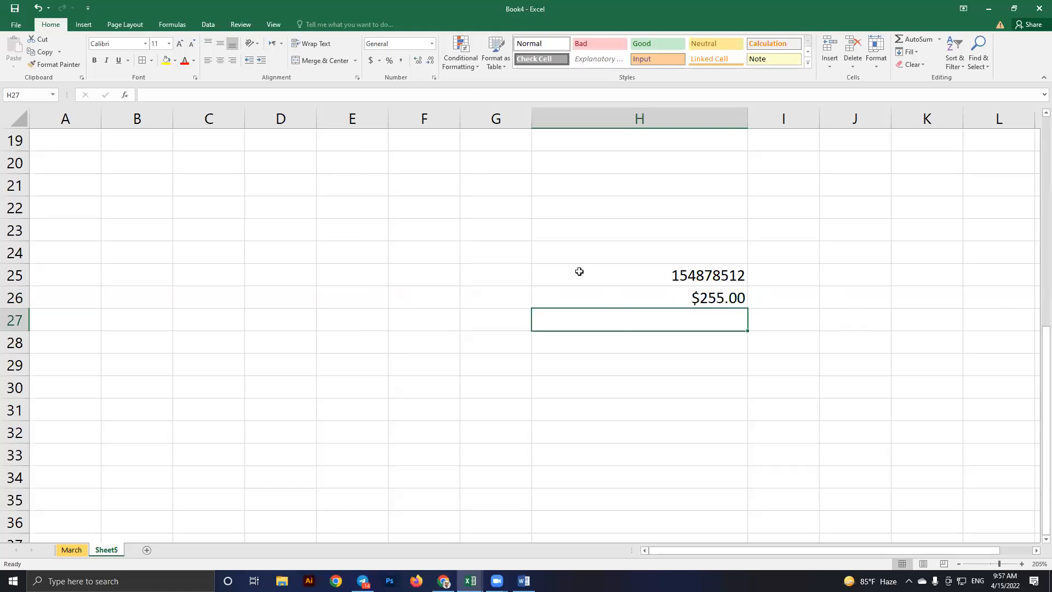
pyautogui.click(433, 45)
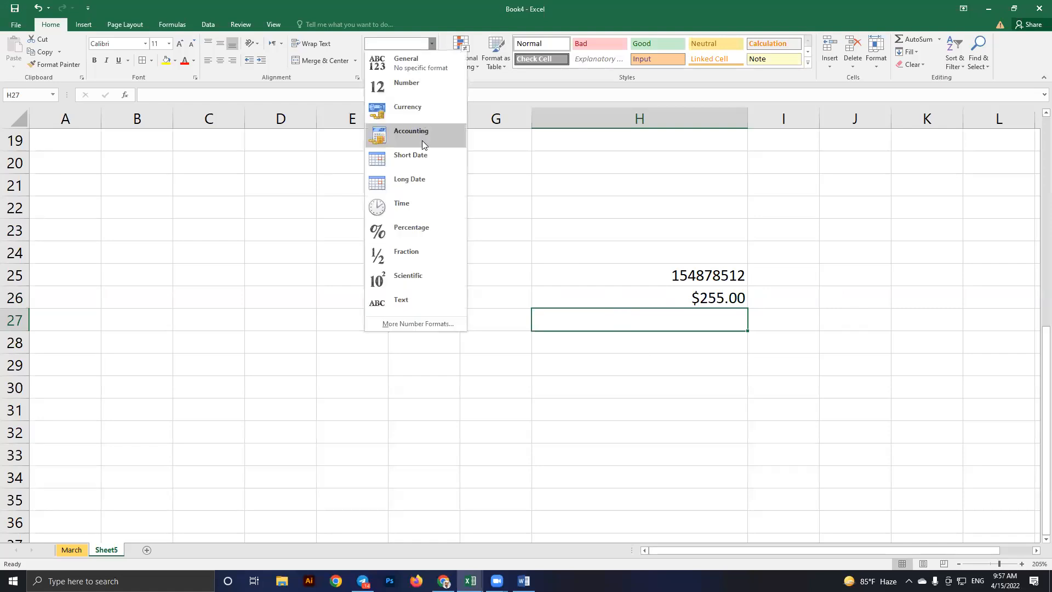
# Enter the dates 1/5/2022 in H27, 2/1 in H28 and 2/1 in H29
pyautogui.click(681, 335)
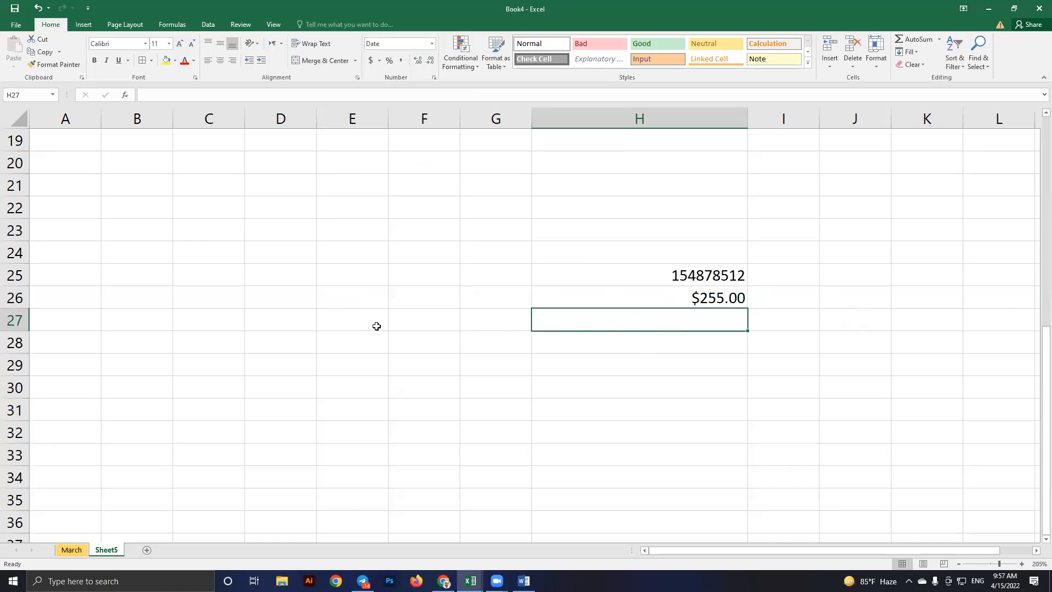
pyautogui.write('12')
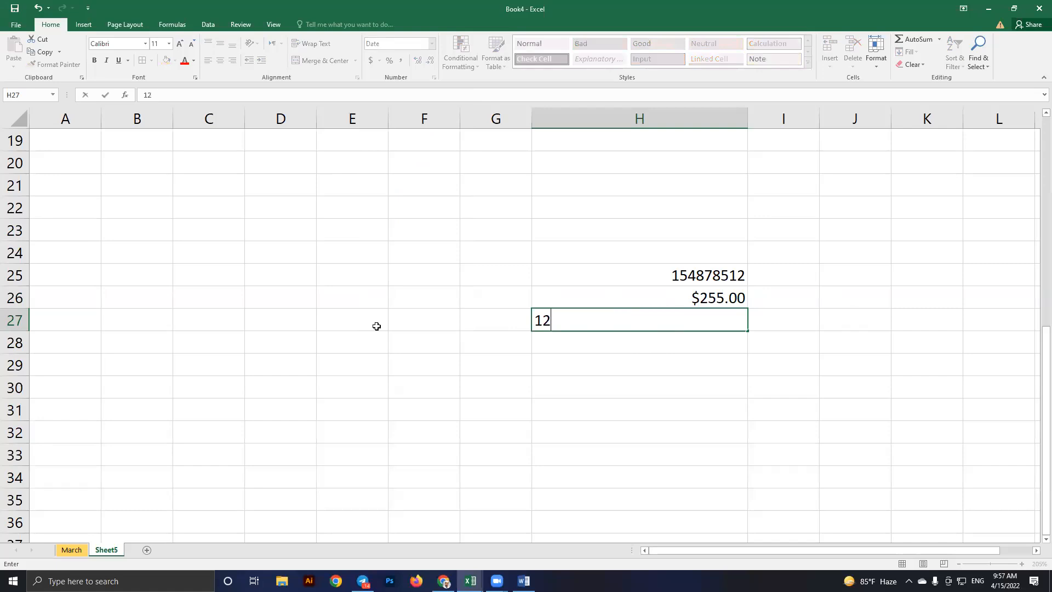
pyautogui.press('BackSpace')
pyautogui.write('/5/2022')
pyautogui.press('Return')
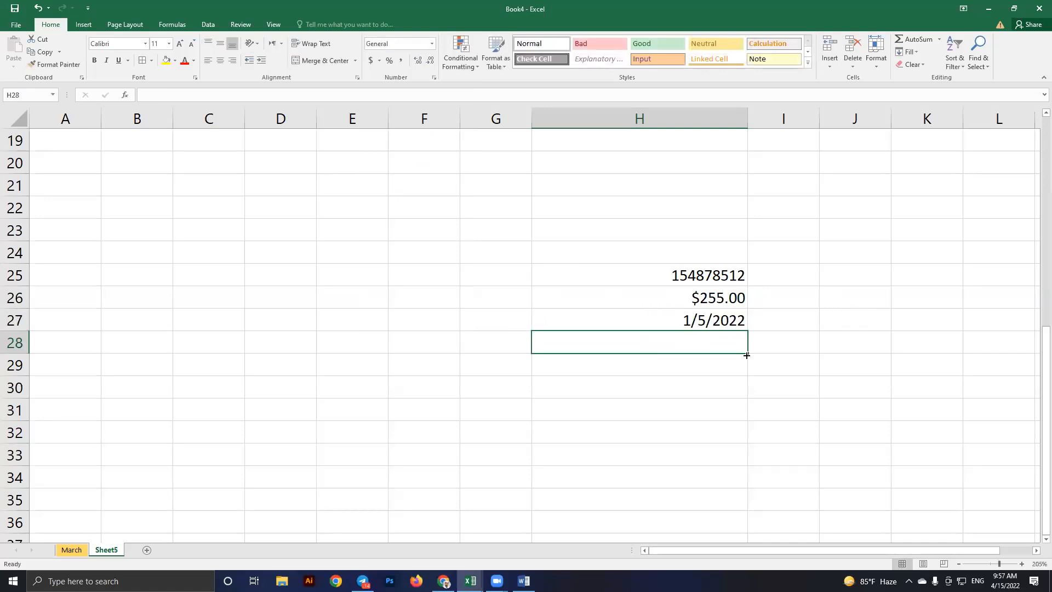
pyautogui.write('2/')
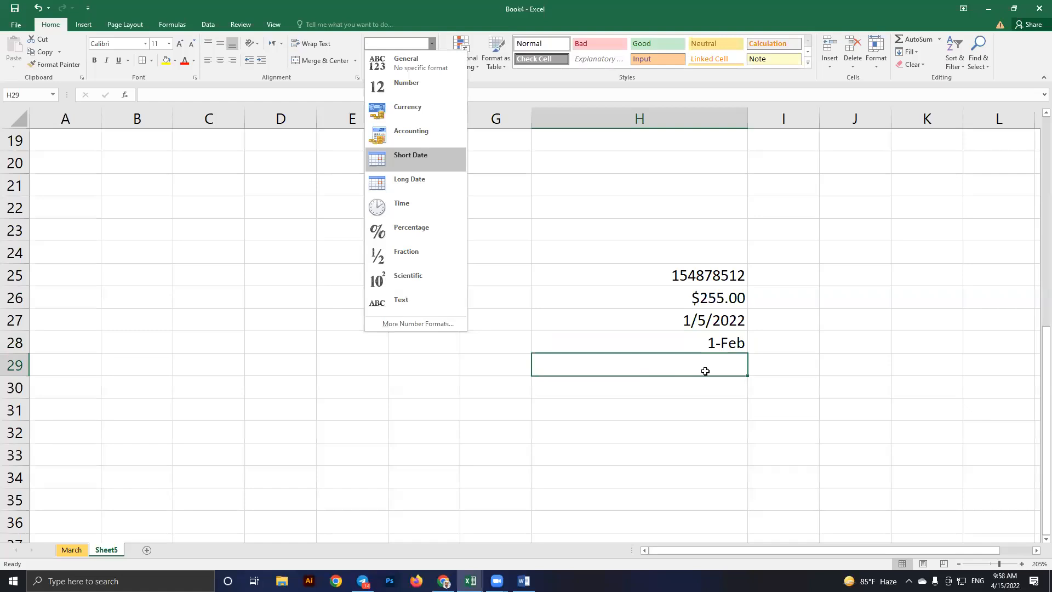
pyautogui.write('2/1')
pyautogui.press('Return')
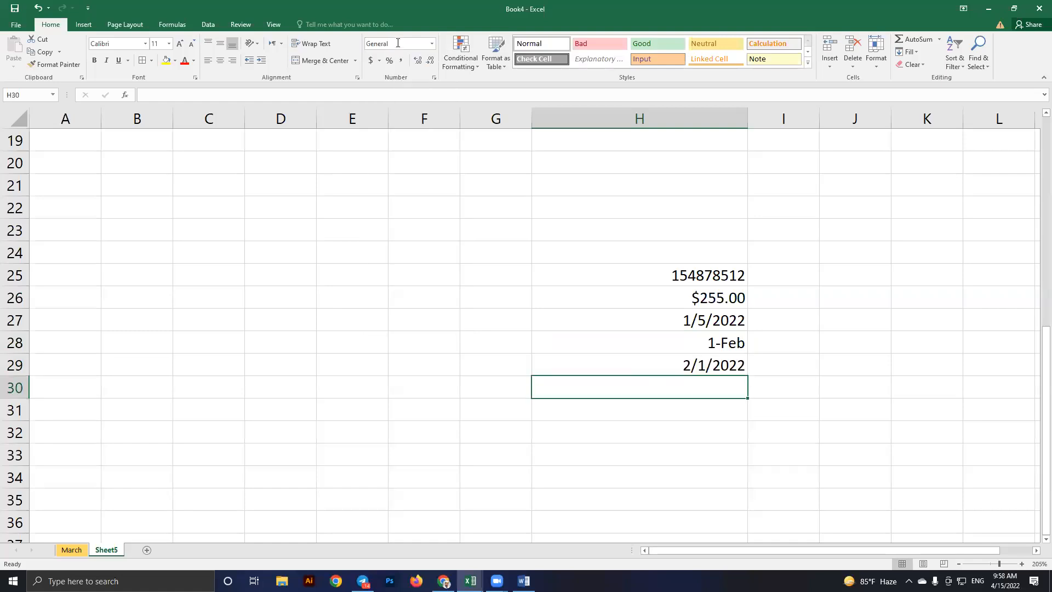
# Enter 2/1 in E27, shown as 1-Feb, and 2/1 in E28, shown as 2/1/2022
pyautogui.click(339, 329)
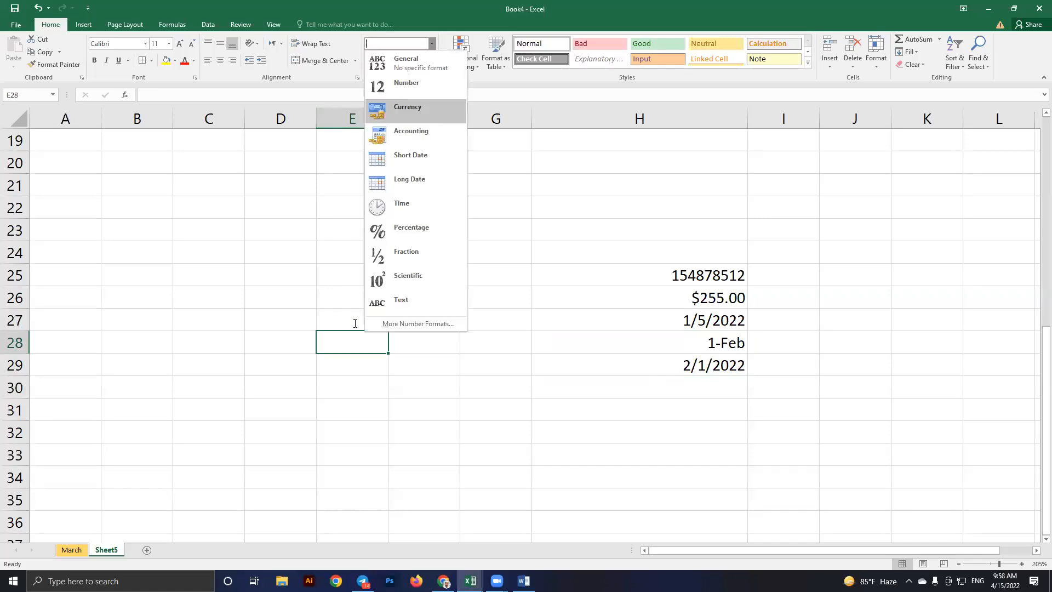
pyautogui.write('2/1')
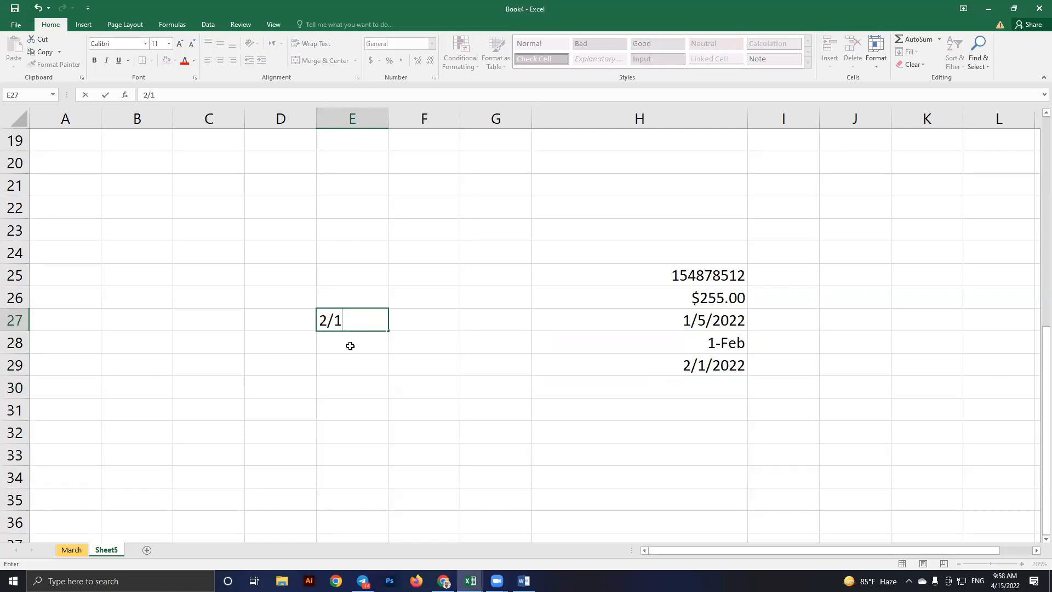
pyautogui.press('Return')
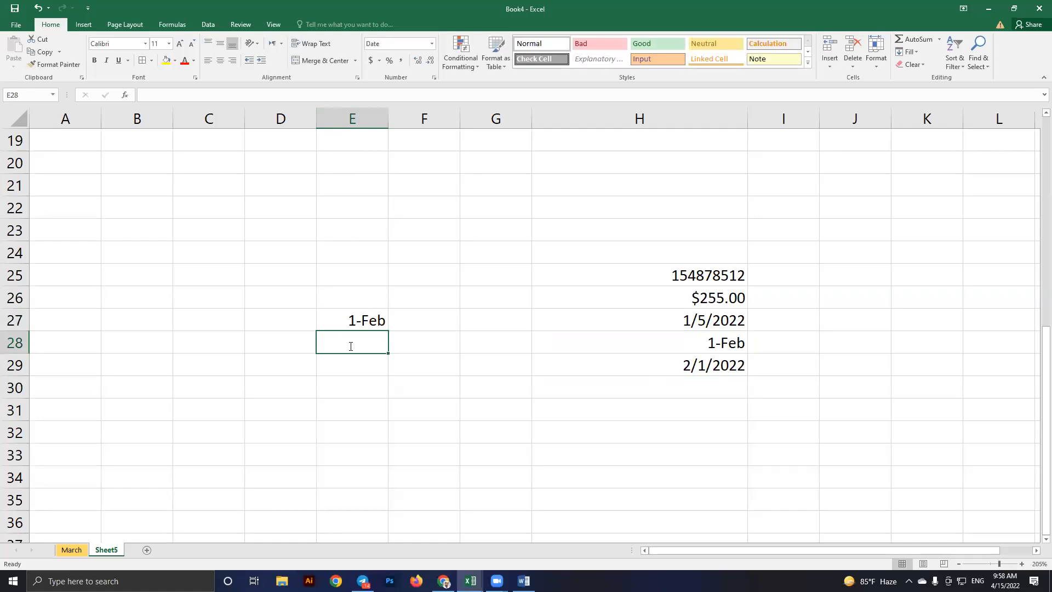
pyautogui.doubleClick(350, 346)
pyautogui.write('2/1')
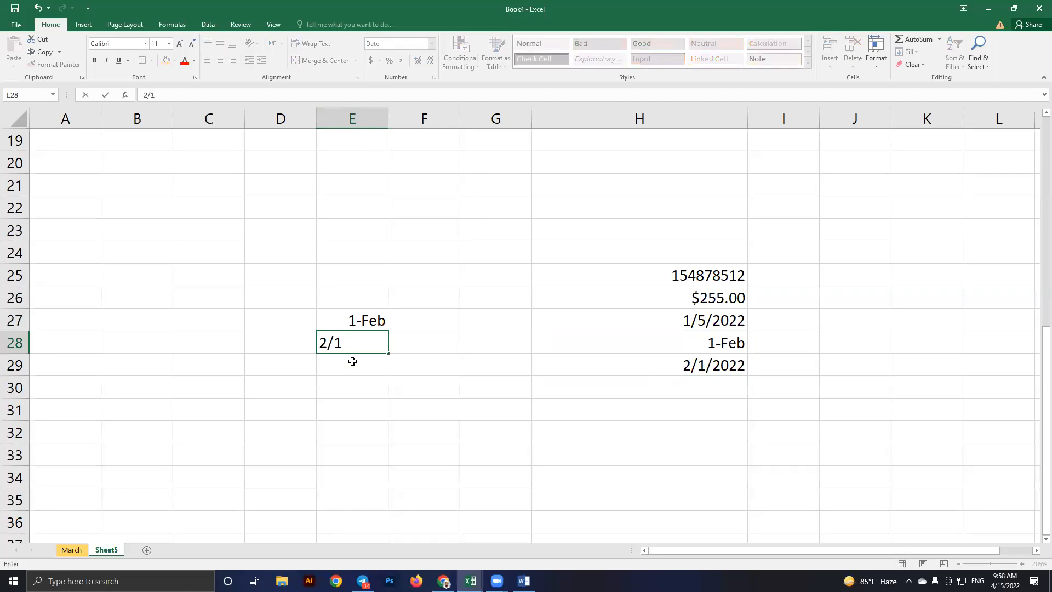
pyautogui.hotkey('ctrl', 'Return')
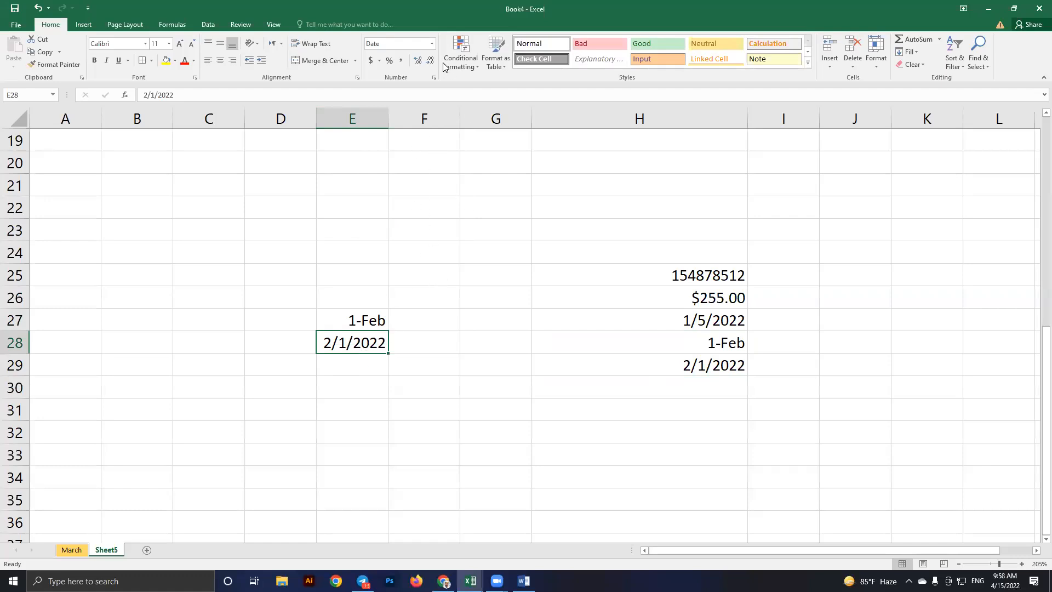
pyautogui.click(491, 207)
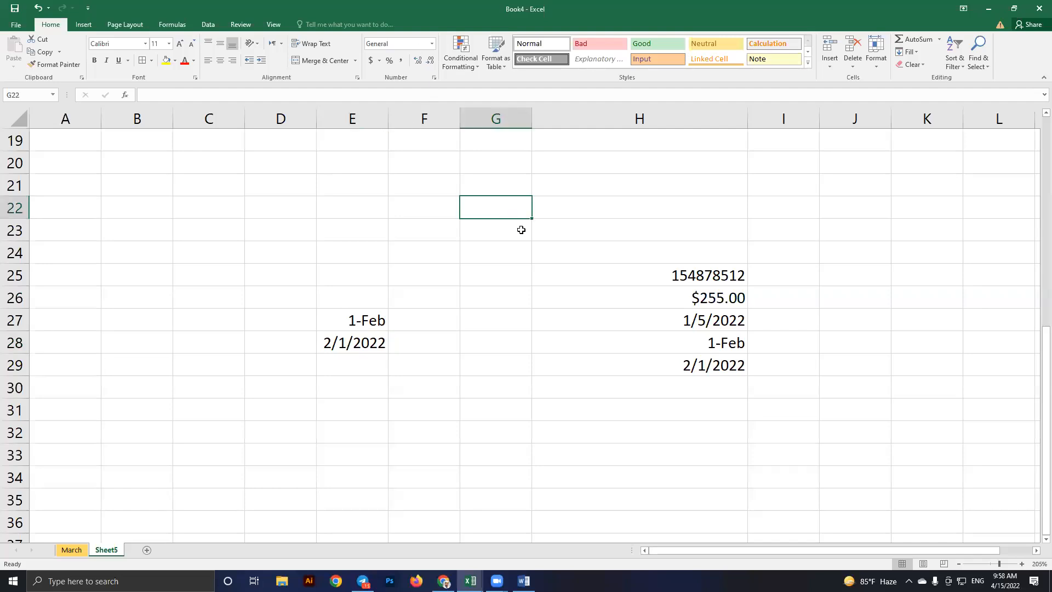
# Apply Long Date format to G22 so it reads Tuesday, February 1, 2022
pyautogui.hotkey('alt', 'h')
pyautogui.press('n')
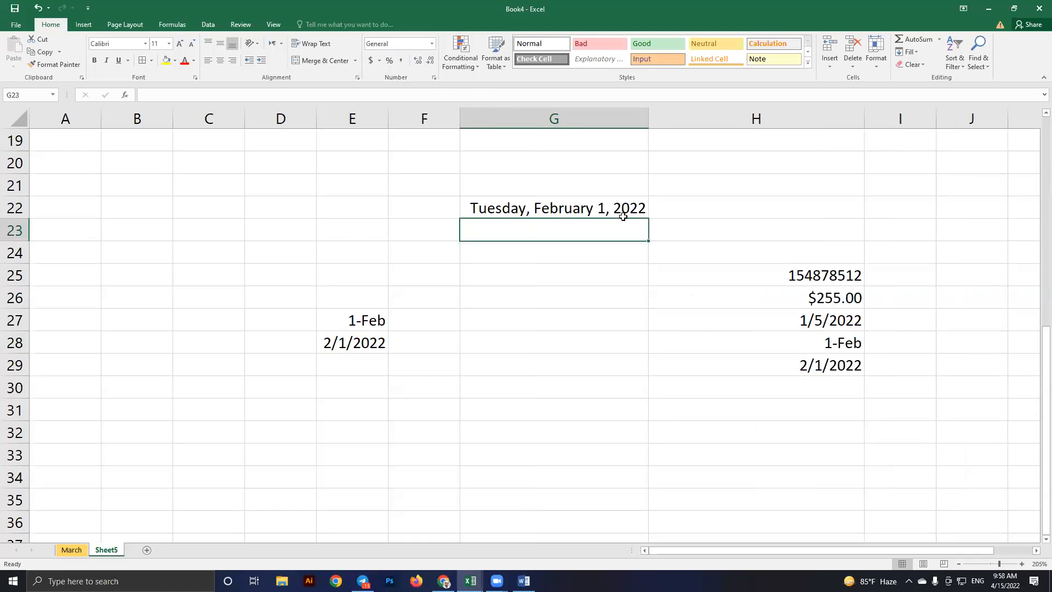
pyautogui.click(541, 277)
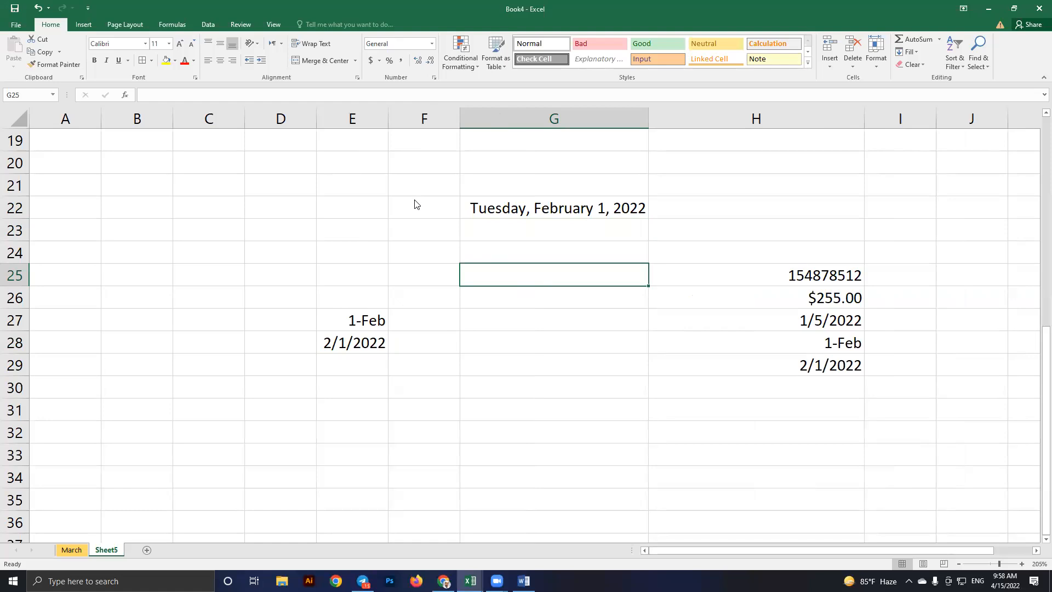
pyautogui.click(432, 43)
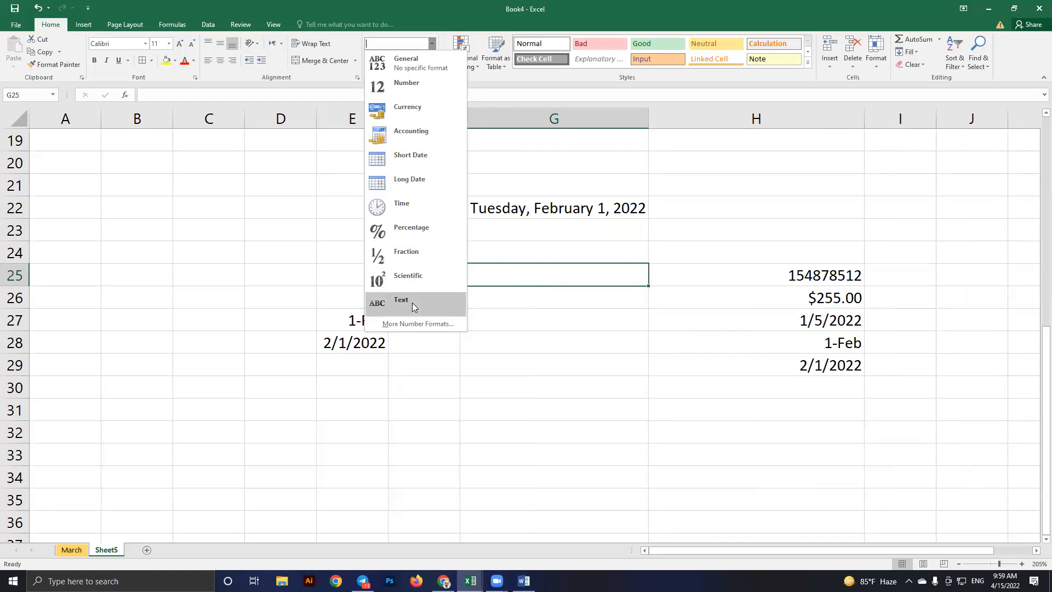
# Format G26 as Text and paste in the 11-digit number, keeping its leading zero
pyautogui.click(505, 310)
pyautogui.click(504, 307)
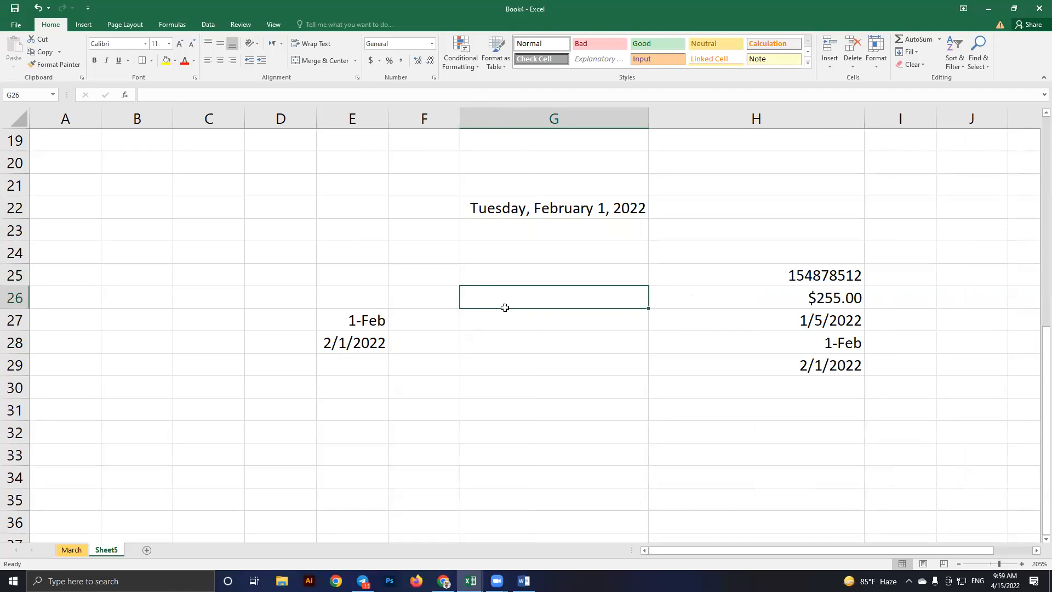
pyautogui.click(432, 44)
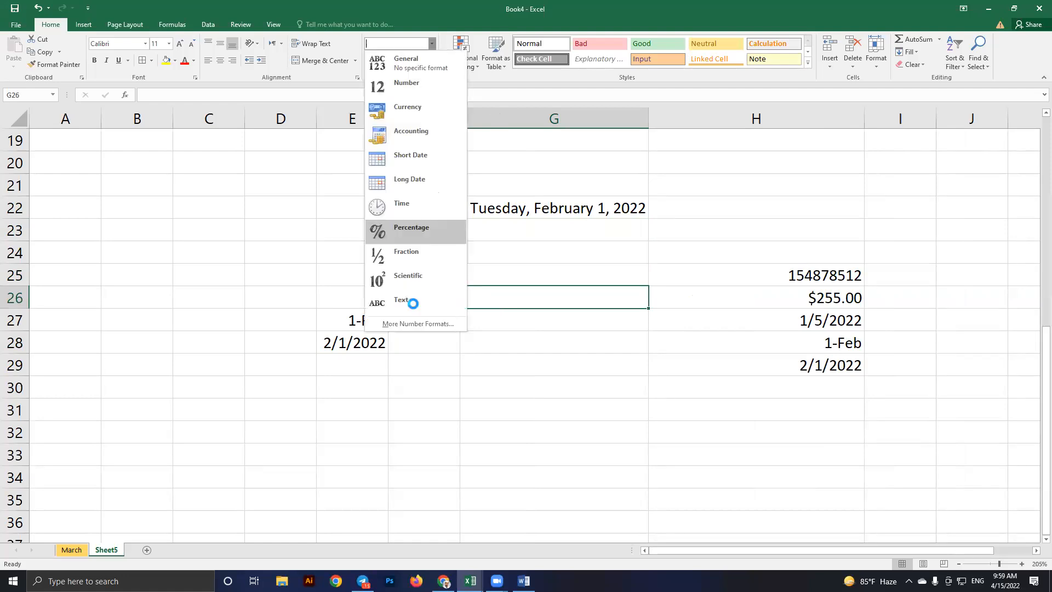
pyautogui.press('Down')
pyautogui.press('Down')
pyautogui.press('Down')
pyautogui.press('Return')
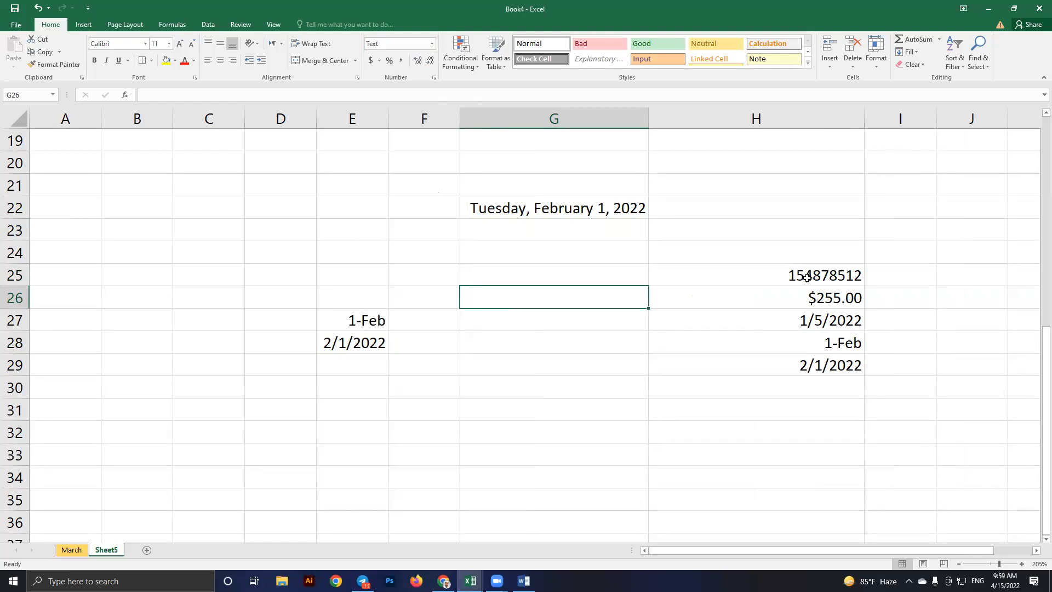
pyautogui.press('F2')
pyautogui.hotkey('ctrl', 'v')
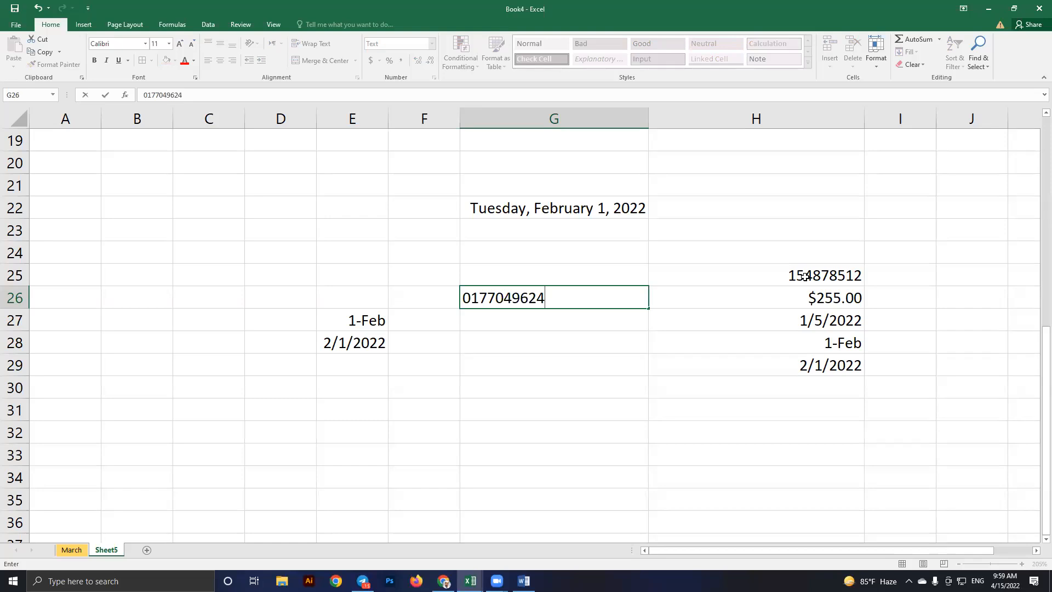
pyautogui.write('9')
pyautogui.press('Return')
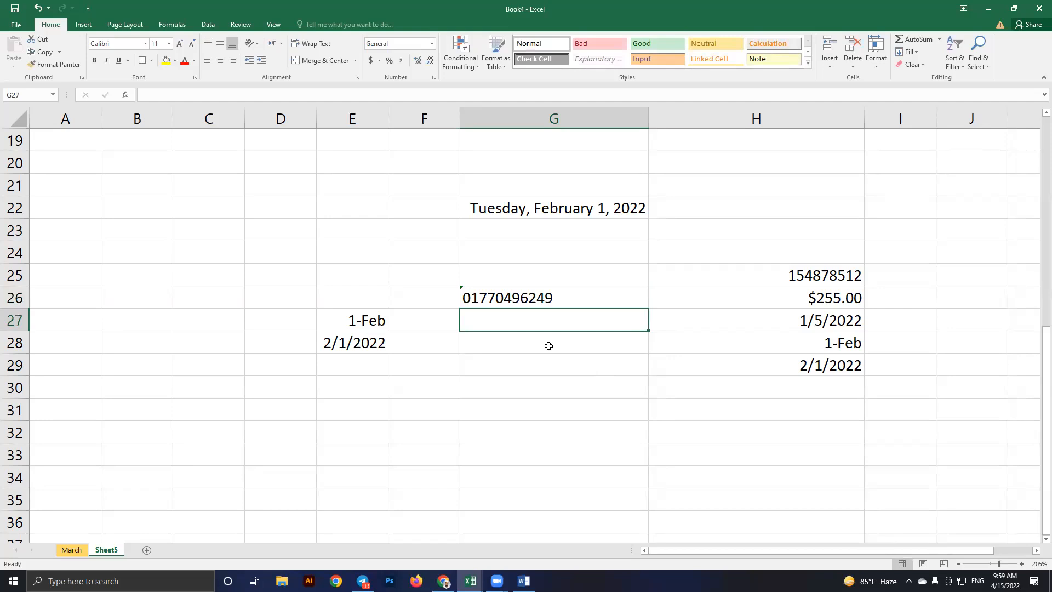
pyautogui.click(526, 342)
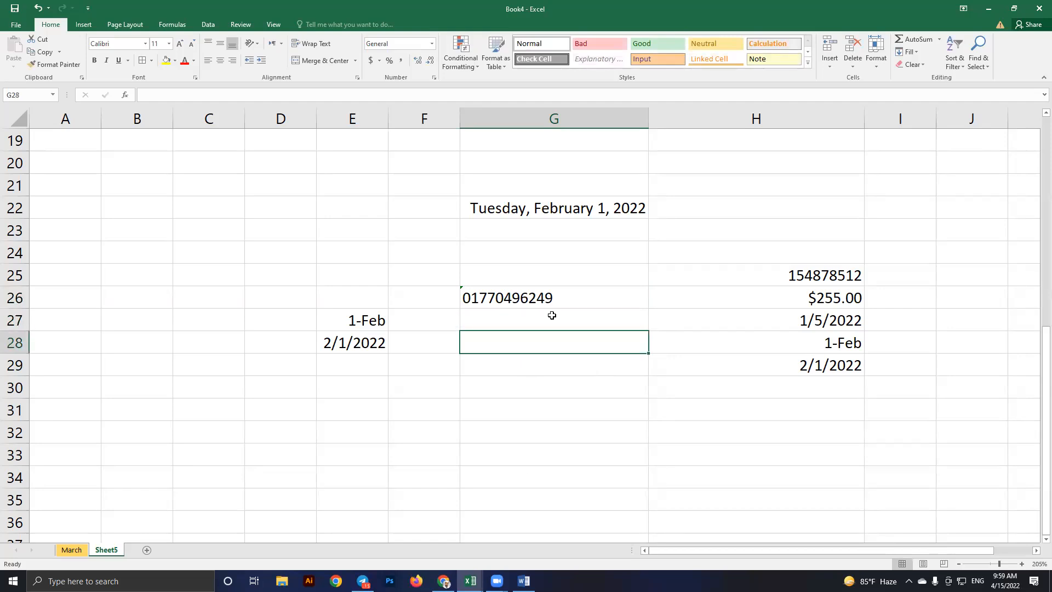
pyautogui.hotkey('shift', 'Down')
pyautogui.hotkey('shift', 'Down')
pyautogui.hotkey('shift', 'Down')
pyautogui.hotkey('shift', 'Down')
pyautogui.hotkey('shift', 'Down')
pyautogui.hotkey('shift', 'Down')
pyautogui.hotkey('shift', 'Down')
# Format G28:G35 as Text and enter 01, 02 and 03 down column G
pyautogui.click(433, 44)
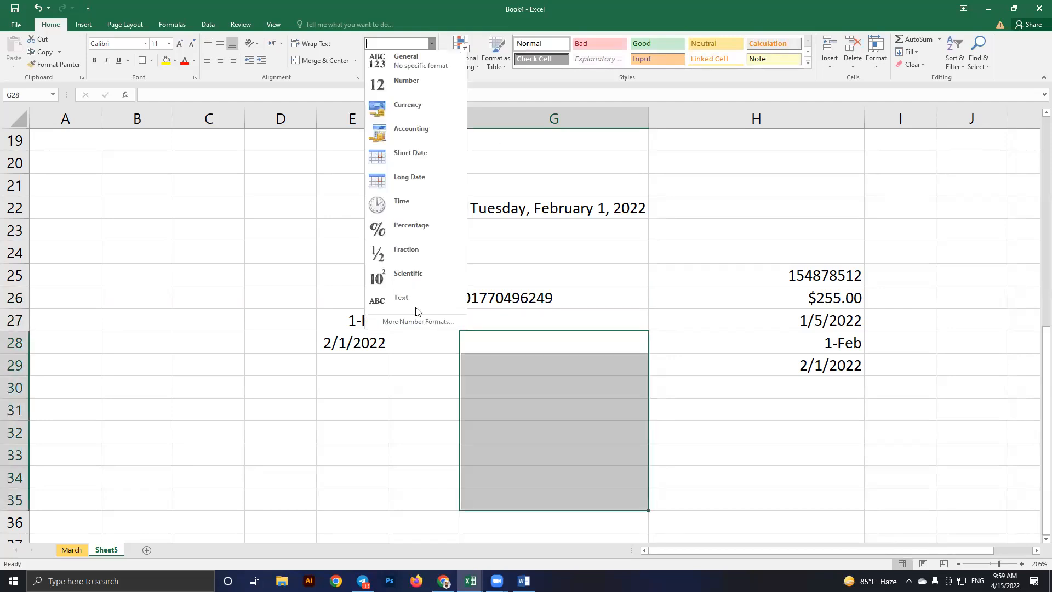
pyautogui.click(416, 310)
pyautogui.click(517, 342)
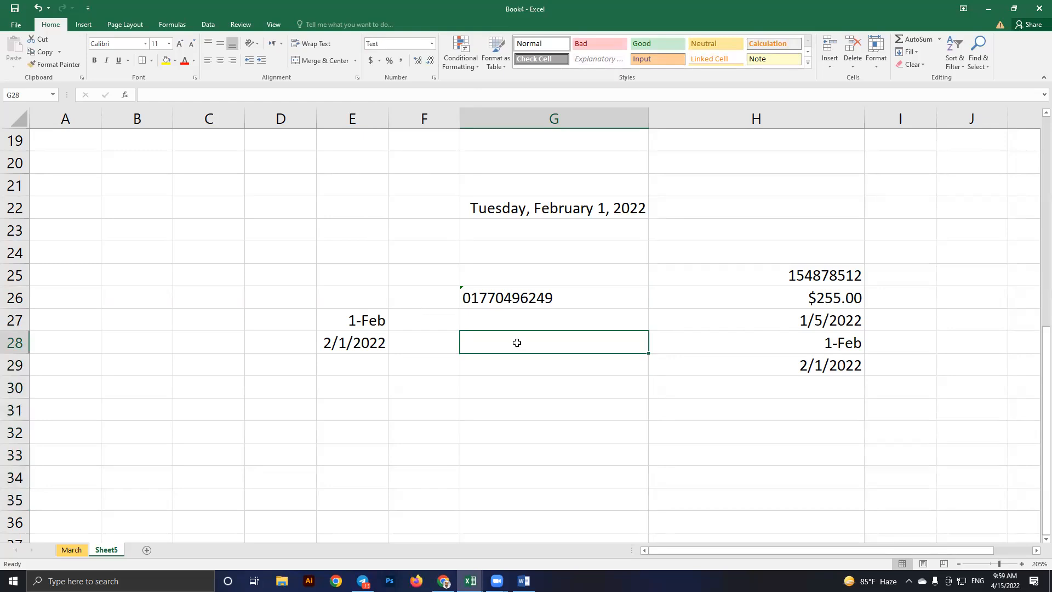
pyautogui.doubleClick(518, 342)
pyautogui.write('01')
pyautogui.press('Return')
pyautogui.write('02')
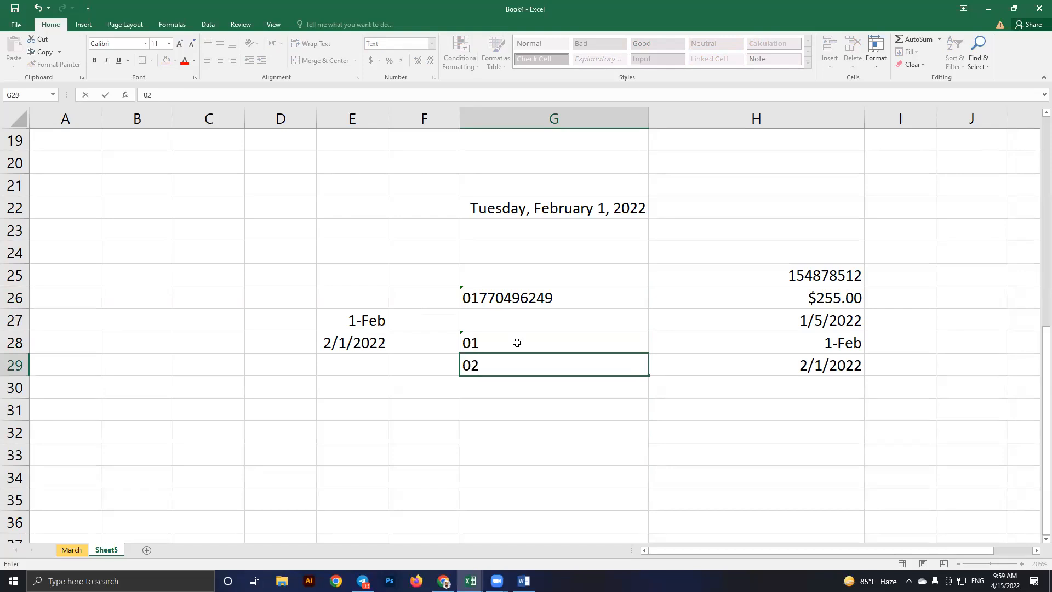
pyautogui.press('Return')
pyautogui.write('03')
pyautogui.press('Return')
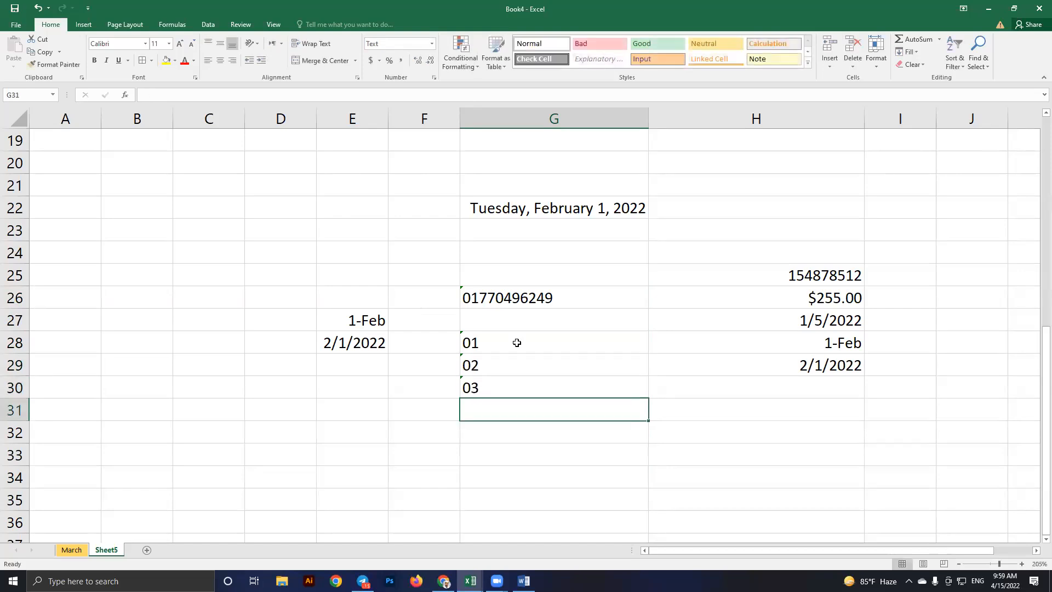
# Enter 1 in C27 as a plain-number comparison
pyautogui.click(185, 329)
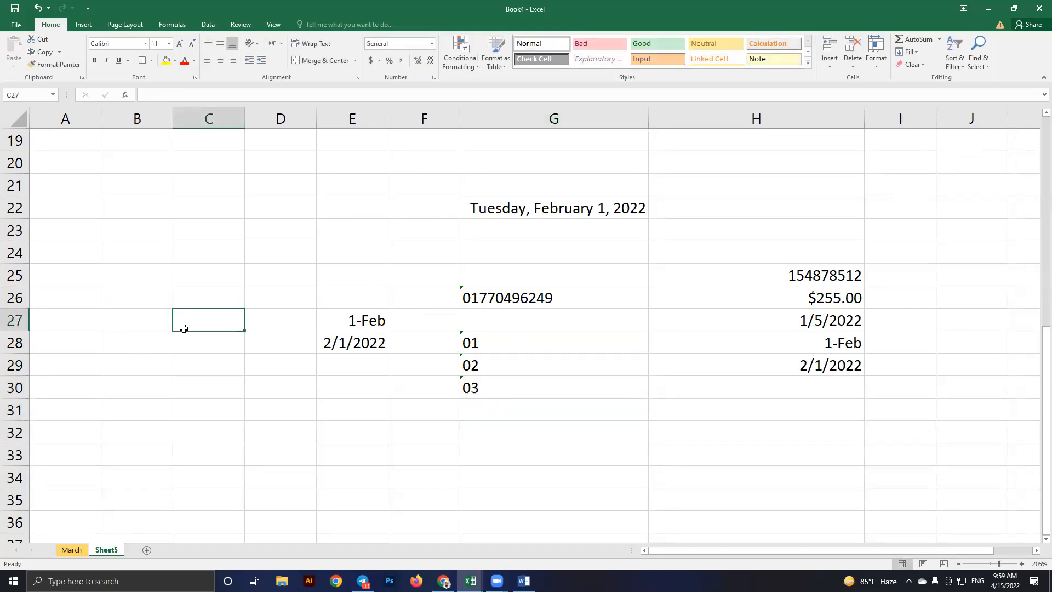
pyautogui.doubleClick(185, 329)
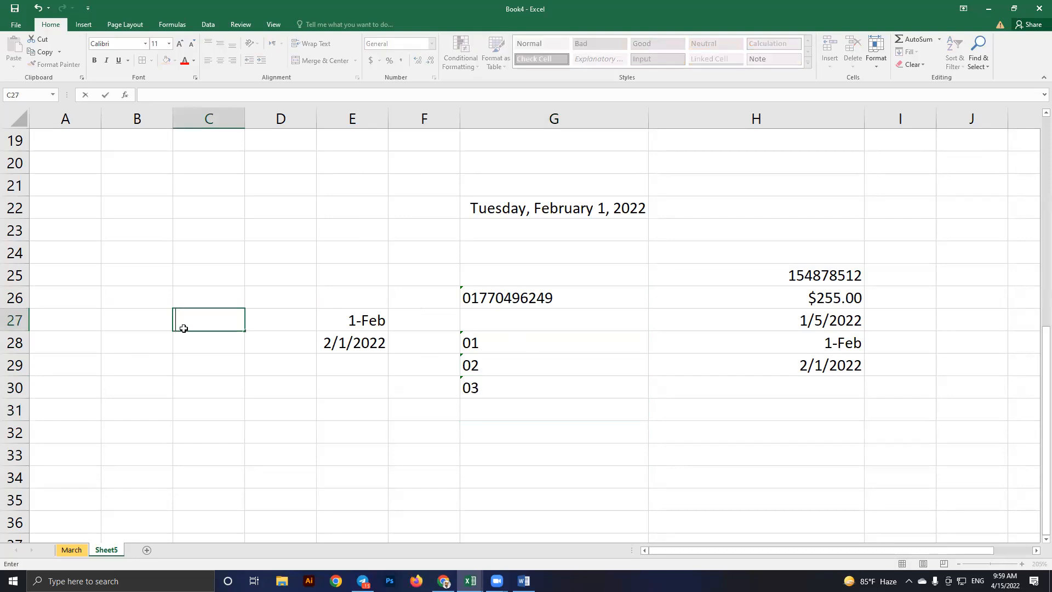
pyautogui.write('1')
pyautogui.press('Return')
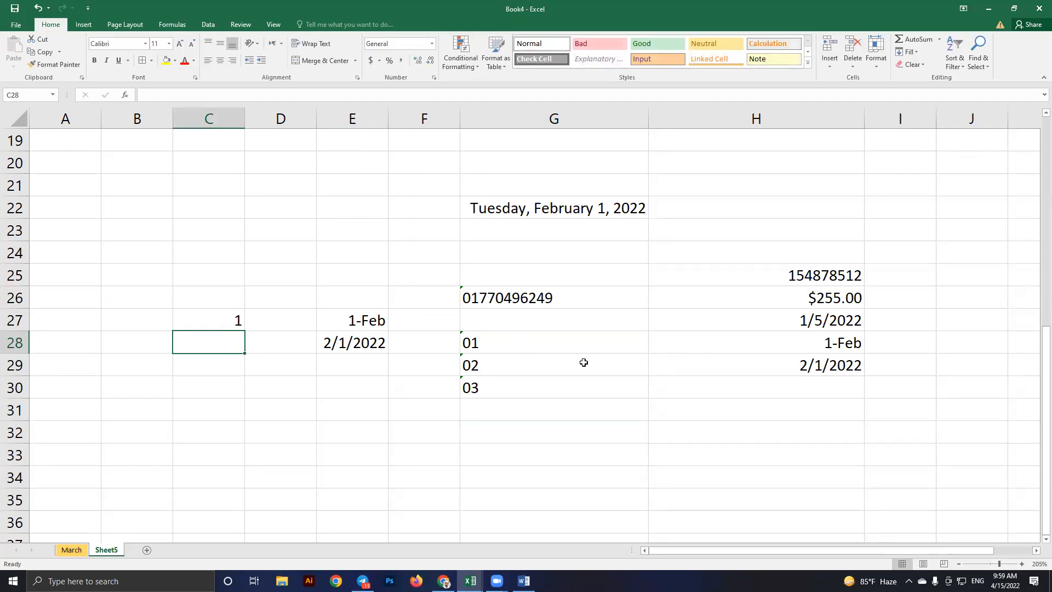
# Fill the 01–03 text series down column G to 15
pyautogui.click(249, 320)
pyautogui.click(498, 335)
pyautogui.moveTo(501, 345); pyautogui.dragTo(519, 397)
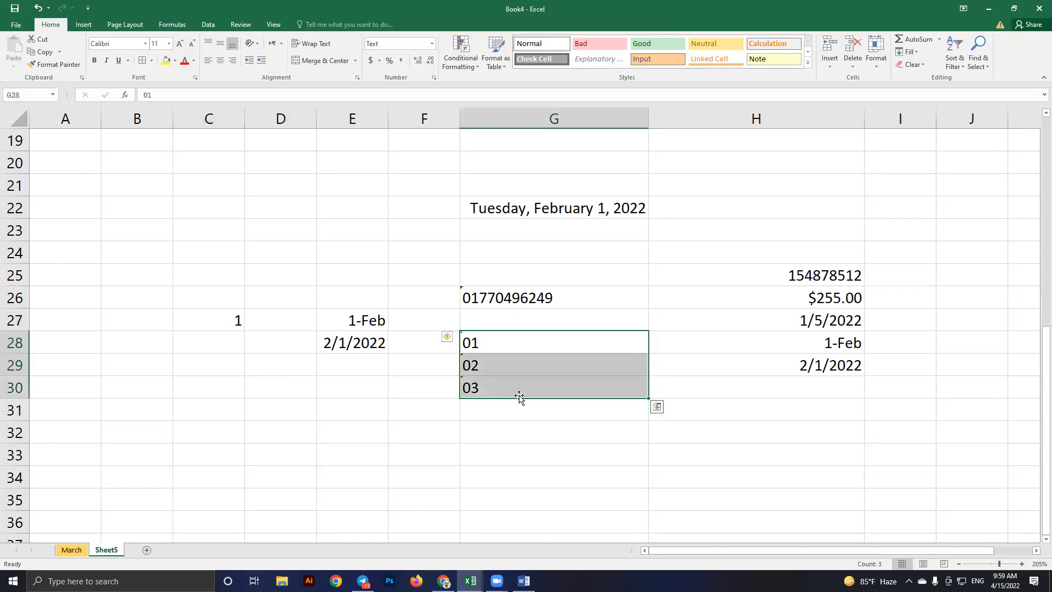
pyautogui.moveTo(648, 398); pyautogui.dragTo(655, 504)
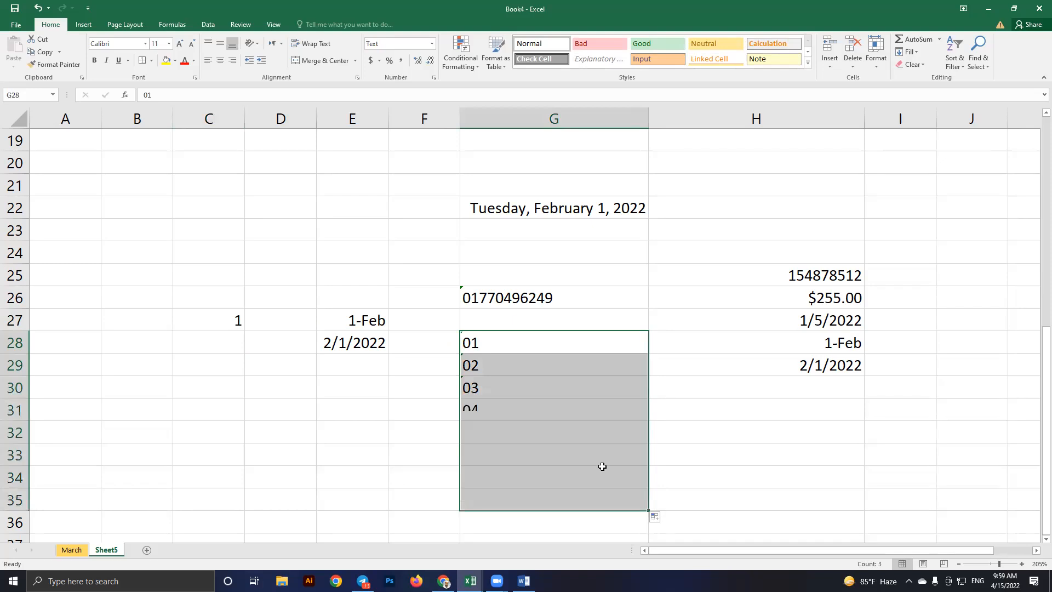
pyautogui.scroll(-1, 649, 315)
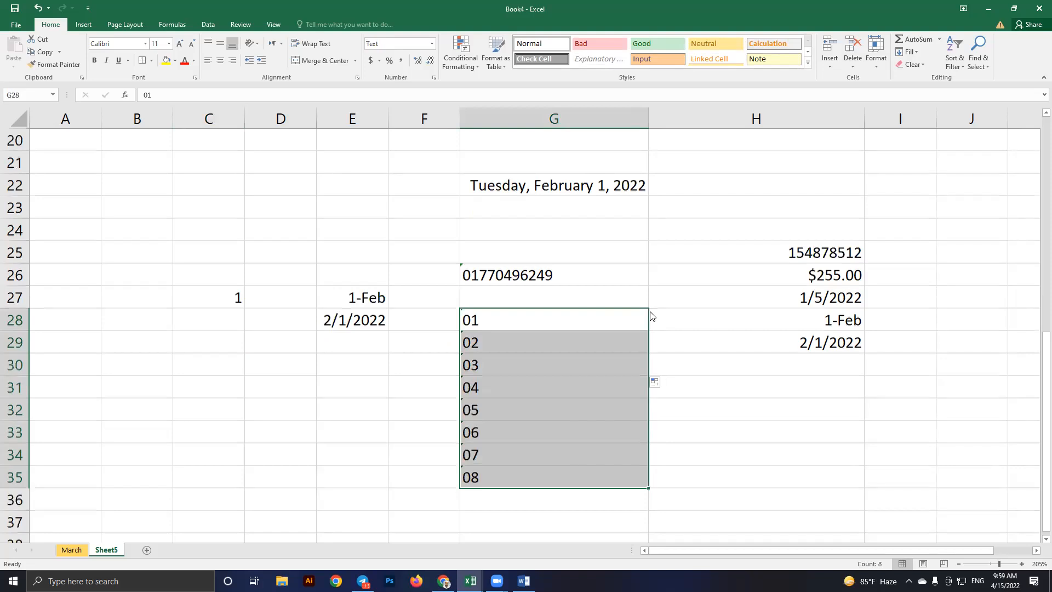
pyautogui.scroll(-3, 651, 315)
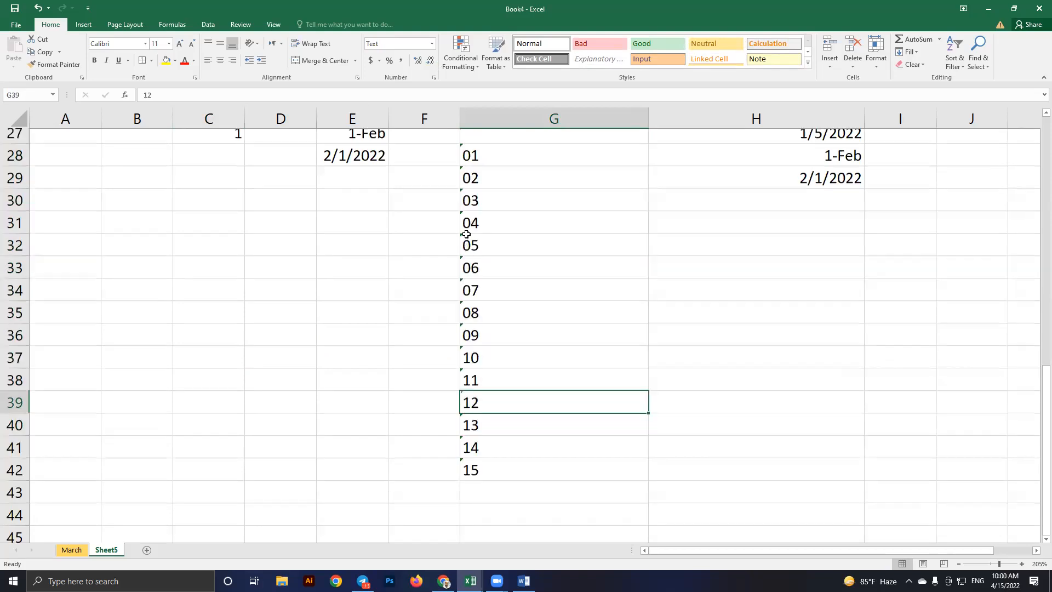
pyautogui.scroll(3, 466, 234)
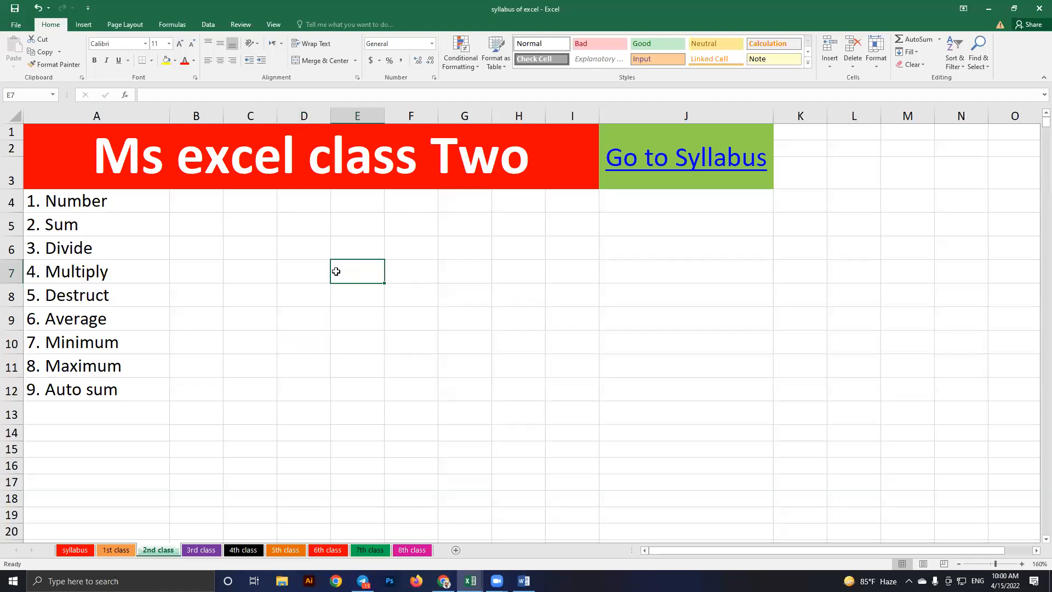
# On the class Two sheet, select the Sum to Minimum topics, then review the number formats
pyautogui.moveTo(66, 224); pyautogui.dragTo(83, 342)
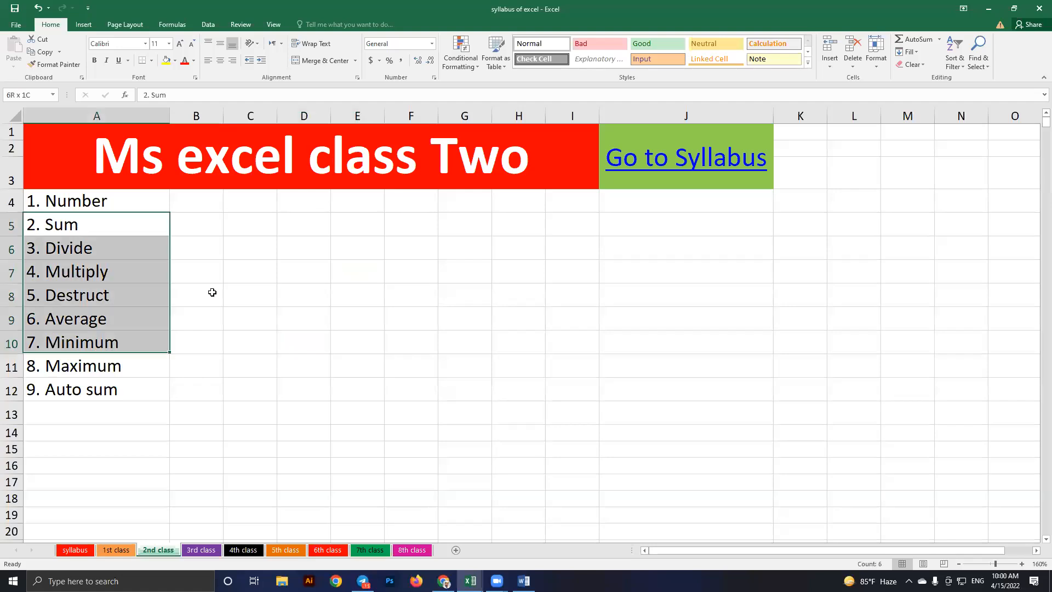
pyautogui.click(65, 233)
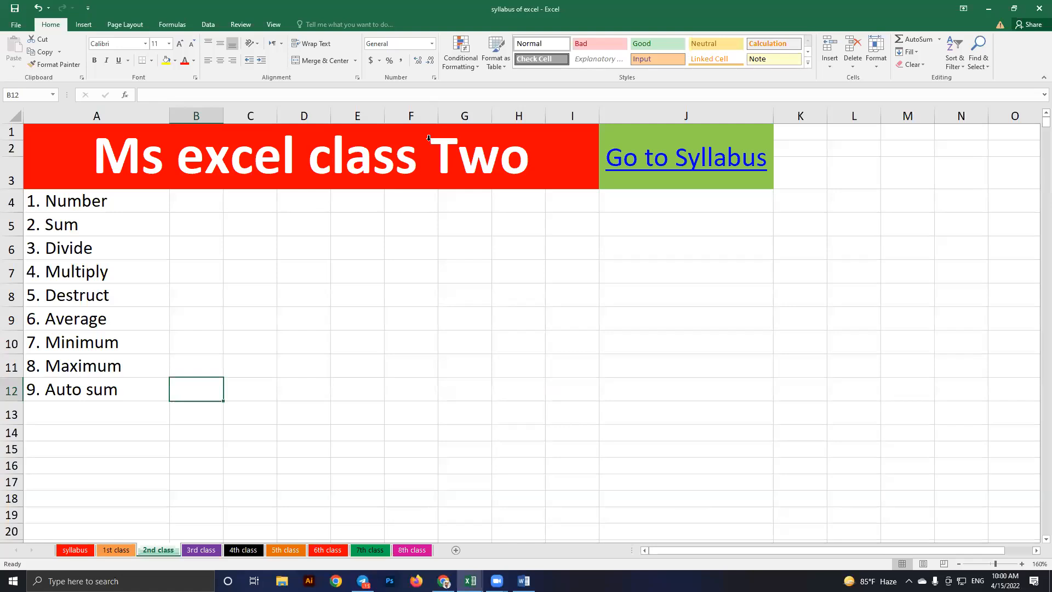
pyautogui.click(518, 366)
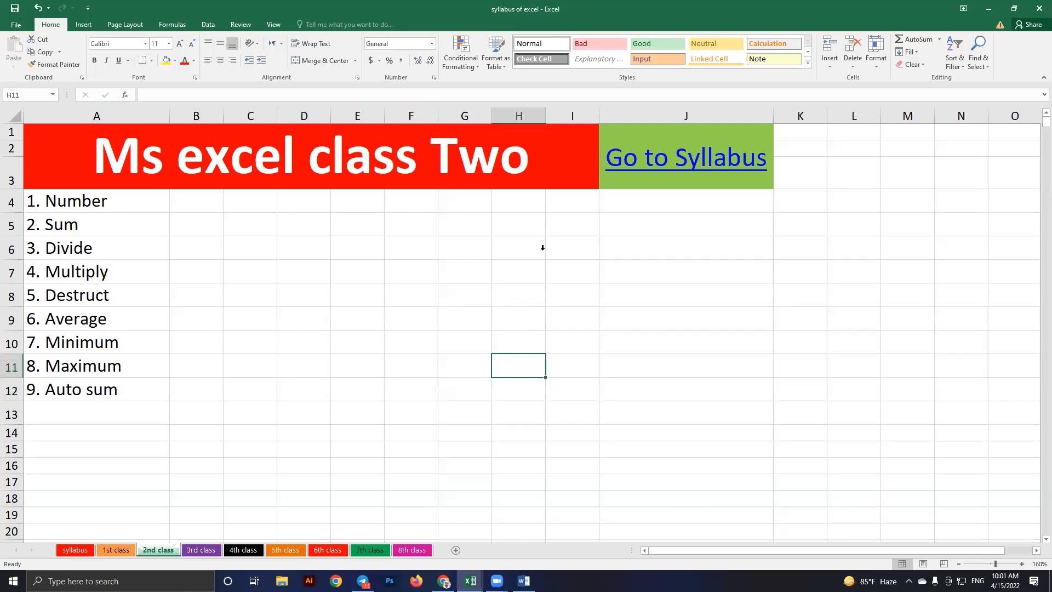
pyautogui.click(408, 291)
pyautogui.click(431, 44)
pyautogui.click(480, 263)
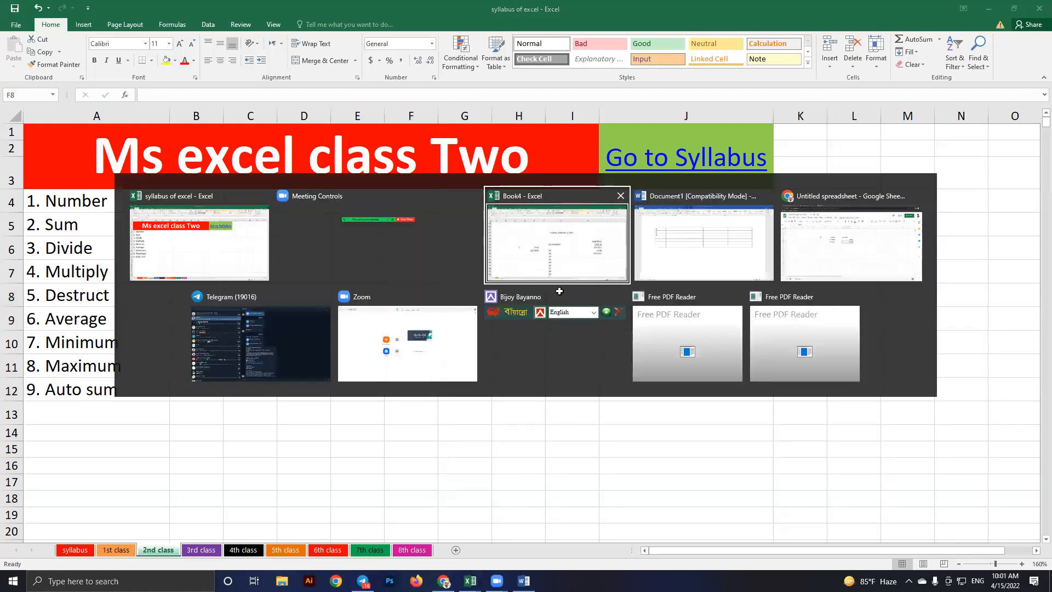
# Back in Book4, clear the leftover cells around G25
pyautogui.hotkey('alt', 'Tab')
pyautogui.click(495, 298)
pyautogui.hotkey('ctrl', 'a')
pyautogui.press('Delete')
# Try entering 015 as text in E38, then clear it again
pyautogui.click(340, 249)
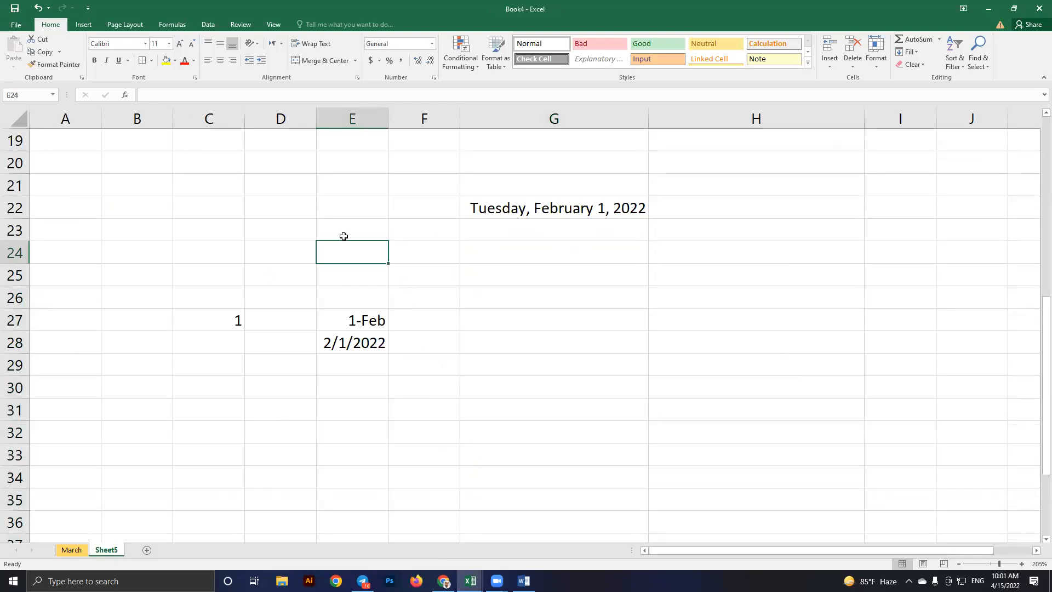
pyautogui.scroll(-5, 343, 236)
pyautogui.click(350, 236)
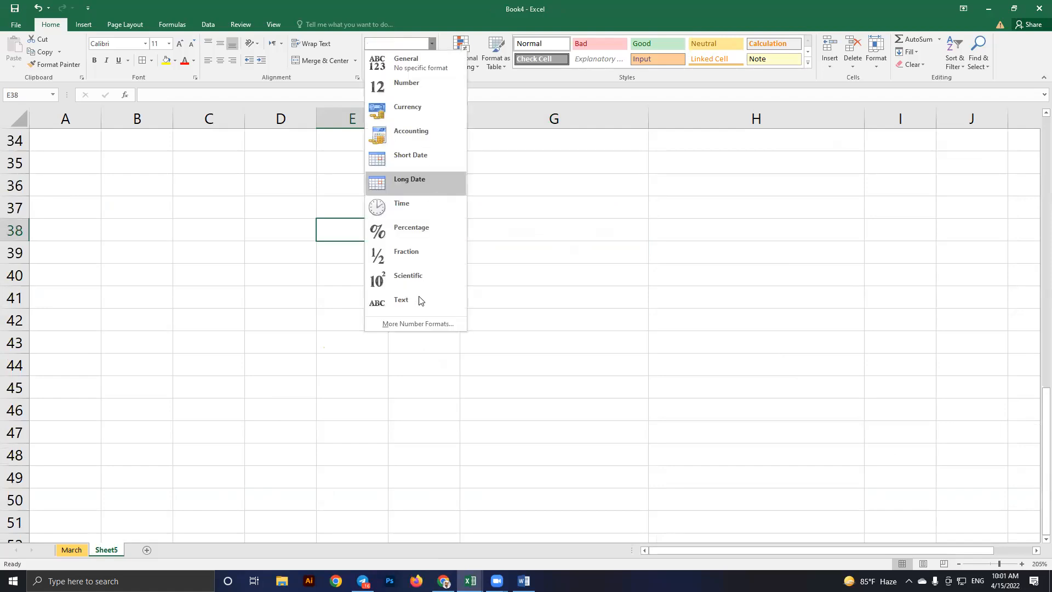
pyautogui.click(419, 298)
pyautogui.write('15')
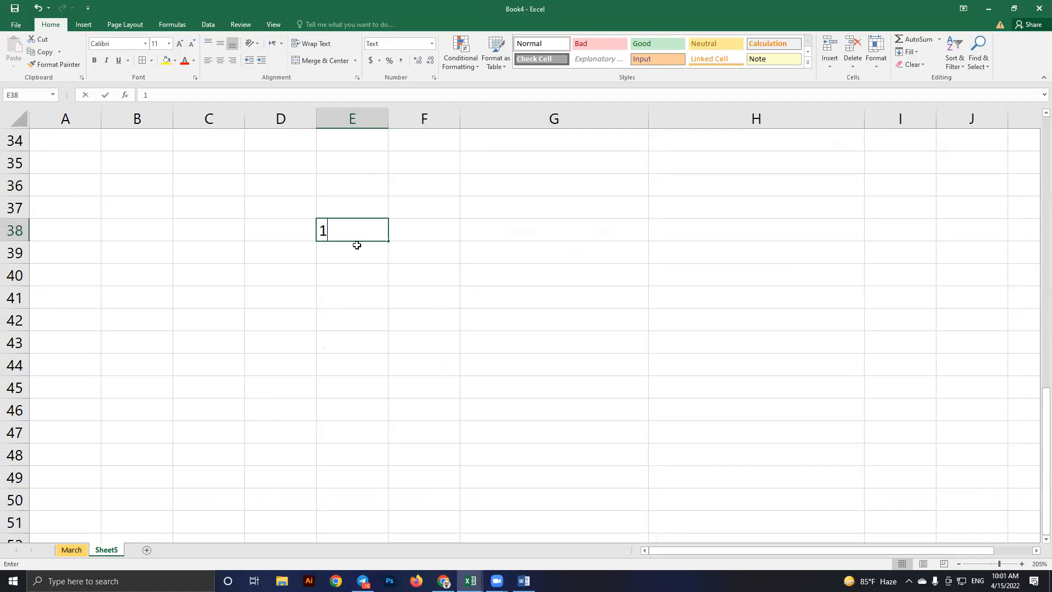
pyautogui.press('BackSpace')
pyautogui.press('BackSpace')
pyautogui.write('015')
pyautogui.press('Return')
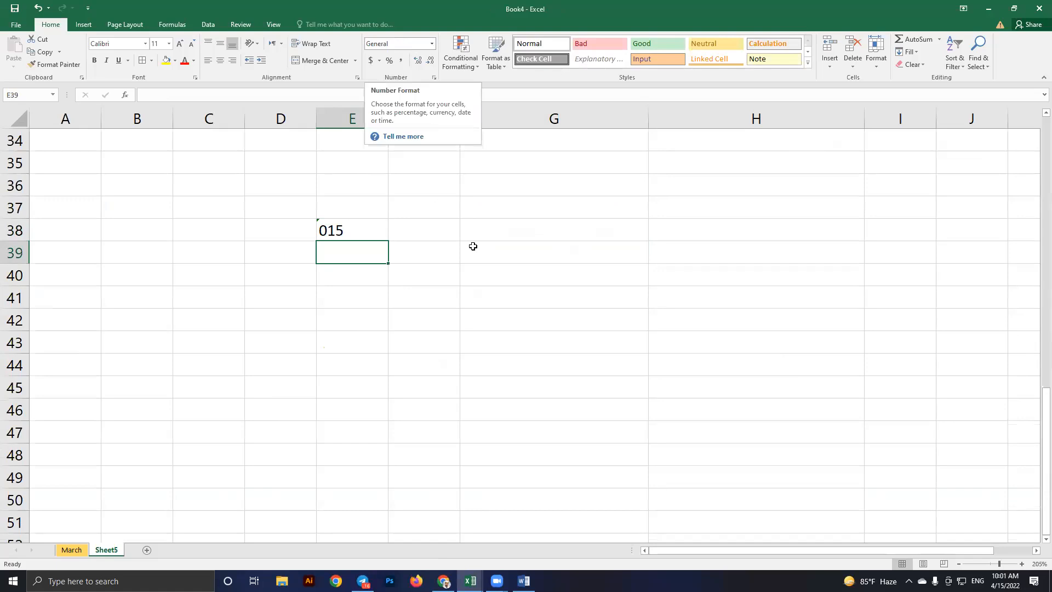
pyautogui.click(352, 228)
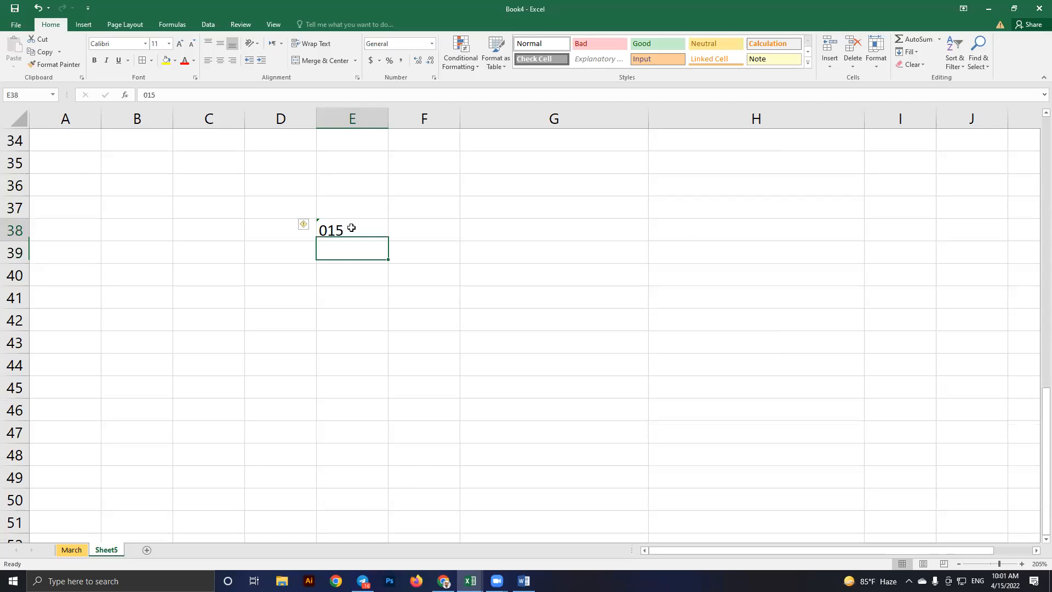
pyautogui.press('Delete')
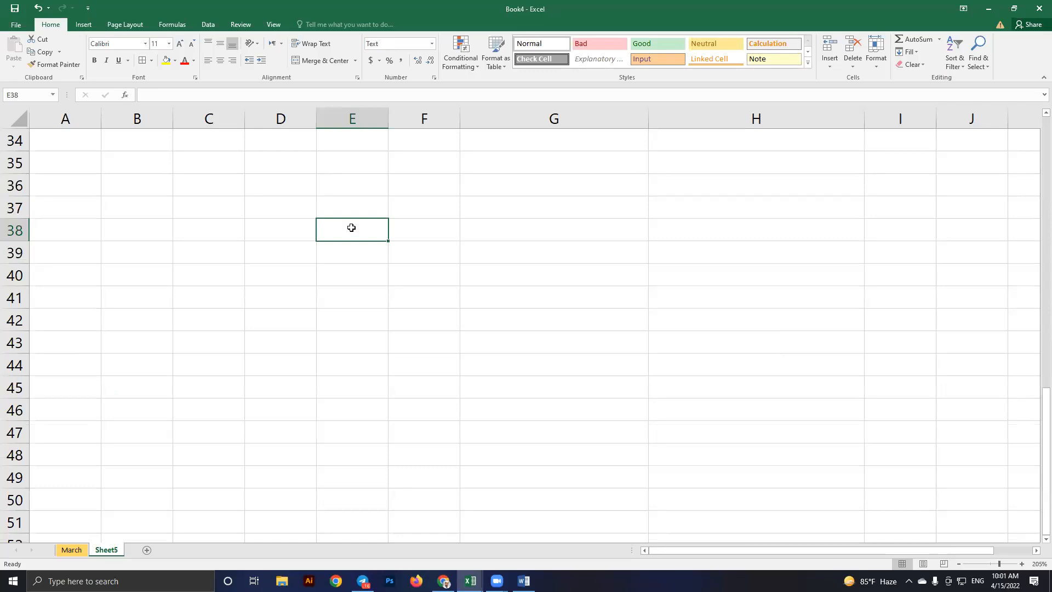
pyautogui.scroll(9, 351, 228)
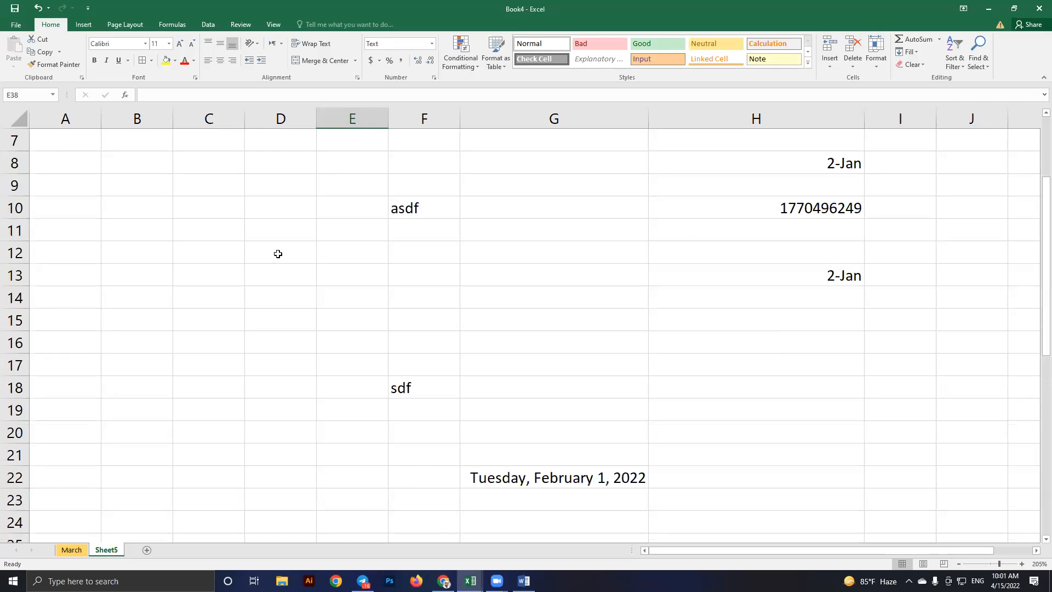
# Set column E to Text and enter 015 in E12 and 0125 in E13
pyautogui.click(290, 235)
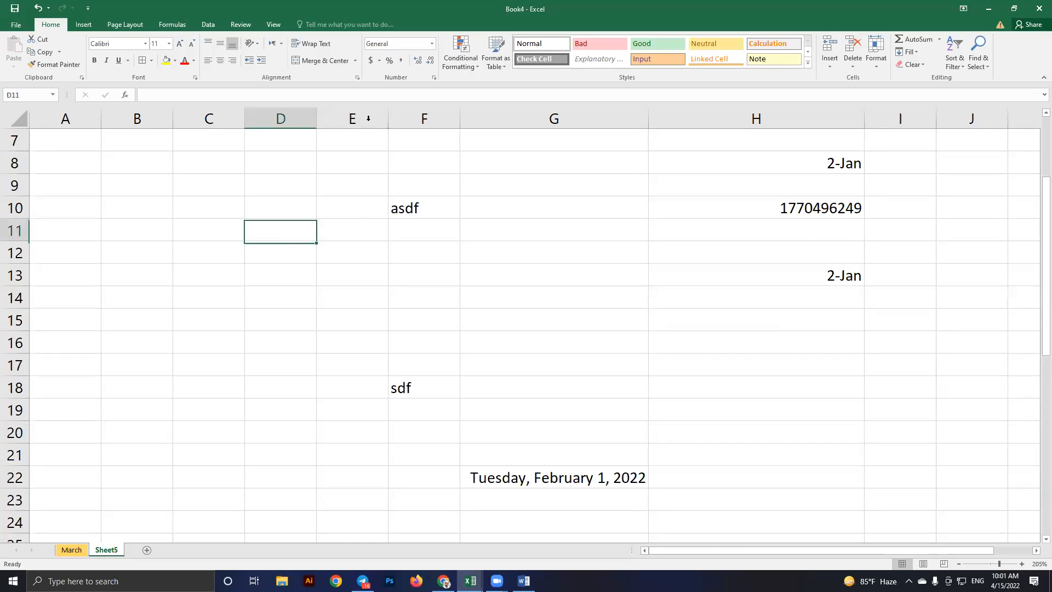
pyautogui.press('Return')
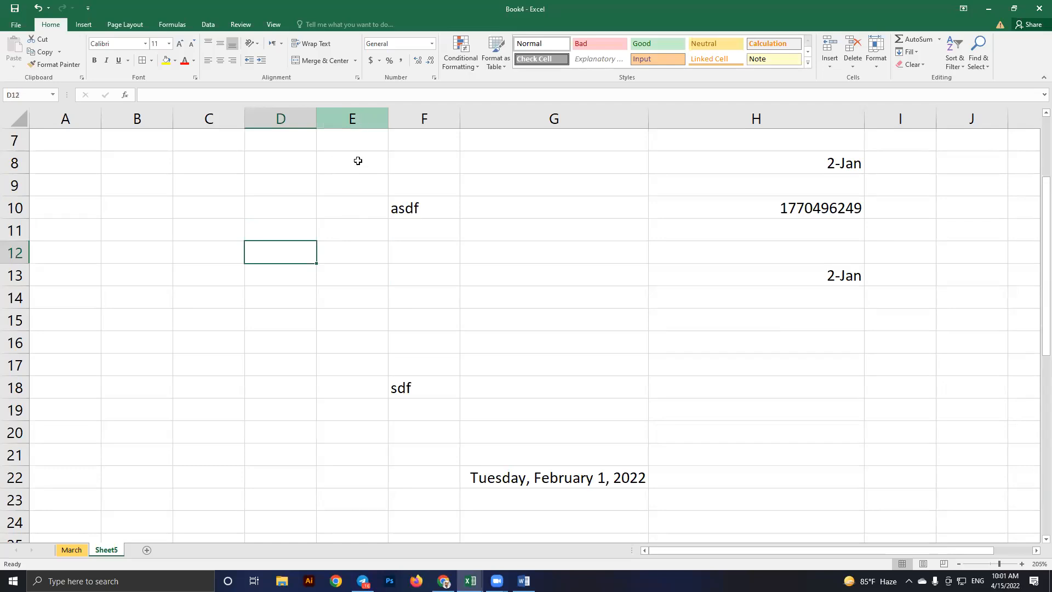
pyautogui.click(354, 119)
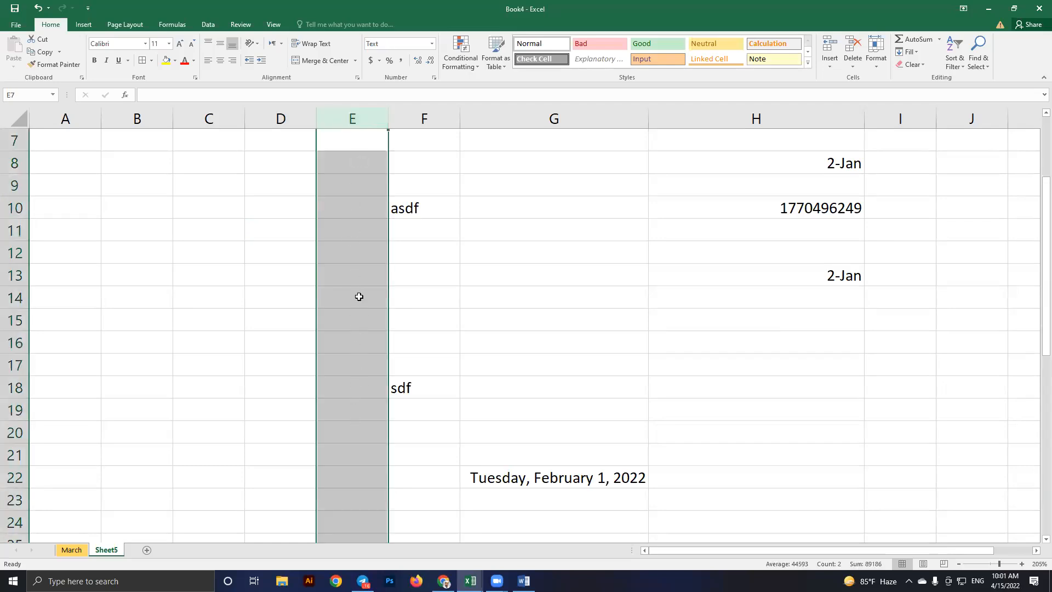
pyautogui.click(359, 296)
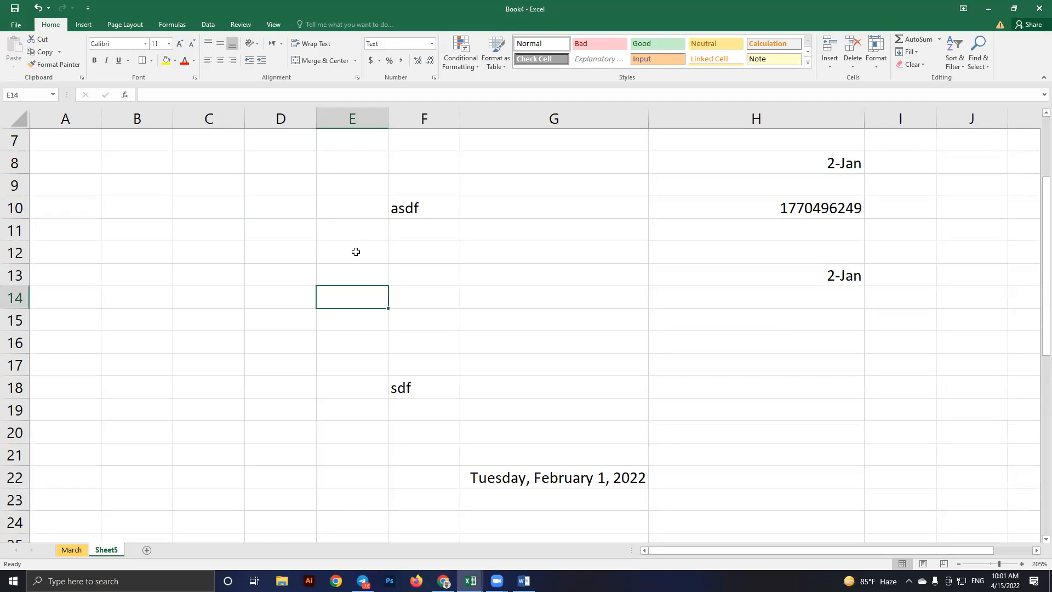
pyautogui.click(355, 251)
pyautogui.write('0')
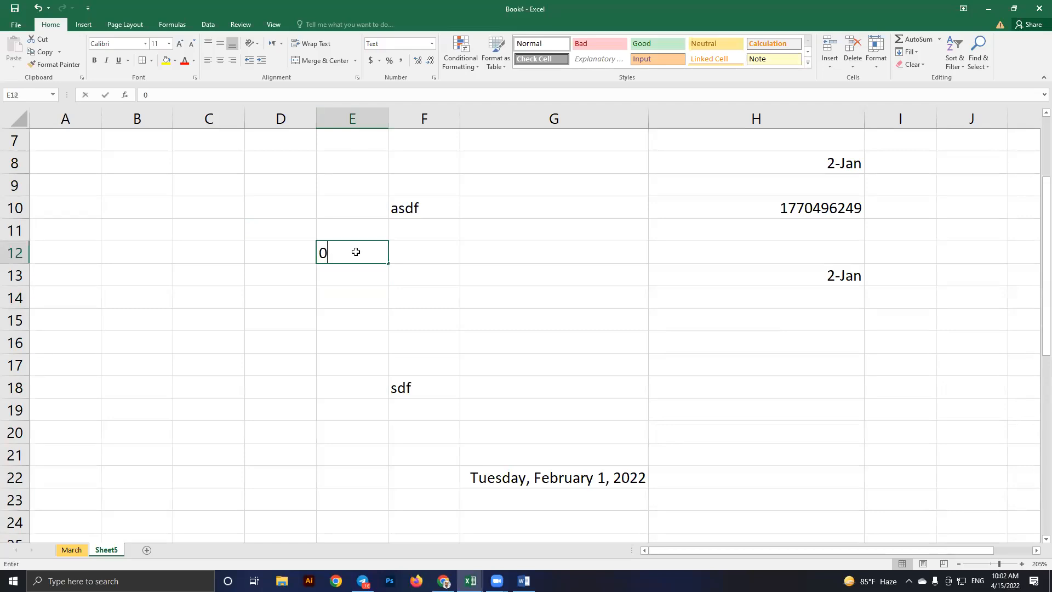
pyautogui.write('15')
pyautogui.press('Return')
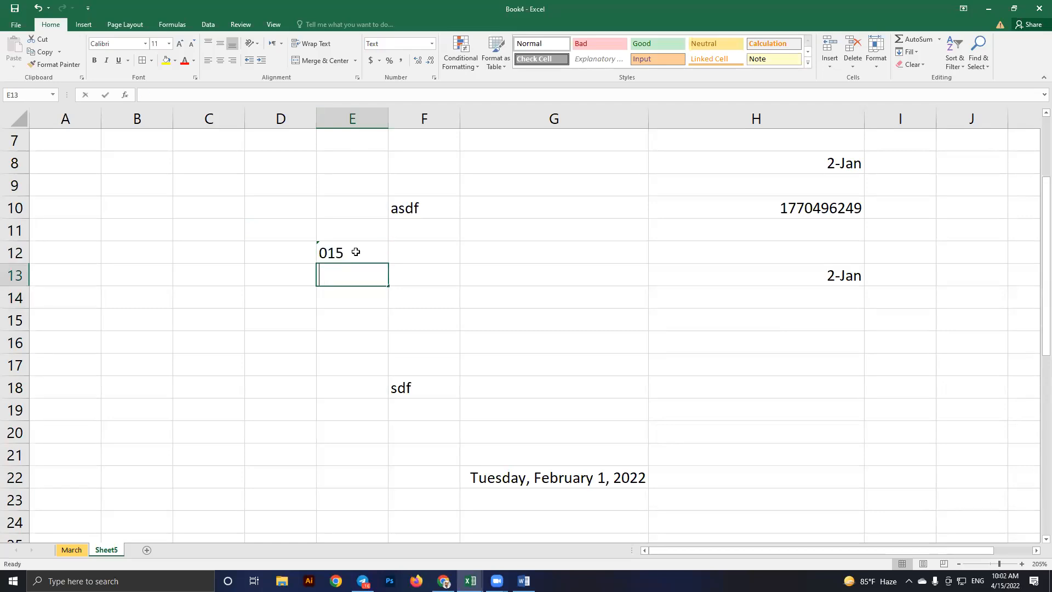
pyautogui.write('0125')
pyautogui.press('Return')
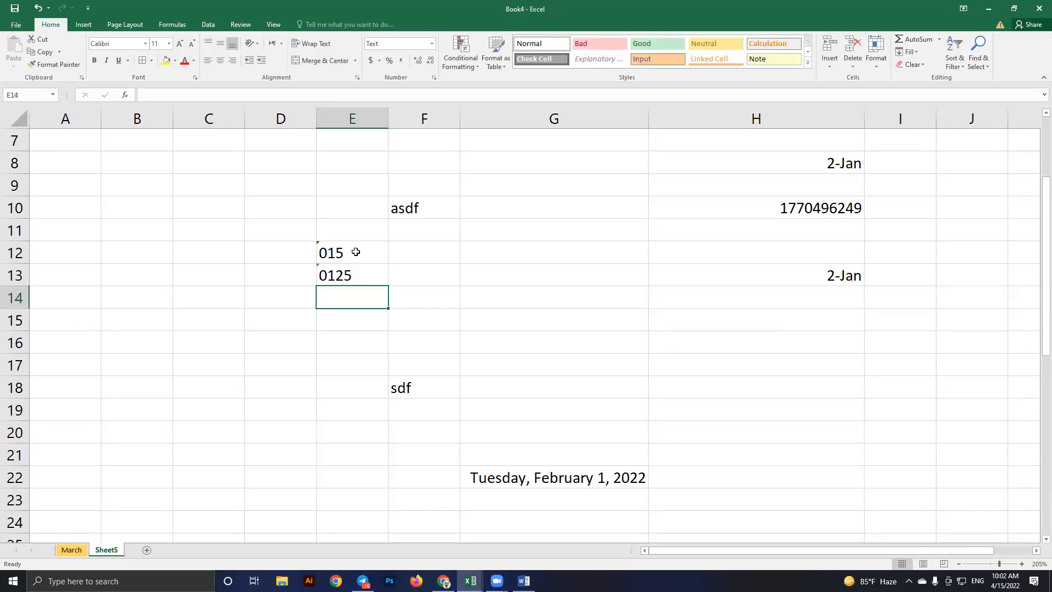
pyautogui.click(190, 237)
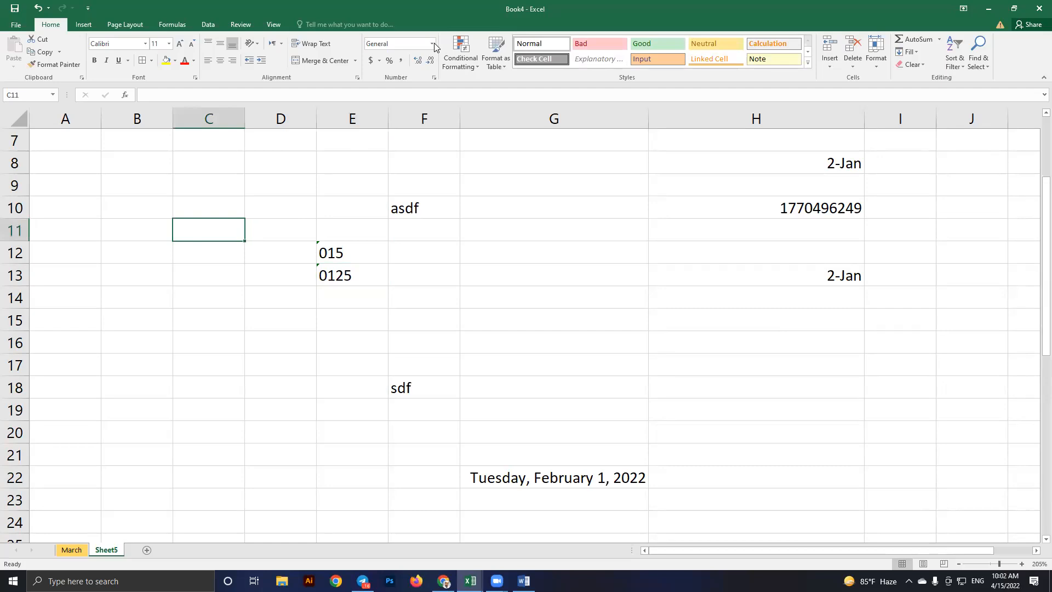
# Format cells C11:C18 as Text from the Number Format list
pyautogui.click(390, 303)
pyautogui.click(204, 253)
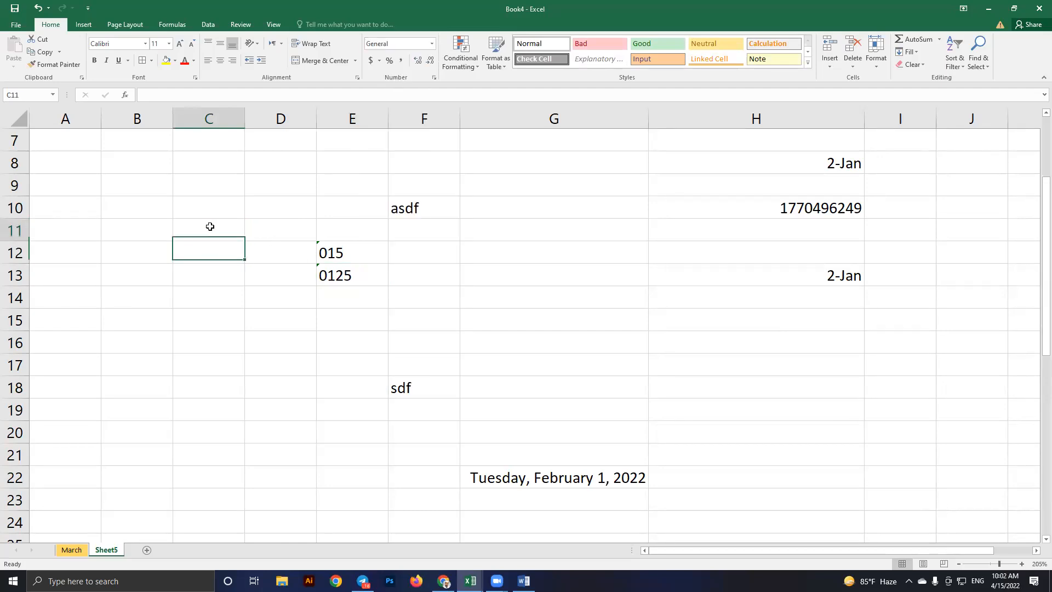
pyautogui.keyDown('shift'); pyautogui.click(216, 375); pyautogui.keyUp('shift')
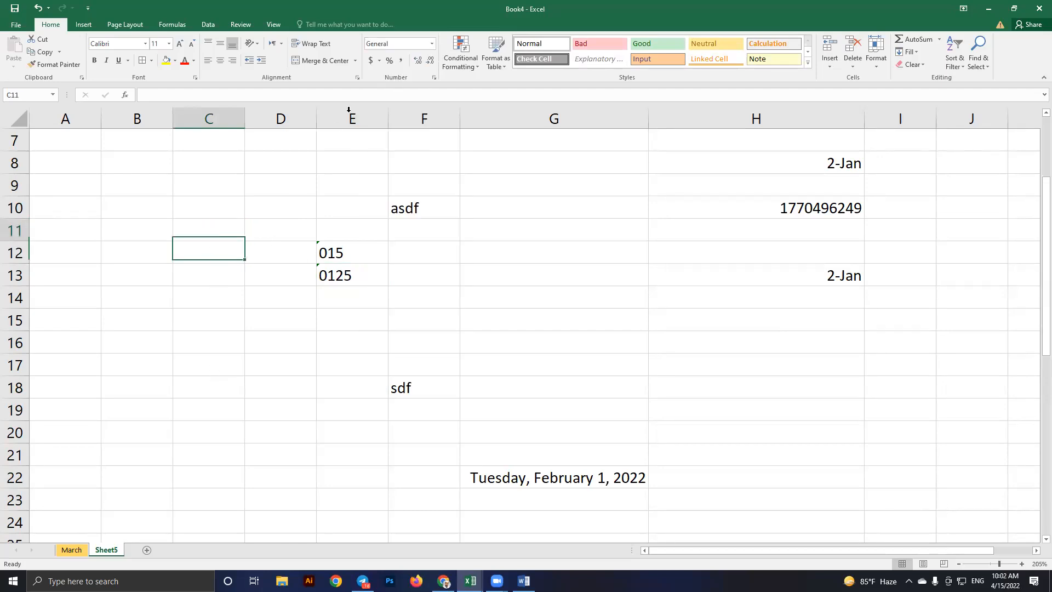
pyautogui.click(431, 44)
pyautogui.click(403, 301)
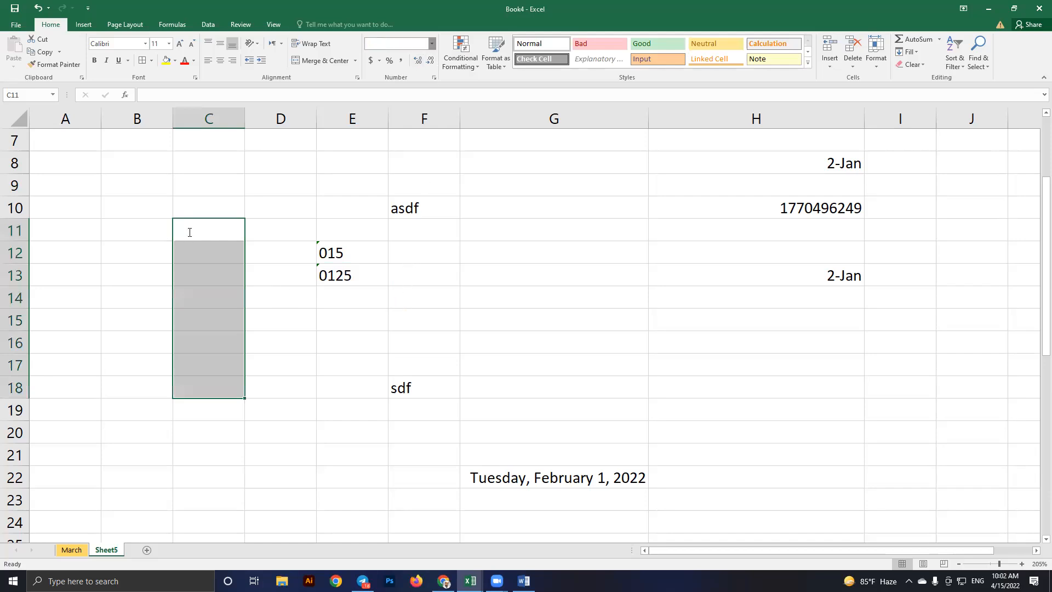
# Enter 015, 013 and 018 into C11, C12 and C13, keeping the leading zeros
pyautogui.write('015')
pyautogui.press('Down')
pyautogui.write('013')
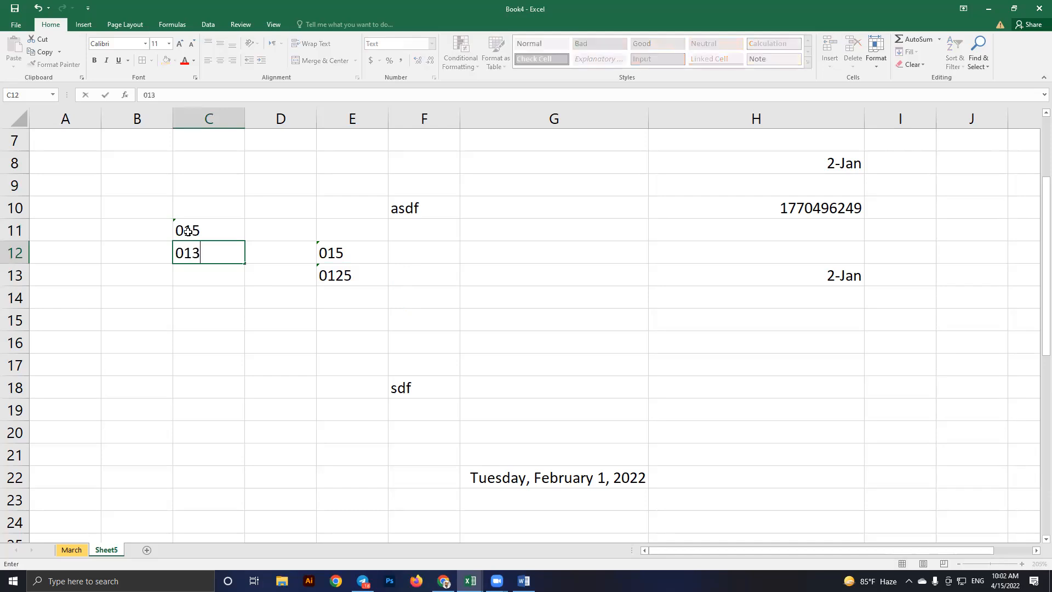
pyautogui.press('Return')
pyautogui.write('0')
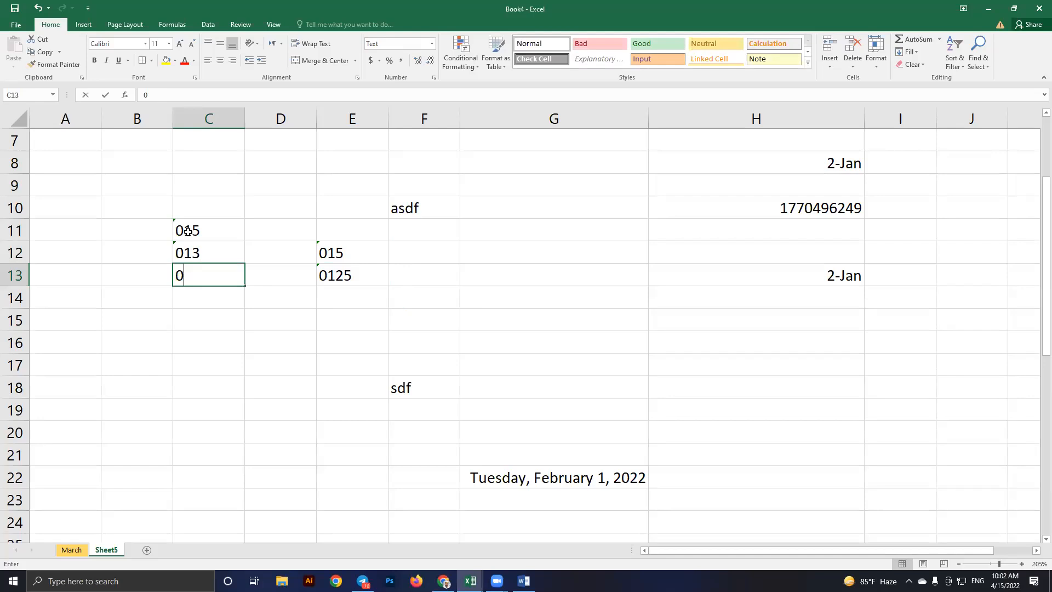
pyautogui.write('18')
pyautogui.press('Return')
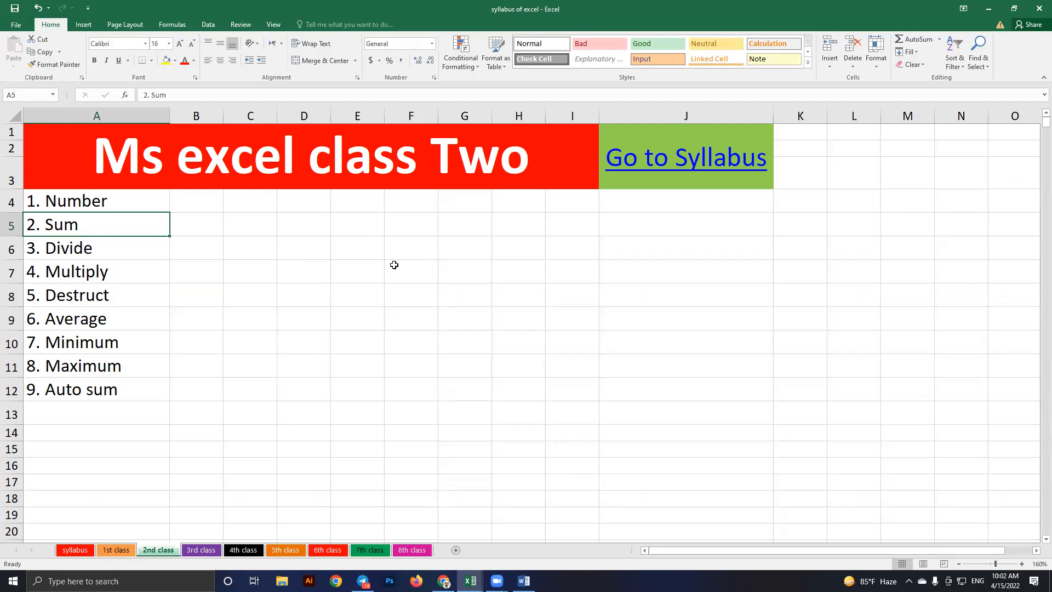
# On the 2nd class sheet, put 5 in E5 and 2 in E6, then select E7
pyautogui.click(373, 235)
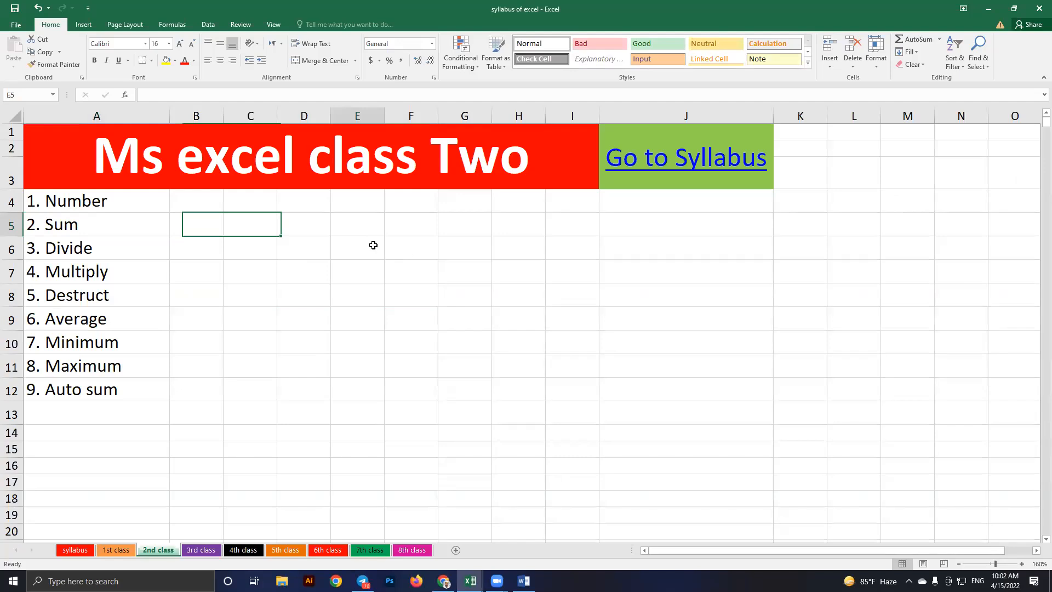
pyautogui.write('5')
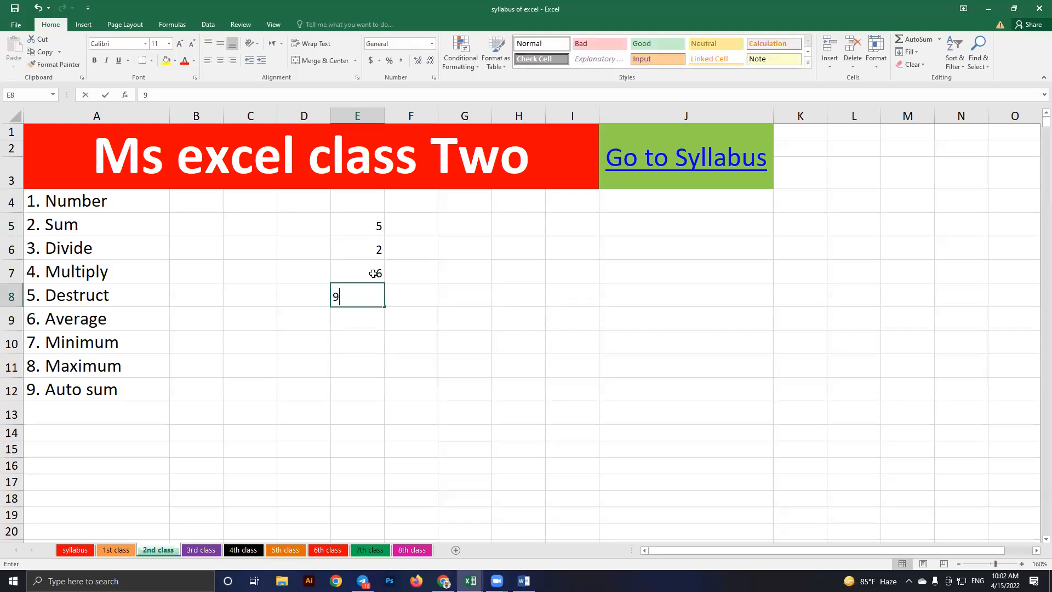
pyautogui.press('Return')
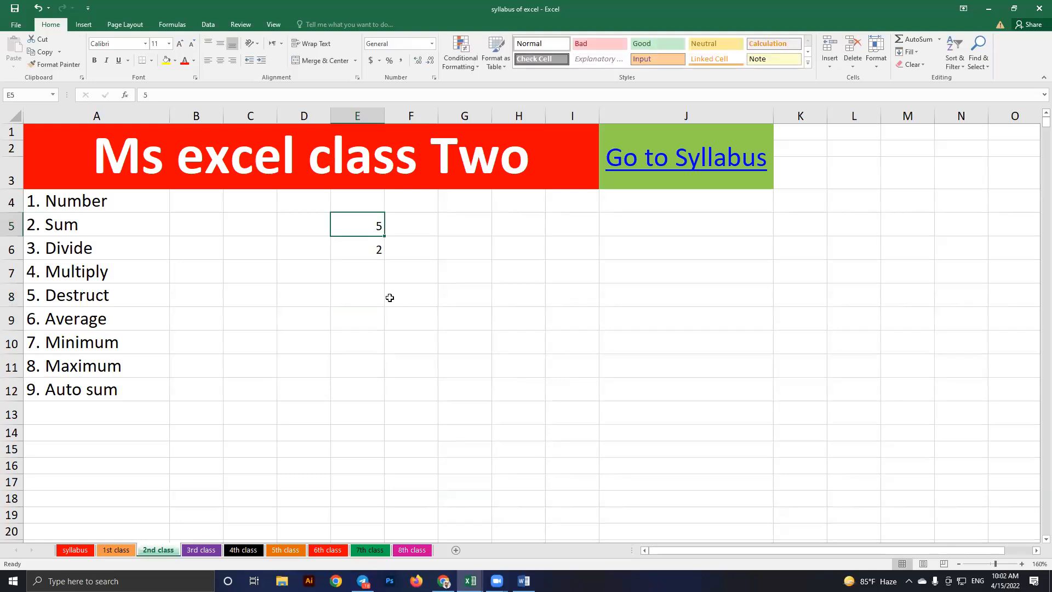
pyautogui.hotkey('shift', 'Down')
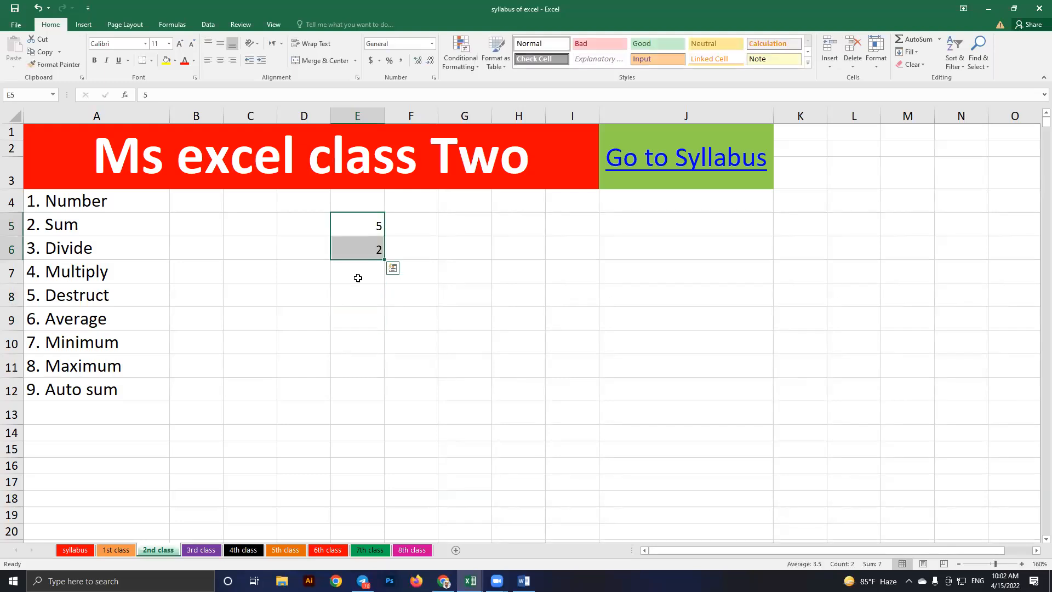
pyautogui.click(358, 278)
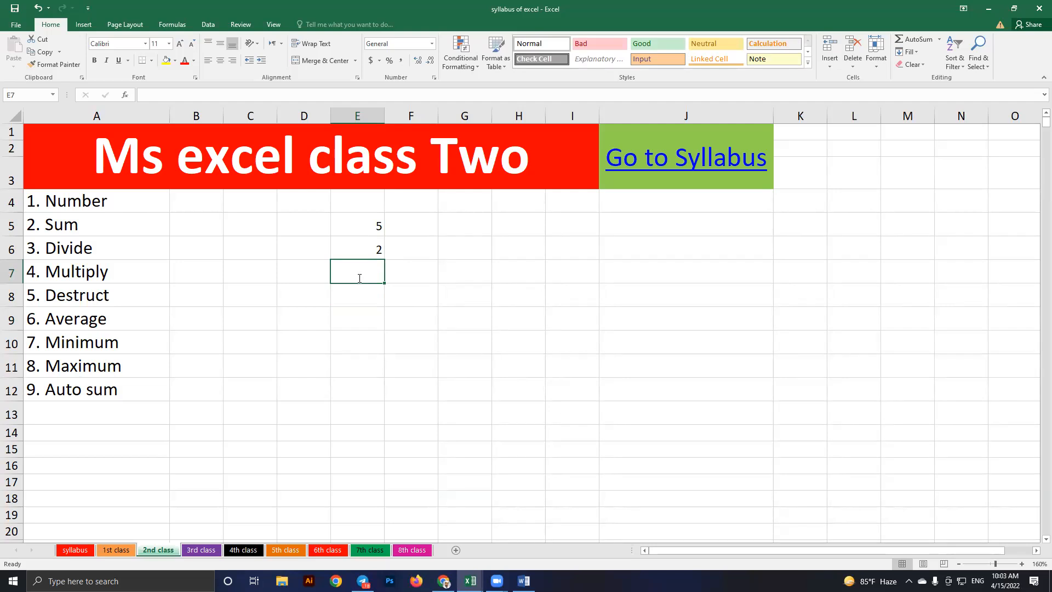
# Enter =5+2 in E7 so it shows 7, then select E5:E6 to compare the sum
pyautogui.write('=')
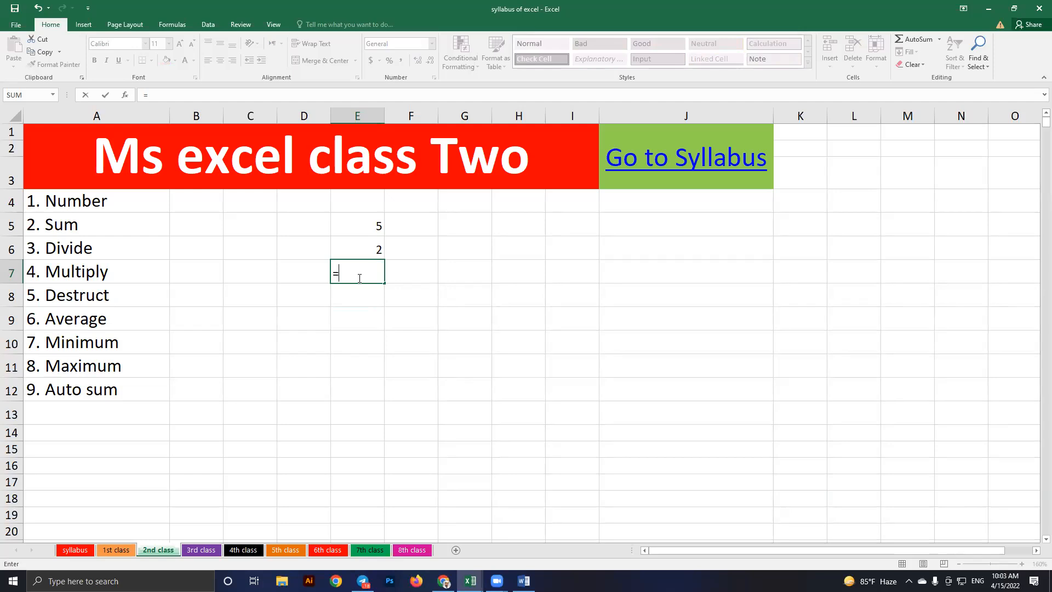
pyautogui.write('5+2')
pyautogui.press('Return')
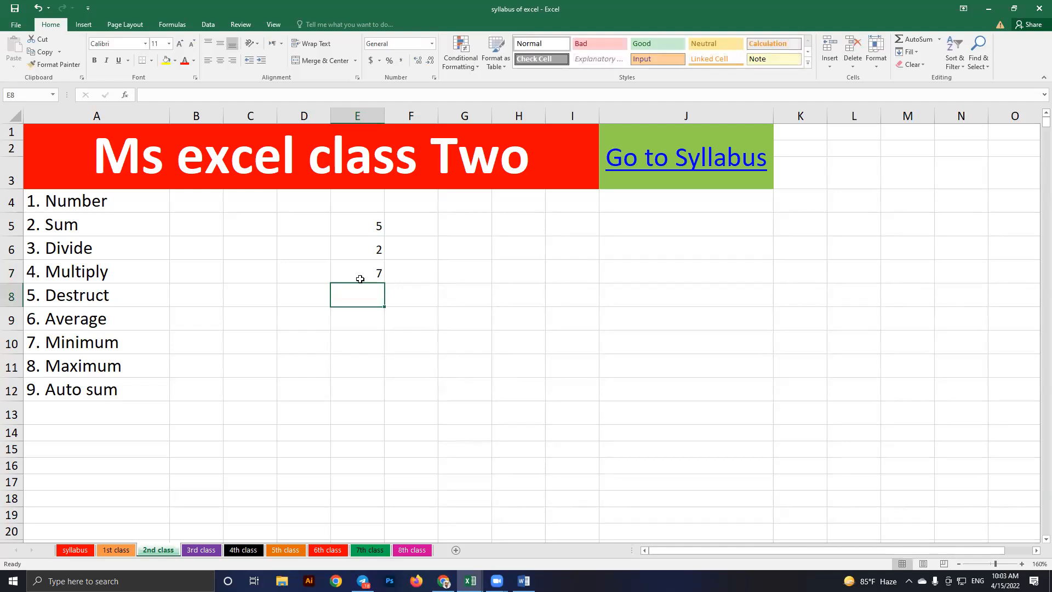
pyautogui.click(358, 275)
pyautogui.moveTo(362, 221); pyautogui.dragTo(369, 245)
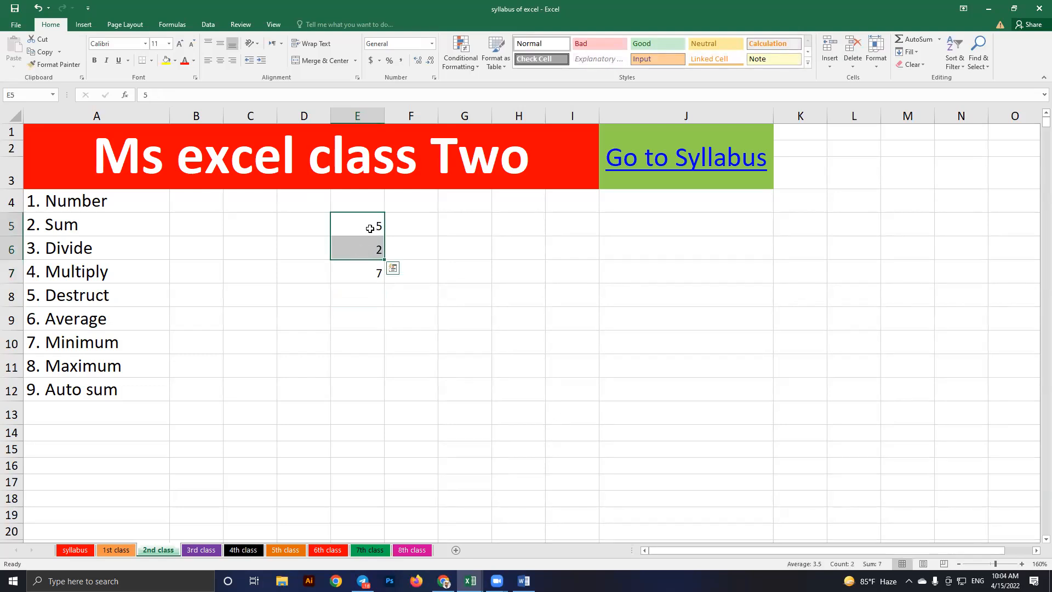
# Change E5 to 10 and step to E7 to show its fixed =5+2 still reads 7
pyautogui.click(370, 228)
pyautogui.write('10')
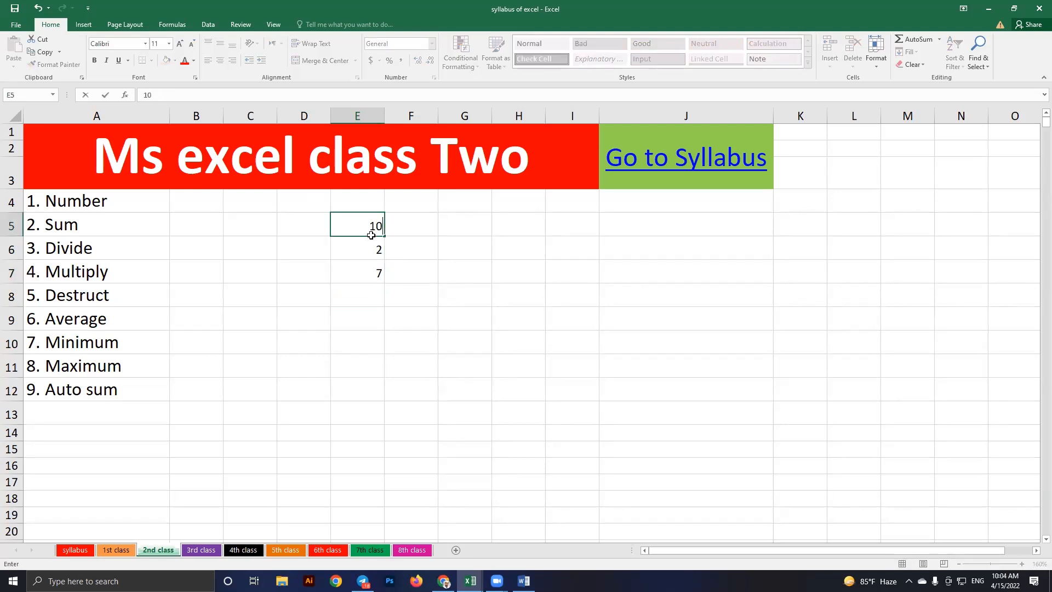
pyautogui.press('Return')
pyautogui.press('Return')
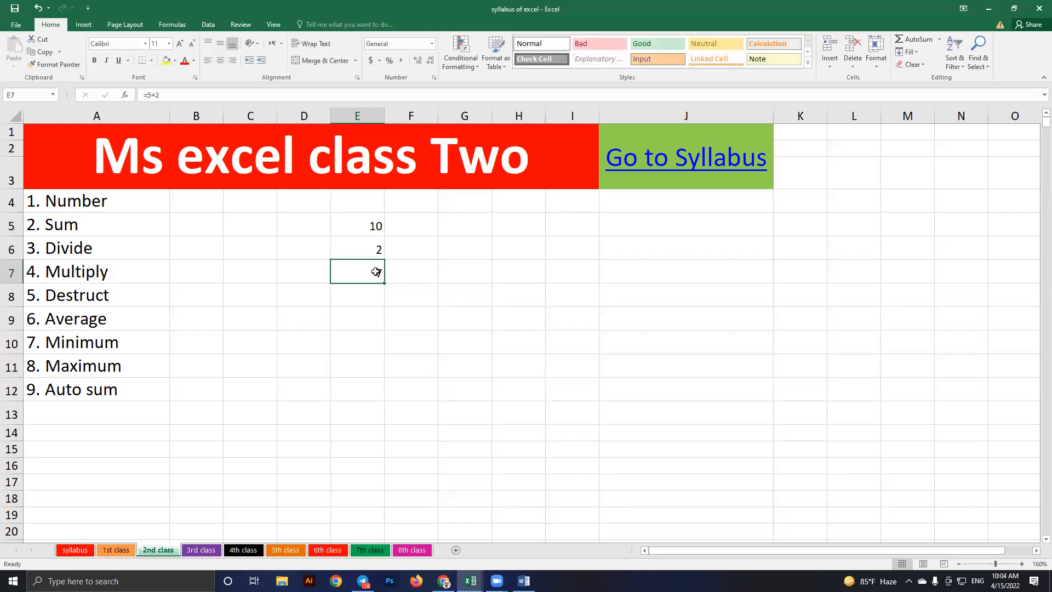
pyautogui.click(355, 247)
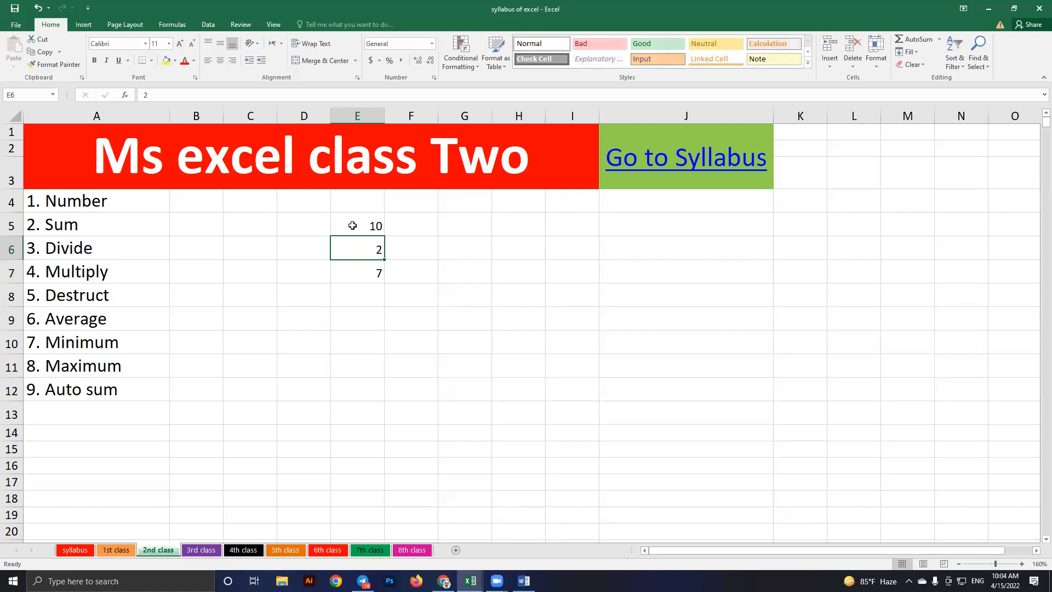
pyautogui.click(355, 225)
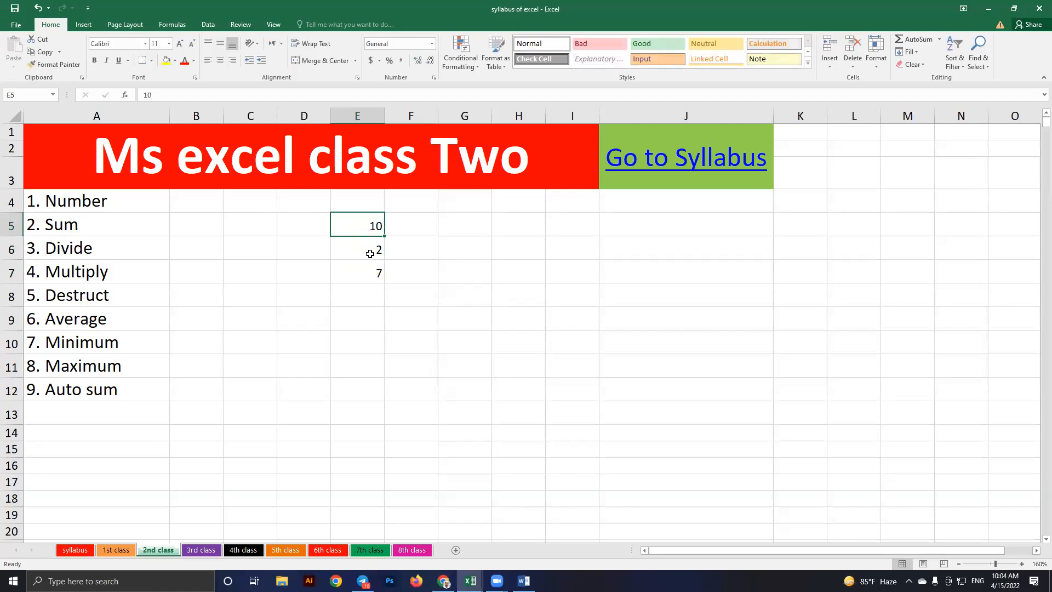
pyautogui.press('Down')
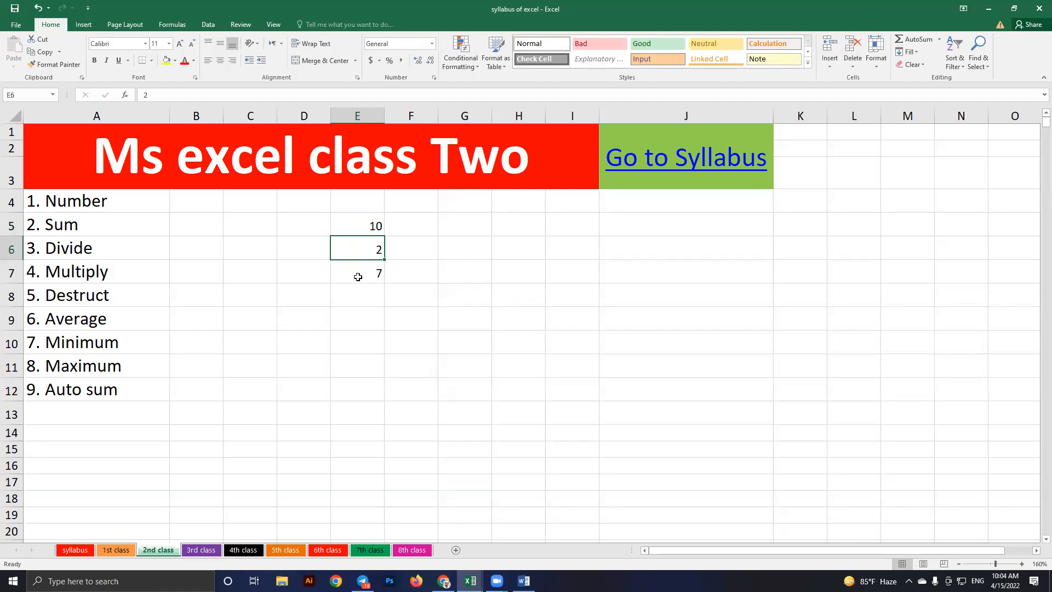
pyautogui.press('Down')
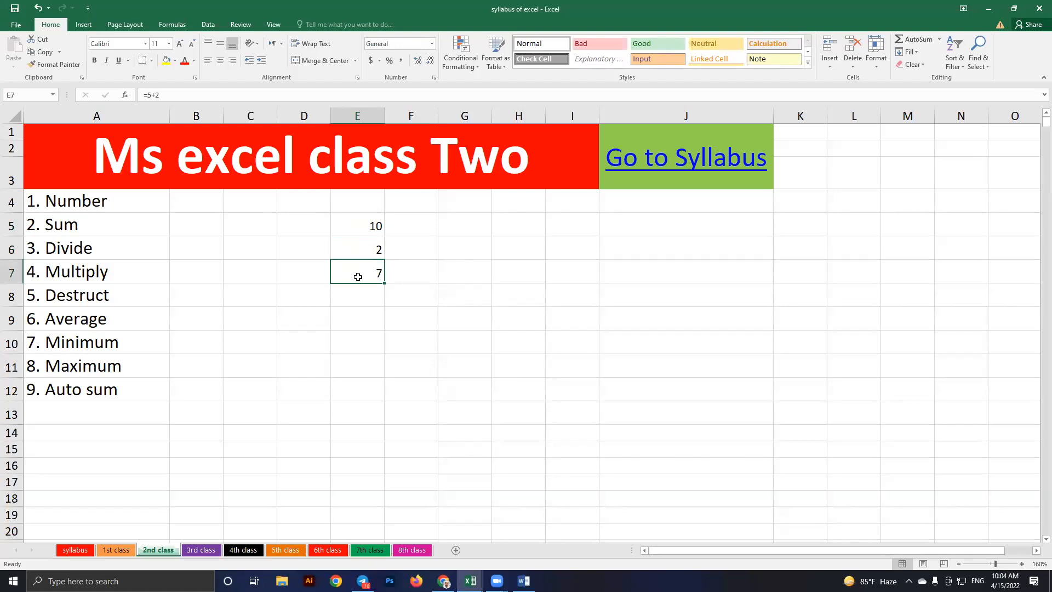
# Enter 5 in G5 to start a new example pair
pyautogui.click(464, 230)
pyautogui.write('5')
pyautogui.press('Return')
# Enter 2 in G6 and build the formula =G5+G6 in G7 by clicking the cells
pyautogui.write('2')
pyautogui.press('Return')
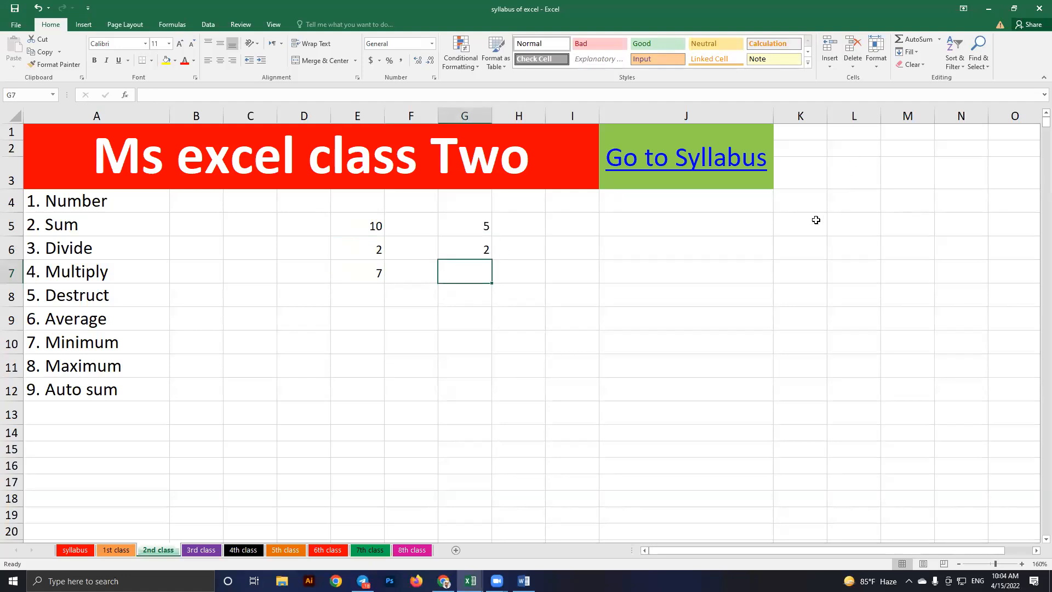
pyautogui.write('=5+')
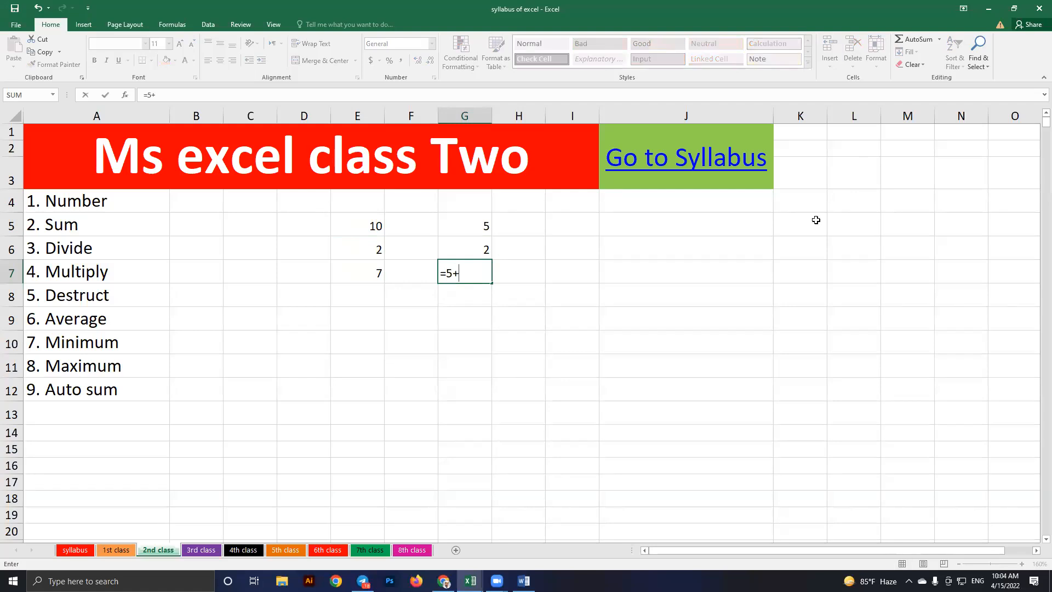
pyautogui.write('2')
pyautogui.press('BackSpace')
pyautogui.press('BackSpace')
pyautogui.press('BackSpace')
pyautogui.click(471, 227)
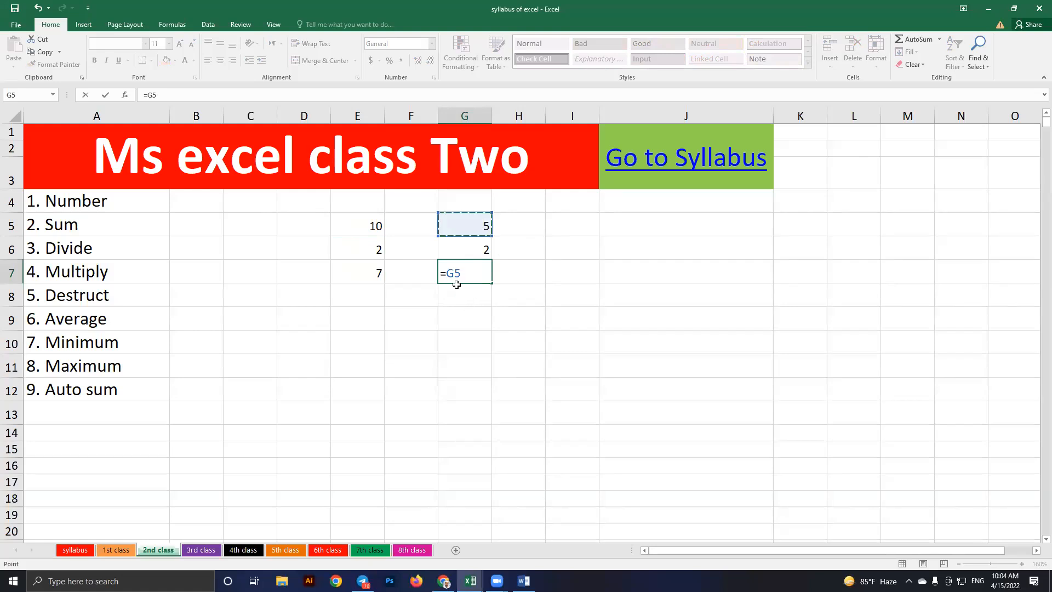
pyautogui.write('+')
pyautogui.click(461, 249)
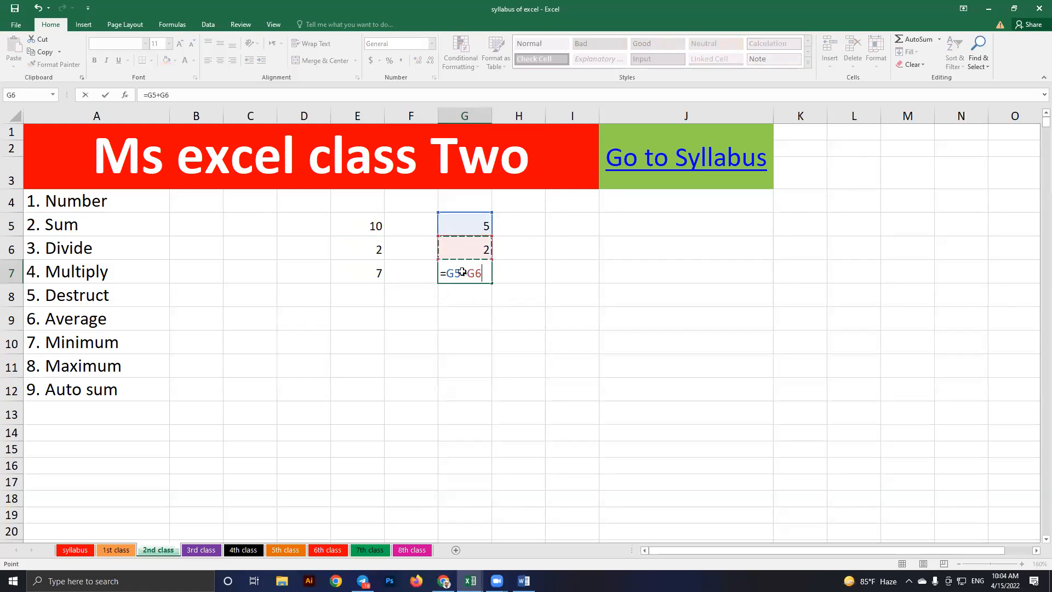
pyautogui.press('Return')
# Change G5 to 10 and G6 to 12 so G7 recalculates to 22
pyautogui.press('Up')
pyautogui.press('Up')
pyautogui.press('Up')
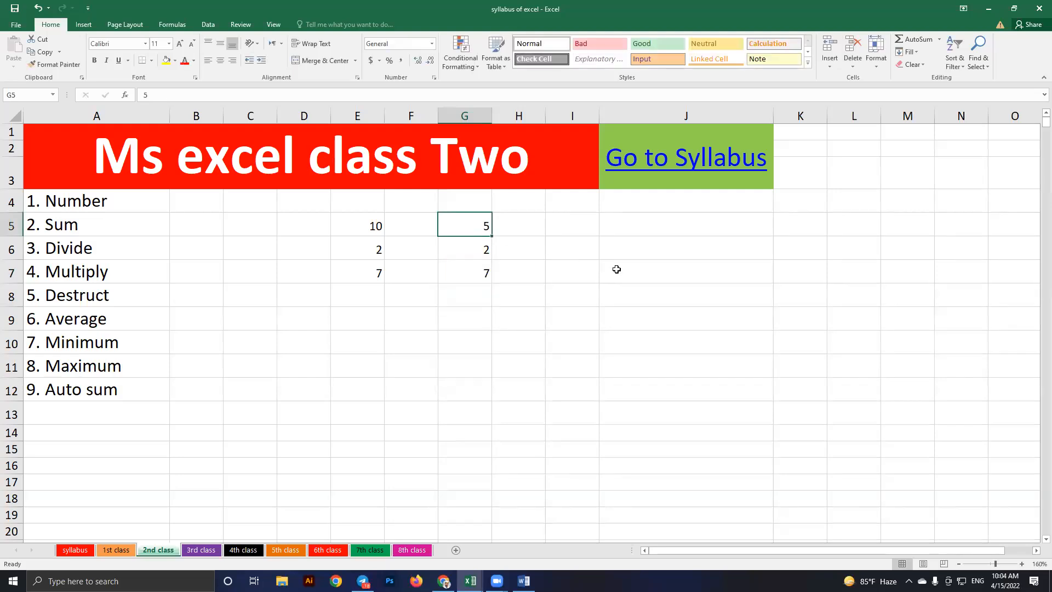
pyautogui.write('10')
pyautogui.click(596, 272)
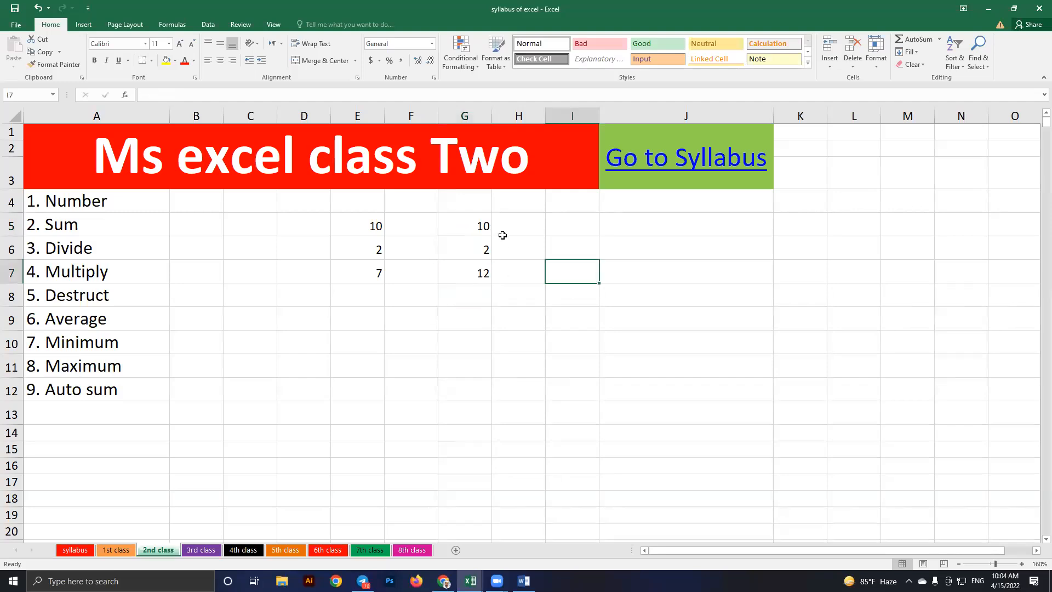
pyautogui.press('Left')
pyautogui.press('Left')
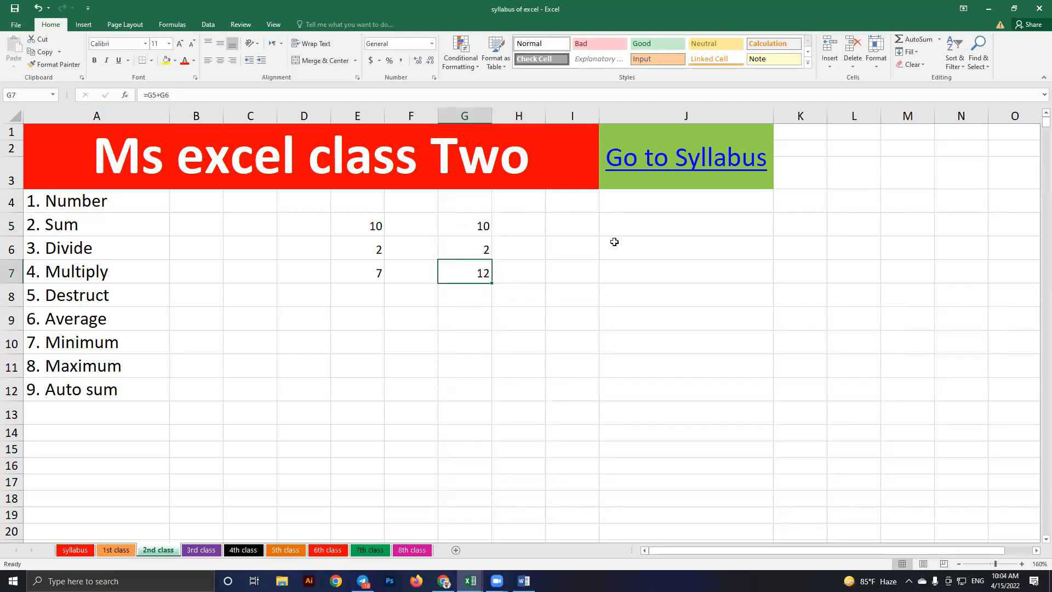
pyautogui.press('Up')
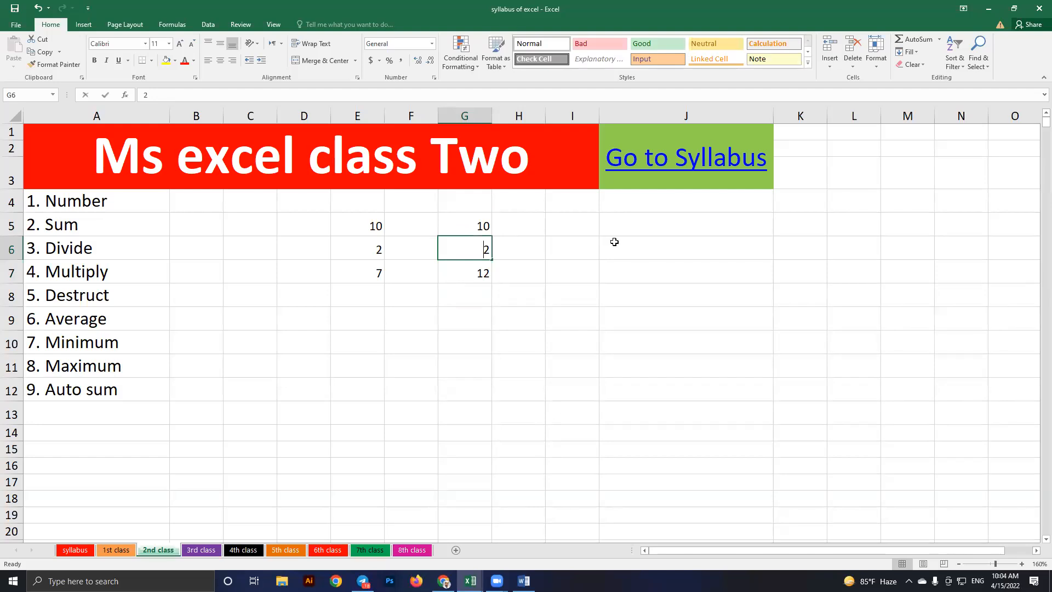
pyautogui.write('1')
pyautogui.press('Return')
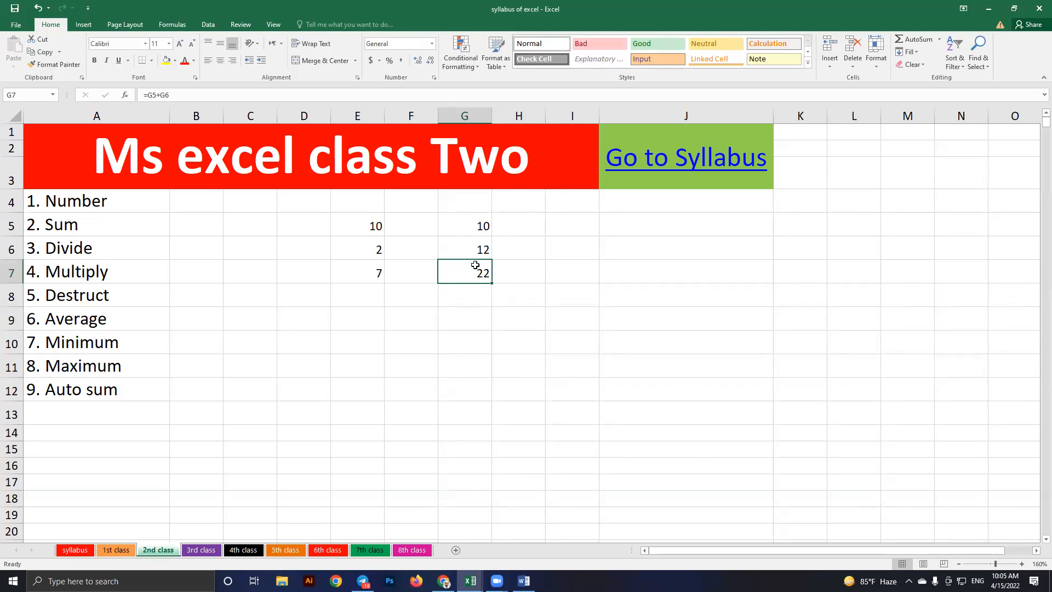
# Clear the practice numbers and formulas in E5:G7
pyautogui.press('Down')
pyautogui.press('Down')
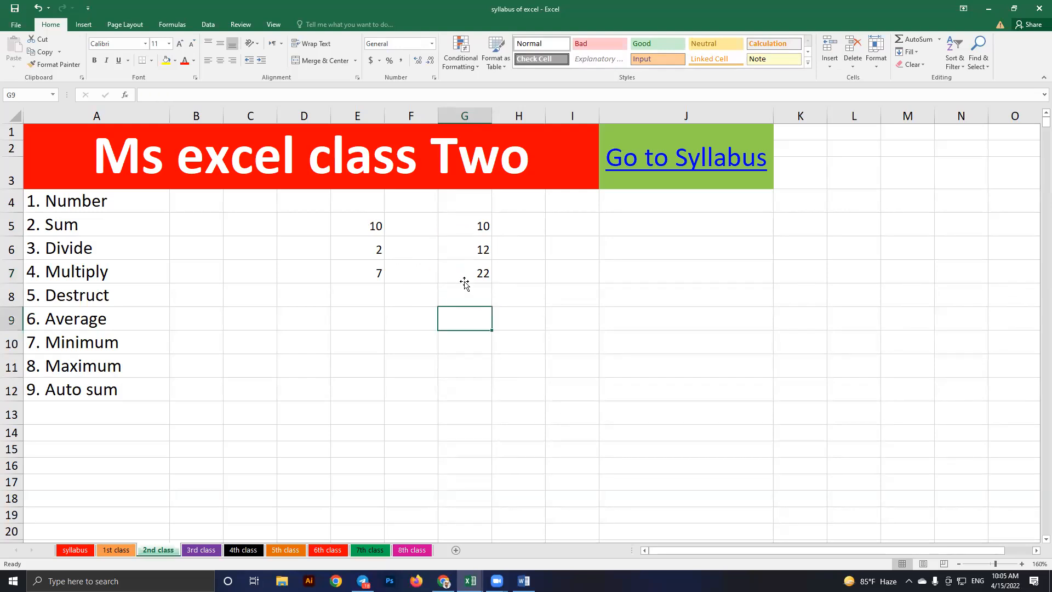
pyautogui.moveTo(358, 226); pyautogui.dragTo(464, 280)
pyautogui.press('Delete')
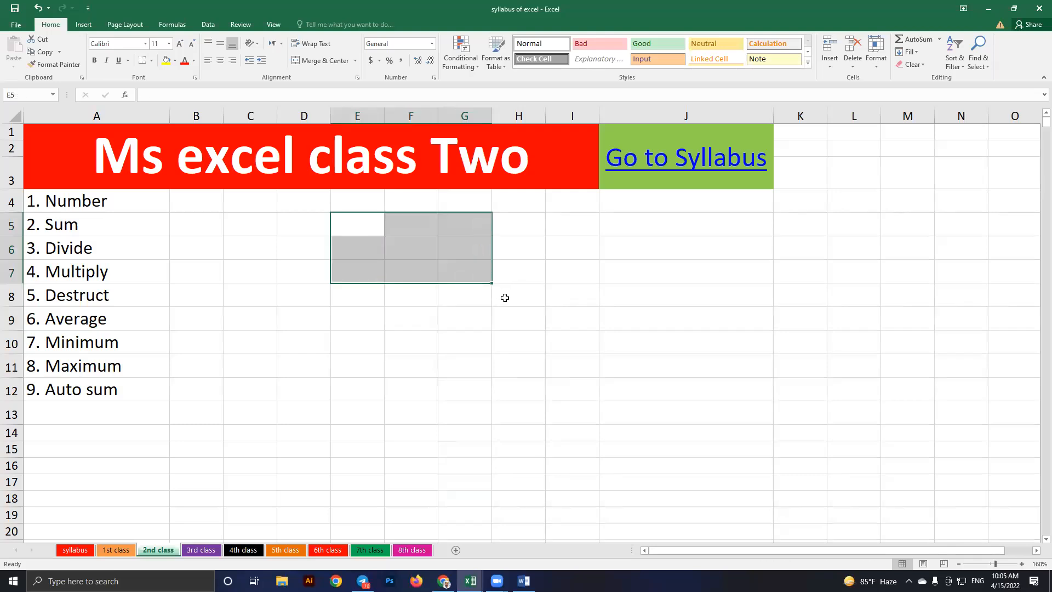
# Enter 5 in F8 to start a new example
pyautogui.click(424, 298)
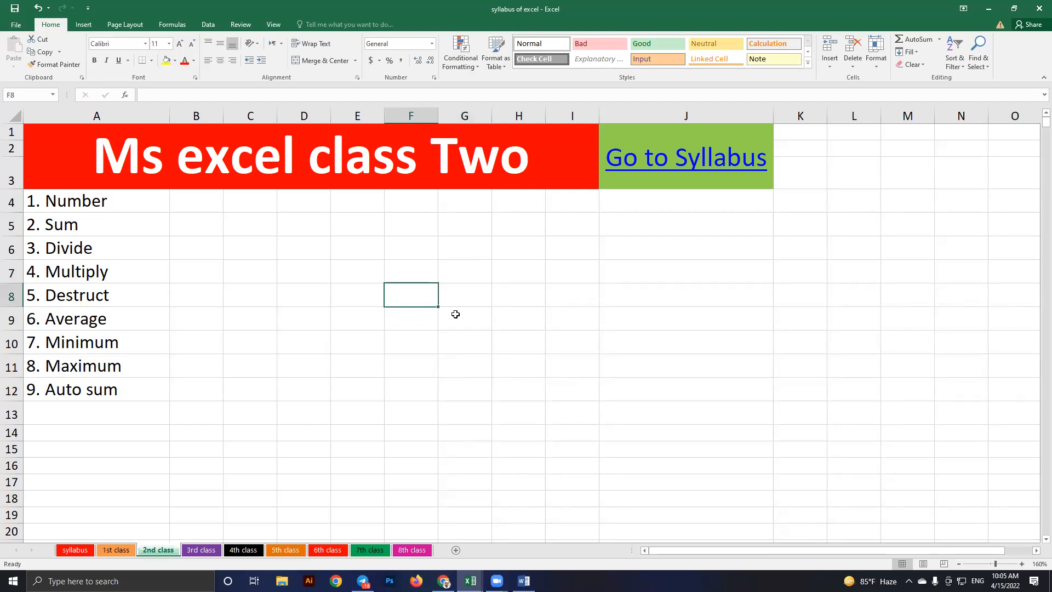
pyautogui.write('5')
pyautogui.press('Return')
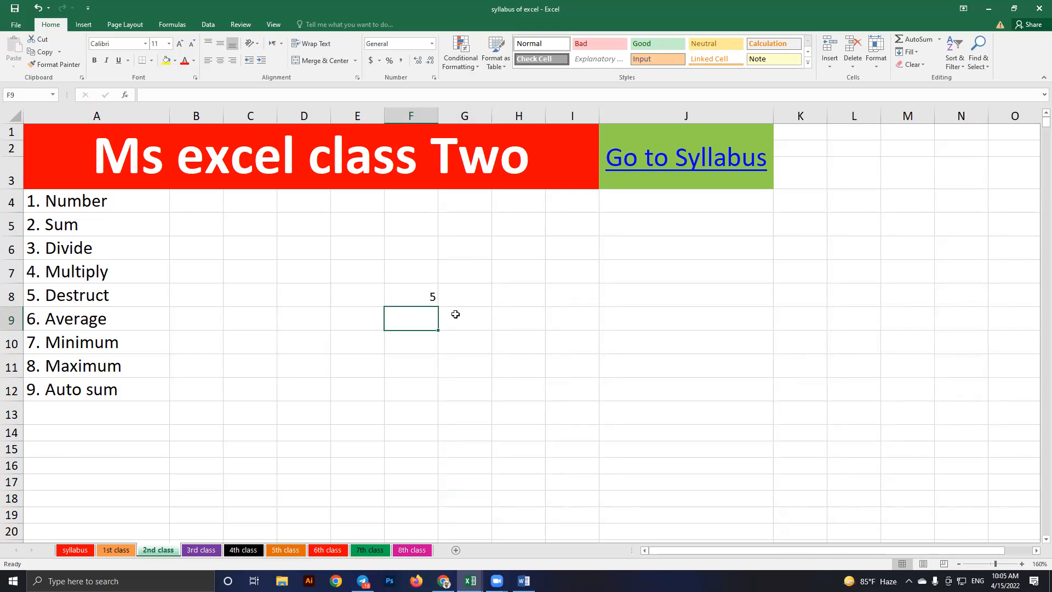
# Enter 8 in F9 and the formula =F8+F9 in F10, showing 13
pyautogui.write('8')
pyautogui.press('Return')
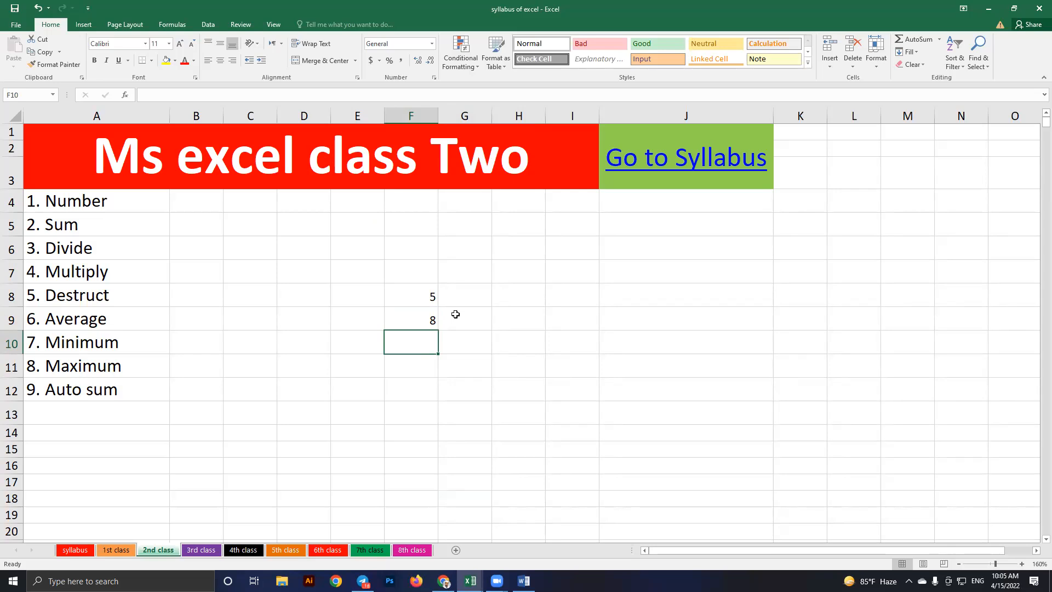
pyautogui.write('=')
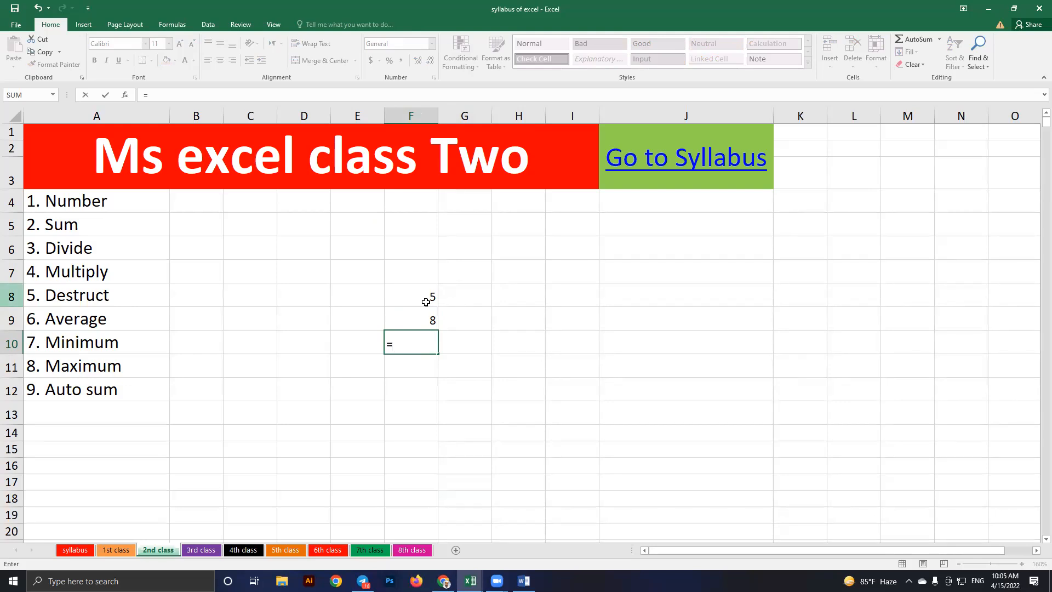
pyautogui.write('f')
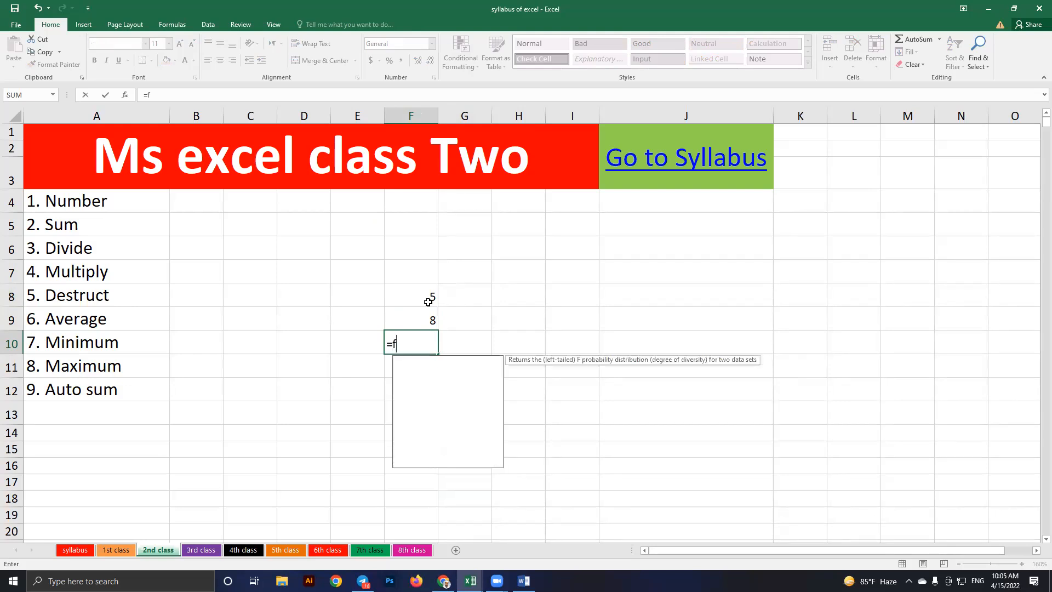
pyautogui.write('8')
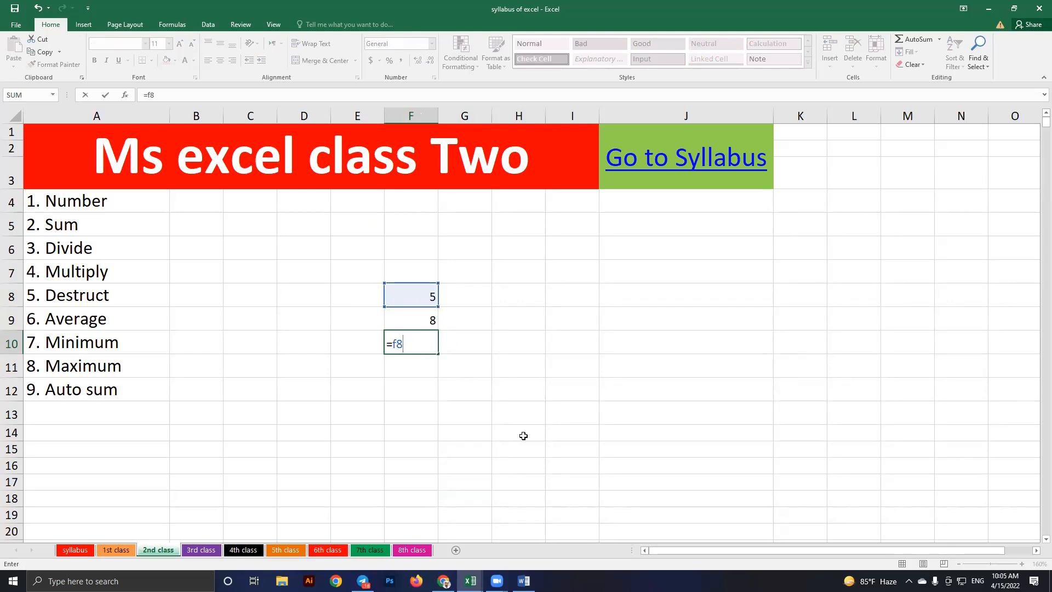
pyautogui.write('+')
pyautogui.press('Up')
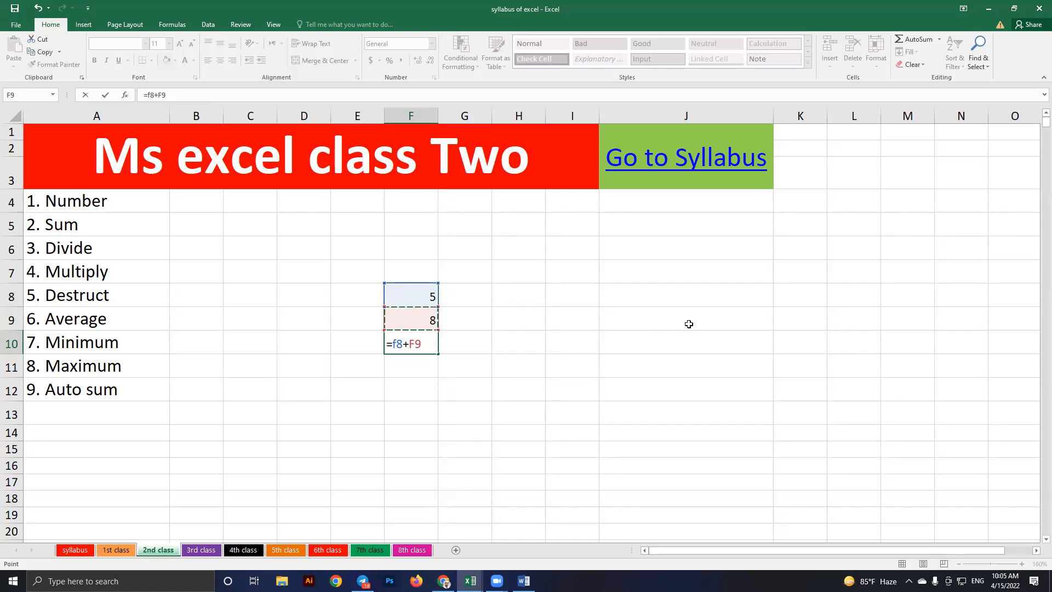
pyautogui.press('Return')
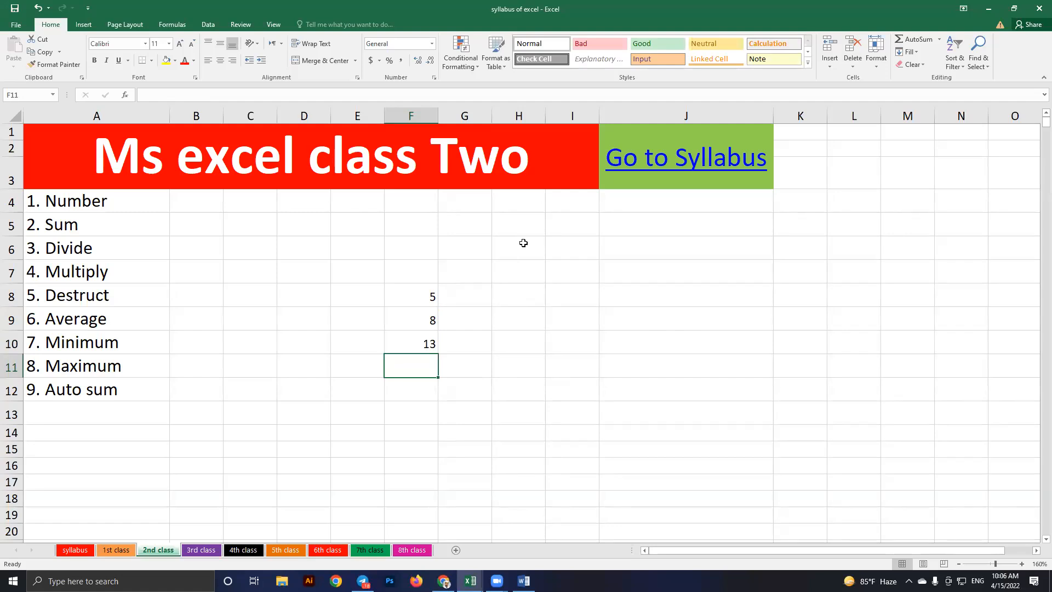
# Start a new number column in G with 5 in G5
pyautogui.press('Right')
pyautogui.press('Up')
pyautogui.press('Up')
pyautogui.press('Up')
pyautogui.press('Up')
pyautogui.press('Up')
pyautogui.press('Up')
pyautogui.write('5')
pyautogui.press('Return')
# Fill column G with 3, 6, 9 and 8 and sum them in G10 with =G5+G6+G7+G8
pyautogui.write('3')
pyautogui.press('Return')
pyautogui.write('6')
pyautogui.press('Return')
pyautogui.write('9 ')
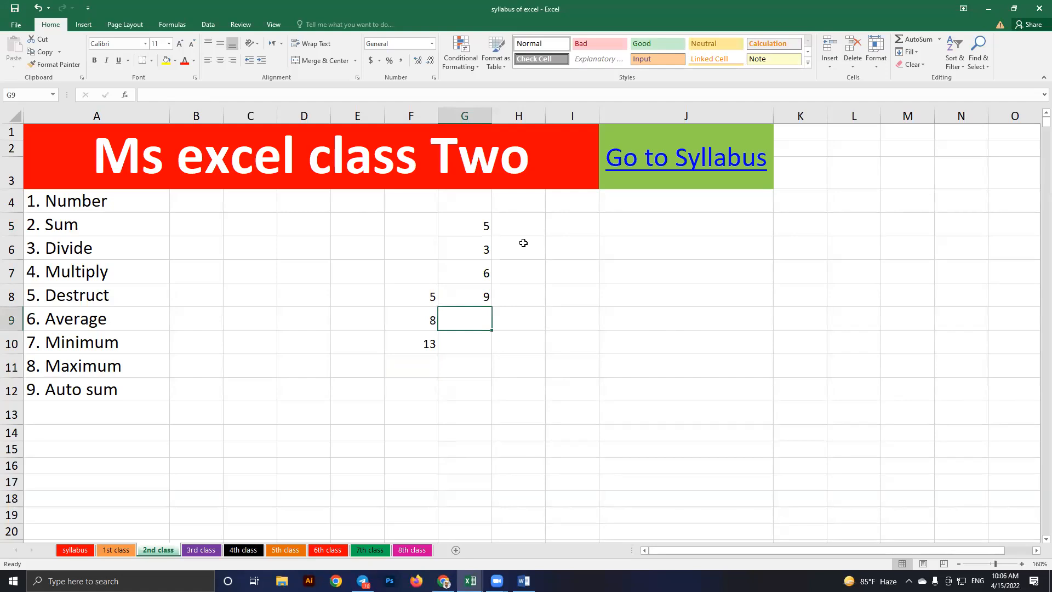
pyautogui.write('8')
pyautogui.press('Return')
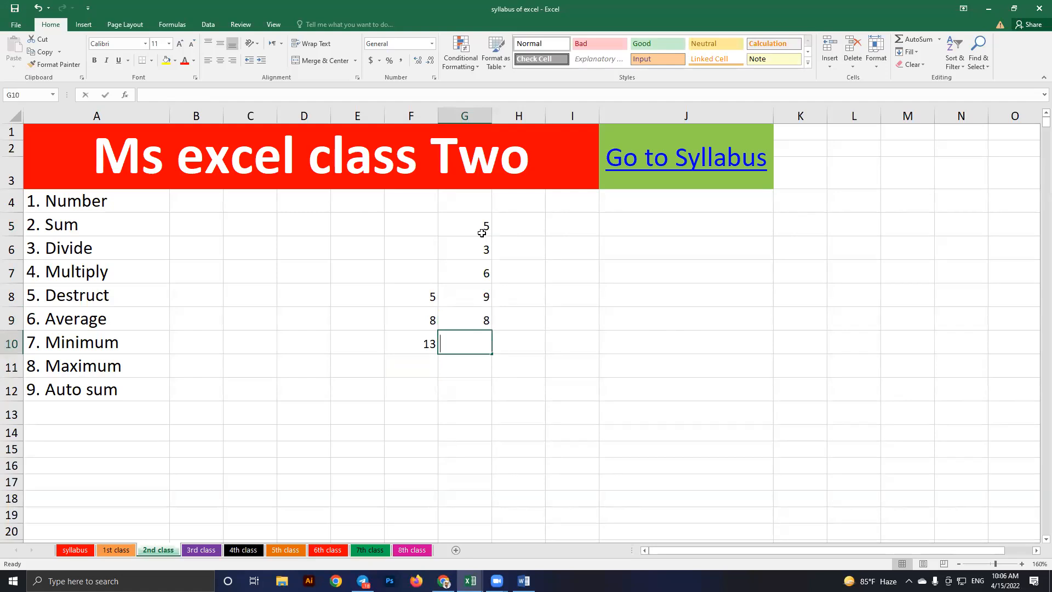
pyautogui.write('=')
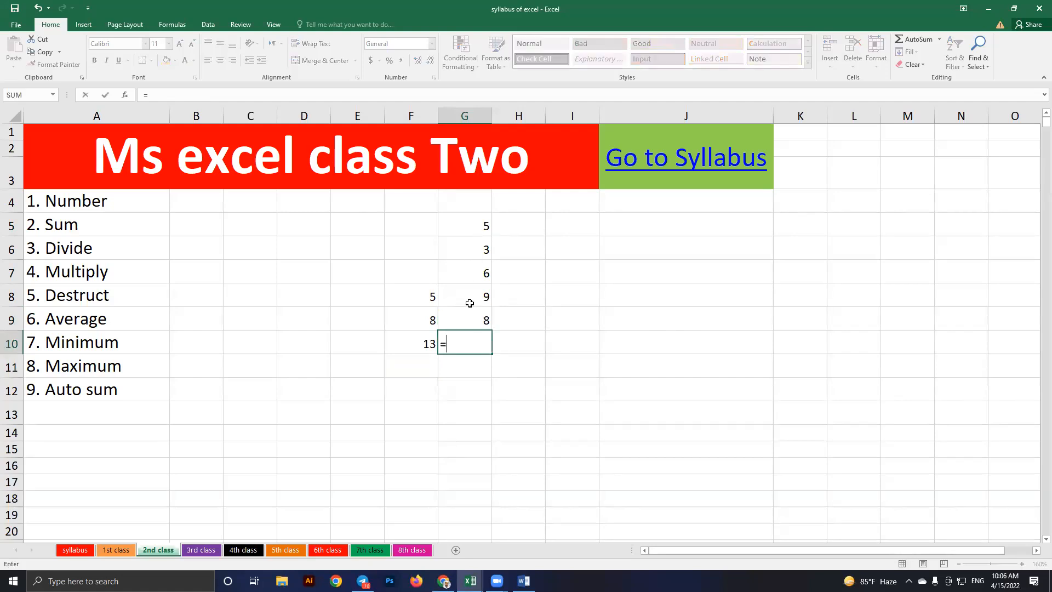
pyautogui.write('G5+G6+G7+')
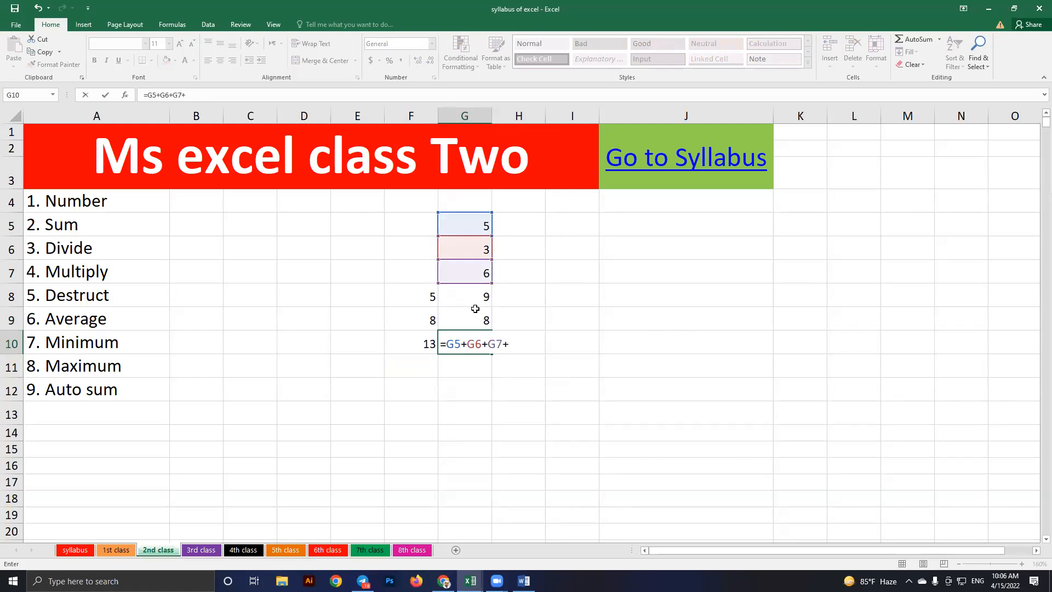
pyautogui.press('Up')
pyautogui.press('Up')
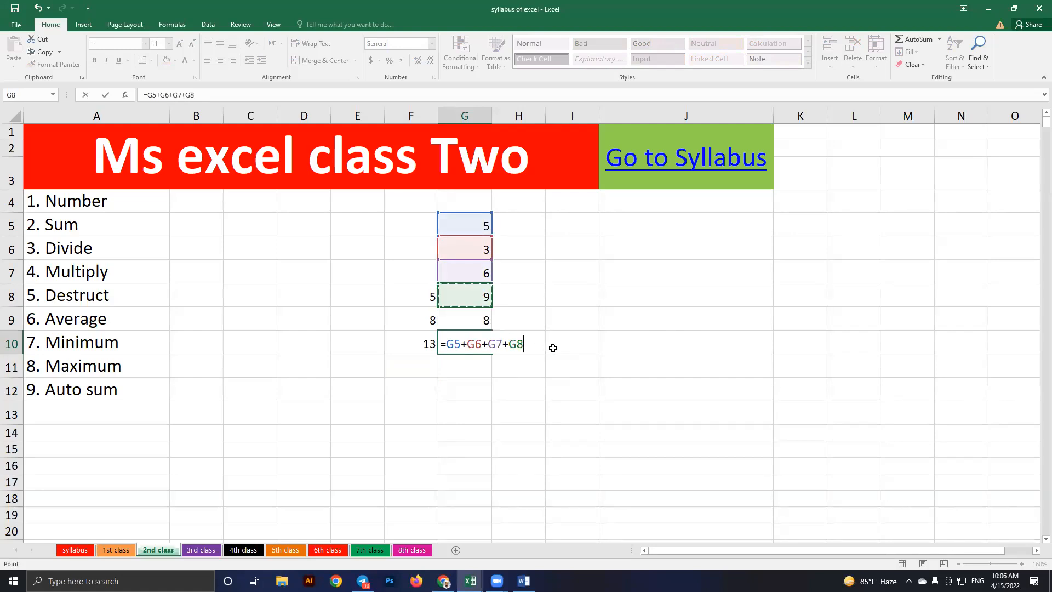
pyautogui.write('+')
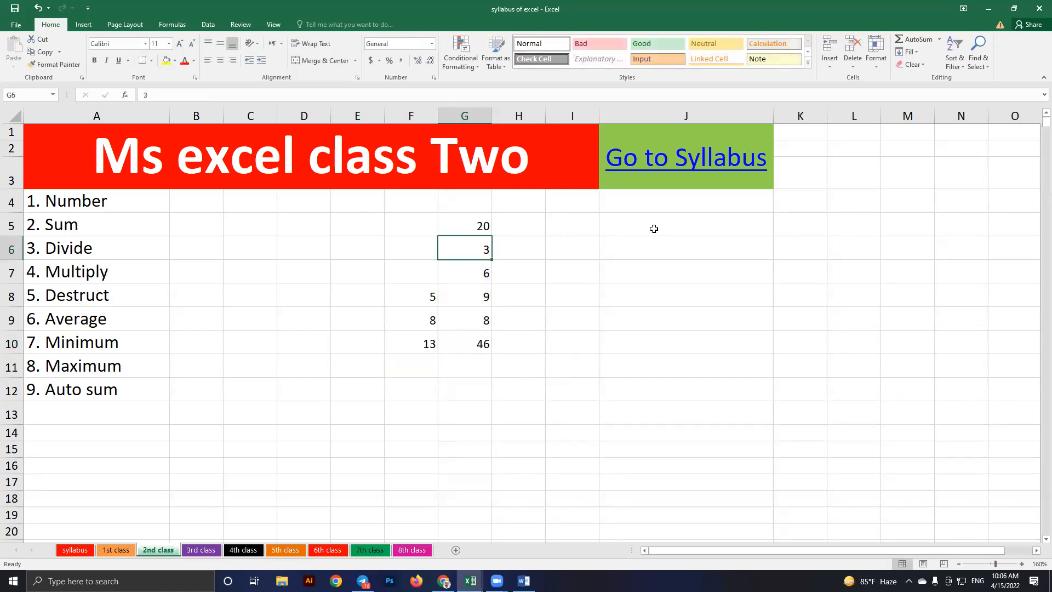
# Overwrite G6:G9 with 20, 202, 20 and 12 so the G10 total becomes 274
pyautogui.write('20')
pyautogui.press('Return')
pyautogui.write('202')
pyautogui.press('Return')
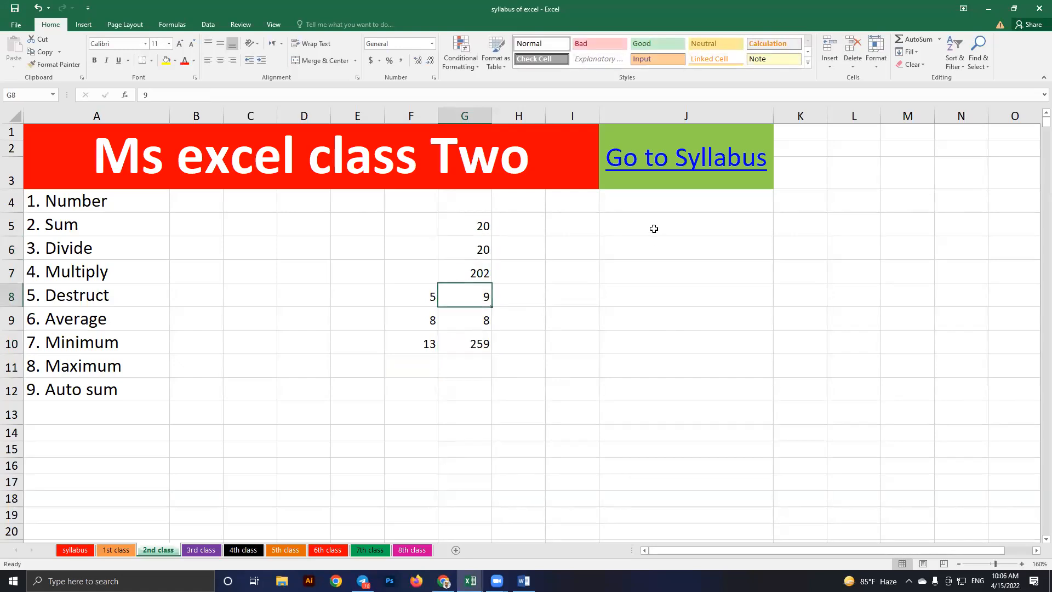
pyautogui.press('BackSpace')
pyautogui.write('20')
pyautogui.press('Return')
pyautogui.write('12')
pyautogui.press('Return')
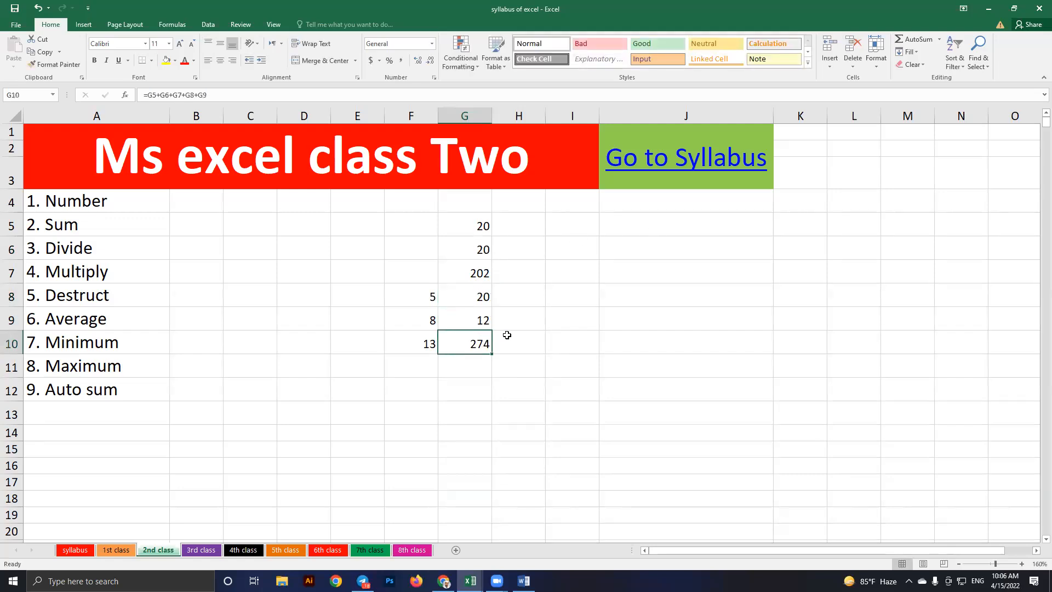
# Select the G5:G10 values and clear the numbers from columns F and G
pyautogui.hotkey('ctrl', 'Up')
pyautogui.hotkey('ctrl', 'shift', 'Down')
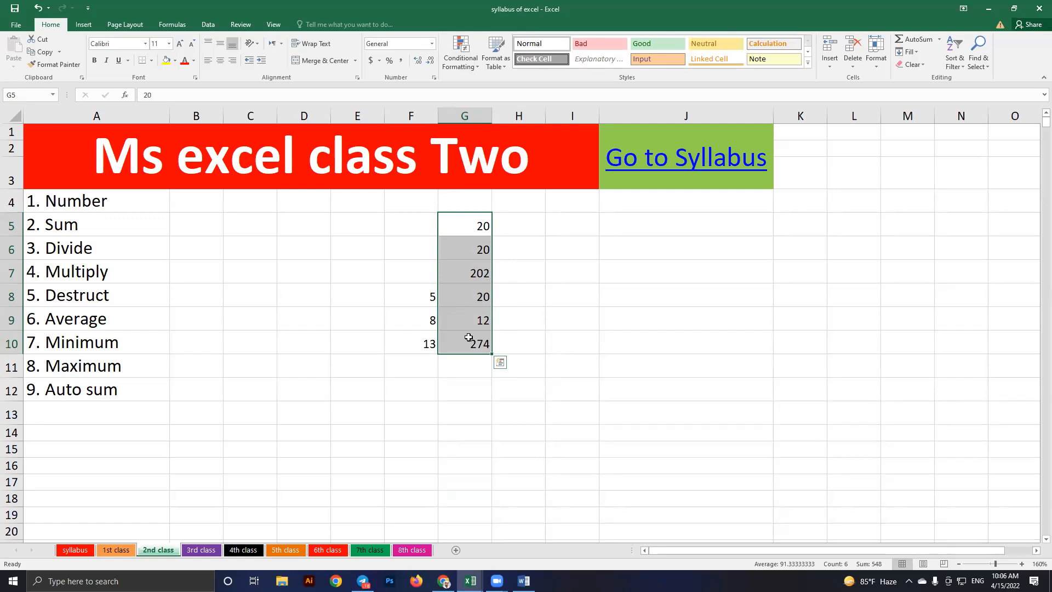
pyautogui.hotkey('ctrl', 'z')
pyautogui.hotkey('ctrl', 'z')
pyautogui.hotkey('ctrl', 'z')
pyautogui.hotkey('ctrl', 'z')
pyautogui.hotkey('ctrl', 'z')
pyautogui.hotkey('ctrl', 'z')
pyautogui.hotkey('ctrl', 'z')
pyautogui.hotkey('ctrl', 'z')
pyautogui.hotkey('ctrl', 'z')
pyautogui.hotkey('ctrl', 'z')
# Enter 5, 6, 9, 8 and 4 into F6:F10
pyautogui.click(414, 257)
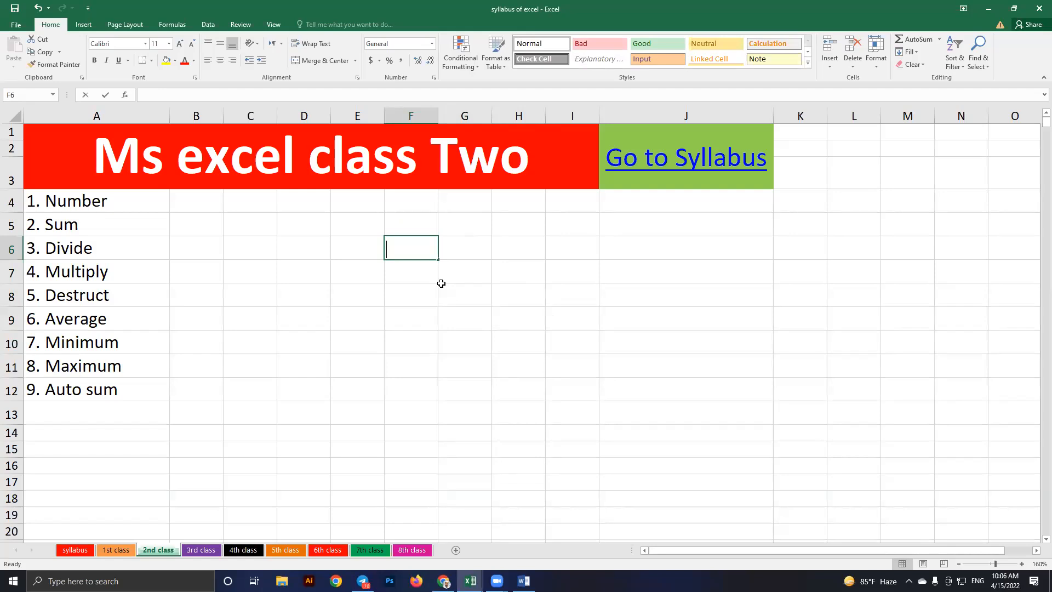
pyautogui.write('5')
pyautogui.press('Return')
pyautogui.write('6')
pyautogui.press('Return')
pyautogui.write('9')
pyautogui.press('Return')
pyautogui.write('8')
pyautogui.press('Return')
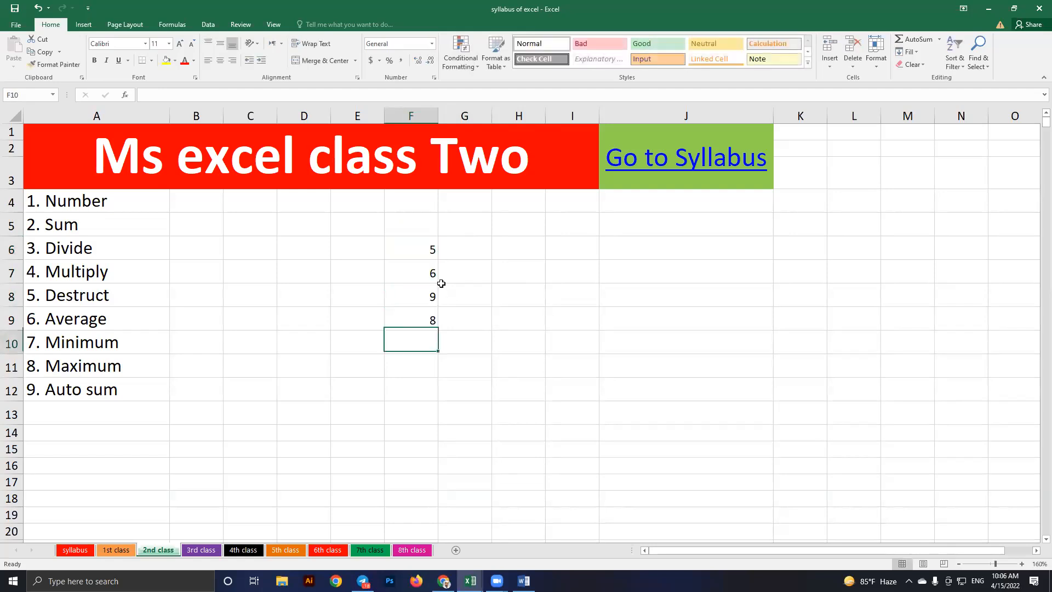
pyautogui.write('4')
pyautogui.press('Return')
# AutoSum F6:F10 into F11 with Alt+= so it shows 32
pyautogui.write('=')
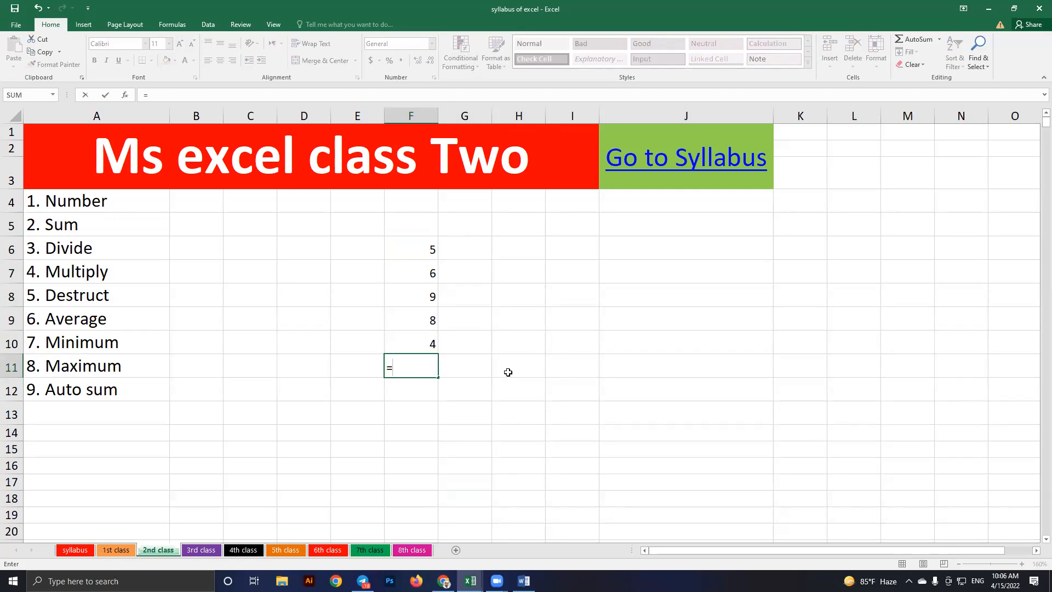
pyautogui.press('Escape')
pyautogui.click(568, 341)
pyautogui.click(411, 365)
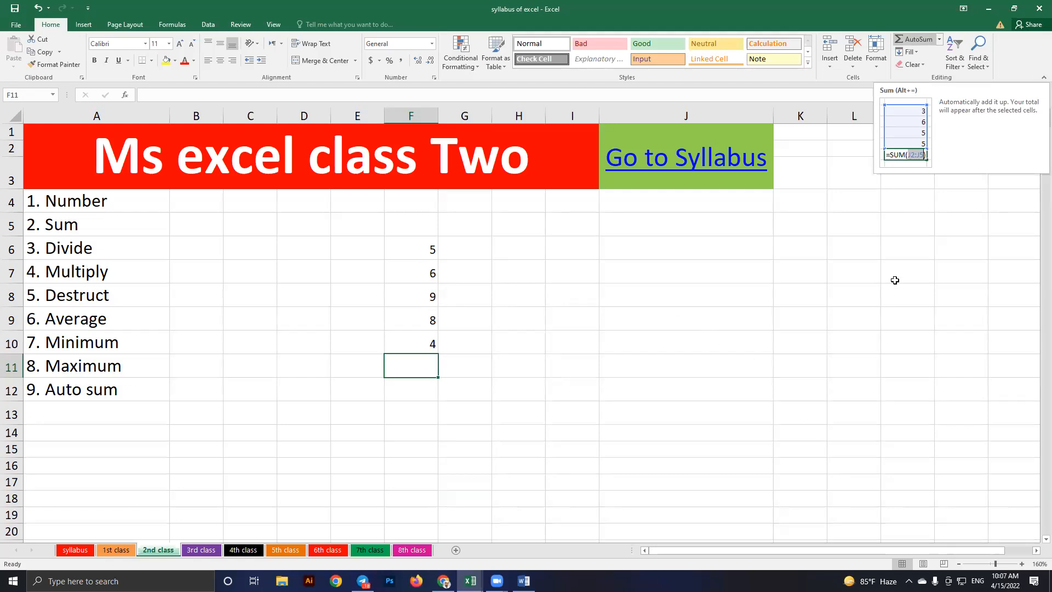
pyautogui.hotkey('alt', '=')
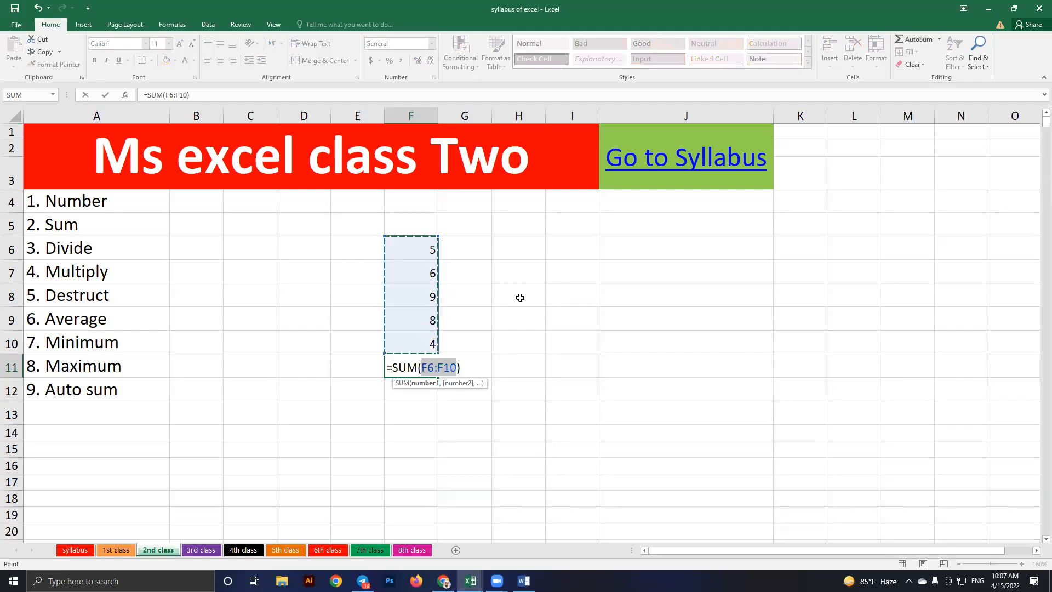
pyautogui.click(908, 272)
pyautogui.moveTo(800, 225); pyautogui.dragTo(907, 389)
pyautogui.hotkey('ctrl', 'z')
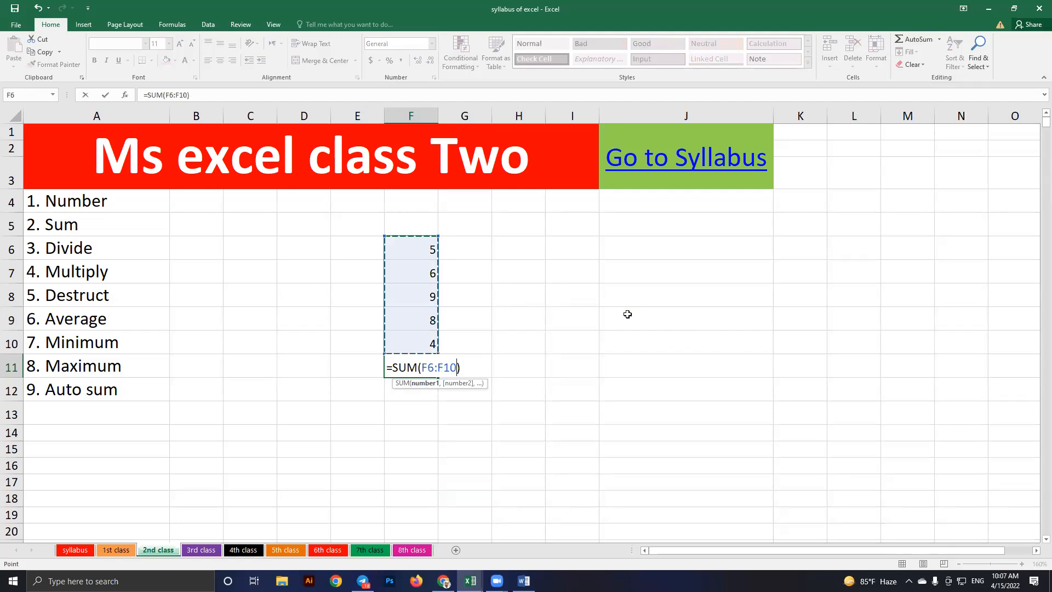
pyautogui.press('Return')
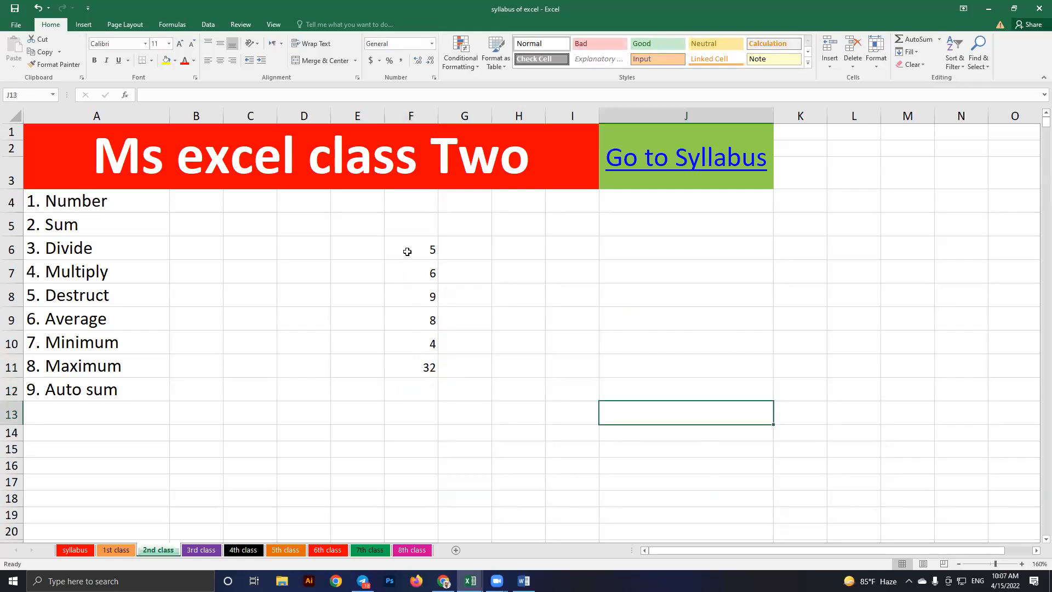
# Enter 1 and 2 in H6:H7 and fill the series down to 168 in H173
pyautogui.click(528, 251)
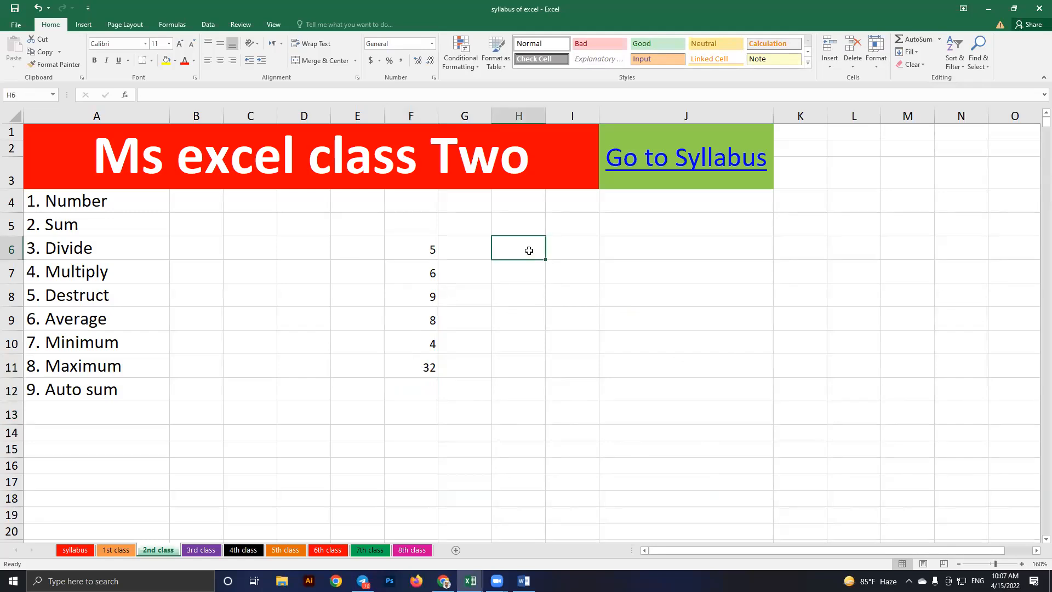
pyautogui.write('1')
pyautogui.press('Return')
pyautogui.press('F2')
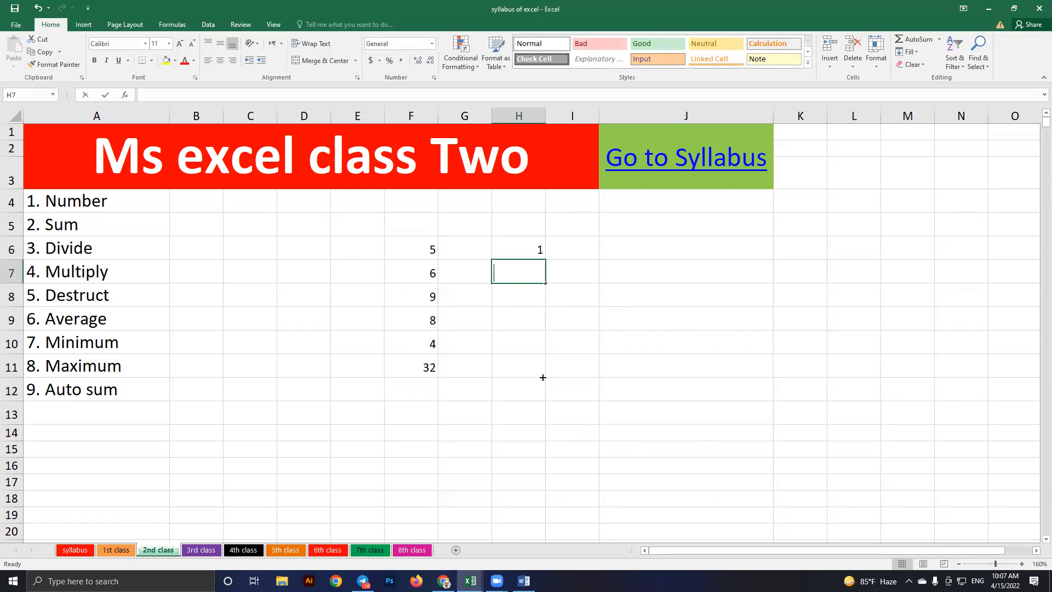
pyautogui.write('2')
pyautogui.press('Return')
pyautogui.moveTo(529, 250); pyautogui.dragTo(529, 272)
pyautogui.moveTo(546, 283); pyautogui.dragTo(540, 465)
pyautogui.moveTo(623, 394); pyautogui.dragTo(517, 381)
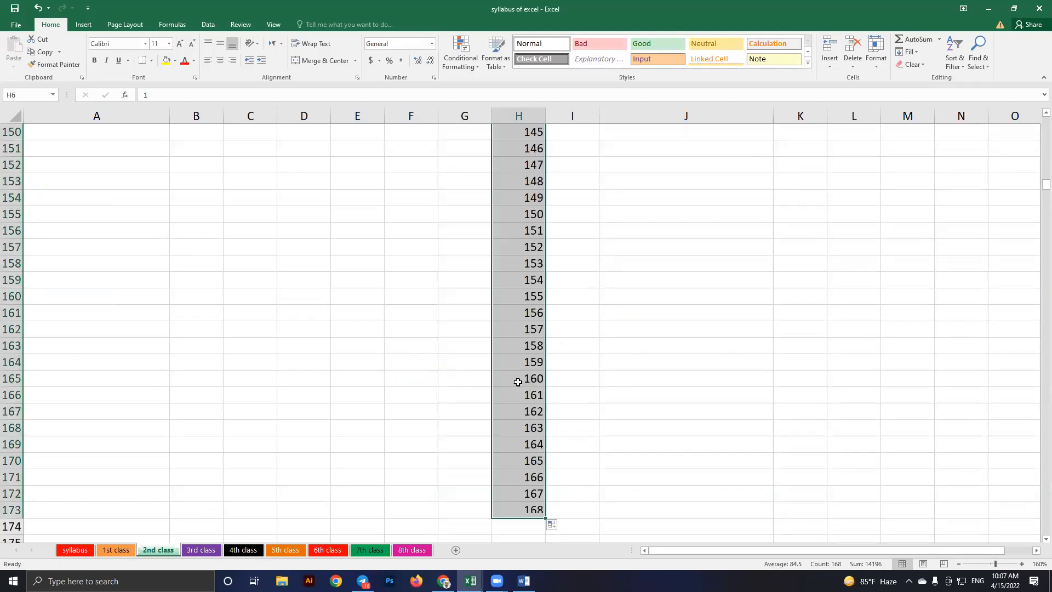
# AutoSum H6:H173 into H174, giving 14196, and scroll through the column
pyautogui.scroll(-3, 517, 382)
pyautogui.click(518, 381)
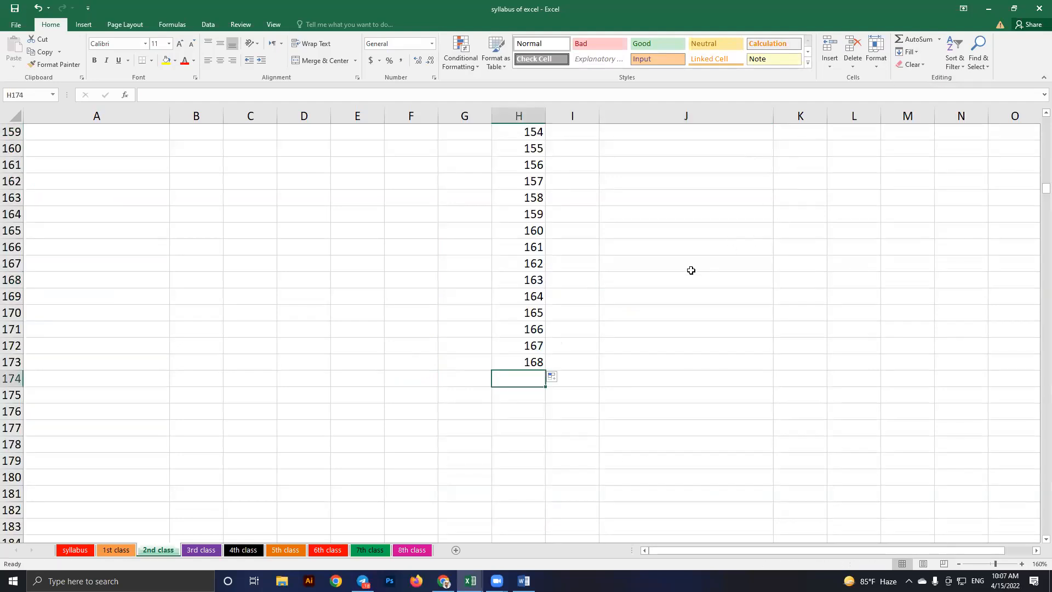
pyautogui.hotkey('alt', '=')
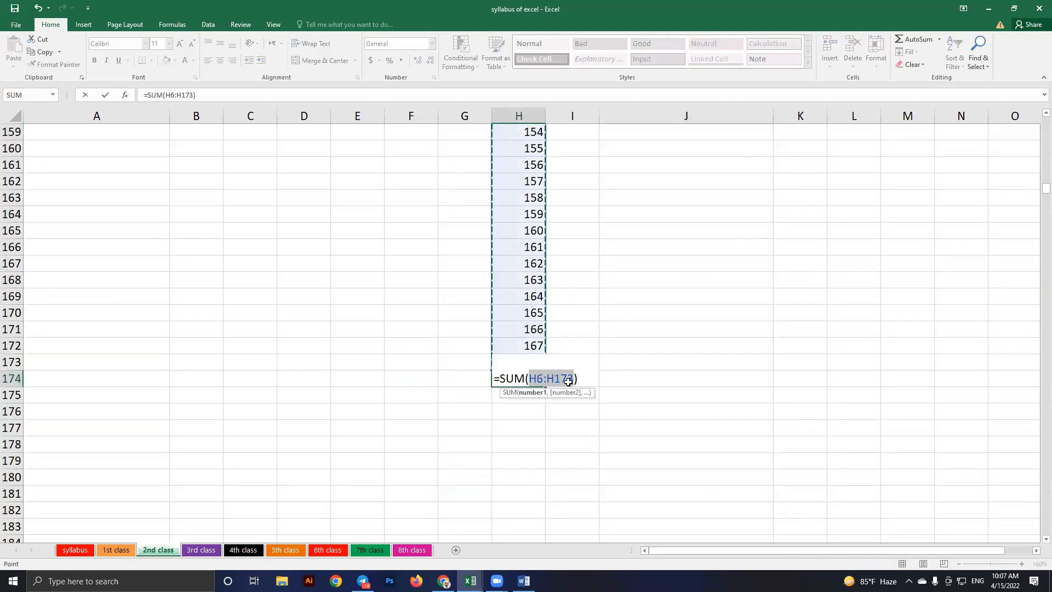
pyautogui.press('Tab')
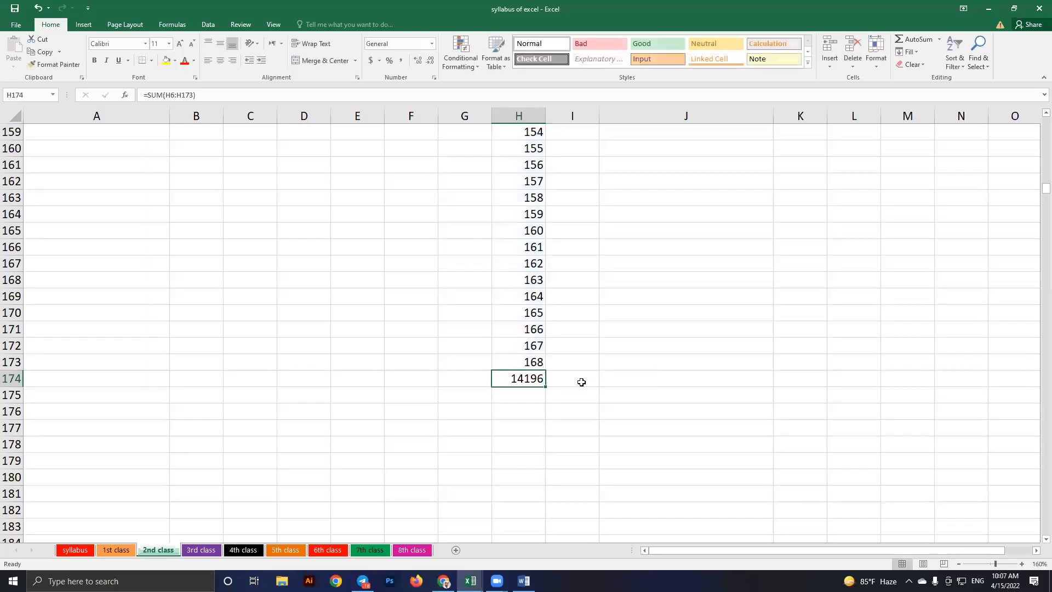
pyautogui.scroll(1, 523, 296)
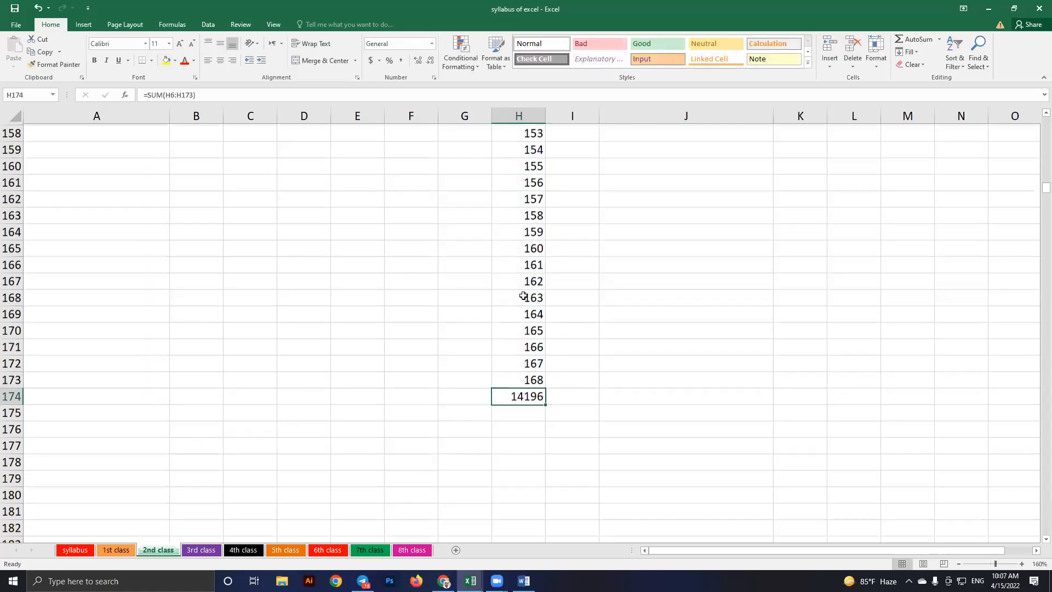
pyautogui.scroll(20, 523, 294)
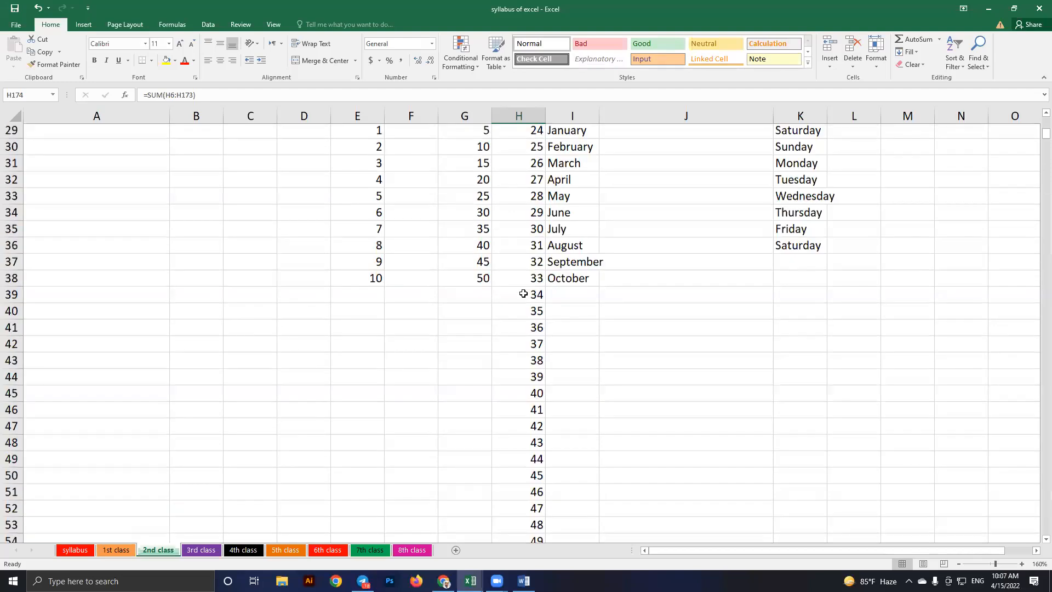
pyautogui.scroll(5, 601, 323)
pyautogui.scroll(-20, 603, 325)
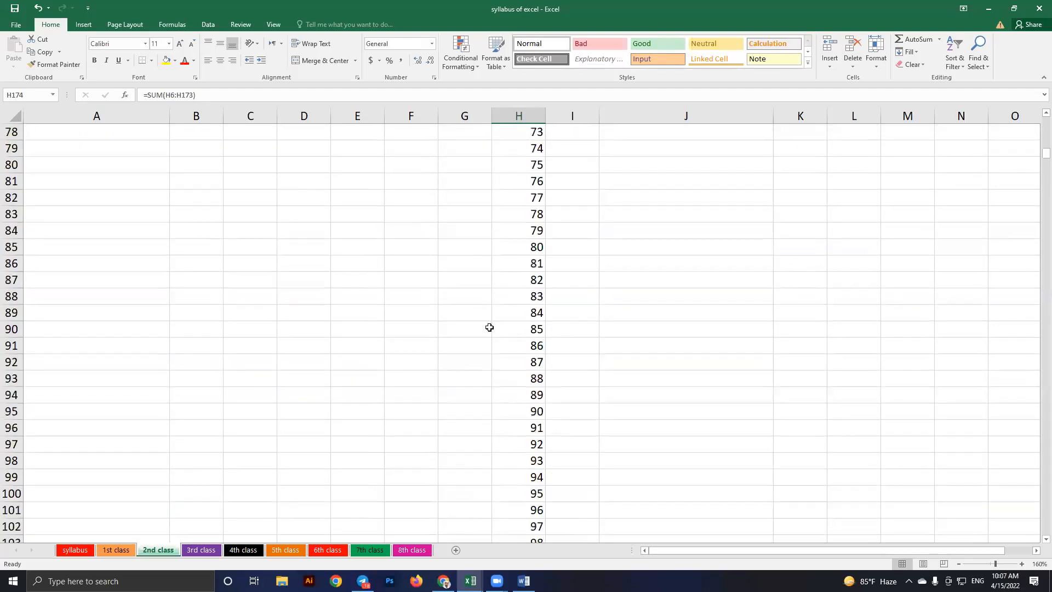
pyautogui.scroll(-17, 489, 326)
pyautogui.scroll(20, 489, 327)
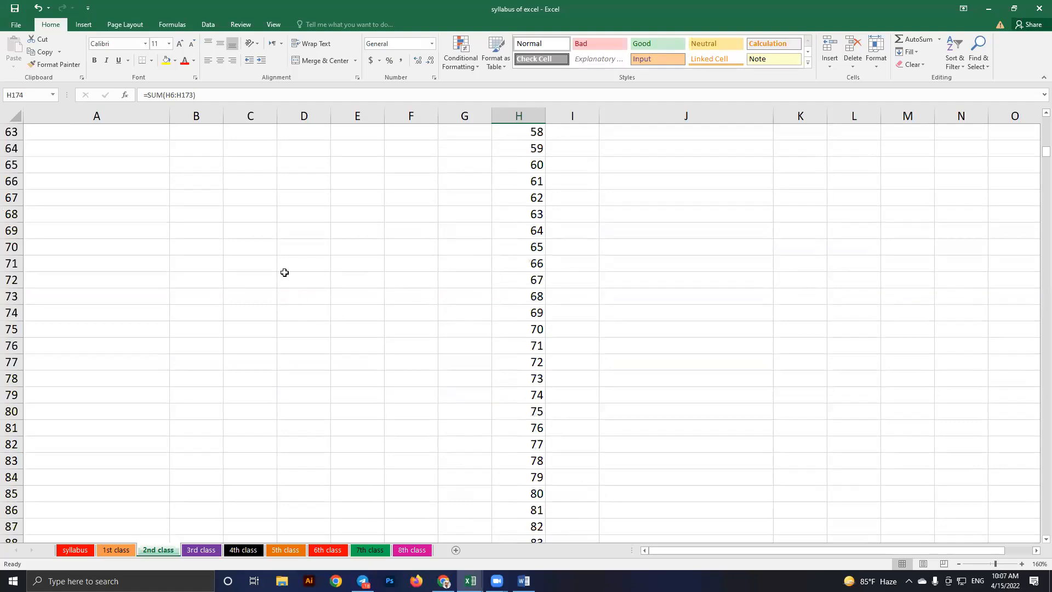
pyautogui.scroll(20, 284, 272)
# Enter 10 in D7 and 5 in D8
pyautogui.click(284, 272)
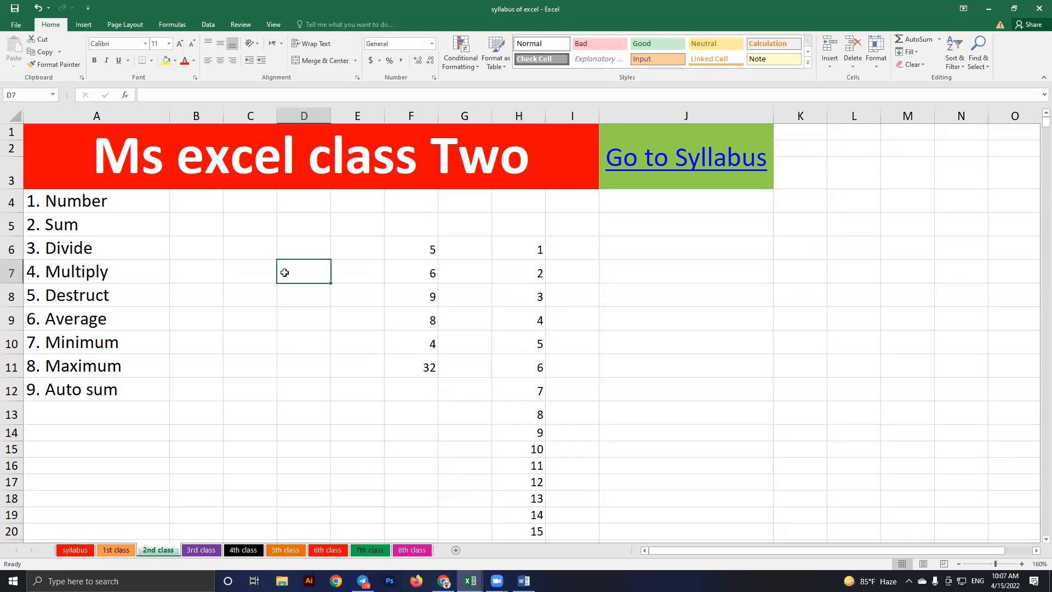
pyautogui.write('10')
pyautogui.press('Return')
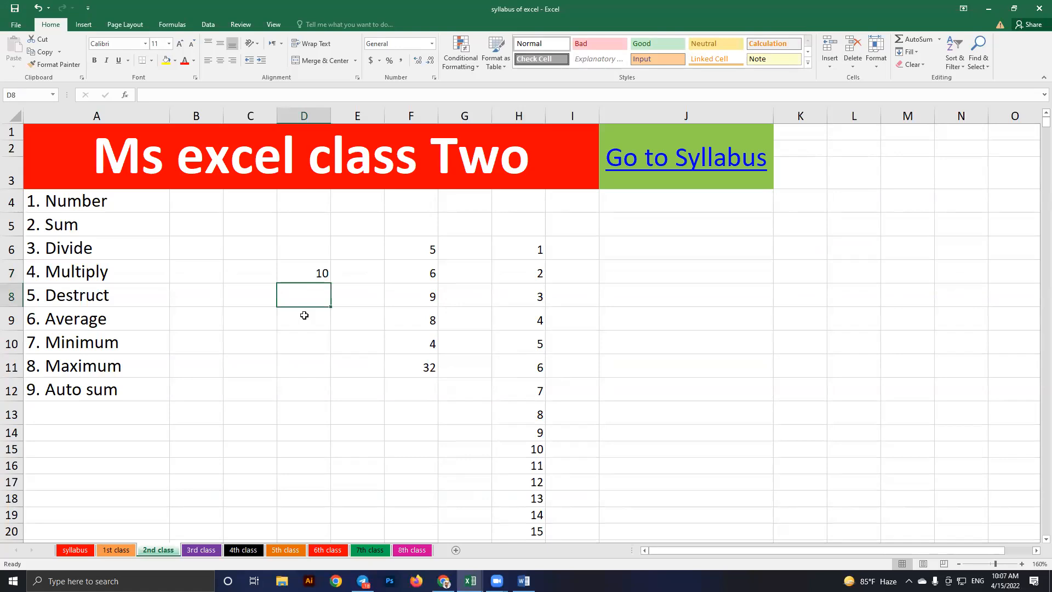
pyautogui.write('5')
pyautogui.press('Return')
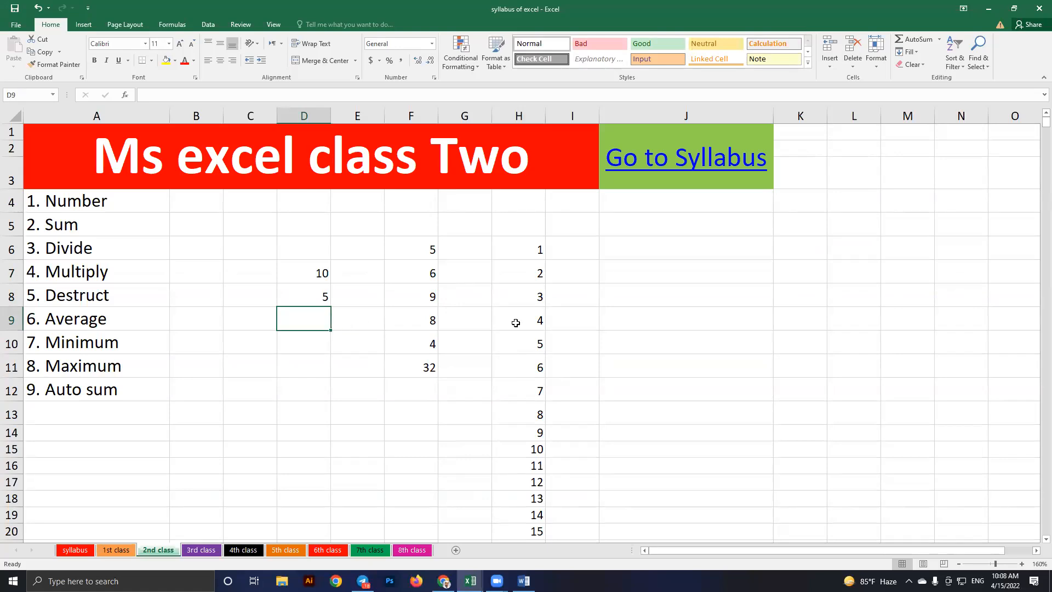
# Enter the formula =D7-D8 in D9, giving 5
pyautogui.write('=')
pyautogui.click(328, 278)
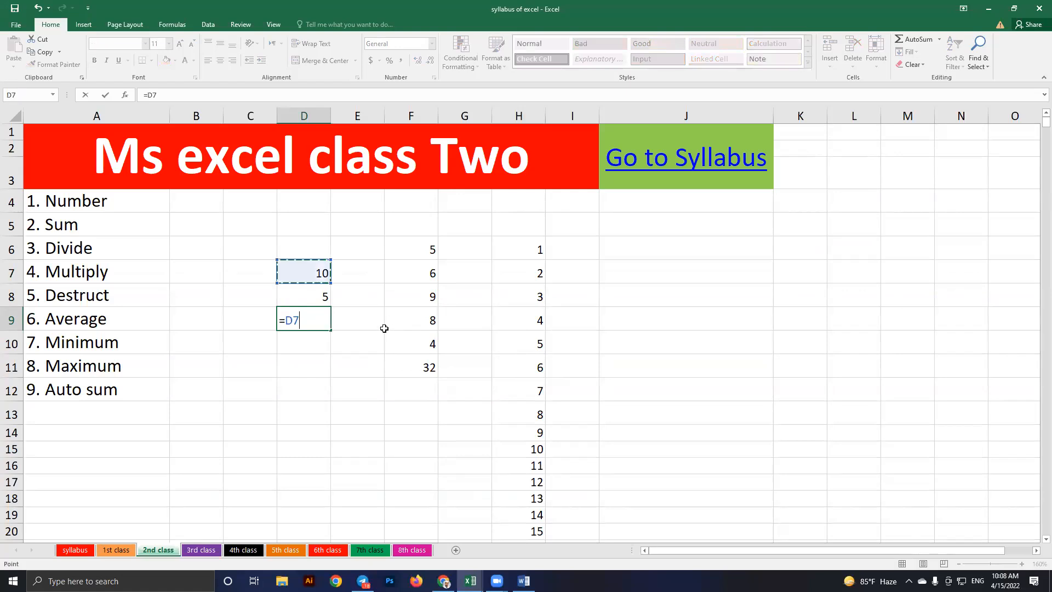
pyautogui.write('-')
pyautogui.click(307, 300)
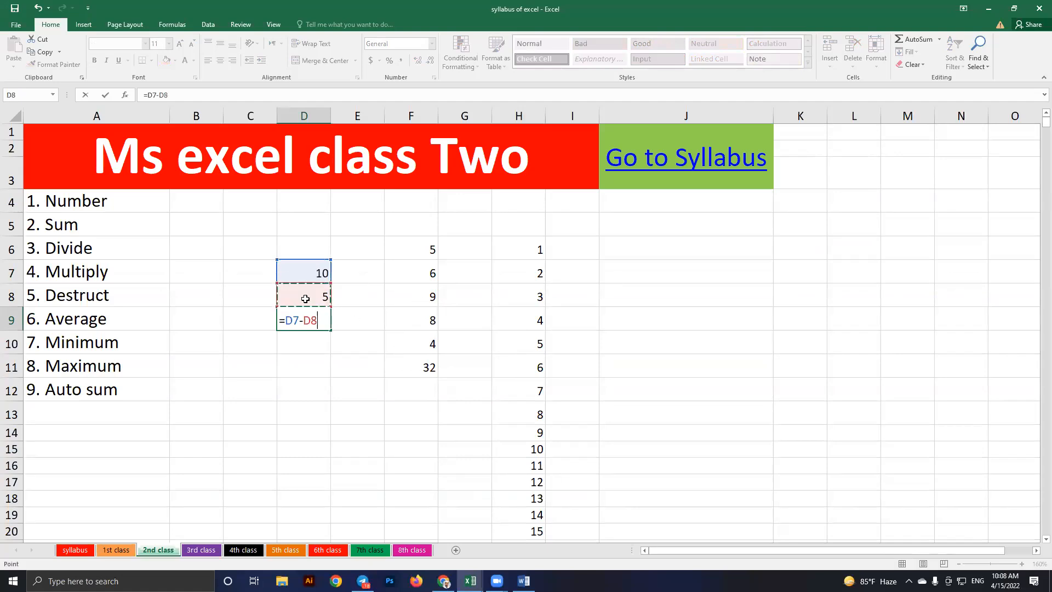
pyautogui.press('Return')
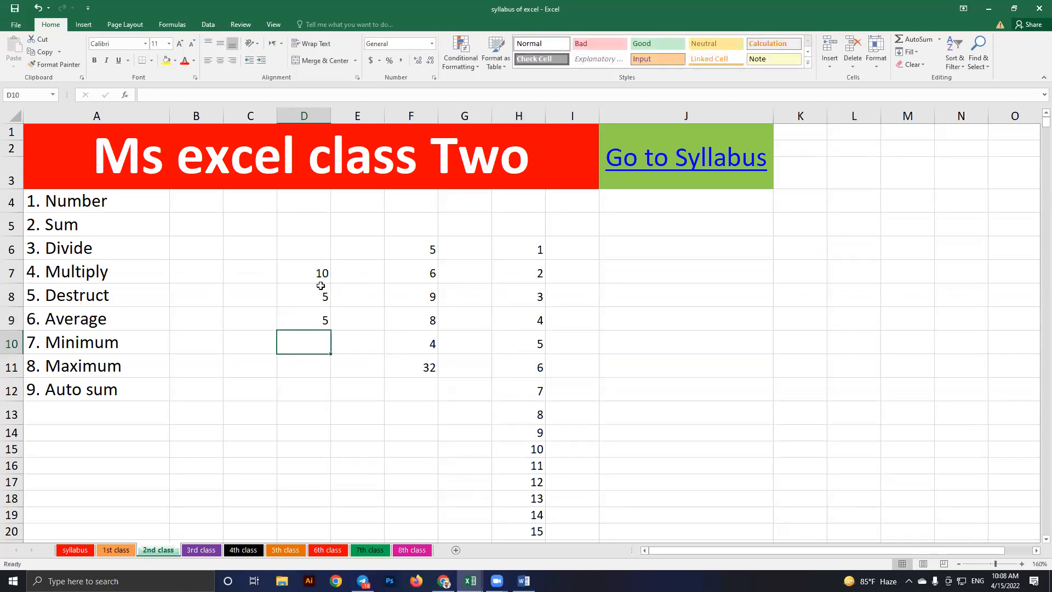
# Change D8 to 15 so D9 recalculates to -5
pyautogui.click(307, 302)
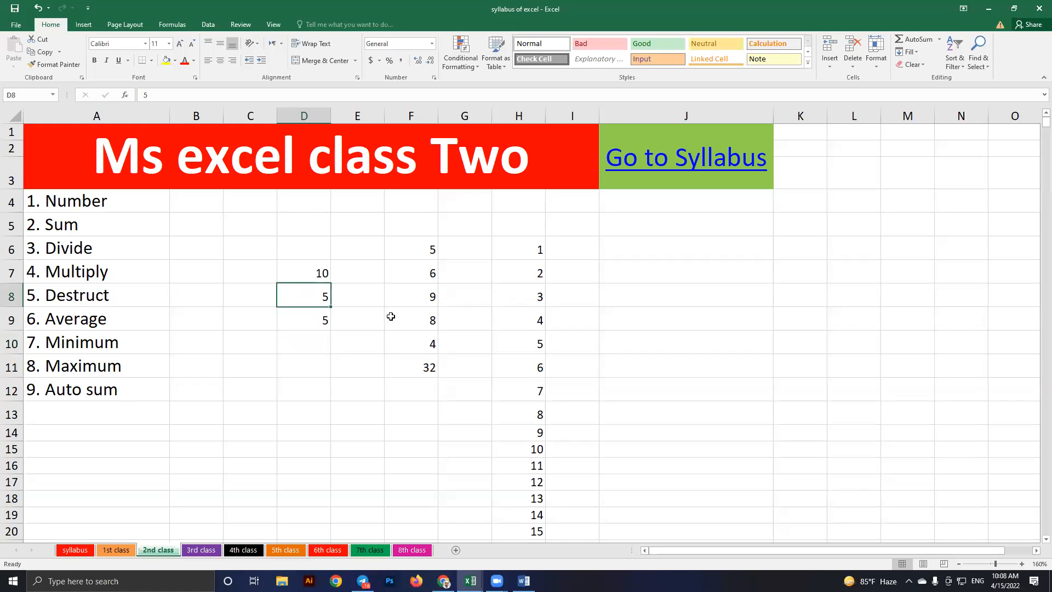
pyautogui.write('15')
pyautogui.press('Return')
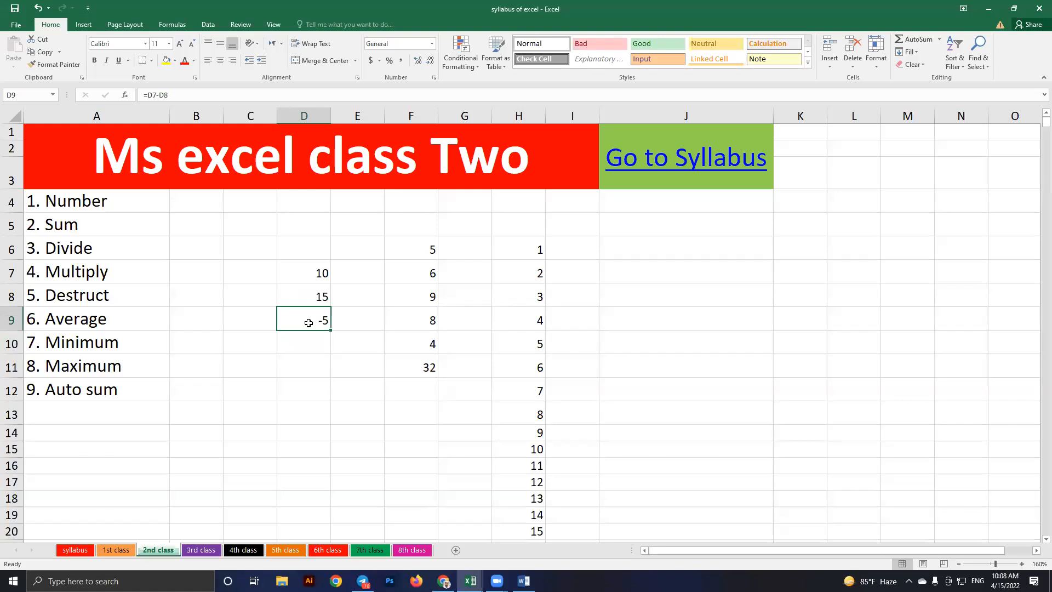
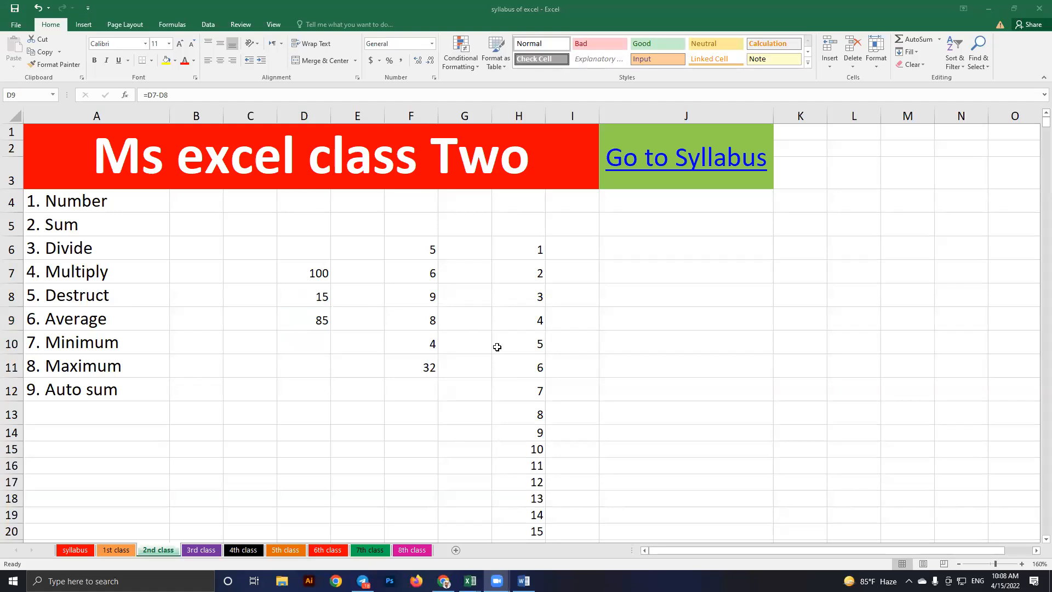
# Edit D9's formula from =D7-D8 to =D7*D8 so it shows 1500
pyautogui.click(307, 322)
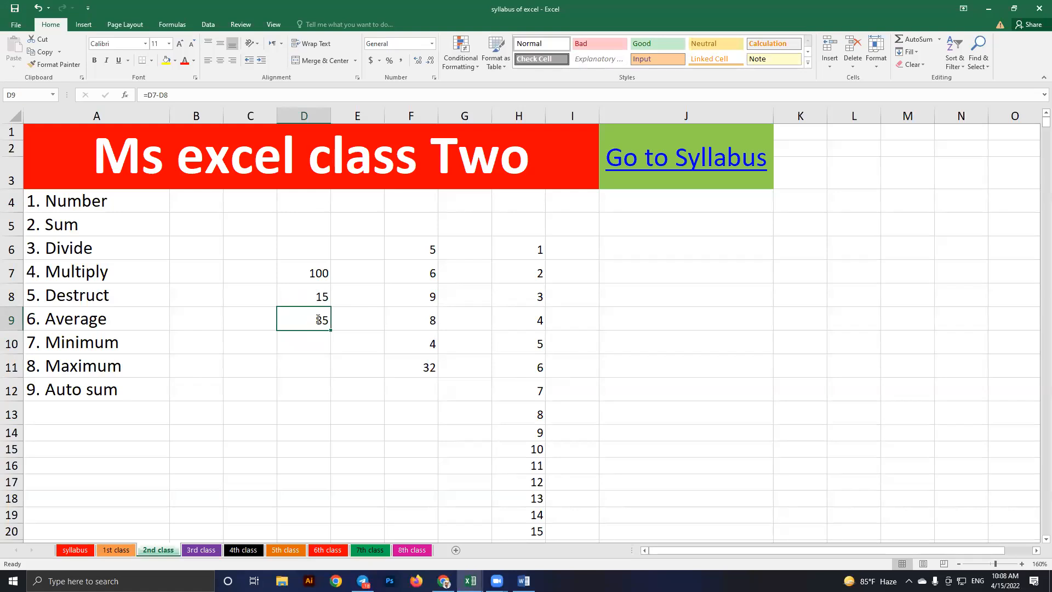
pyautogui.doubleClick(302, 319)
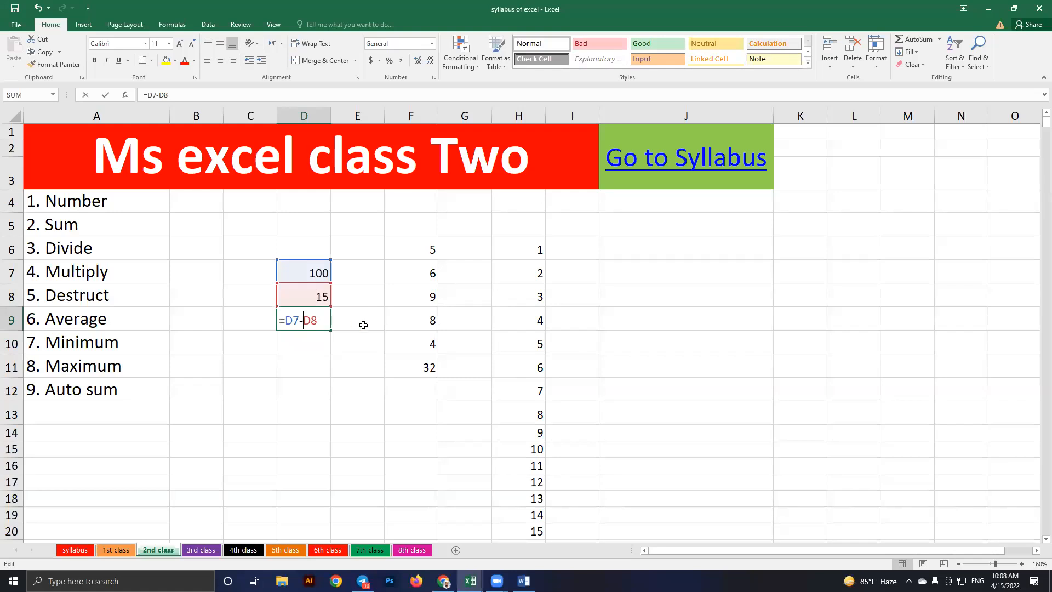
pyautogui.press('BackSpace')
pyautogui.write('*')
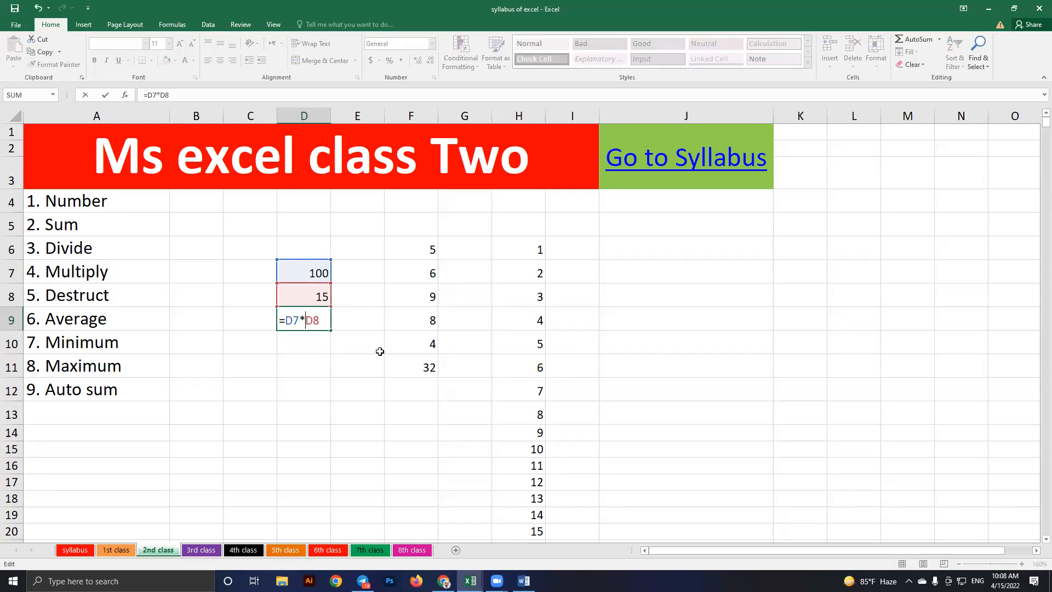
pyautogui.press('BackSpace')
pyautogui.write('x')
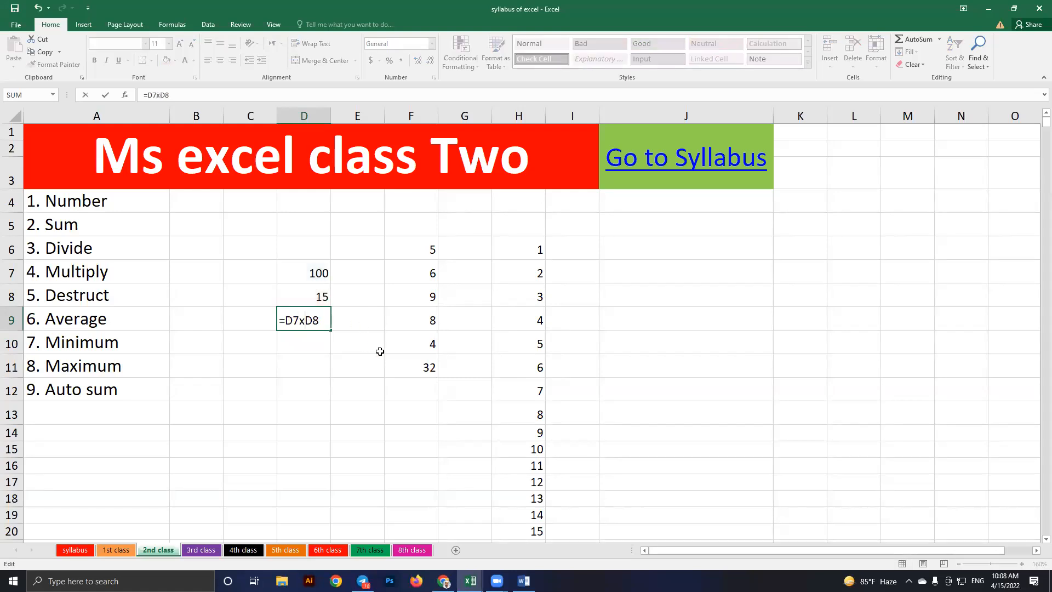
pyautogui.press('BackSpace')
pyautogui.write('*')
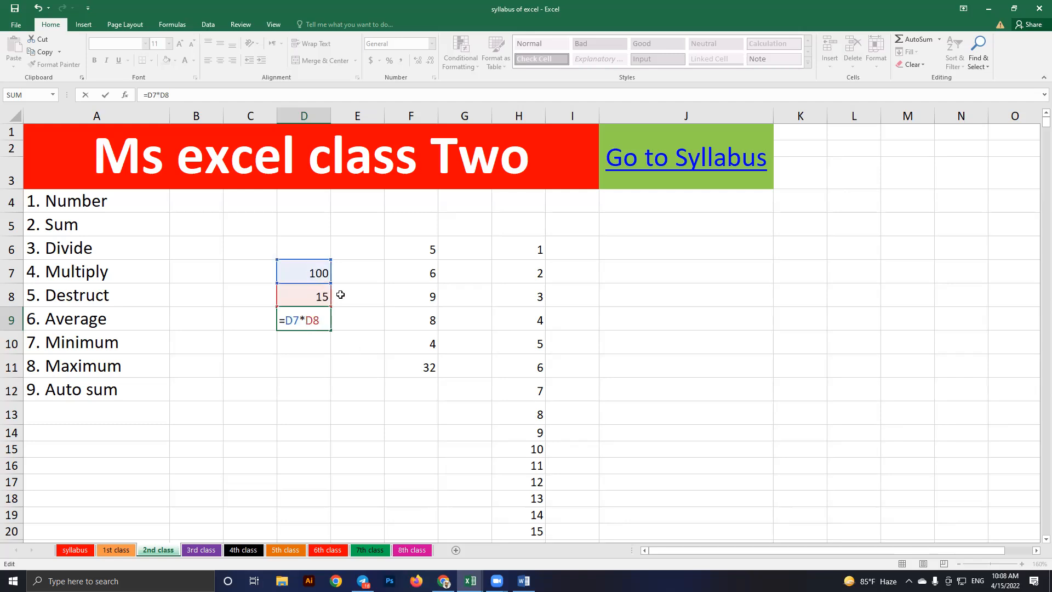
pyautogui.press('Return')
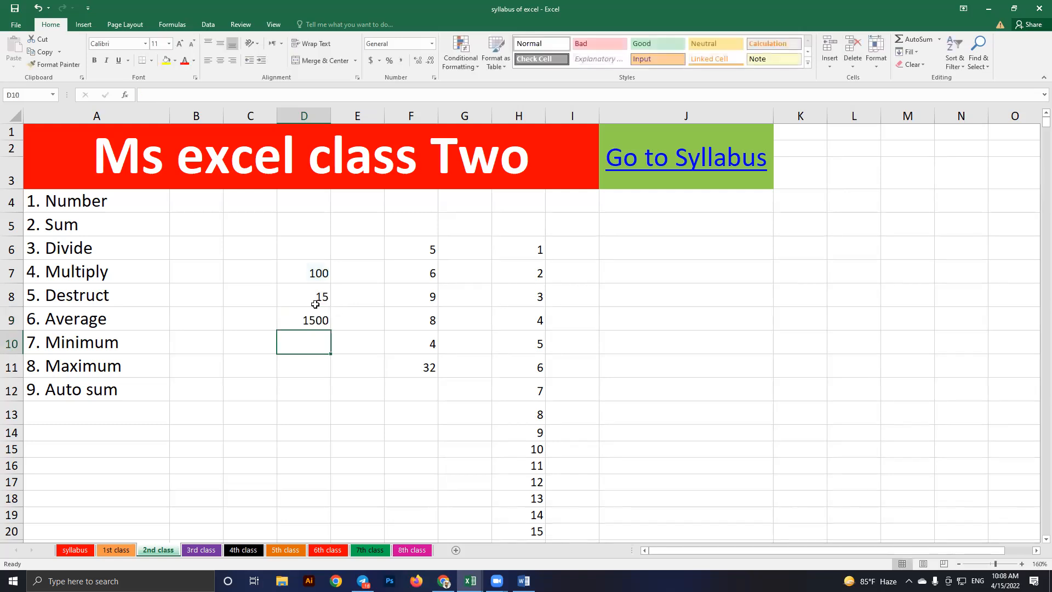
pyautogui.press('Up')
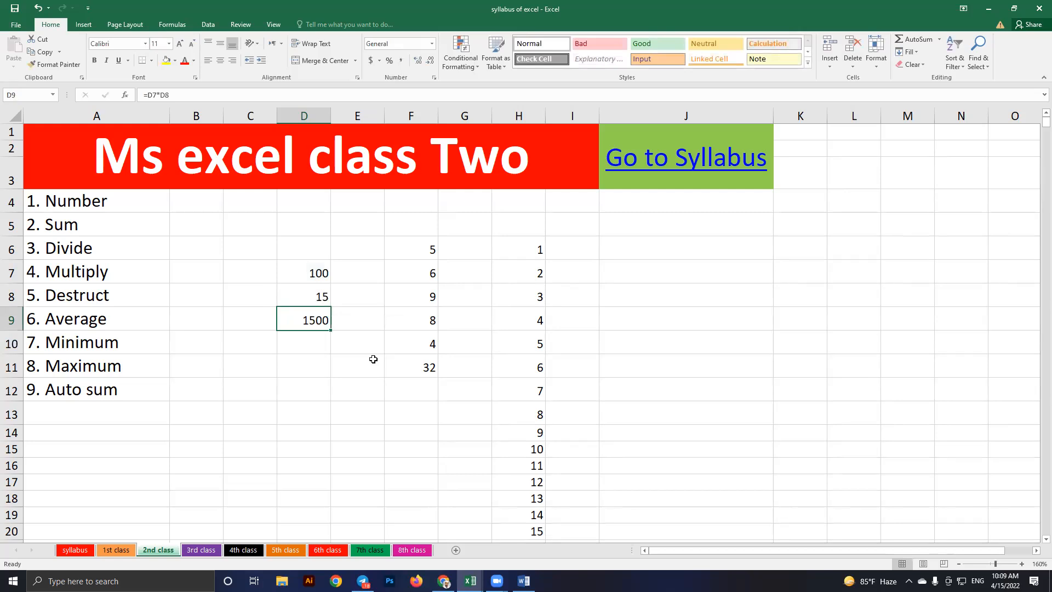
# Replace D9 with =D7/D8, showing 6.66667, then highlight the topics Sum through Destruct
pyautogui.press('Delete')
pyautogui.write('=')
pyautogui.click(306, 275)
pyautogui.write('/')
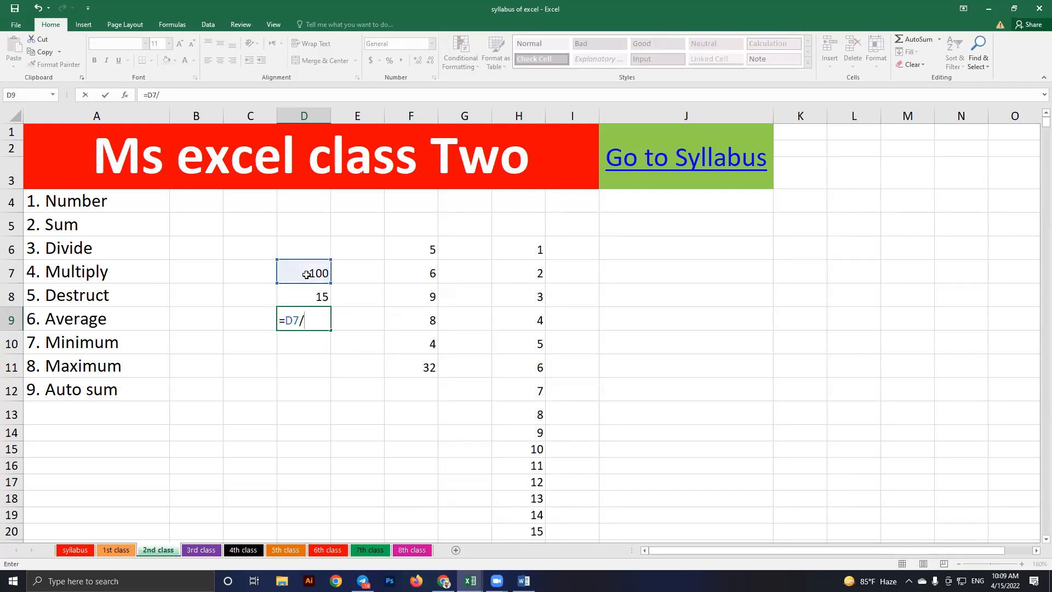
pyautogui.press('Up')
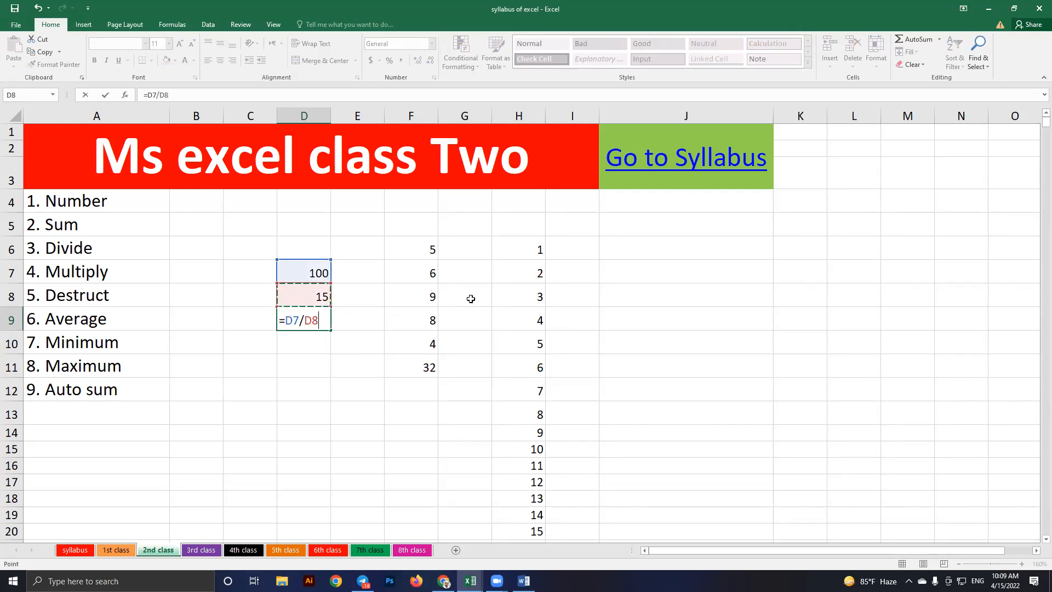
pyautogui.press('Return')
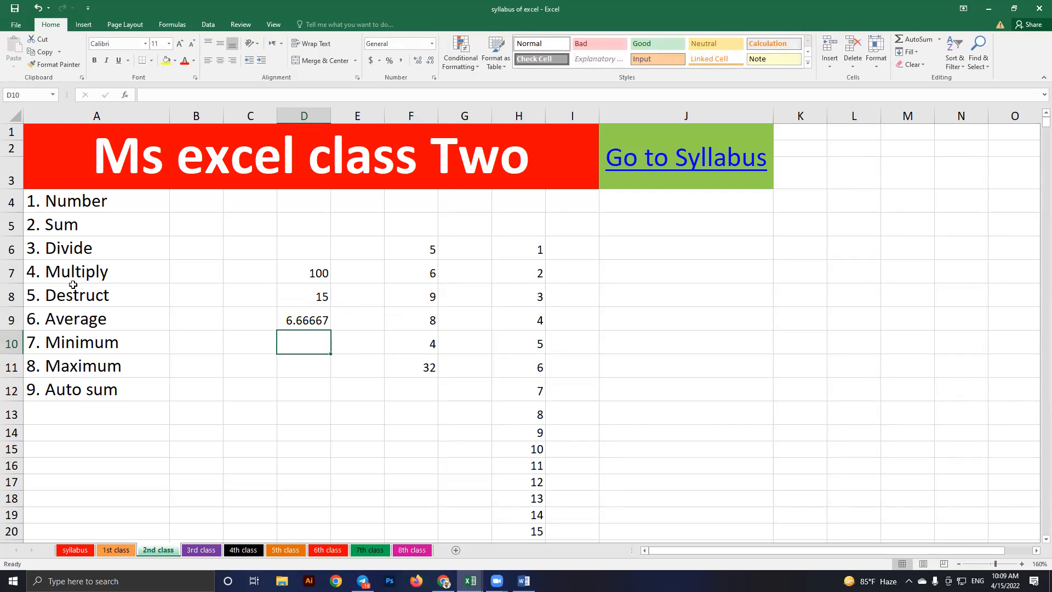
pyautogui.moveTo(77, 225); pyautogui.dragTo(87, 295)
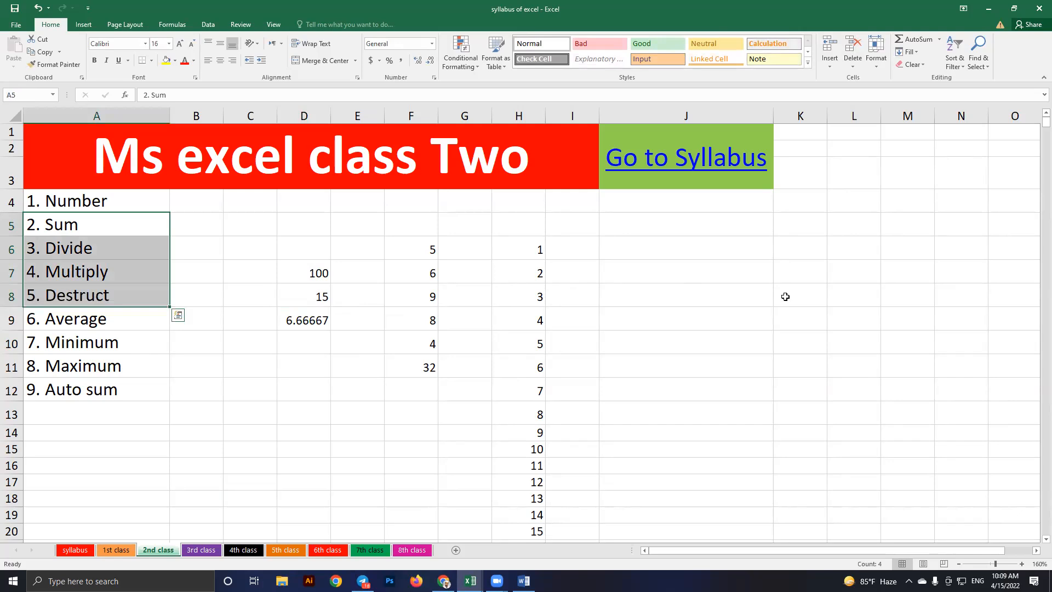
pyautogui.click(798, 252)
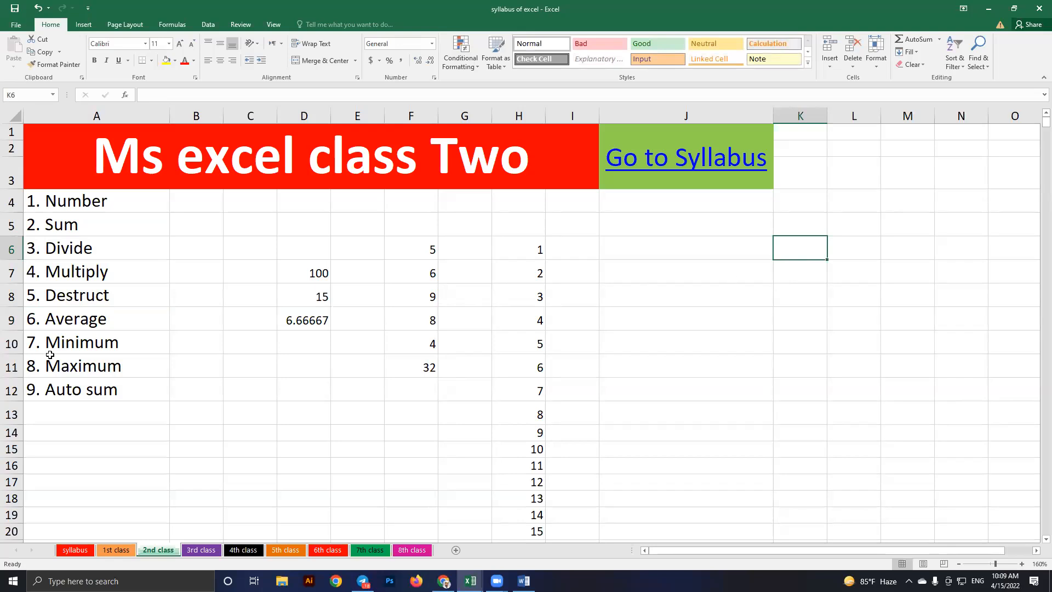
pyautogui.click(80, 329)
pyautogui.click(79, 359)
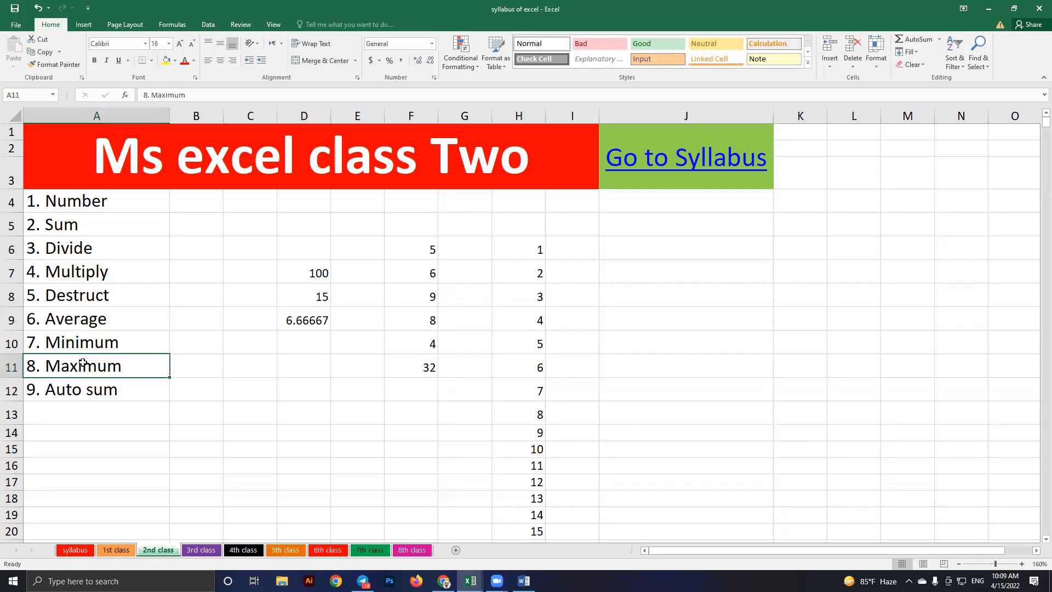
pyautogui.click(80, 326)
pyautogui.moveTo(80, 326); pyautogui.dragTo(83, 361)
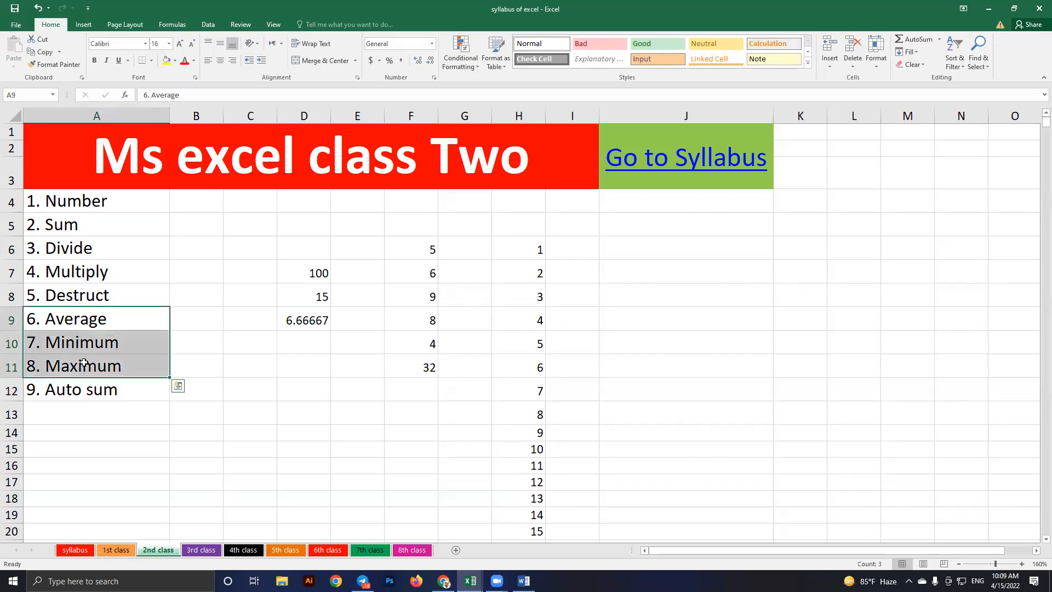
pyautogui.click(102, 324)
pyautogui.press('Down')
pyautogui.press('Down')
# Enter the numbers 5, 7, 8 and 4 into K6 through K9
pyautogui.click(809, 254)
pyautogui.write('5')
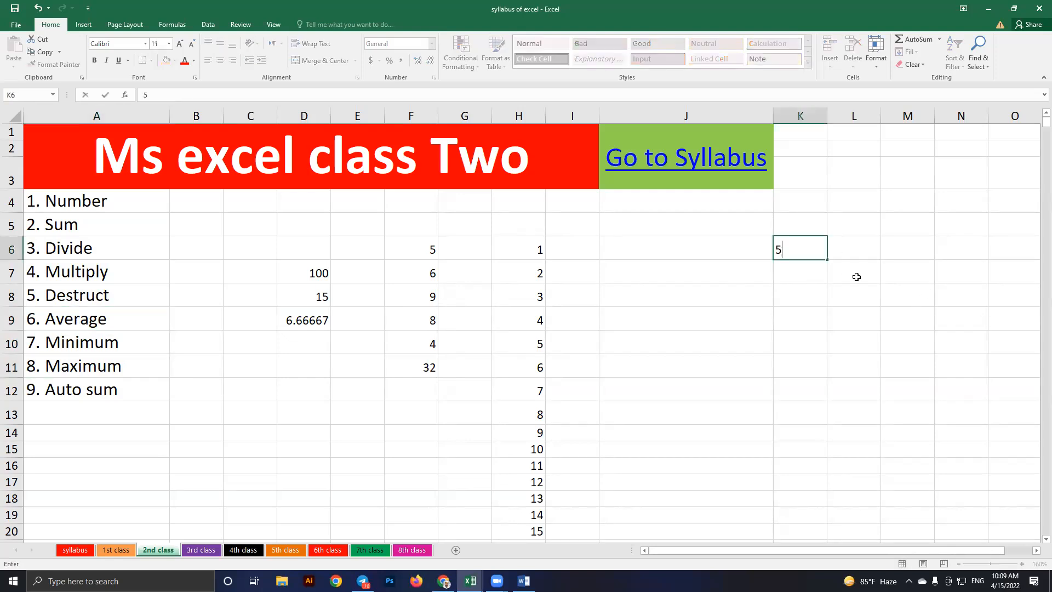
pyautogui.press('Return')
pyautogui.write('7')
pyautogui.press('Return')
pyautogui.write('8')
pyautogui.press('Return')
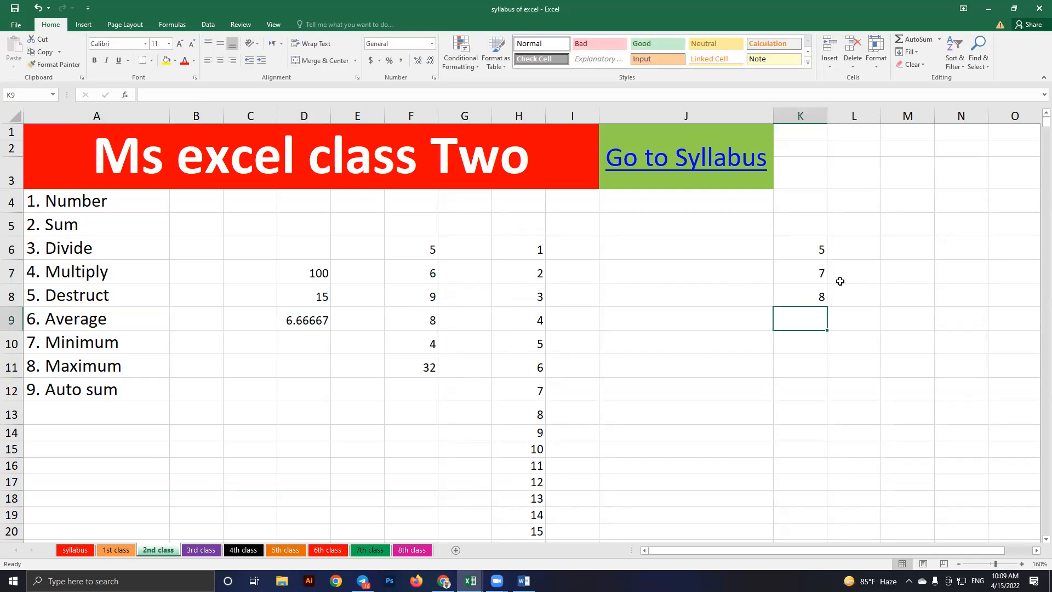
pyautogui.click(807, 296)
pyautogui.moveTo(807, 296); pyautogui.dragTo(803, 272)
pyautogui.click(803, 252)
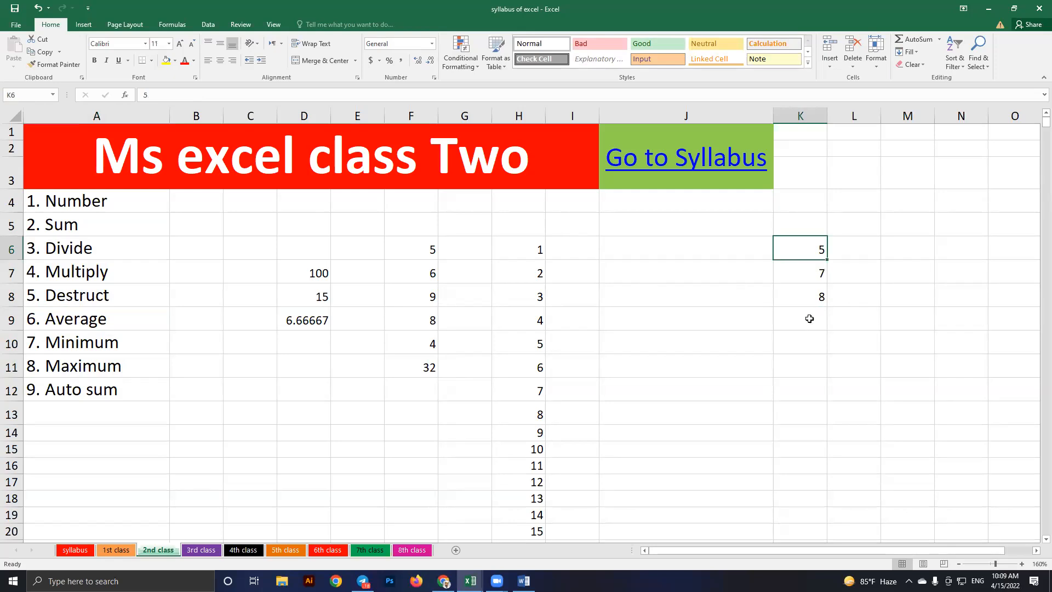
pyautogui.click(804, 320)
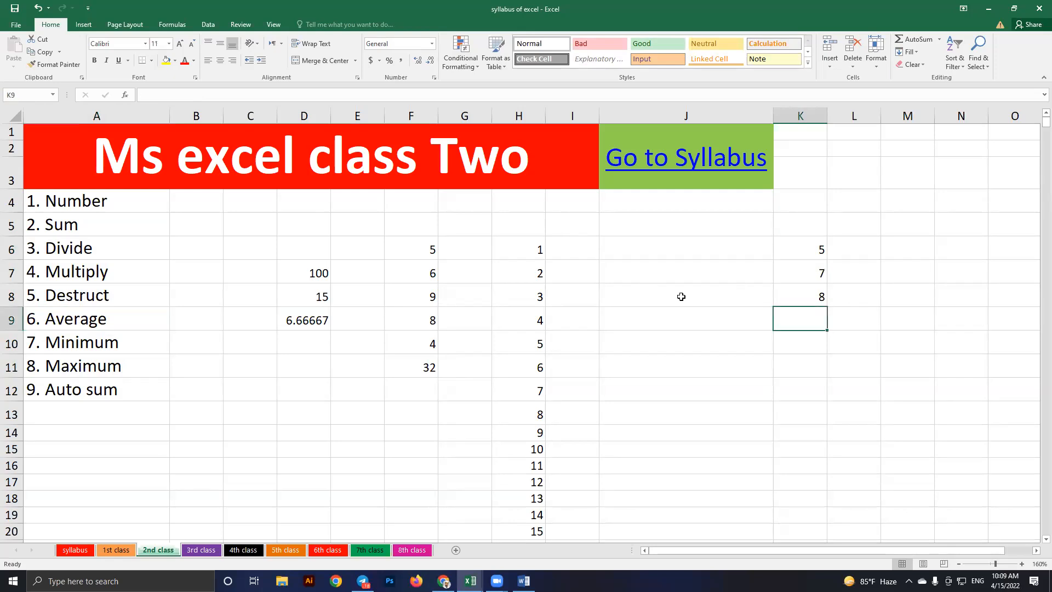
pyautogui.write('4')
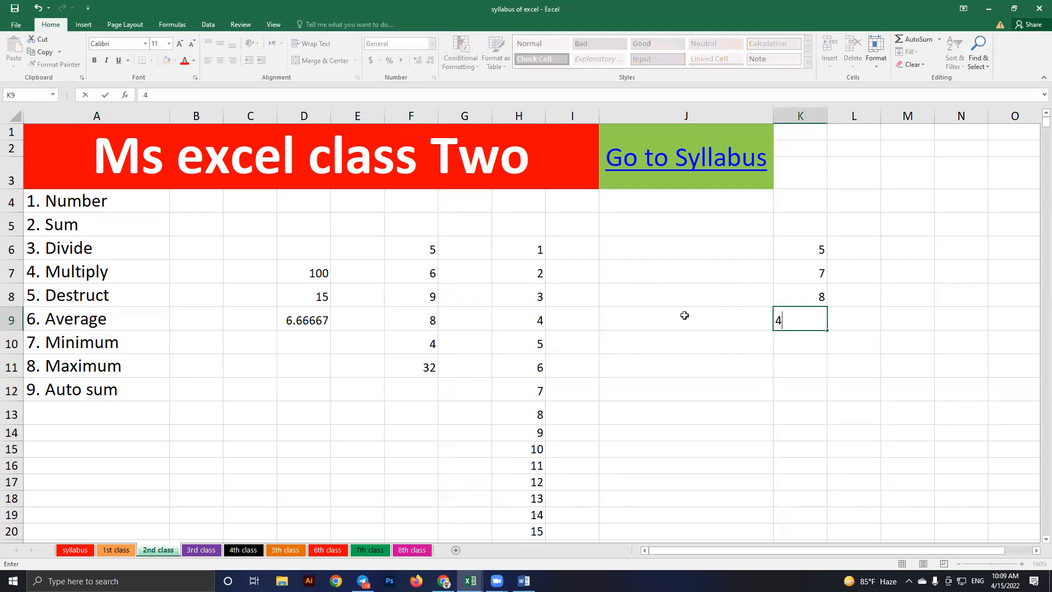
pyautogui.press('Return')
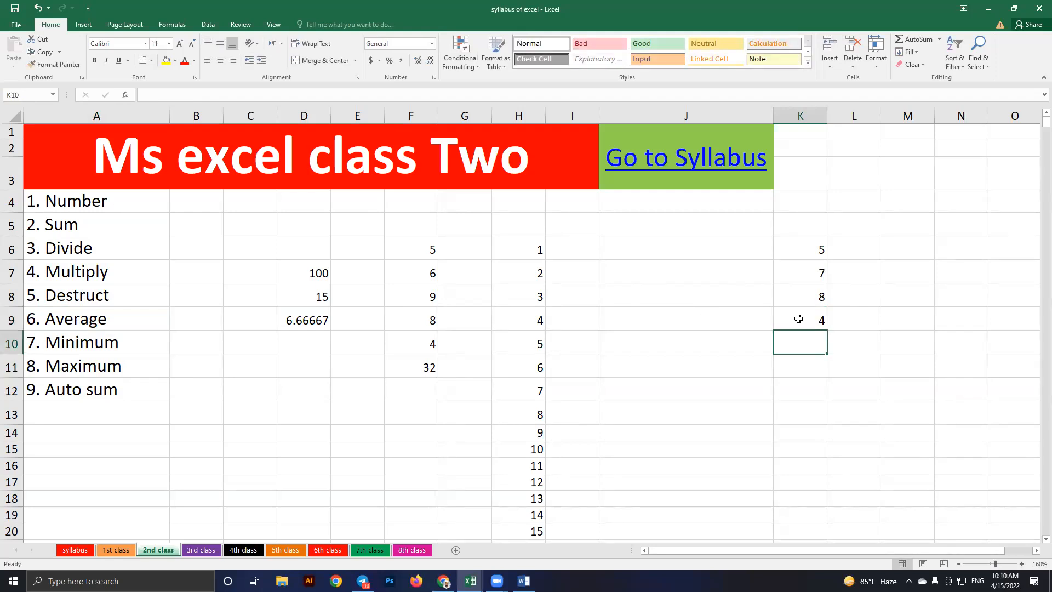
# Select the four numbers in K6:K9, then choose K10 for a result
pyautogui.moveTo(798, 318); pyautogui.dragTo(805, 305)
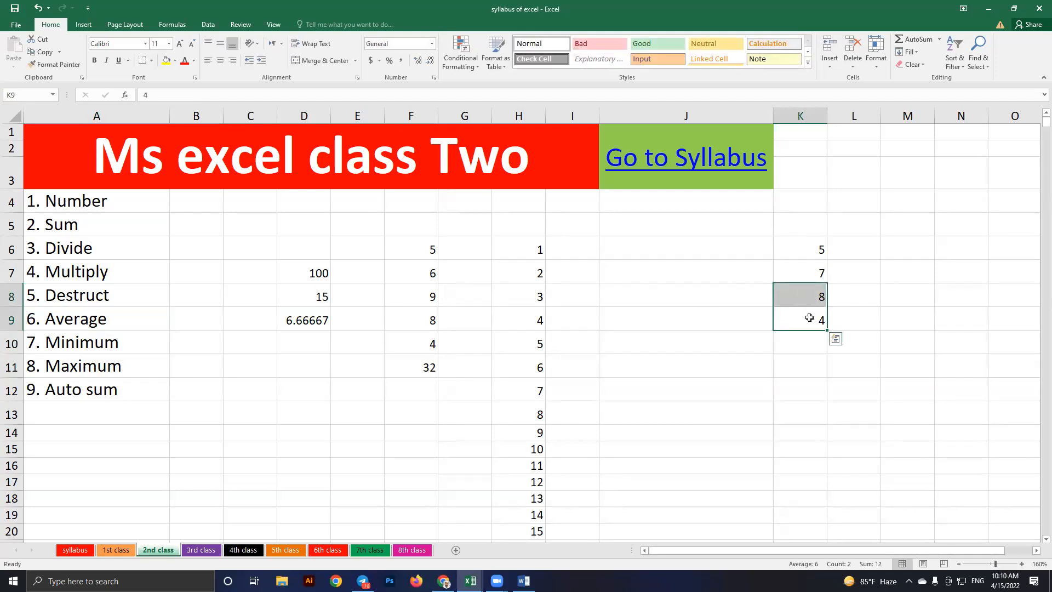
pyautogui.click(808, 277)
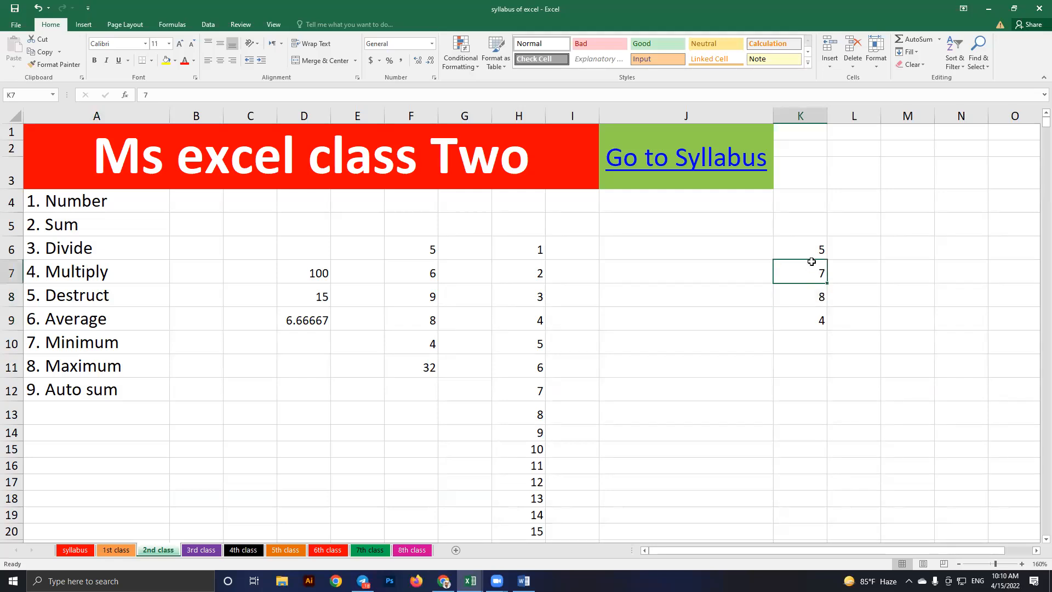
pyautogui.click(804, 251)
pyautogui.click(816, 323)
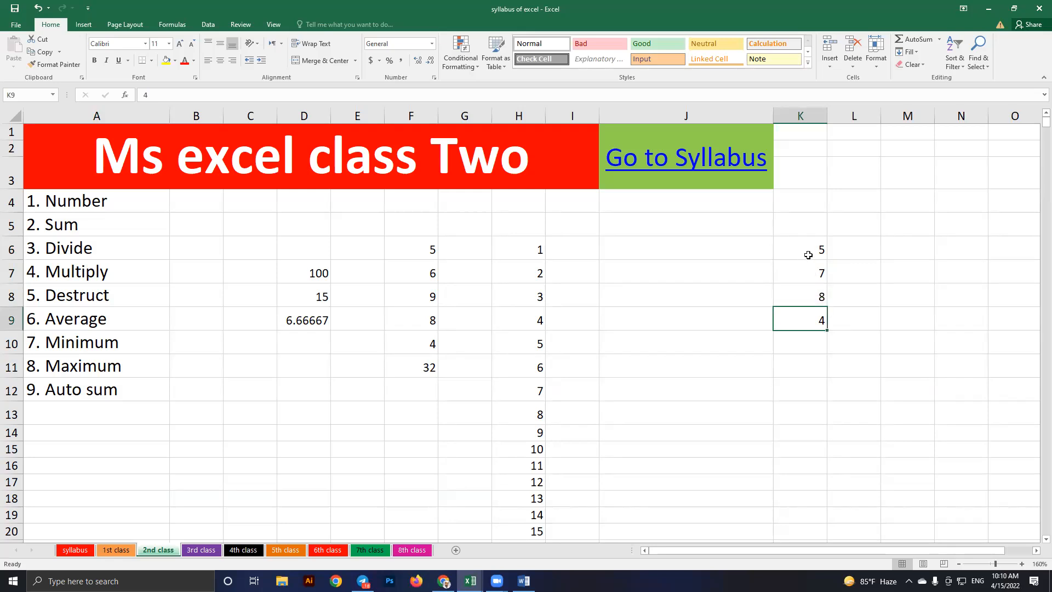
pyautogui.hotkey('shift', 'Up')
pyautogui.hotkey('shift', 'Up')
pyautogui.hotkey('shift', 'Up')
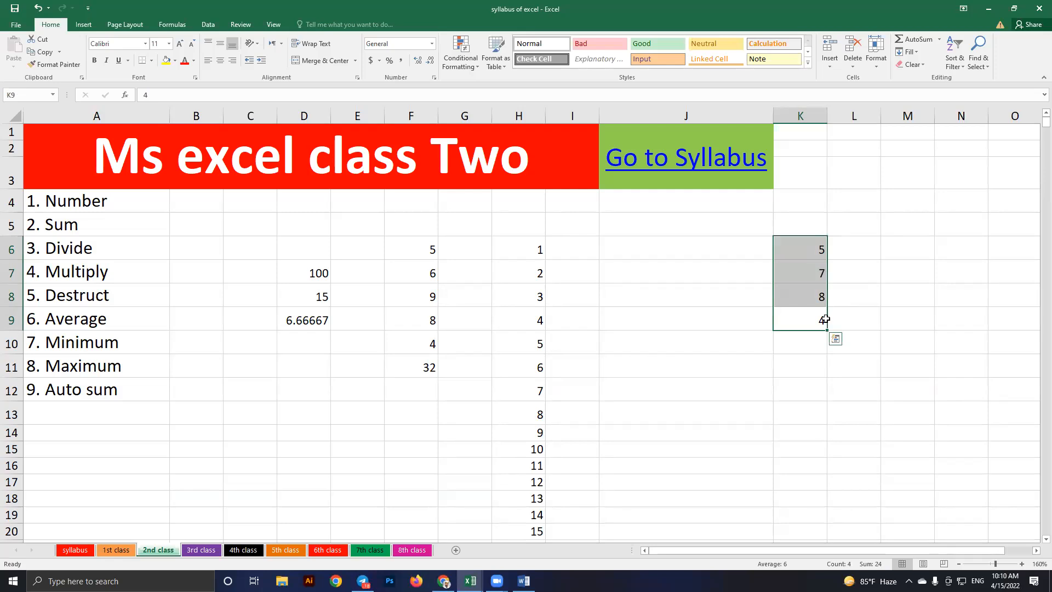
pyautogui.click(907, 295)
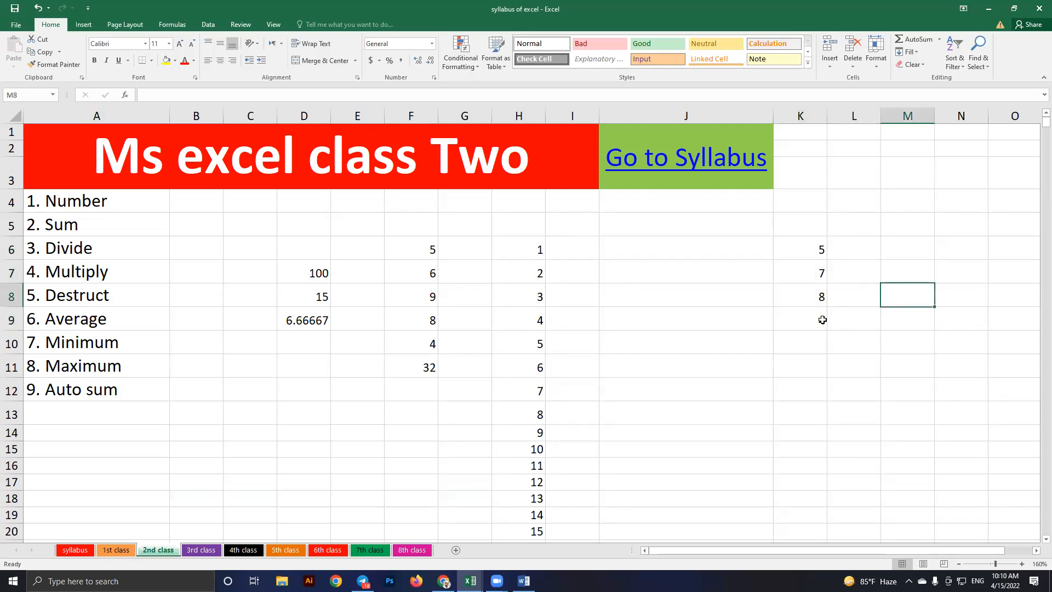
pyautogui.click(806, 344)
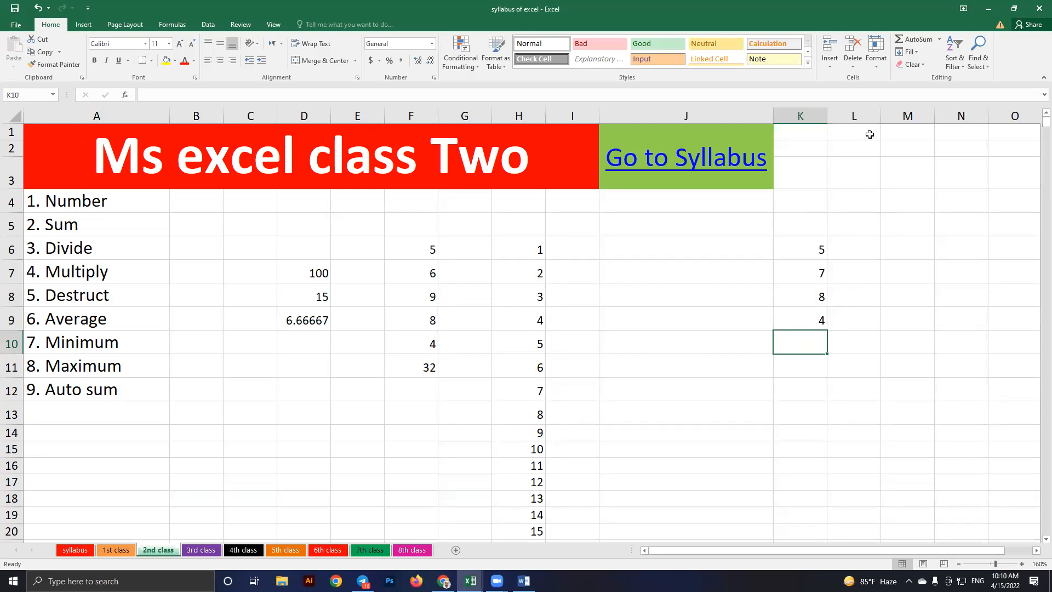
# Insert an AutoSum Average of K6:K9 in K10, showing 6
pyautogui.click(939, 40)
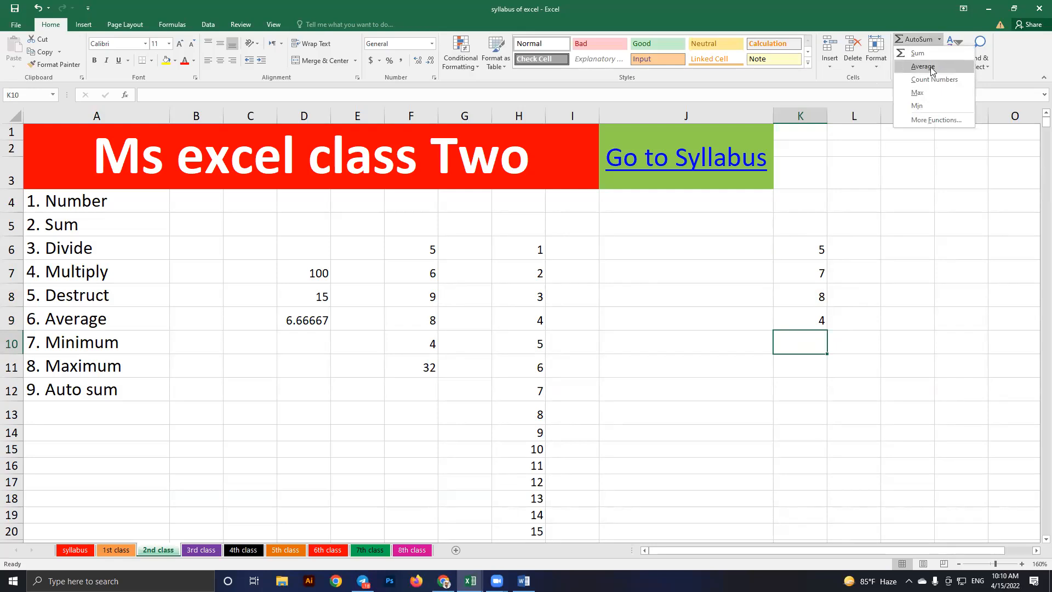
pyautogui.click(930, 71)
pyautogui.moveTo(525, 249); pyautogui.dragTo(531, 273)
pyautogui.moveTo(795, 245); pyautogui.dragTo(805, 316)
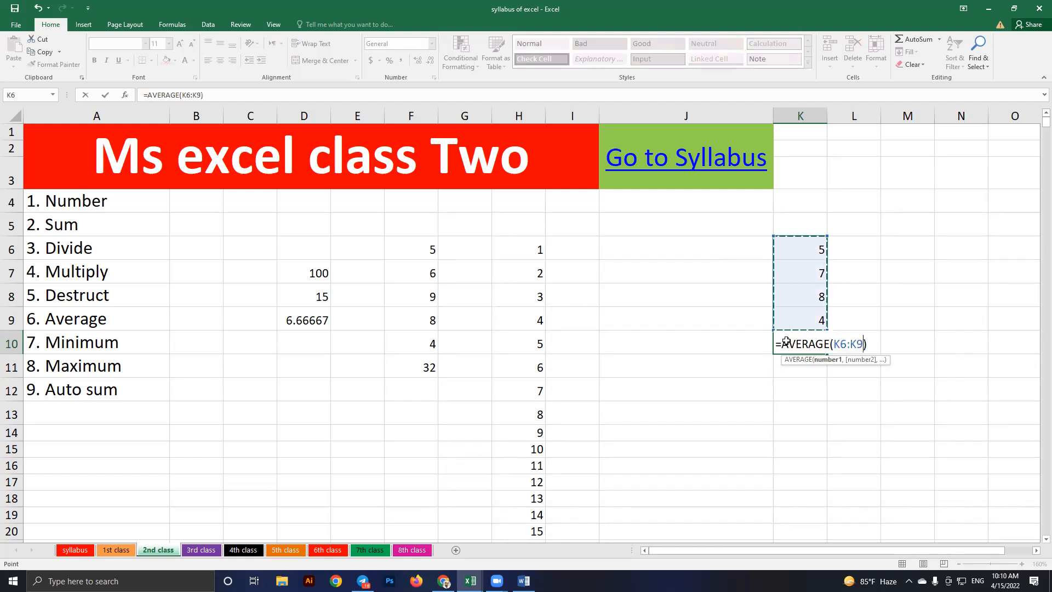
pyautogui.press('Return')
pyautogui.press('Up')
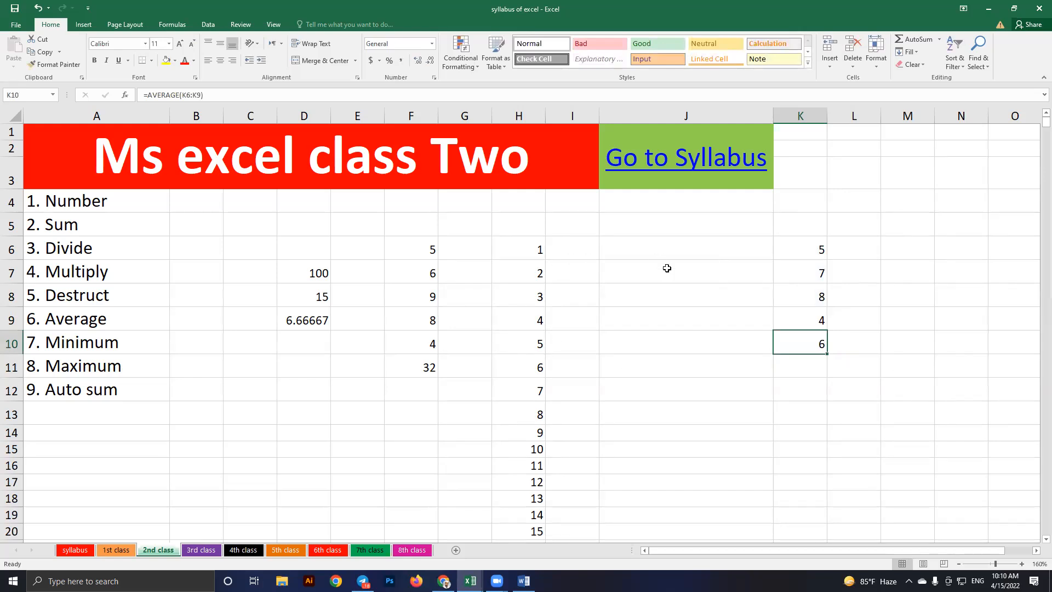
# Try an AutoSum Average in J6, then clear the practice numbers in K6:K10
pyautogui.press('Left')
pyautogui.press('Up')
pyautogui.press('Up')
pyautogui.press('Up')
pyautogui.press('Up')
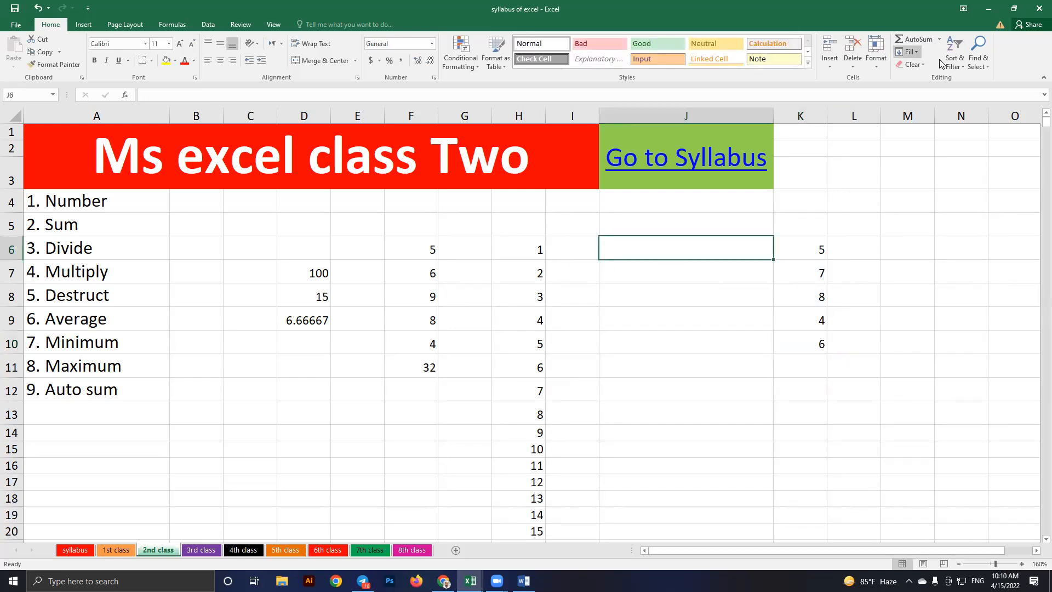
pyautogui.click(939, 40)
pyautogui.click(923, 66)
pyautogui.moveTo(532, 261); pyautogui.dragTo(518, 416)
pyautogui.moveTo(525, 249); pyautogui.dragTo(529, 482)
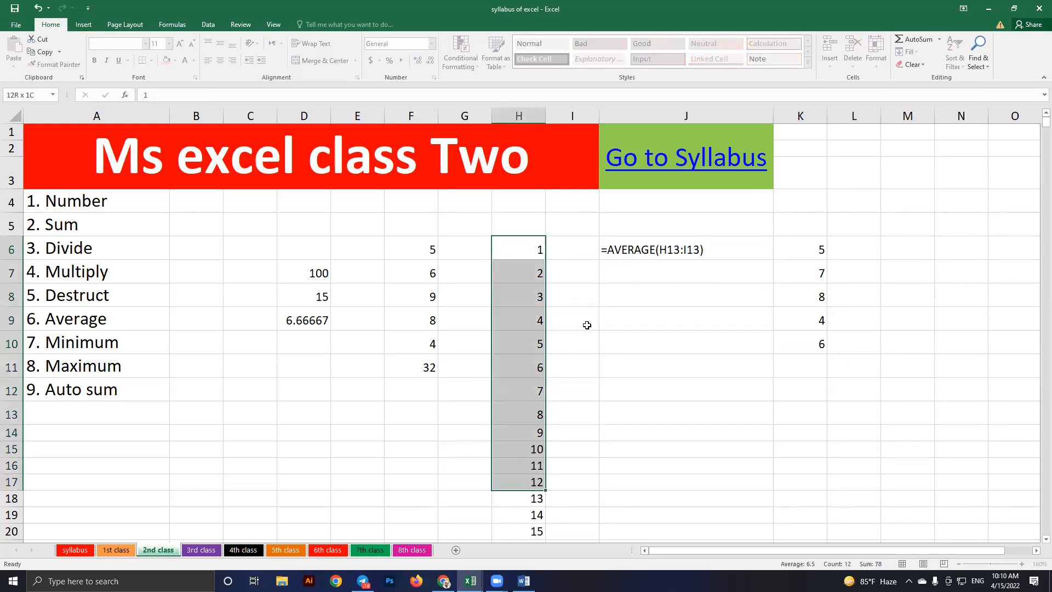
pyautogui.click(709, 256)
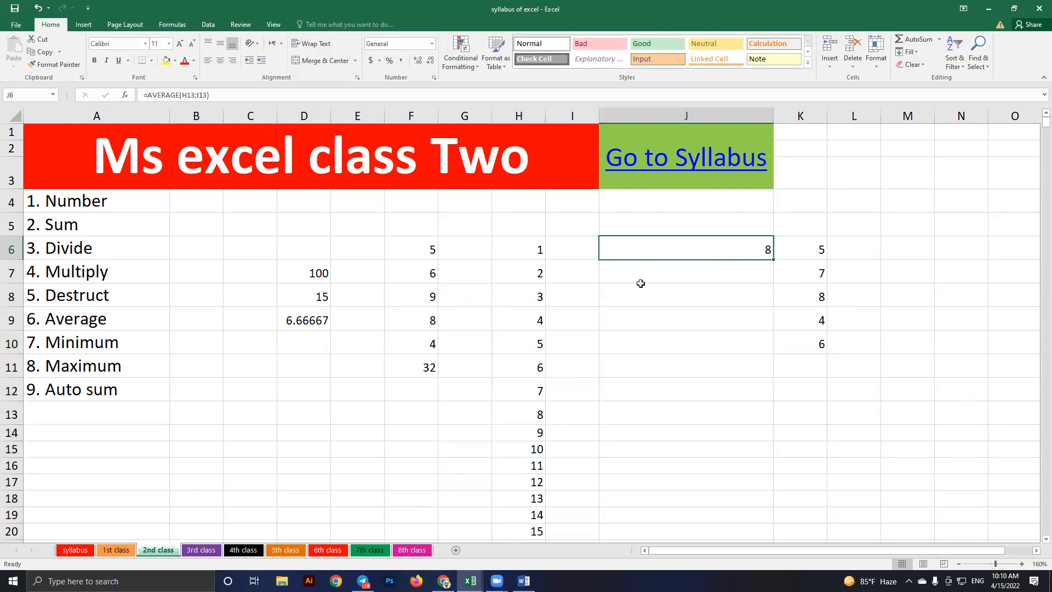
pyautogui.moveTo(811, 246); pyautogui.dragTo(812, 343)
pyautogui.press('Delete')
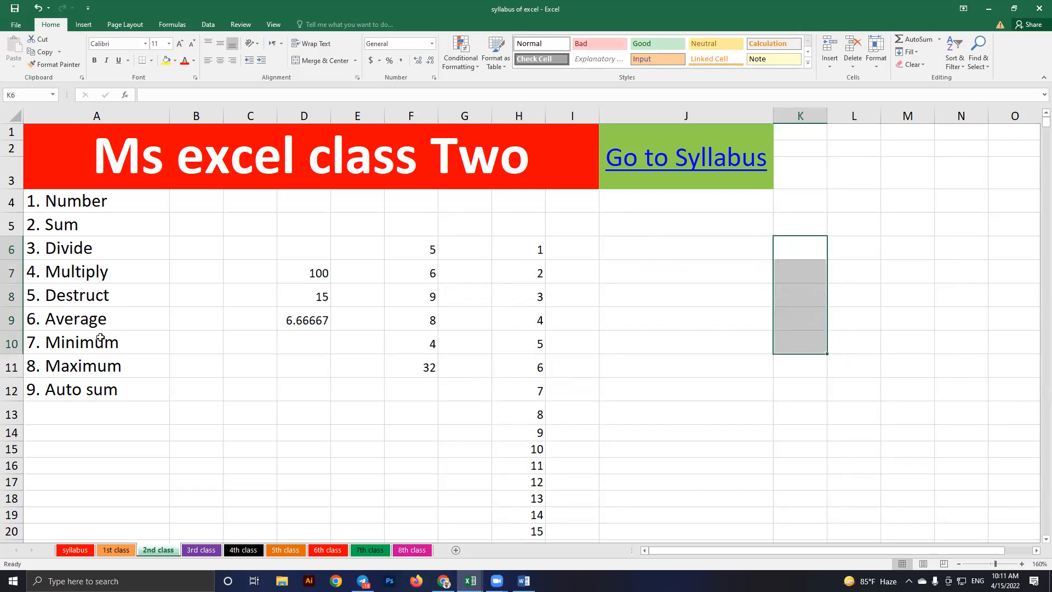
# Delete the extra numbers below H15 in column H
pyautogui.scroll(-2, 583, 273)
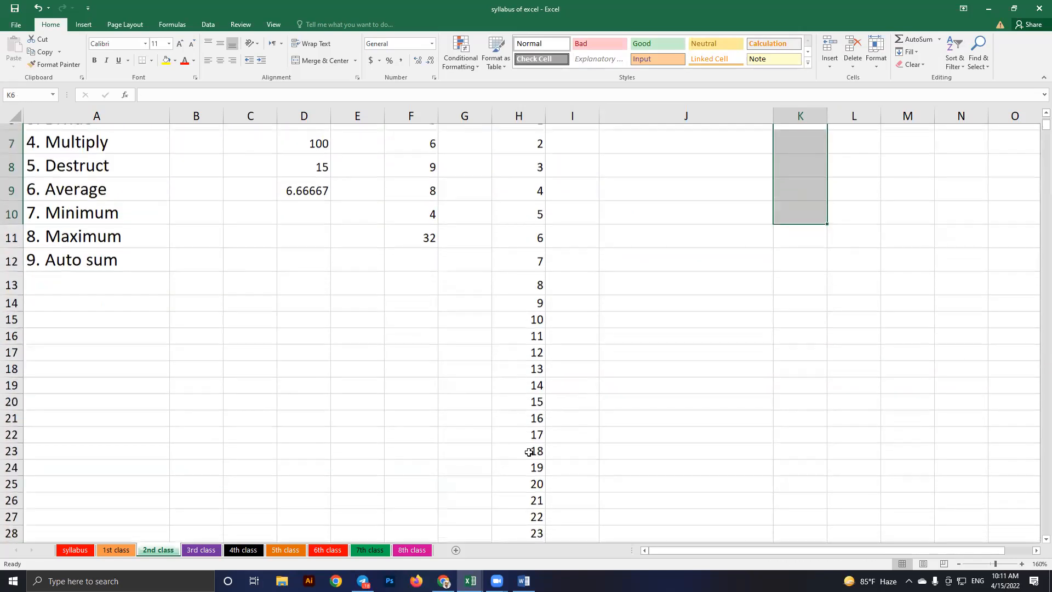
pyautogui.moveTo(532, 330); pyautogui.dragTo(535, 527)
pyautogui.press('Delete')
pyautogui.scroll(2, 540, 350)
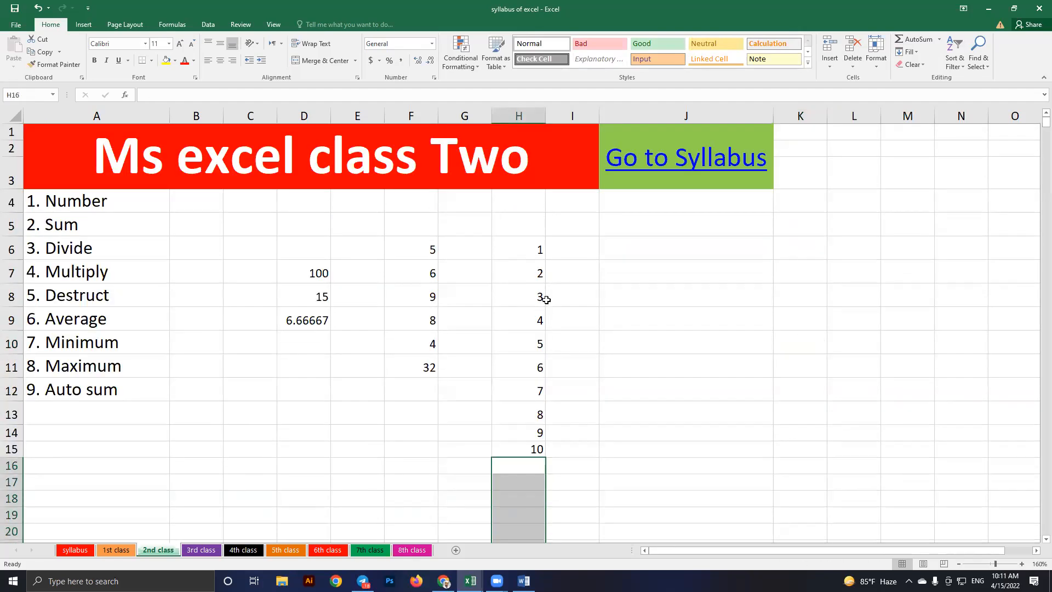
# Insert an AutoSum Min of H6:H15 in H16, showing 1
pyautogui.moveTo(527, 250); pyautogui.dragTo(517, 467)
pyautogui.click(518, 467)
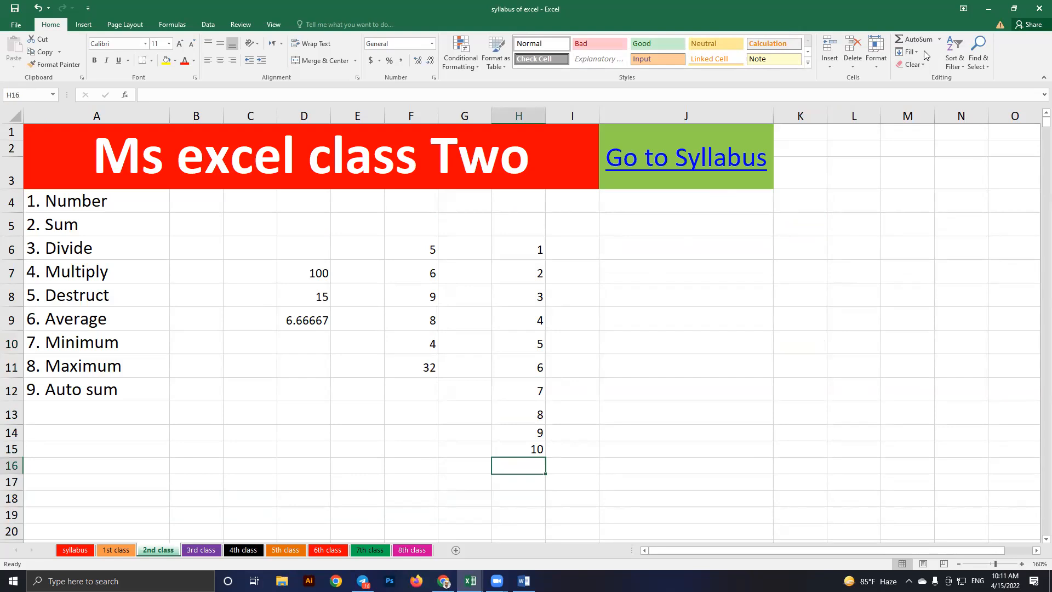
pyautogui.click(938, 40)
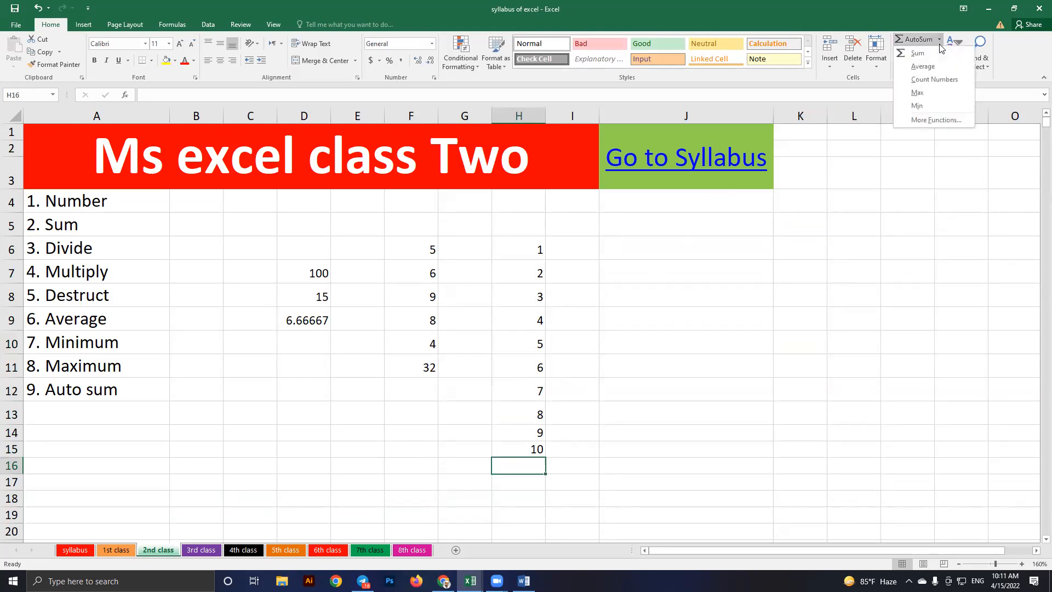
pyautogui.click(925, 107)
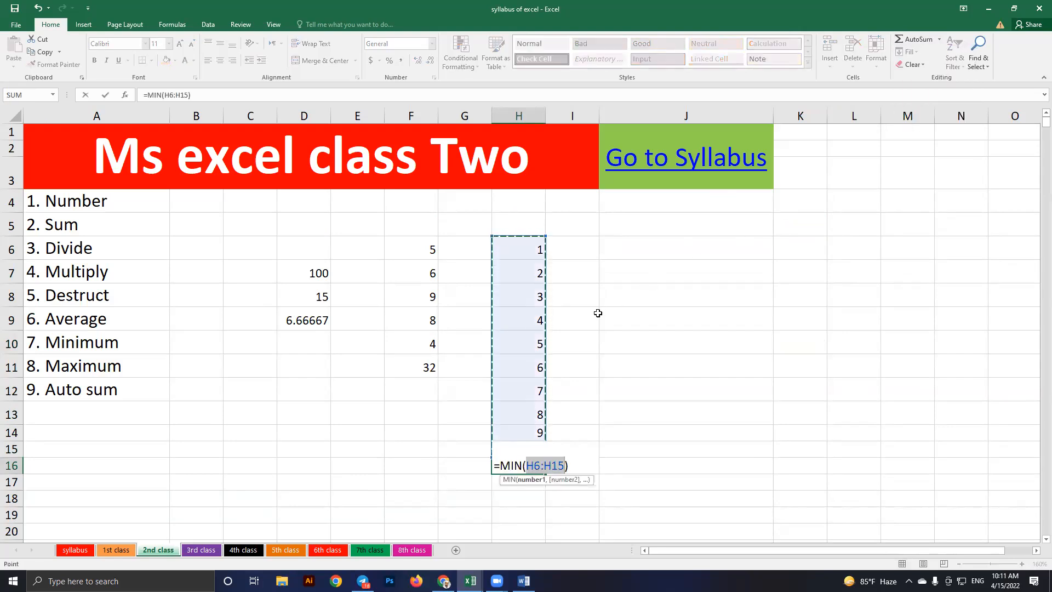
pyautogui.press('Return')
pyautogui.press('Up')
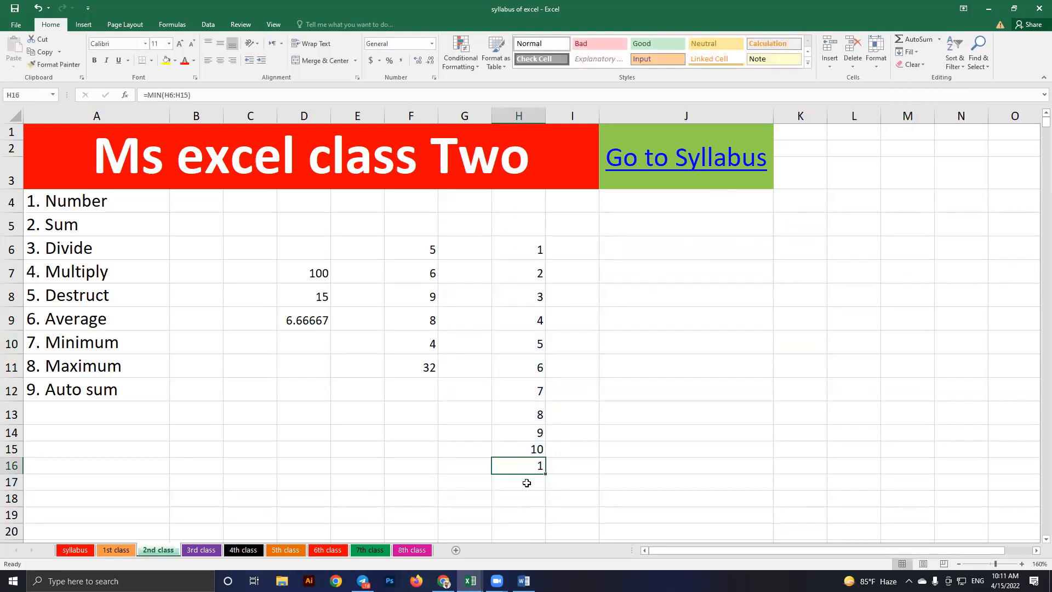
pyautogui.press('Down')
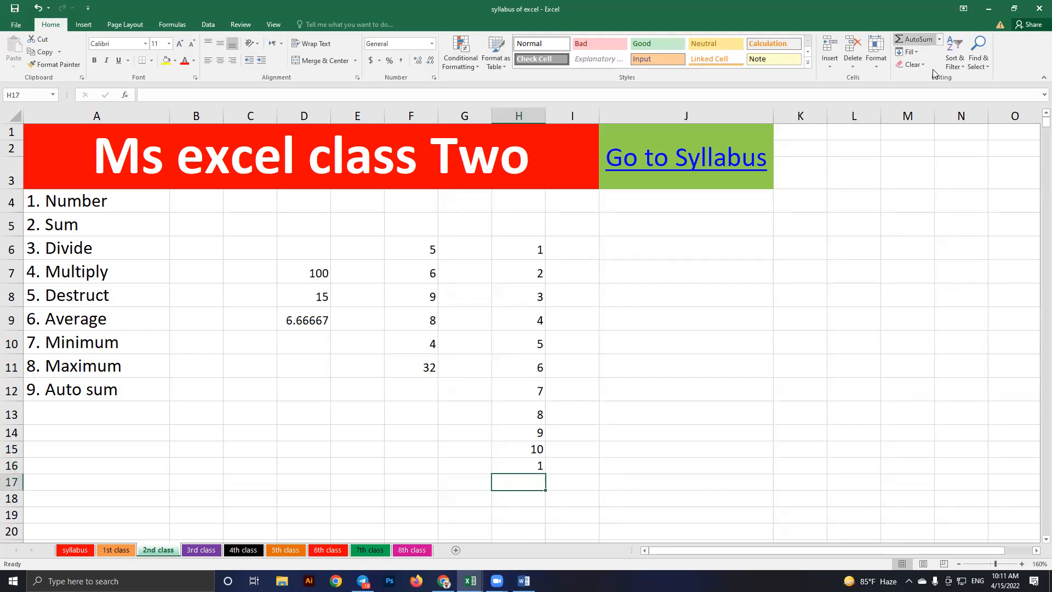
# Insert an AutoSum Max of H6:H15 in H17, showing 10, then move to the 3rd class sheet
pyautogui.click(939, 40)
pyautogui.click(920, 92)
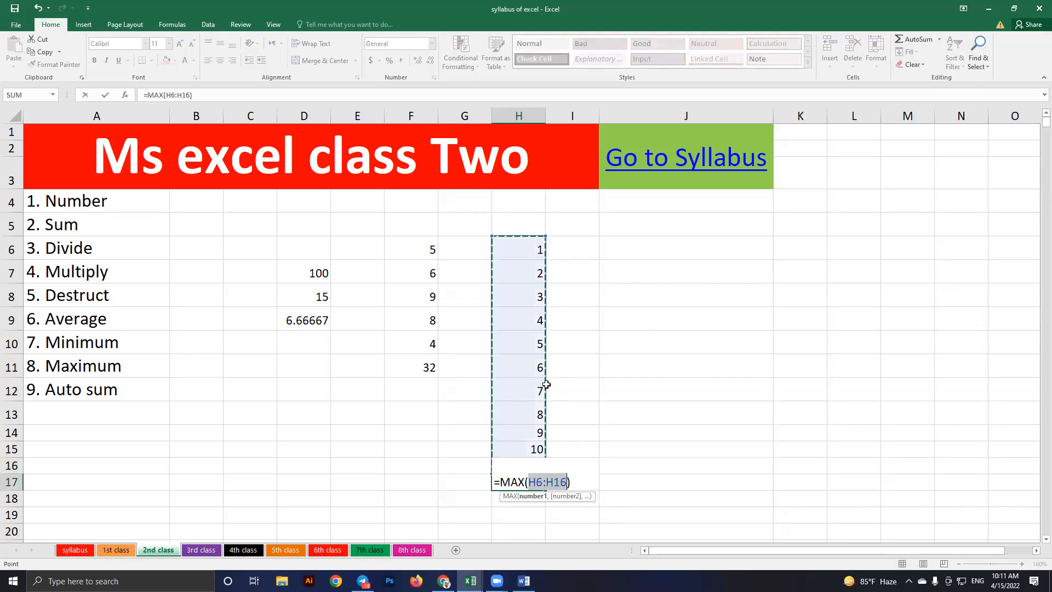
pyautogui.scroll(-1, 537, 184)
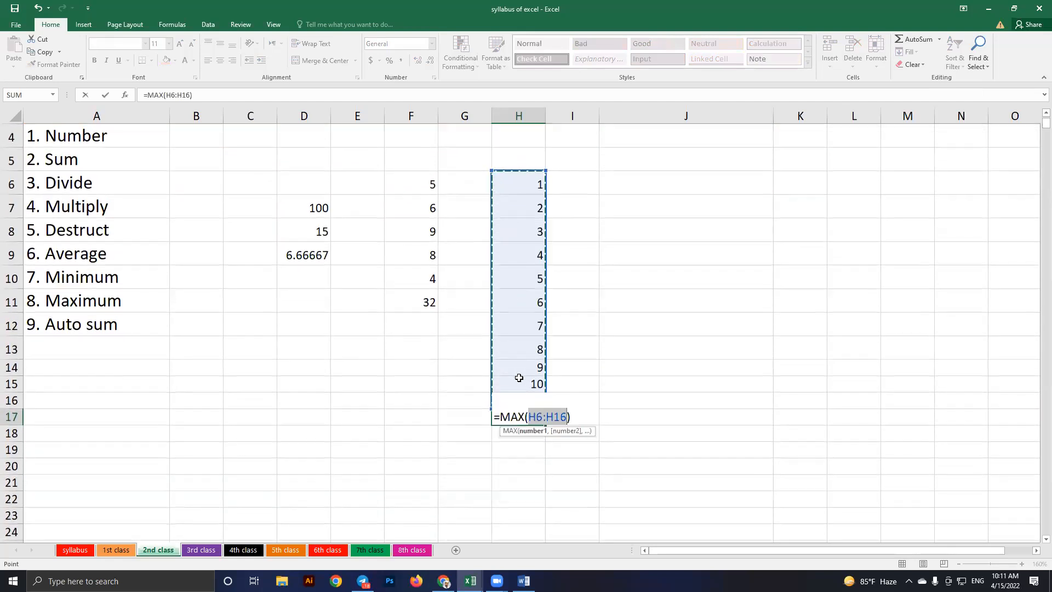
pyautogui.moveTo(518, 184); pyautogui.dragTo(518, 350)
pyautogui.moveTo(524, 423); pyautogui.dragTo(517, 399)
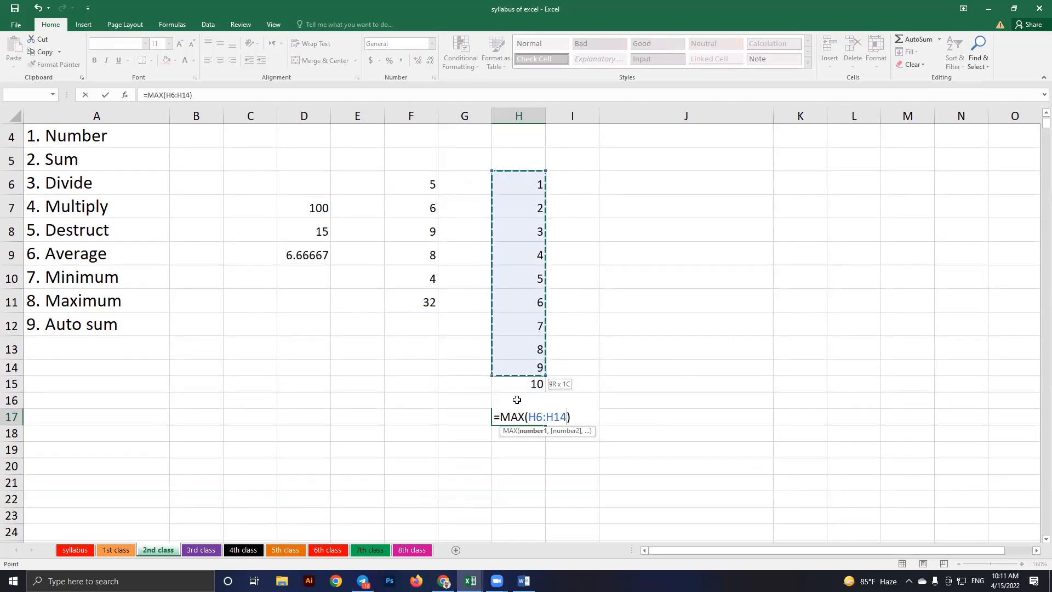
pyautogui.press('Return')
pyautogui.press('Up')
pyautogui.press('Up')
pyautogui.click(525, 415)
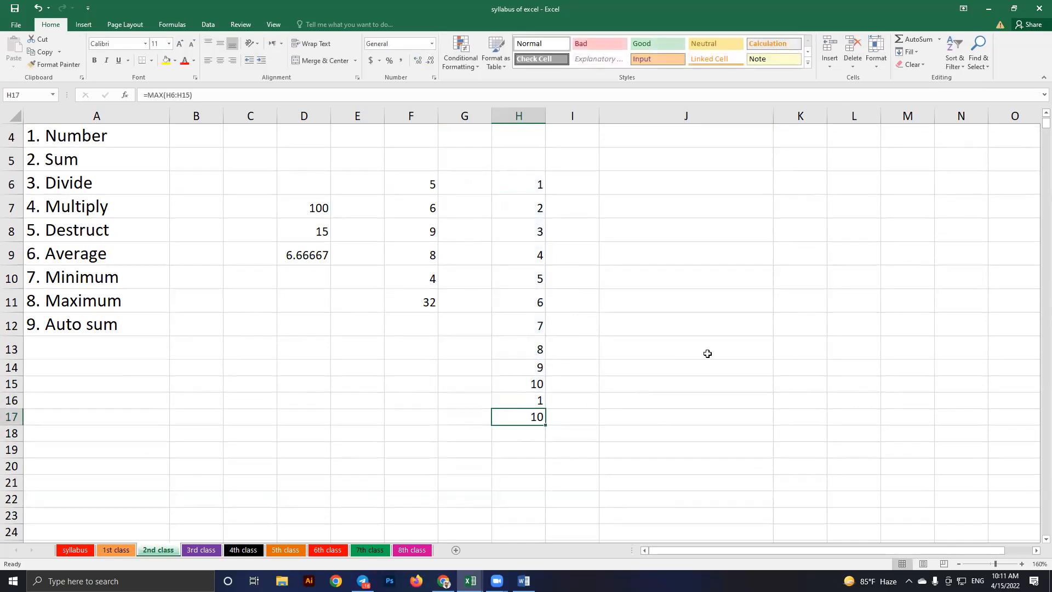
pyautogui.scroll(1, 712, 350)
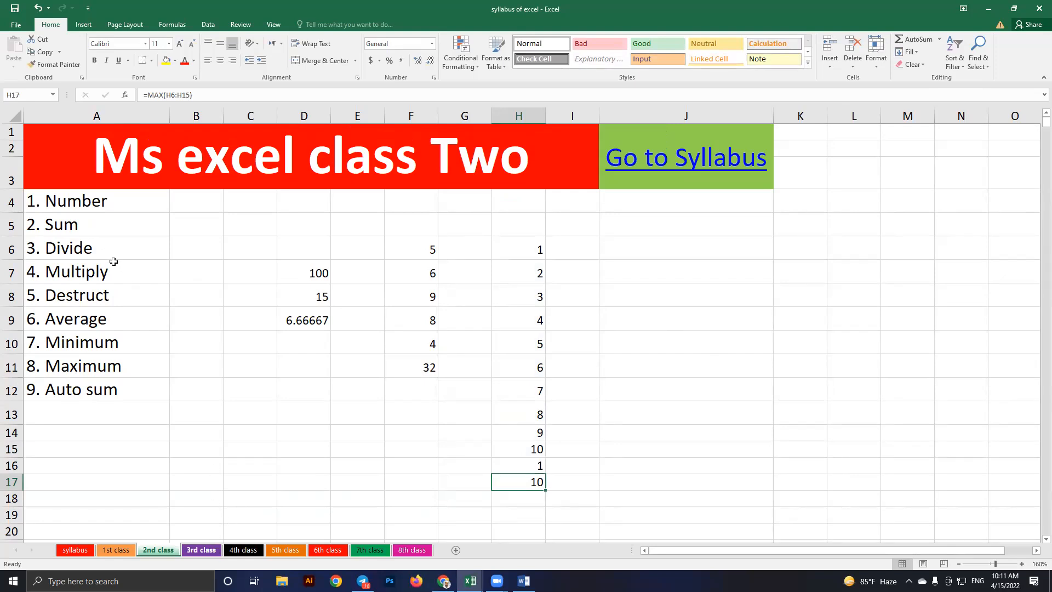
pyautogui.hotkey('ctrl', 'pagedown')
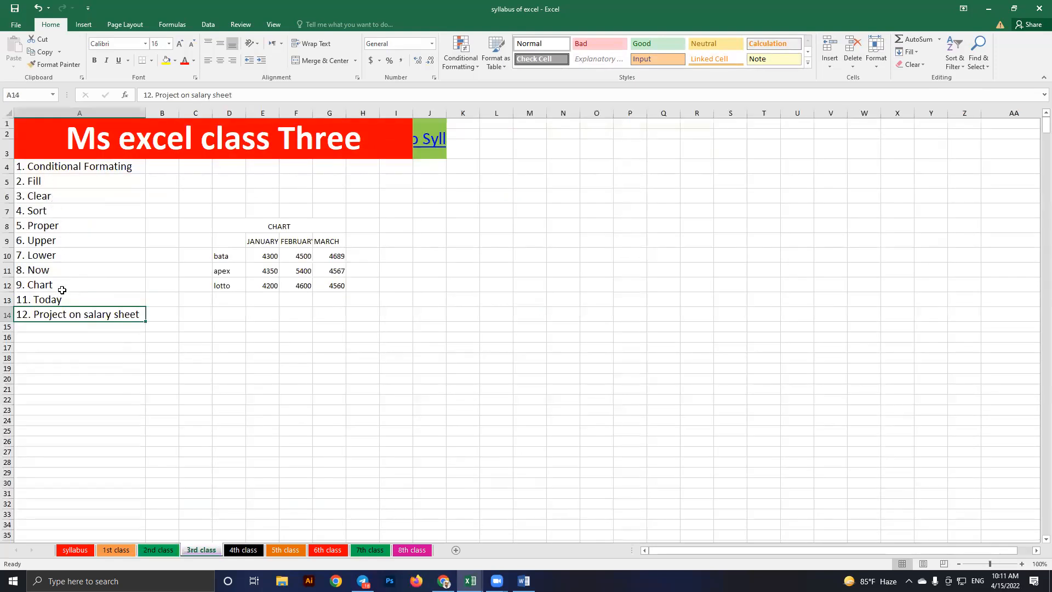
# Review the class Three topic list and the chart data table D8:G13
pyautogui.moveTo(63, 181); pyautogui.dragTo(63, 338)
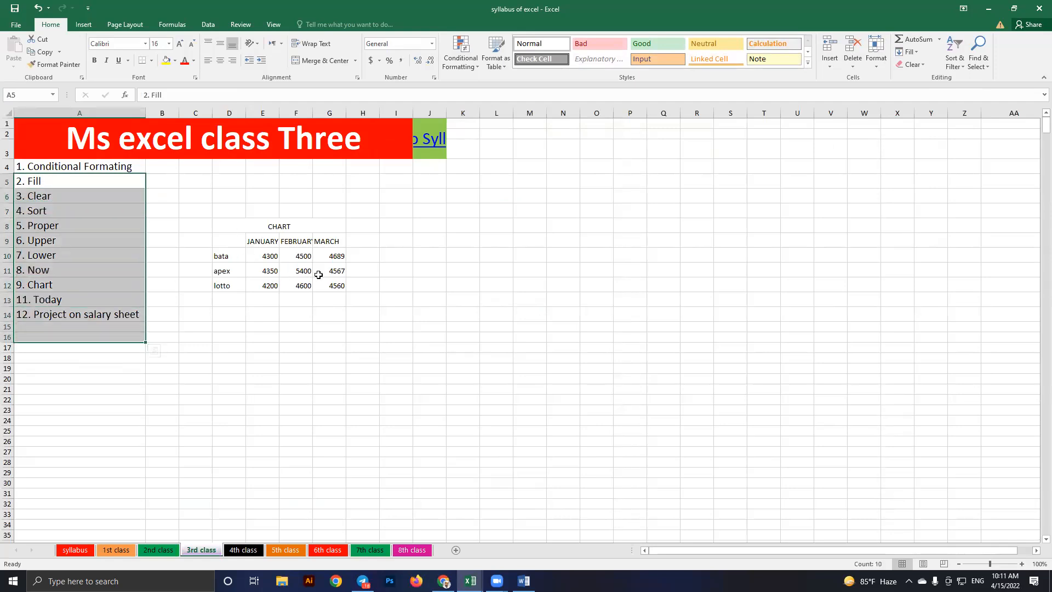
pyautogui.click(279, 226)
pyautogui.moveTo(279, 225); pyautogui.dragTo(279, 299)
# Browse the 4th, 5th, 6th and 8th class sheets, ending on the electric bill table
pyautogui.click(238, 551)
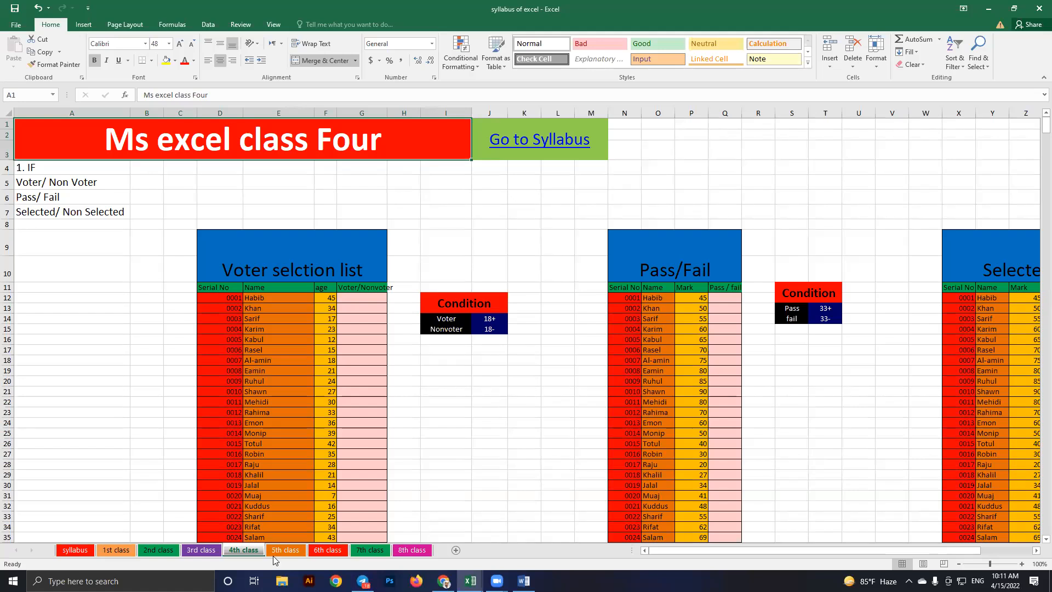
pyautogui.hotkey('ctrl', 'pagedown')
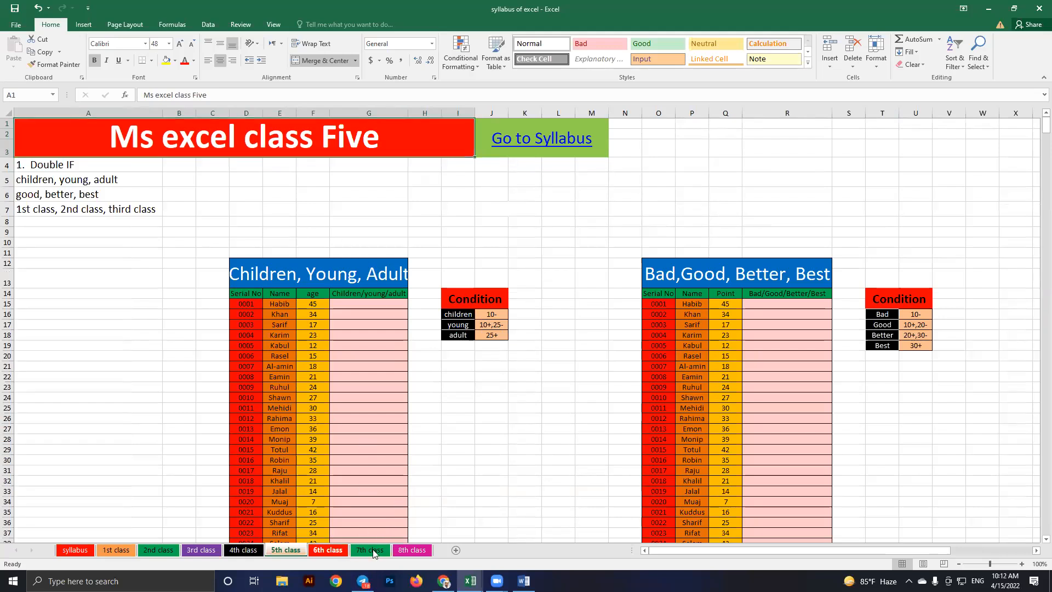
pyautogui.click(328, 549)
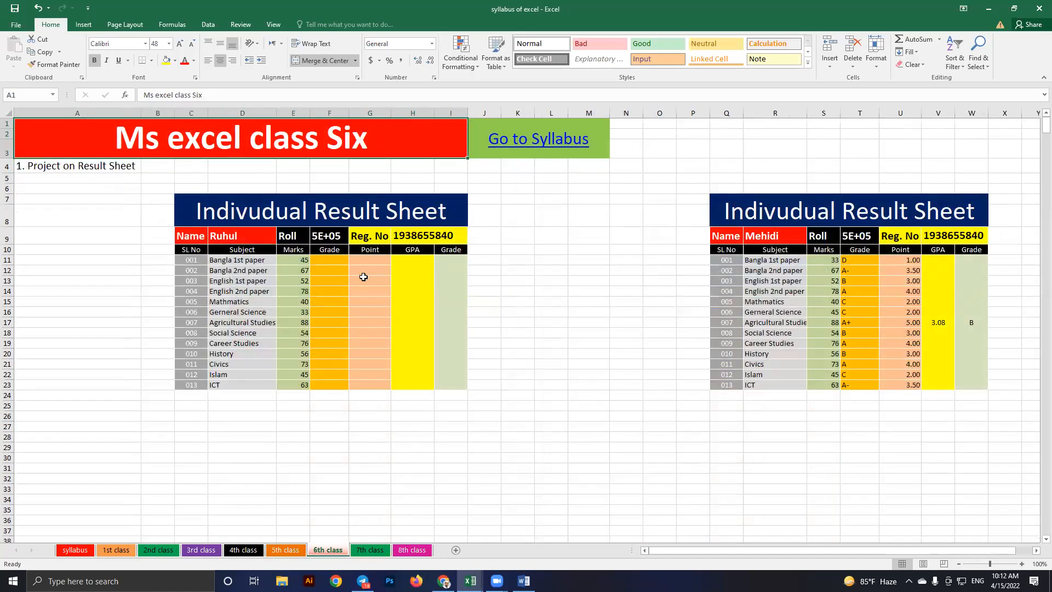
pyautogui.click(412, 550)
pyautogui.click(472, 276)
pyautogui.click(456, 250)
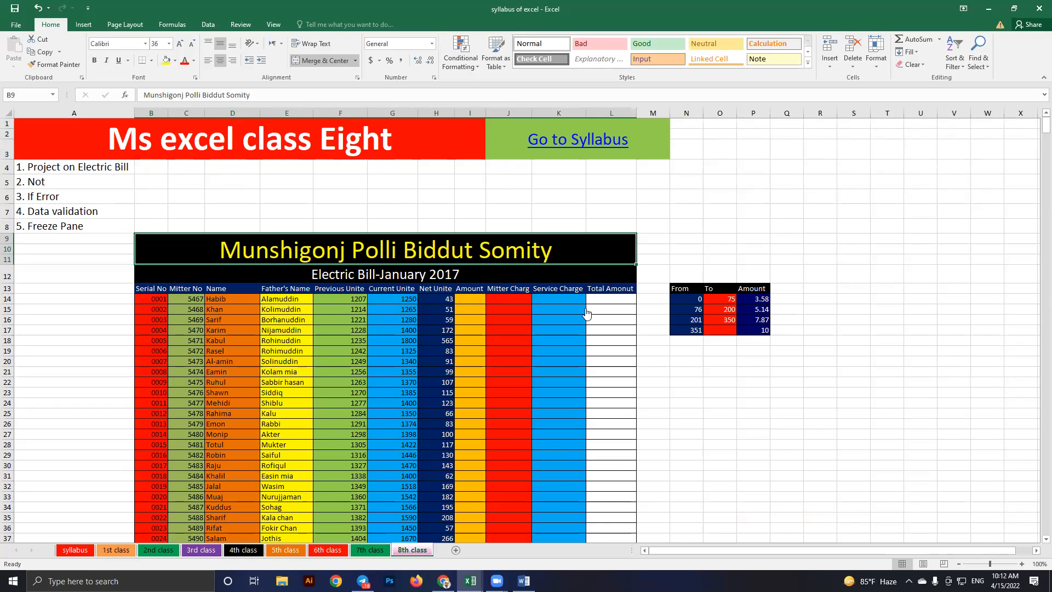
pyautogui.click(586, 309)
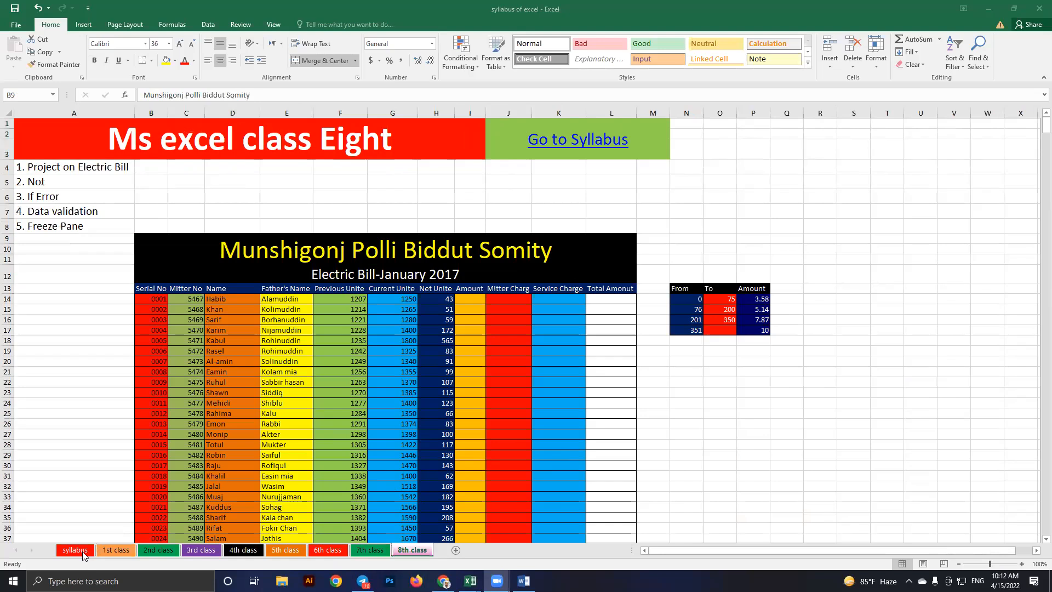
pyautogui.click(170, 555)
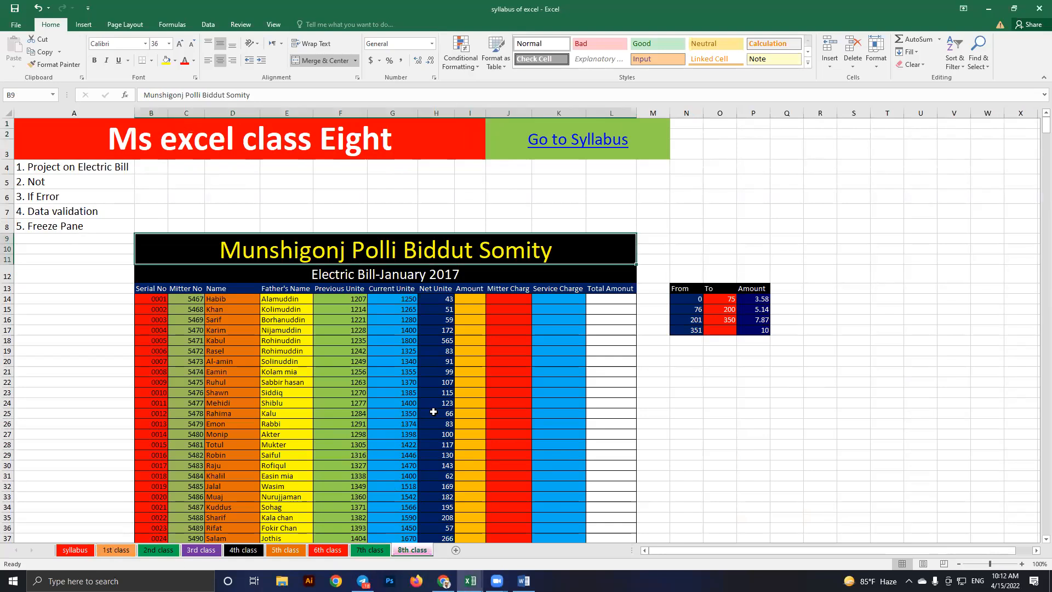